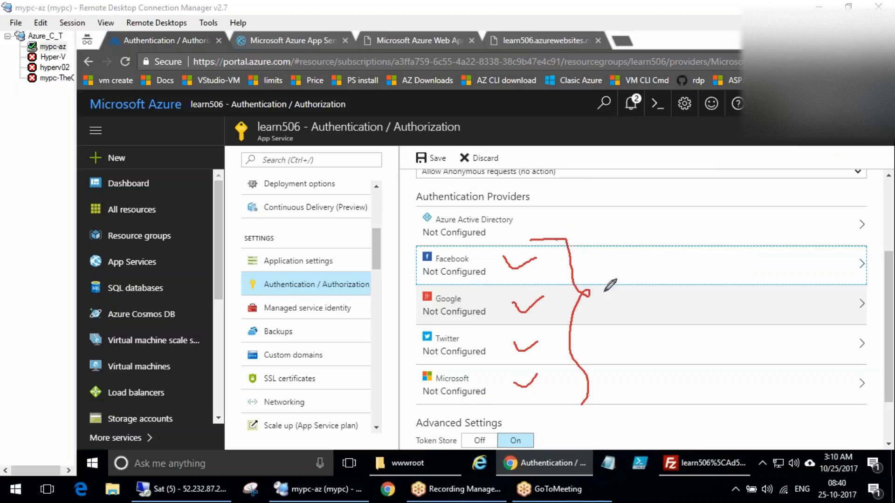
mouse_move(606, 257)
left_mouse_down()
mouse_move(611, 287)
mouse_move(634, 265)
mouse_move(654, 269)
mouse_move(660, 253)
left_mouse_up()
left_click_drag(618, 329, 668, 301)
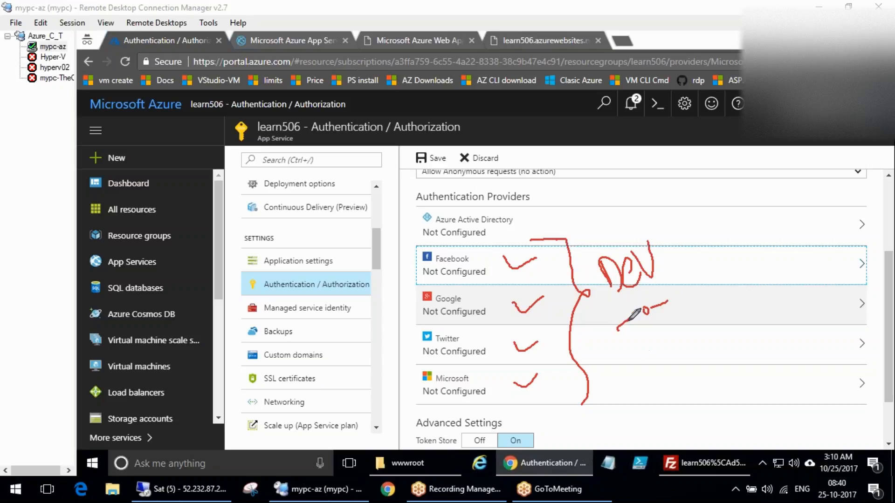
left_click_drag(295, 406, 420, 274)
mouse_move(453, 242)
left_mouse_down()
mouse_move(436, 281)
mouse_move(466, 240)
left_mouse_up()
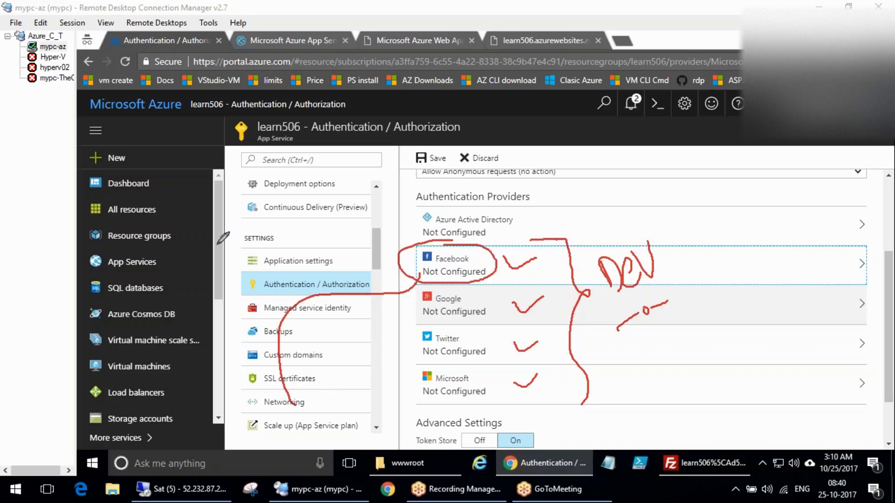
mouse_move(140, 169)
left_mouse_down()
mouse_move(228, 167)
mouse_move(235, 222)
left_mouse_up()
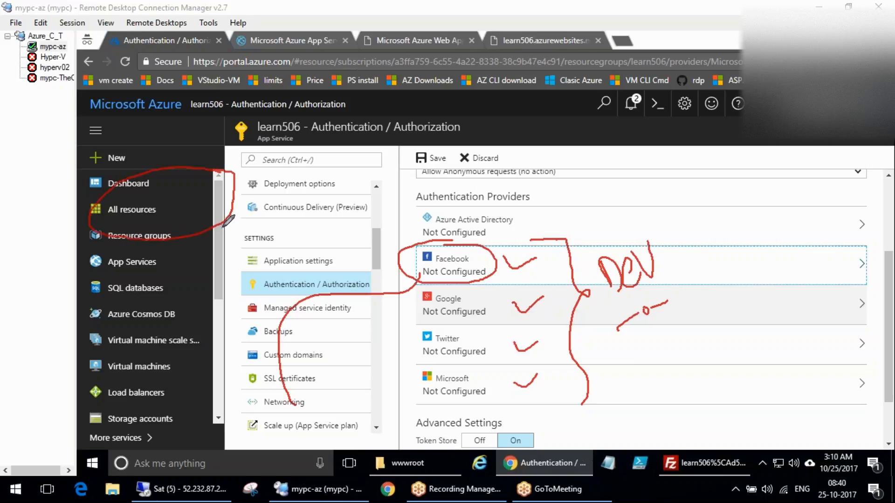
mouse_move(224, 219)
left_mouse_down()
mouse_move(240, 201)
mouse_move(426, 256)
mouse_move(399, 269)
mouse_move(438, 273)
left_mouse_up()
left_click_drag(139, 201, 186, 204)
left_click_drag(127, 193, 162, 189)
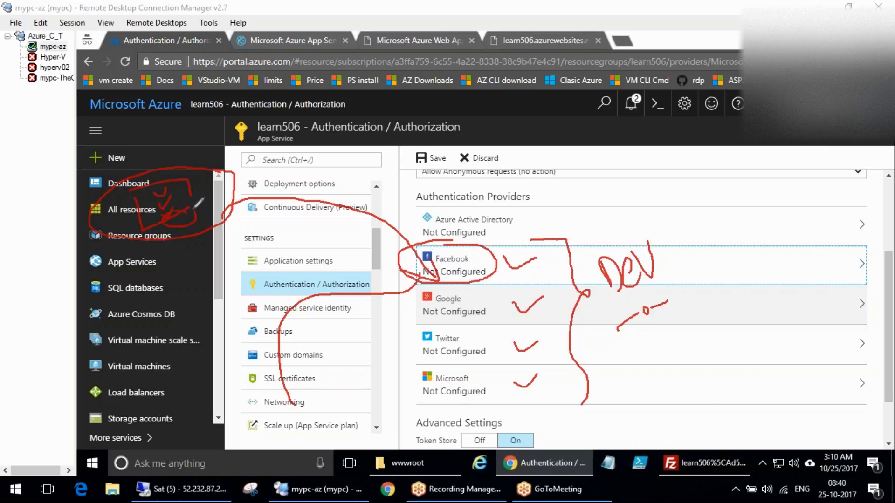
left_click_drag(174, 218, 185, 202)
mouse_move(151, 308)
left_mouse_down()
mouse_move(196, 264)
mouse_move(178, 236)
left_mouse_up()
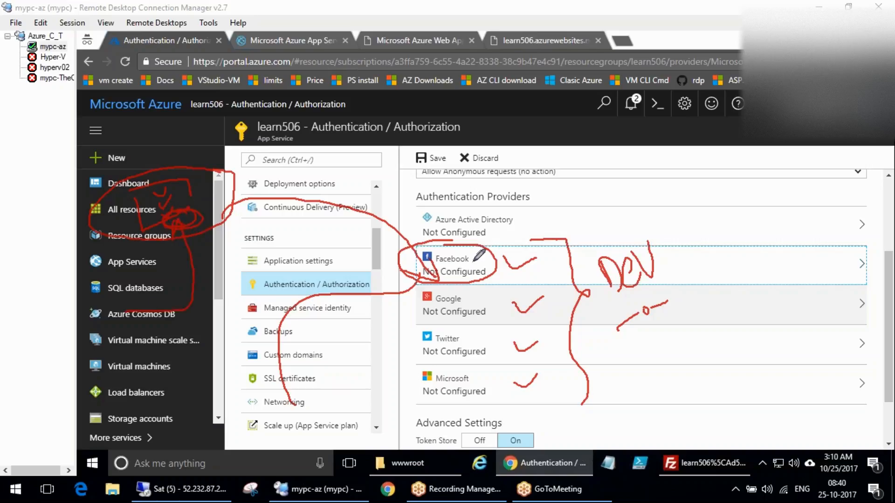
mouse_move(490, 254)
left_mouse_down()
mouse_move(408, 269)
mouse_move(483, 270)
mouse_move(555, 229)
left_mouse_up()
left_click_drag(506, 267, 543, 240)
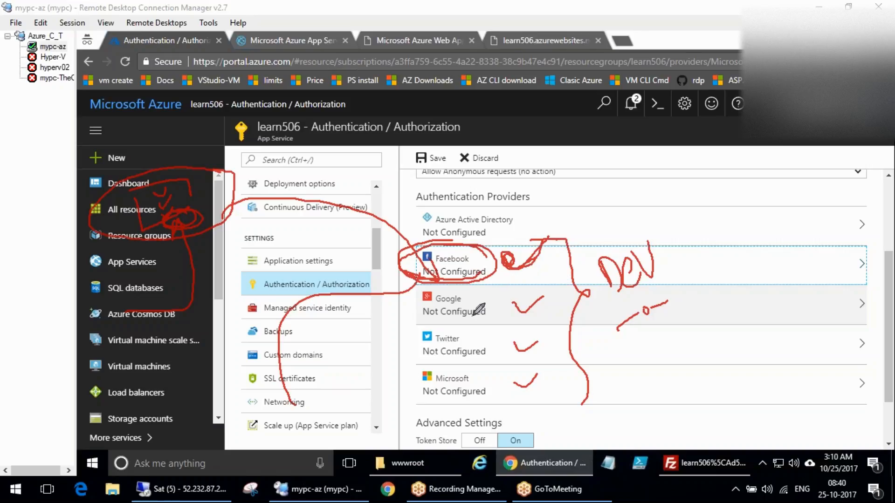
mouse_move(514, 266)
left_mouse_down()
mouse_move(517, 252)
mouse_move(514, 266)
mouse_move(550, 242)
left_mouse_up()
mouse_move(507, 259)
left_mouse_down()
mouse_move(513, 265)
mouse_move(498, 259)
mouse_move(561, 217)
left_mouse_up()
mouse_move(509, 290)
left_mouse_down()
mouse_move(513, 298)
mouse_move(522, 282)
mouse_move(516, 339)
mouse_move(556, 299)
left_mouse_up()
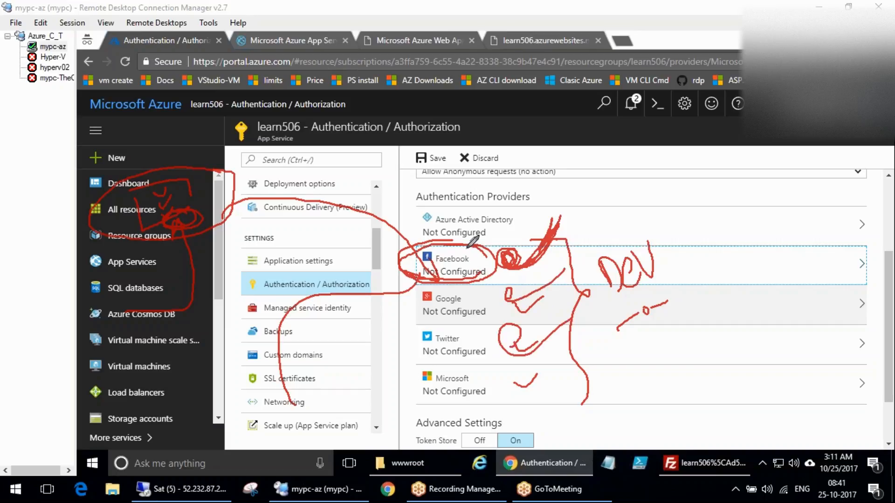
left_click_drag(397, 256, 441, 281)
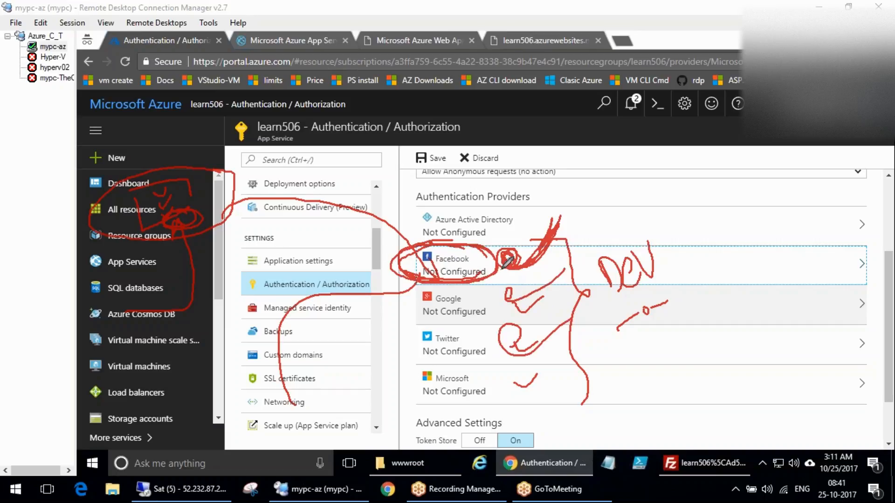
key("Escape")
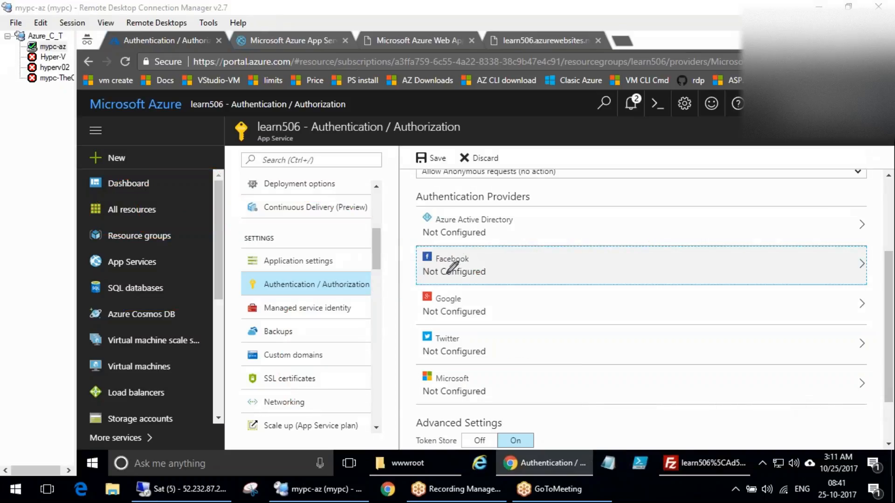
mouse_move(471, 243)
left_mouse_down()
mouse_move(467, 282)
mouse_move(468, 242)
left_mouse_up()
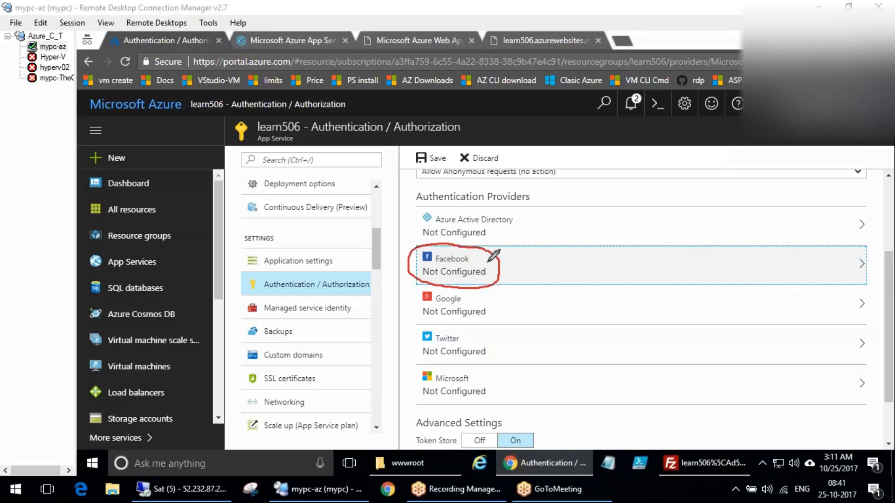
mouse_move(489, 278)
left_mouse_down()
mouse_move(521, 278)
mouse_move(499, 282)
left_mouse_up()
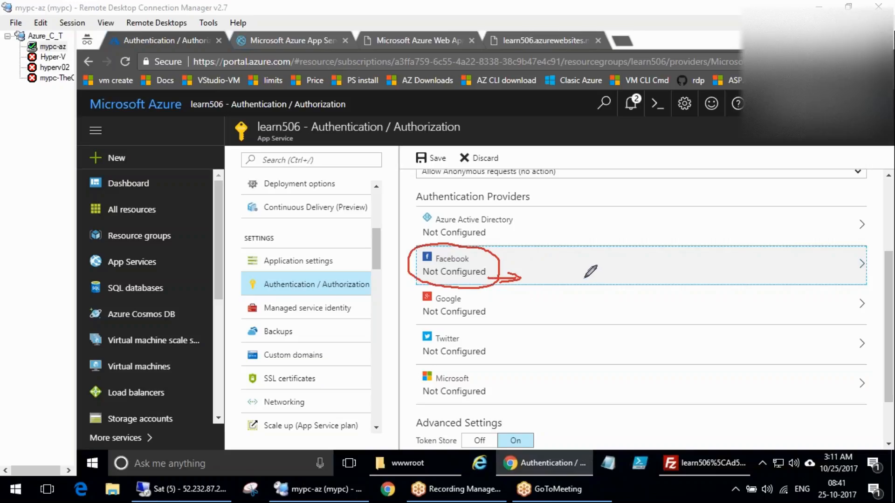
left_click_drag(570, 265, 592, 243)
mouse_move(570, 273)
left_mouse_down()
mouse_move(623, 243)
mouse_move(634, 257)
mouse_move(602, 276)
mouse_move(626, 283)
left_mouse_up()
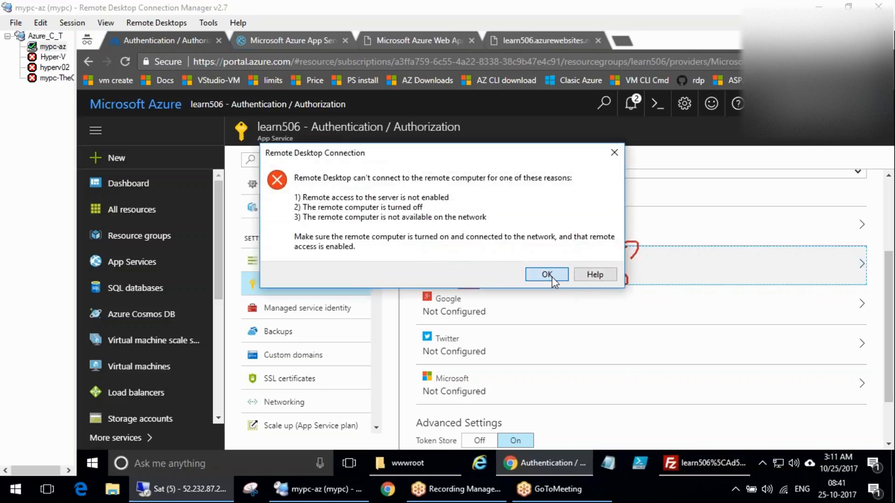
left_click(552, 277)
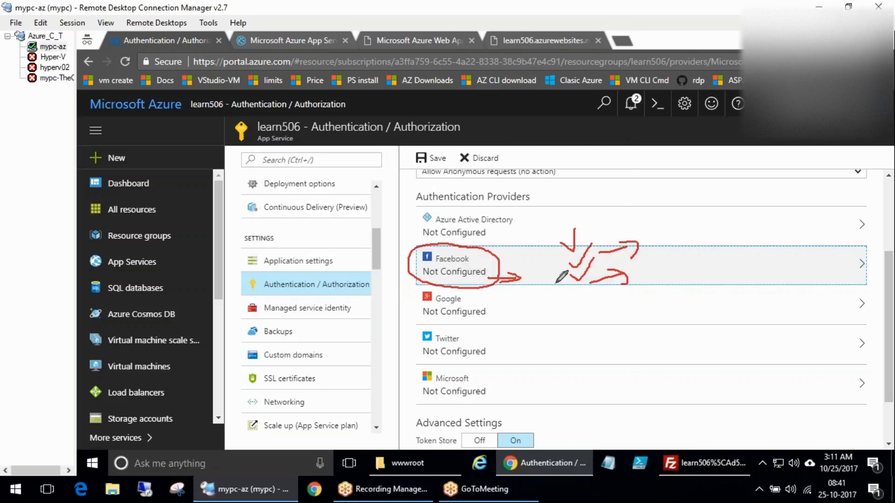
mouse_move(560, 223)
left_mouse_down()
mouse_move(586, 198)
mouse_move(623, 196)
mouse_move(606, 228)
left_mouse_up()
mouse_move(535, 210)
left_mouse_down()
mouse_move(662, 265)
mouse_move(561, 302)
mouse_move(549, 194)
left_mouse_up()
key("Escape")
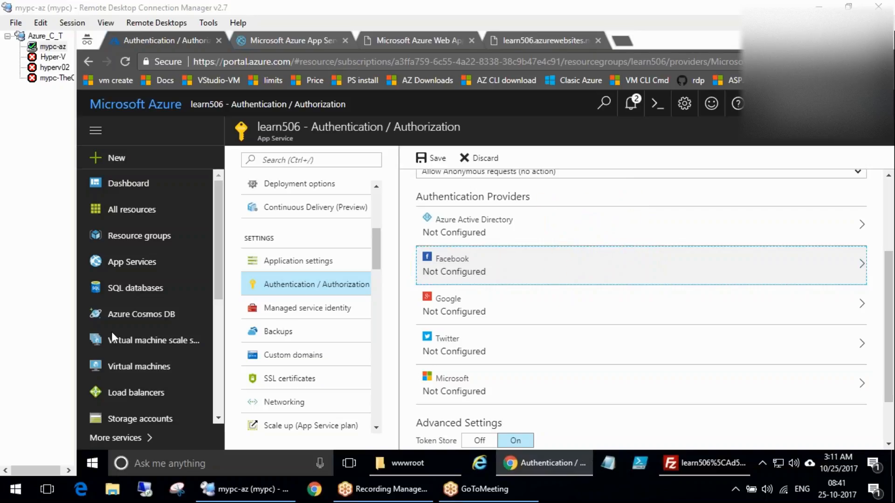
Open the Facebook authentication provider settings, look through its App ID, App Secret and scope list, and close the panel
left_click(493, 277)
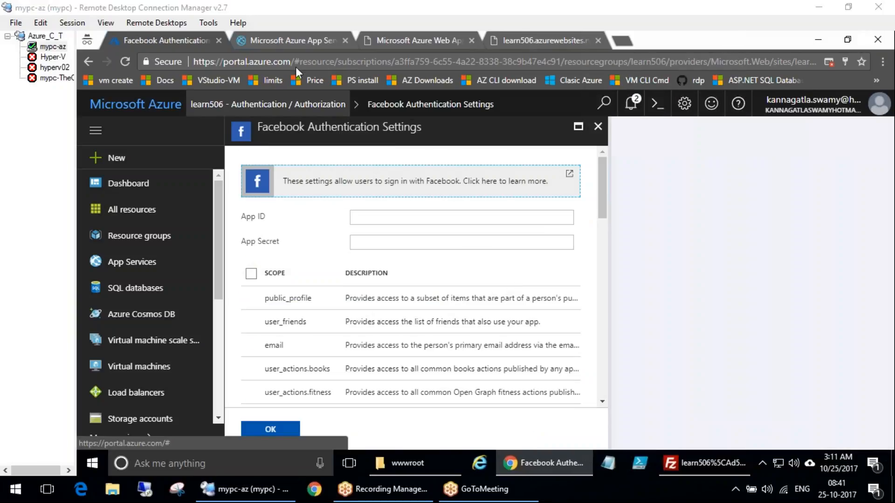
left_click_drag(336, 300, 357, 293)
left_click(497, 314)
left_click_drag(433, 311, 579, 315)
left_click_drag(248, 336, 259, 331)
left_click_drag(245, 361, 254, 357)
left_click_drag(250, 407, 251, 400)
left_click_drag(246, 346, 262, 298)
left_click_drag(248, 257, 261, 280)
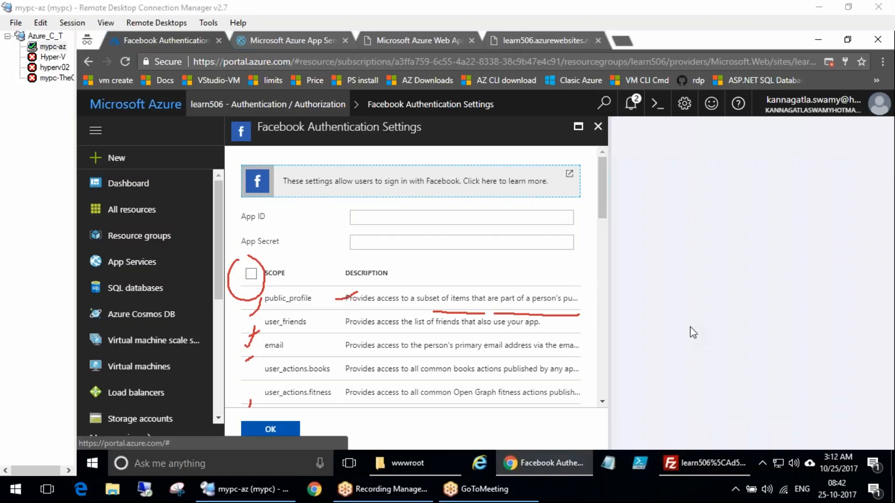
mouse_move(364, 200)
left_mouse_down()
mouse_move(334, 212)
mouse_move(401, 231)
mouse_move(483, 231)
mouse_move(585, 205)
mouse_move(355, 202)
left_mouse_up()
left_click_drag(299, 215, 326, 205)
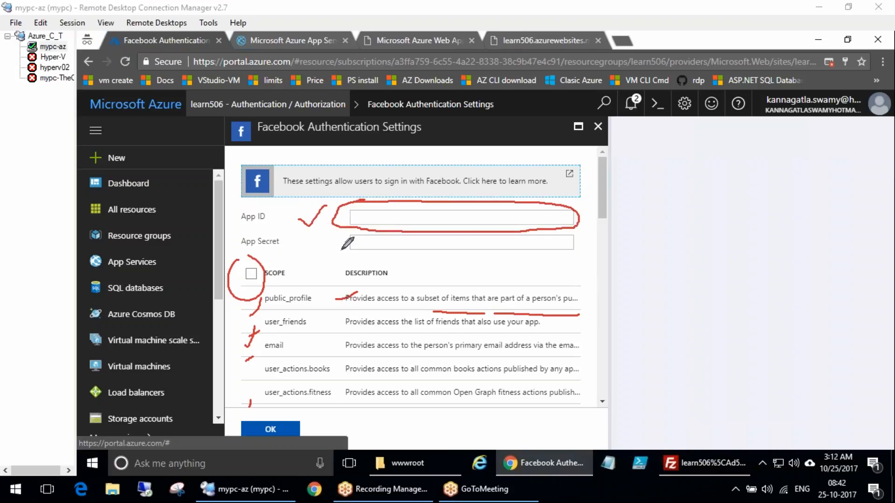
left_click_drag(327, 243, 345, 239)
mouse_move(422, 236)
left_mouse_down()
mouse_move(421, 256)
mouse_move(447, 249)
left_mouse_up()
mouse_move(397, 216)
left_mouse_down()
mouse_move(410, 223)
mouse_move(437, 198)
mouse_move(273, 176)
mouse_move(293, 167)
mouse_move(350, 276)
mouse_move(383, 240)
mouse_move(385, 256)
left_mouse_up()
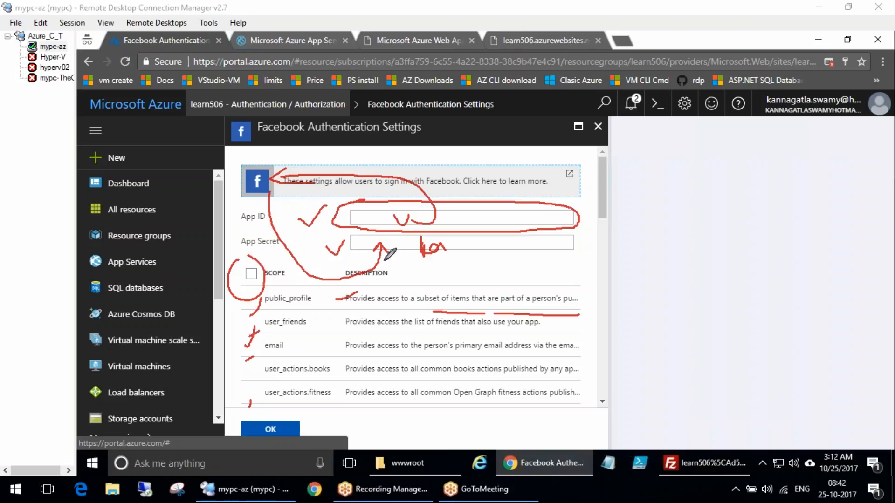
left_click_drag(228, 216, 239, 205)
left_click_drag(229, 238, 239, 230)
left_click_drag(260, 161, 265, 189)
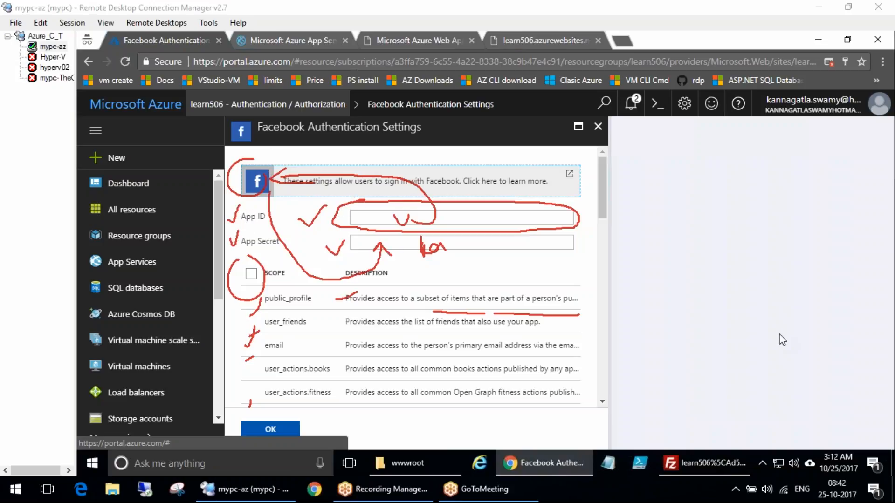
key("Escape")
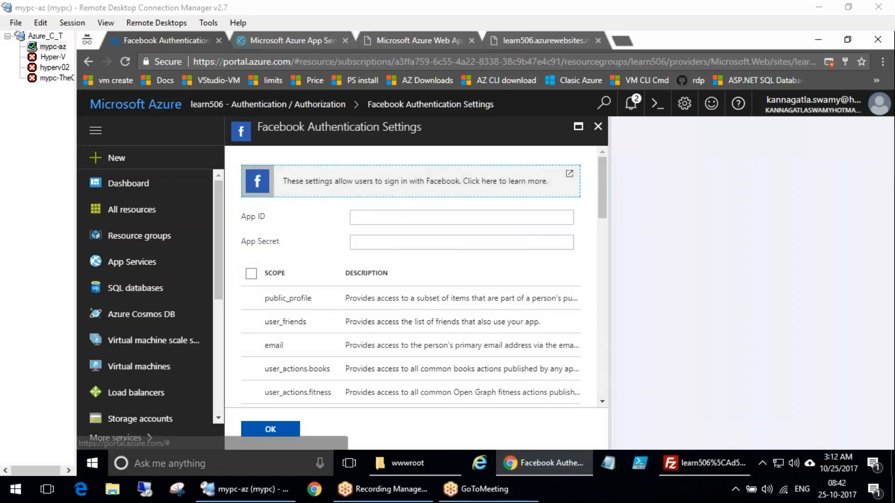
scroll(436, 299, "down", 8)
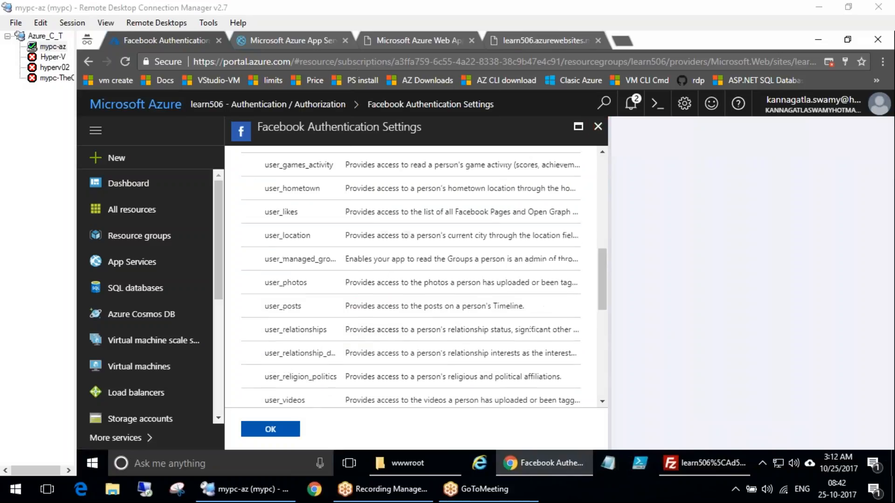
scroll(431, 298, "down", 10)
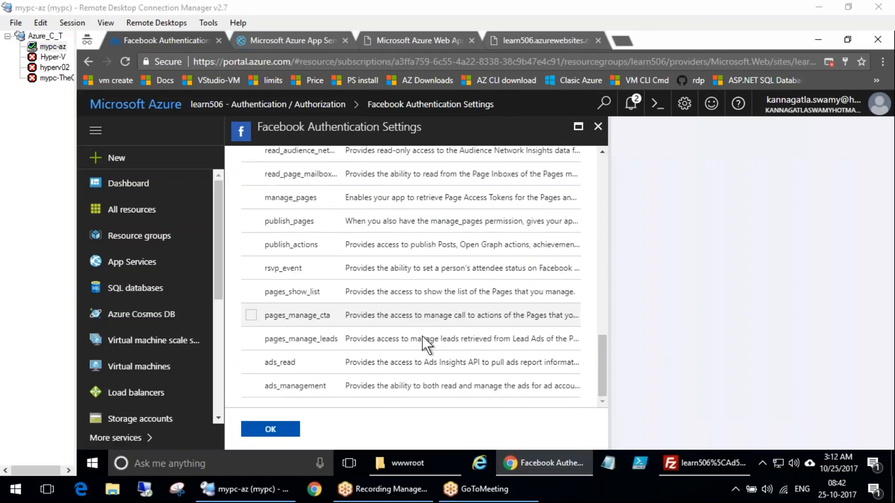
scroll(457, 279, "up", 20)
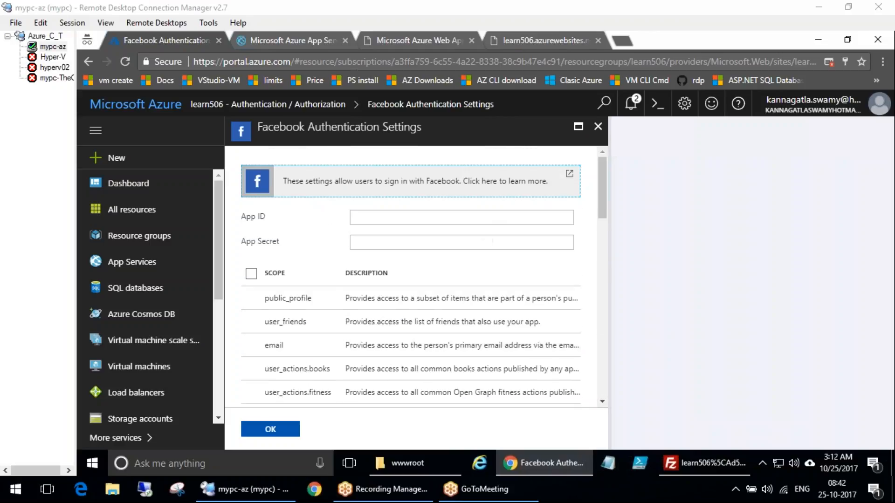
left_click(598, 126)
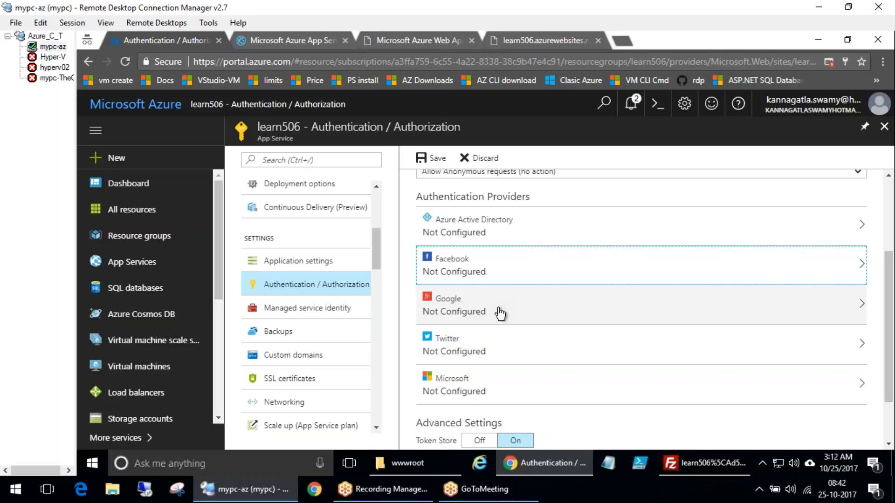
Open the Google authentication provider settings and follow its learn-more link to the documentation
mouse_move(550, 459)
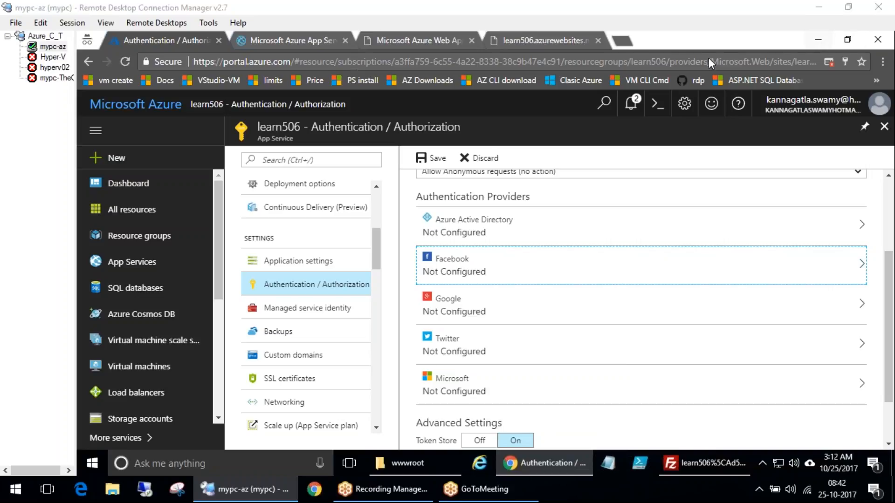
left_click(546, 465)
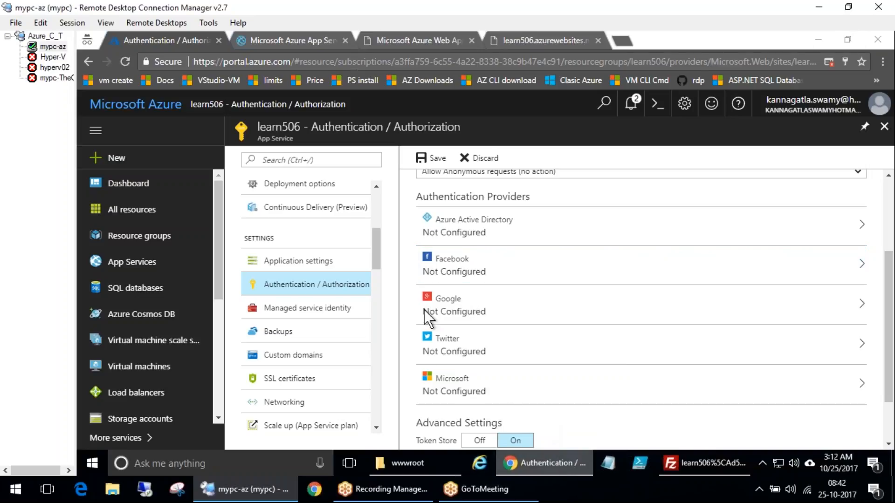
left_click(437, 315)
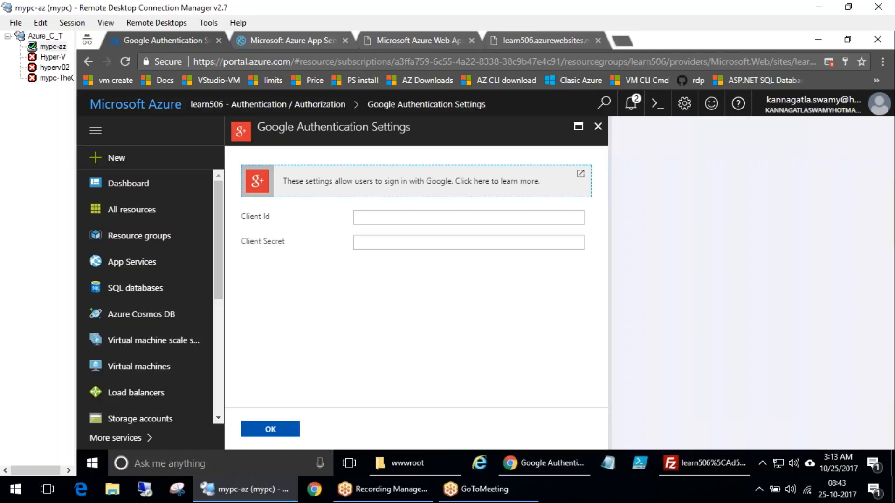
left_click(888, 160)
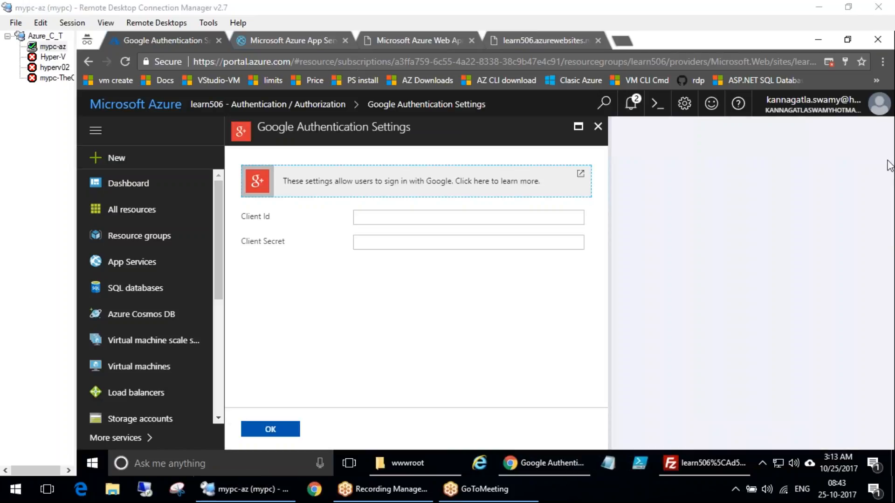
left_click(387, 180)
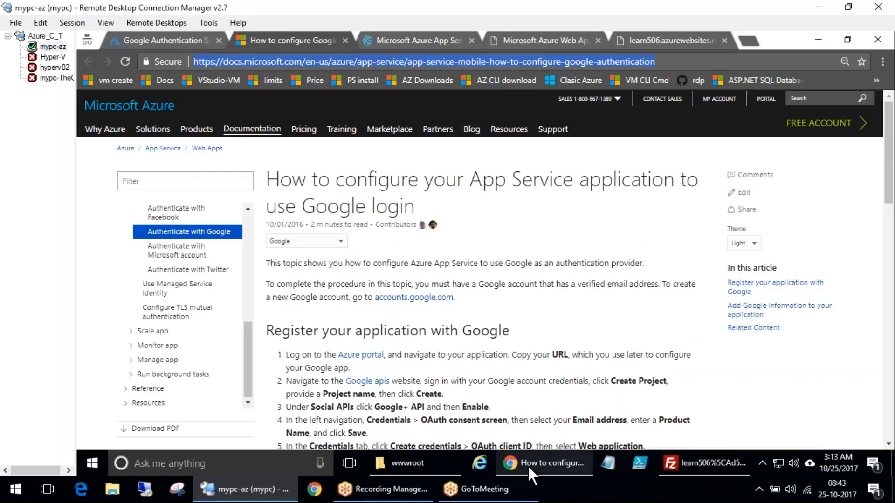
Open a new browser window and load the Google authentication documentation page there
right_click(528, 465)
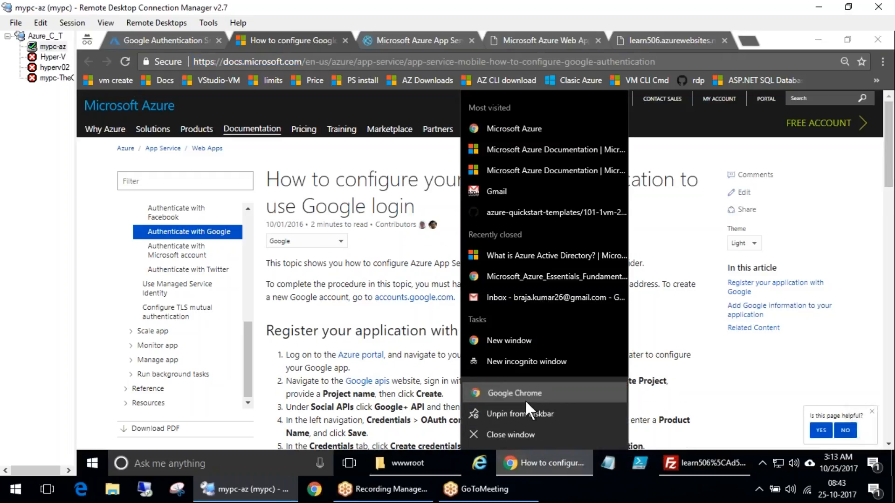
left_click(525, 399)
type("https://docs.microsoft.com/en-us/azure/app-service/app-service-mobile-how-to-configure-google-authentication")
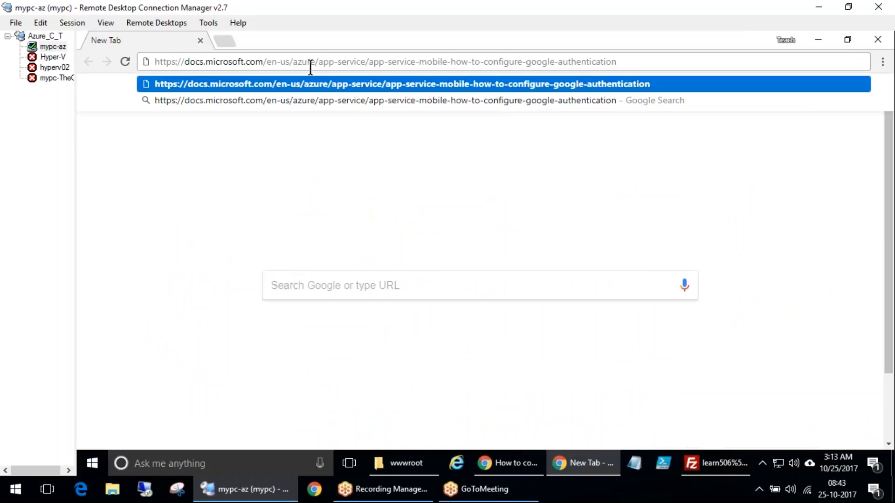
key("Return")
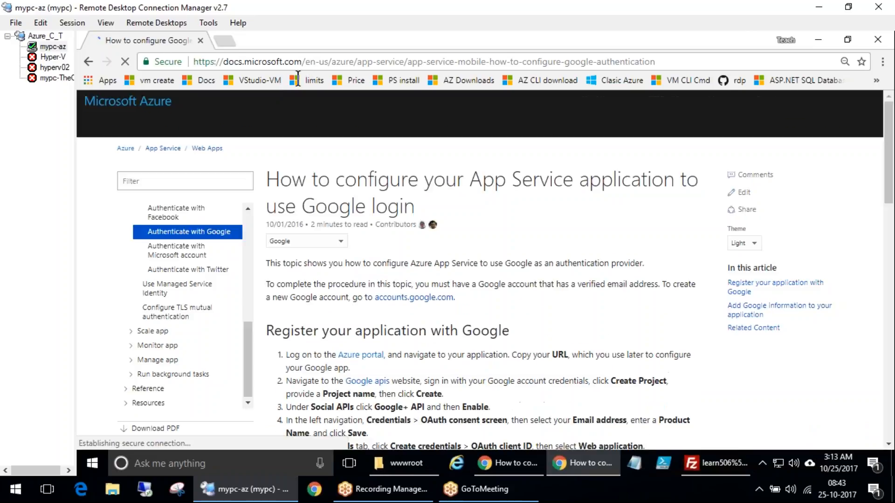
Read the registration steps, select the example redirect URL, and open the Google APIs console in a new tab
scroll(515, 273, "down", 4)
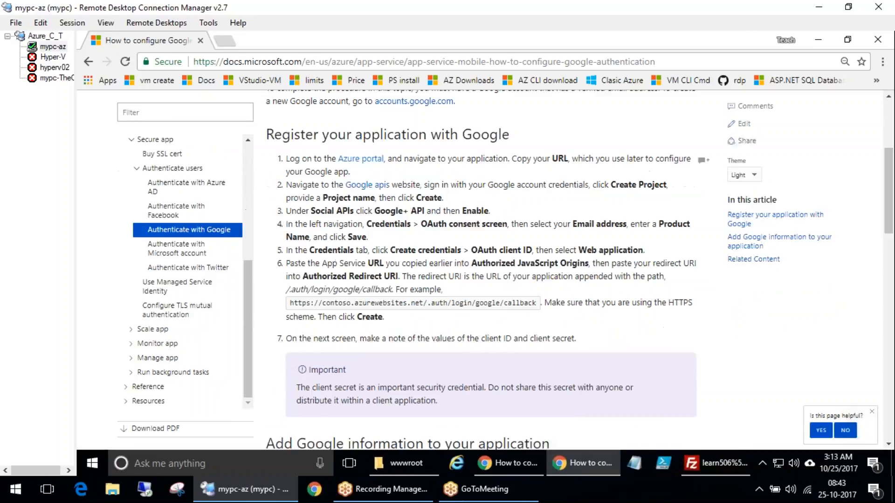
left_click_drag(452, 304, 323, 303)
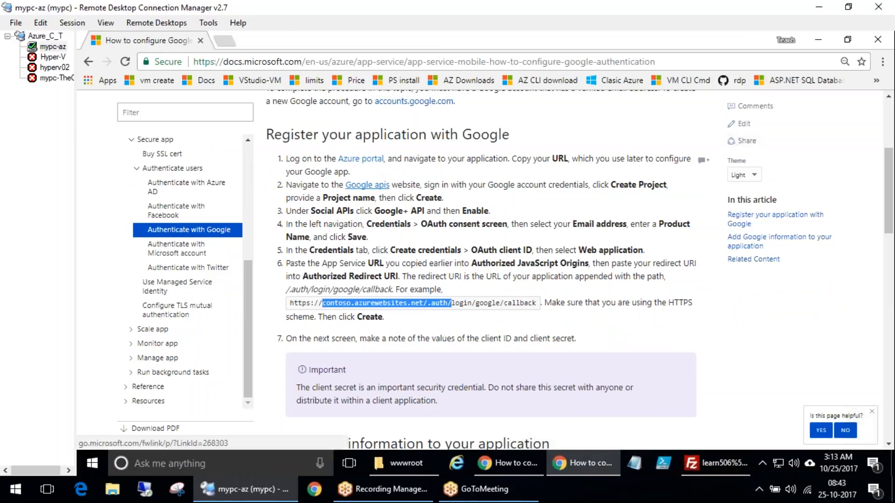
middle_click(367, 185)
left_click(268, 40)
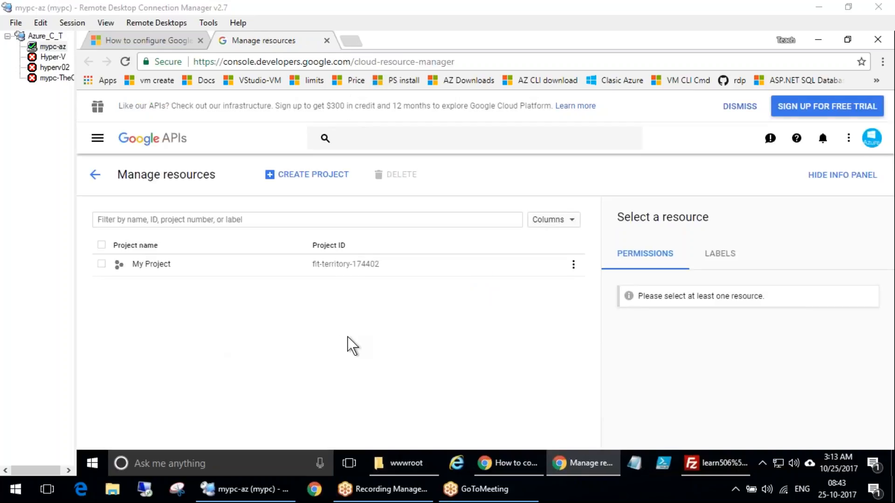
Open My Project and look through its IAM, Identity, Quotas and Service accounts pages
left_click(204, 276)
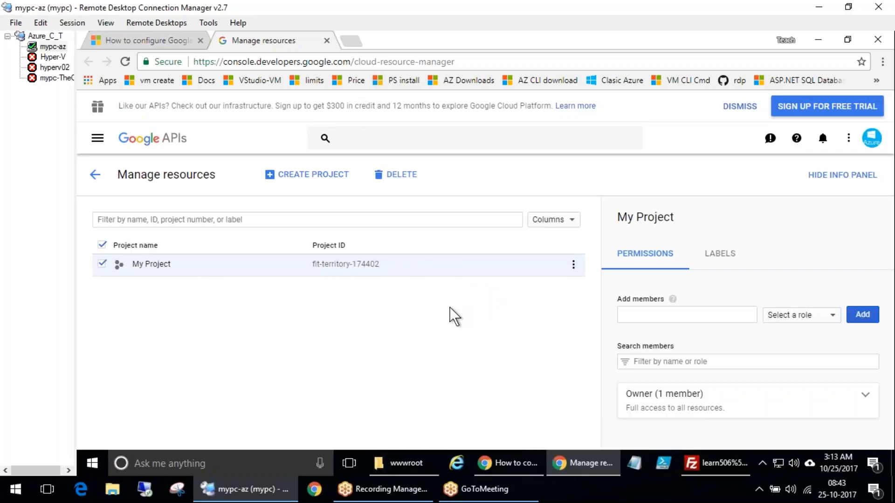
left_click(138, 265)
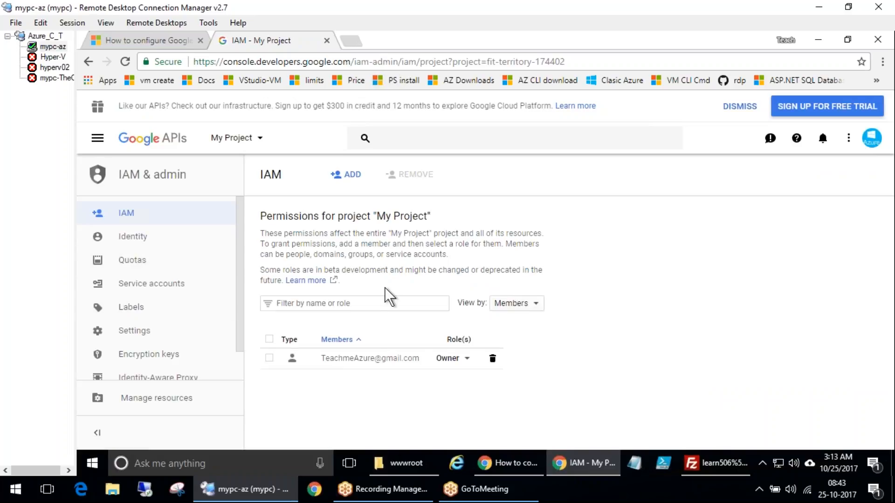
left_click(135, 236)
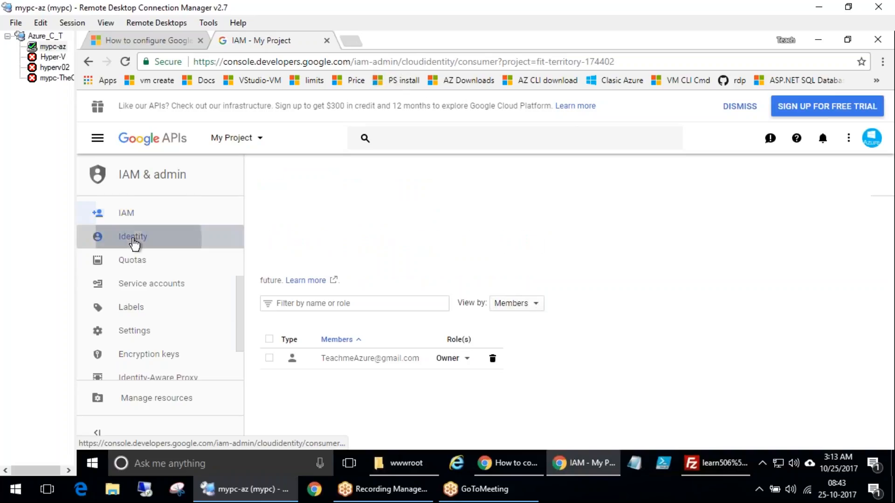
left_click(138, 261)
left_click(142, 284)
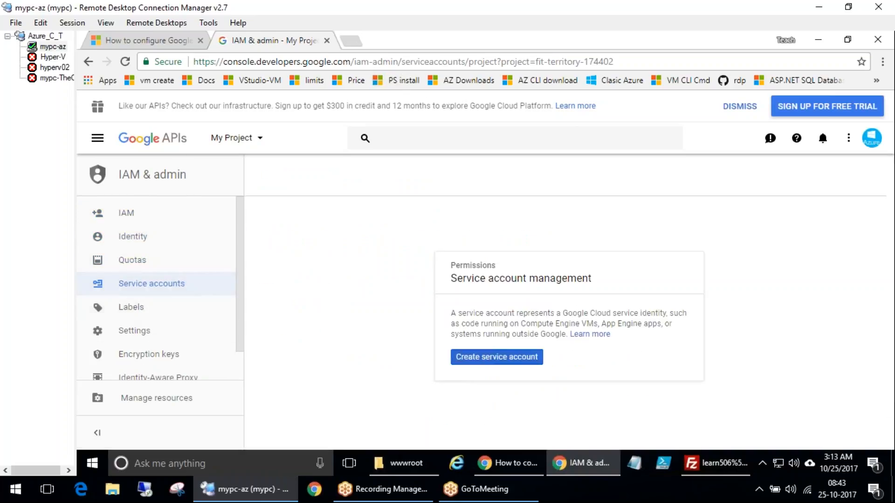
Open the APIs and services dashboard and browse the API library catalogue
left_click(176, 144)
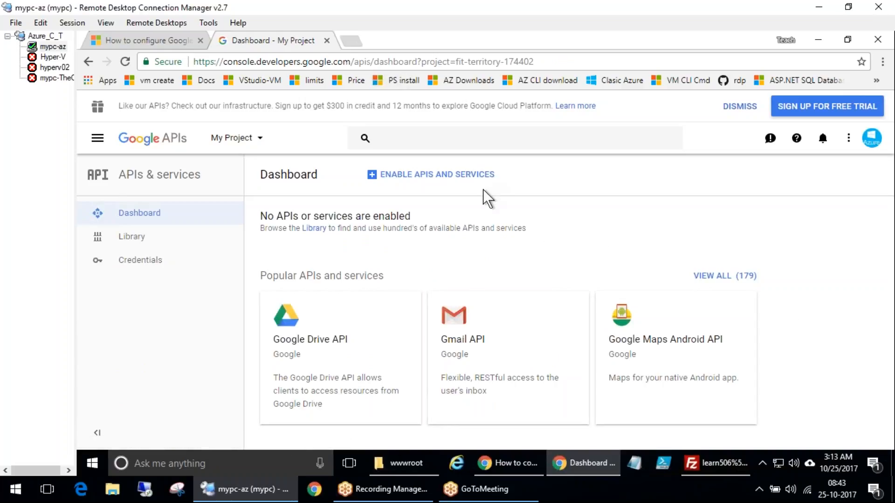
left_click(441, 174)
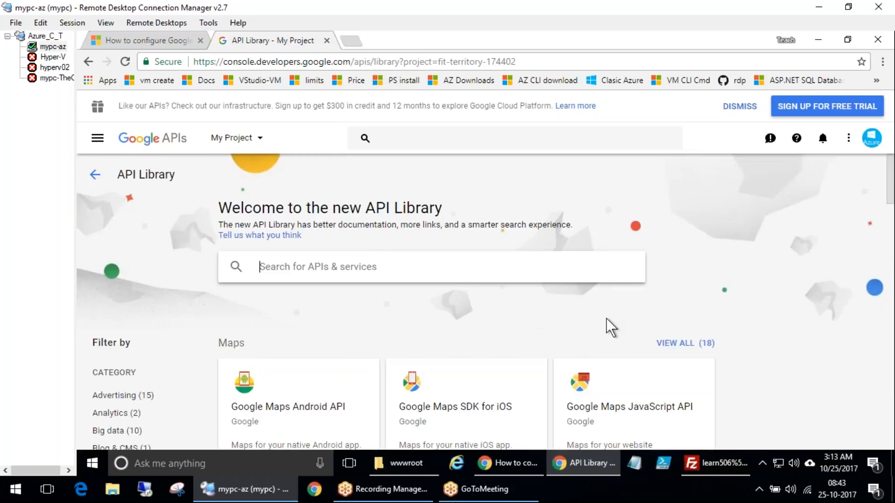
scroll(606, 318, "down", 5)
scroll(607, 317, "down", 7)
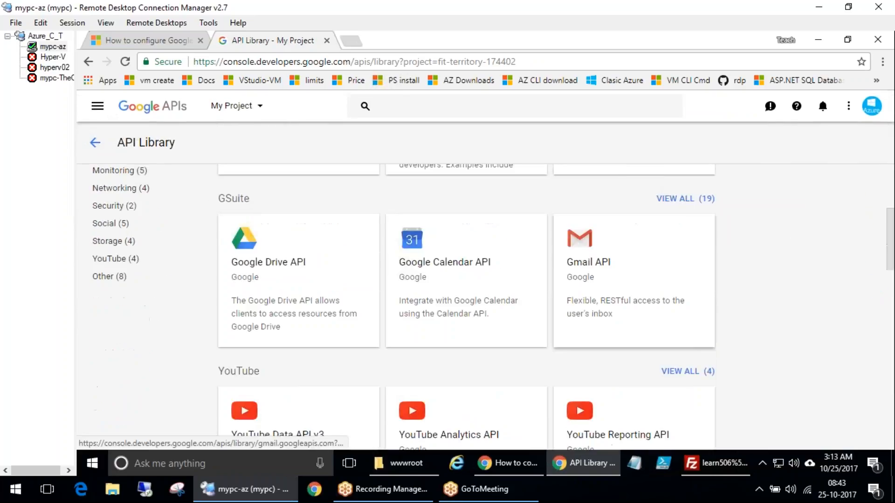
scroll(597, 283, "up", 12)
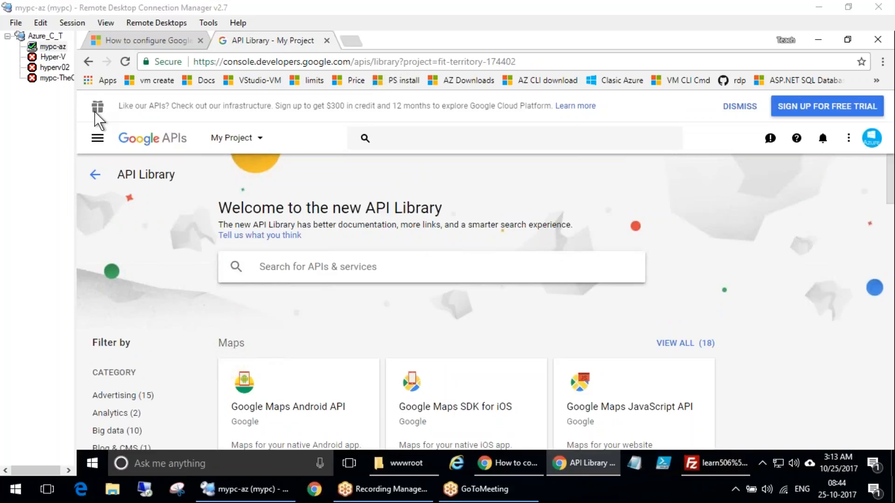
left_click(95, 175)
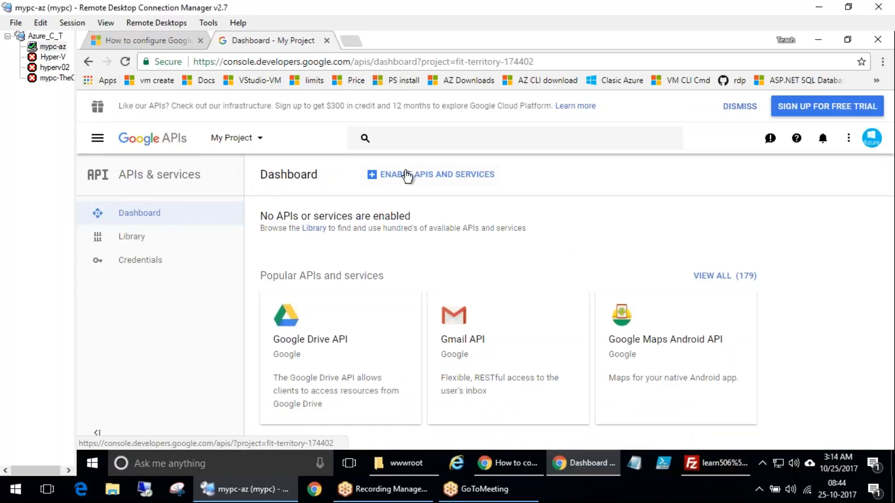
Search the API library for google+ and enable the Google+ API for the project
left_click(427, 177)
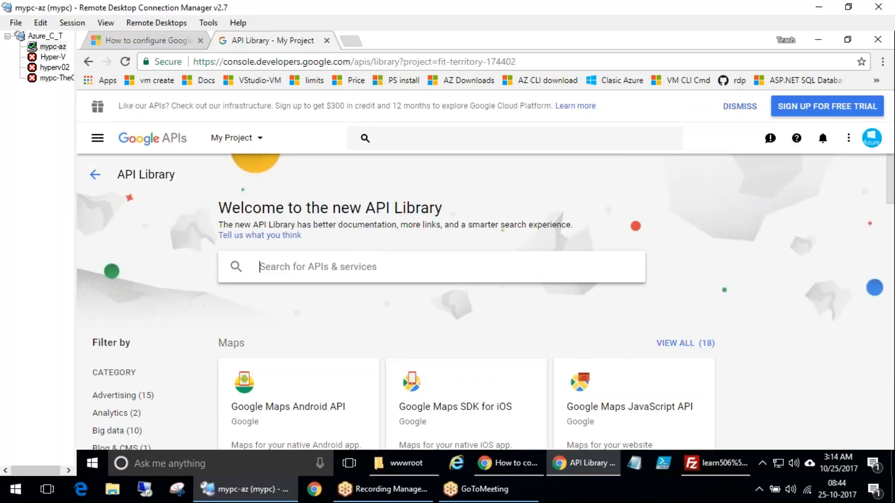
type("google+")
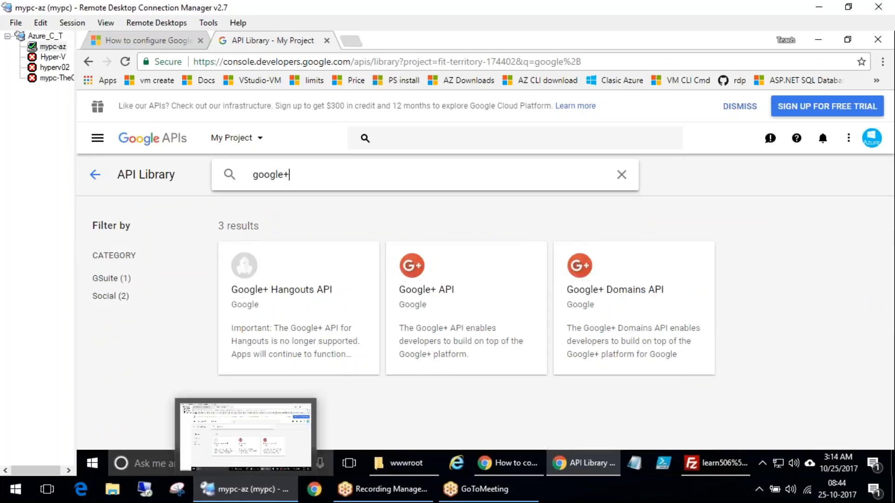
left_click(423, 275)
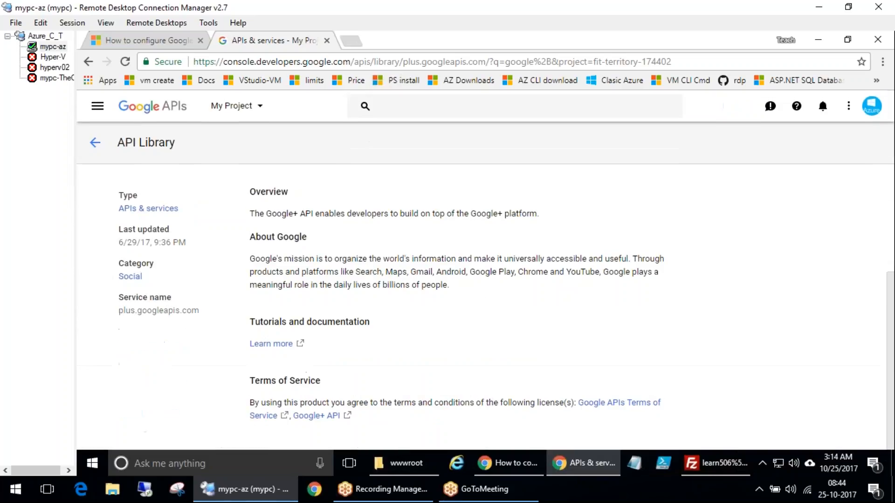
left_click(288, 326)
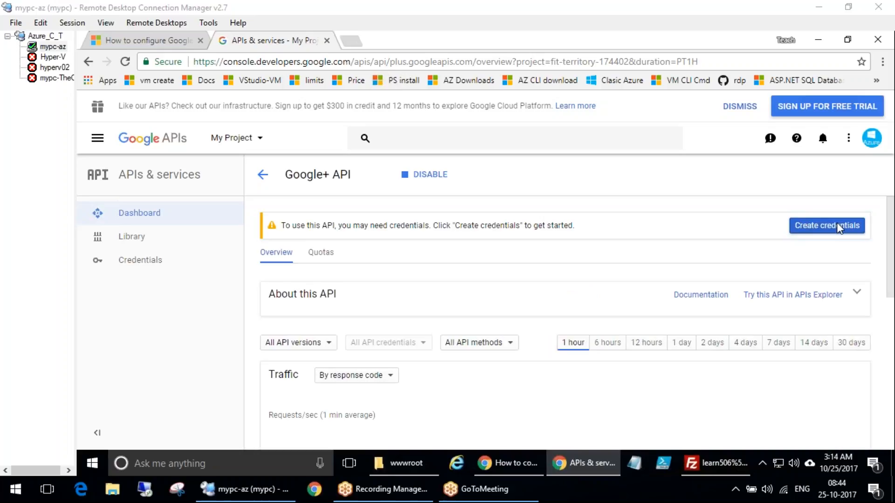
Open the Credentials page and show the credential types available to create
scroll(518, 398, "down", 2)
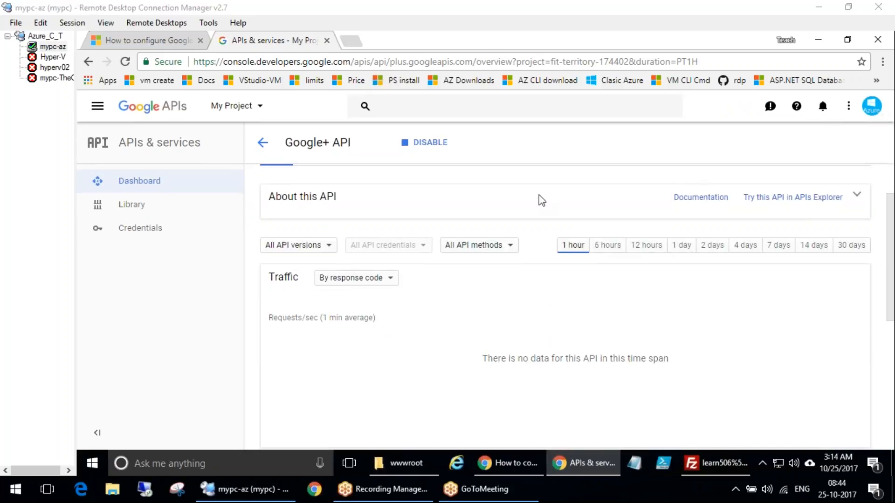
scroll(513, 335, "up", 2)
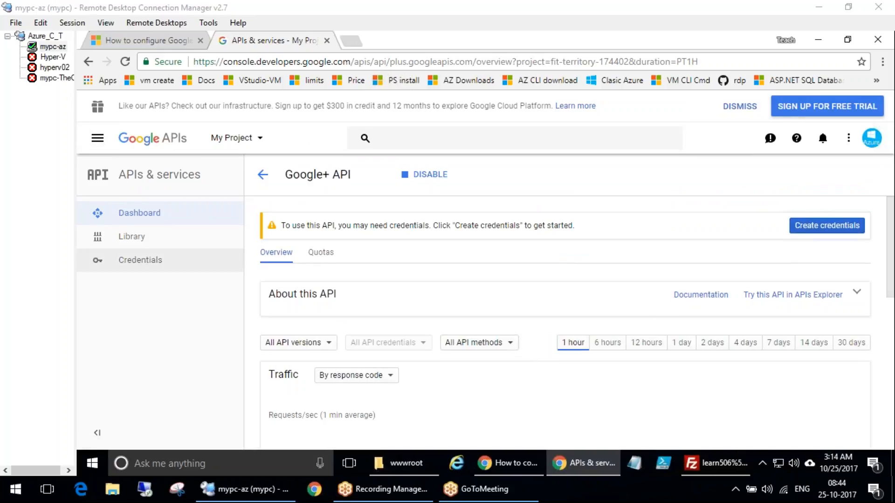
left_click(153, 265)
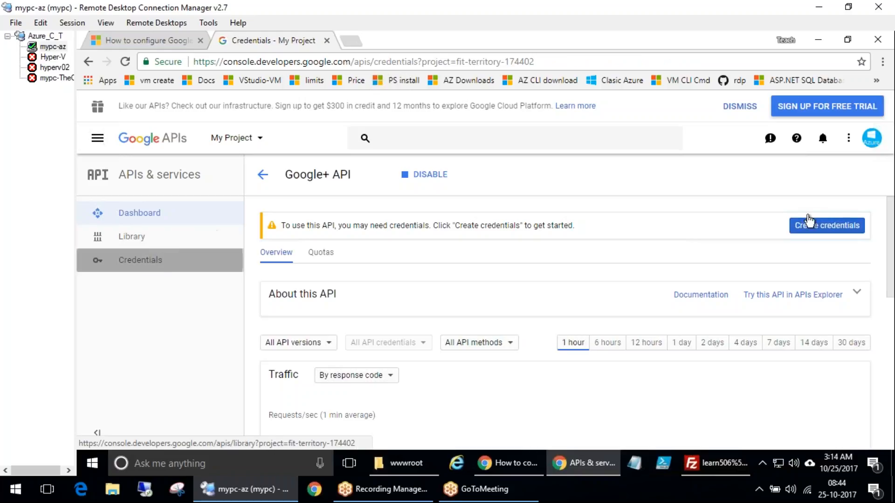
left_click(504, 424)
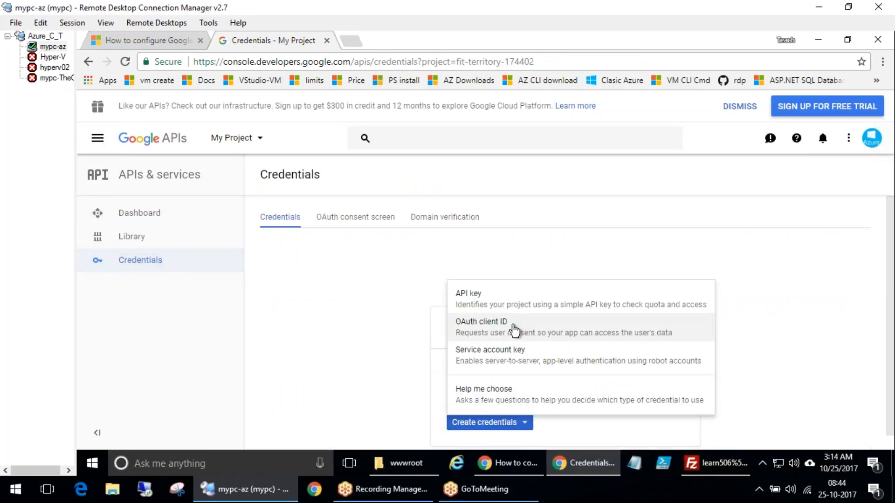
Review the documentation's consent screen and OAuth client ID steps
left_click(148, 41)
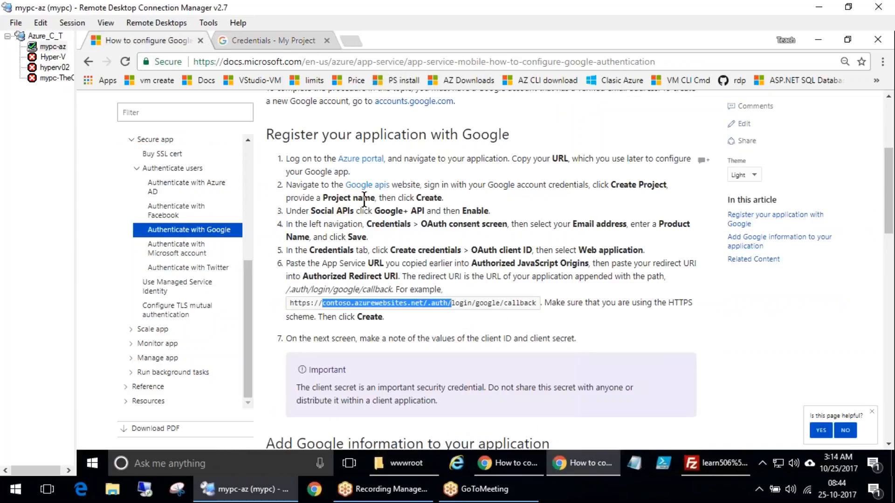
left_click_drag(327, 207, 442, 207)
left_click_drag(375, 223, 502, 225)
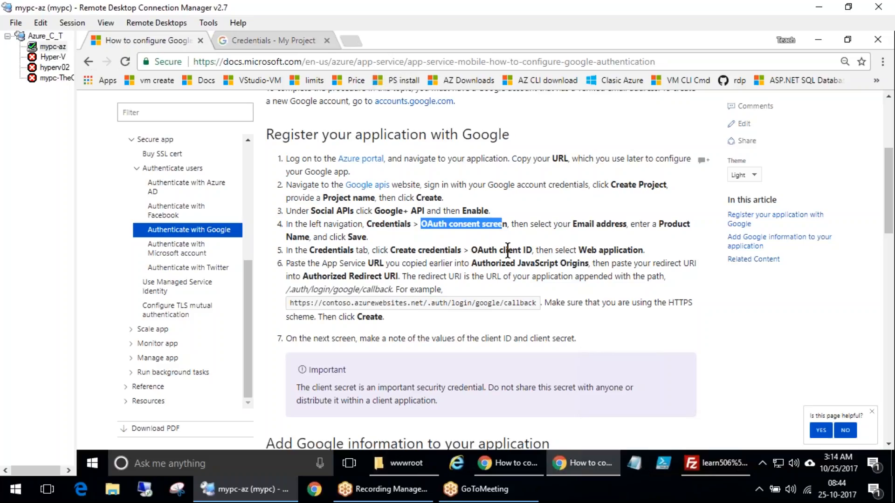
left_click(252, 42)
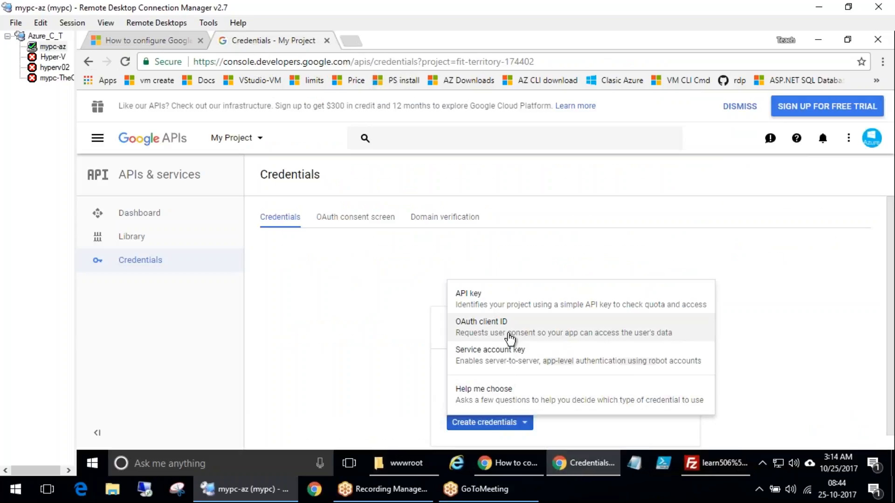
Start creating an OAuth client ID for a Web application named learn506
left_click(524, 332)
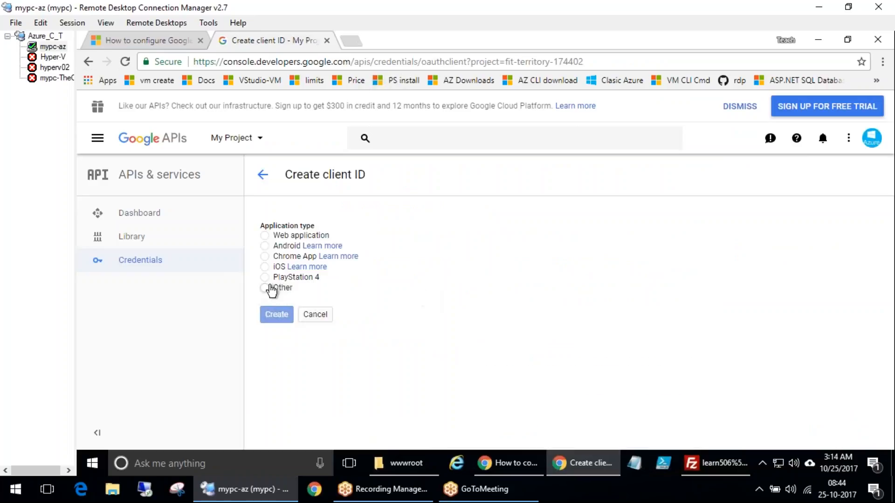
left_click(267, 238)
scroll(471, 379, "down", 2)
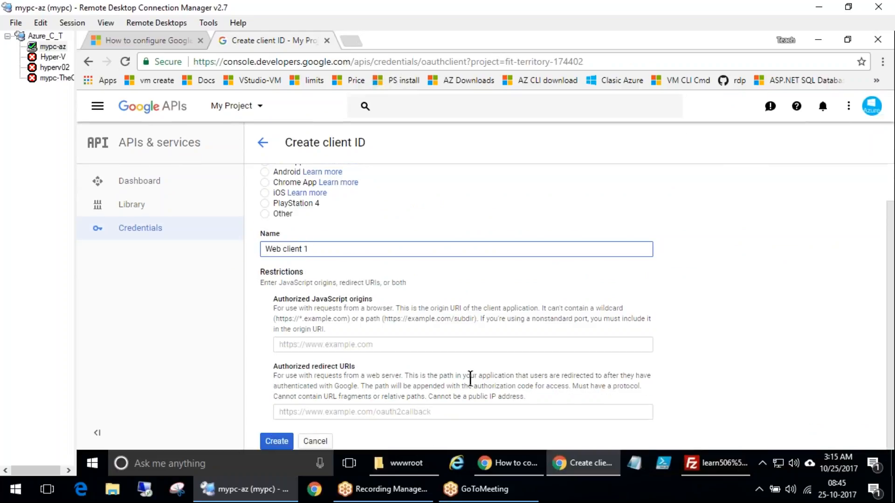
left_click_drag(304, 249, 246, 251)
left_click_drag(327, 246, 187, 252)
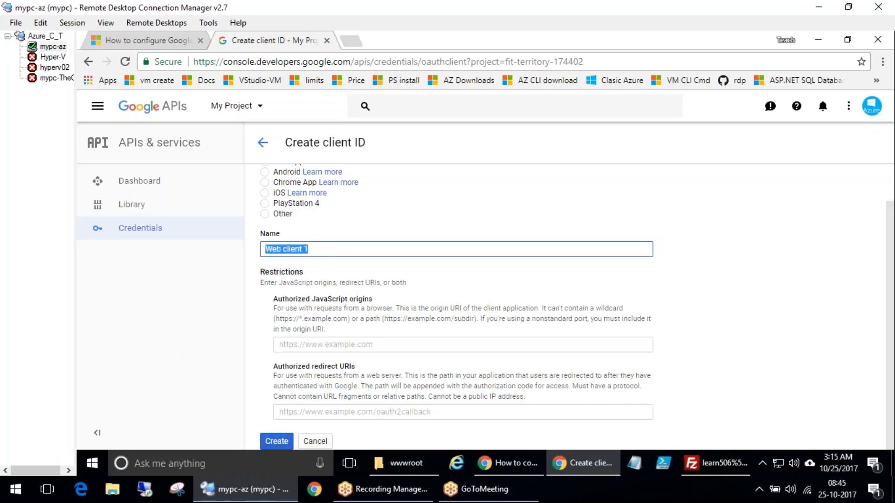
type("learn506")
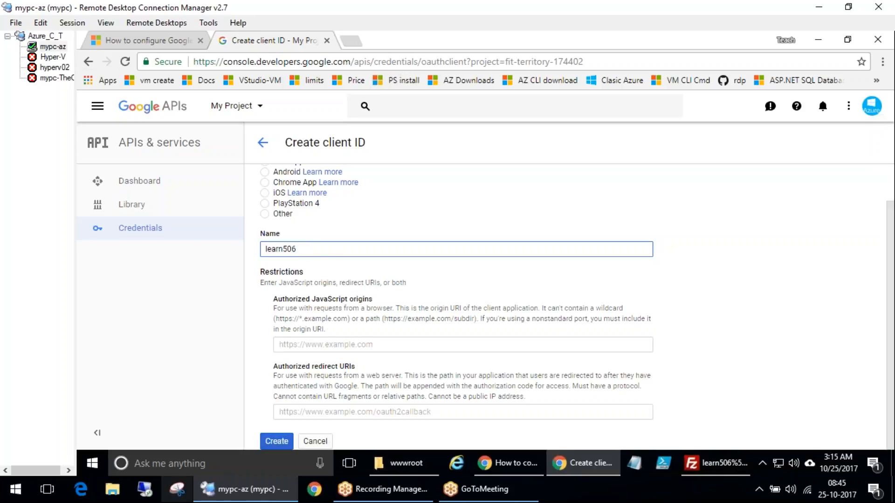
left_click(320, 410)
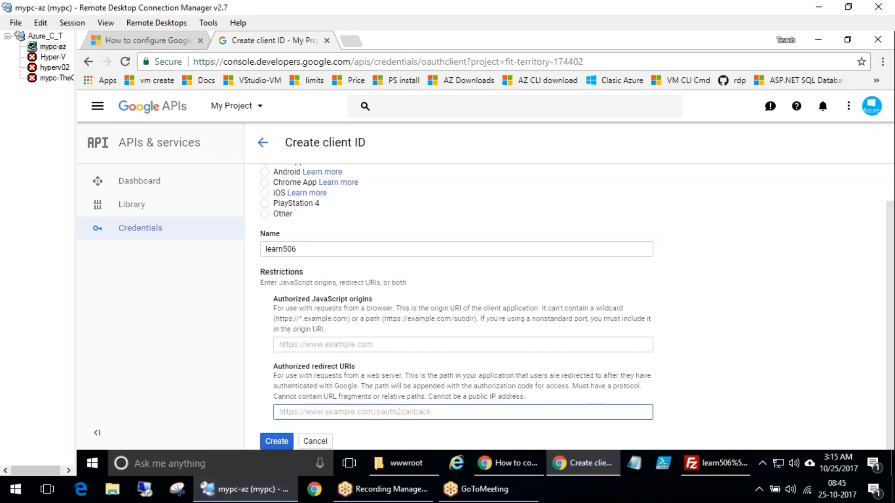
Copy the example redirect URL from the documentation's registration steps
left_click(160, 40)
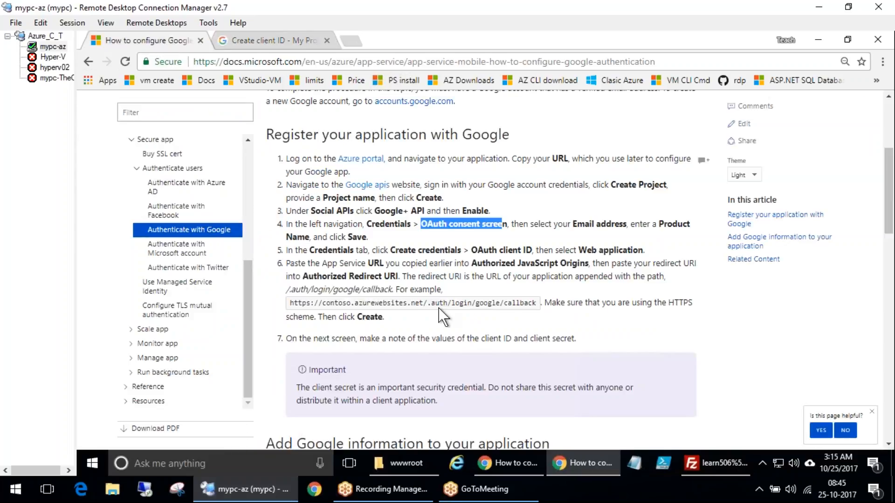
left_click_drag(471, 251, 609, 250)
left_click_drag(374, 261, 386, 261)
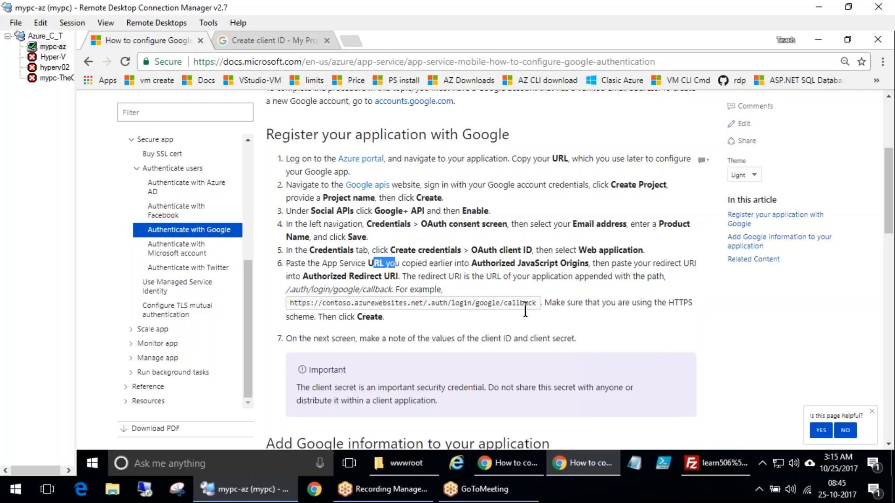
triple_click(485, 303)
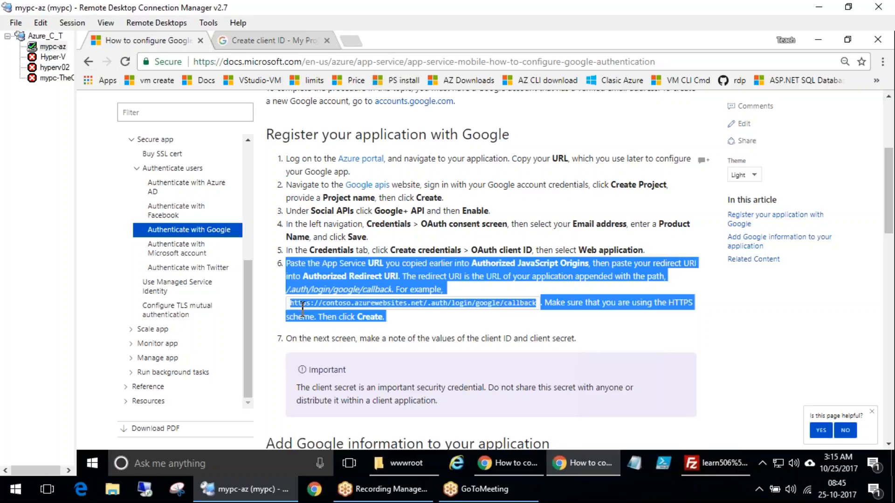
left_click(518, 326)
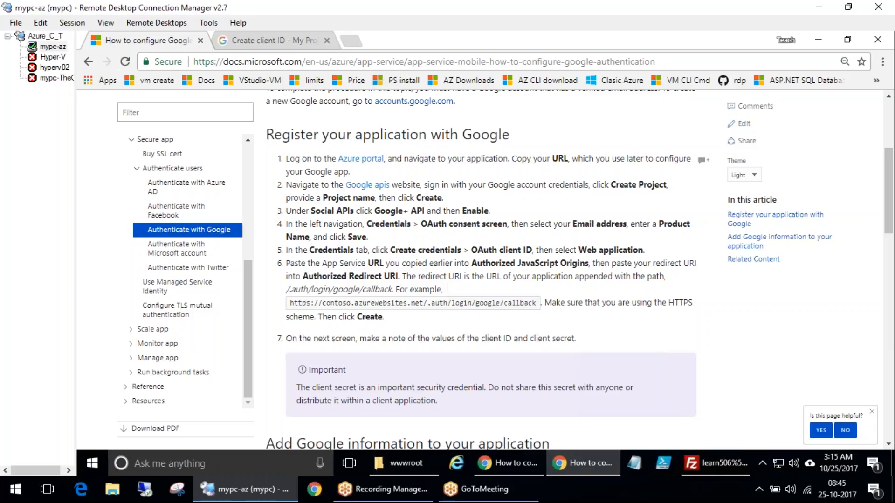
left_click_drag(537, 304, 292, 303)
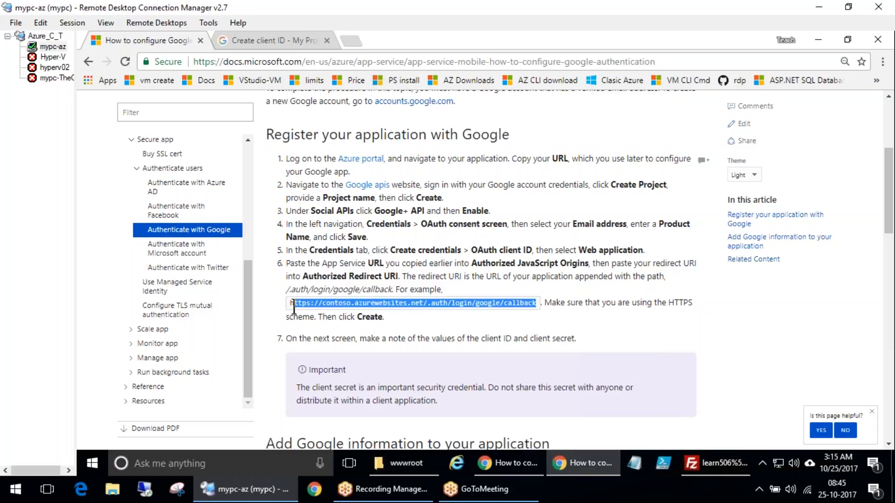
left_click_drag(293, 306, 298, 311)
key("ctrl+c")
left_click(289, 42)
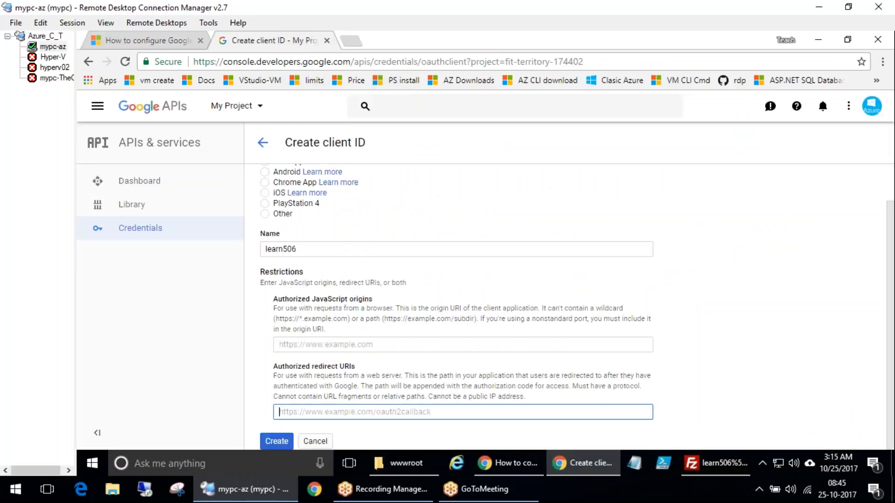
key("ctrl+v")
left_click_drag(306, 413, 335, 413)
mouse_move(246, 489)
type("learn506.")
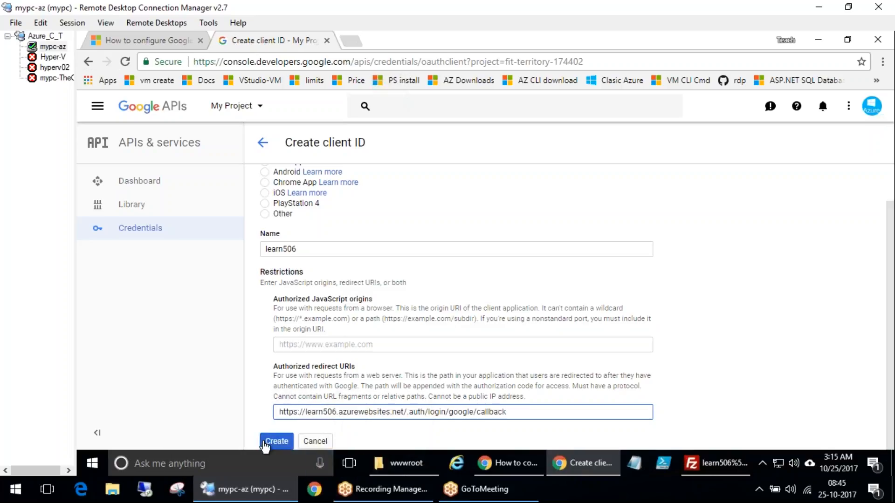
left_click(154, 40)
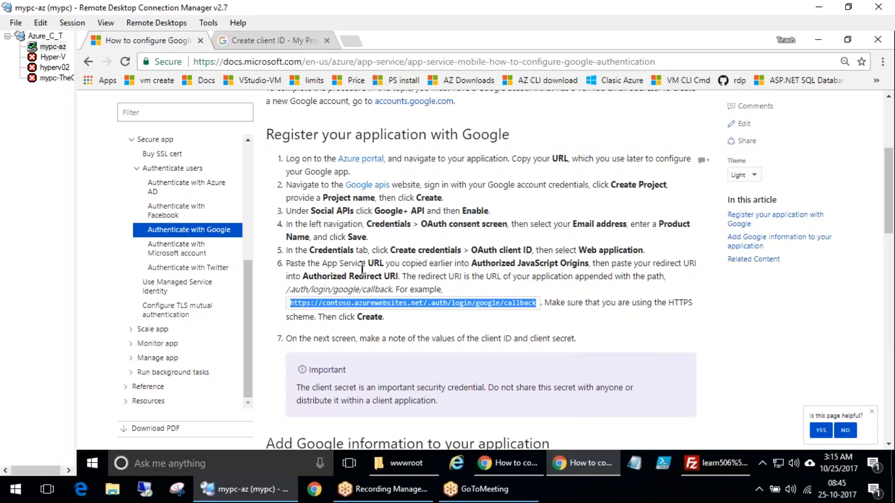
left_click(305, 43)
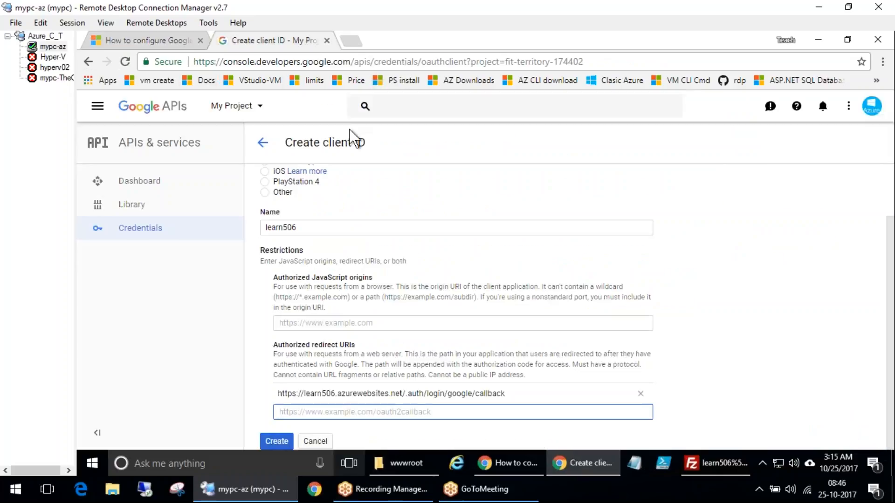
Switch to the other browser window showing the Google login documentation
left_click(351, 41)
left_click(511, 462)
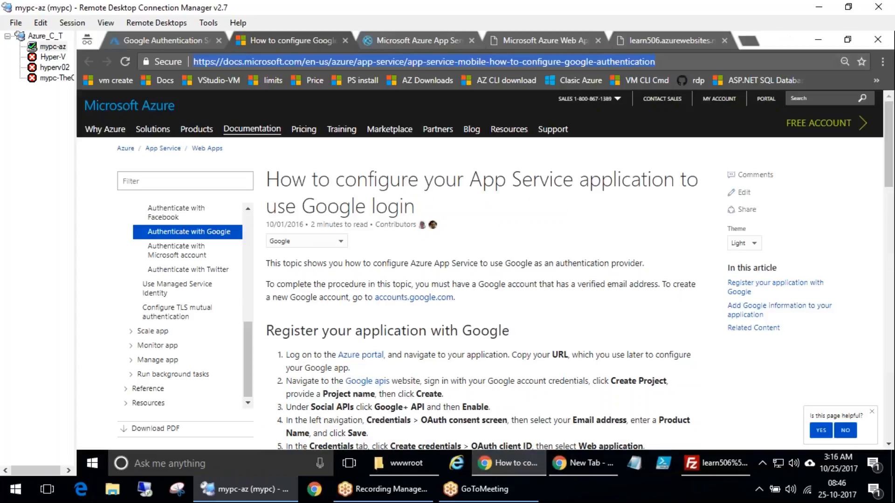
left_click(441, 36)
left_click(373, 61)
key("ctrl+c")
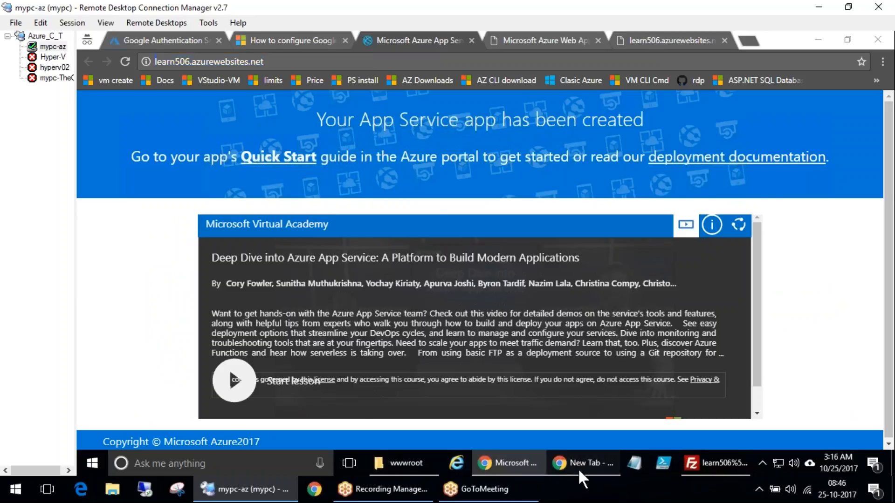
left_click(578, 467)
left_click(259, 43)
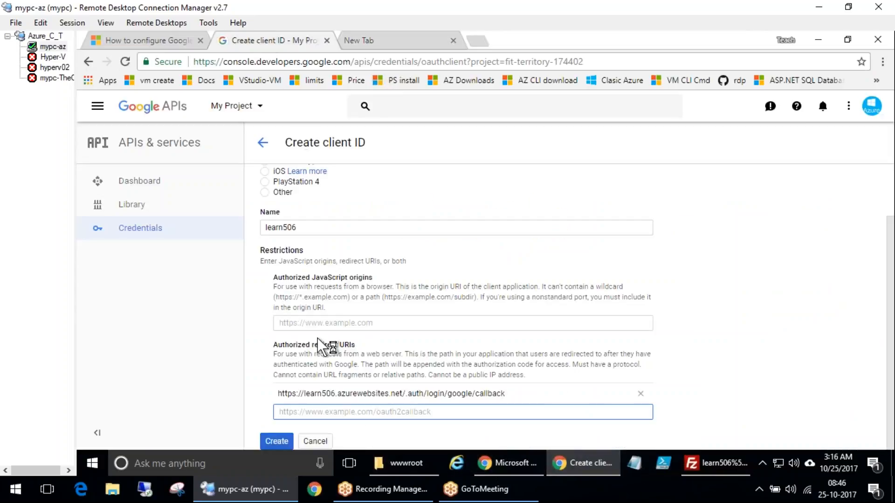
left_click(334, 323)
key("ctrl+v")
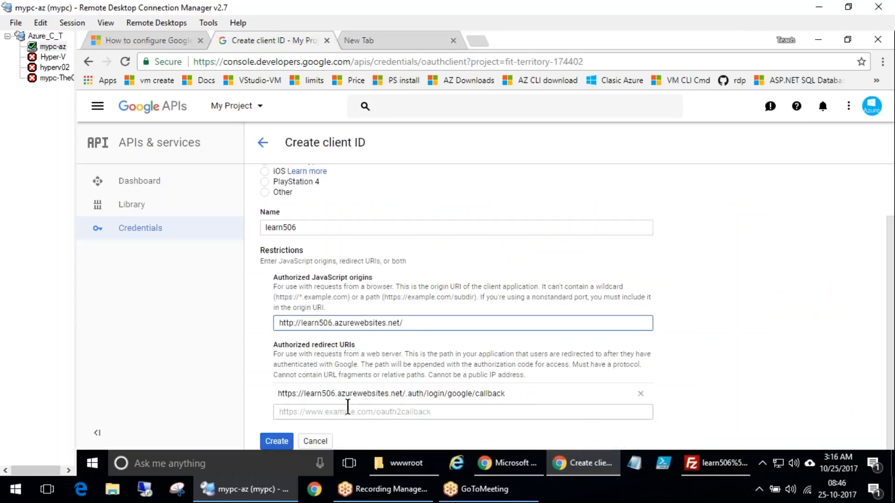
left_click(285, 443)
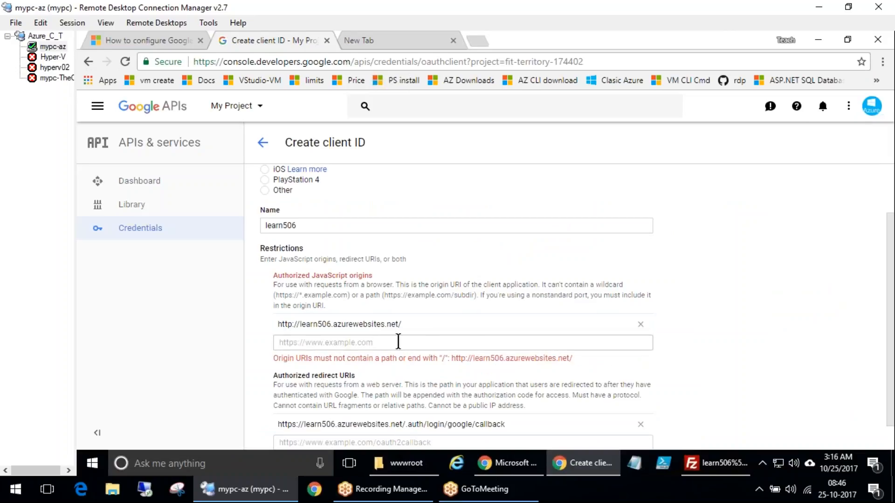
left_click(442, 326)
key("ctrl+a")
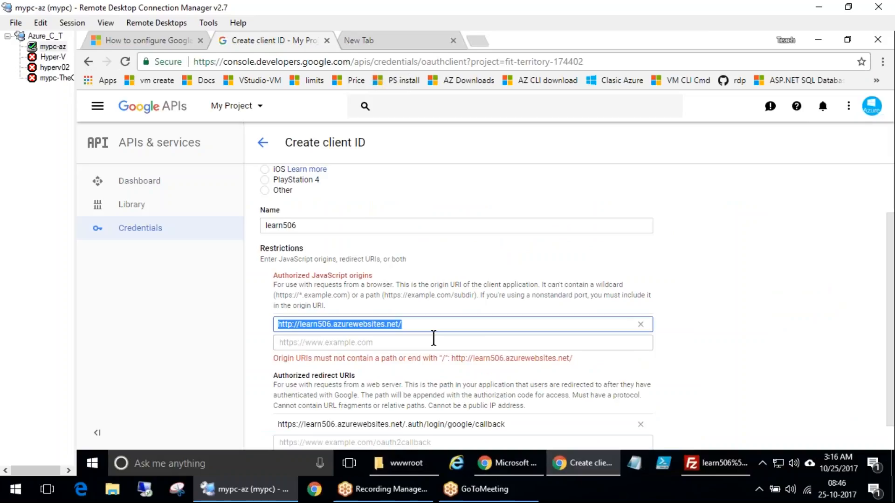
key("End")
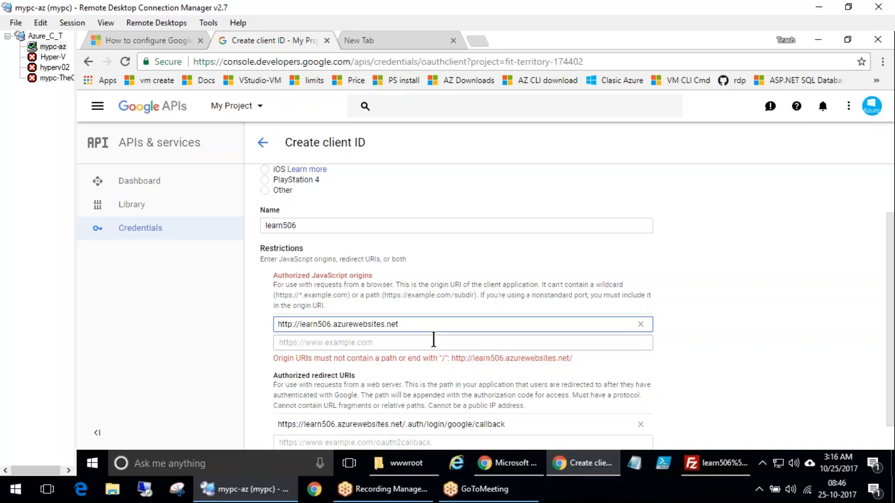
scroll(448, 396, "down", 1)
key("Return")
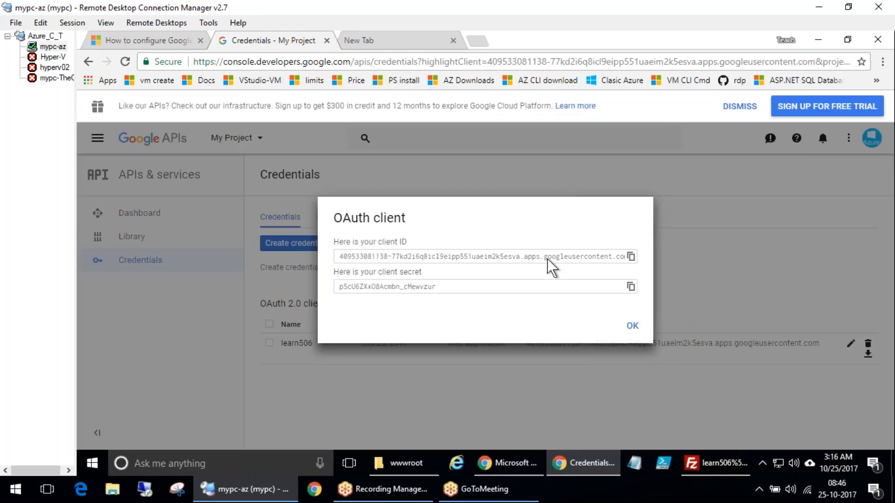
Copy the new client ID and paste it into the Client Id field of the Azure Google Authentication Settings
left_click_drag(361, 256, 418, 288)
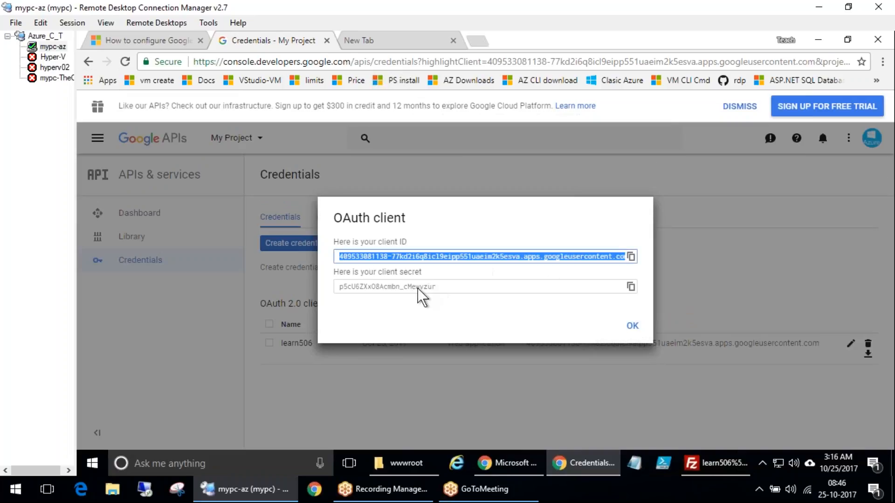
left_click(454, 286)
left_click(630, 257)
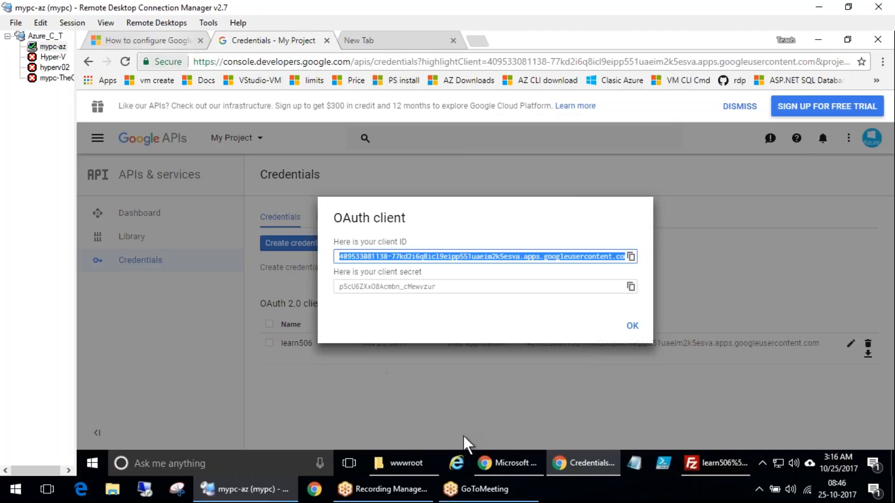
left_click(509, 460)
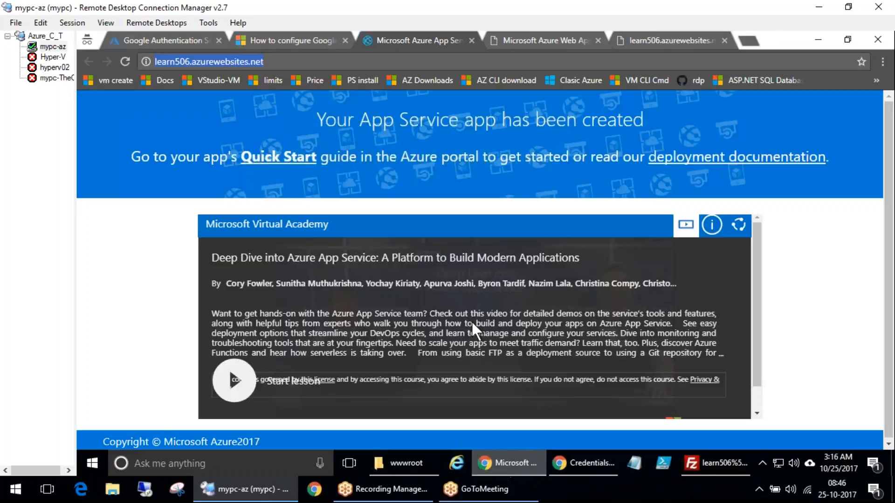
left_click(178, 38)
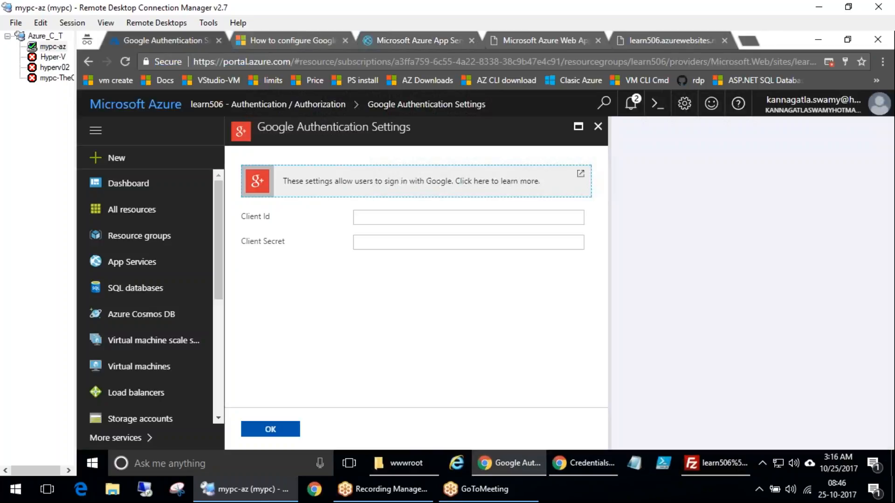
left_click(386, 218)
key("ctrl+v")
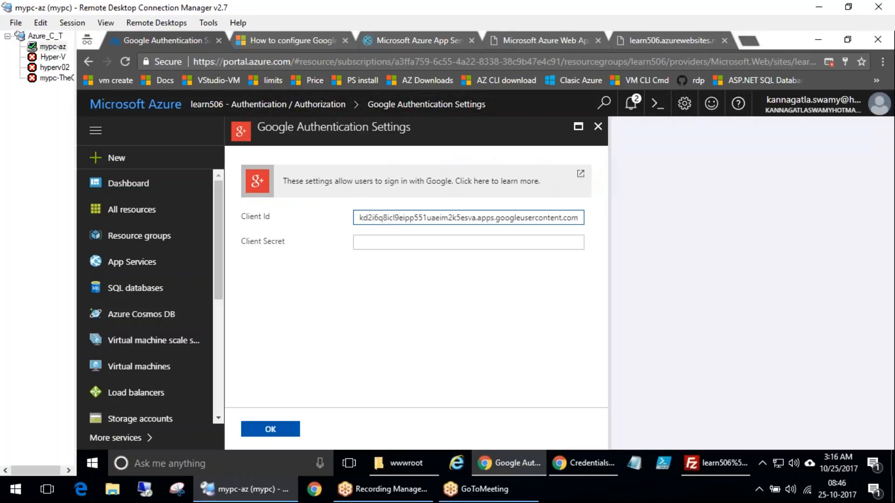
Copy the client secret into the Client Secret field and confirm the Google authentication settings
left_click(606, 463)
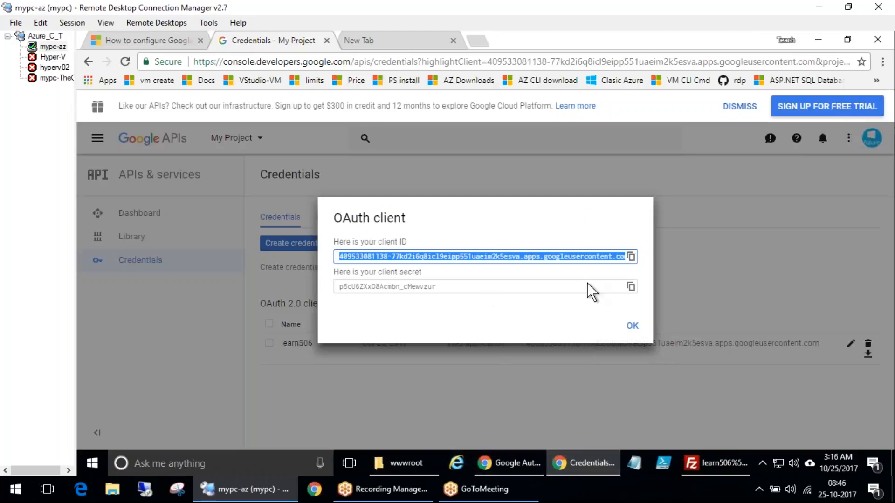
left_click(630, 286)
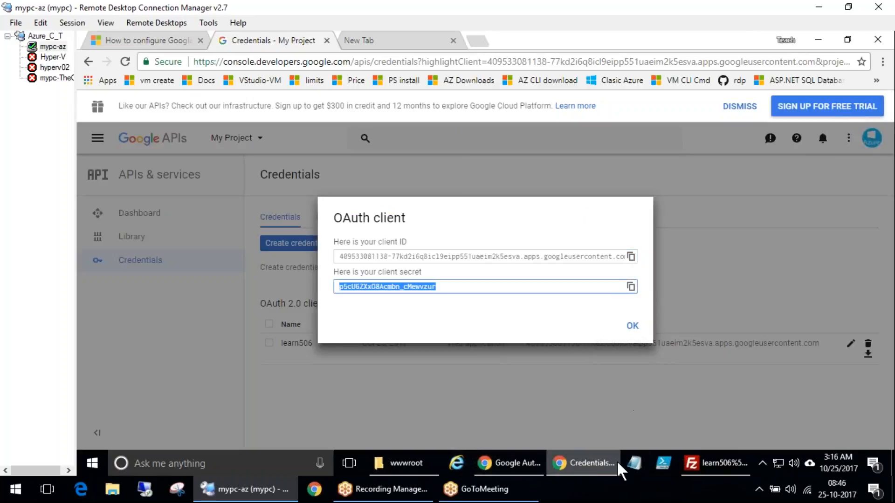
left_click(588, 461)
left_click(402, 243)
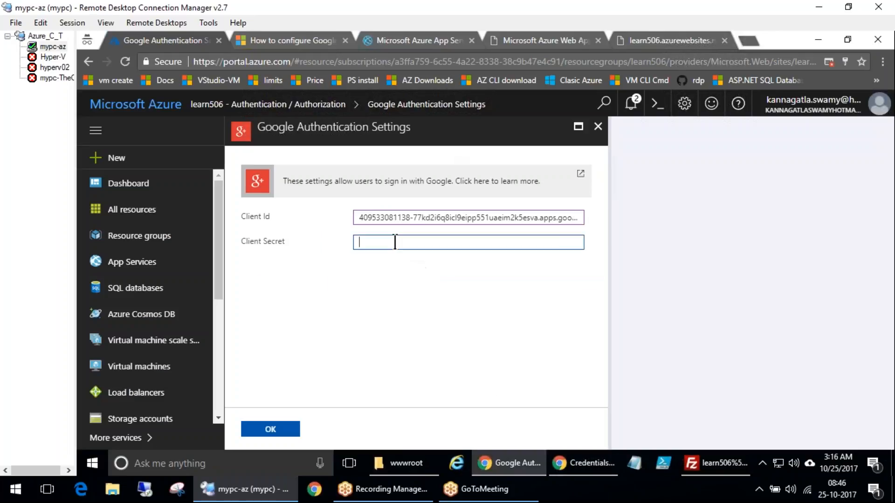
key("ctrl+v")
left_click(276, 431)
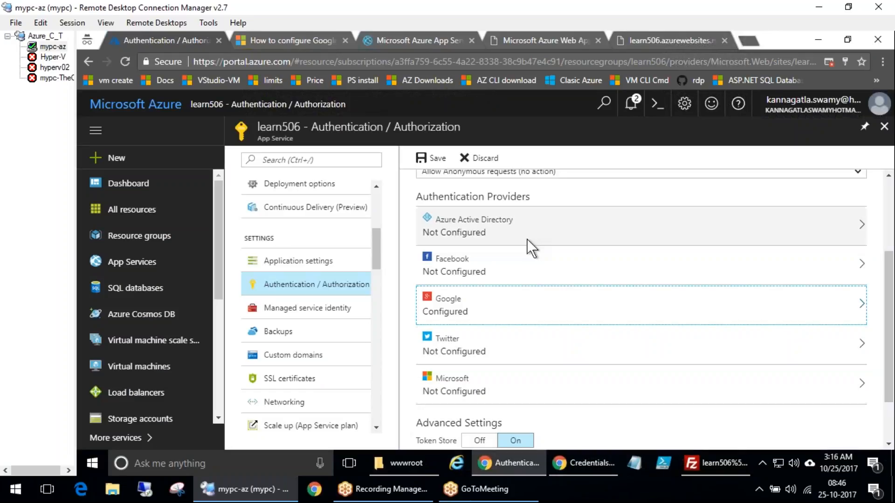
Set the action for unauthenticated requests to Log in with Google and save the authentication settings
scroll(499, 254, "up", 3)
left_click(501, 306)
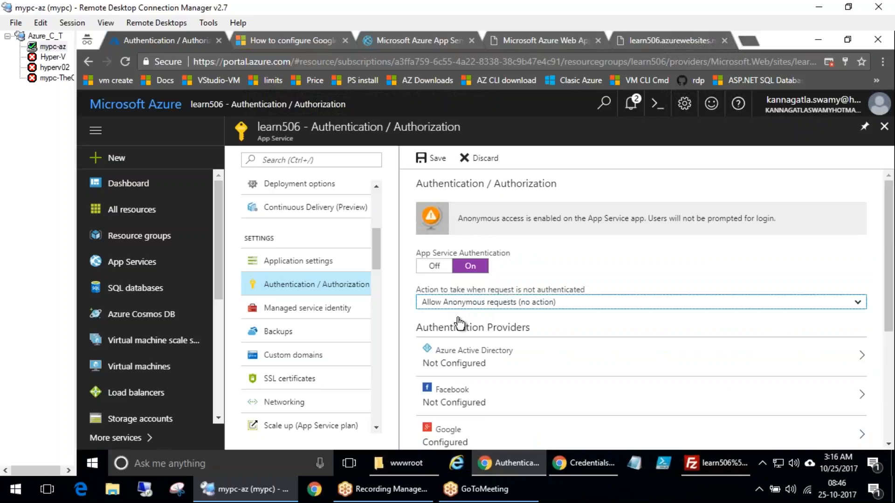
left_click(480, 367)
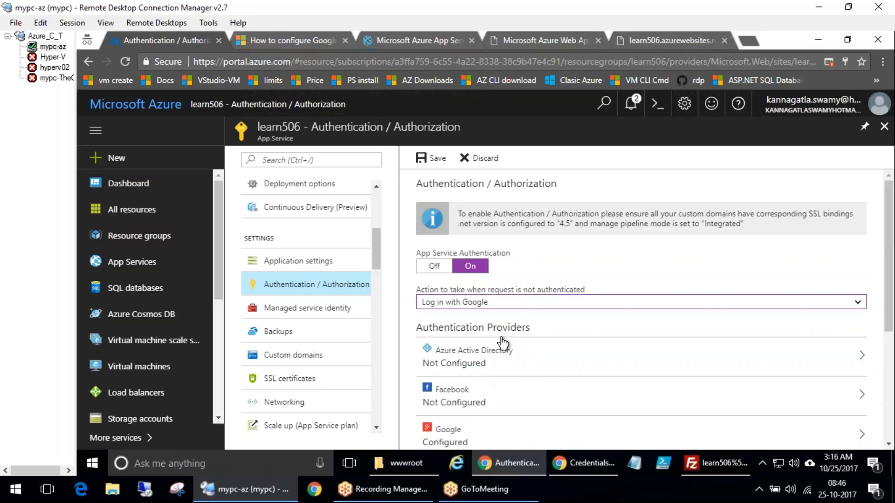
left_click(431, 158)
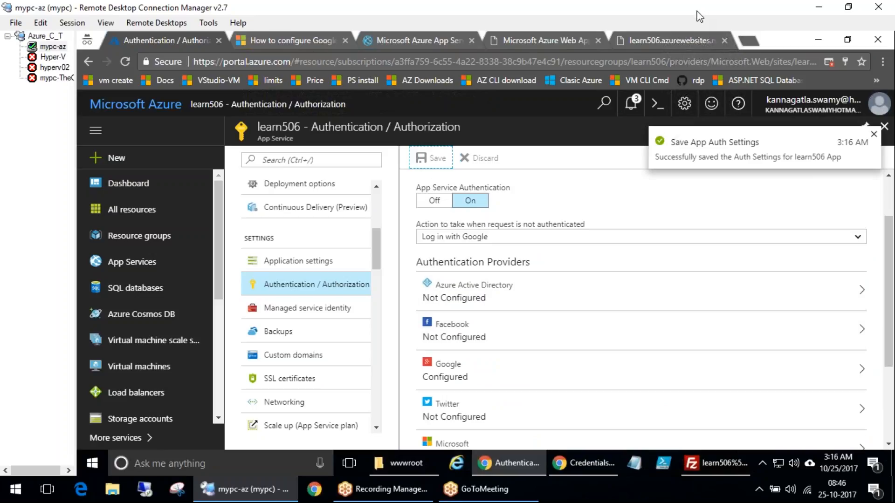
Reload the learn506 site and sign in with the Google account's email and password
left_click(424, 40)
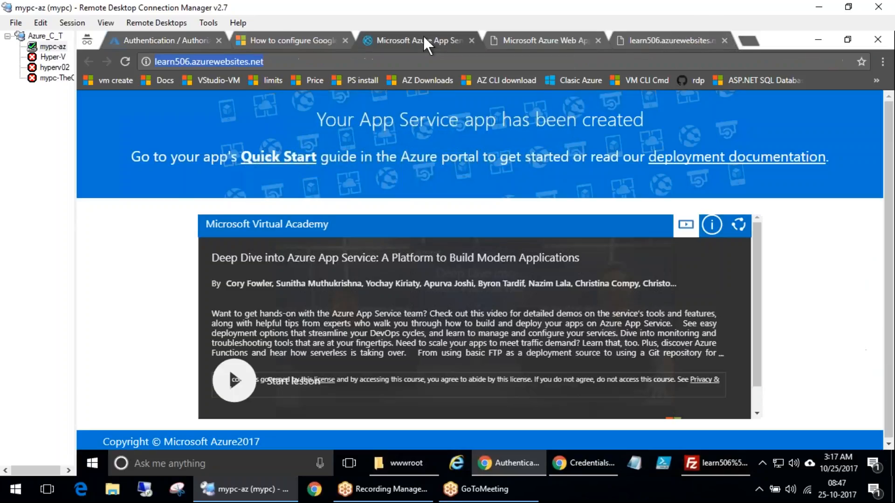
left_click(125, 61)
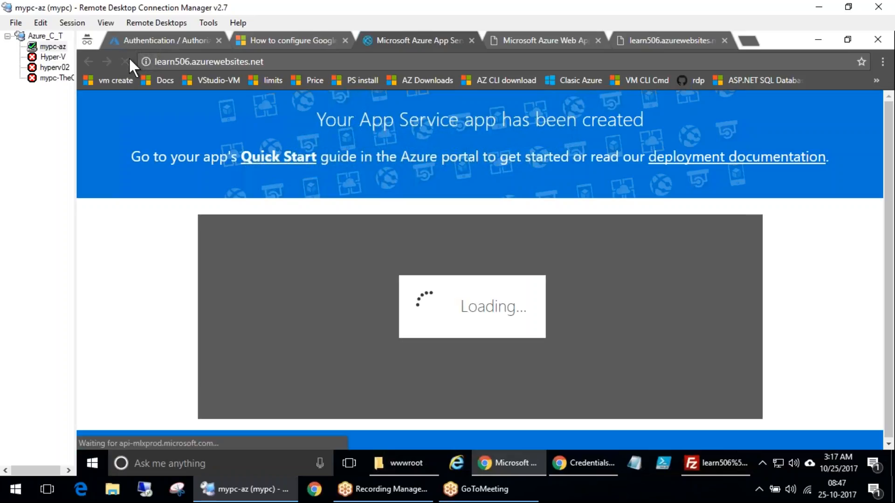
left_click(125, 61)
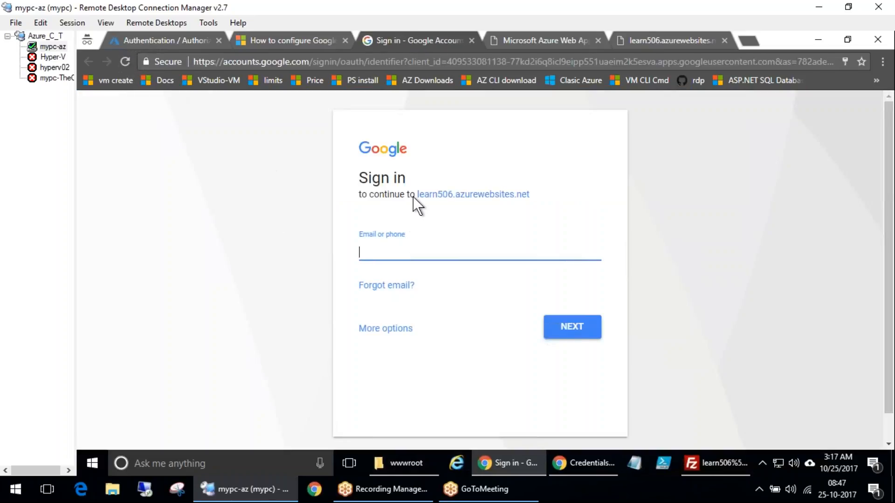
left_click(404, 256)
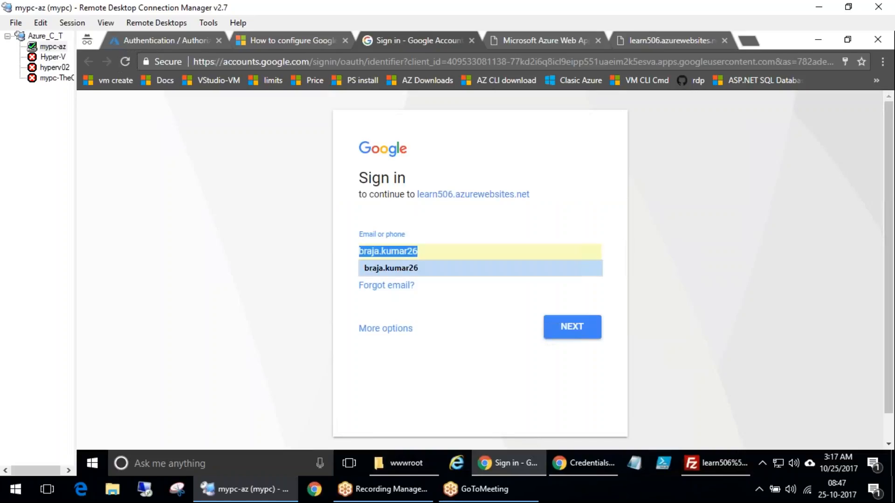
key("Down")
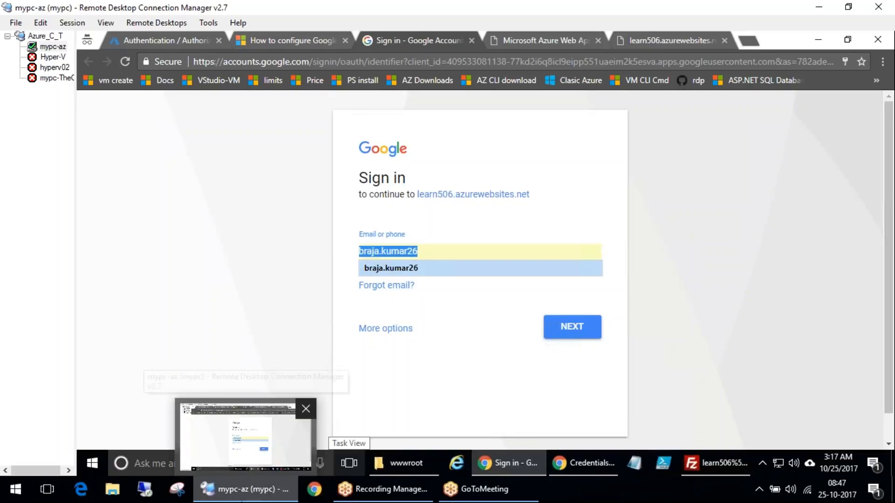
key("Return")
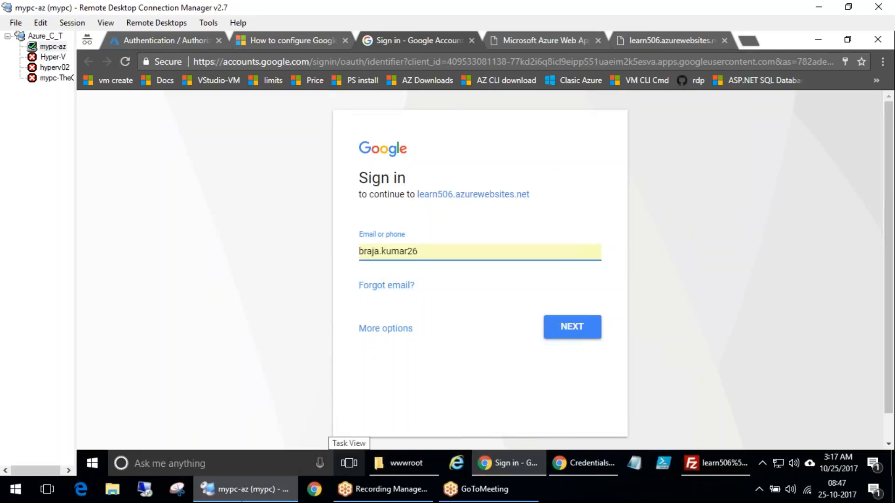
key("Return")
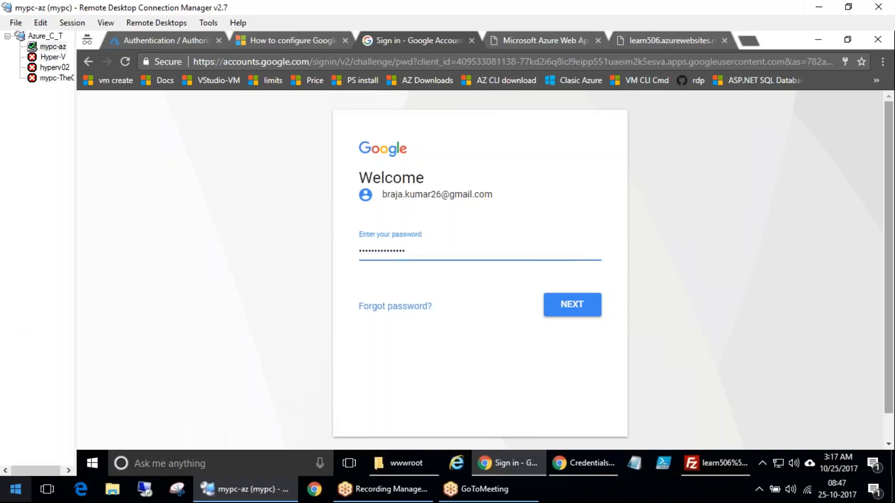
key("Return")
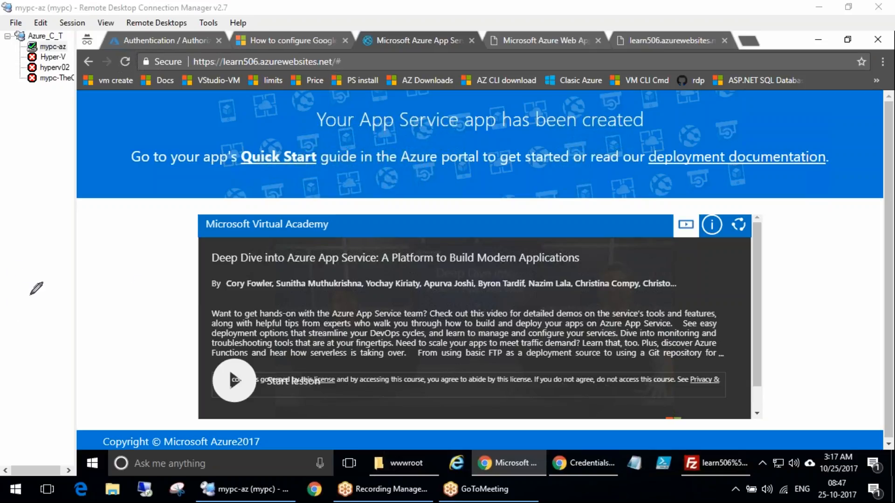
mouse_move(11, 380)
left_mouse_down()
mouse_move(26, 371)
mouse_move(44, 191)
mouse_move(69, 226)
mouse_move(91, 176)
left_mouse_up()
left_click_drag(70, 216, 95, 189)
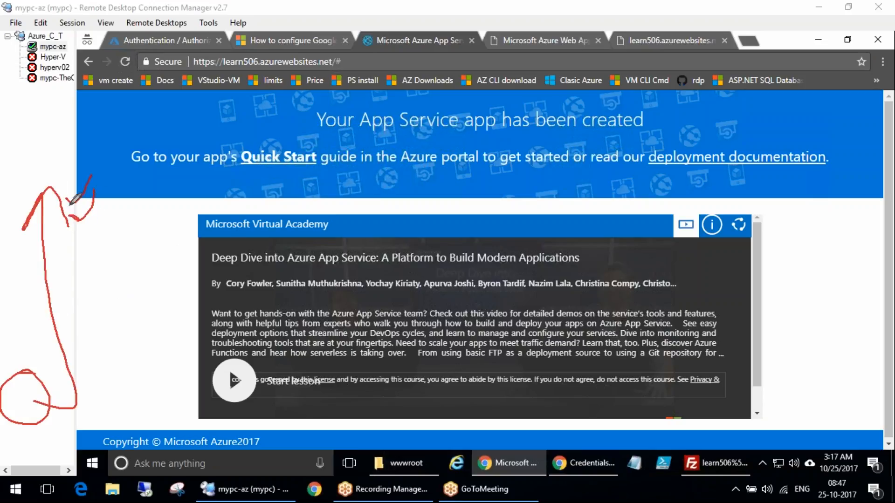
left_click_drag(78, 152, 122, 227)
left_click_drag(2, 175, 23, 228)
left_click_drag(11, 241, 47, 257)
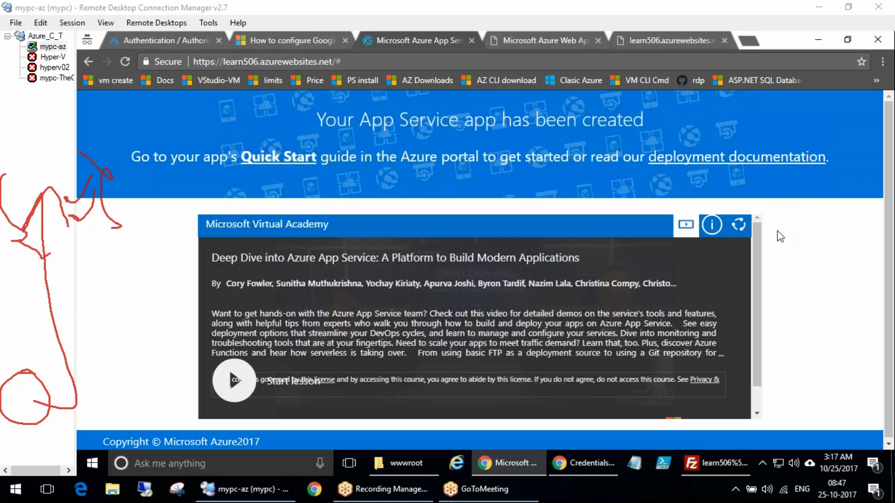
key("Escape")
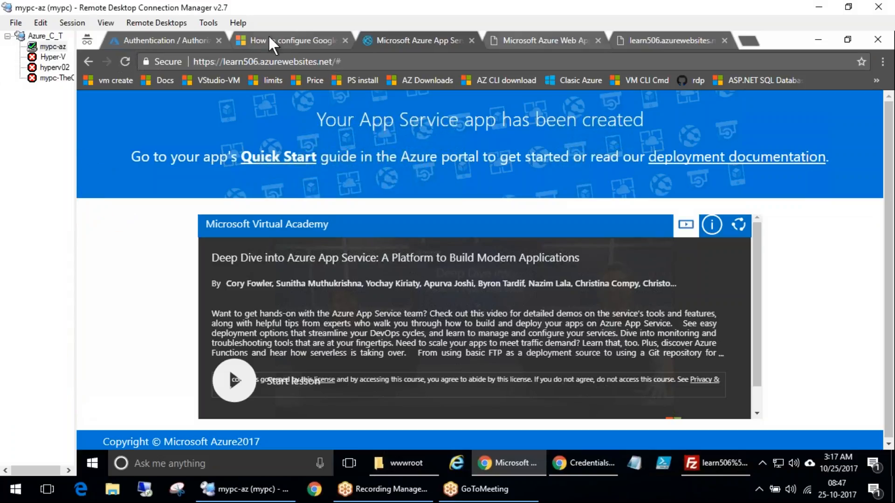
Review the documentation's registration step on authorized JavaScript origins and redirect URIs
left_click(270, 41)
scroll(420, 233, "down", 8)
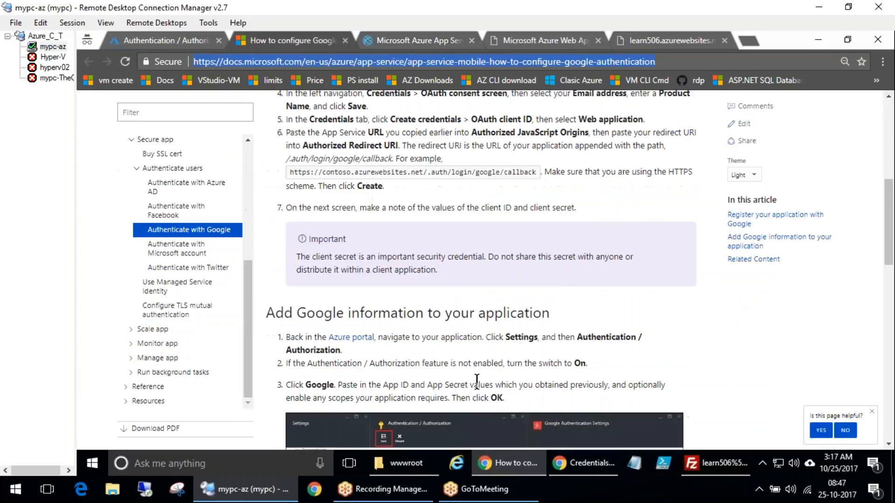
scroll(481, 287, "down", 10)
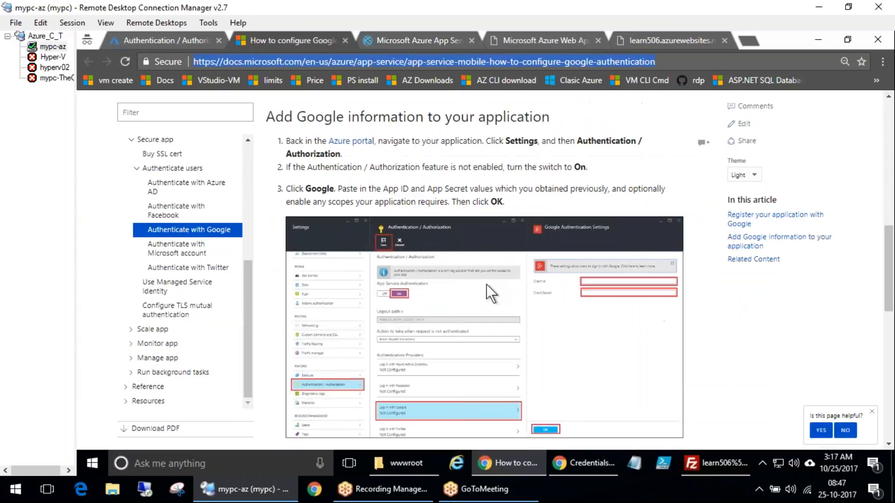
scroll(467, 299, "up", 15)
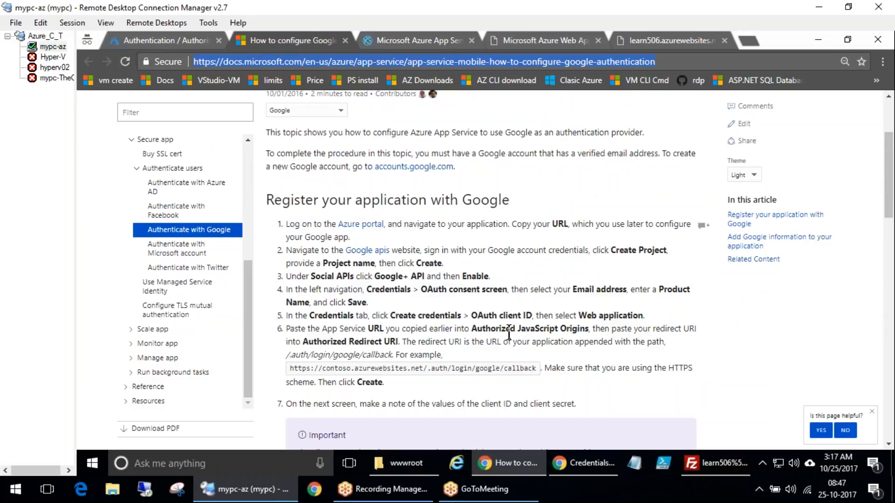
triple_click(490, 344)
left_click(503, 345)
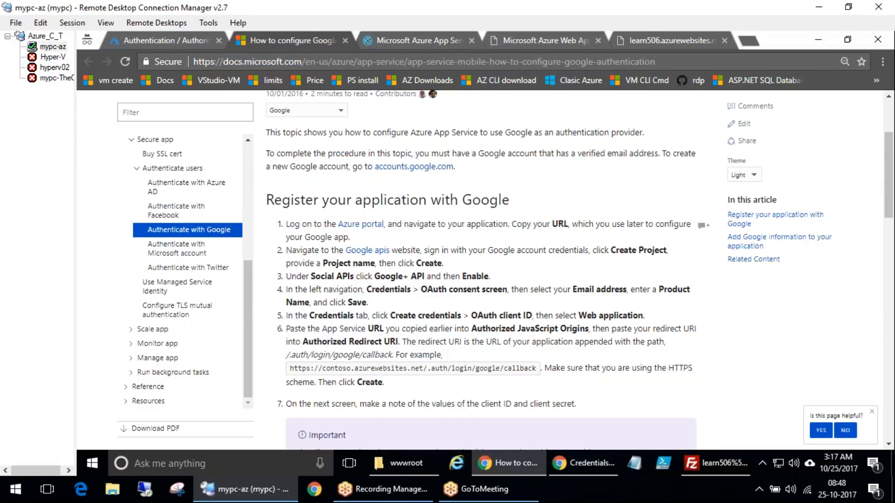
left_click_drag(477, 329, 546, 343)
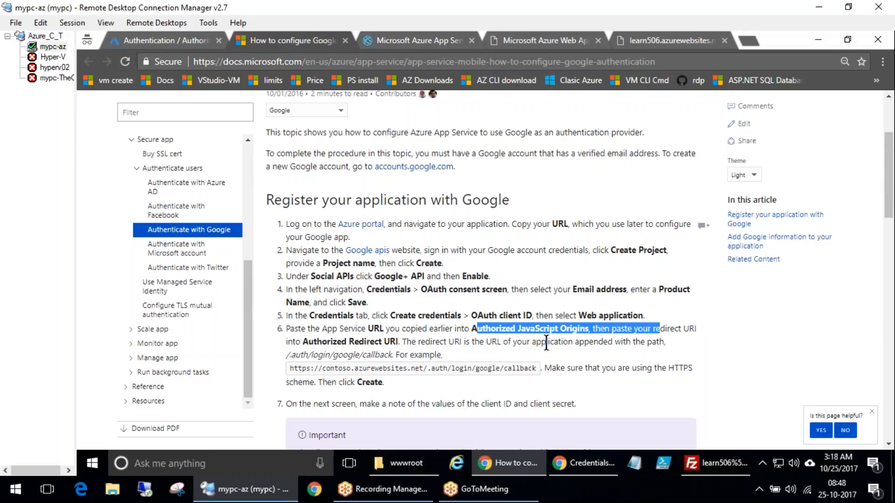
Open the Authenticate with Facebook documentation and review its redirect URI and app secret registration steps
left_click(449, 274)
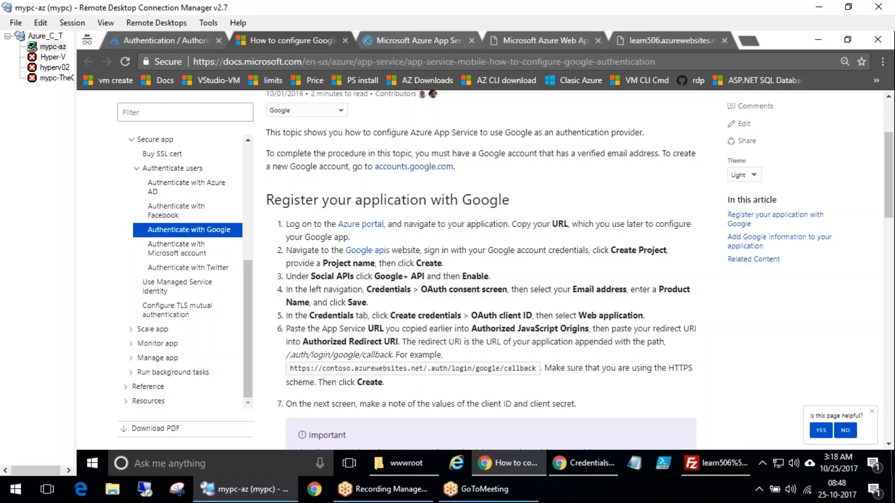
left_click(176, 215)
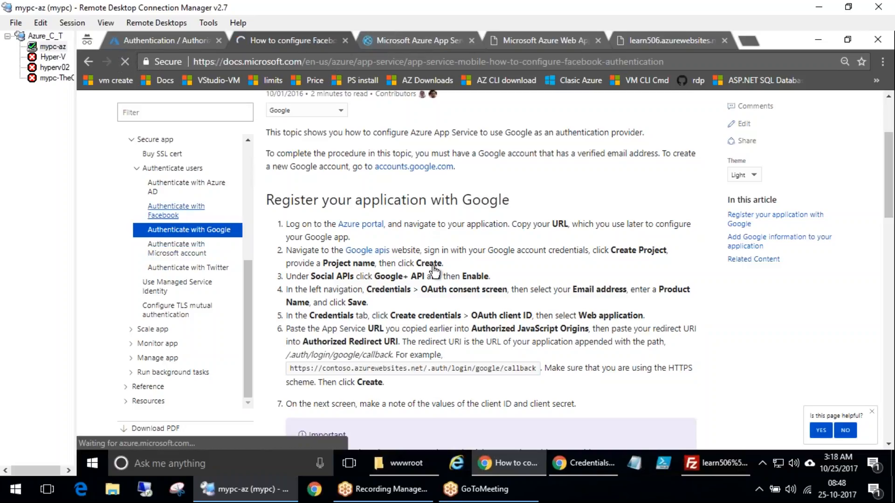
scroll(412, 411, "down", 2)
scroll(415, 367, "down", 5)
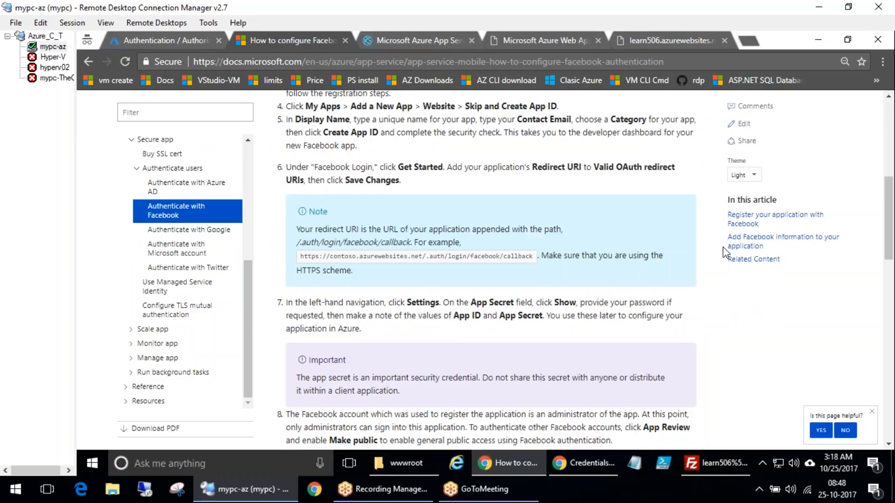
mouse_move(280, 94)
left_mouse_down()
mouse_move(283, 402)
mouse_move(560, 400)
mouse_move(506, 108)
mouse_move(286, 110)
left_mouse_up()
mouse_move(379, 227)
left_mouse_down()
mouse_move(383, 239)
mouse_move(592, 209)
left_mouse_up()
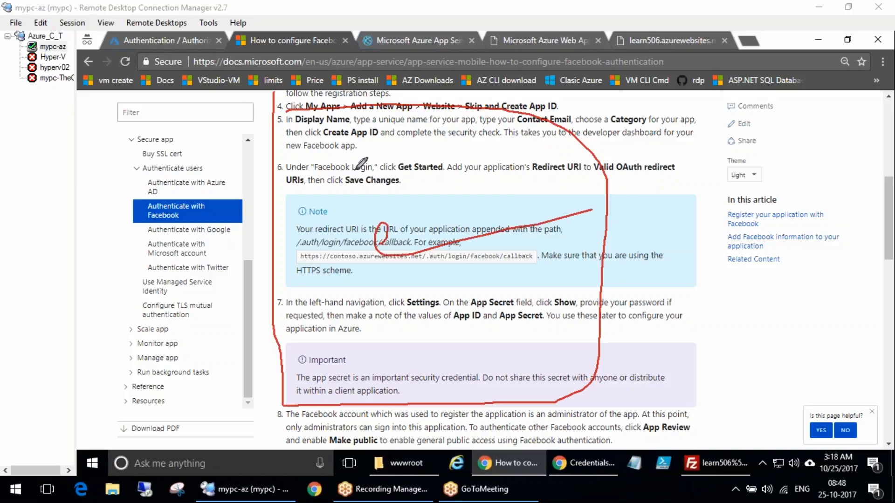
left_click_drag(407, 182, 445, 182)
left_click_drag(515, 182, 575, 182)
left_click_drag(352, 193, 402, 193)
left_click_drag(386, 297, 385, 332)
left_click_drag(389, 363, 430, 361)
key("e")
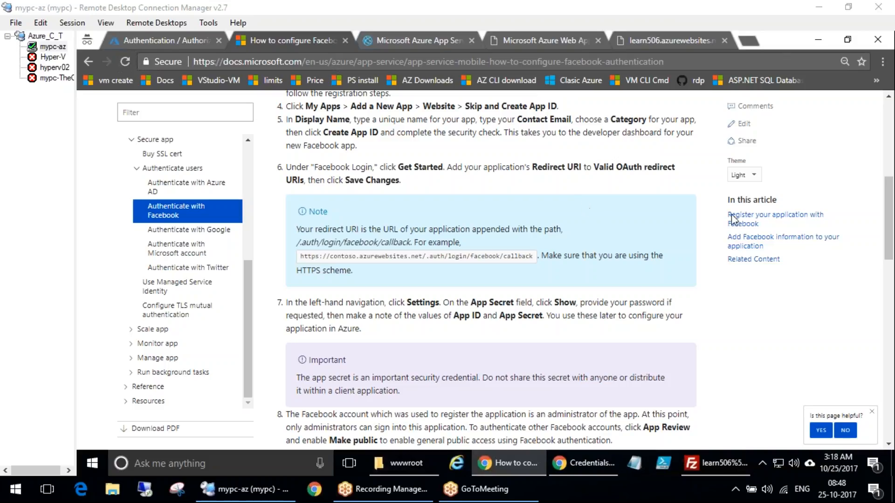
triple_click(533, 258)
triple_click(505, 256)
left_click(470, 289)
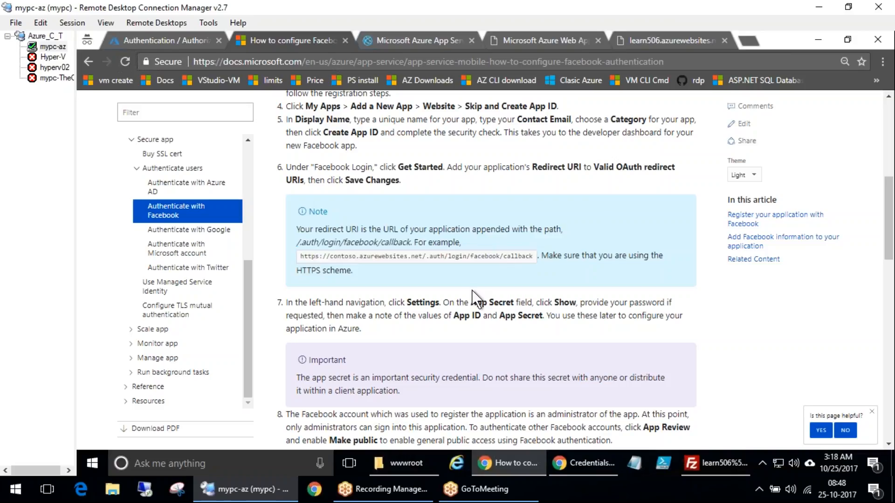
scroll(431, 355, "up", 4)
left_click_drag(276, 289, 430, 400)
scroll(462, 359, "down", 10)
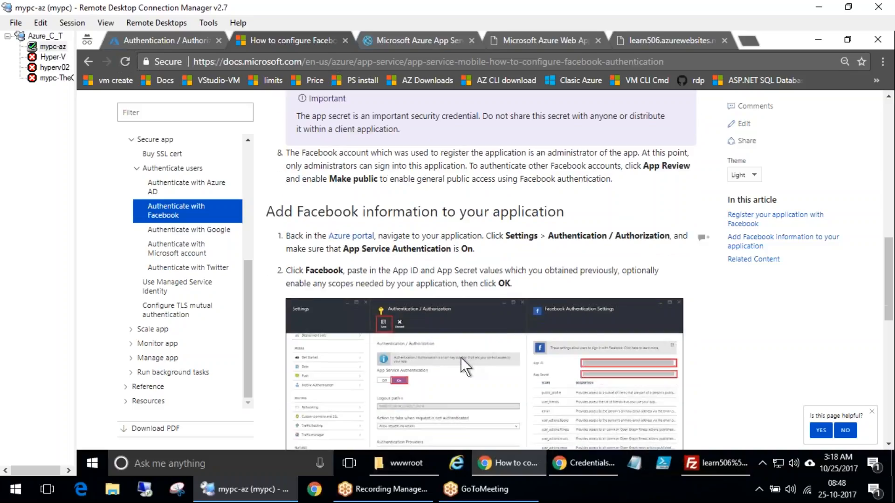
scroll(449, 368, "up", 5)
left_click(413, 346)
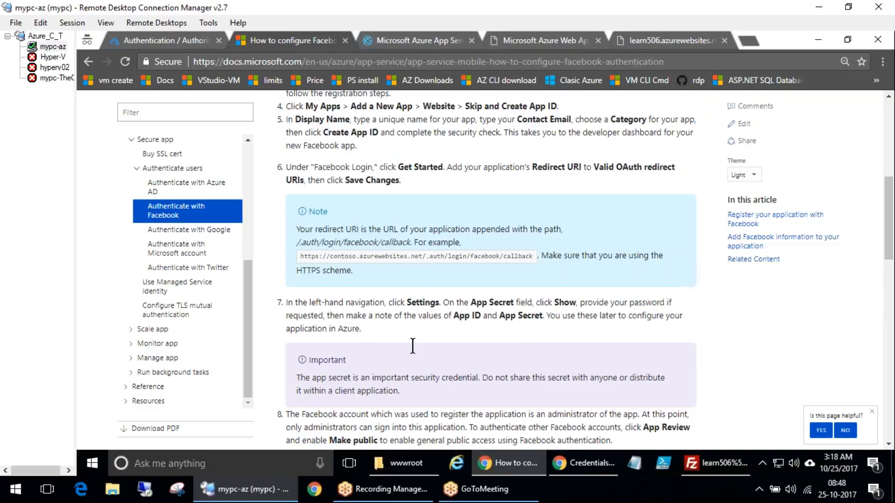
scroll(416, 332, "up", 3)
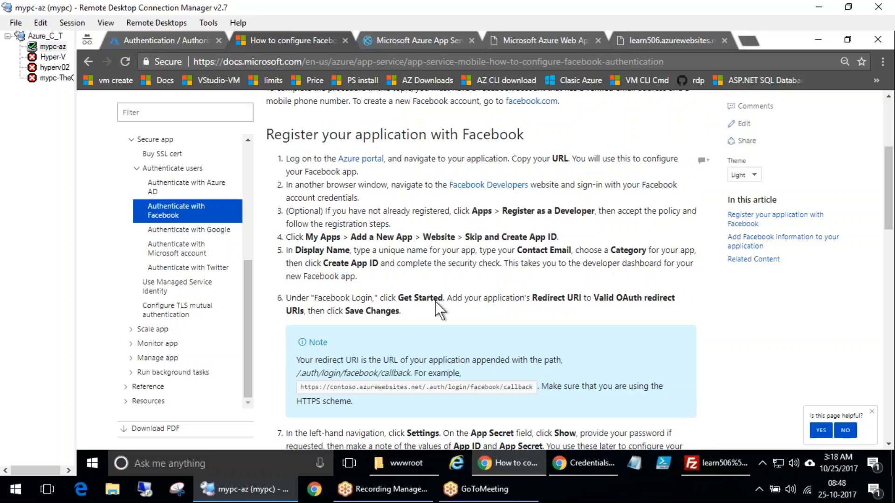
Open the Authenticate with Twitter documentation and review its registration and callback URL steps
left_click(211, 269)
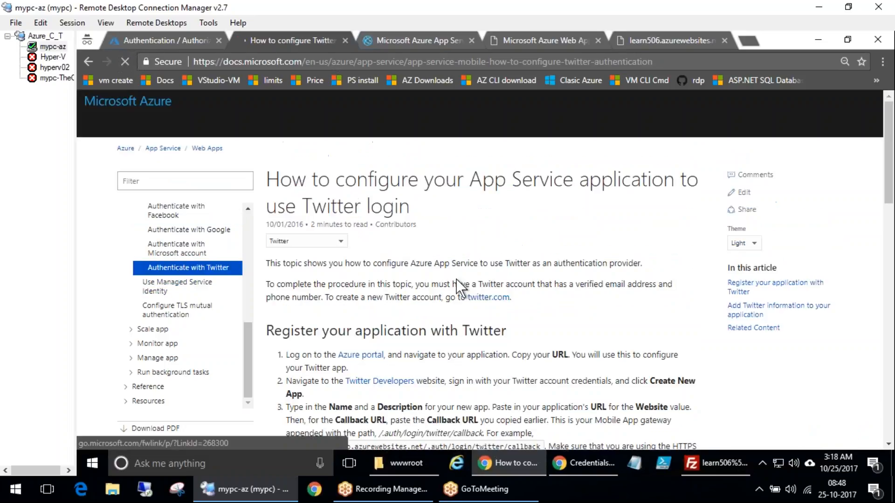
scroll(561, 316, "down", 6)
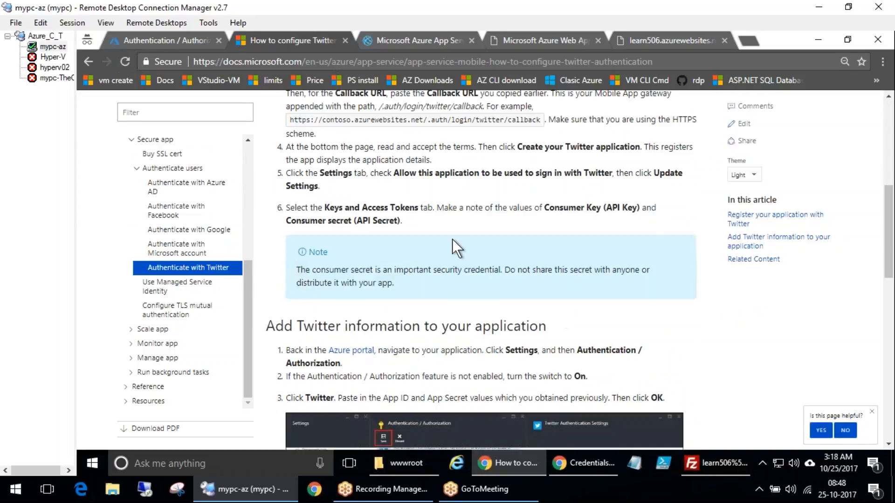
double_click(351, 118)
scroll(476, 333, "down", 5)
scroll(477, 333, "up", 8)
Return to the learn506 Authentication / Authorization settings and review the providers and advanced settings
left_click(183, 36)
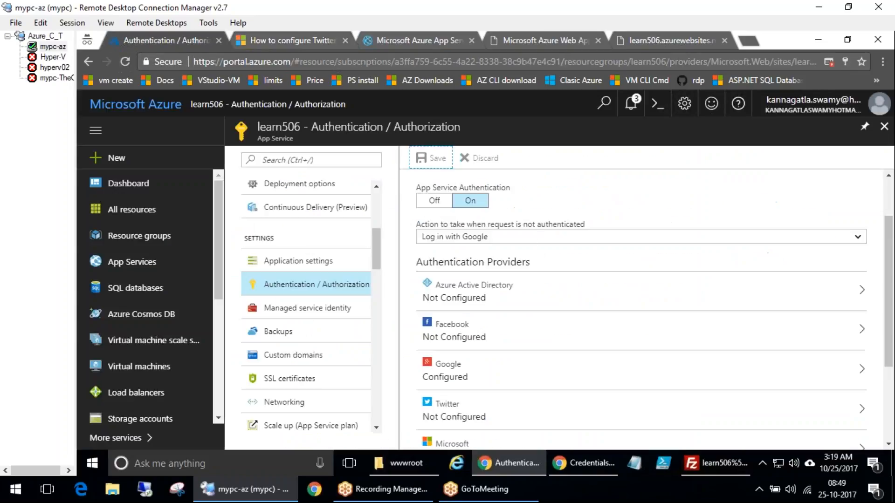
scroll(524, 226, "down", 5)
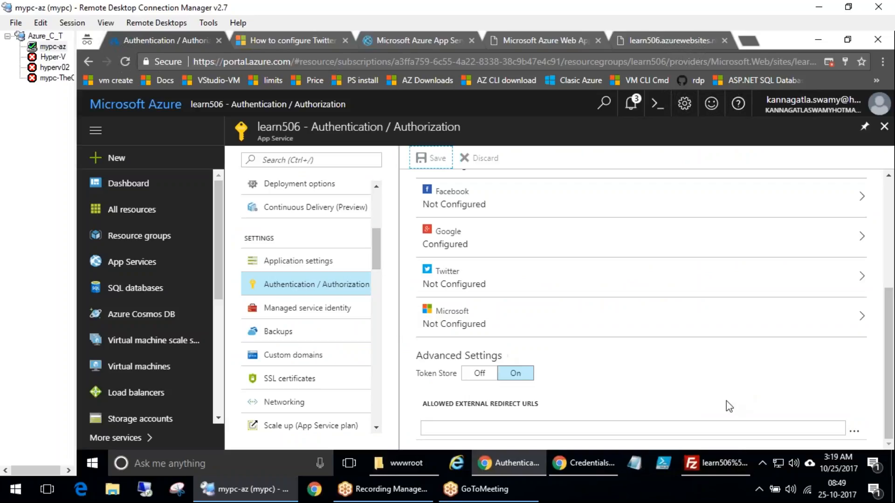
mouse_move(304, 202)
left_mouse_down()
mouse_move(325, 222)
mouse_move(337, 196)
mouse_move(370, 210)
left_mouse_up()
left_click_drag(303, 166, 317, 166)
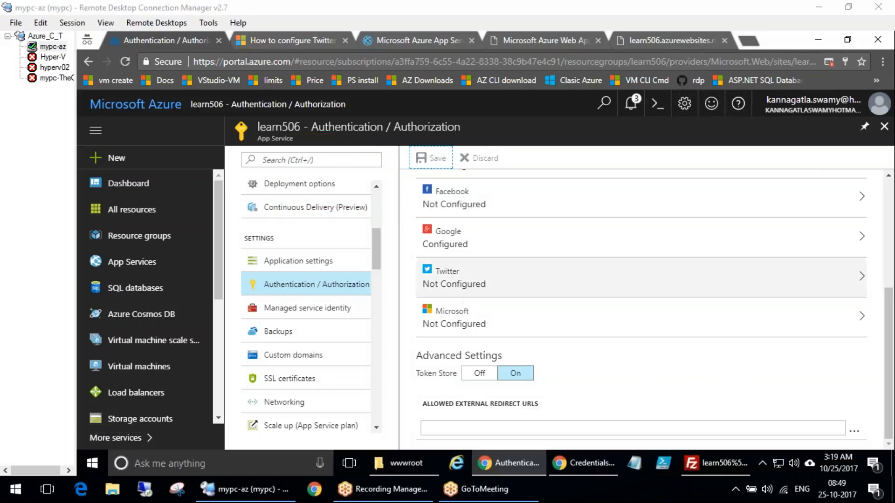
scroll(214, 422, "down", 5)
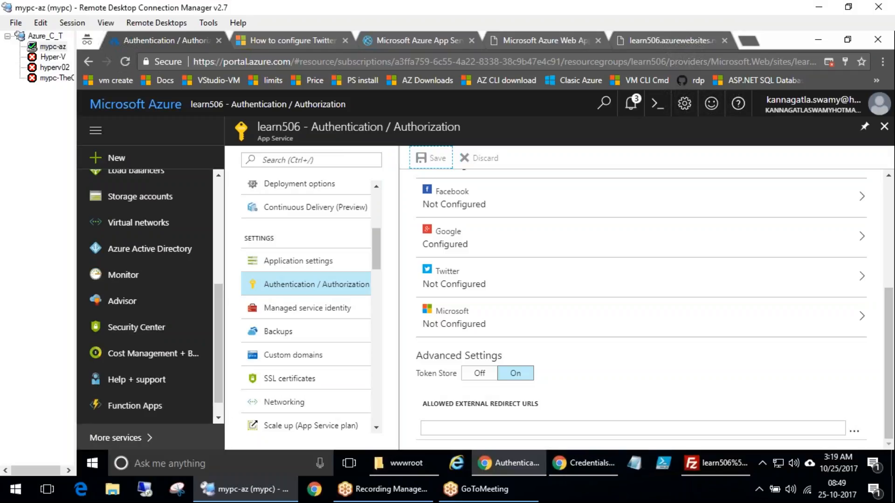
Launch Visual Studio 2017 from the Start menu
left_click(96, 468)
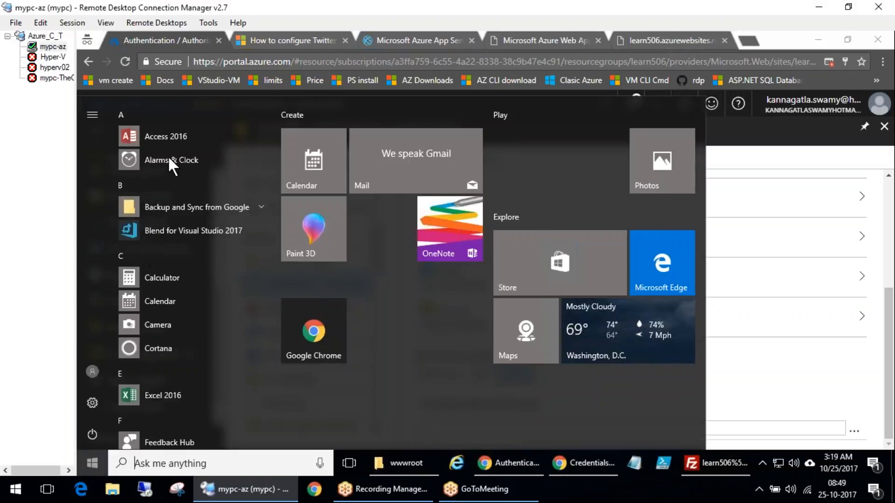
right_click(757, 452)
left_click(760, 391)
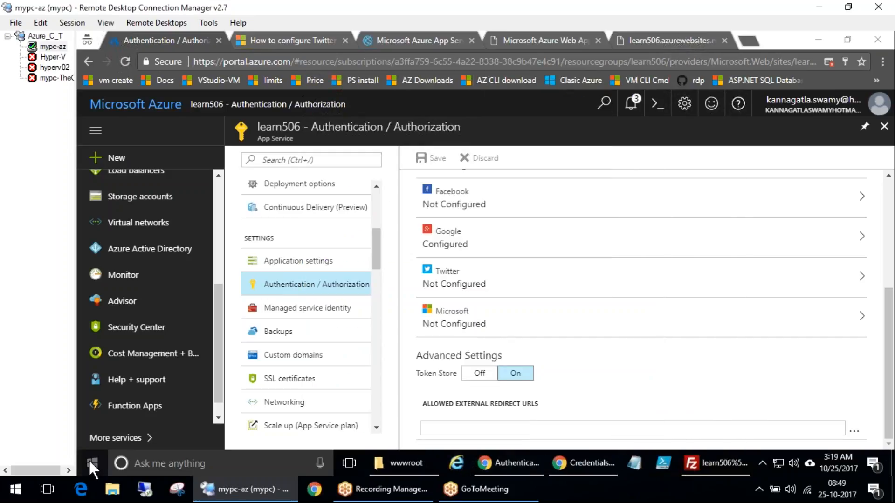
left_click(91, 464)
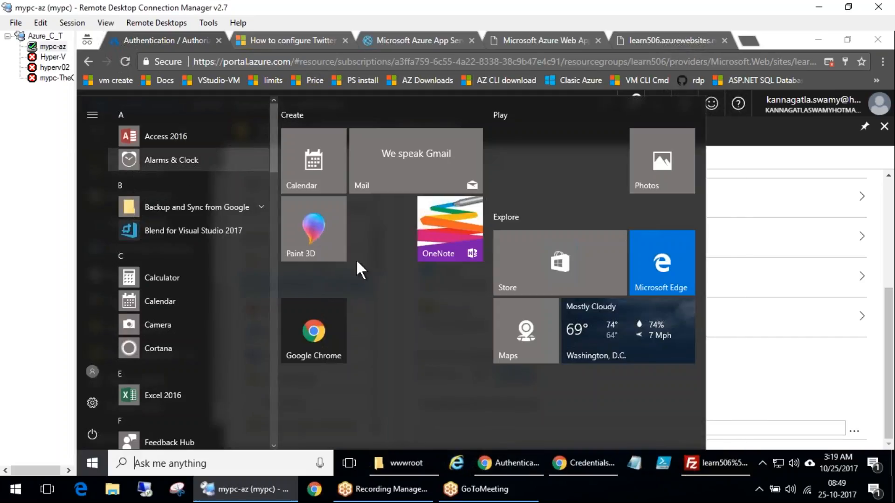
scroll(228, 419, "down", 10)
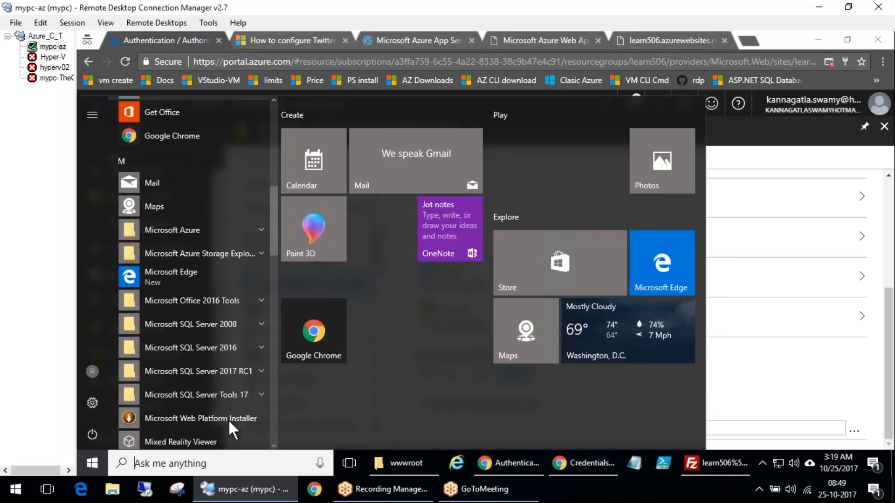
scroll(228, 419, "down", 5)
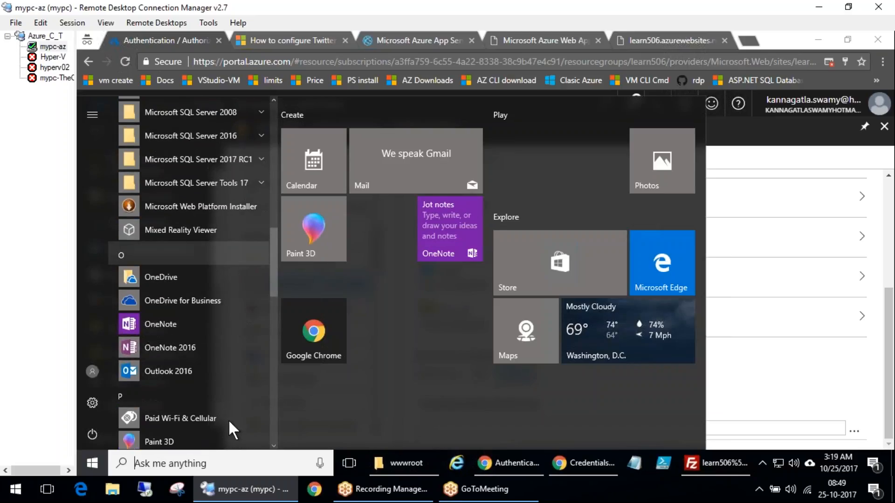
scroll(228, 418, "down", 6)
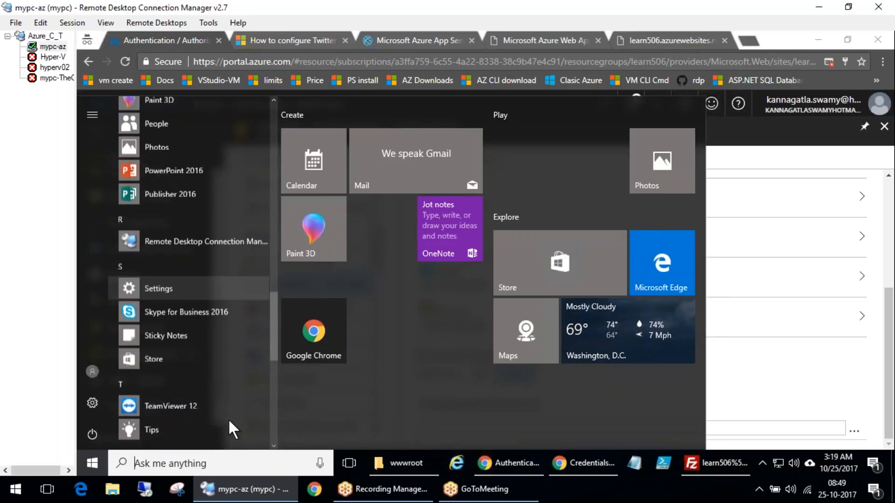
scroll(228, 419, "down", 5)
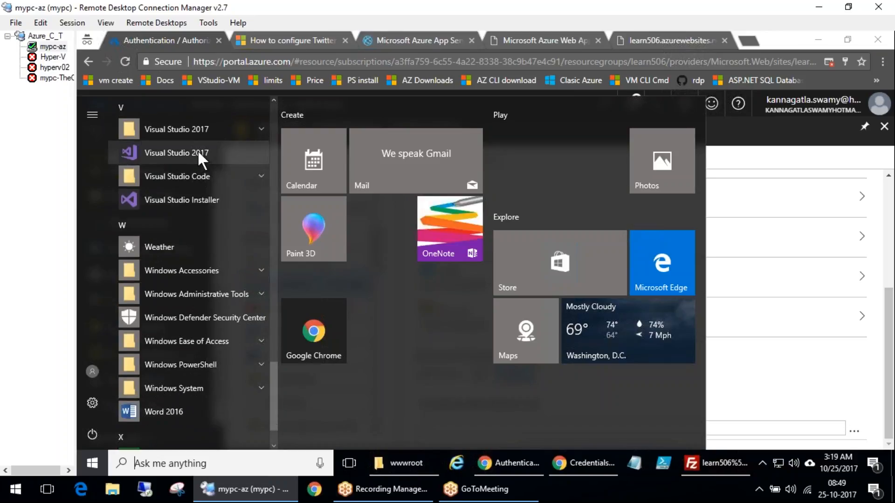
left_click(198, 152)
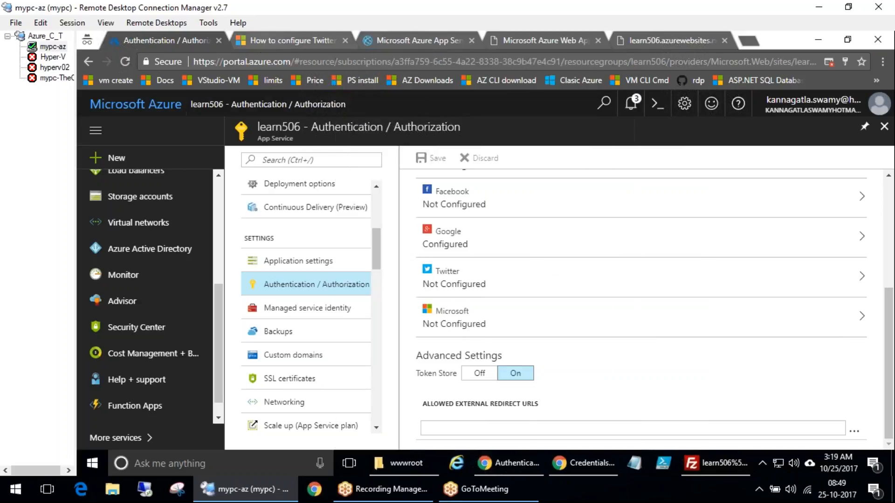
Open the Create .NET app quickstart documentation and review its Visual Studio workload prerequisites
left_click(260, 38)
scroll(431, 213, "up", 3)
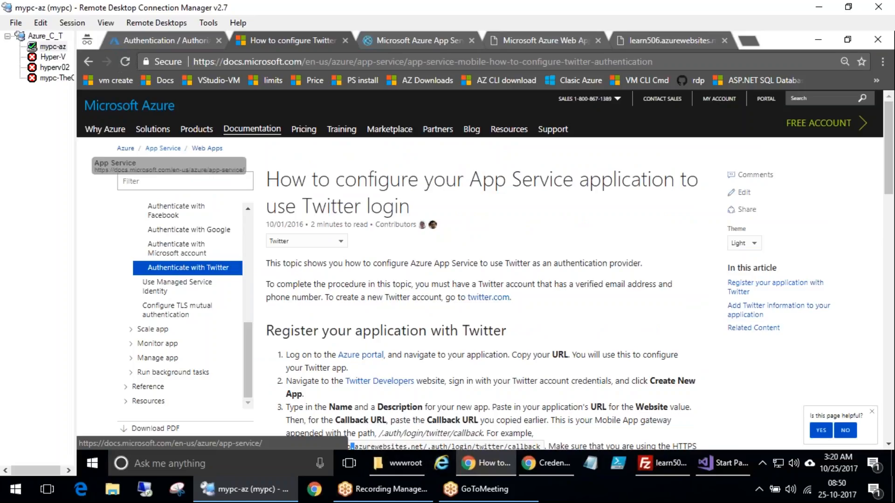
scroll(251, 232, "up", 5)
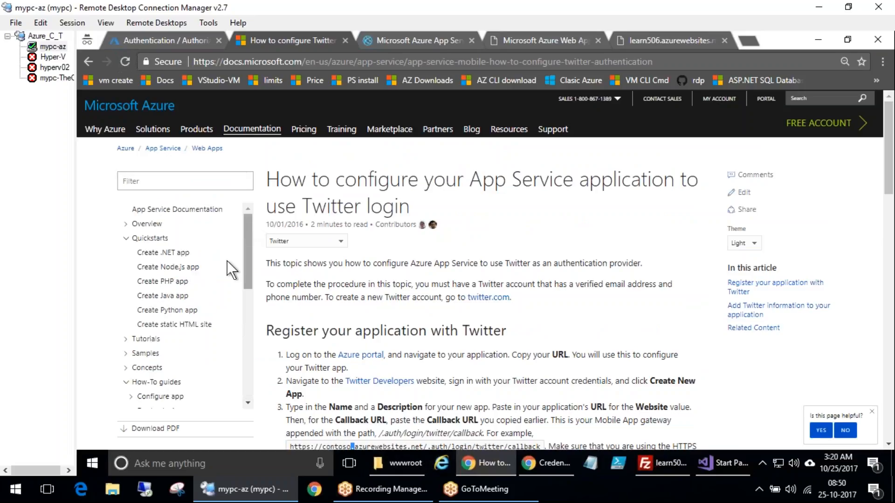
left_click(163, 253)
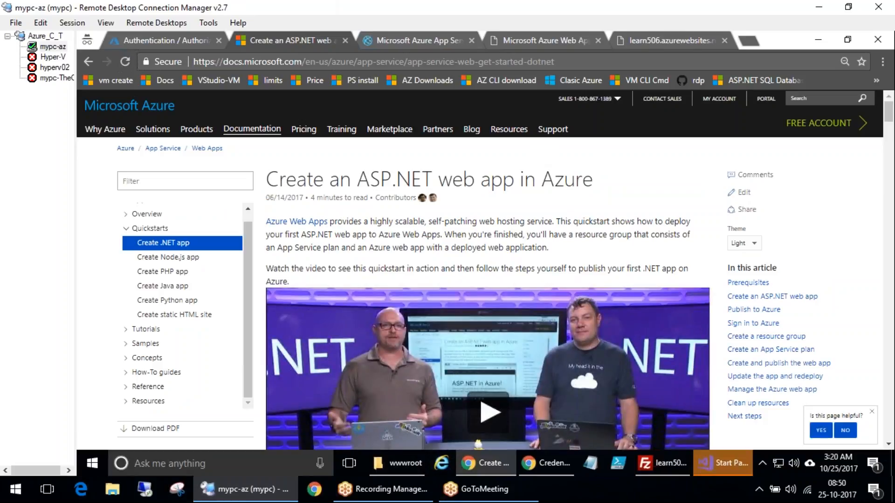
scroll(548, 238, "down", 10)
scroll(555, 234, "down", 7)
scroll(548, 234, "up", 3)
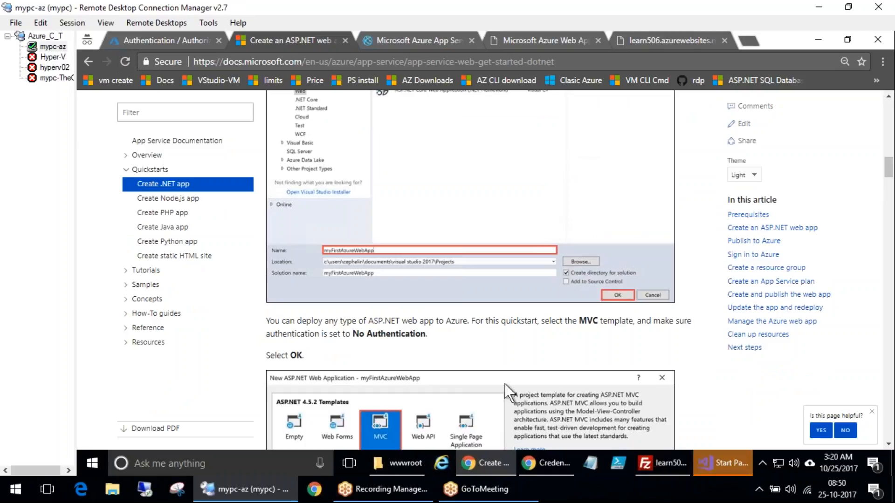
scroll(404, 358, "up", 6)
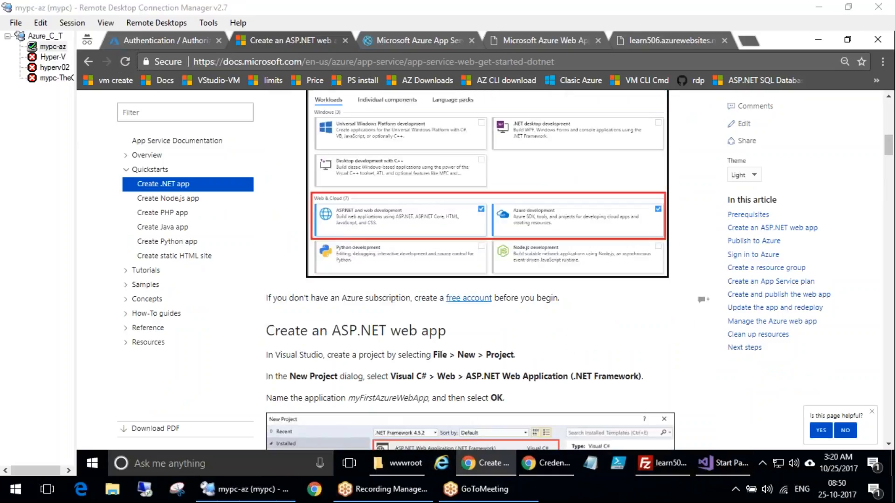
scroll(466, 234, "up", 3)
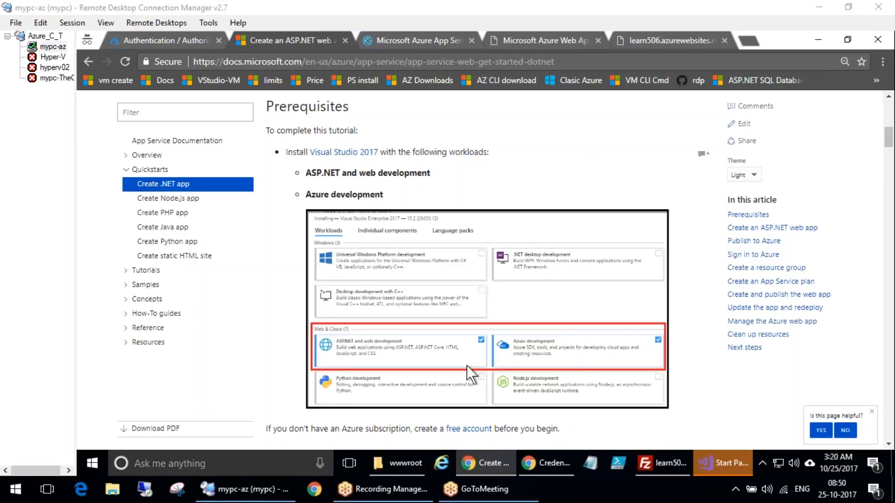
scroll(466, 365, "up", 4)
scroll(462, 356, "down", 7)
scroll(463, 356, "up", 1)
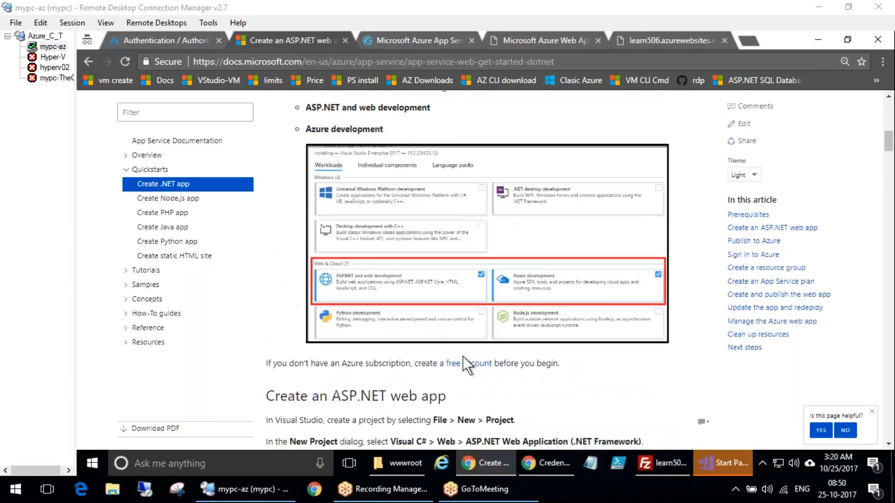
scroll(455, 365, "up", 6)
scroll(459, 352, "down", 6)
mouse_move(429, 266)
left_mouse_down()
mouse_move(401, 260)
mouse_move(308, 282)
mouse_move(387, 304)
mouse_move(484, 302)
mouse_move(389, 254)
mouse_move(424, 280)
mouse_move(478, 257)
left_mouse_up()
mouse_move(562, 257)
left_mouse_down()
mouse_move(490, 272)
mouse_move(606, 309)
mouse_move(674, 288)
mouse_move(667, 261)
left_mouse_up()
mouse_move(589, 272)
left_mouse_down()
mouse_move(599, 280)
mouse_move(639, 256)
mouse_move(626, 219)
mouse_move(651, 208)
mouse_move(644, 180)
left_mouse_up()
left_click_drag(654, 171, 656, 190)
mouse_move(629, 259)
left_mouse_down()
mouse_move(667, 239)
mouse_move(678, 216)
mouse_move(728, 231)
left_mouse_up()
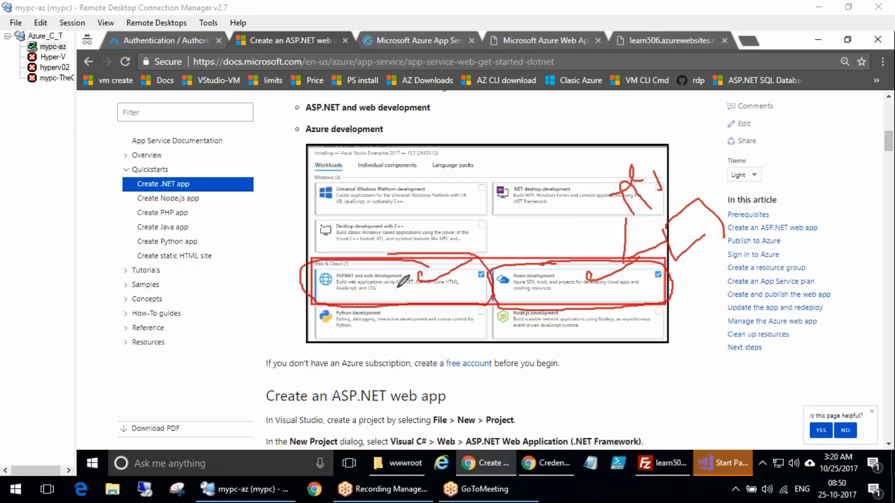
left_click(874, 250)
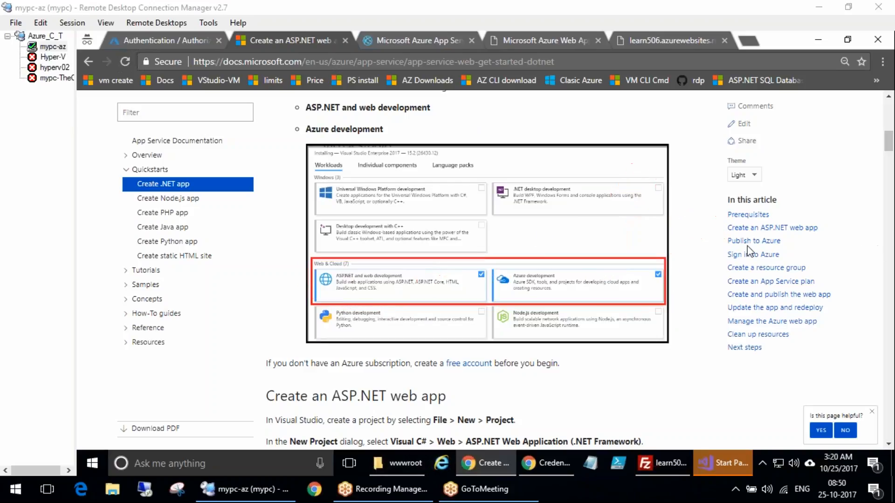
Switch to Visual Studio and disconnect all three SQL Server connections in SQL Server Object Explorer
left_click(731, 460)
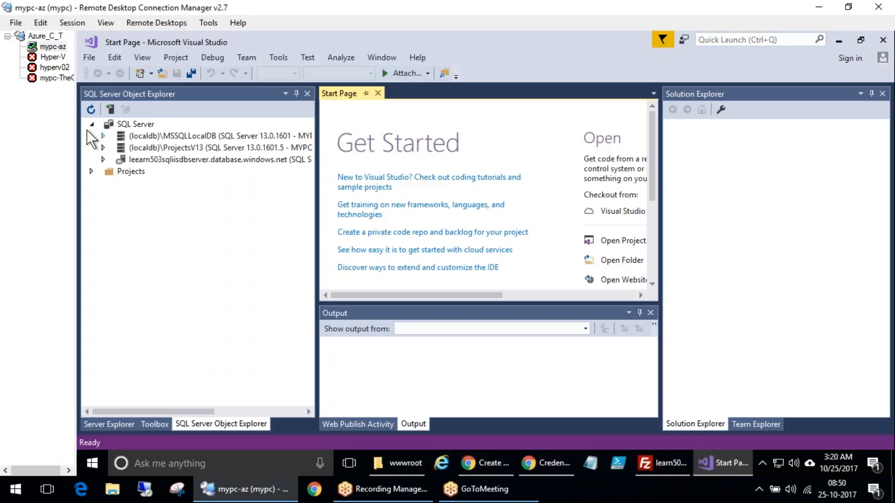
right_click(176, 137)
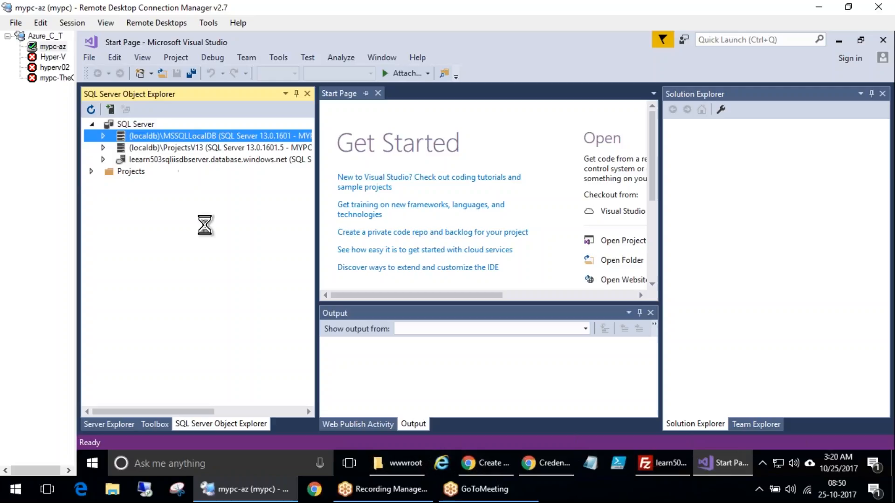
left_click(220, 195)
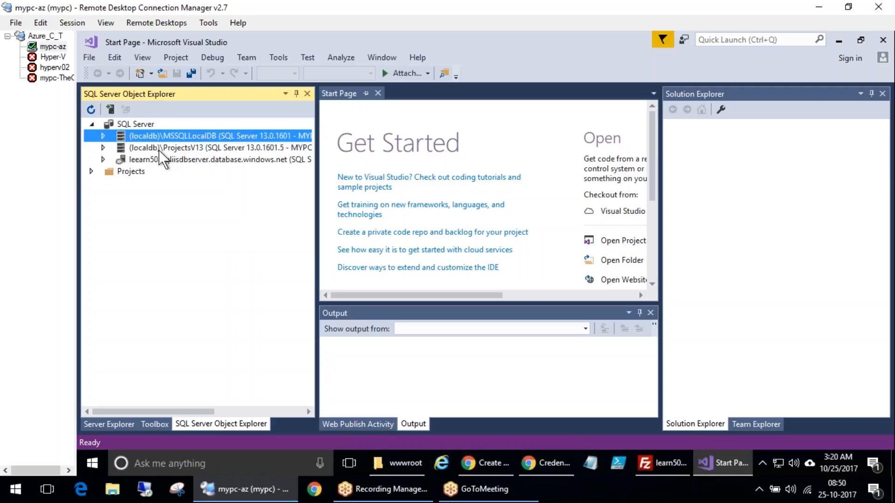
right_click(155, 149)
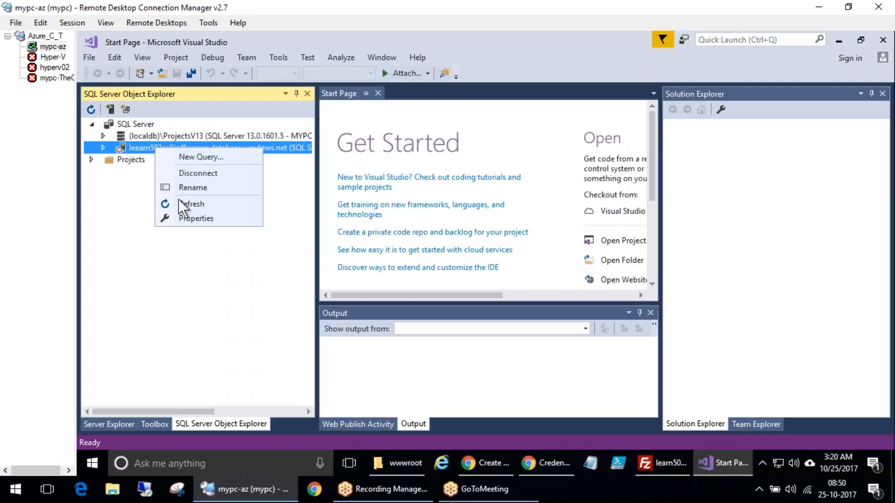
left_click(189, 173)
right_click(173, 137)
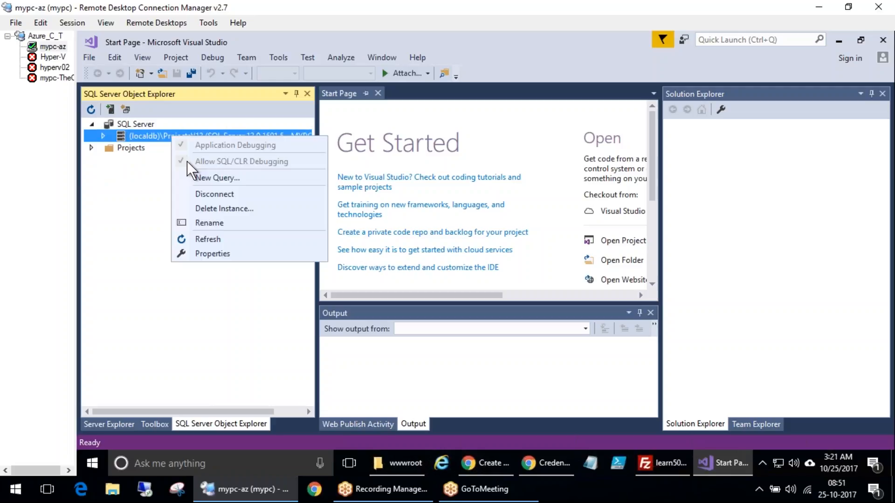
left_click(205, 194)
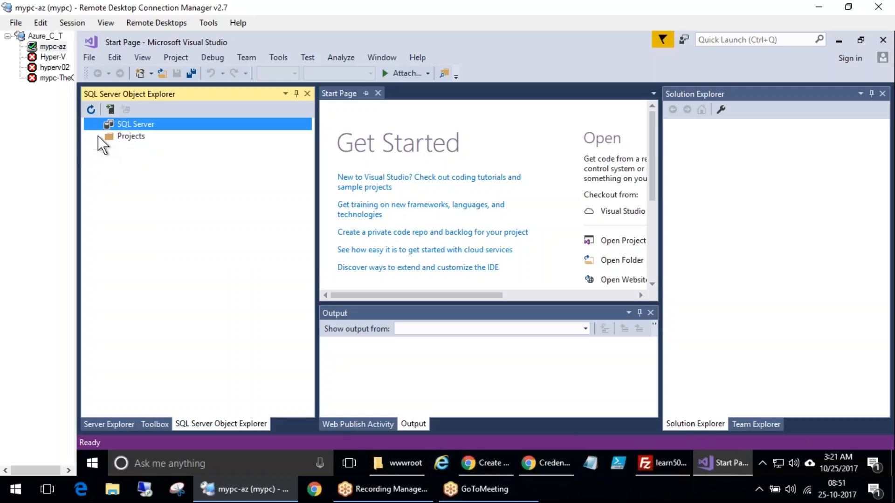
Open the New Project dialog
left_click(444, 94)
left_click(90, 58)
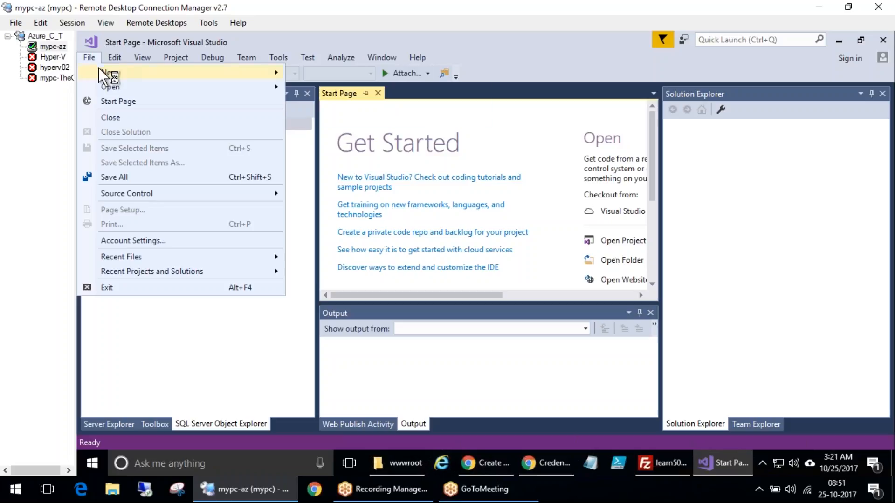
mouse_move(106, 73)
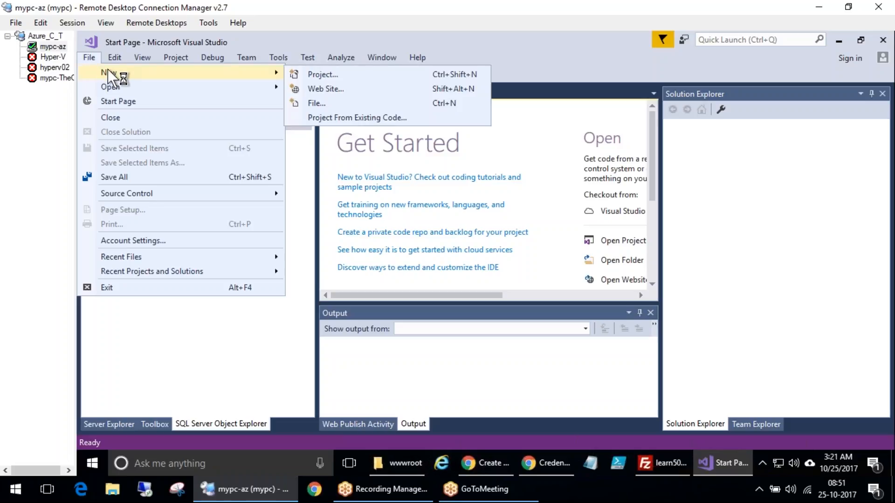
left_click(340, 88)
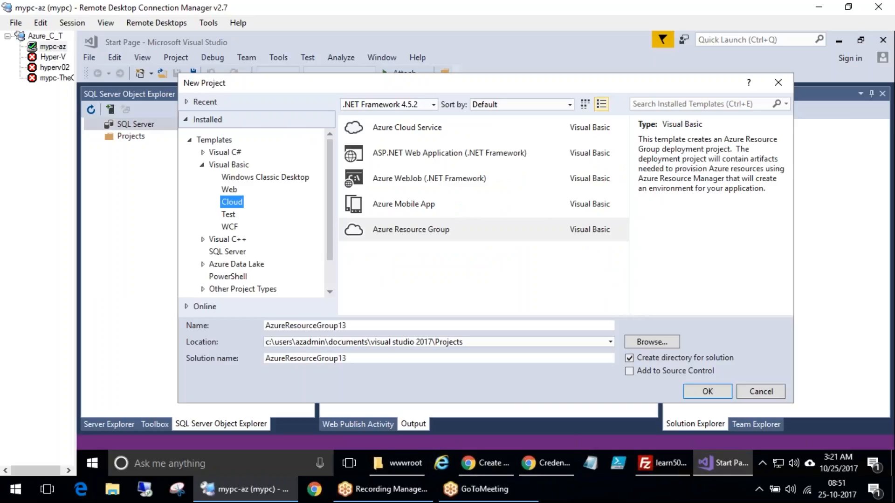
Close the Google API credentials browser window and review the quickstart's New Project instructions for an ASP.NET Web Application
left_click(550, 464)
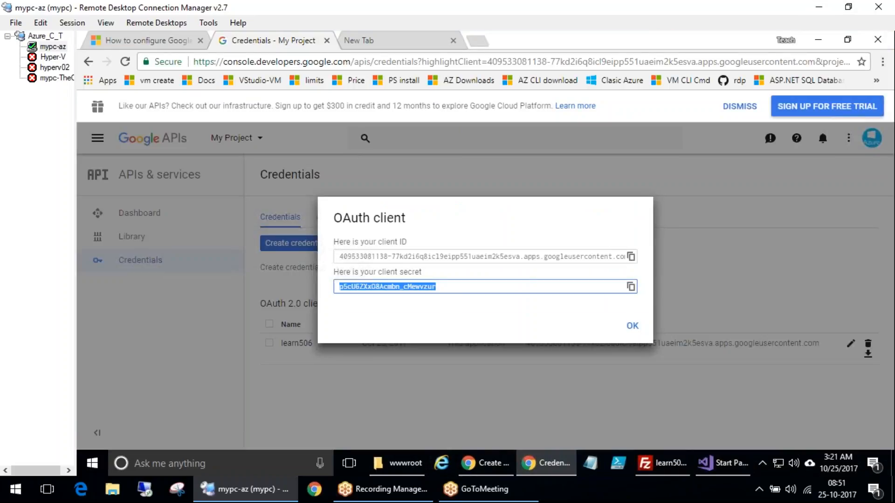
key("alt+F4")
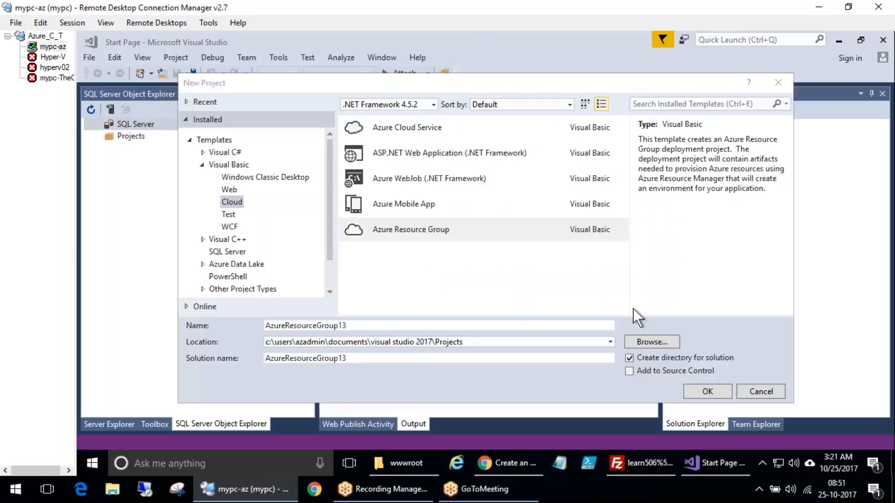
left_click(516, 463)
scroll(424, 382, "down", 5)
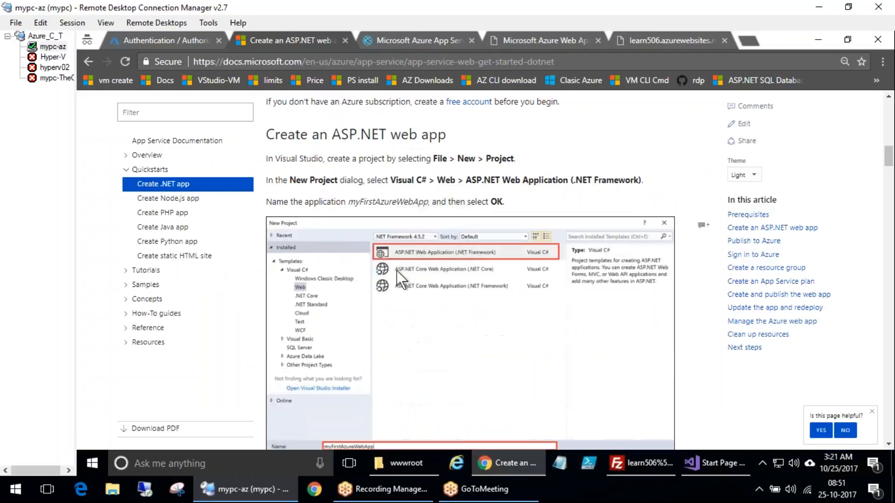
left_click_drag(393, 179, 430, 179)
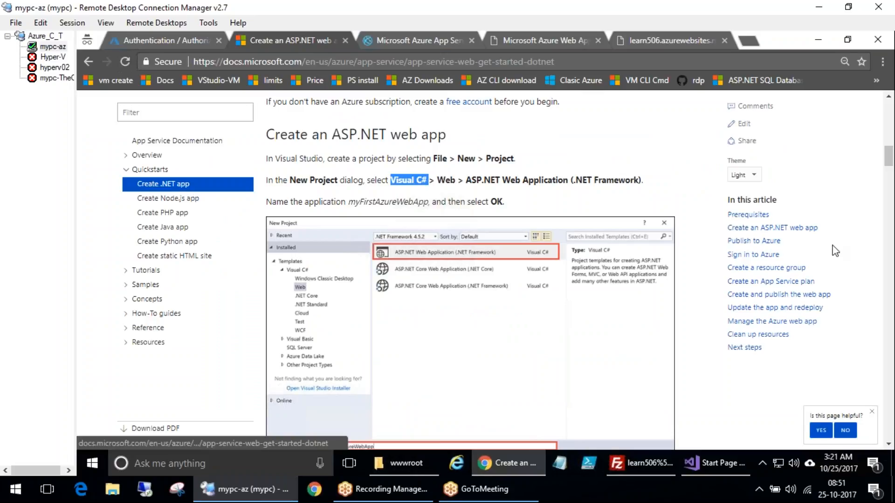
left_click_drag(212, 201, 251, 193)
mouse_move(195, 213)
left_mouse_down()
mouse_move(208, 211)
mouse_move(220, 239)
left_mouse_up()
mouse_move(139, 172)
left_mouse_down()
mouse_move(151, 247)
mouse_move(247, 240)
mouse_move(150, 163)
mouse_move(135, 166)
left_mouse_up()
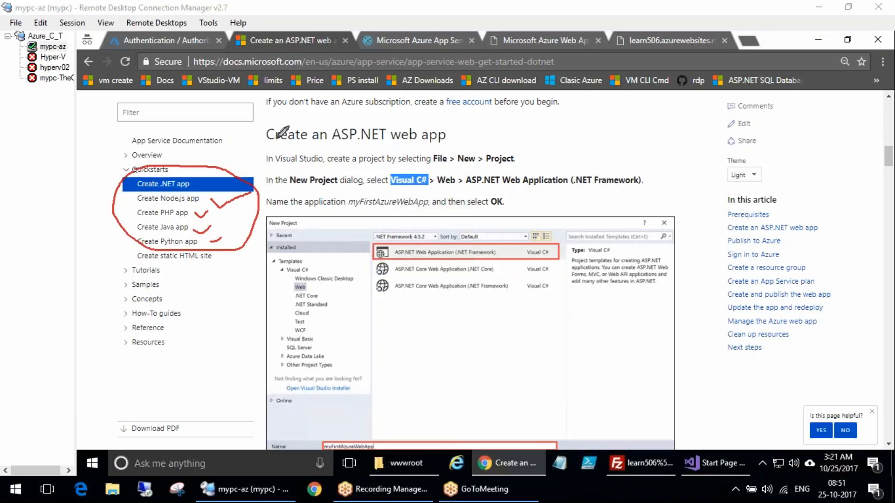
mouse_move(290, 232)
left_mouse_down()
mouse_move(286, 410)
mouse_move(380, 321)
mouse_move(285, 235)
mouse_move(292, 250)
left_mouse_up()
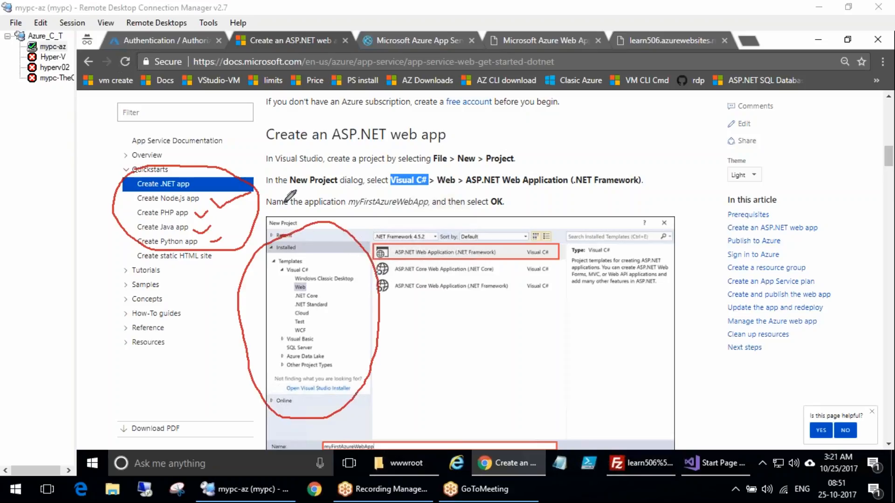
key("Escape")
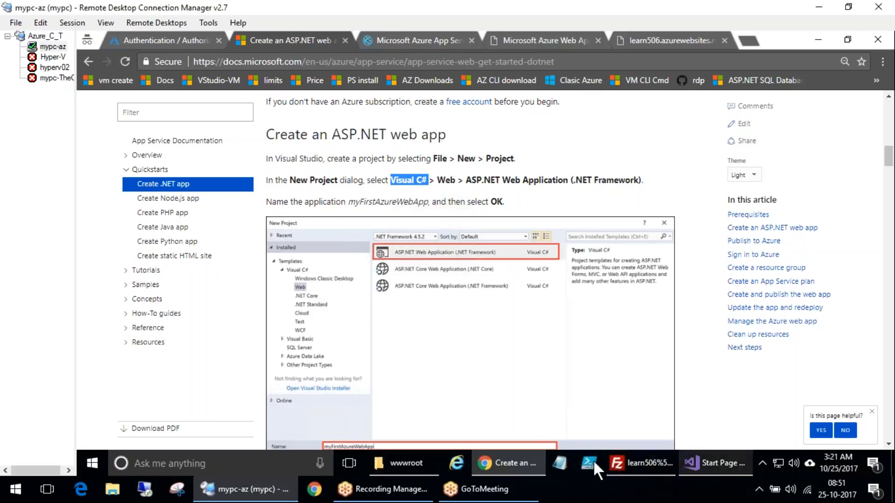
Choose the Visual Basic Web ASP.NET Web Application template, name it Swamy, and set the location folder to visual studio 2017\Swamy
left_click(714, 463)
left_click(237, 189)
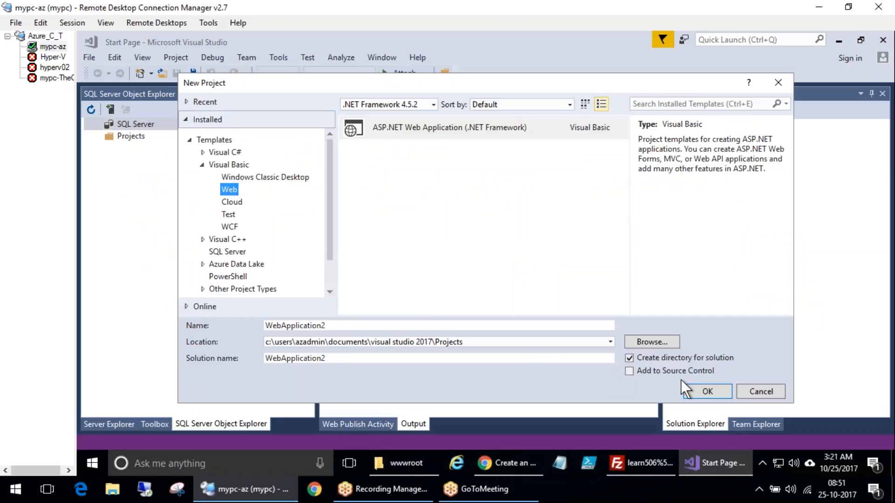
double_click(394, 325)
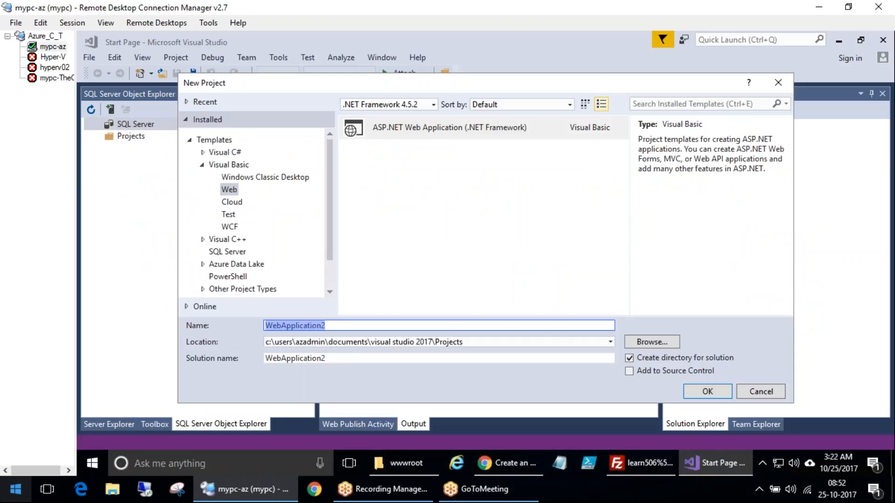
type("Swamy")
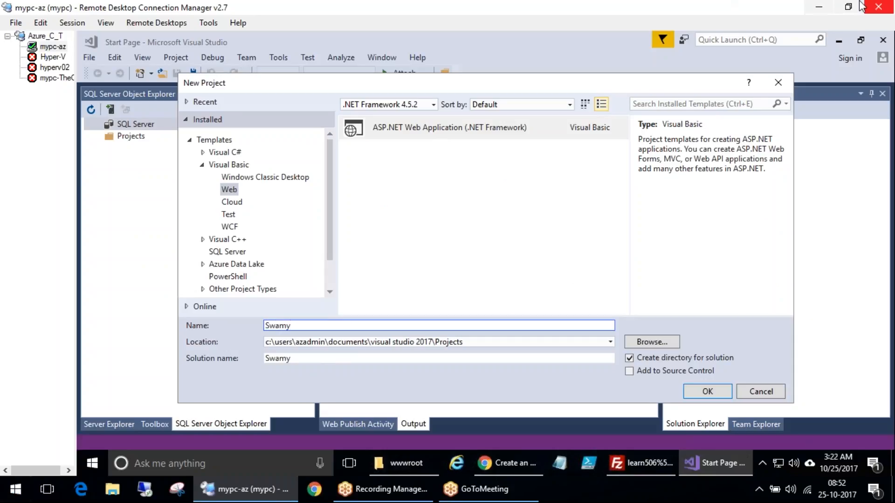
triple_click(437, 344)
left_click(435, 345)
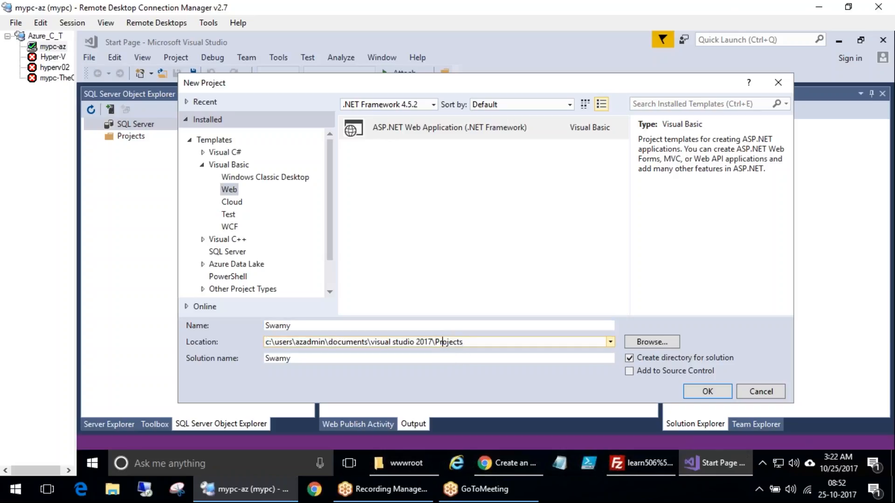
left_click(494, 345, "shift")
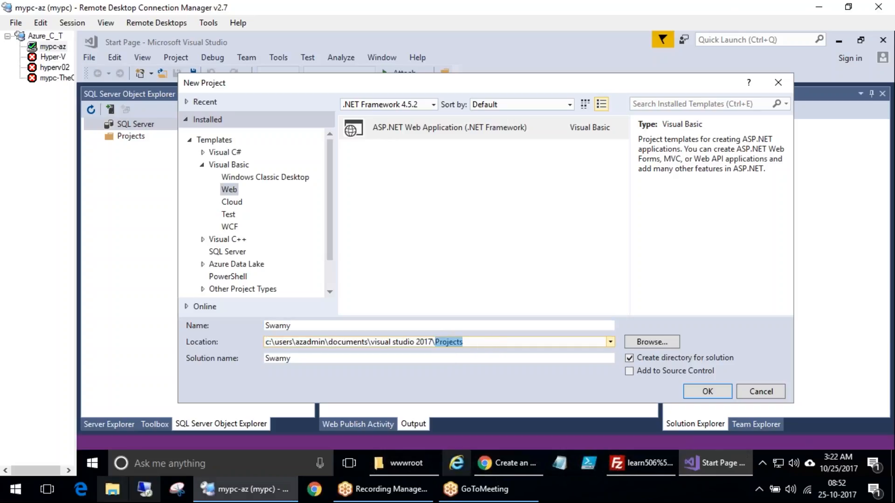
type("Swamy")
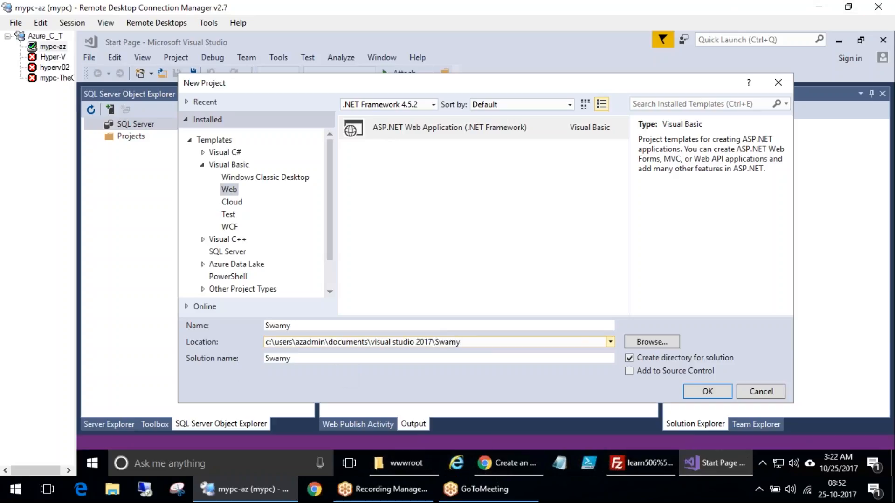
key("Tab")
left_click(698, 389)
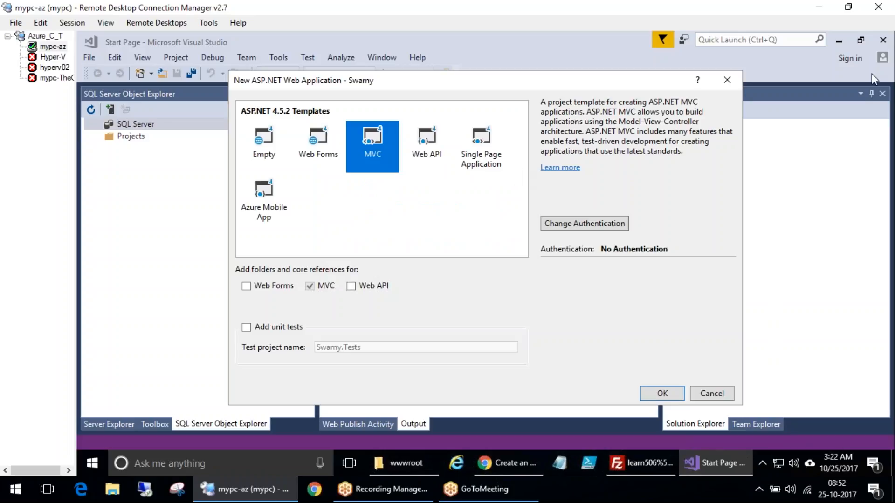
Review the quickstart's instructions for the MVC template and No Authentication setting
left_click(860, 70)
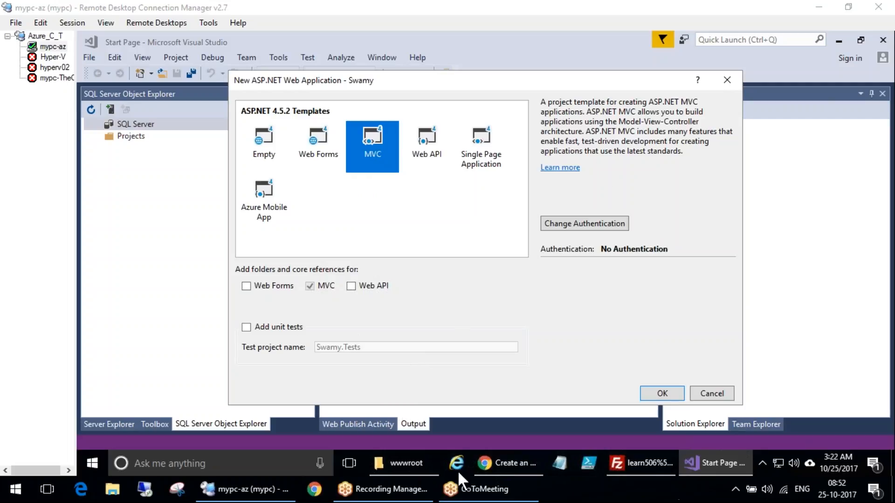
left_click(519, 467)
scroll(488, 335, "down", 6)
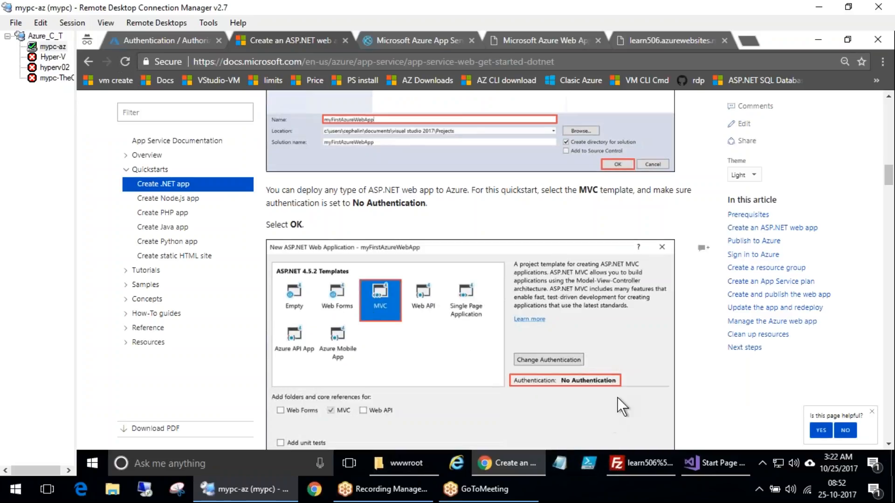
scroll(529, 399, "down", 3)
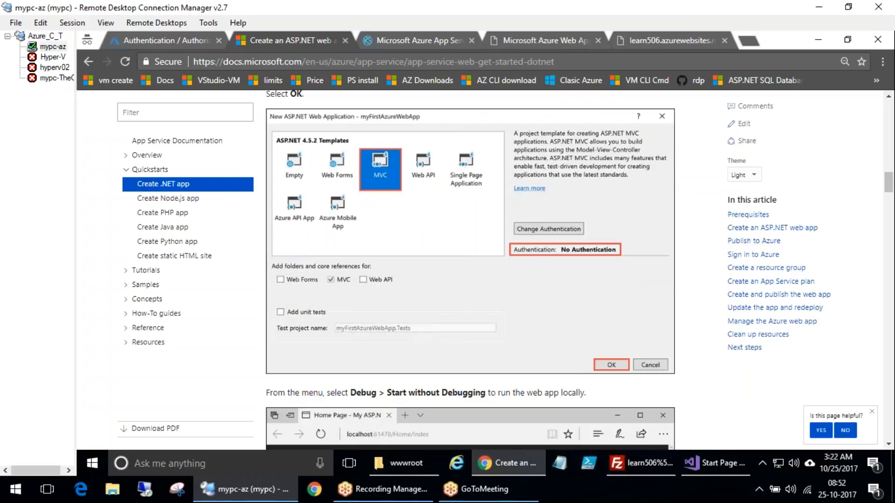
Create the project with the MVC template and No Authentication
left_click(722, 467)
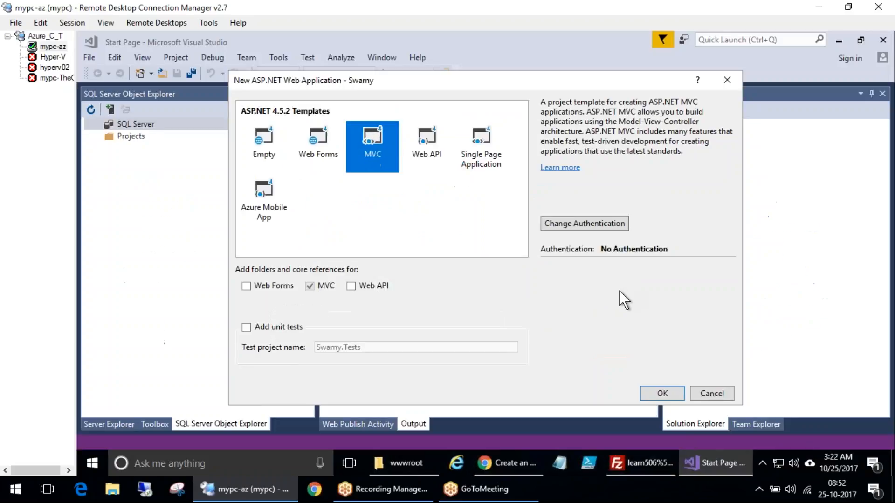
left_click(662, 394)
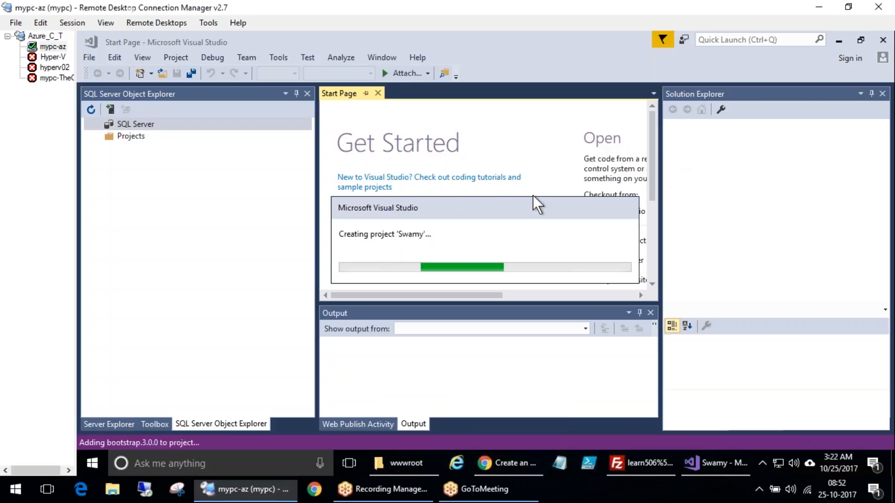
mouse_move(502, 461)
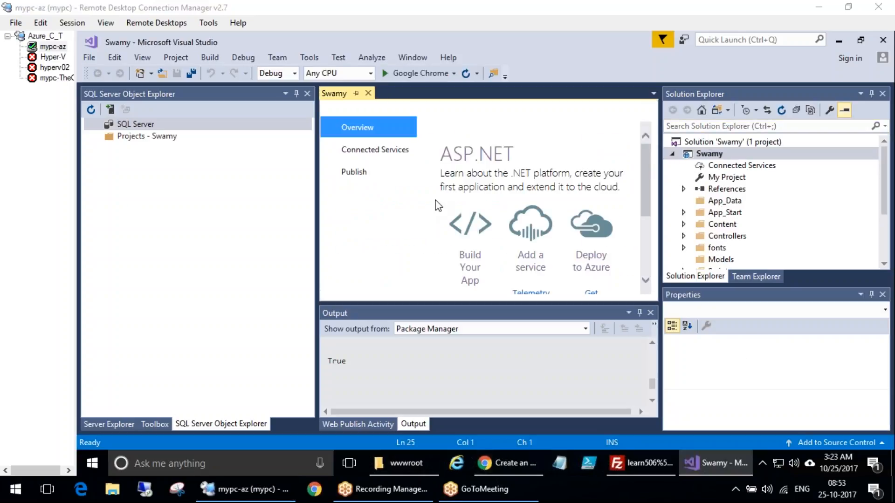
Examine the new Swamy project's folders and files in Solution Explorer
mouse_move(683, 84)
left_mouse_down()
mouse_move(665, 235)
mouse_move(845, 187)
mouse_move(689, 116)
left_mouse_up()
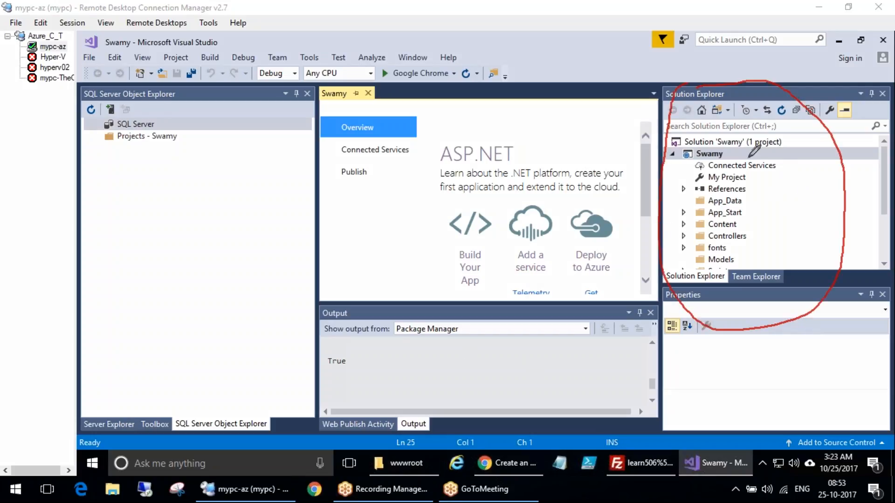
mouse_move(724, 385)
left_mouse_down()
mouse_move(834, 391)
mouse_move(812, 207)
mouse_move(830, 231)
left_mouse_up()
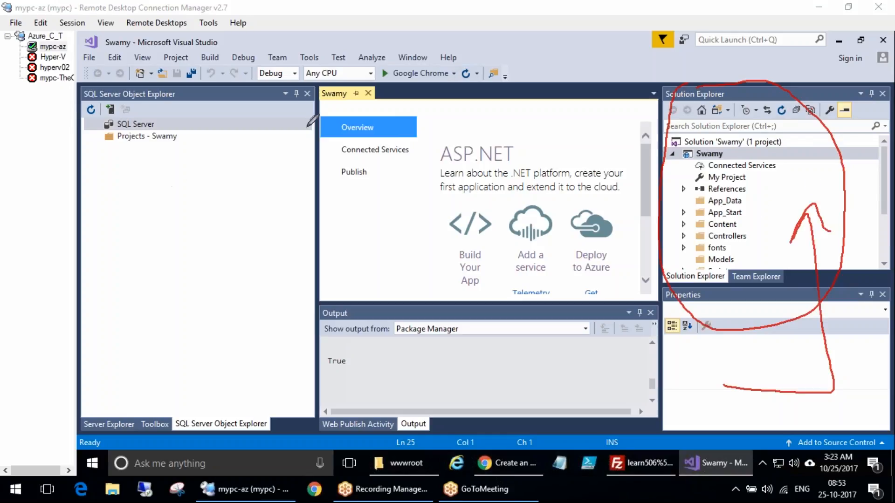
left_click_drag(78, 117, 217, 135)
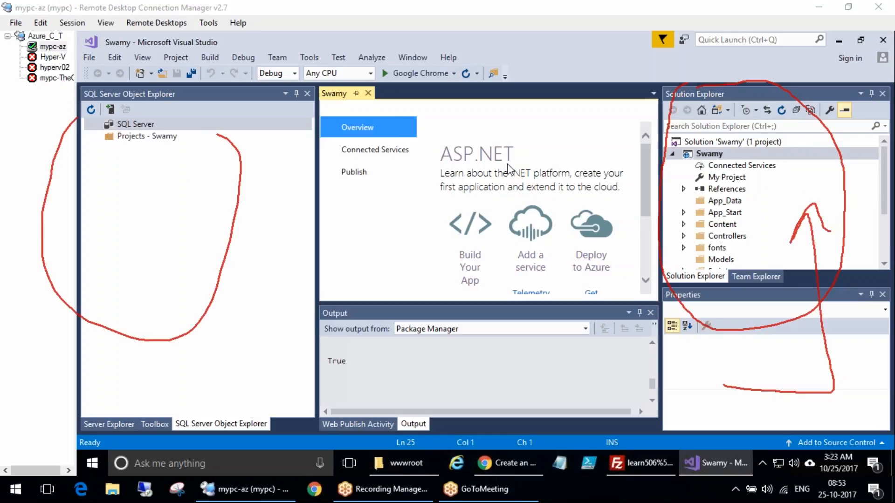
mouse_move(489, 110)
left_mouse_down()
mouse_move(438, 110)
mouse_move(615, 201)
mouse_move(410, 133)
left_mouse_up()
left_click_drag(366, 298, 377, 304)
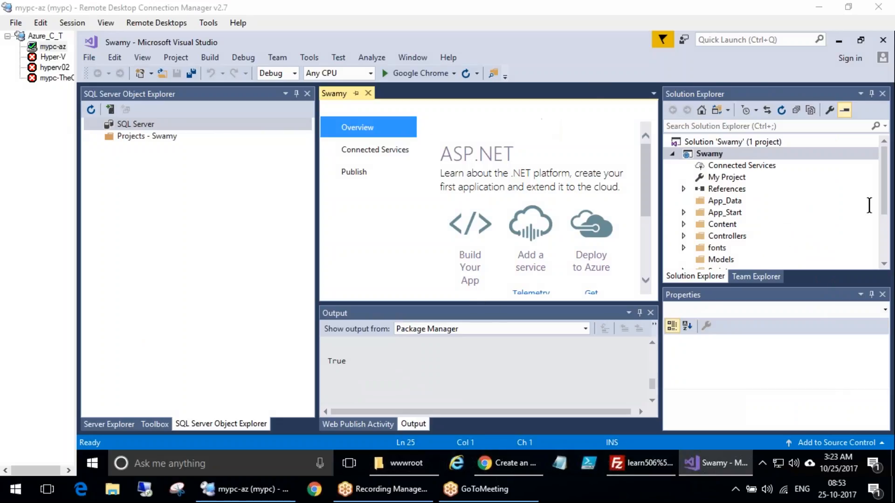
left_click(885, 205)
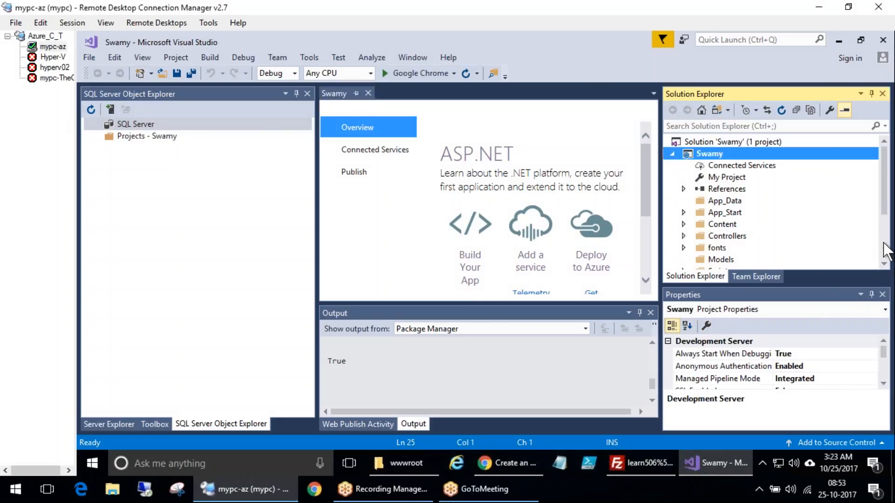
left_click(884, 254)
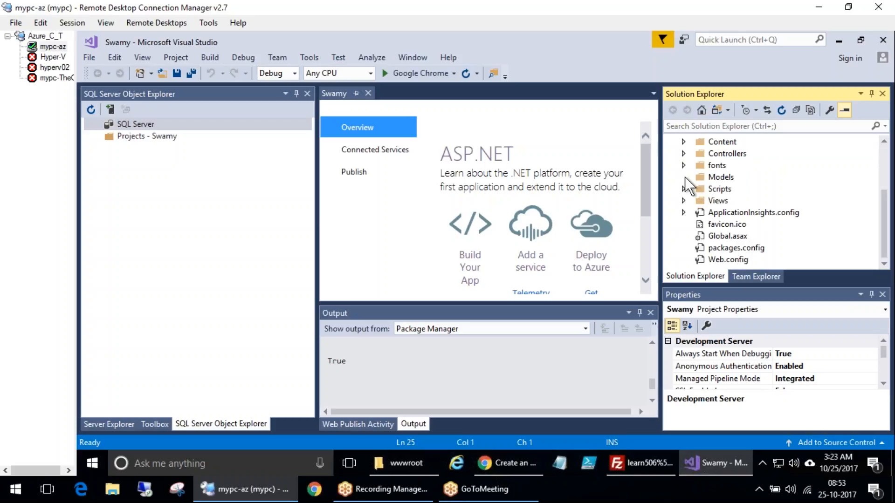
Expand the Content folder of the Swamy project and open Site.css
left_click_drag(891, 233, 886, 160)
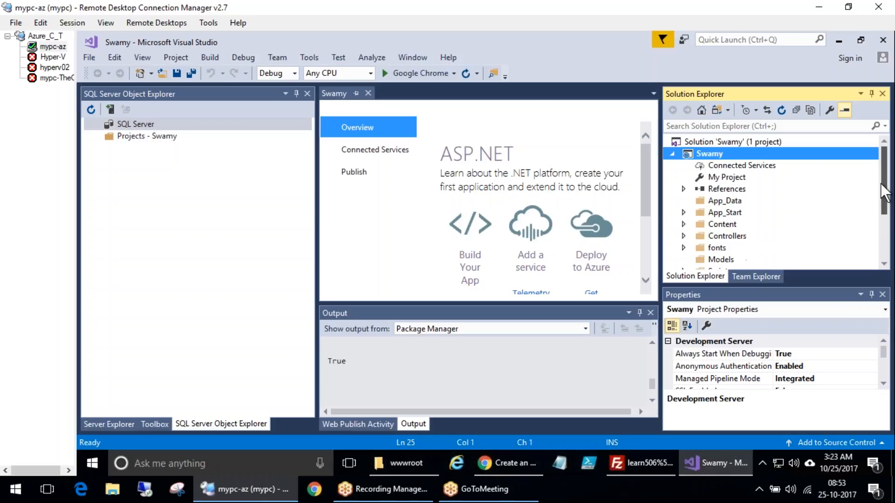
left_click(684, 225)
scroll(810, 250, "down", 1)
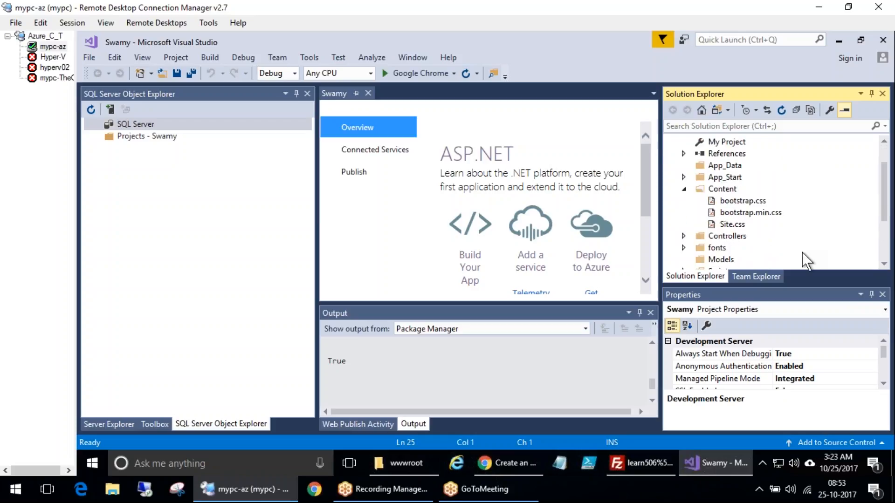
double_click(730, 226)
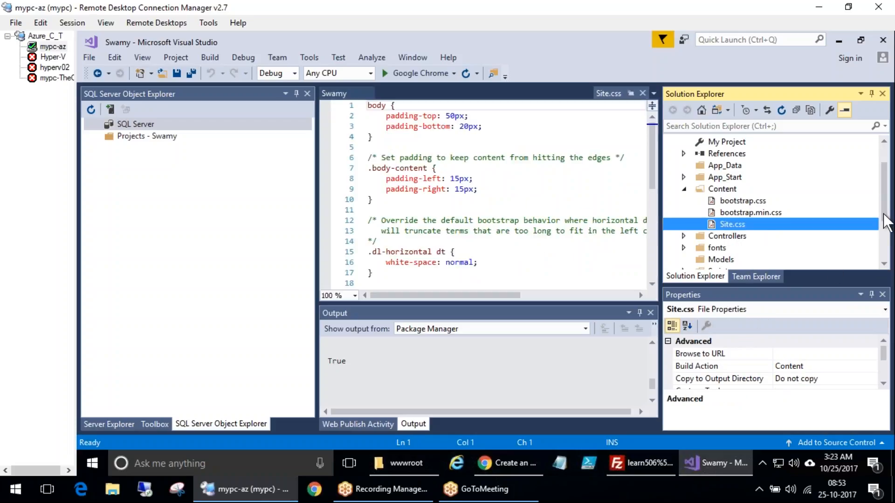
Expand the Views and Home folders, then open _ViewStart.vbhtml and Index.vbhtml
left_click_drag(885, 205, 886, 252)
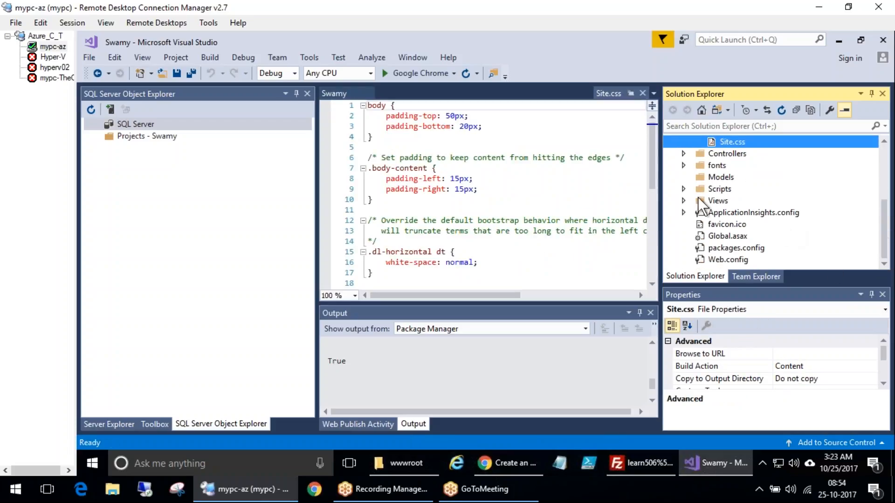
left_click(688, 202)
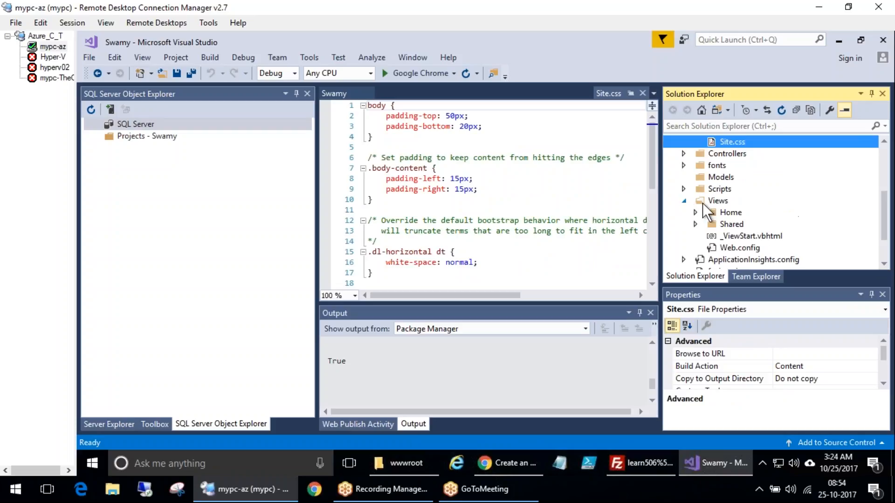
left_click(755, 237)
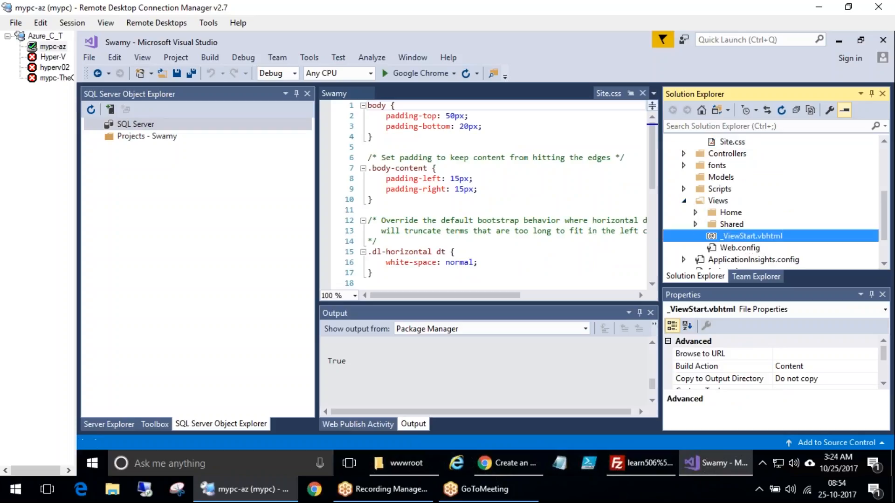
left_click(695, 212)
left_click(695, 212)
left_click(695, 212)
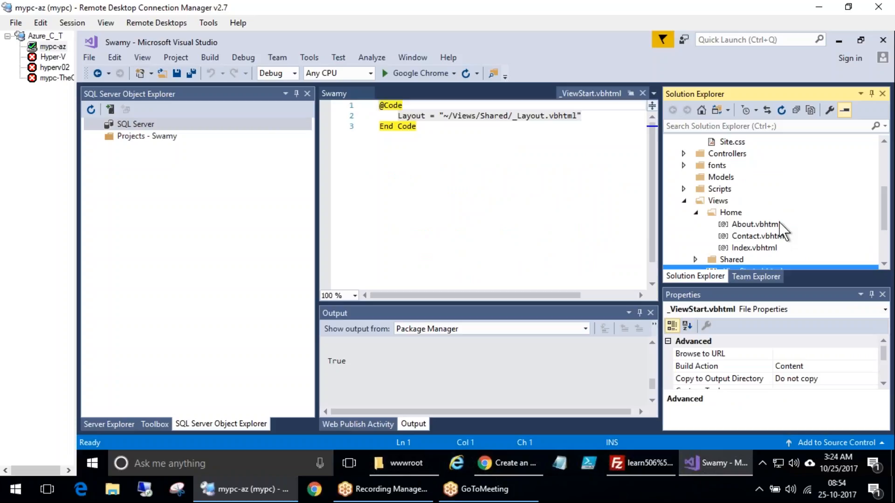
left_click(760, 248)
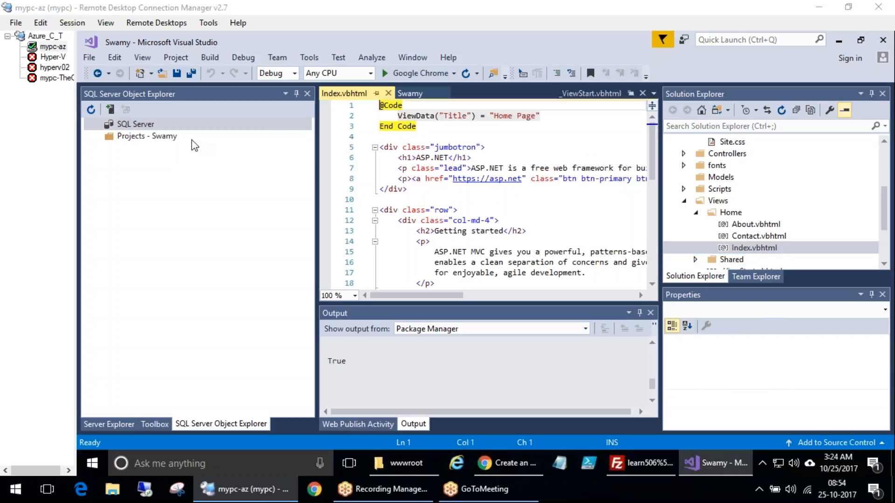
Read through the Index.vbhtml markup in the editor
left_click(558, 257)
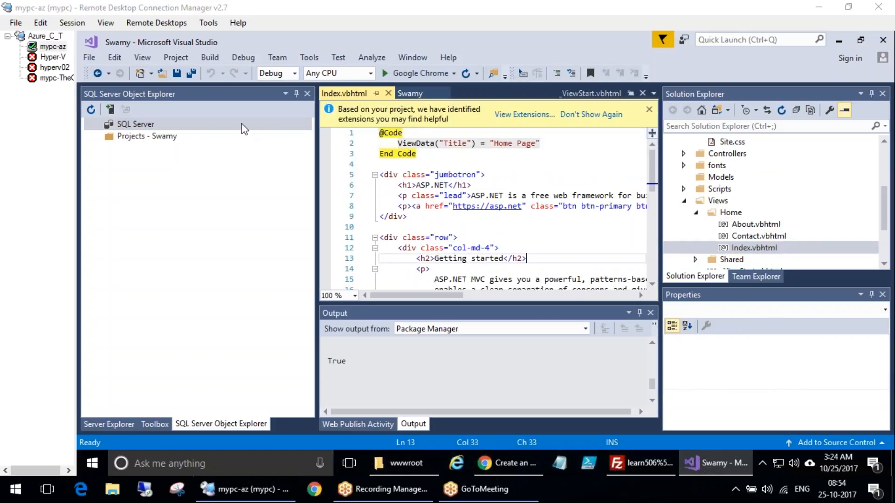
left_click(582, 267)
scroll(582, 265, "down", 1)
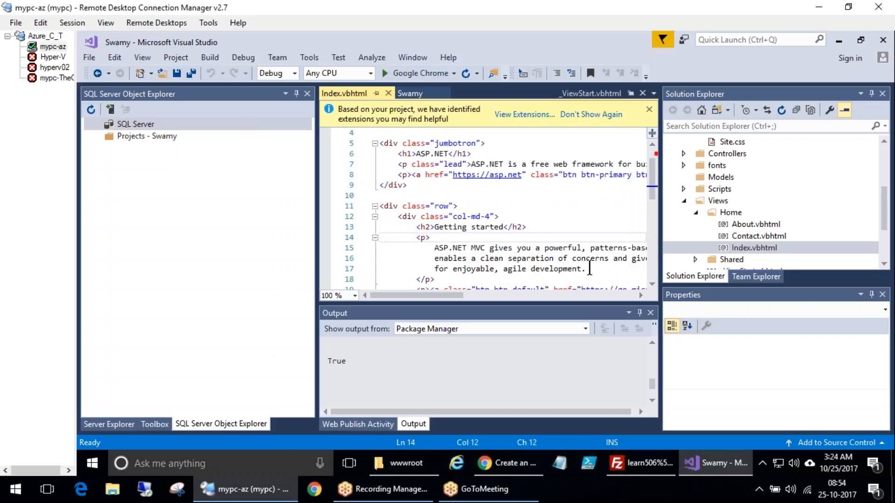
left_click_drag(885, 210, 884, 152)
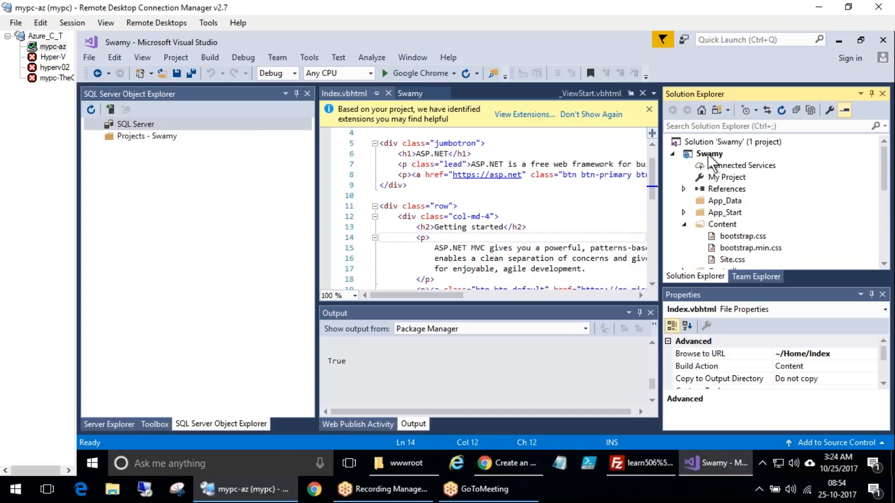
left_click(714, 153)
right_click(708, 154)
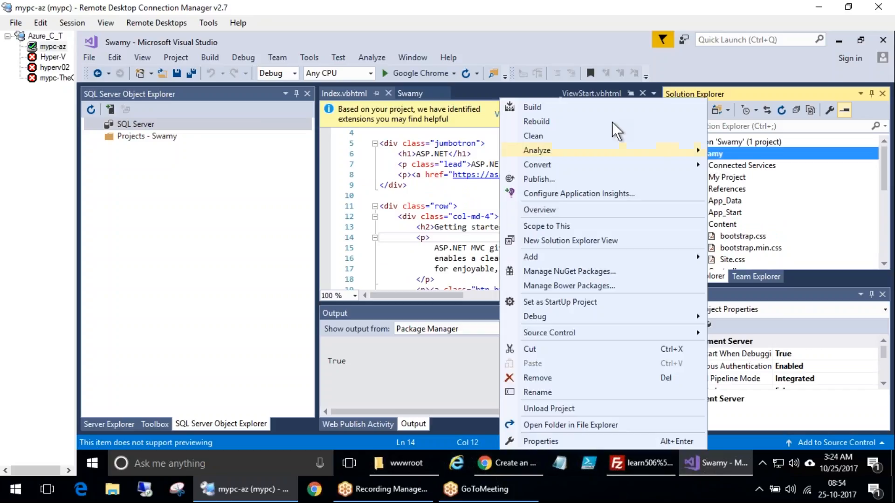
mouse_move(574, 155)
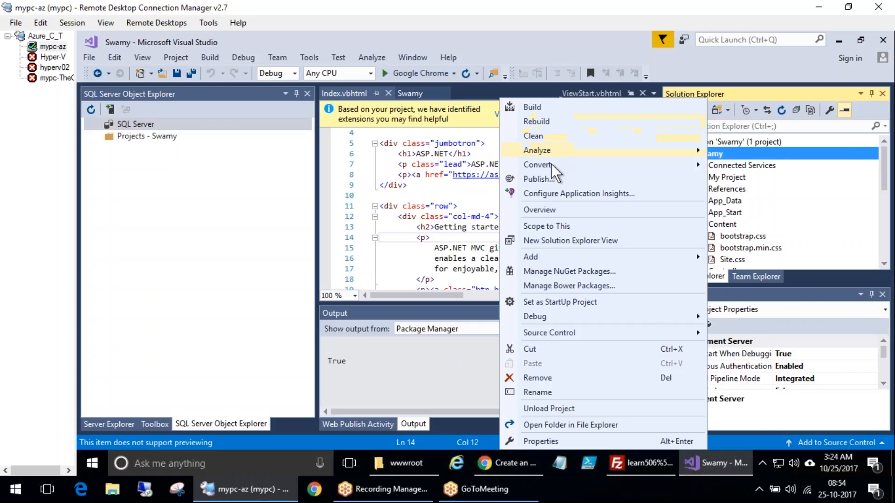
left_click(840, 156)
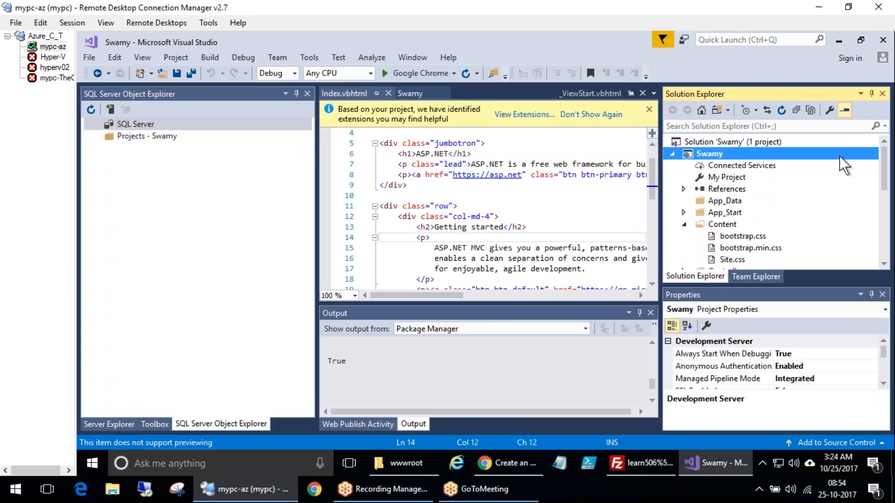
left_click(734, 143)
right_click(734, 144)
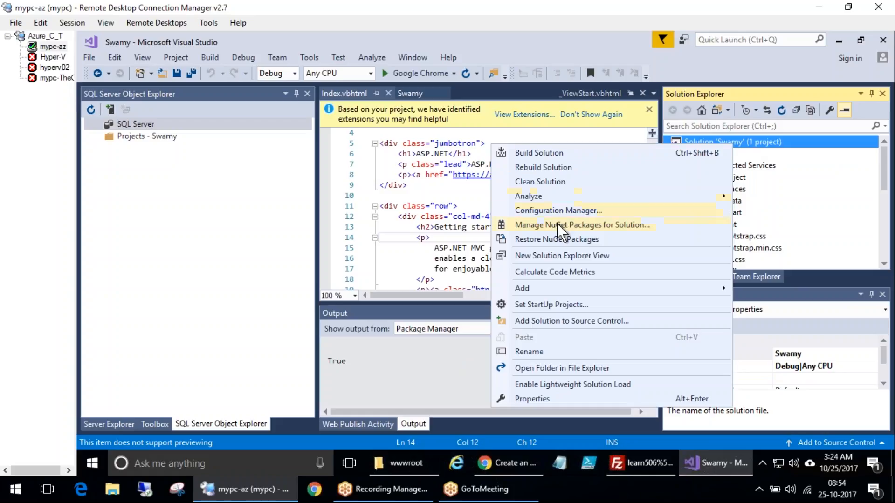
mouse_move(555, 189)
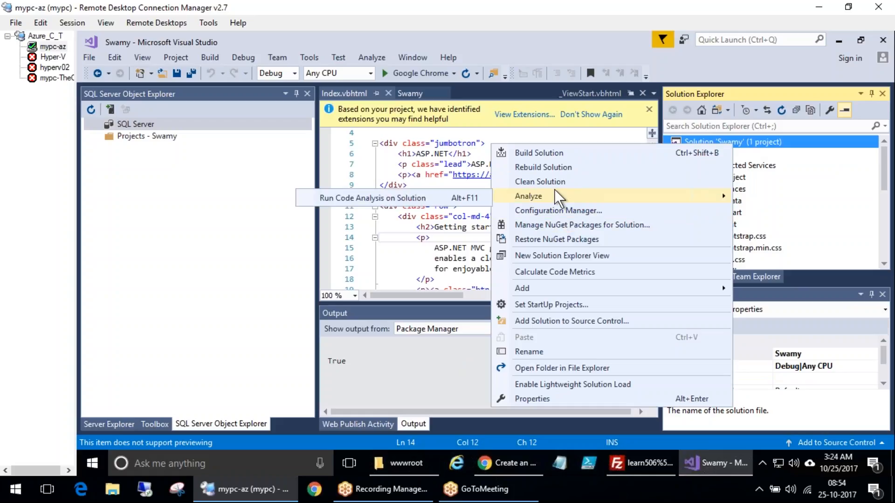
left_click(725, 155)
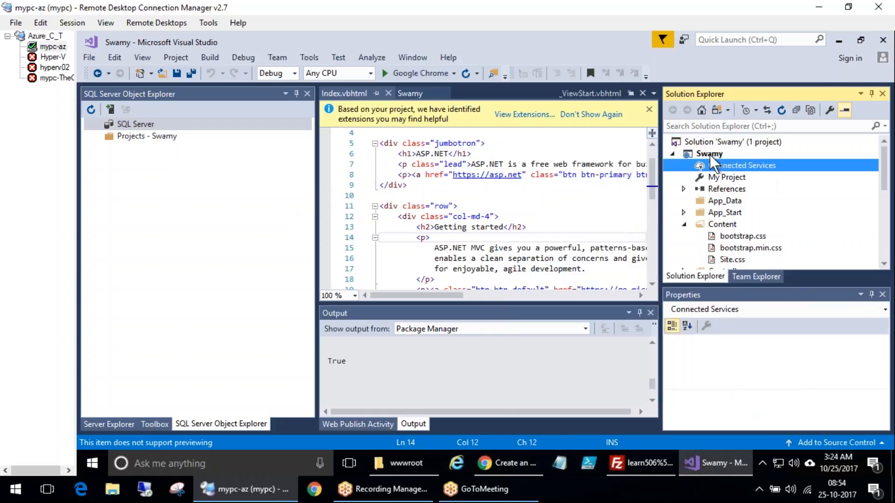
scroll(672, 156, "down", 1)
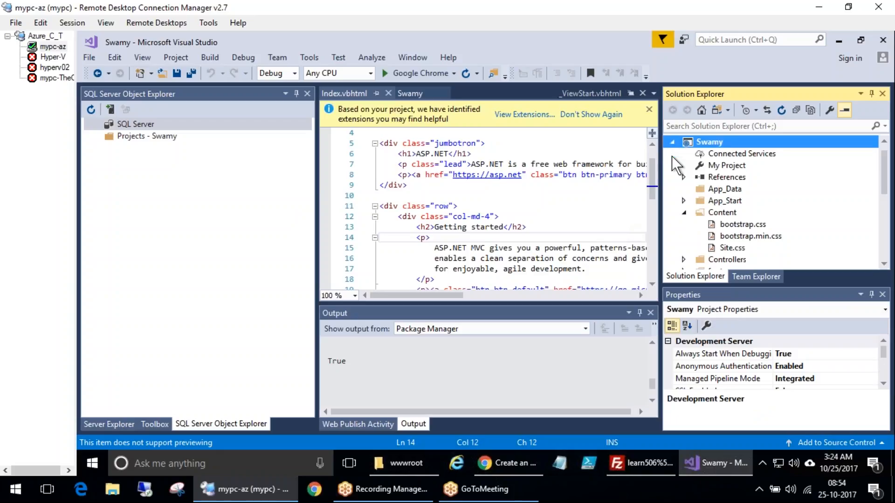
left_click(683, 211)
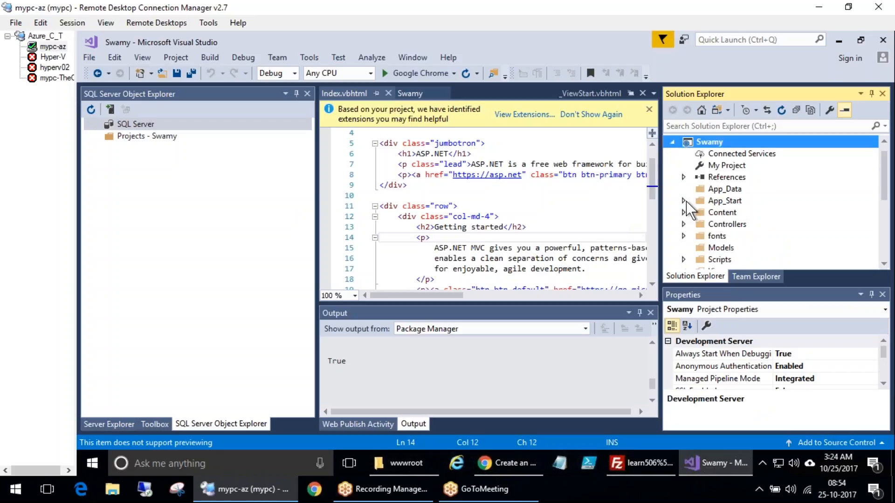
right_click(721, 143)
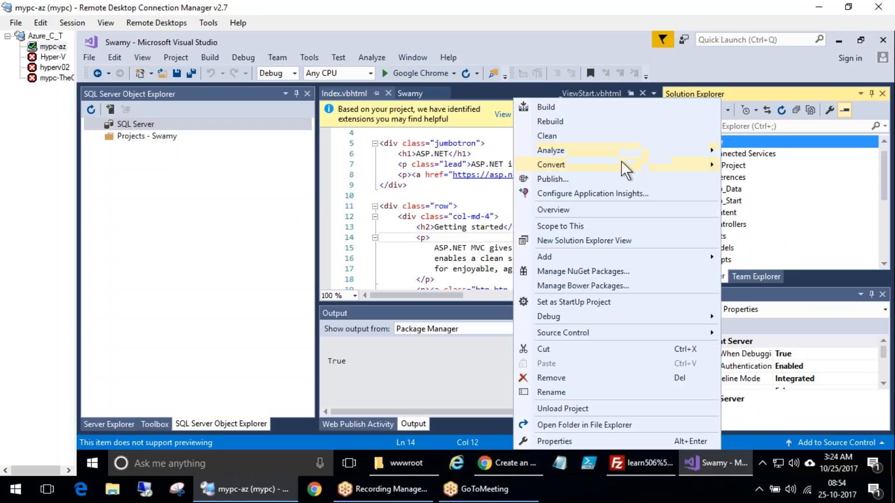
mouse_move(622, 161)
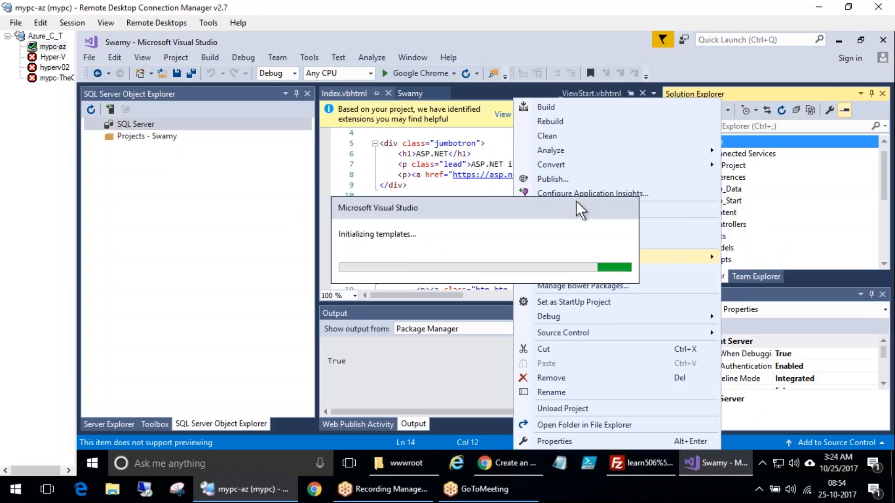
mouse_move(579, 316)
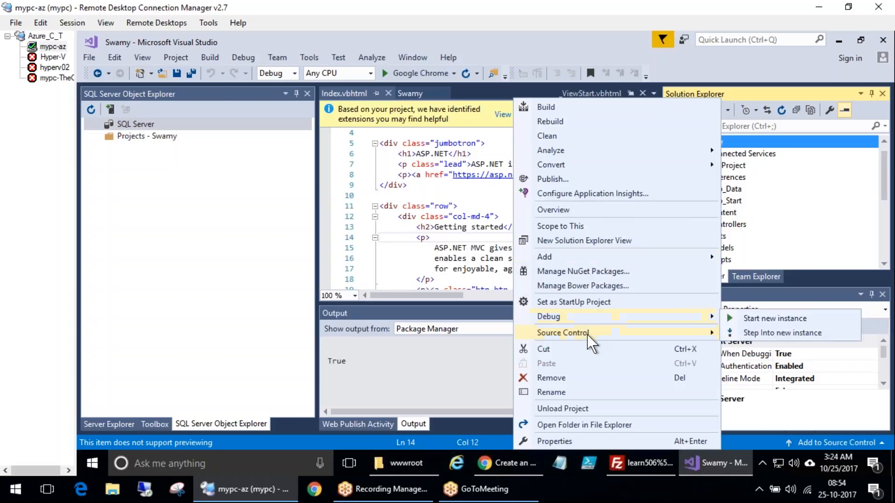
Build the Swamy solution
left_click(212, 57)
left_click(212, 57)
mouse_move(241, 57)
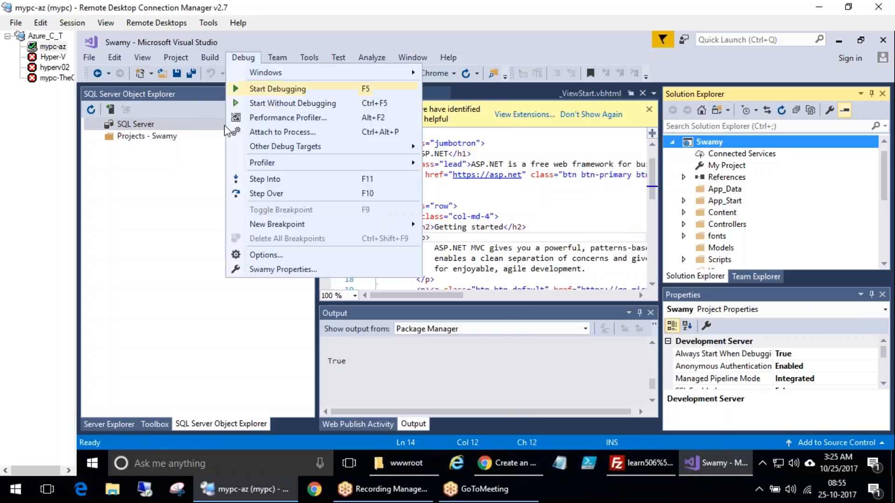
left_click(216, 56)
left_click(217, 58)
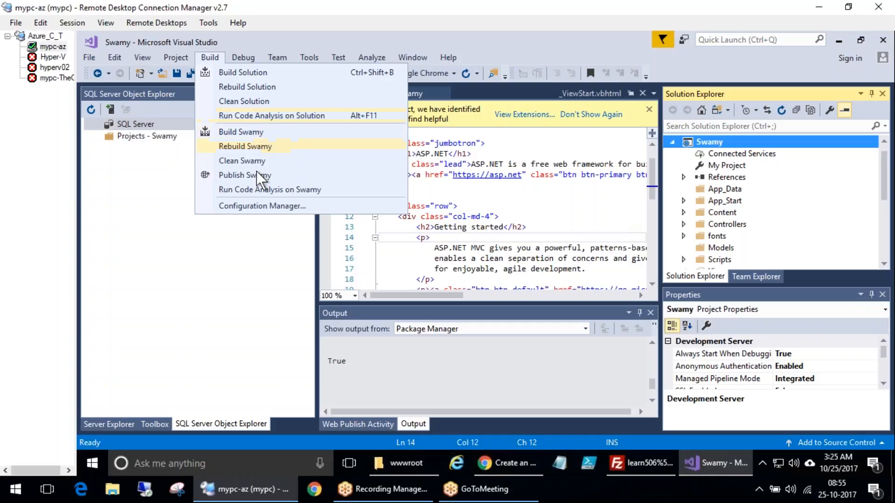
left_click(262, 72)
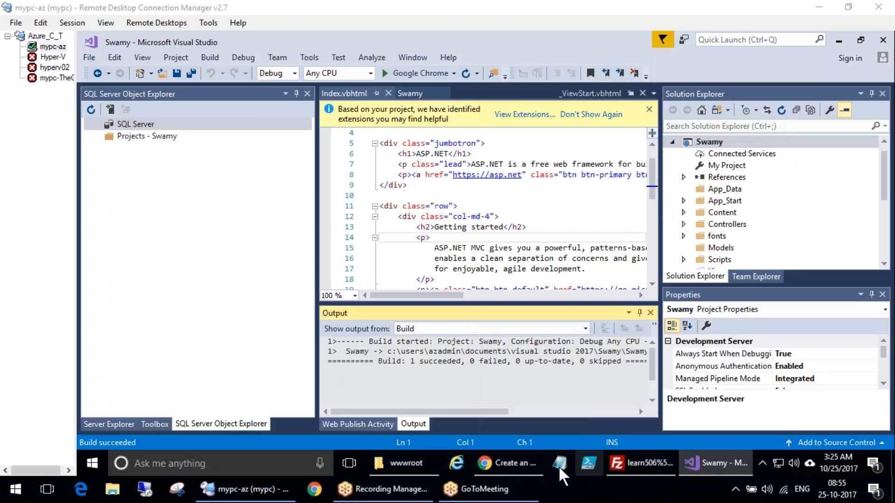
Dismiss the extension suggestion bar above the editor
mouse_move(523, 459)
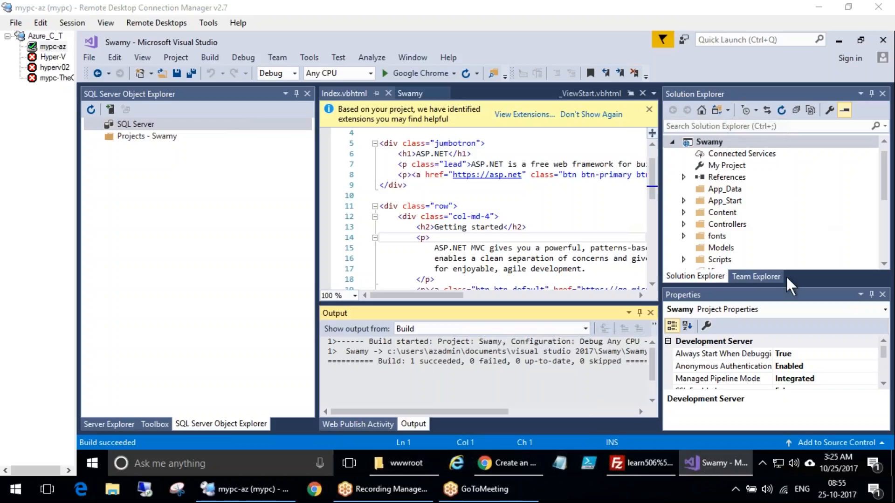
right_click(726, 142)
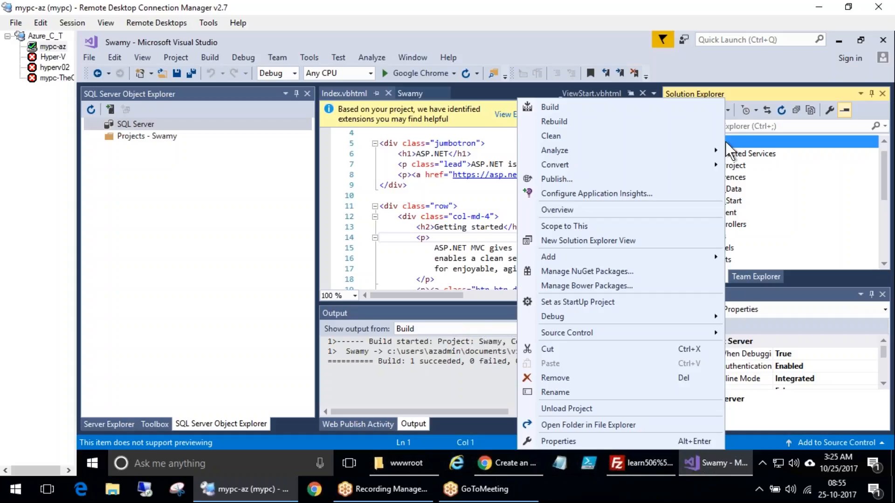
left_click(326, 208)
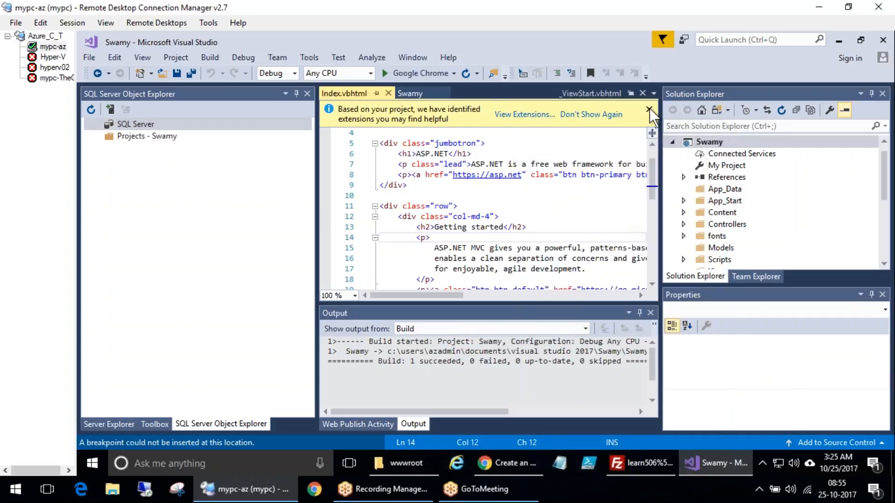
left_click(611, 114)
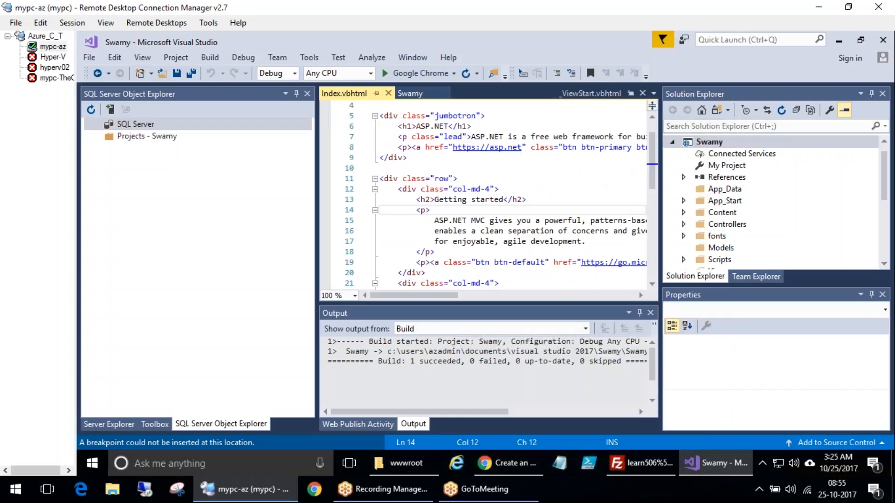
right_click(728, 143)
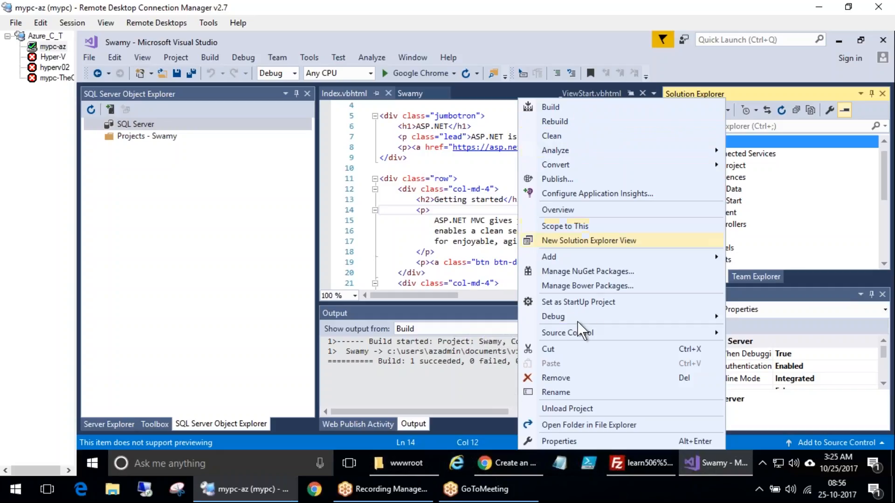
mouse_move(574, 315)
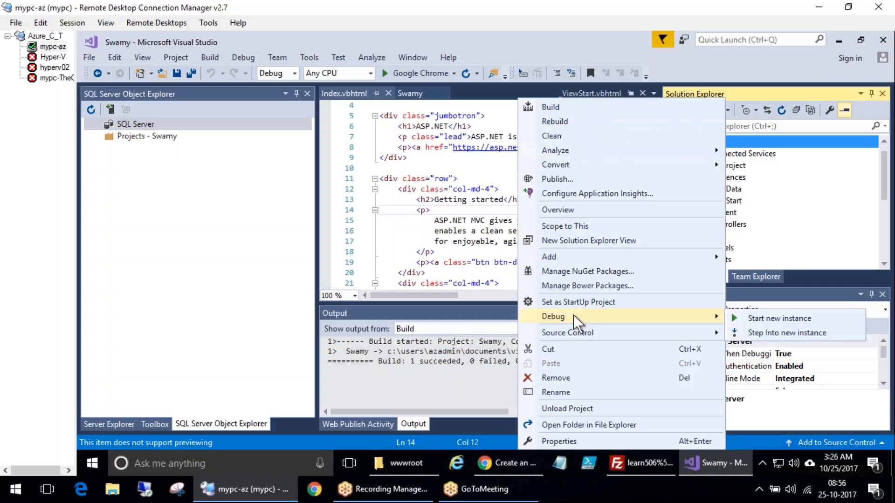
left_click(435, 189)
scroll(511, 233, "down", 1)
scroll(511, 233, "down", 1)
scroll(511, 233, "up", 3)
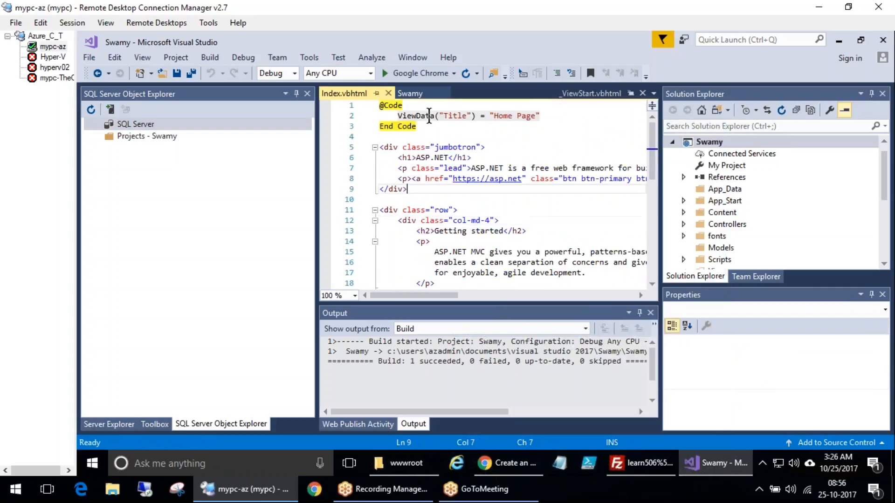
Collapse the row div block in Index.vbhtml and pin the _ViewStart.vbhtml tab
left_click(554, 137)
right_click(722, 143)
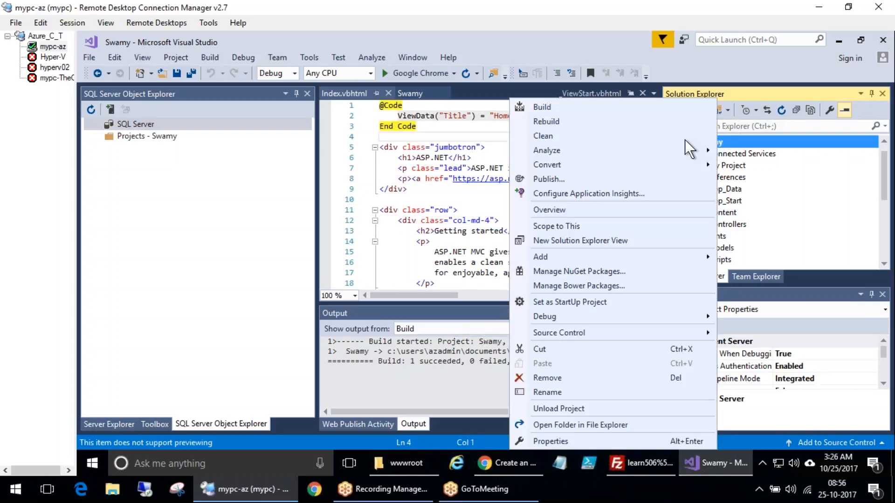
left_click(375, 210)
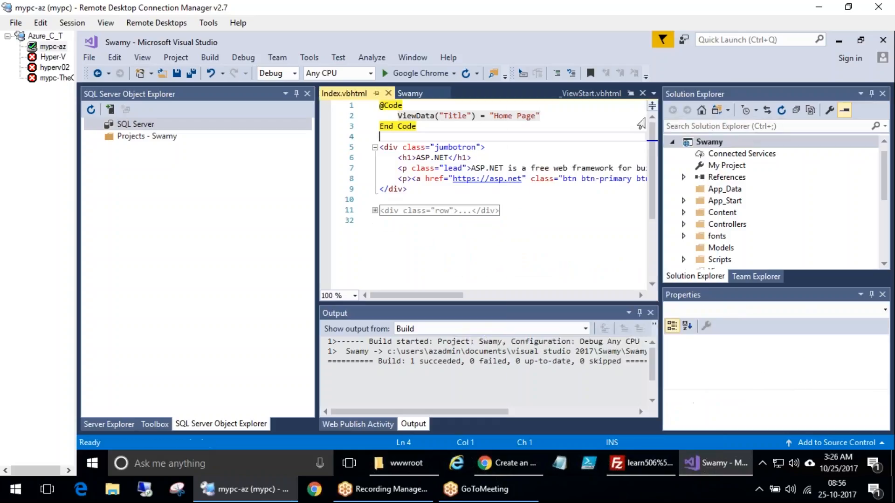
left_click(631, 93)
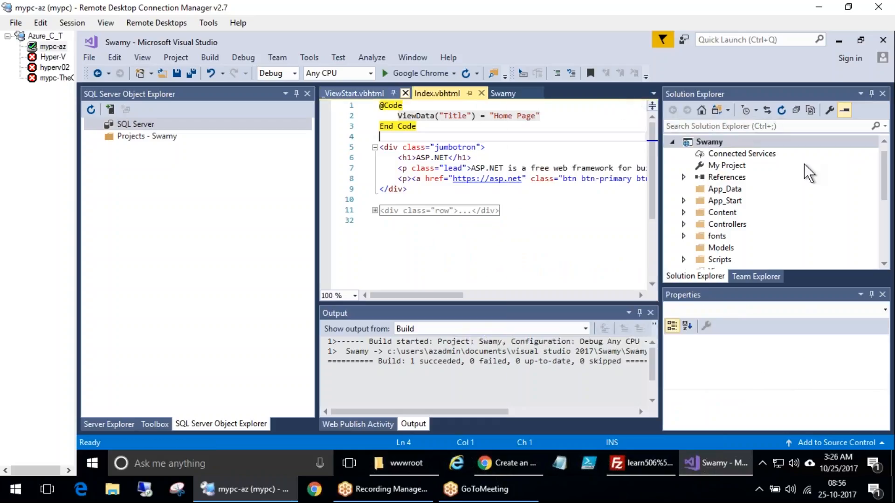
Read through the publish steps of the Azure App Service Create .NET app quickstart in the browser
right_click(712, 142)
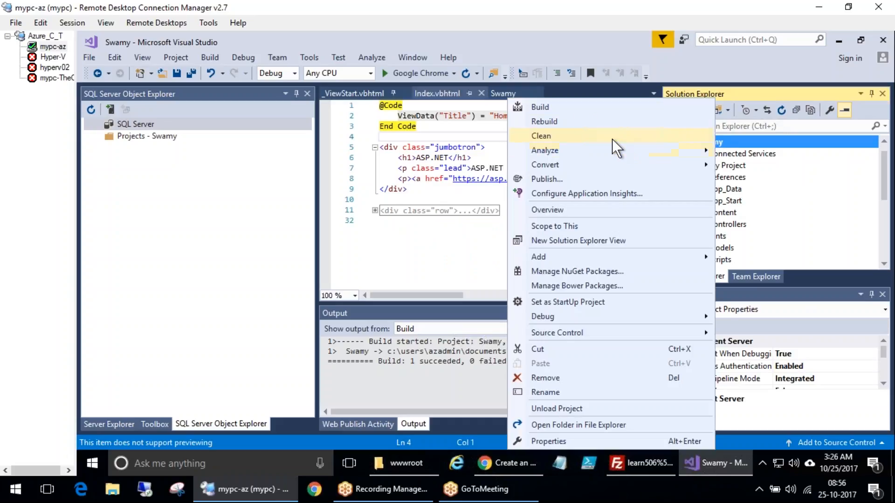
left_click(420, 245)
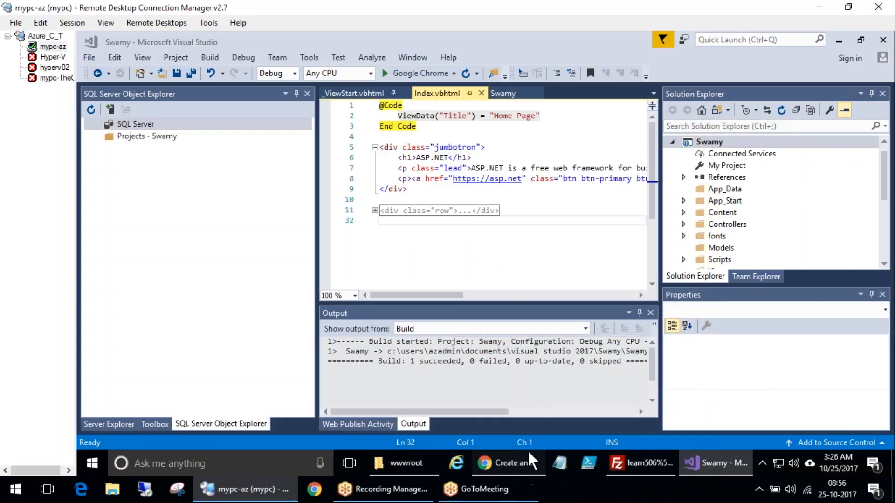
left_click(530, 455)
scroll(598, 351, "down", 5)
scroll(596, 349, "down", 8)
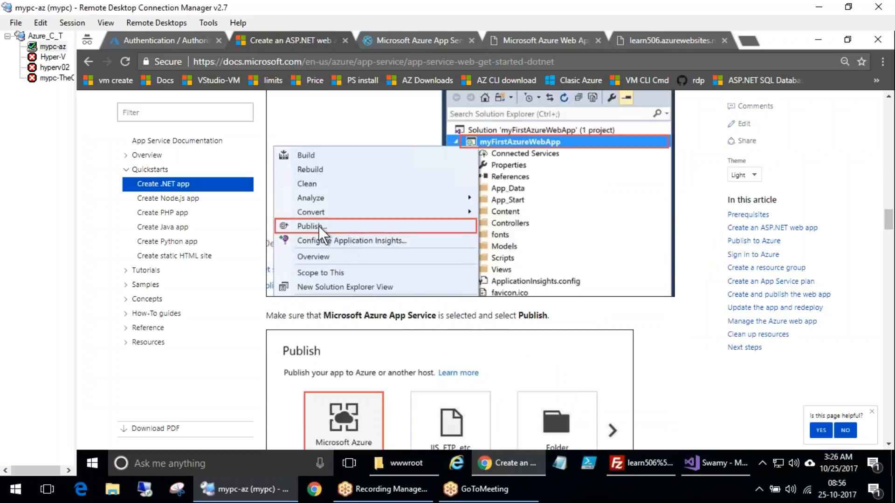
scroll(477, 370, "down", 4)
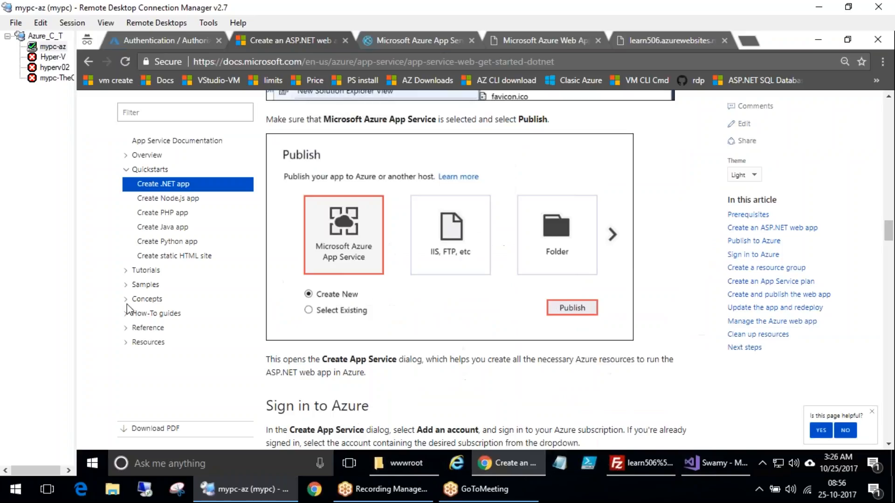
left_click(54, 338)
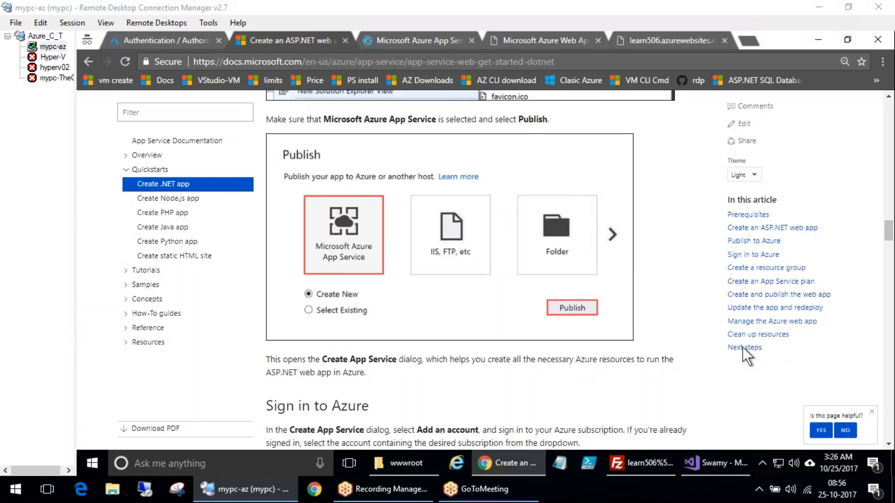
scroll(744, 356, "down", 8)
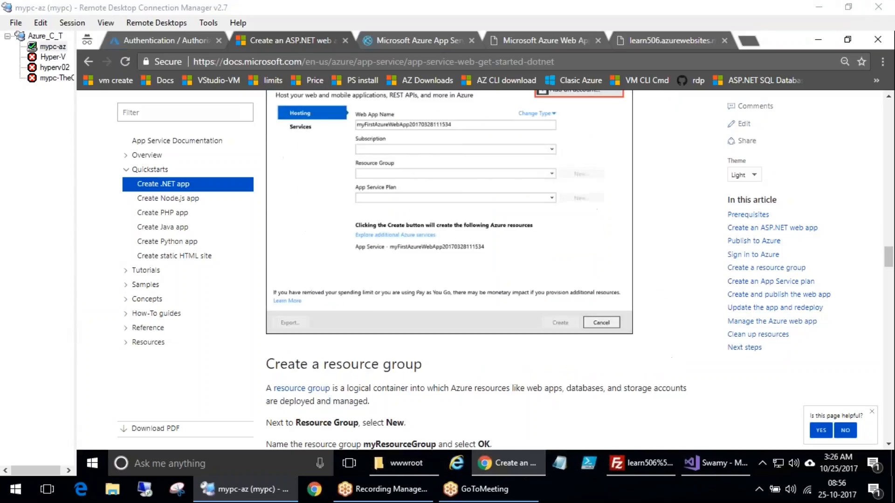
left_click(888, 427)
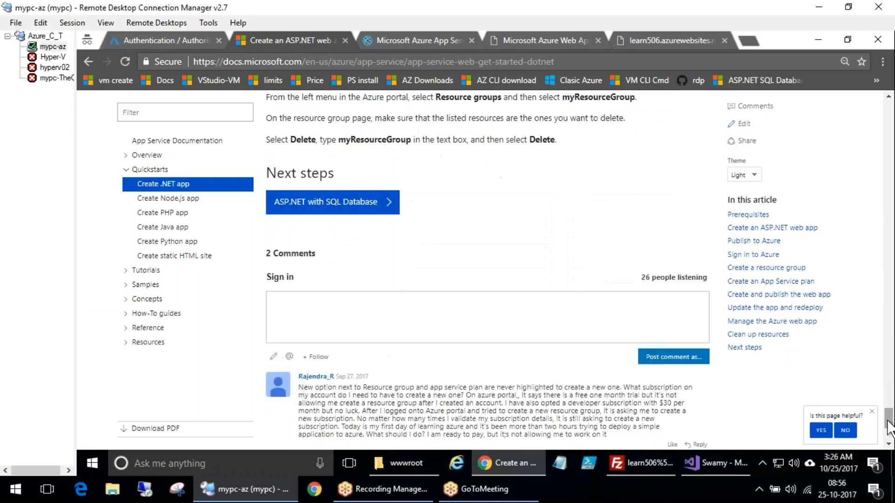
scroll(542, 327, "up", 8)
scroll(531, 325, "down", 10)
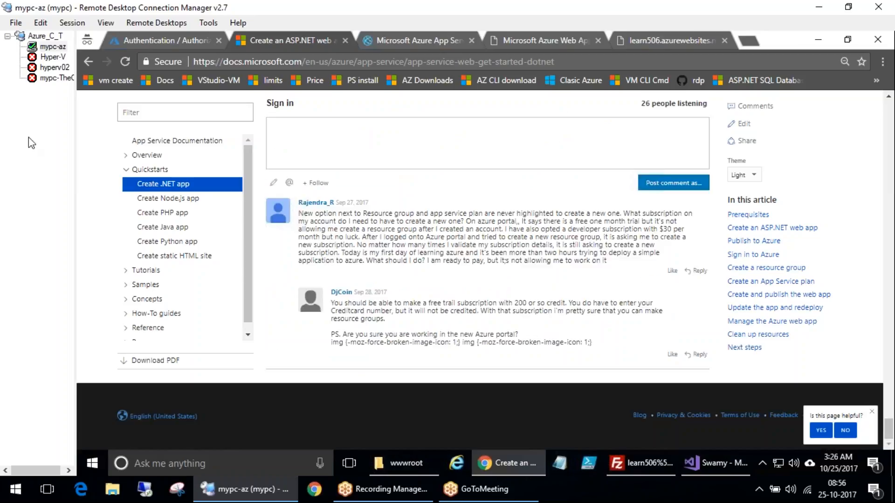
Open the .NET with SQL DB tutorial from the App Service tutorials in a new browser tab and switch to it
key("alt+Tab")
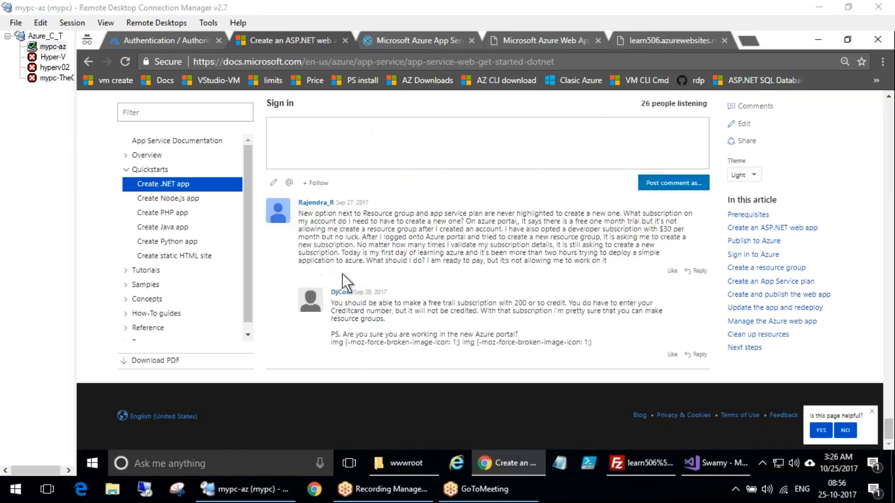
left_click(126, 271)
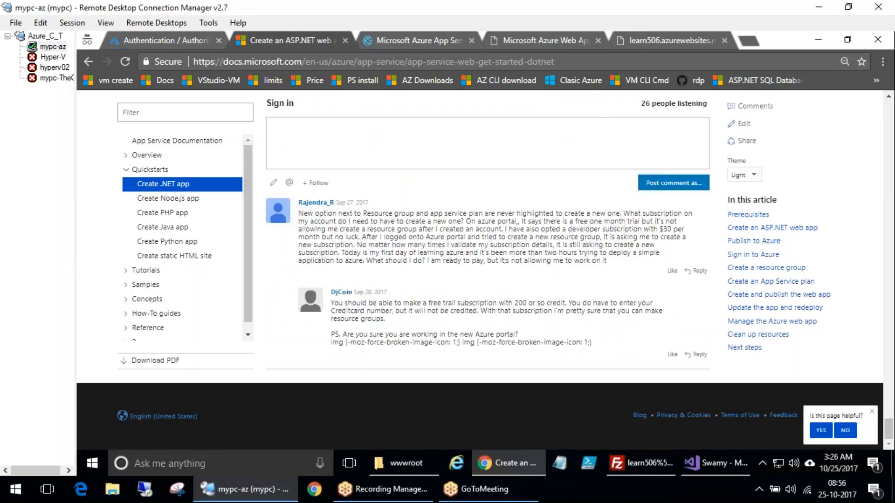
left_click(180, 286)
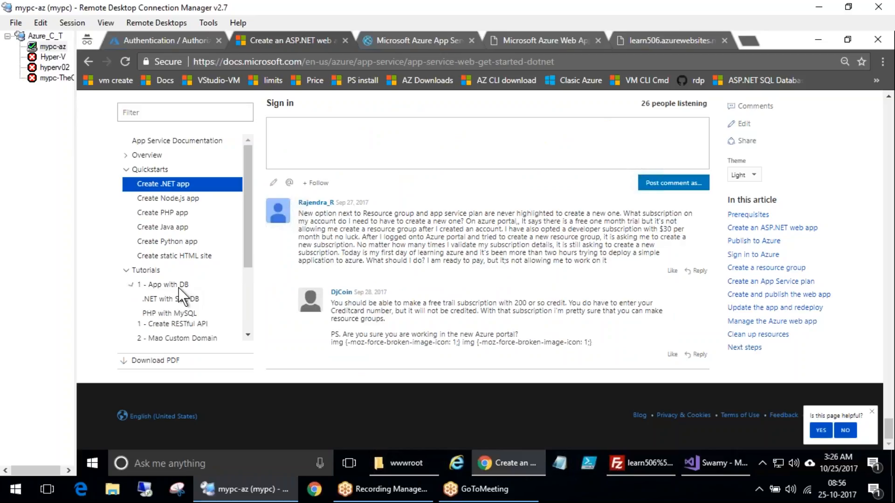
left_click(177, 283)
right_click(163, 286)
left_click(140, 285)
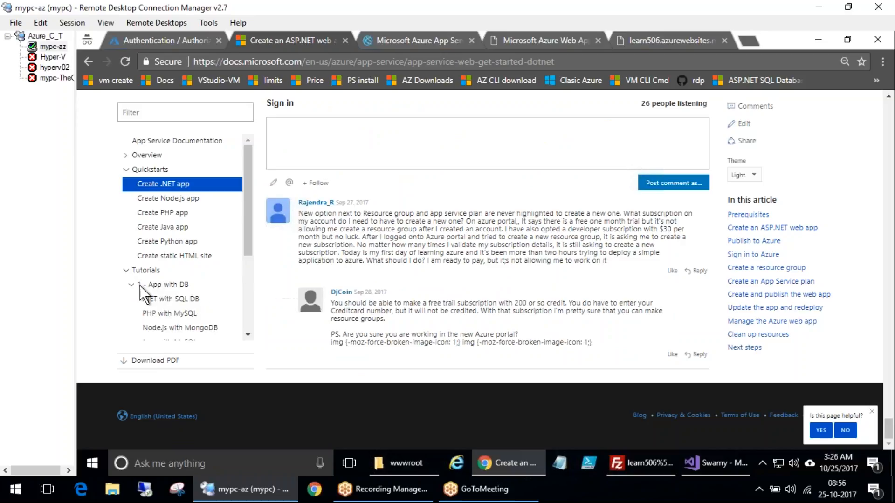
middle_click(171, 299)
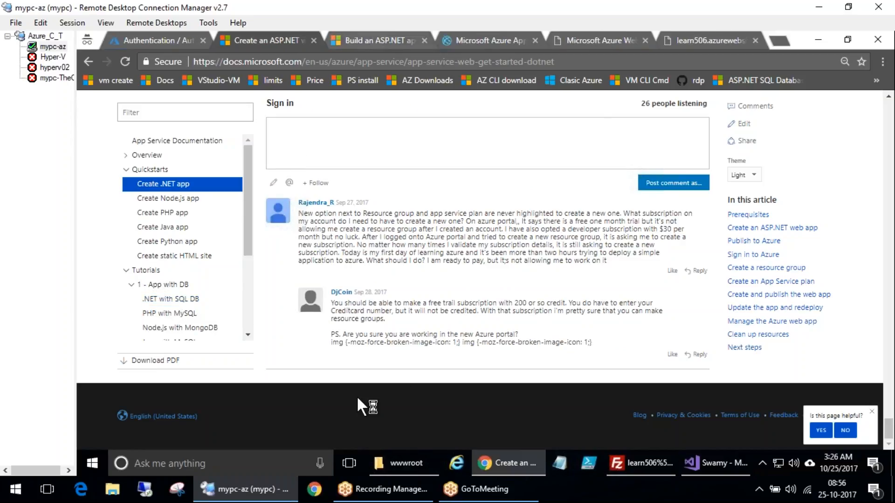
key("ctrl+Tab")
Scroll through the .NET with SQL DB tutorial to review its publishing, database and log streaming sections
scroll(365, 218, "down", 10)
scroll(467, 270, "down", 5)
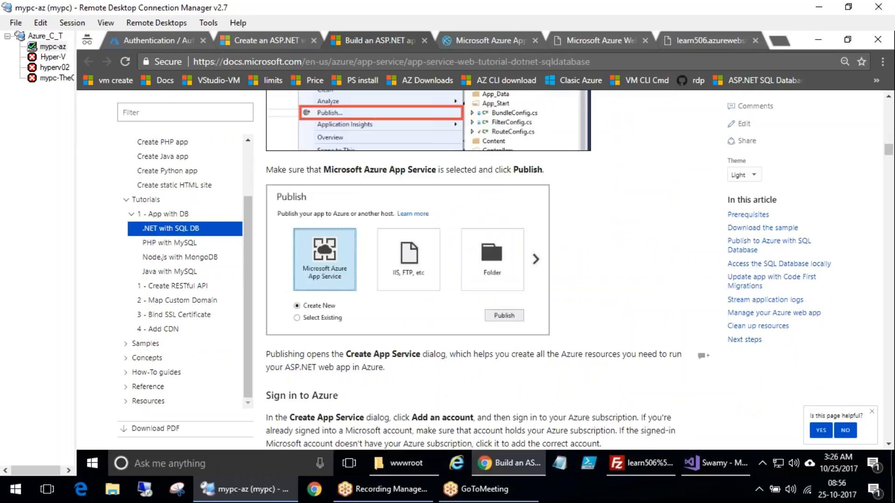
scroll(466, 270, "down", 7)
scroll(476, 270, "down", 20)
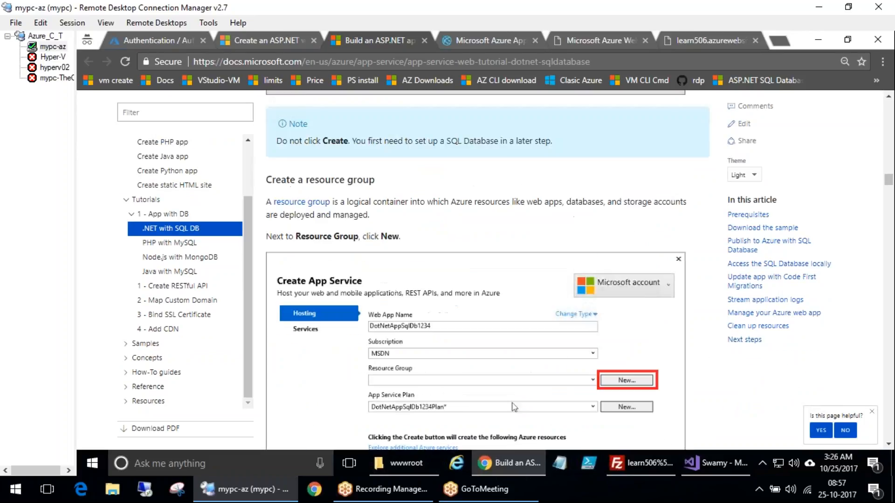
scroll(467, 357, "down", 15)
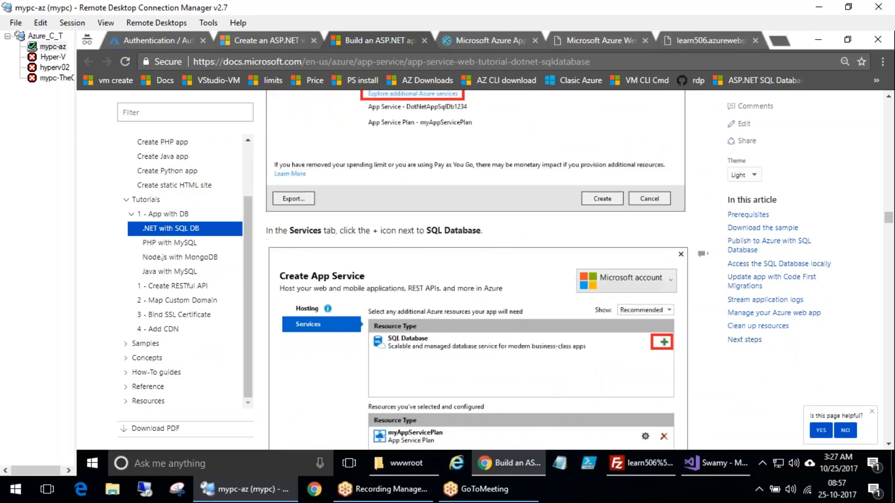
scroll(500, 311, "down", 15)
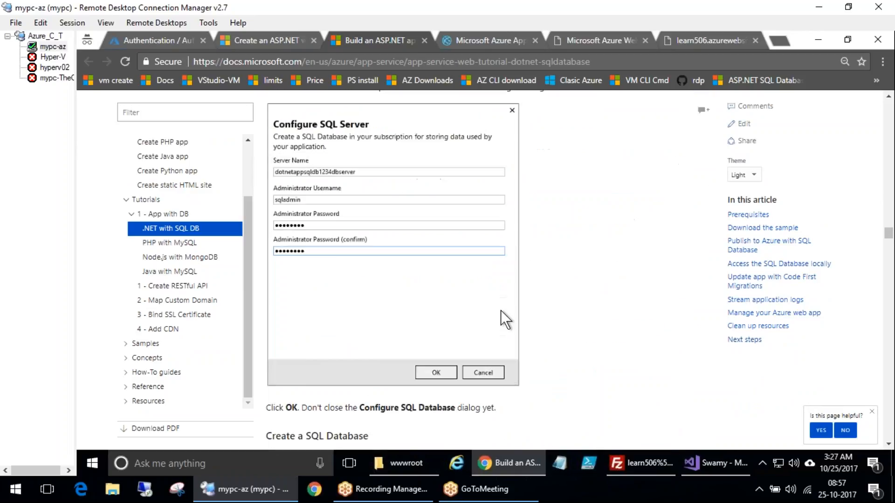
scroll(529, 332, "down", 10)
scroll(529, 334, "down", 7)
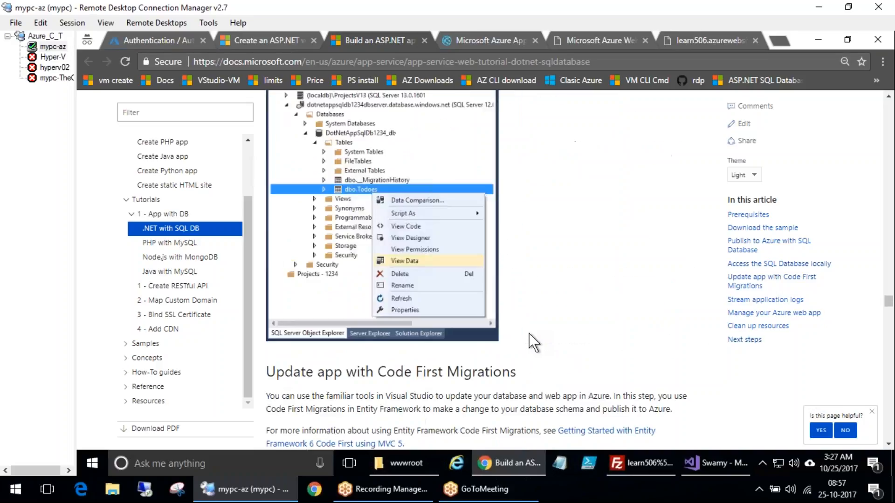
scroll(531, 334, "down", 20)
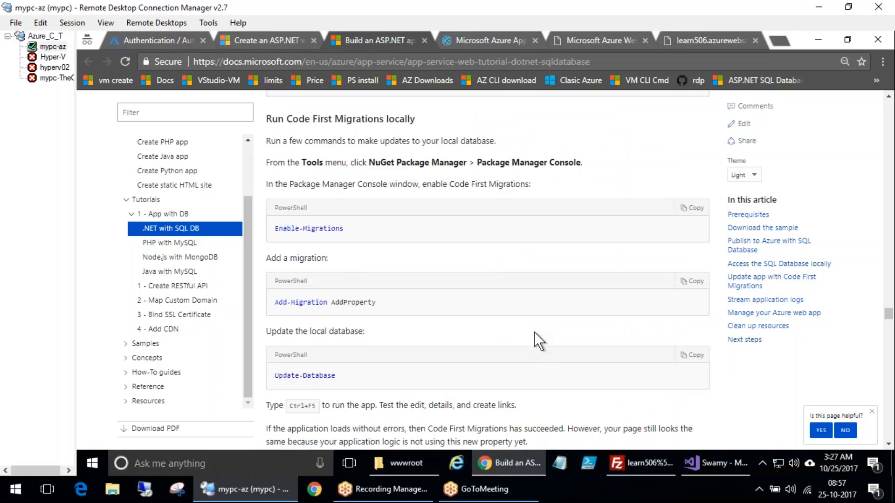
scroll(546, 335, "down", 20)
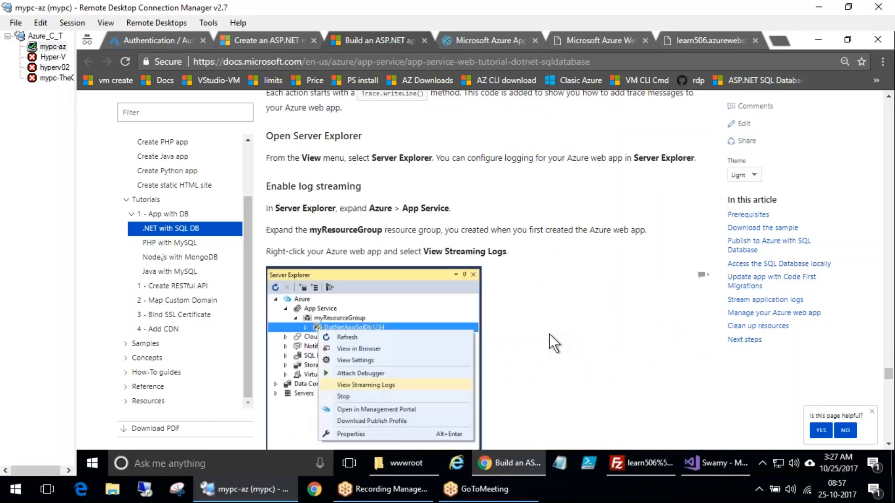
scroll(549, 334, "down", 12)
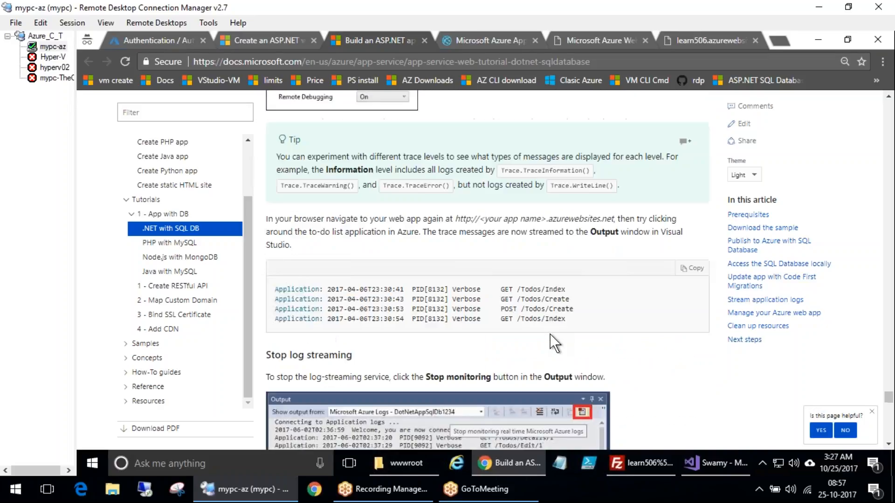
scroll(549, 333, "down", 12)
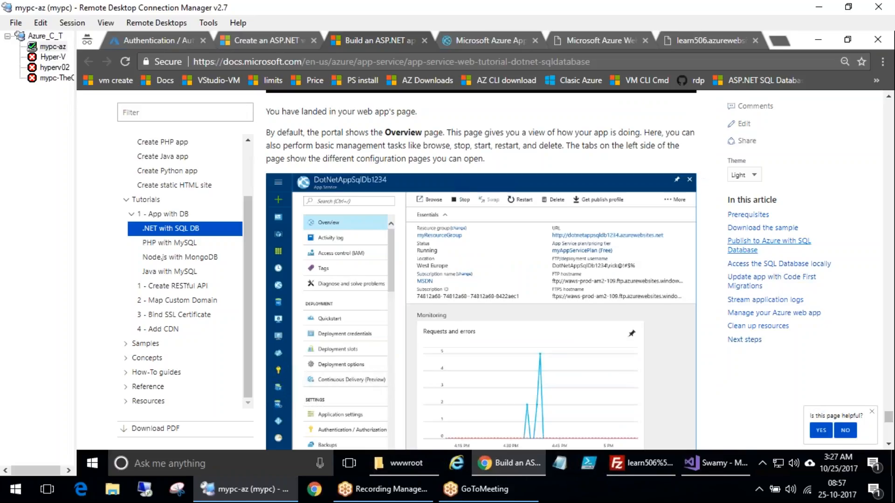
left_click(883, 252)
left_click_drag(889, 417, 889, 418)
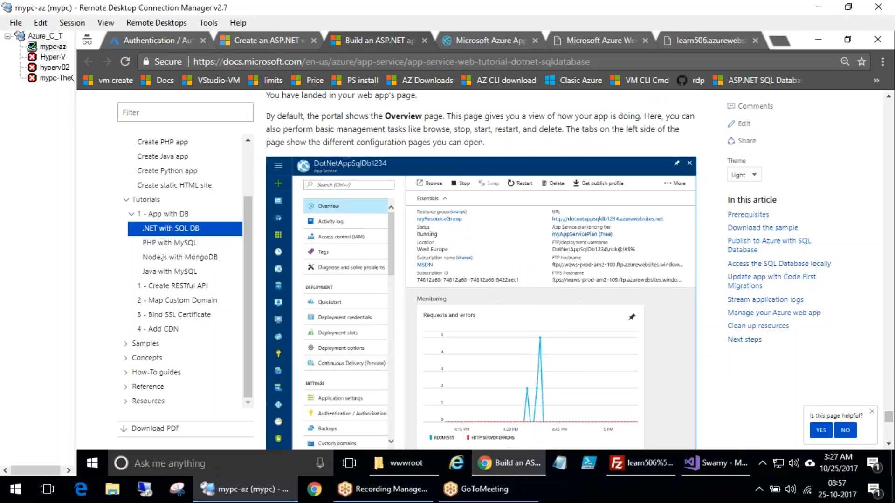
scroll(892, 325, "up", 20)
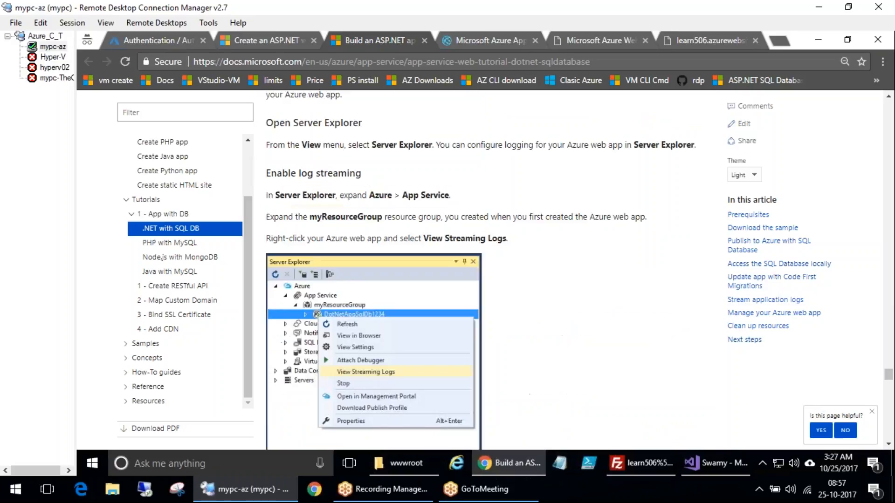
scroll(258, 255, "up", 15)
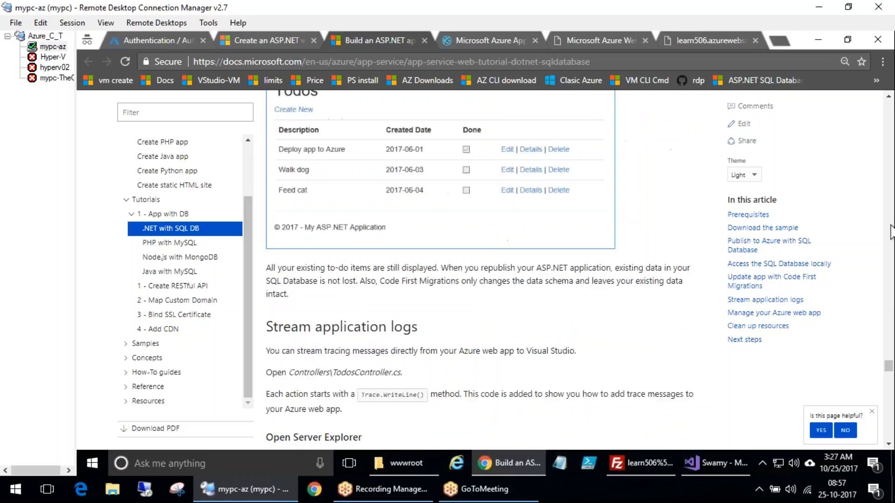
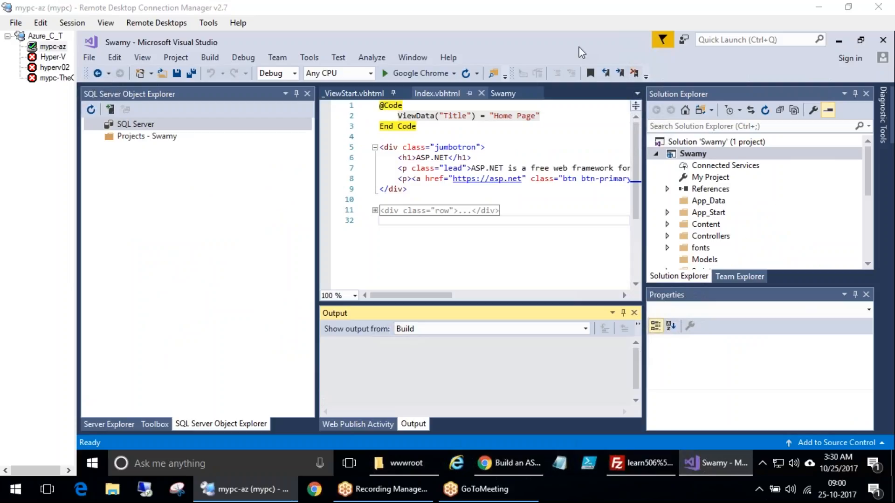
Run the Swamy project without debugging and scroll through its home page in the browser
left_click(657, 153)
left_click(658, 154)
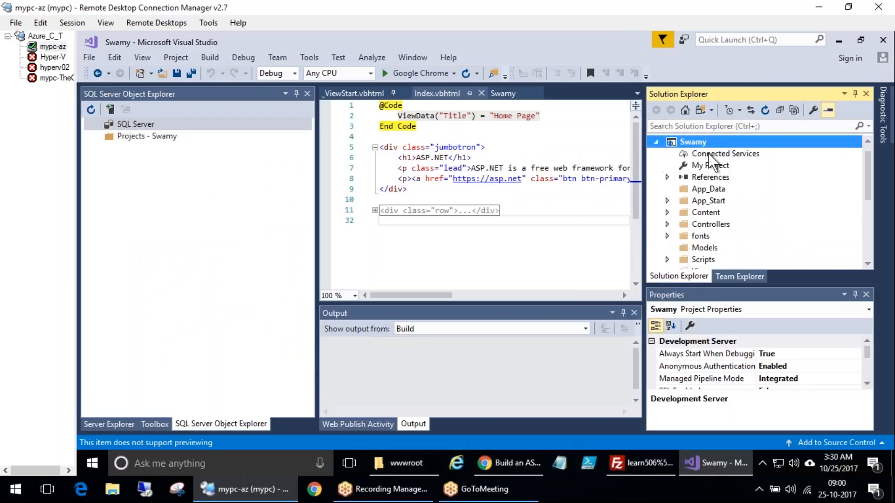
right_click(706, 144)
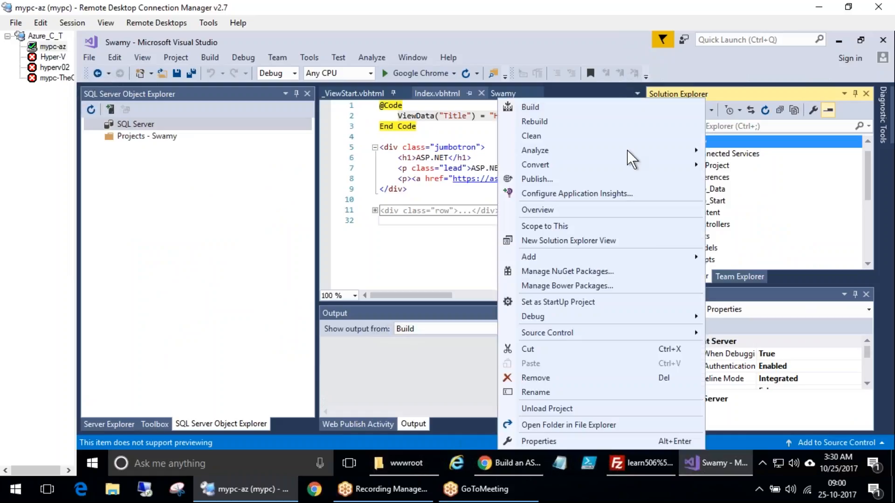
left_click(247, 60)
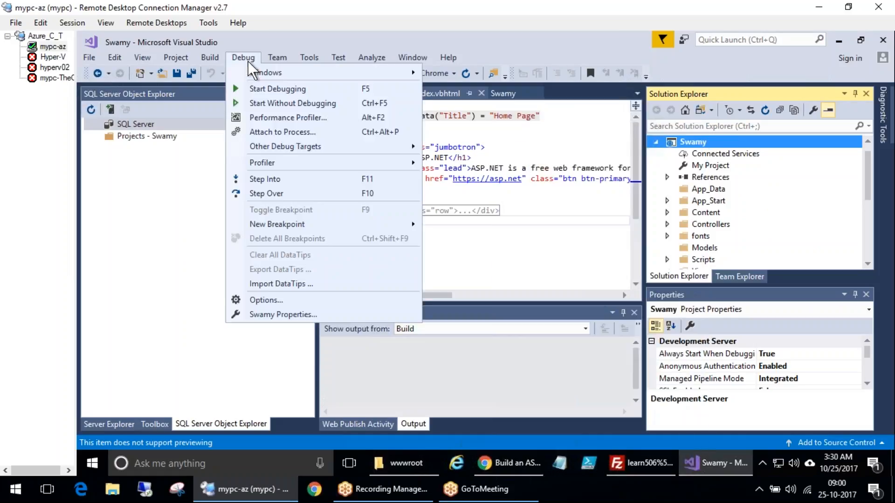
left_click(289, 104)
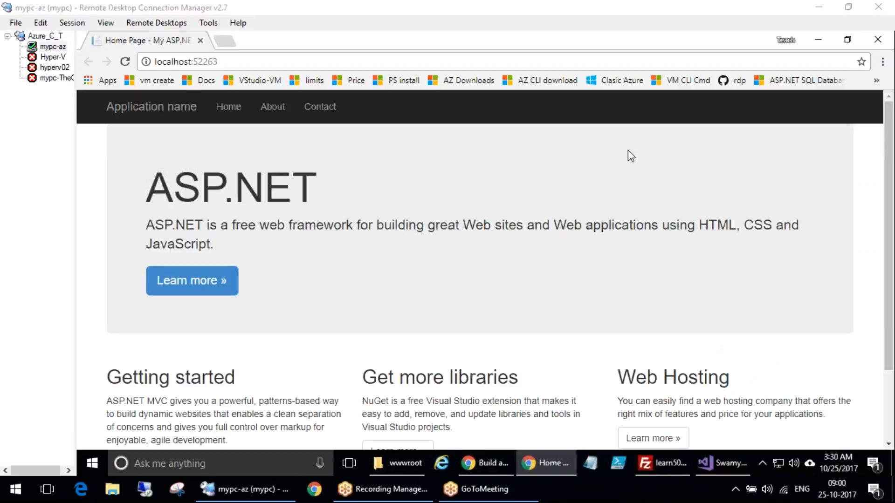
scroll(324, 374, "down", 3)
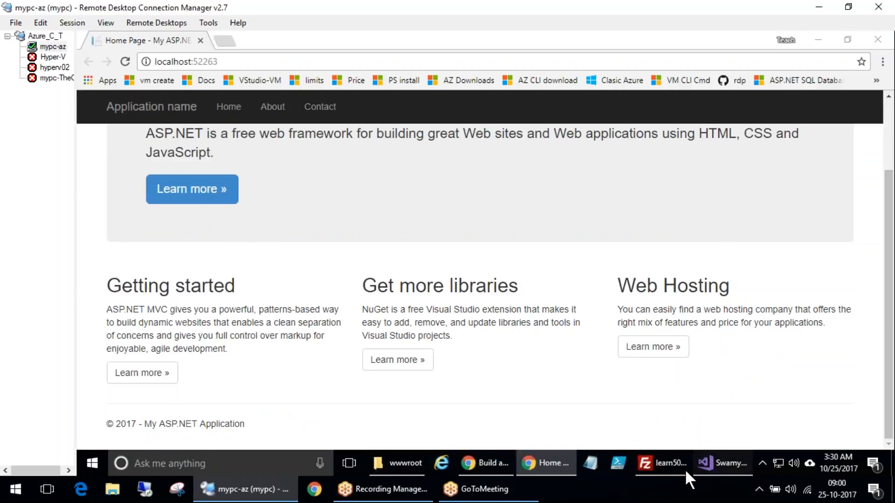
Open Index.vbhtml from the Views Home folder and compare its jumbotron text with the running home page
left_click(723, 463)
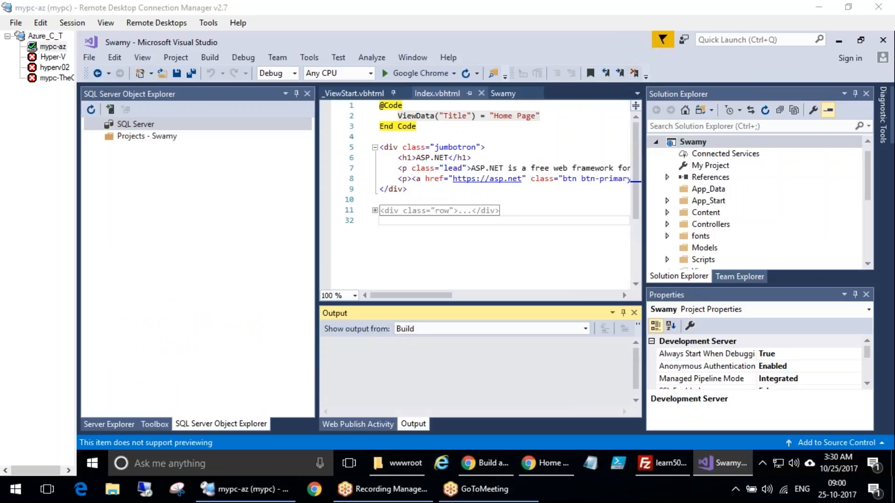
left_click(868, 183)
left_click(870, 236)
left_click(732, 189)
double_click(732, 189)
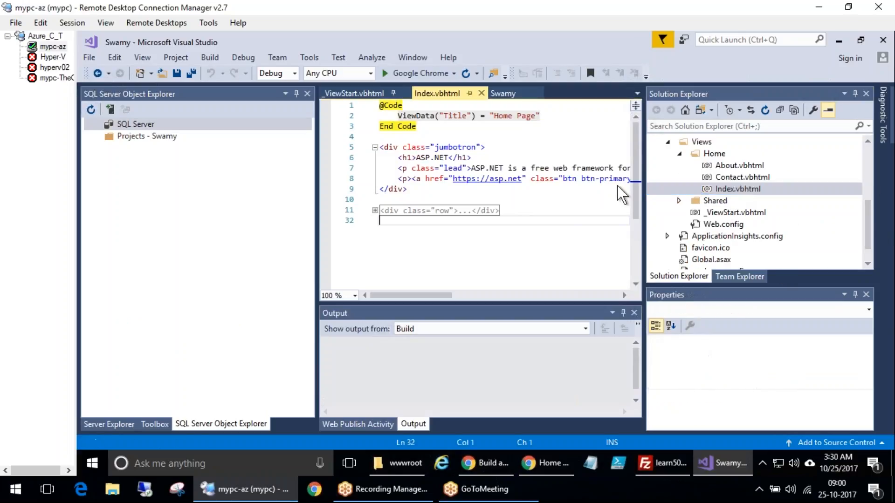
left_click(495, 200)
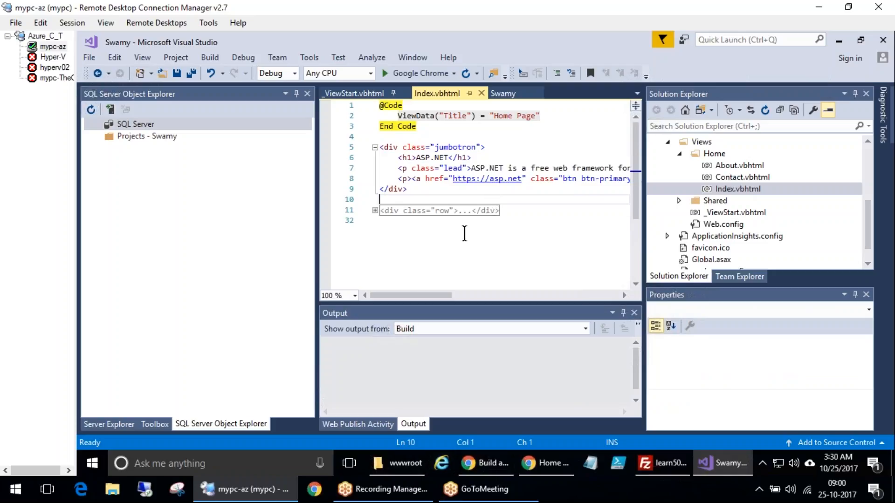
left_click_drag(424, 295, 461, 295)
left_click_drag(453, 168, 586, 168)
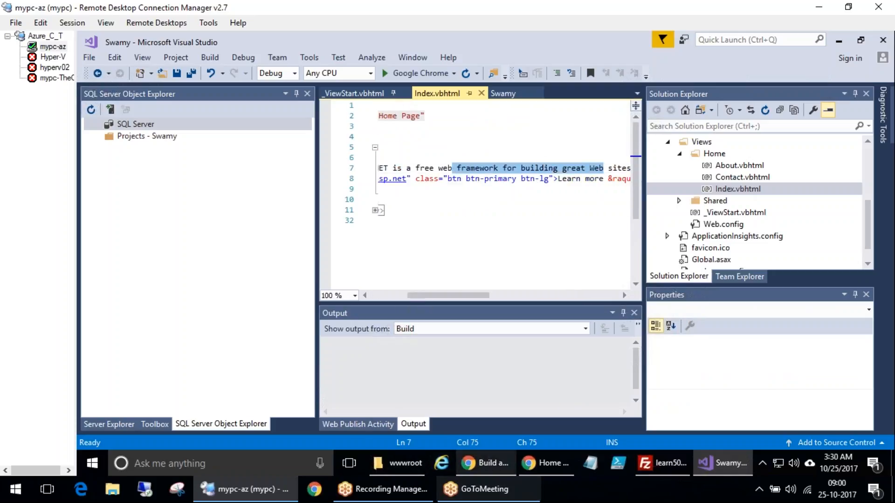
left_click(545, 463)
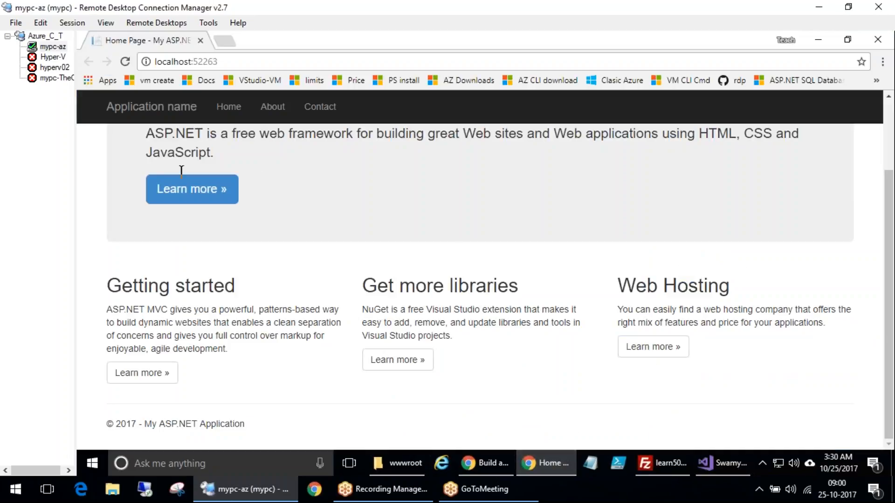
left_click(455, 272)
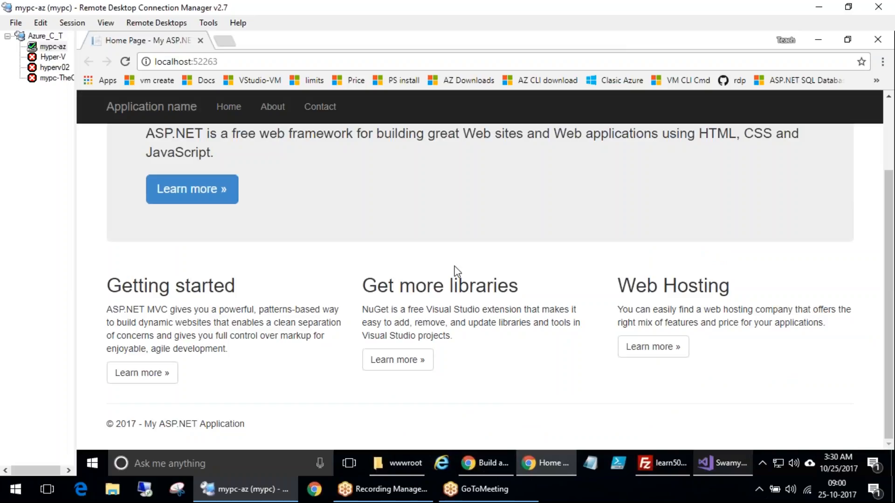
key("alt+Tab")
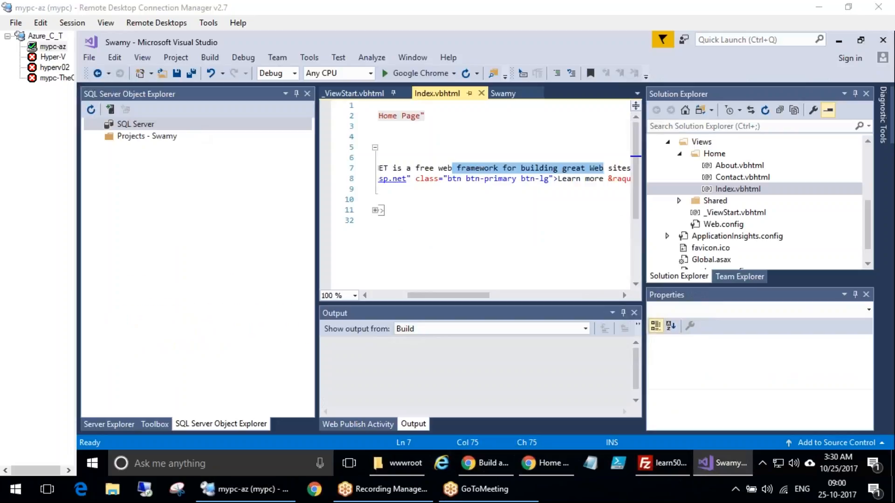
Replace ASP.NET with PHP at the start of the jumbotron's lead paragraph in Index.vbhtml and save all files
left_click(443, 159)
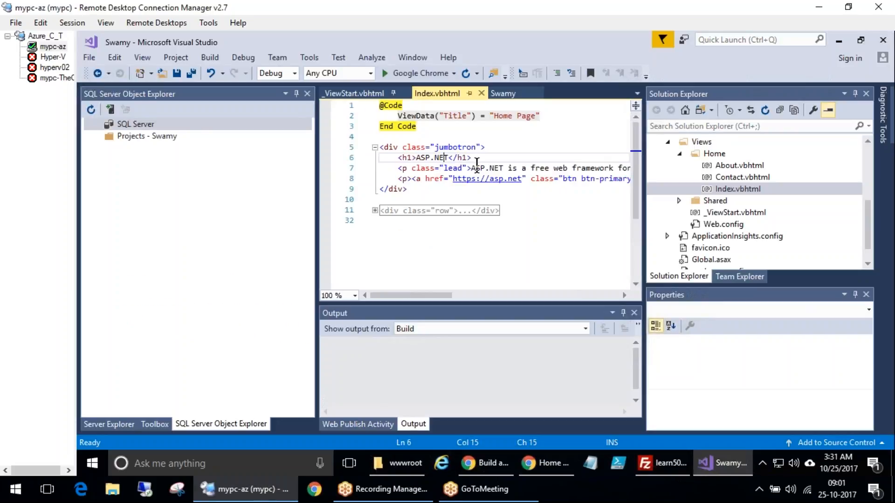
left_click(472, 169)
key("ctrl+shift+Right")
key("shift+Right")
key("shift+Right")
key("shift+Right")
key("shift+Right")
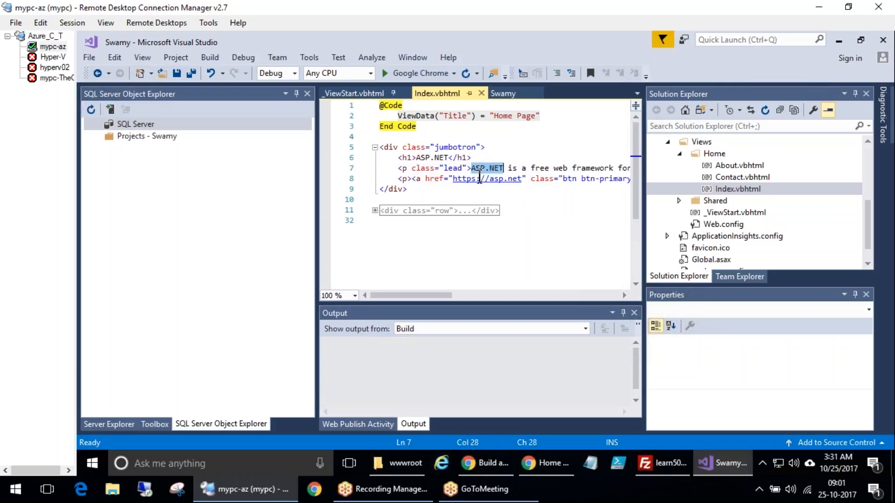
type("PHP")
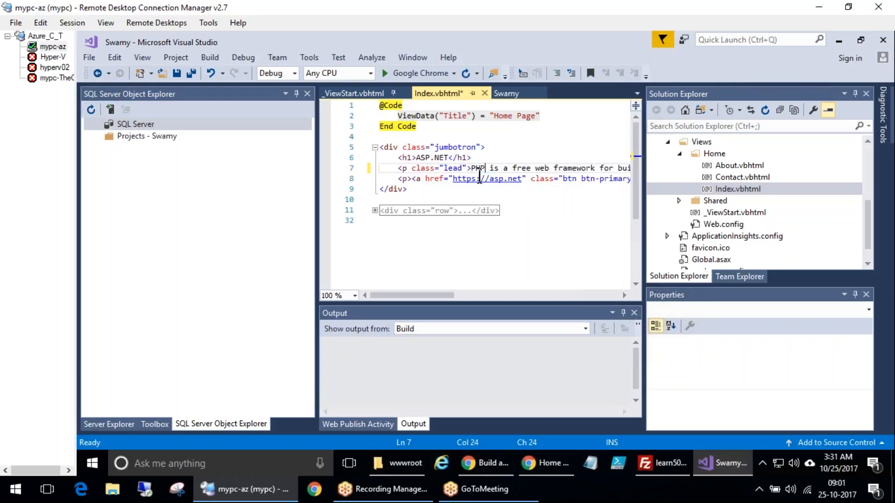
left_click(177, 70)
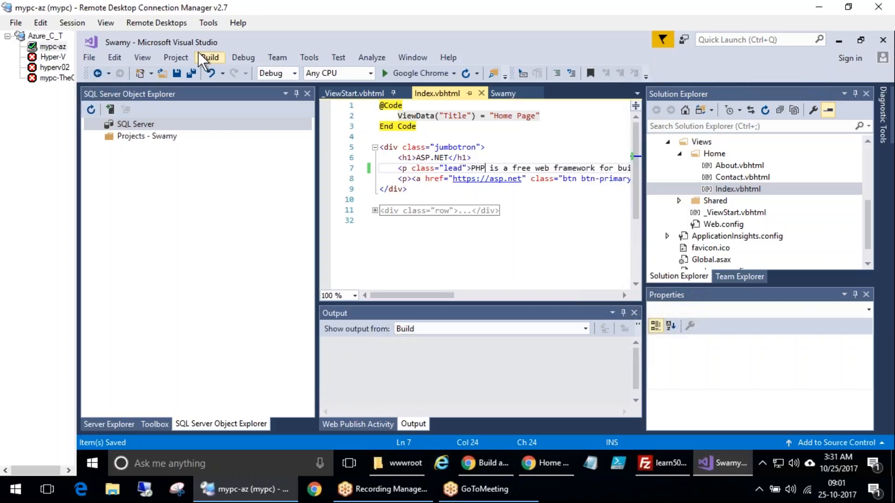
Run the app again without debugging and compare the updated lead text against the earlier browser tab
left_click(254, 56)
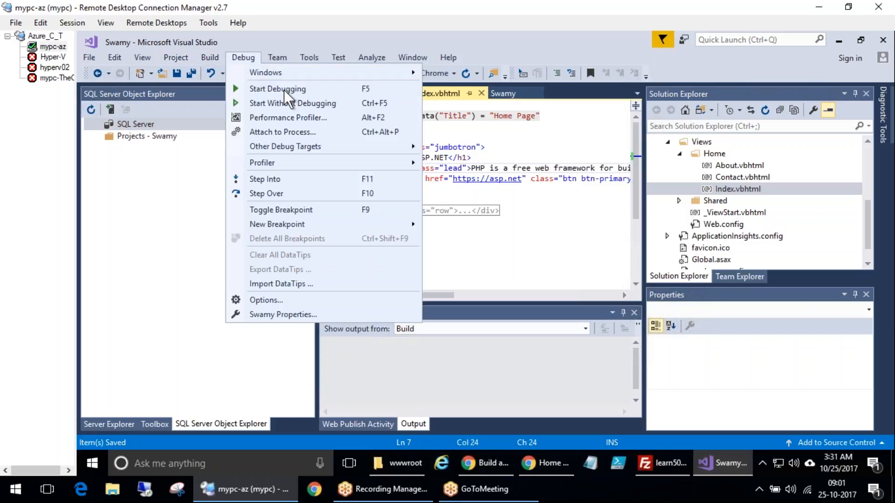
left_click(318, 102)
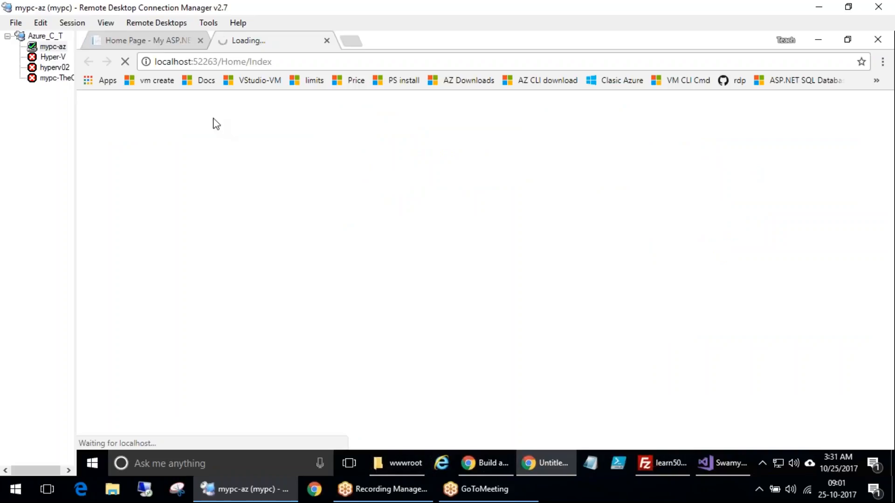
left_click(141, 40)
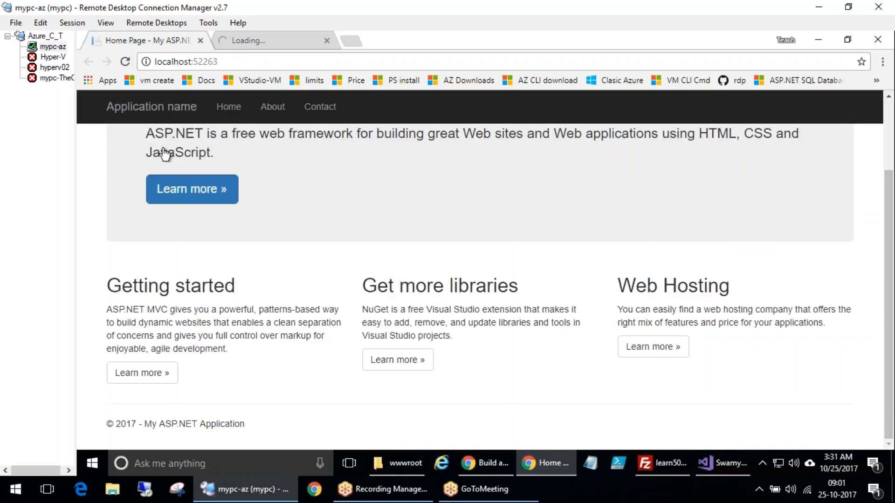
left_click_drag(146, 134, 186, 134)
left_click(261, 39)
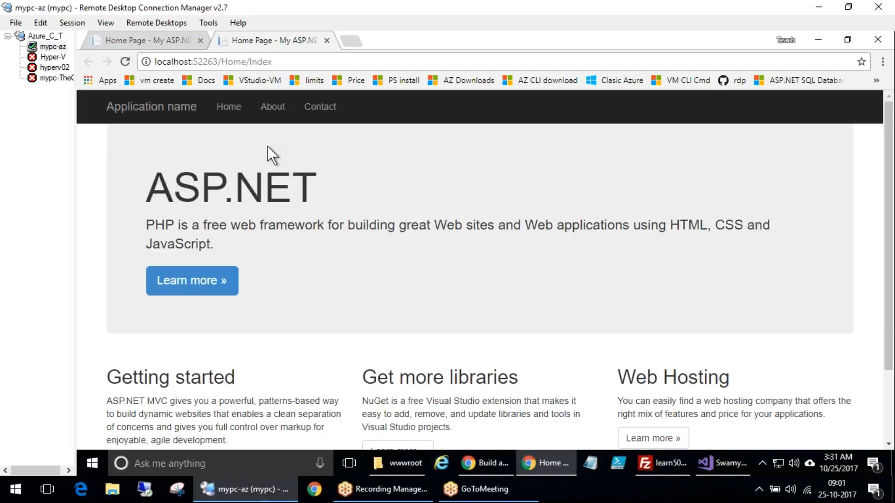
left_click_drag(146, 225, 194, 219)
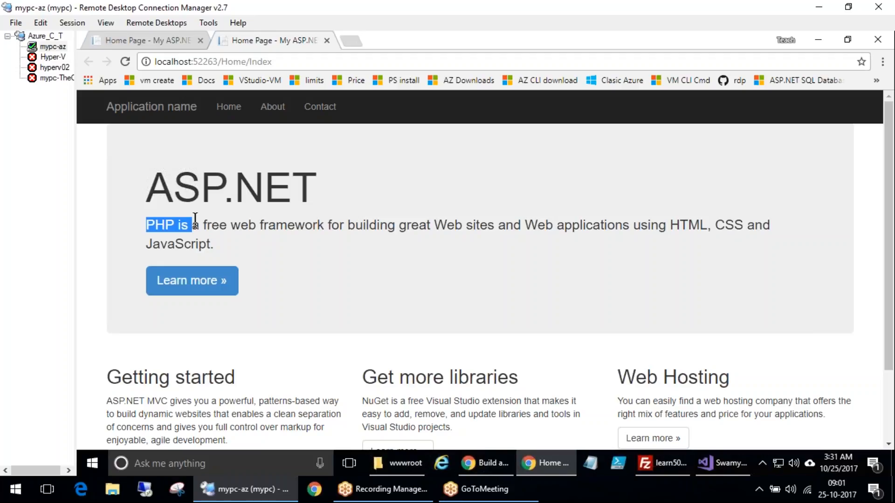
left_click_drag(146, 224, 315, 229)
left_click(230, 228)
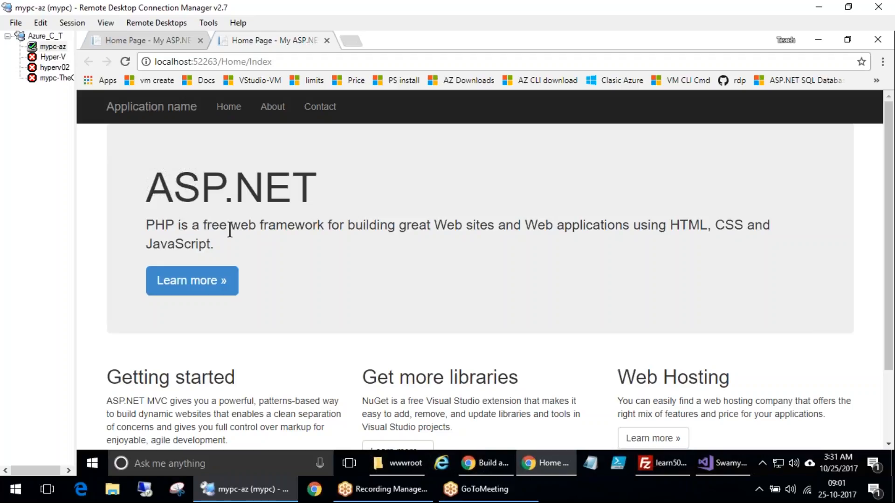
triple_click(262, 233)
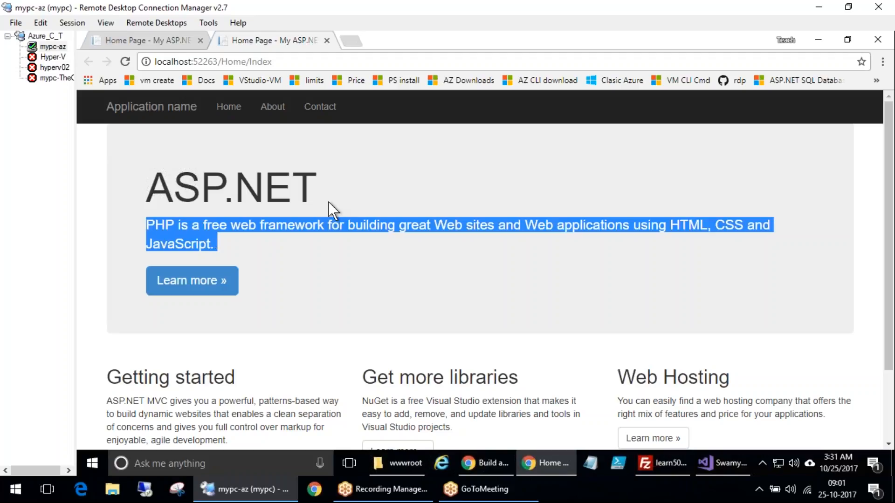
left_click(195, 40)
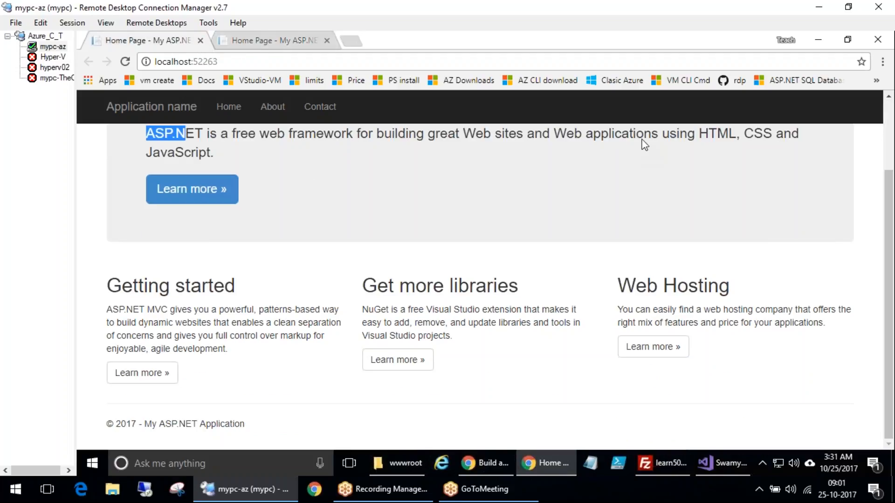
left_click(731, 470)
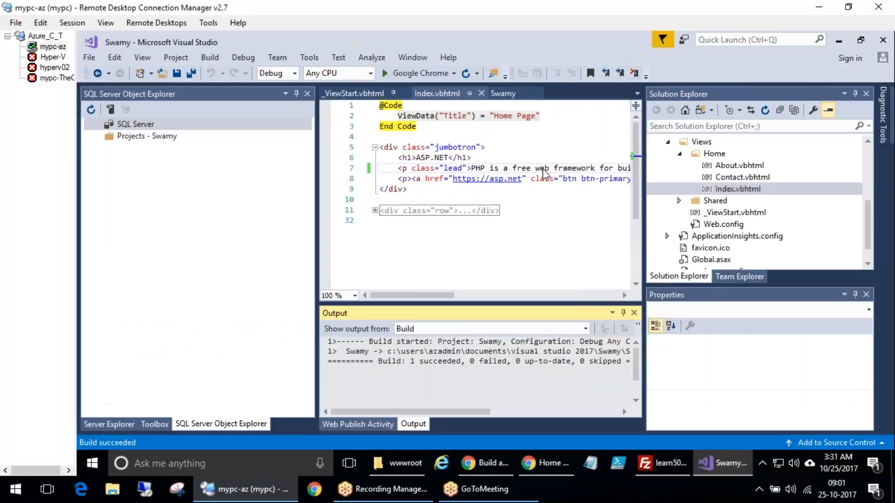
left_click(868, 160)
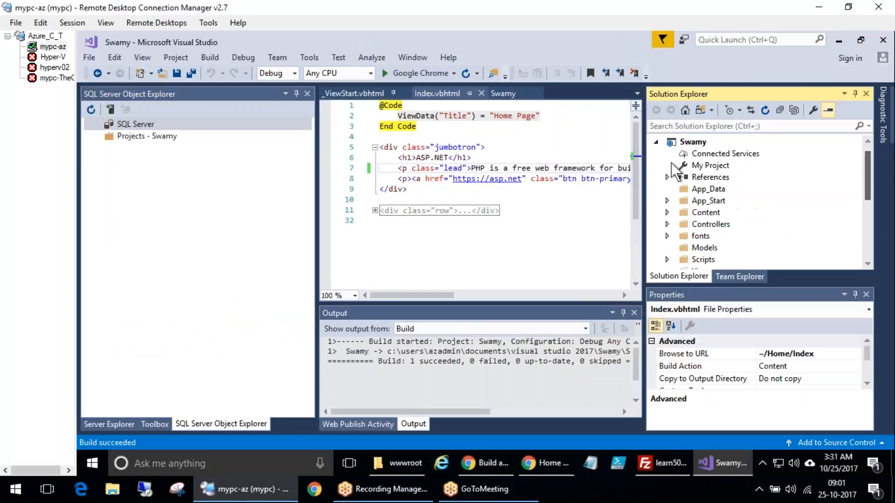
right_click(693, 143)
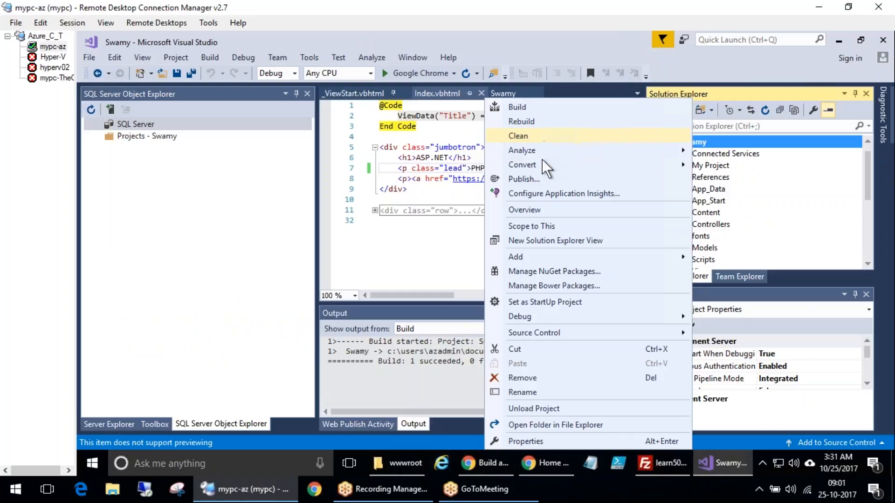
left_click(745, 166)
left_click(868, 144)
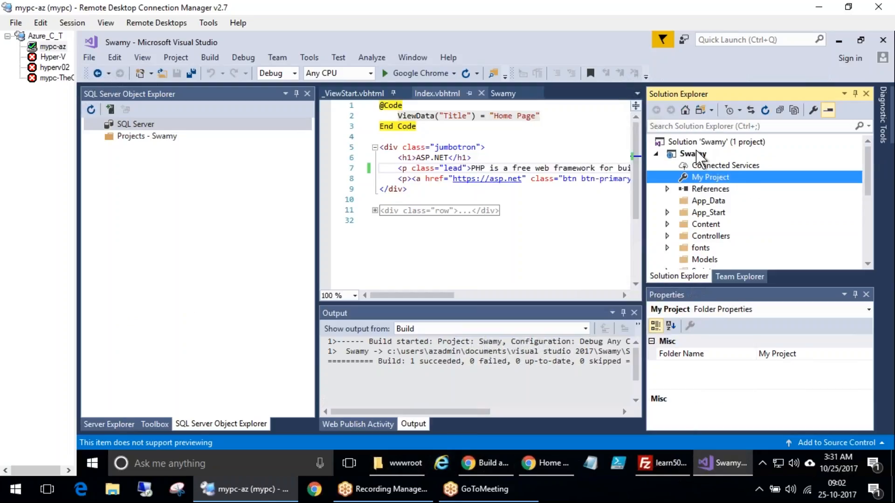
left_click(696, 144)
right_click(696, 145)
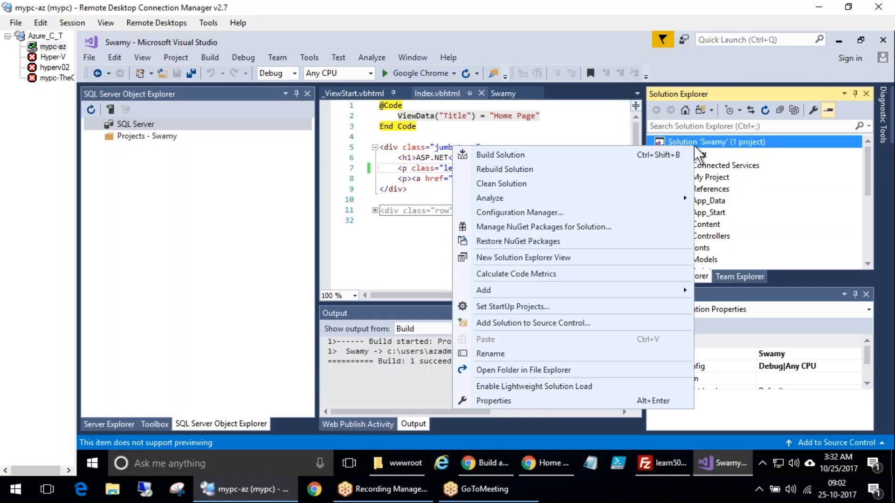
left_click(801, 169)
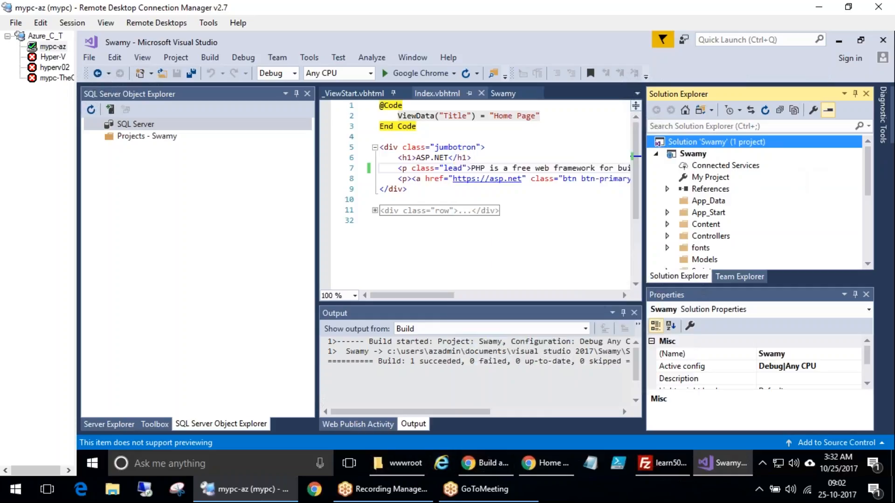
Close the aumneo.com error tab and return to the Create .NET app quickstart, scrolling up to its resource group section
left_click(487, 463)
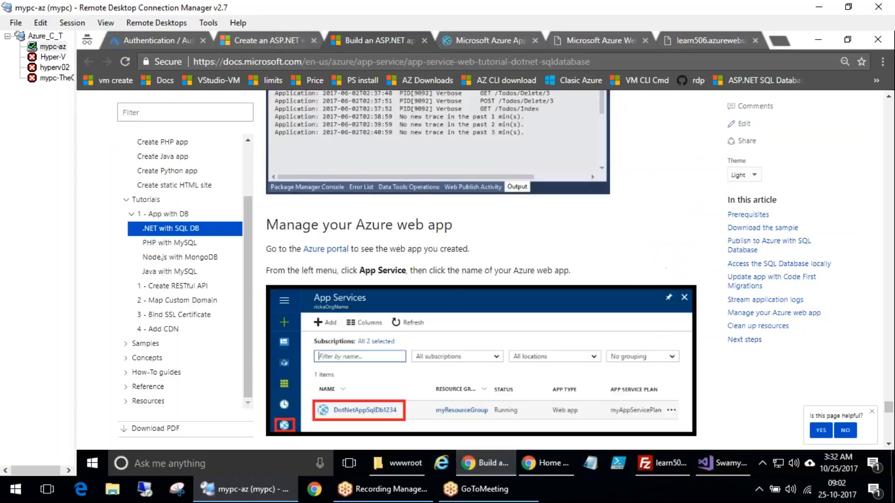
left_click(600, 39)
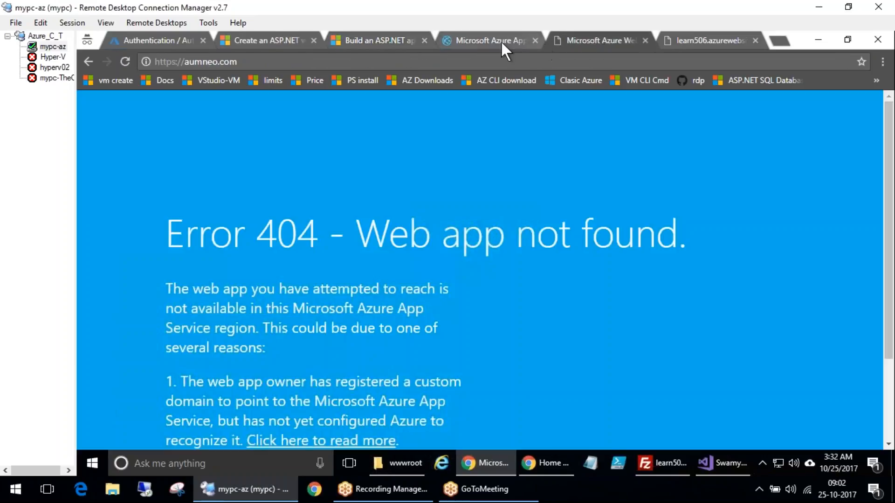
key("ctrl+w")
left_click(175, 40)
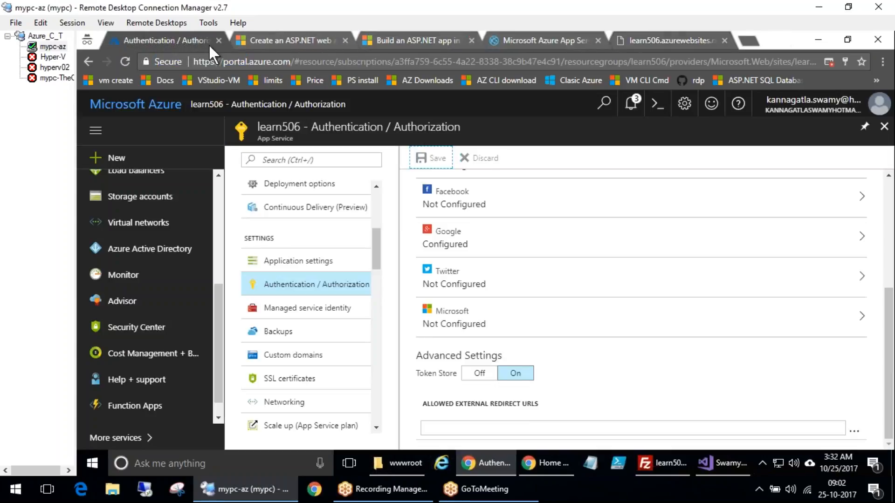
left_click(259, 37)
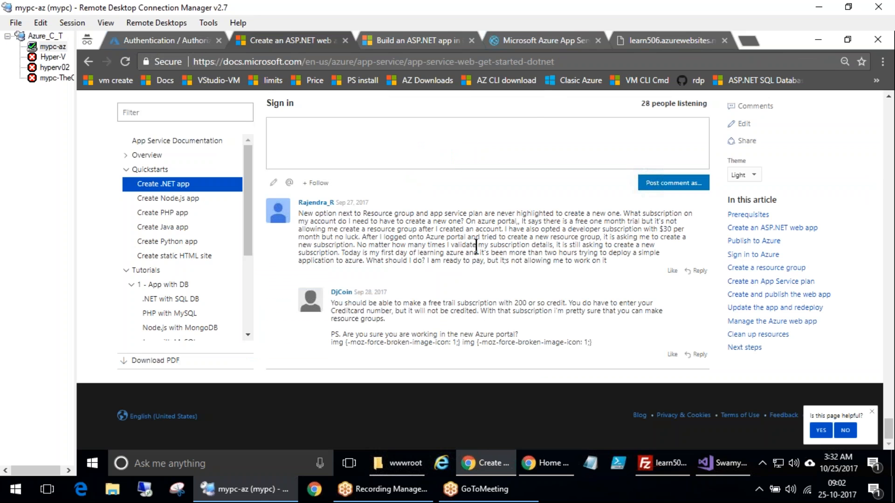
scroll(476, 247, "up", 15)
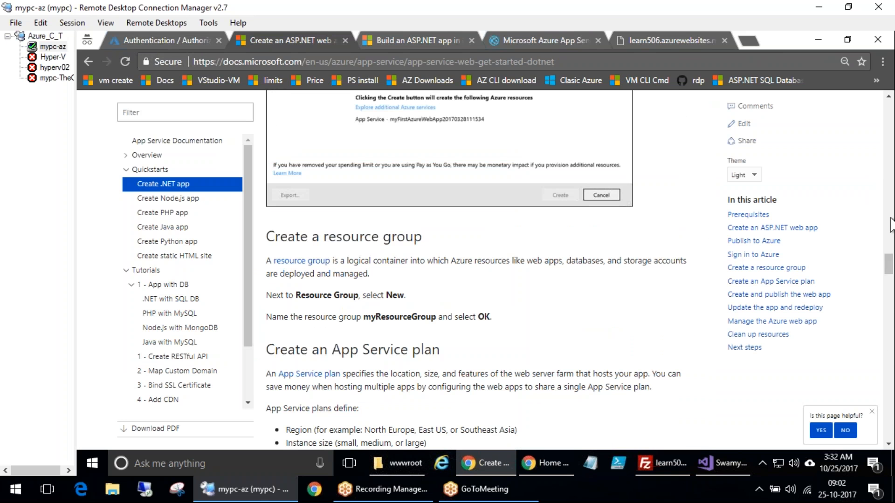
Read the quickstart's Create a resource group and Publish to Azure instructions
scroll(891, 223, "up", 15)
scroll(844, 181, "down", 12)
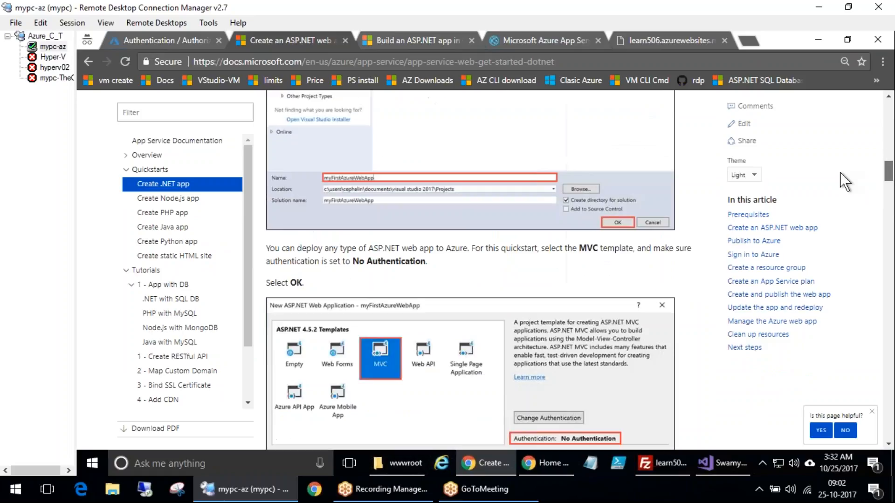
scroll(464, 233, "down", 12)
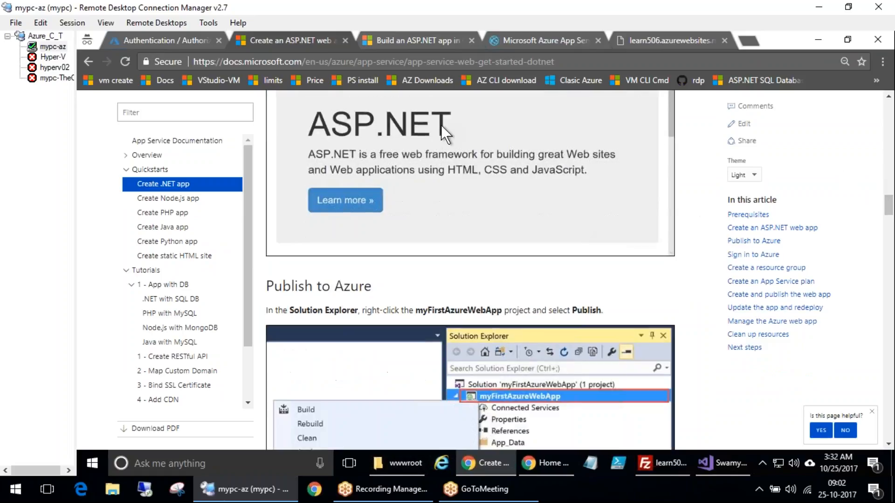
left_click(531, 180)
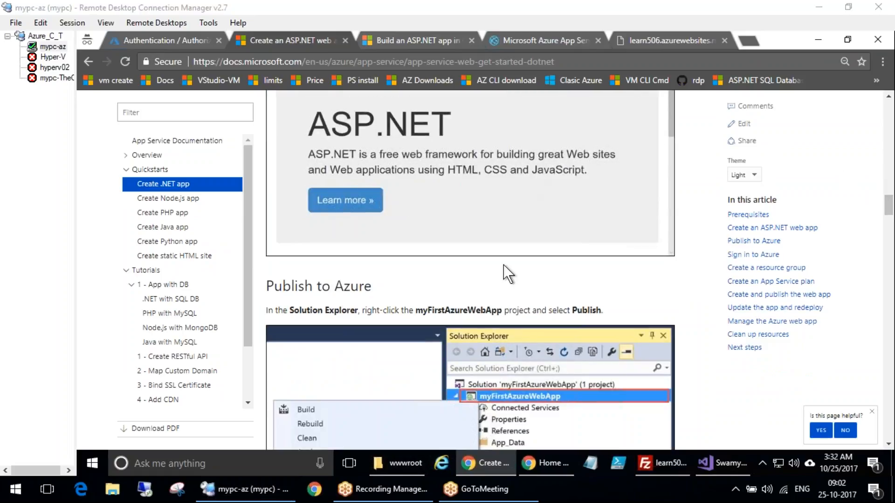
scroll(555, 259, "down", 4)
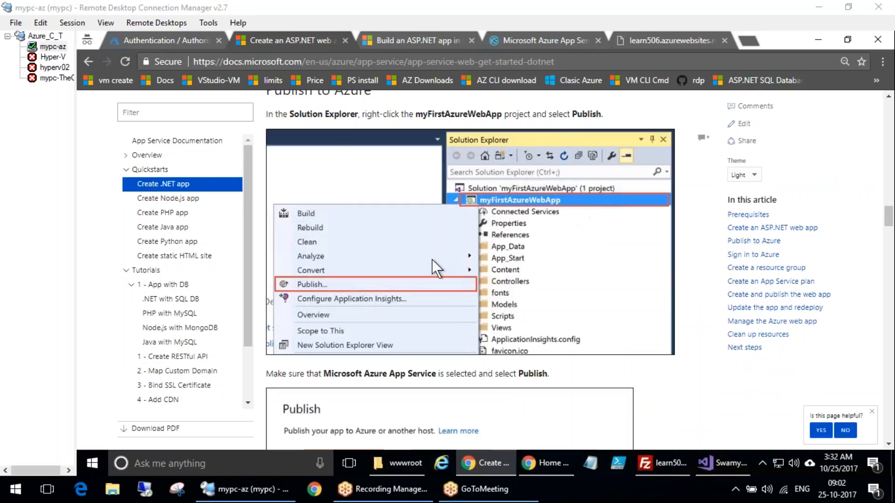
left_click(703, 456)
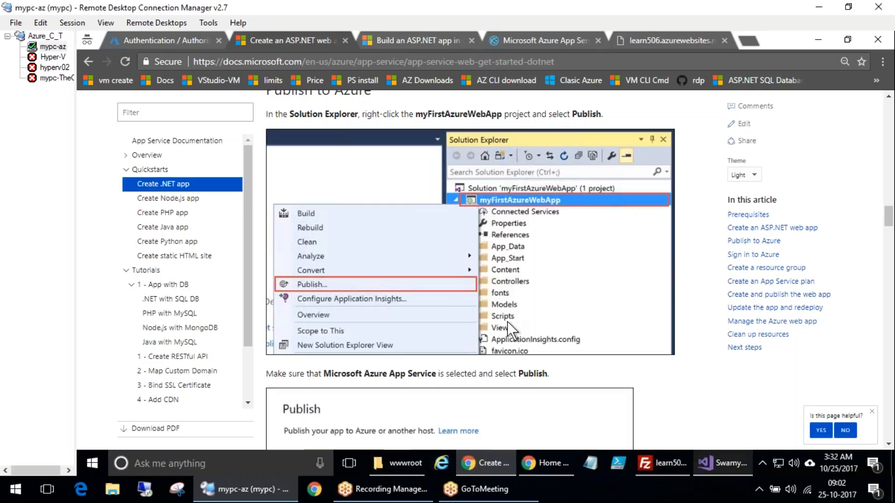
Switch to Visual Studio, open the Swamy project's Publish page and collapse the SQL Server Object Explorer pane
left_click(693, 154)
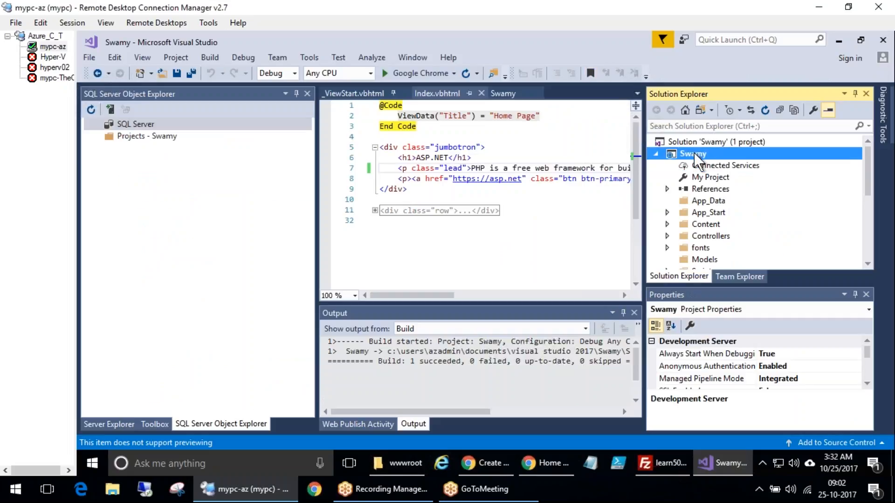
right_click(694, 153)
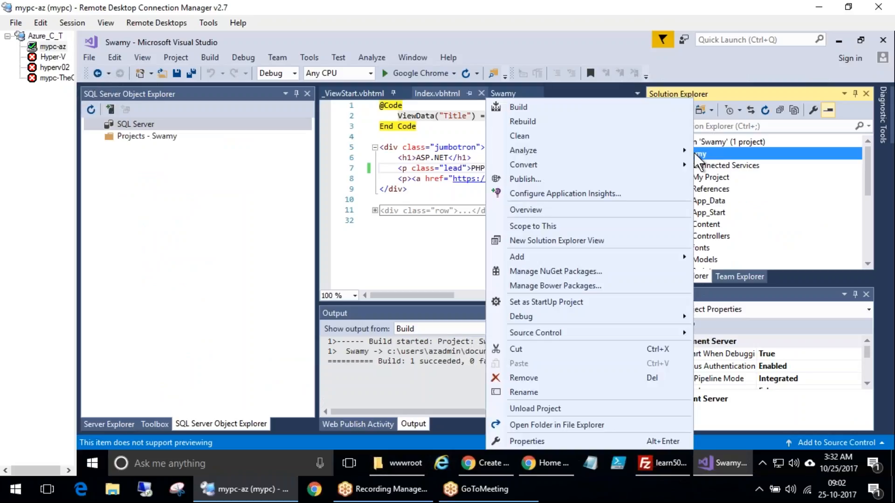
left_click(535, 181)
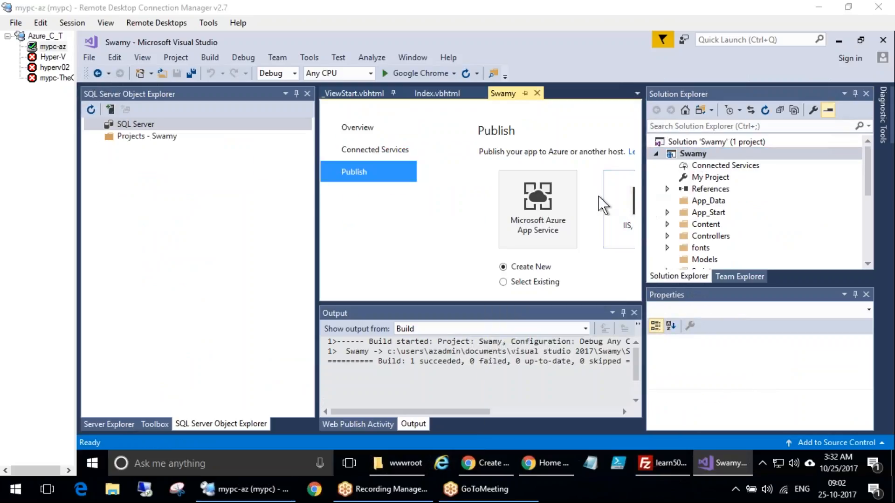
left_click(296, 92)
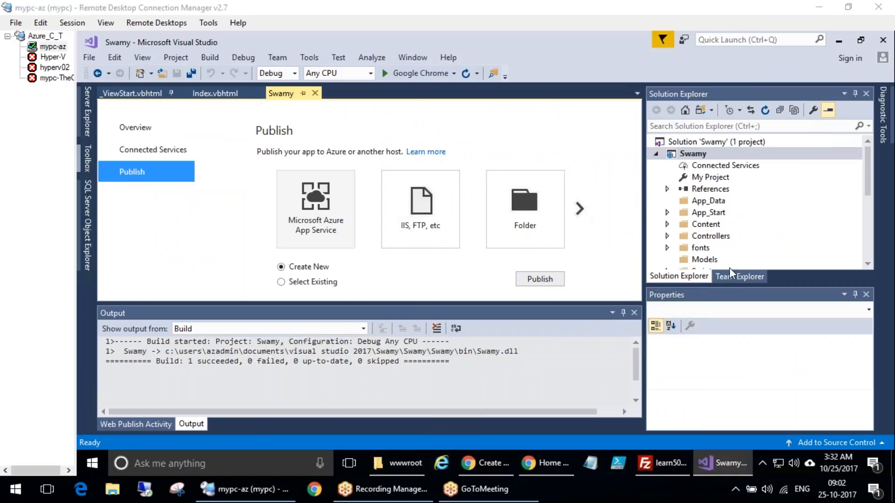
Publish to Microsoft Azure App Service with Create New selected
mouse_move(413, 160)
left_mouse_down()
mouse_move(388, 257)
mouse_move(417, 158)
mouse_move(467, 149)
mouse_move(476, 112)
mouse_move(483, 137)
mouse_move(494, 100)
mouse_move(490, 140)
left_mouse_up()
left_click_drag(545, 174, 569, 203)
mouse_move(315, 161)
left_mouse_down()
mouse_move(310, 245)
mouse_move(259, 140)
left_mouse_up()
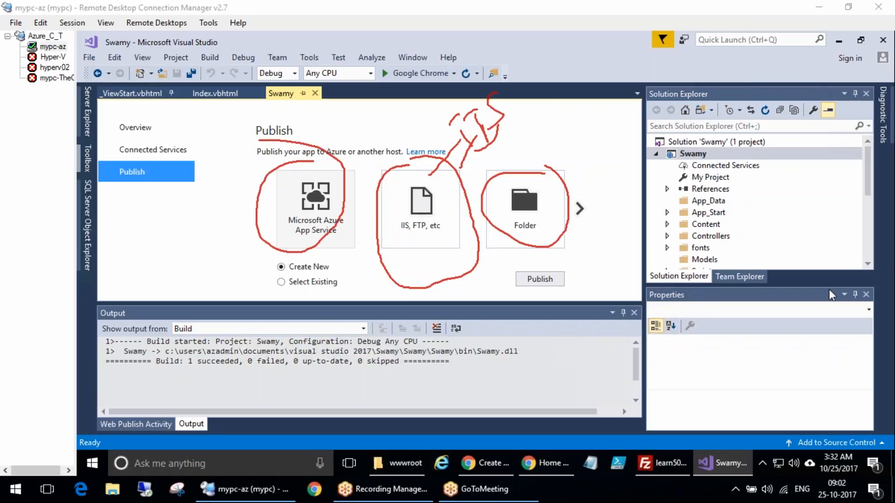
left_click(318, 207)
left_click(540, 278)
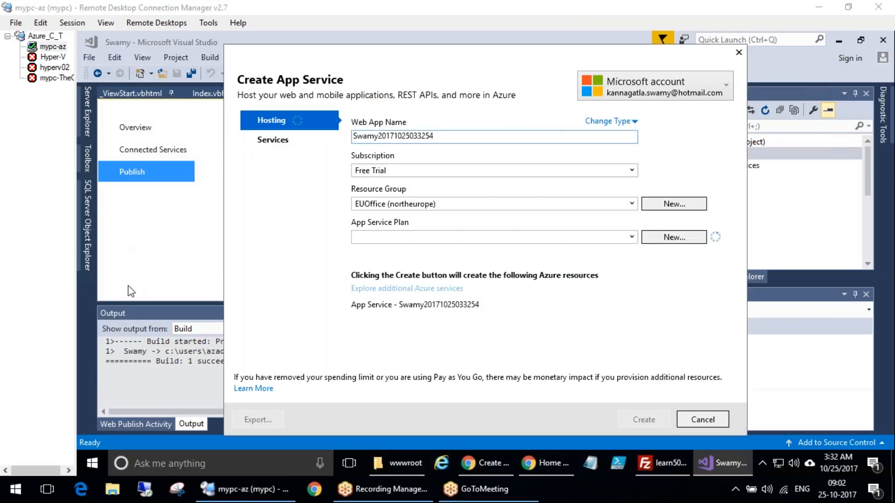
mouse_move(702, 73)
left_mouse_down()
mouse_move(664, 120)
mouse_move(720, 74)
mouse_move(695, 63)
left_mouse_up()
mouse_move(275, 371)
left_mouse_down()
mouse_move(290, 317)
mouse_move(333, 286)
mouse_move(338, 309)
left_mouse_up()
mouse_move(296, 267)
left_mouse_down()
mouse_move(280, 376)
mouse_move(308, 260)
left_mouse_up()
mouse_move(690, 171)
left_mouse_down()
mouse_move(702, 174)
mouse_move(708, 88)
mouse_move(745, 105)
left_mouse_up()
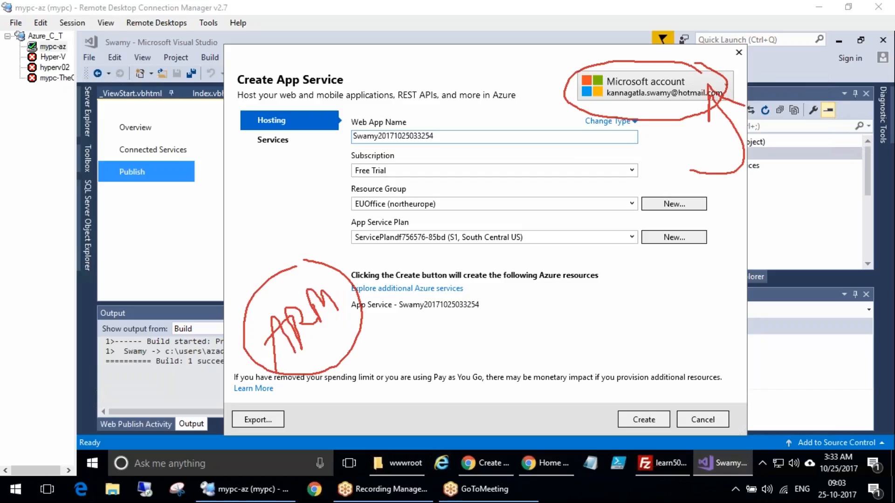
key("Escape")
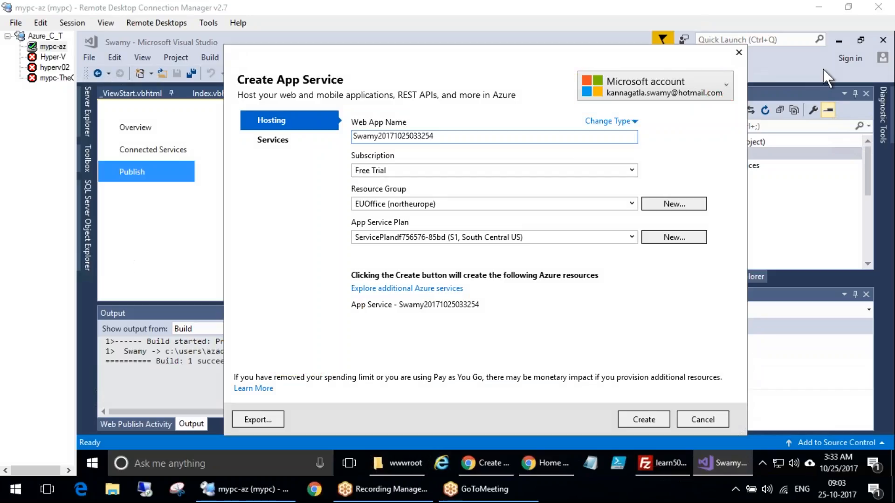
left_click(727, 85)
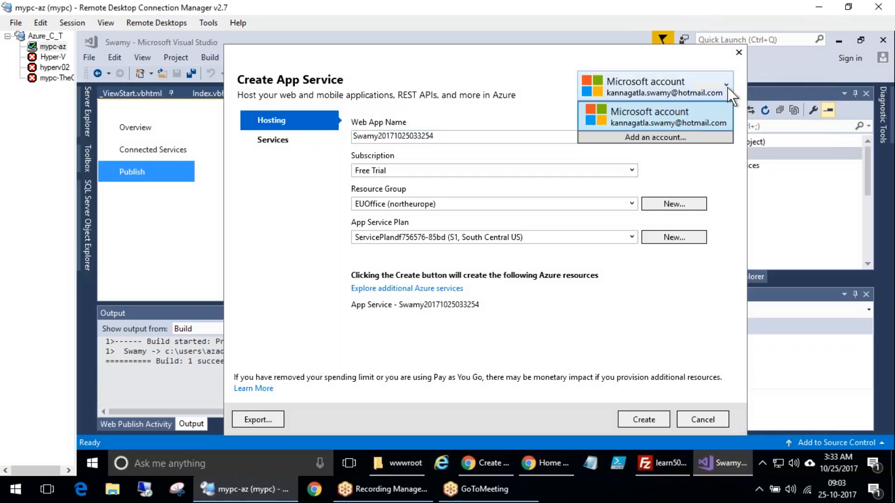
left_click(670, 135)
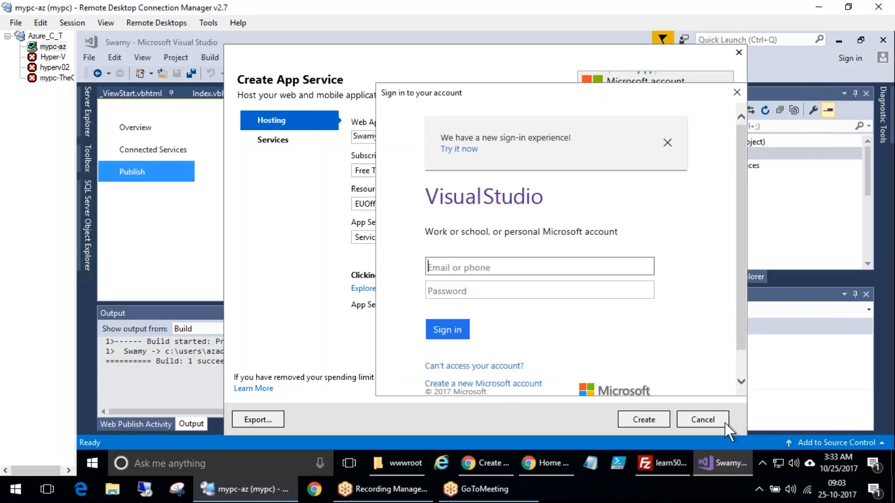
left_click(733, 89)
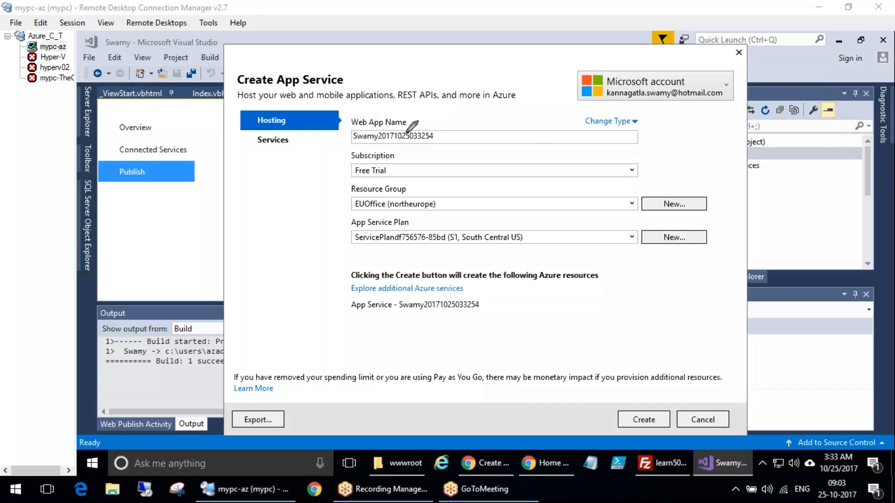
mouse_move(453, 118)
left_mouse_down()
mouse_move(346, 124)
mouse_move(449, 139)
mouse_move(450, 116)
mouse_move(520, 107)
left_mouse_up()
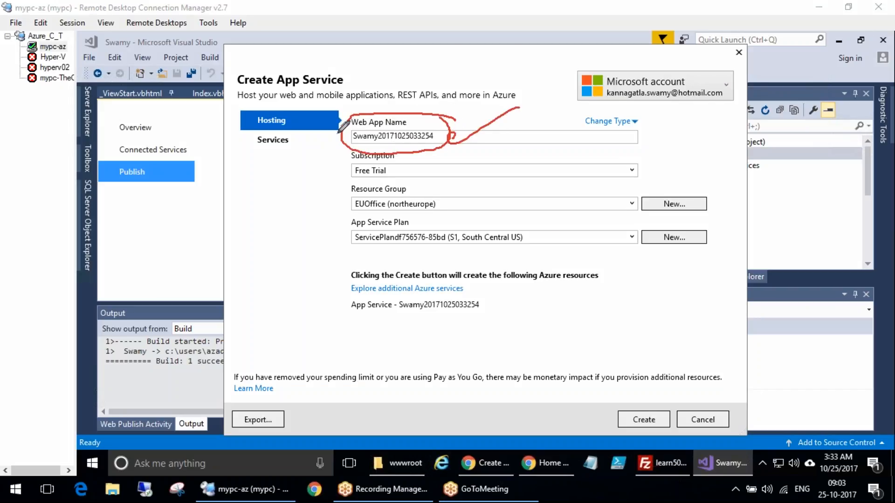
left_click_drag(255, 284, 350, 137)
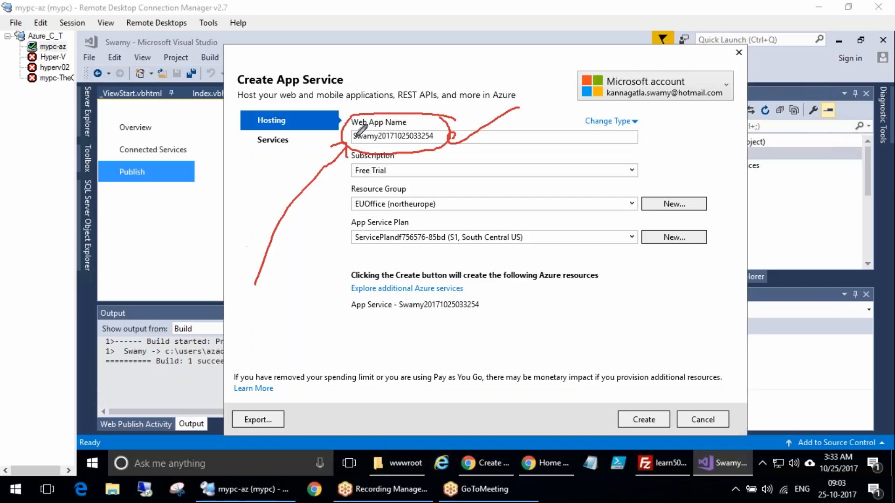
key("Escape")
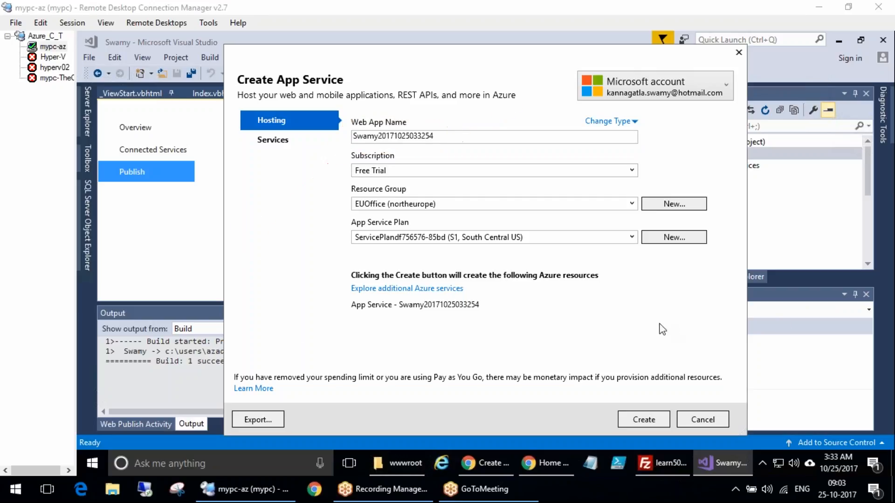
Set the Web App Name to learn507
left_click(434, 136)
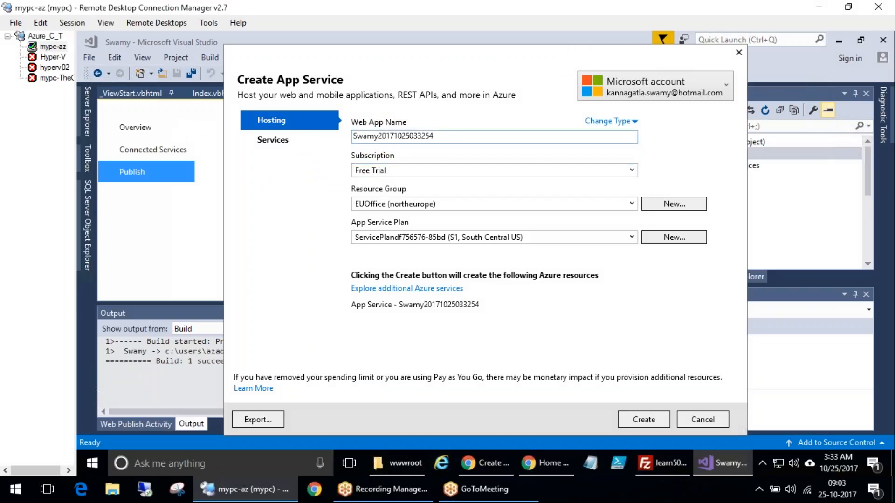
key("ctrl+a")
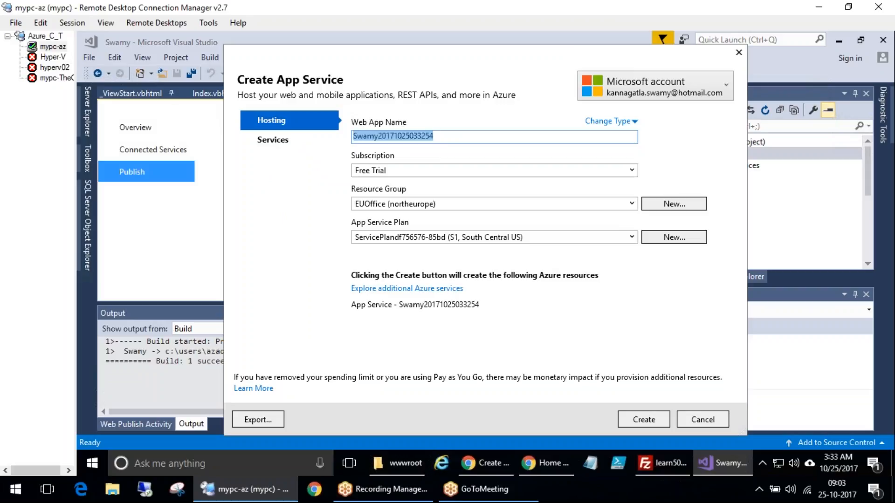
type("learn507")
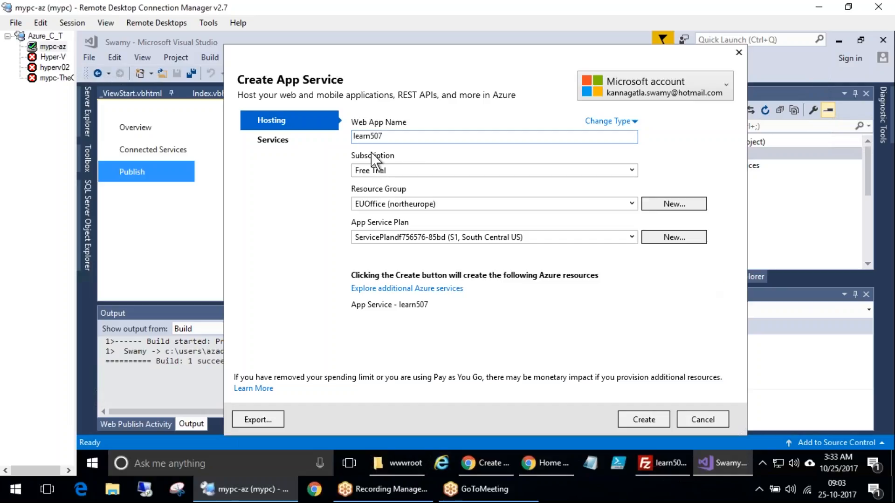
mouse_move(404, 138)
left_mouse_down()
mouse_move(432, 168)
mouse_move(401, 136)
left_mouse_up()
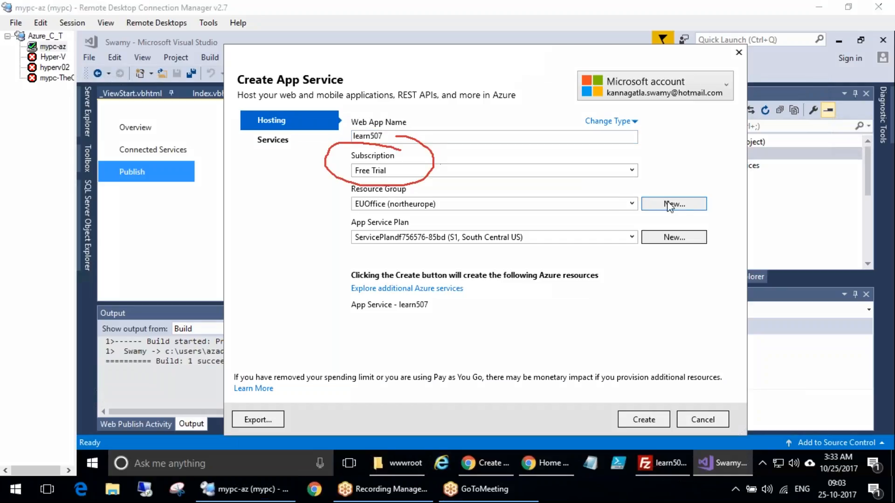
Keep the Free Trial subscription and review the existing resource groups
left_click(632, 171)
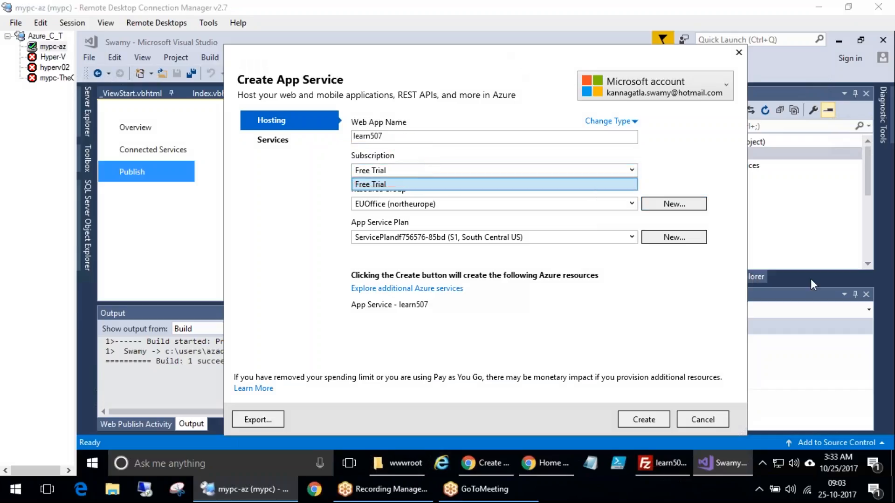
left_click(355, 225)
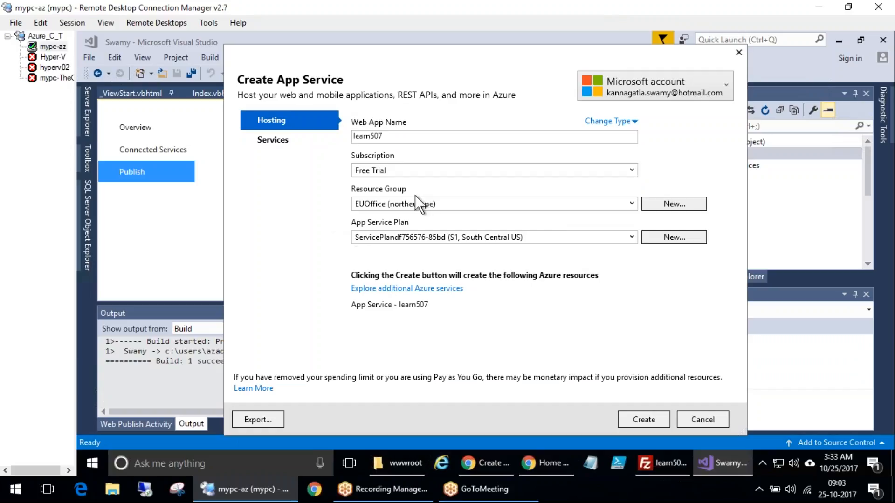
left_click(631, 203)
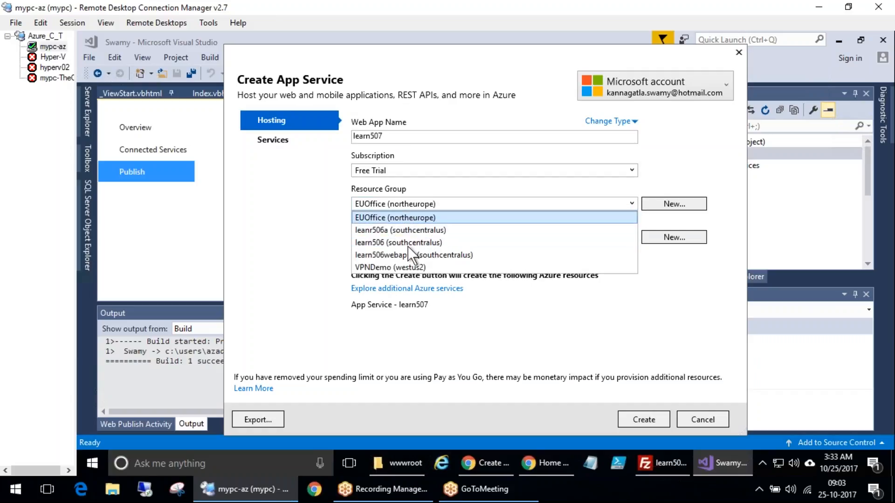
mouse_move(413, 183)
left_mouse_down()
mouse_move(317, 242)
mouse_move(359, 184)
left_mouse_up()
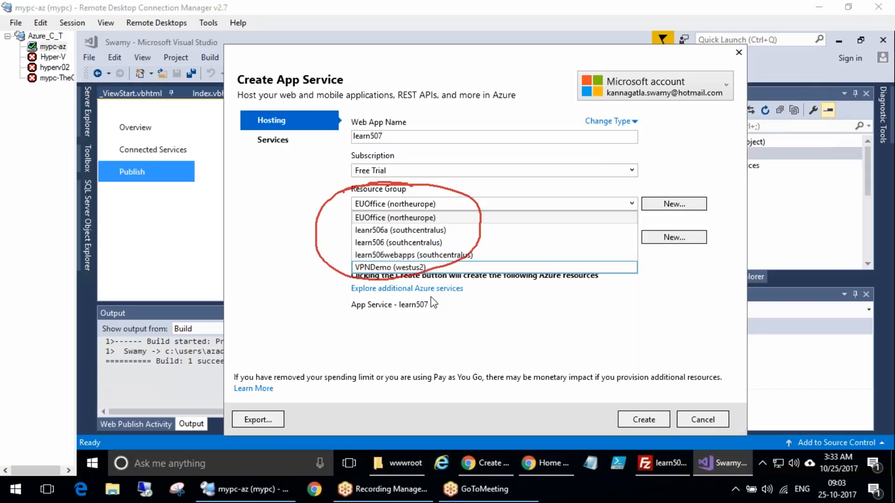
mouse_move(652, 191)
left_mouse_down()
mouse_move(692, 178)
mouse_move(729, 187)
left_mouse_up()
left_click(173, 393)
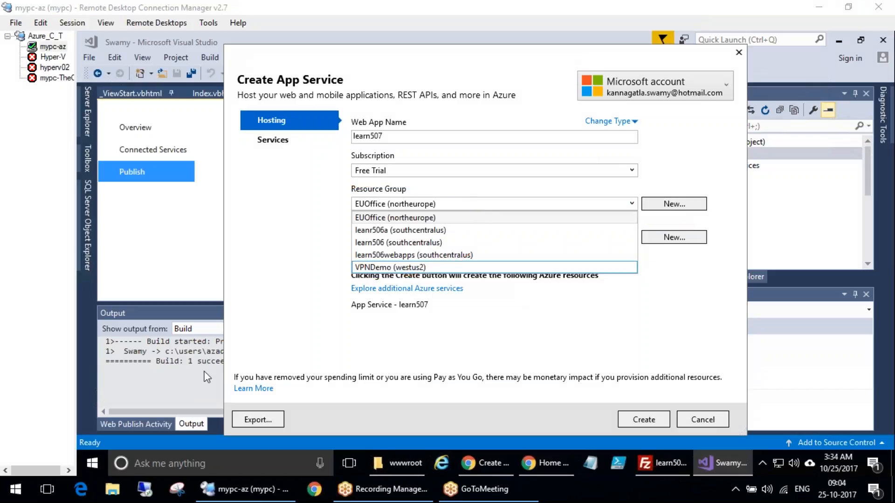
Create a new resource group named Learn507RG
left_click(680, 203)
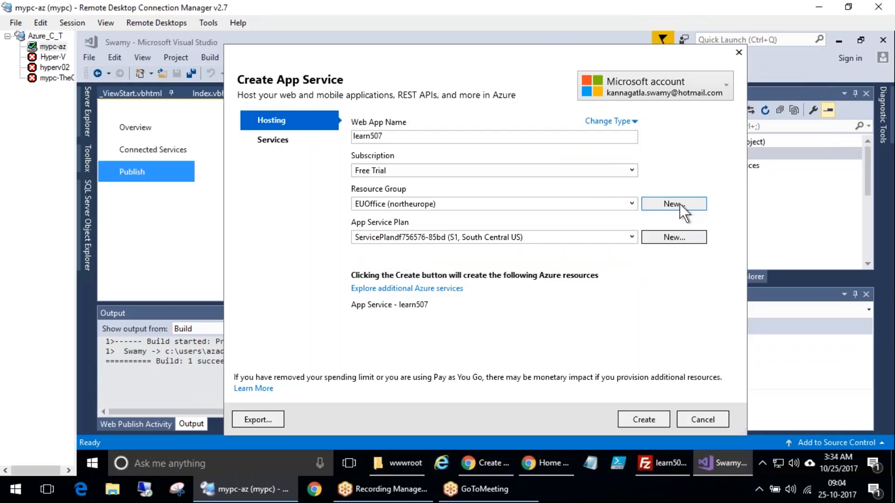
left_click(680, 203)
type("Learn507RG")
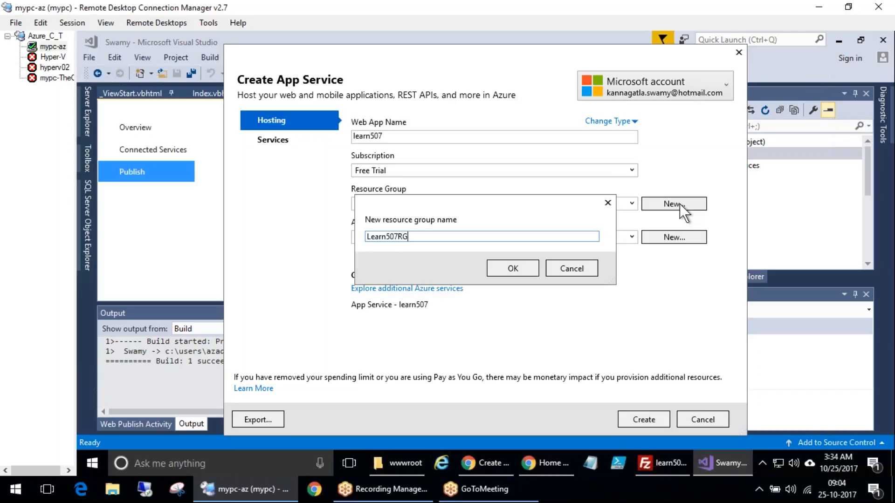
left_click(513, 268)
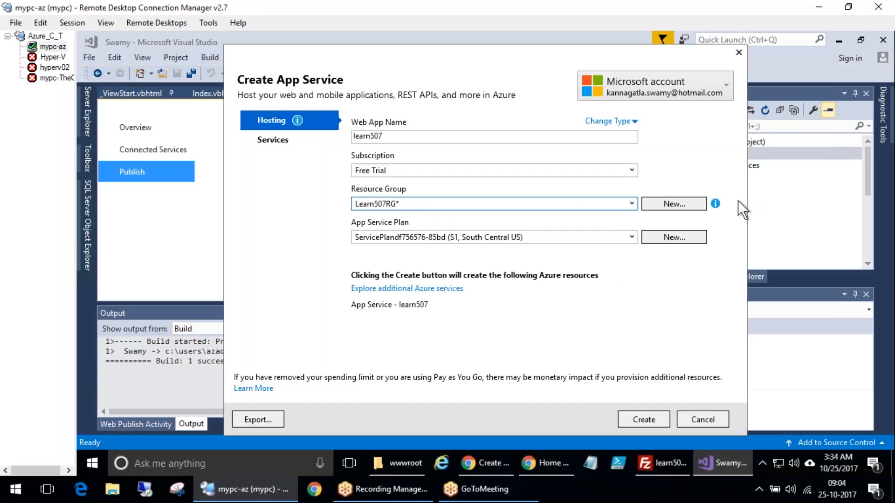
Examine the App Service Plan selection
mouse_move(717, 201)
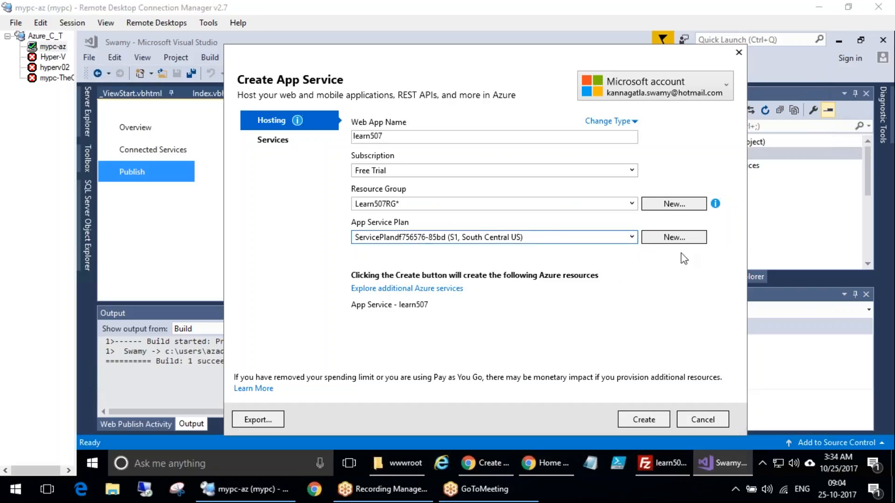
left_click_drag(406, 219, 411, 244)
left_click_drag(343, 234, 258, 236)
left_click_drag(406, 245, 379, 326)
left_click_drag(362, 246, 336, 328)
mouse_move(244, 231)
left_mouse_down()
mouse_move(251, 264)
mouse_move(240, 224)
left_mouse_up()
left_click_drag(320, 315, 309, 309)
left_click_drag(401, 311, 407, 334)
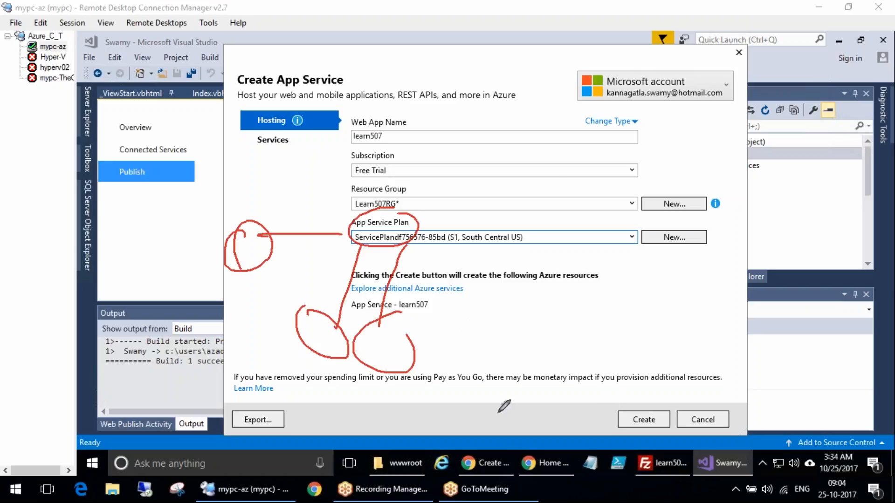
mouse_move(531, 233)
left_mouse_down()
mouse_move(353, 228)
mouse_move(450, 264)
mouse_move(524, 246)
left_mouse_up()
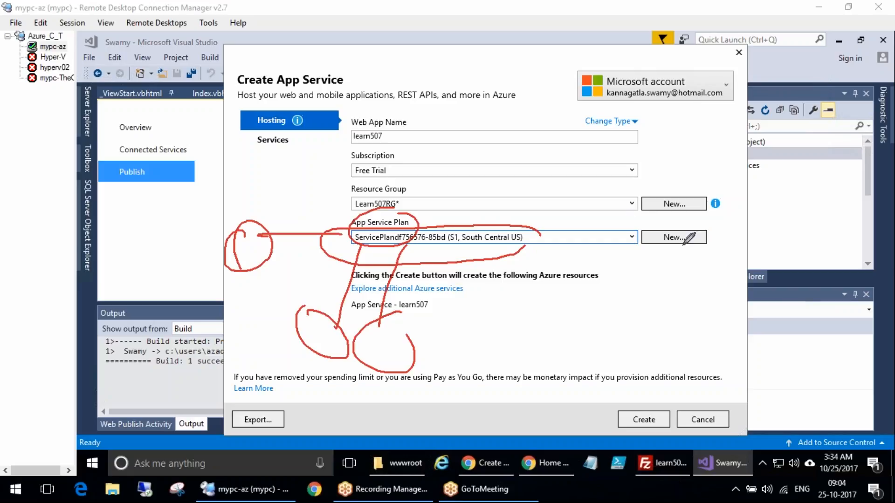
mouse_move(697, 221)
left_mouse_down()
mouse_move(730, 247)
mouse_move(694, 270)
mouse_move(757, 250)
left_mouse_up()
key("Escape")
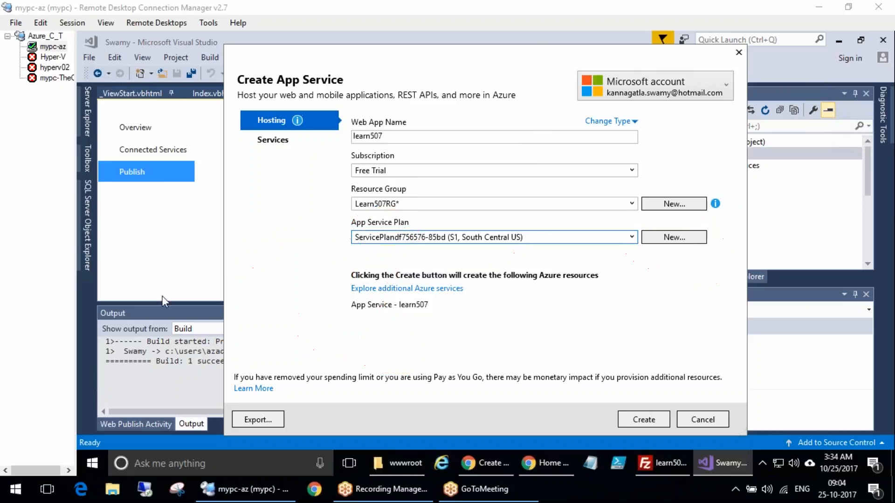
Configure a new App Service Plan named learn507Plan in West US 2 with size S1 (1 core, 1.75 GB RAM)
left_click(663, 237)
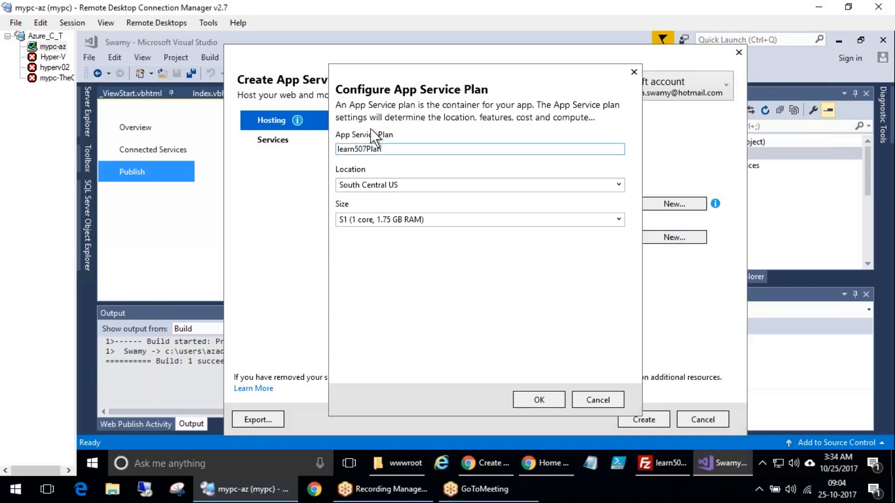
left_click_drag(420, 150, 279, 150)
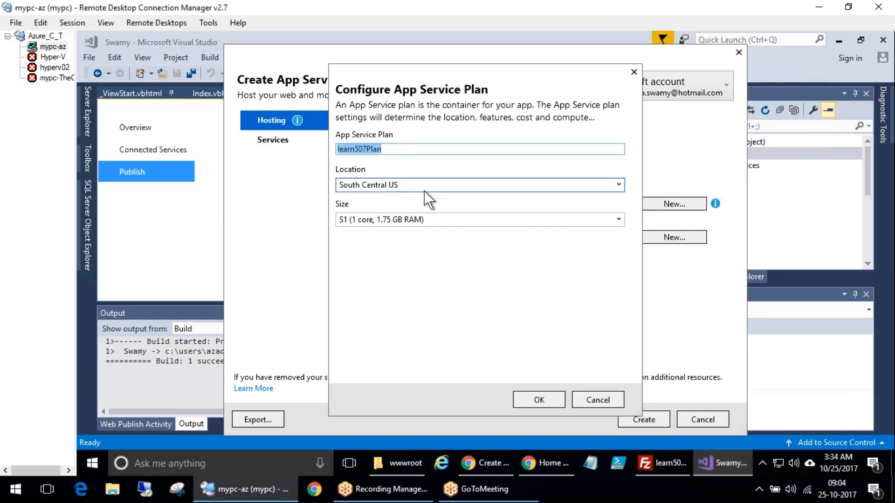
left_click(468, 185)
left_click_drag(619, 252, 446, 345)
left_click(352, 324)
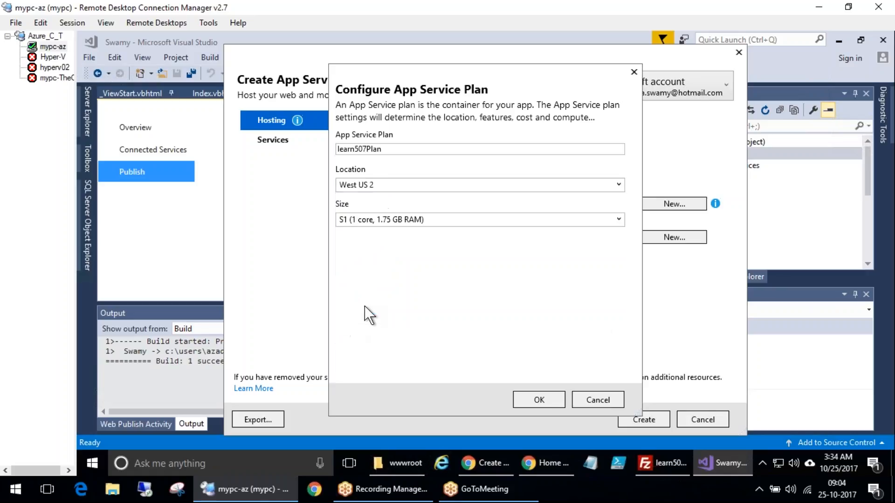
left_click(547, 219)
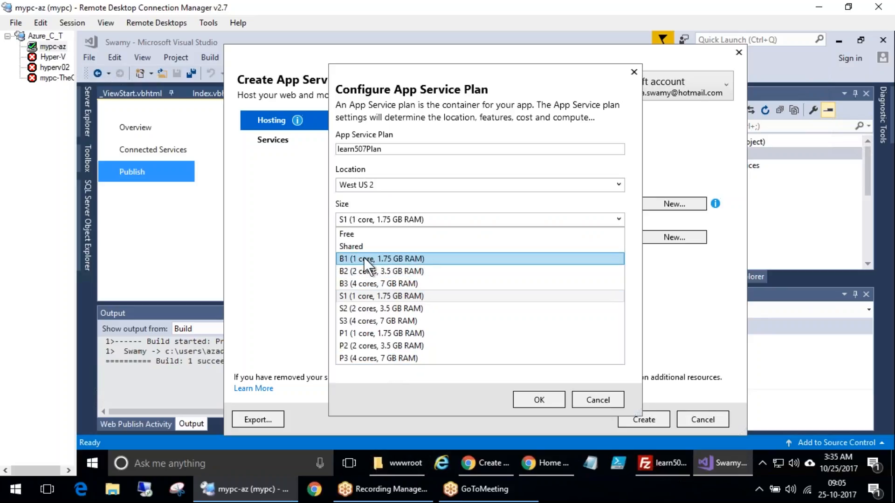
left_click(370, 296)
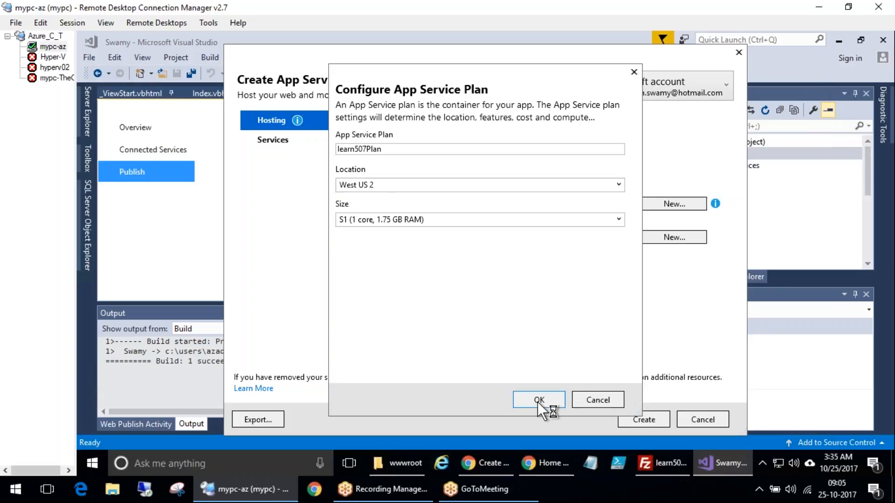
mouse_move(370, 276)
left_mouse_down()
mouse_move(364, 306)
mouse_move(402, 289)
left_mouse_up()
mouse_move(370, 270)
left_mouse_down()
mouse_move(388, 306)
mouse_move(349, 259)
left_mouse_up()
left_click_drag(411, 239, 416, 335)
mouse_move(463, 239)
left_mouse_down()
mouse_move(455, 281)
mouse_move(486, 267)
mouse_move(487, 288)
left_mouse_up()
left_click_drag(466, 215, 451, 224)
mouse_move(312, 260)
left_mouse_down()
mouse_move(431, 202)
mouse_move(522, 325)
left_mouse_up()
mouse_move(306, 256)
left_mouse_down()
mouse_move(329, 289)
mouse_move(616, 303)
left_mouse_up()
left_click_drag(615, 304, 589, 263)
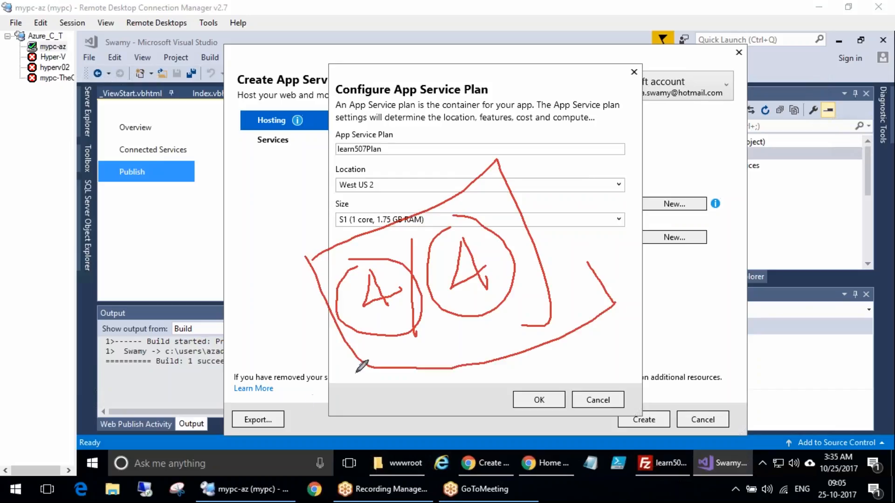
key("Escape")
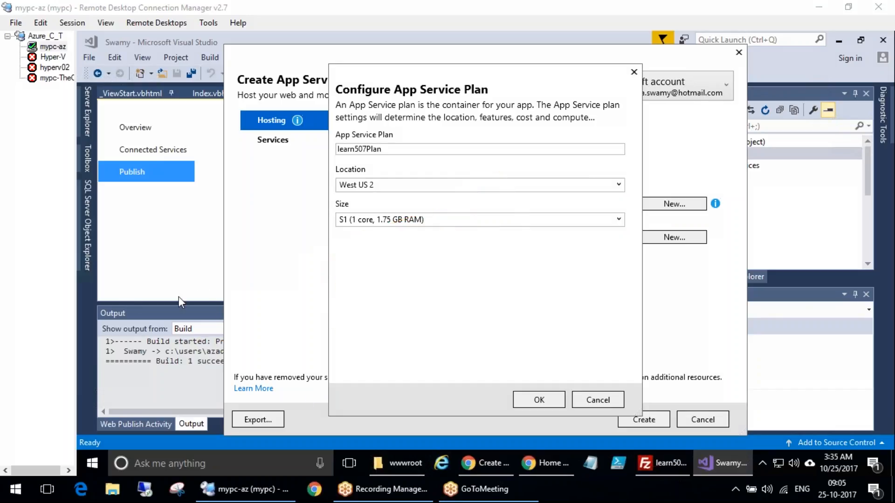
Confirm the new App Service Plan and create the learn507 App Service to start deploying
left_click(541, 400)
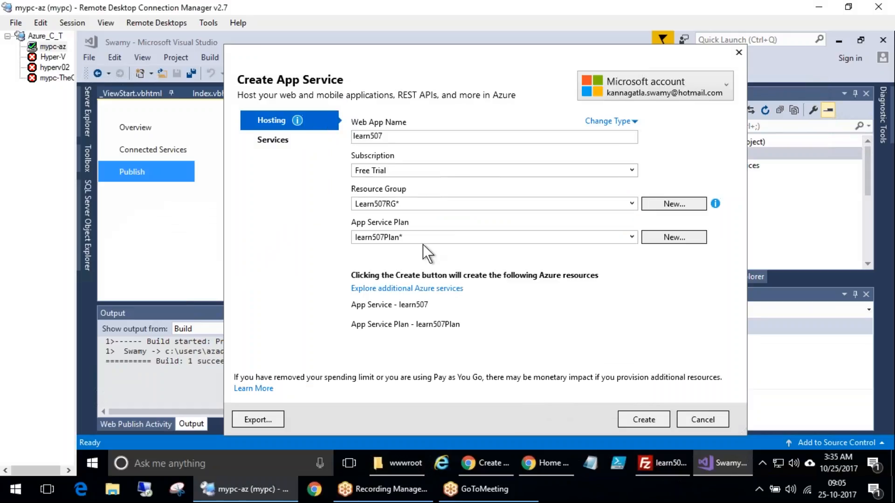
left_click(642, 428)
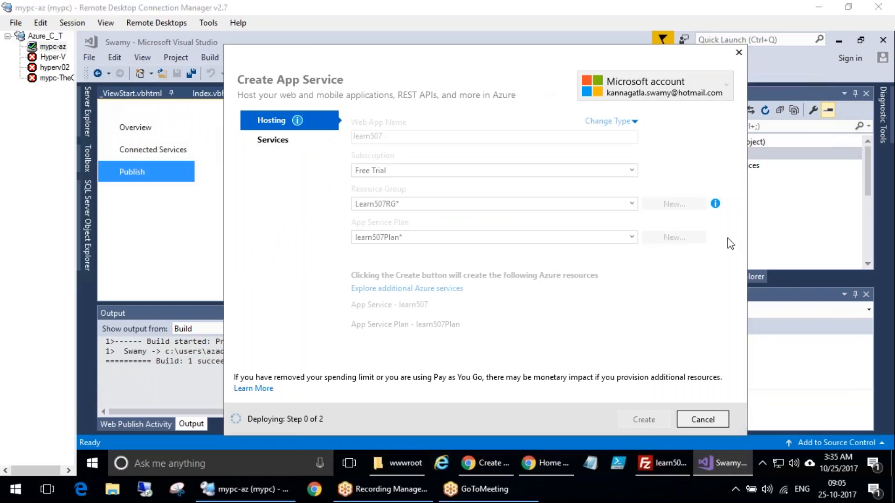
mouse_move(309, 132)
left_mouse_down()
mouse_move(294, 238)
mouse_move(364, 196)
mouse_move(379, 219)
left_mouse_up()
mouse_move(440, 207)
left_mouse_down()
mouse_move(455, 257)
mouse_move(523, 246)
left_mouse_up()
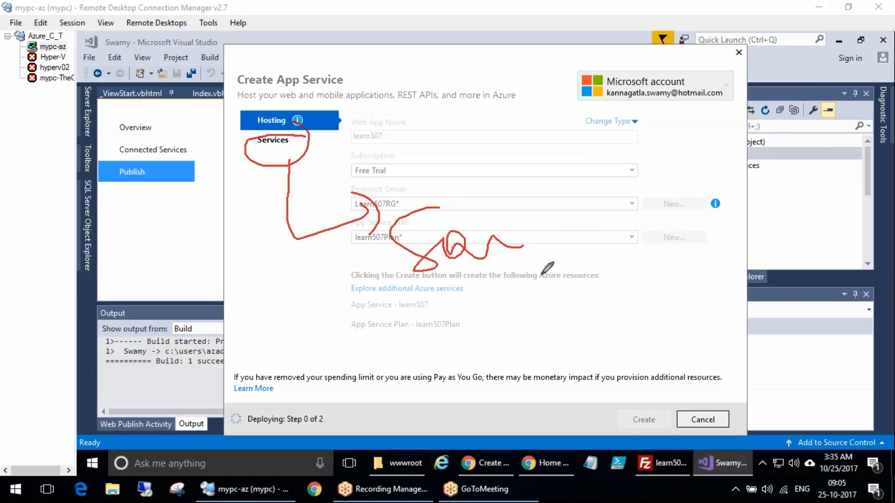
mouse_move(88, 392)
left_mouse_down()
mouse_move(231, 260)
mouse_move(269, 167)
mouse_move(300, 178)
left_mouse_up()
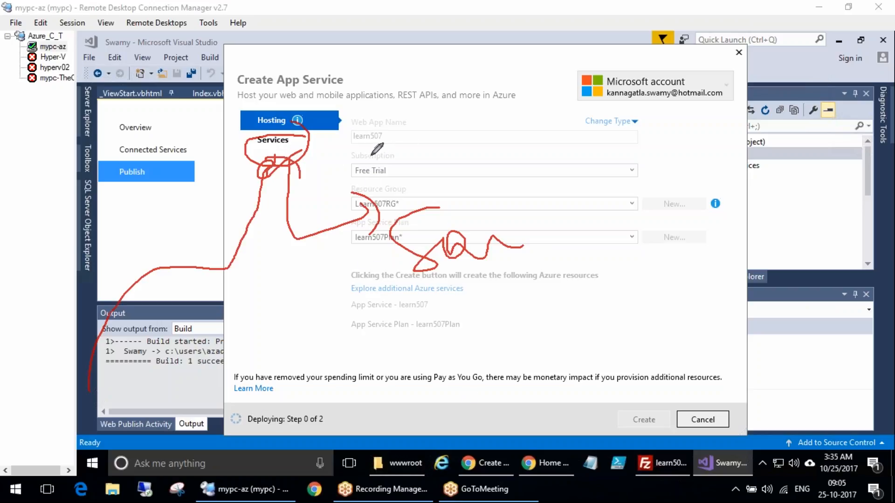
mouse_move(368, 111)
left_mouse_down()
mouse_move(410, 96)
mouse_move(449, 119)
left_mouse_up()
left_click_drag(451, 56, 455, 93)
mouse_move(438, 25)
left_mouse_down()
mouse_move(535, 136)
mouse_move(454, 36)
left_mouse_up()
left_click_drag(342, 365, 405, 380)
left_click_drag(408, 336, 431, 371)
mouse_move(470, 315)
left_mouse_down()
mouse_move(457, 361)
mouse_move(502, 350)
left_mouse_up()
left_click_drag(470, 317, 487, 387)
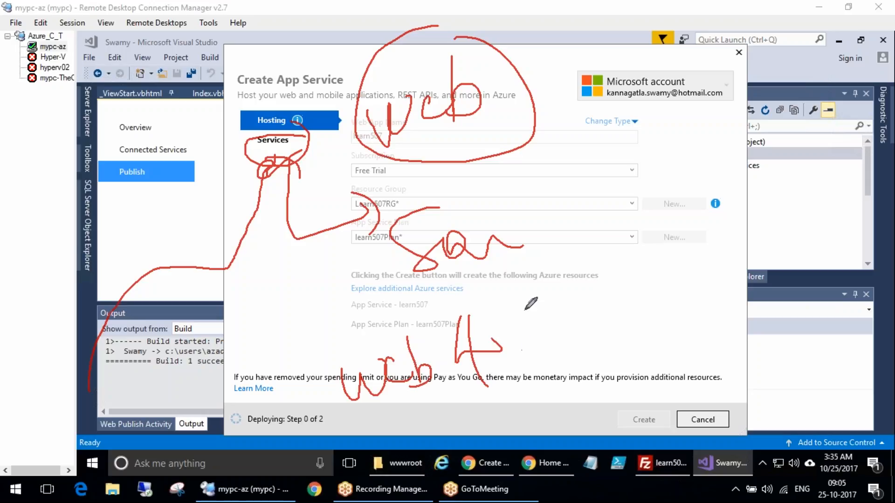
left_click_drag(523, 289, 550, 352)
left_click_drag(565, 264, 586, 333)
left_click_drag(563, 233, 586, 251)
mouse_move(443, 307)
left_mouse_down()
mouse_move(375, 420)
mouse_move(435, 324)
left_mouse_up()
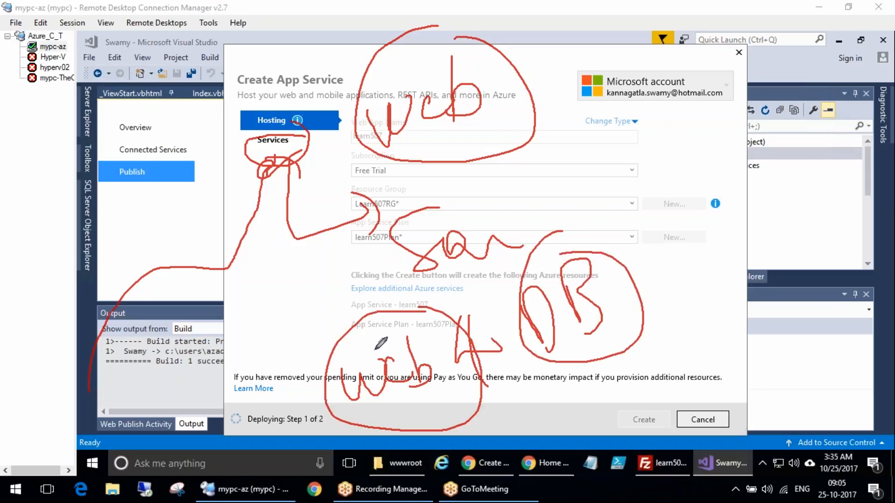
mouse_move(268, 322)
left_mouse_down()
mouse_move(284, 306)
mouse_move(310, 354)
left_mouse_up()
left_click_drag(311, 336, 293, 368)
left_click_drag(317, 305, 334, 345)
mouse_move(313, 299)
left_mouse_down()
mouse_move(329, 283)
mouse_move(343, 296)
mouse_move(334, 352)
left_mouse_up()
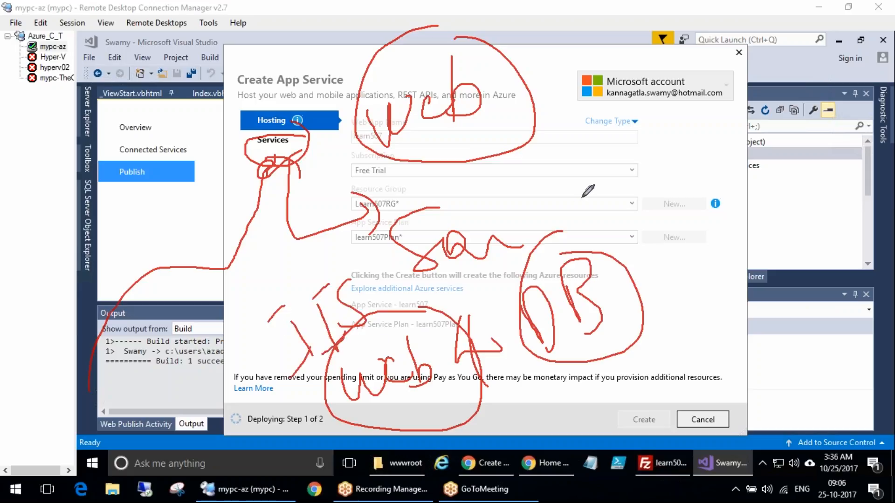
left_click_drag(559, 198, 555, 232)
left_click_drag(602, 205, 595, 223)
mouse_move(614, 192)
left_mouse_down()
mouse_move(627, 220)
mouse_move(637, 206)
mouse_move(590, 238)
mouse_move(606, 229)
left_mouse_up()
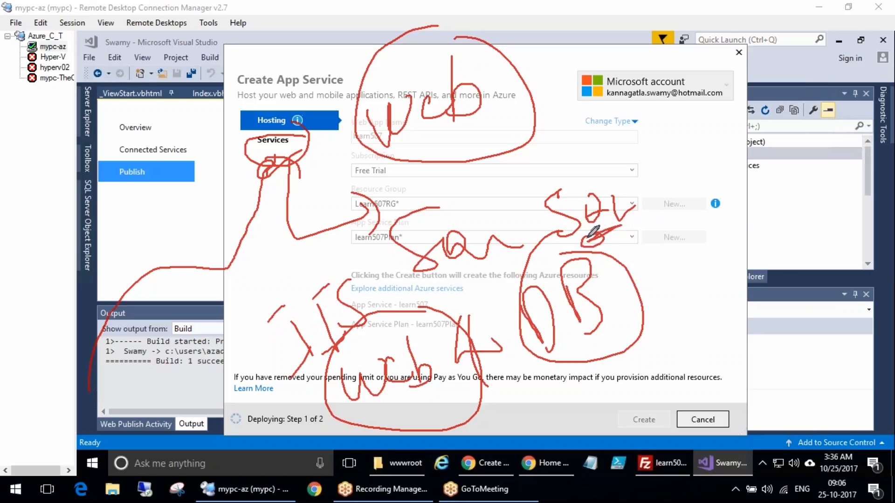
mouse_move(290, 404)
left_mouse_down()
mouse_move(339, 358)
mouse_move(477, 291)
left_mouse_up()
left_click_drag(536, 277, 589, 242)
key("Escape")
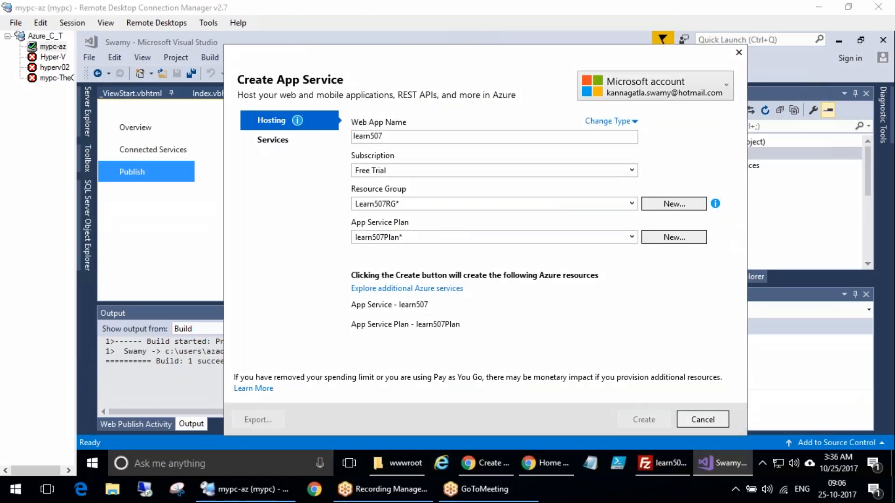
left_click_drag(279, 307, 124, 379)
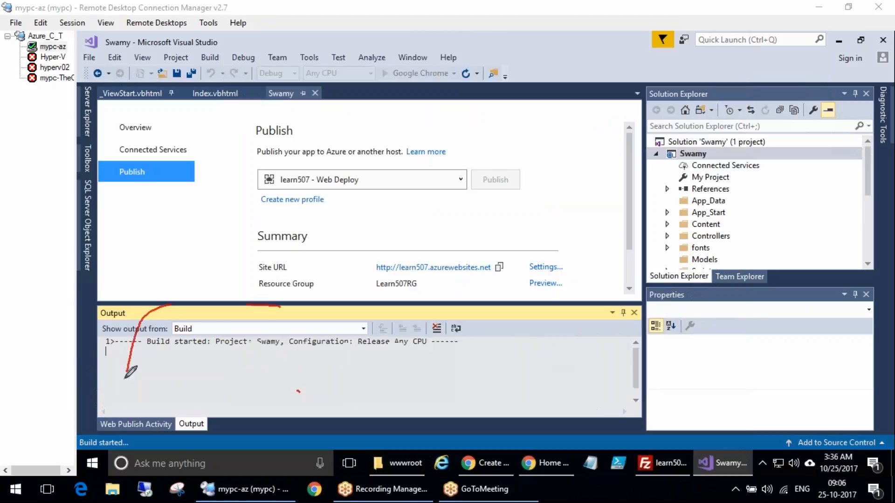
mouse_move(182, 292)
left_mouse_down()
mouse_move(543, 316)
mouse_move(151, 275)
left_mouse_up()
key("Escape")
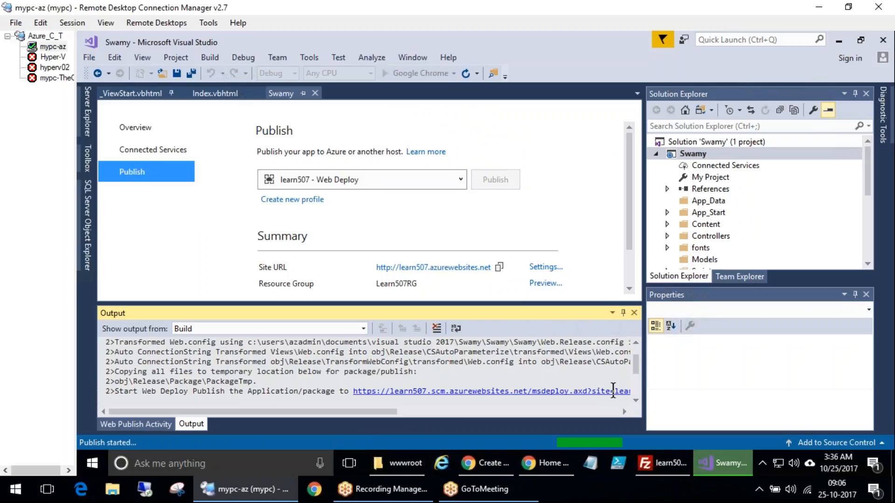
Check the web deploy publish output and open learn507.azurewebsites.net in the browser
left_click_drag(138, 391, 302, 392)
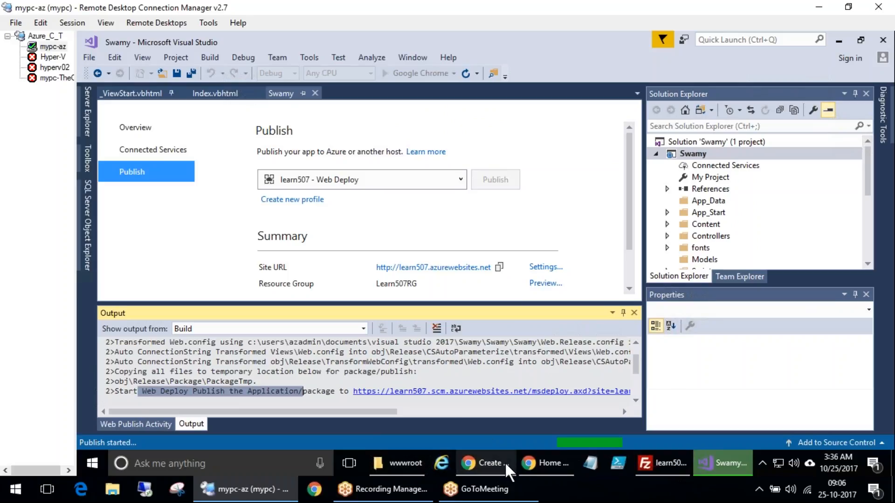
mouse_move(505, 463)
left_click(550, 457)
left_click(493, 463)
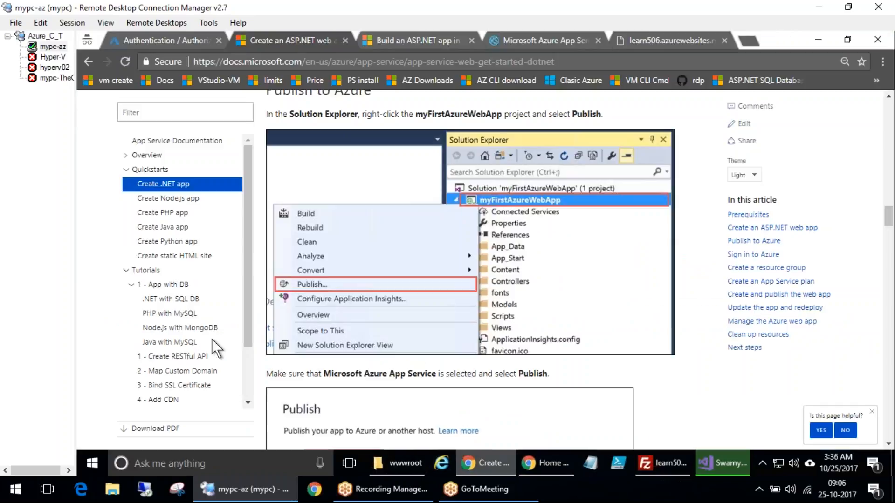
left_click(167, 41)
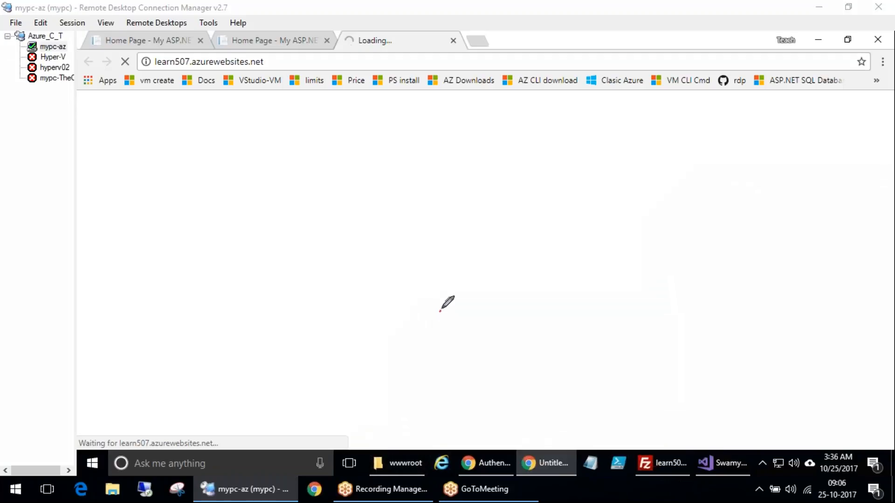
left_click_drag(441, 309, 523, 293)
mouse_move(410, 265)
left_mouse_down()
mouse_move(406, 237)
mouse_move(529, 229)
left_mouse_up()
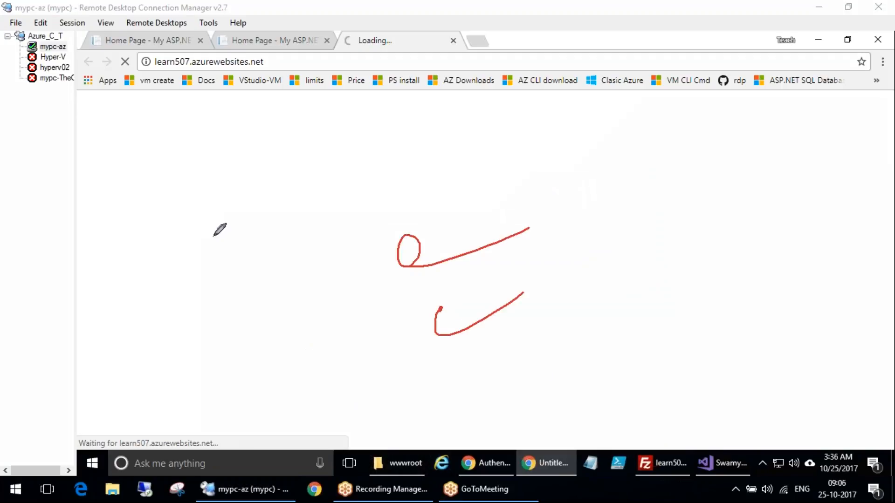
mouse_move(134, 141)
left_mouse_down()
mouse_move(146, 156)
mouse_move(198, 120)
mouse_move(226, 120)
left_mouse_up()
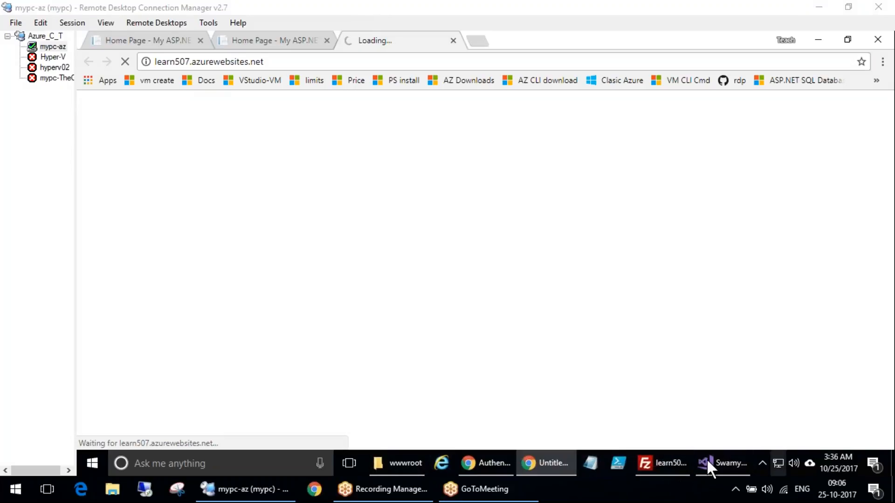
In the Azure portal, open the Learn507RG resource group to examine the resources it contains
left_click(489, 462)
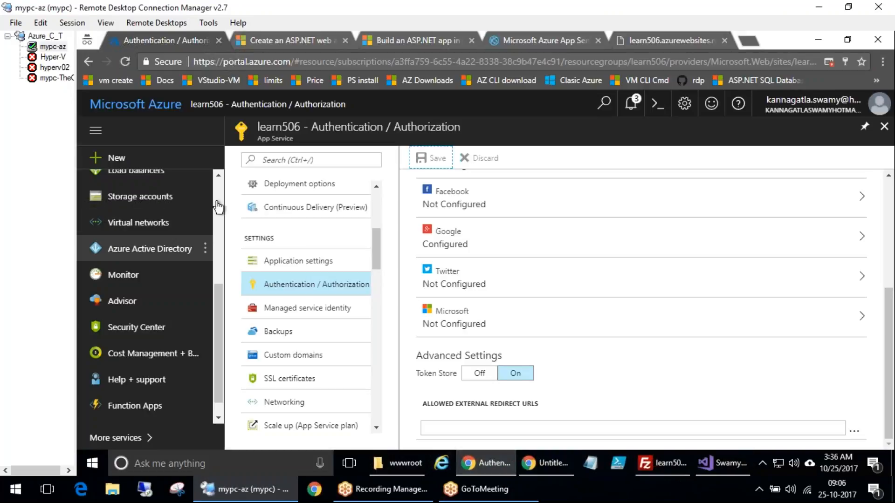
scroll(184, 216, "up", 5)
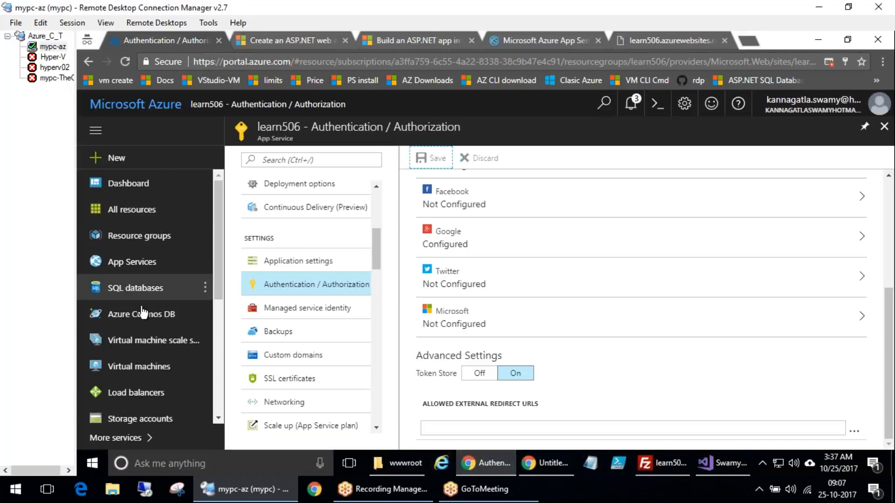
left_click(139, 240)
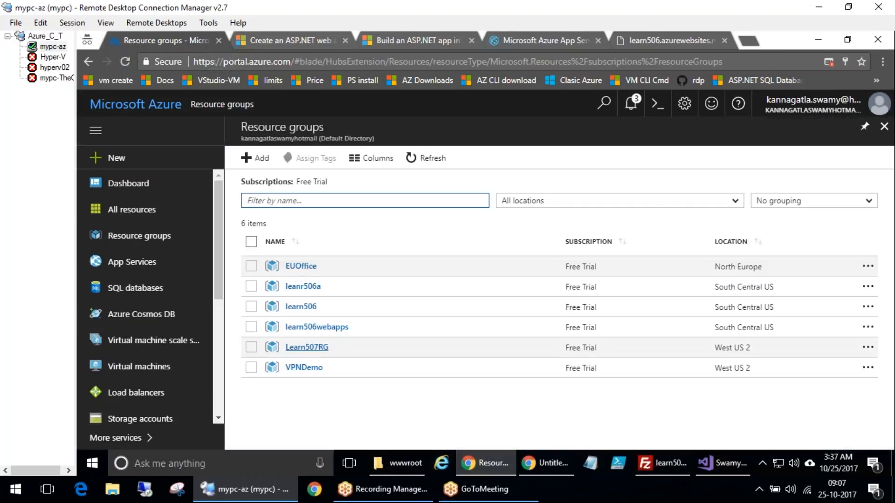
left_click(302, 350)
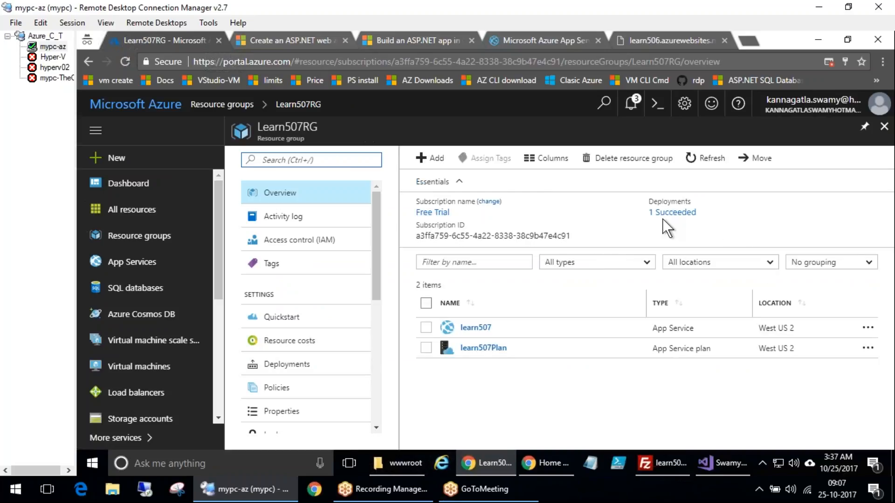
key("ctrl+2")
mouse_move(537, 340)
left_mouse_down()
mouse_move(469, 400)
mouse_move(527, 338)
mouse_move(466, 302)
mouse_move(495, 283)
left_mouse_up()
key("Escape")
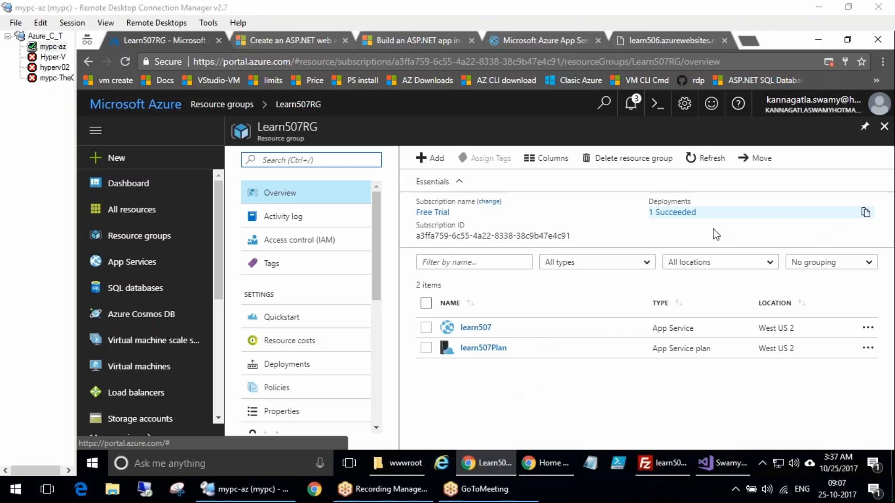
Open the learn507 App Service, browse its site URL, and compare it with the learn506 site tabs
left_click(486, 328)
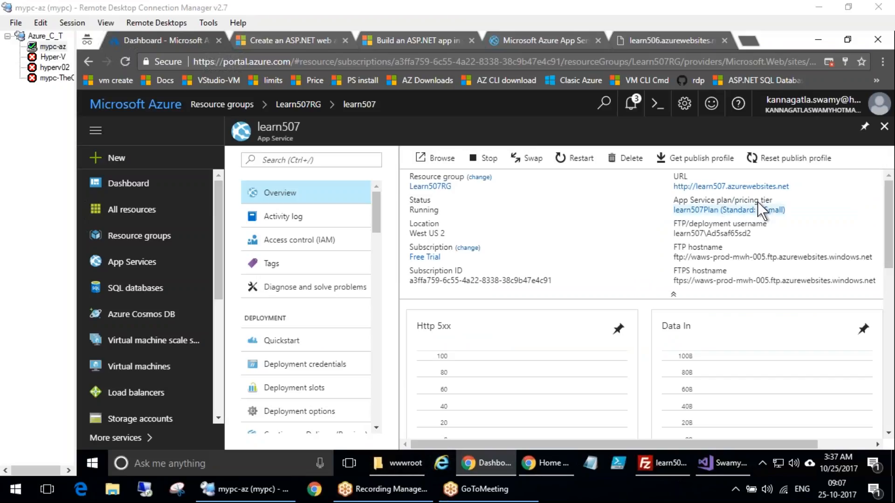
left_click(722, 186)
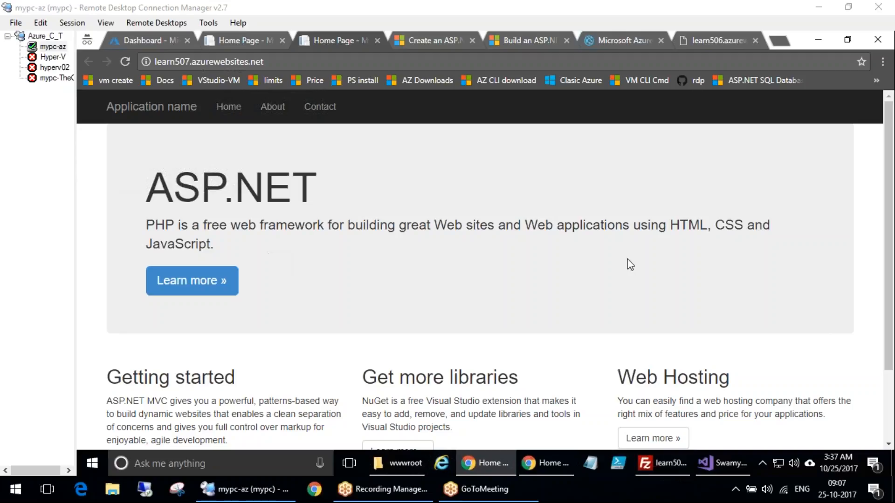
left_click_drag(178, 215, 136, 193)
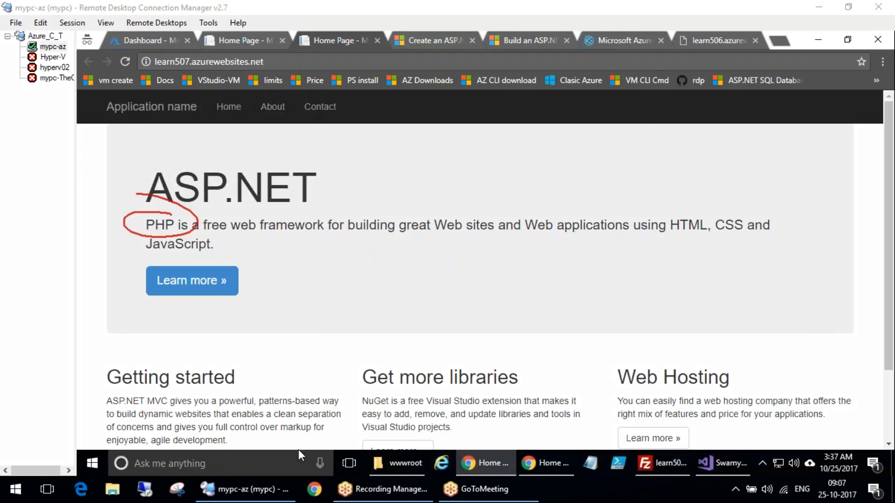
mouse_move(255, 123)
left_mouse_down()
mouse_move(215, 215)
mouse_move(84, 130)
left_mouse_up()
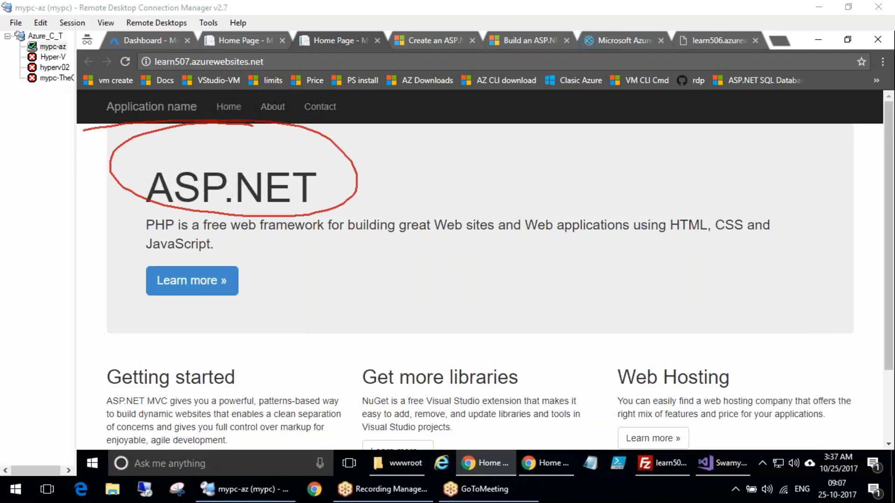
mouse_move(510, 187)
left_mouse_down()
mouse_move(356, 174)
mouse_move(367, 199)
left_mouse_up()
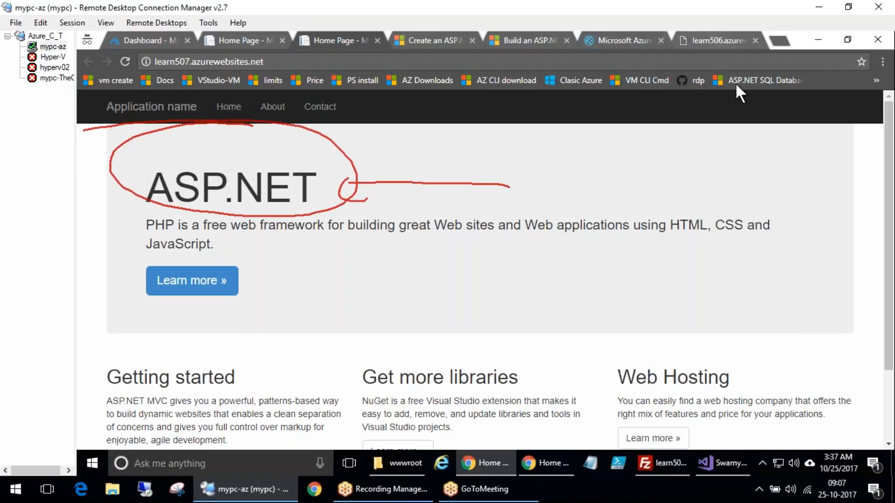
left_click(718, 41)
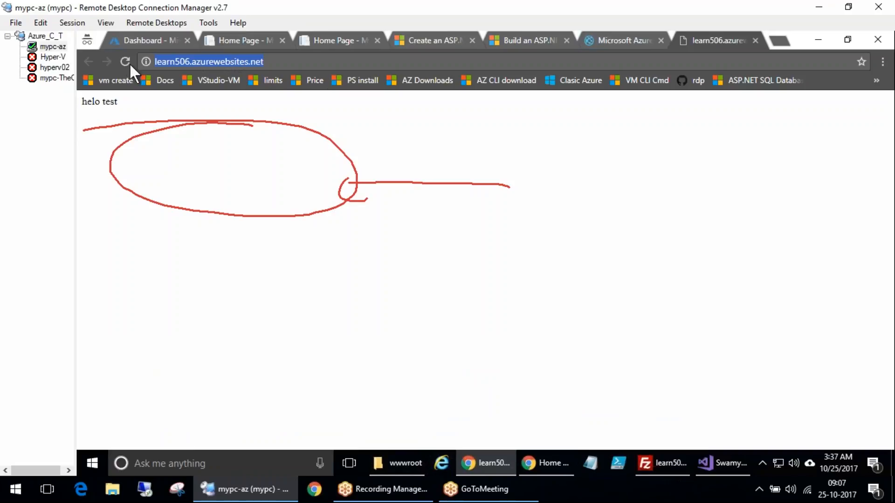
left_click(756, 40)
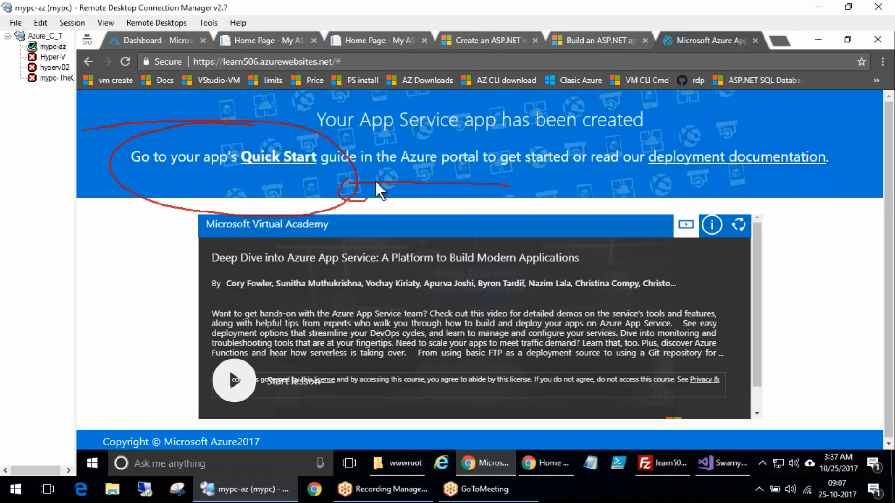
Close the Azure app and SQL tutorial browser tabs and switch to the learn507 site tab
left_click(756, 40)
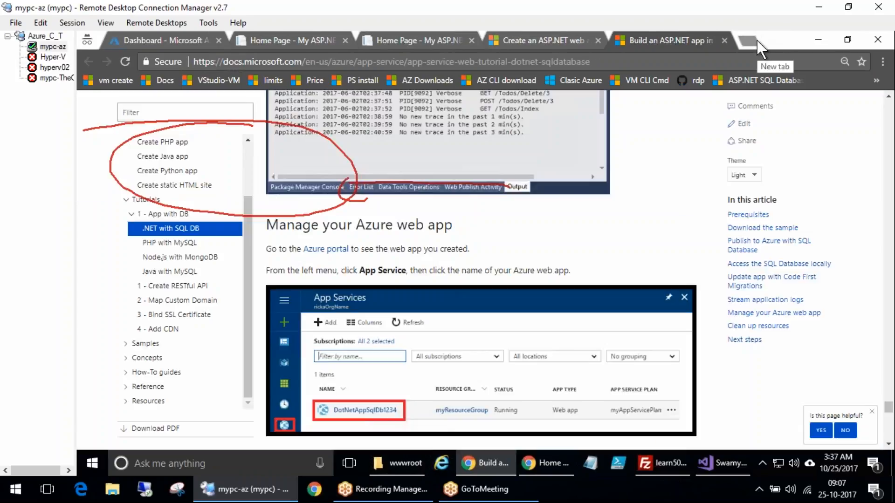
left_click(724, 41)
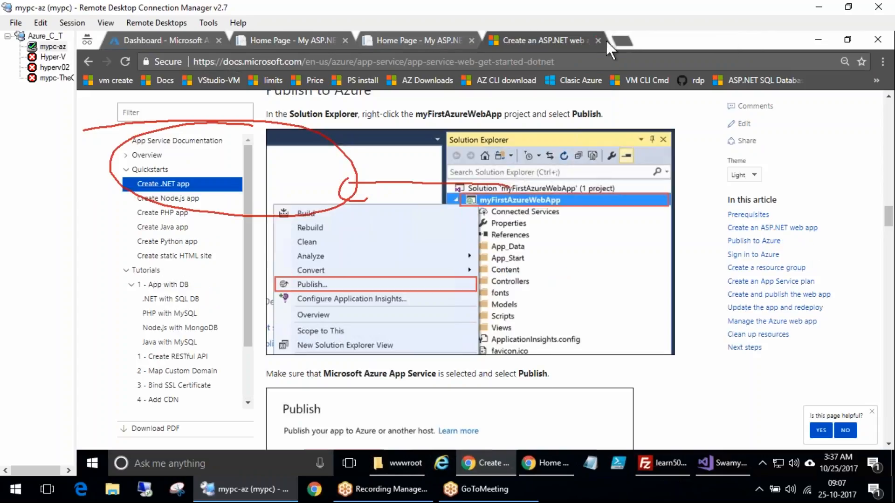
left_click(416, 42)
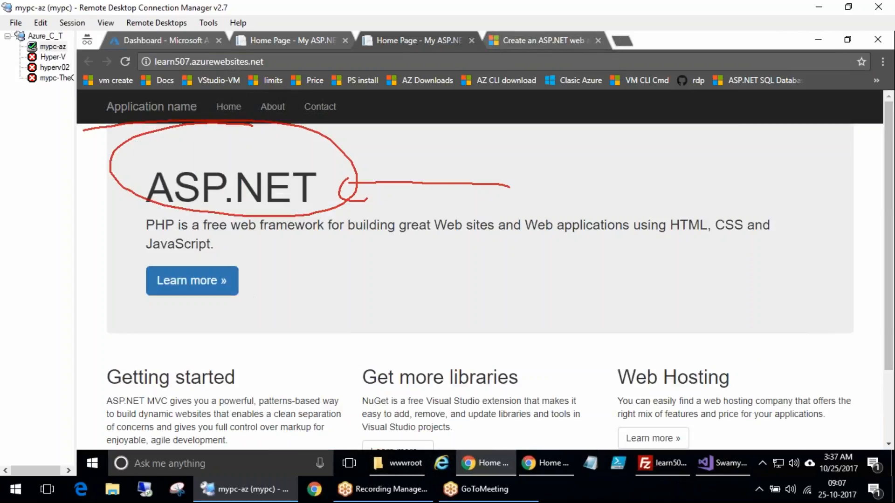
scroll(249, 296, "down", 2)
scroll(186, 233, "up", 2)
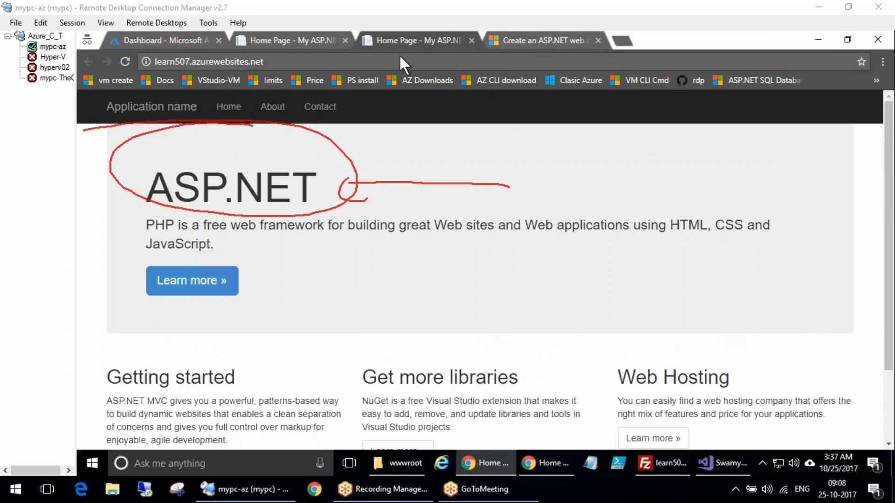
Reload the learn507.azurewebsites.net page, then close its browser tab
left_click(125, 61)
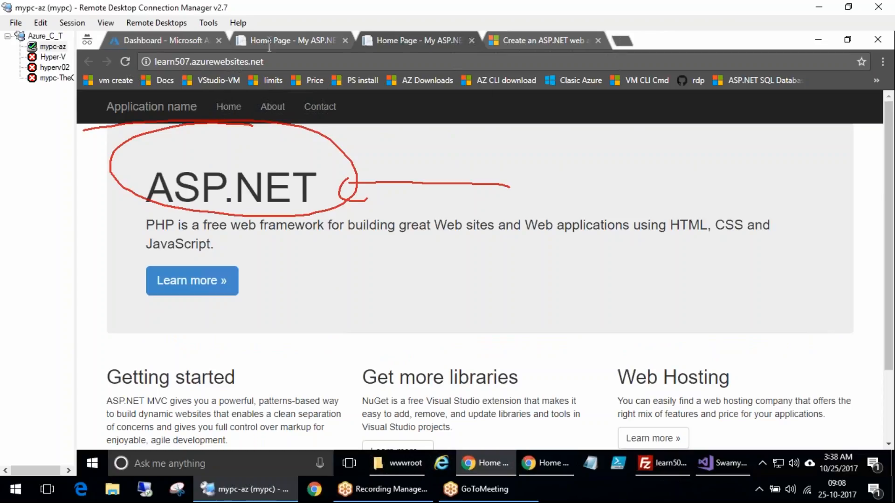
left_click(642, 225)
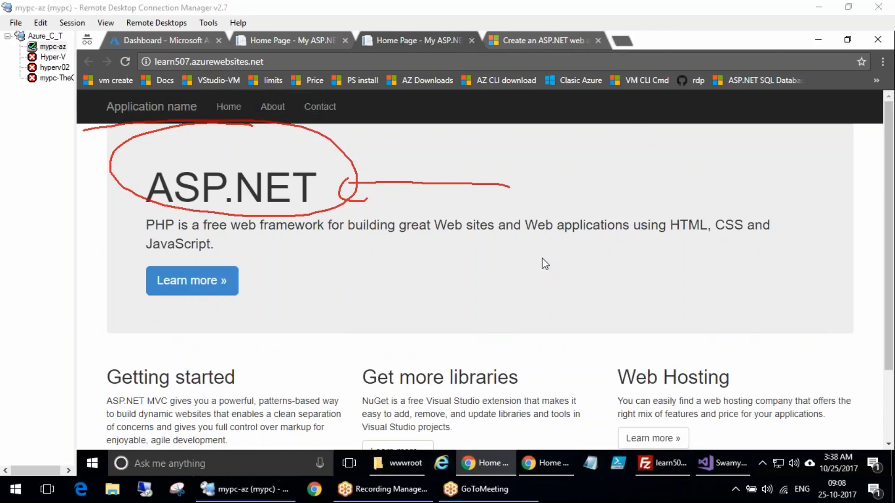
left_click(671, 280)
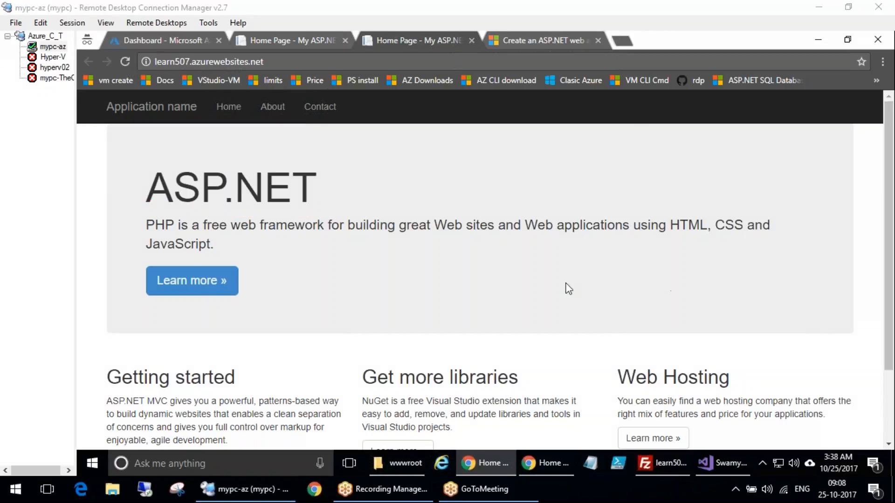
left_click(426, 41)
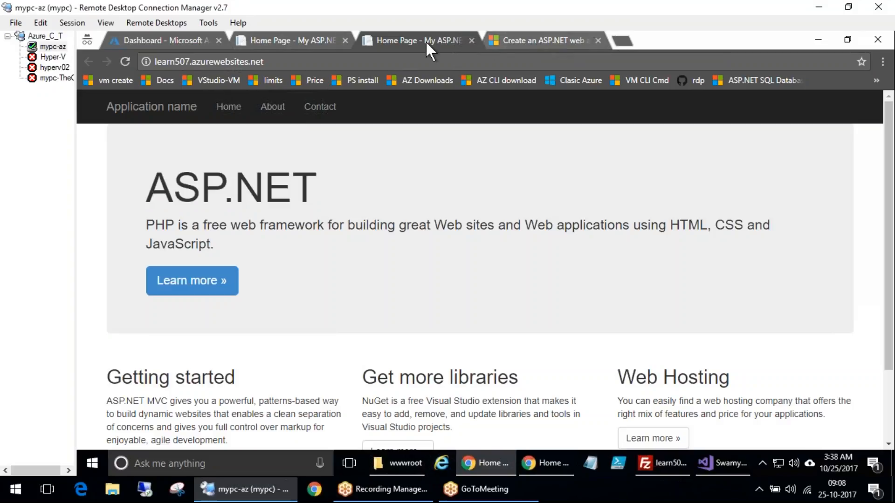
left_click(472, 41)
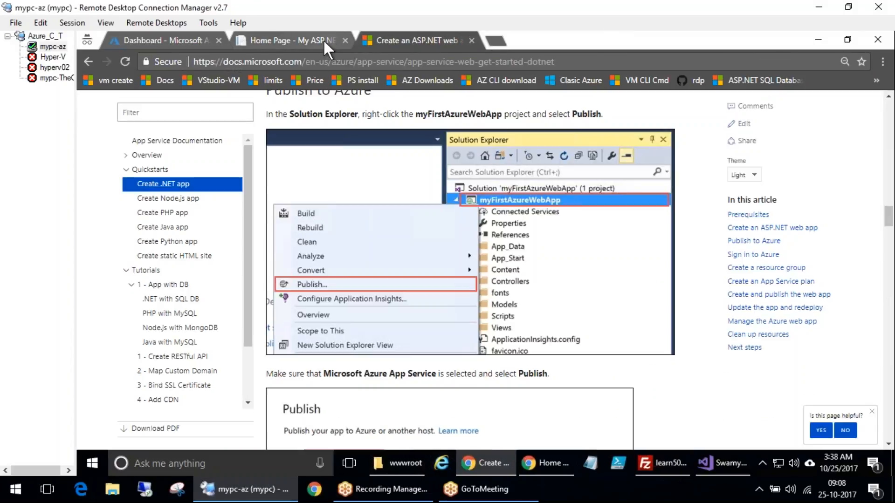
left_click(323, 40)
left_click(393, 40)
In Visual Studio, open Views/Home/Index.vbhtml, change the h1 heading to PHP.NET and save the file
left_click(724, 464)
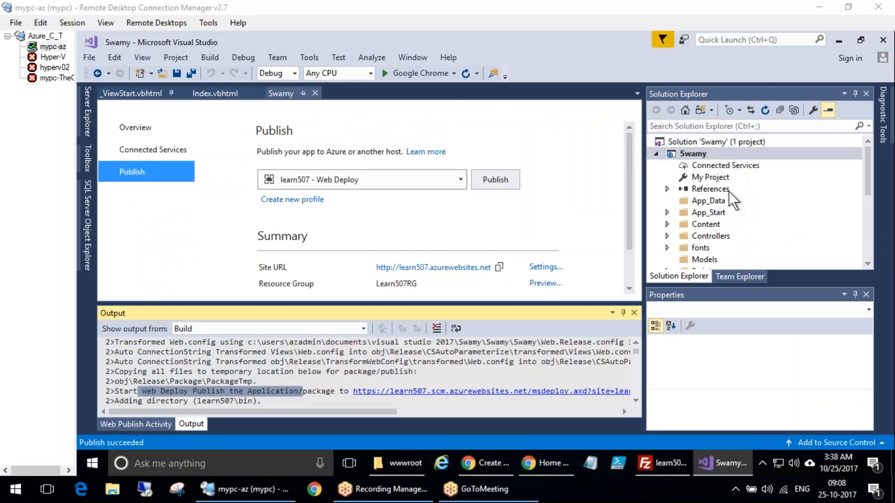
scroll(704, 229, "down", 3)
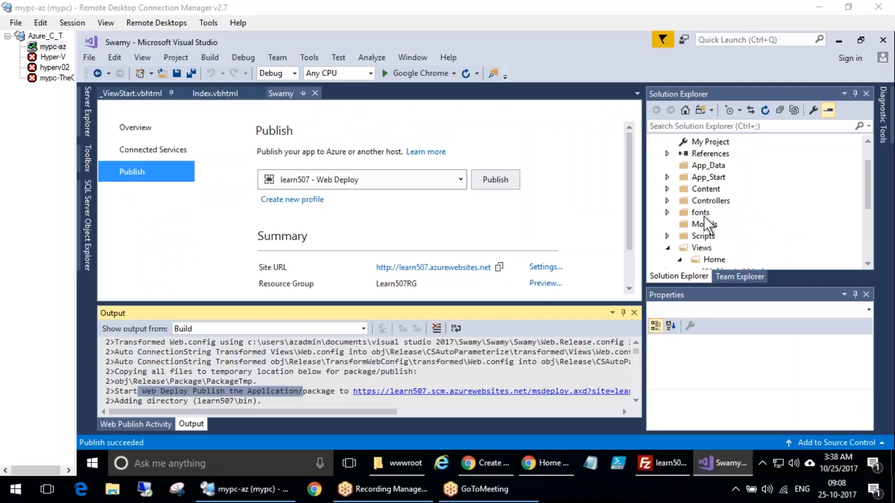
double_click(742, 224)
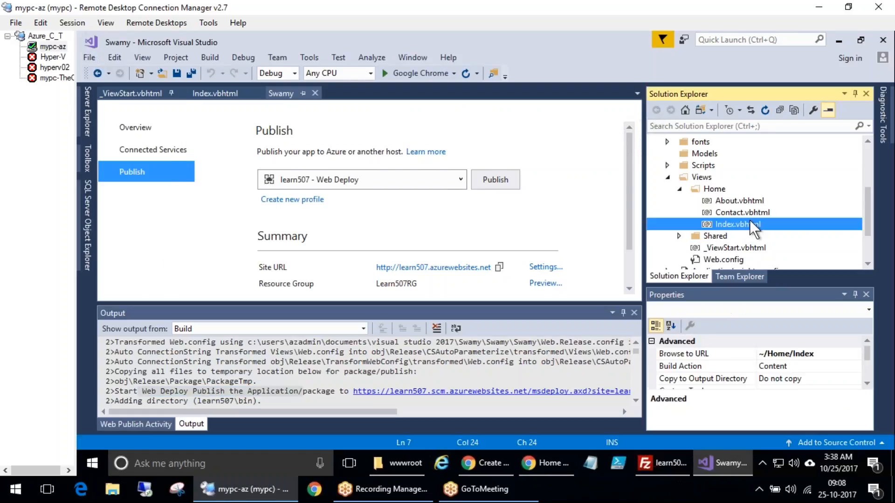
left_click_drag(194, 161, 206, 161)
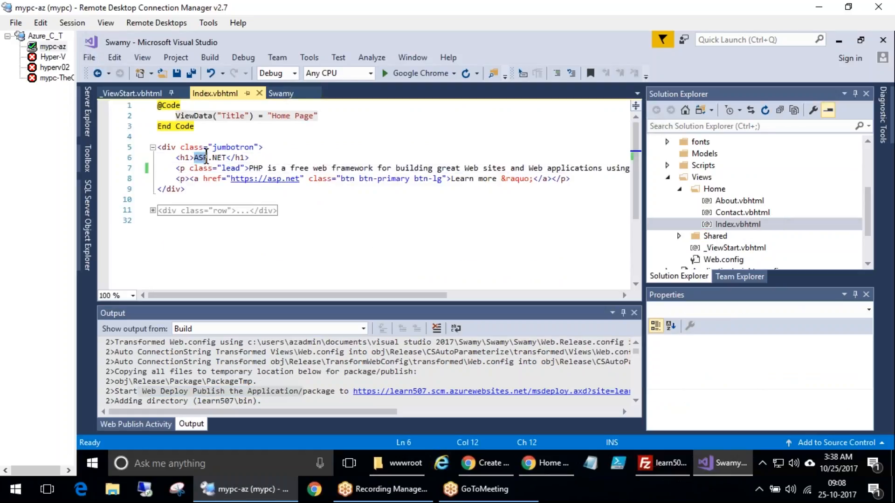
type("PHP")
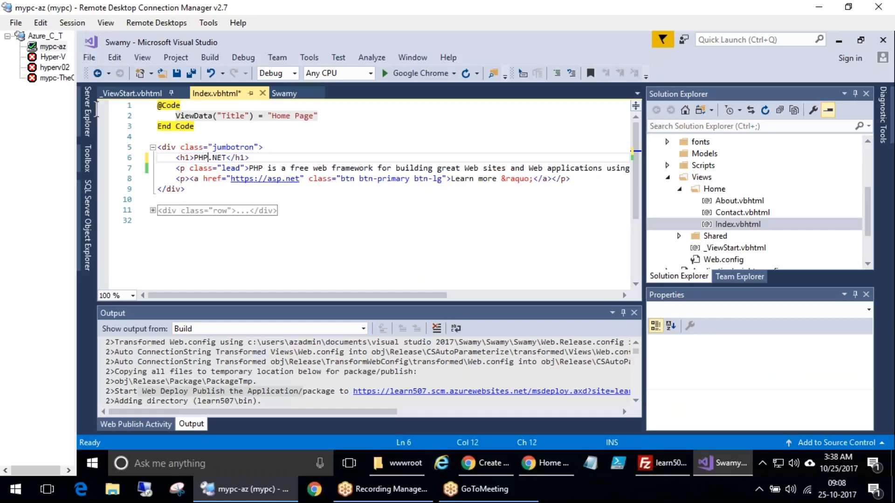
left_click(177, 74)
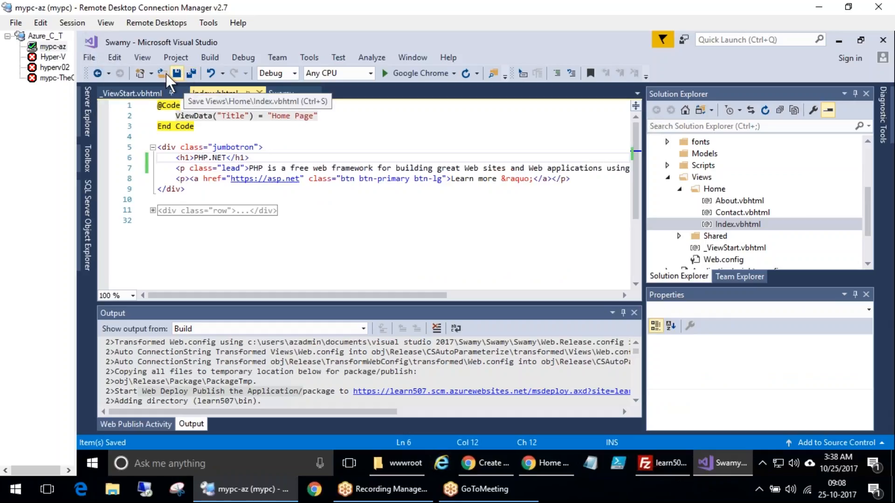
Open the New Project dialog showing the Visual Basic Web templates
left_click(869, 159)
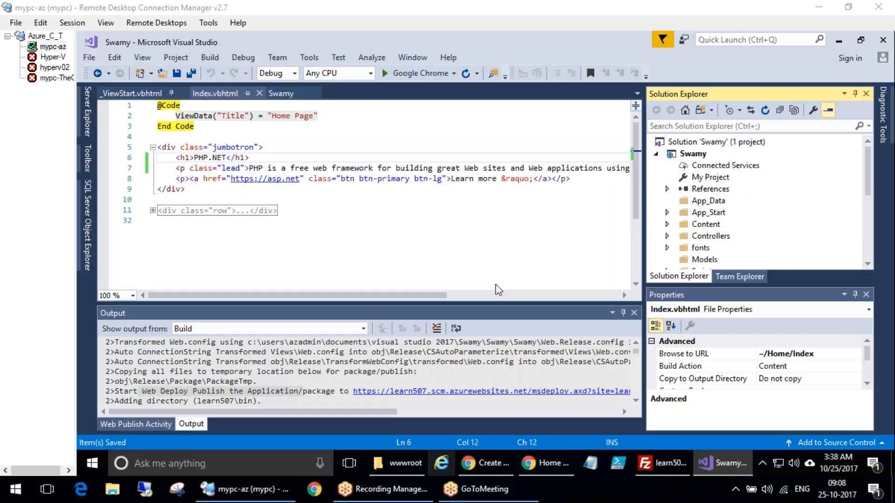
left_click(90, 57)
mouse_move(107, 72)
left_click(378, 77)
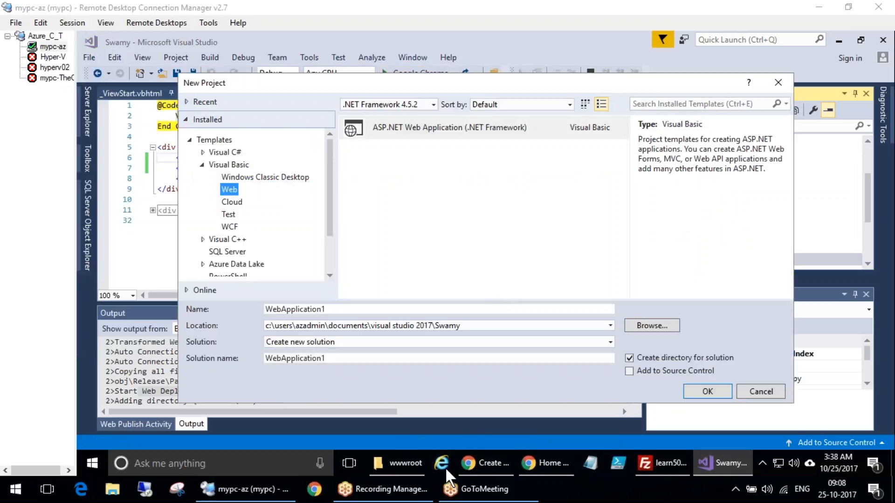
Switch to the Create .NET app quickstart in the browser and review its Publish to Azure section
left_click(489, 461)
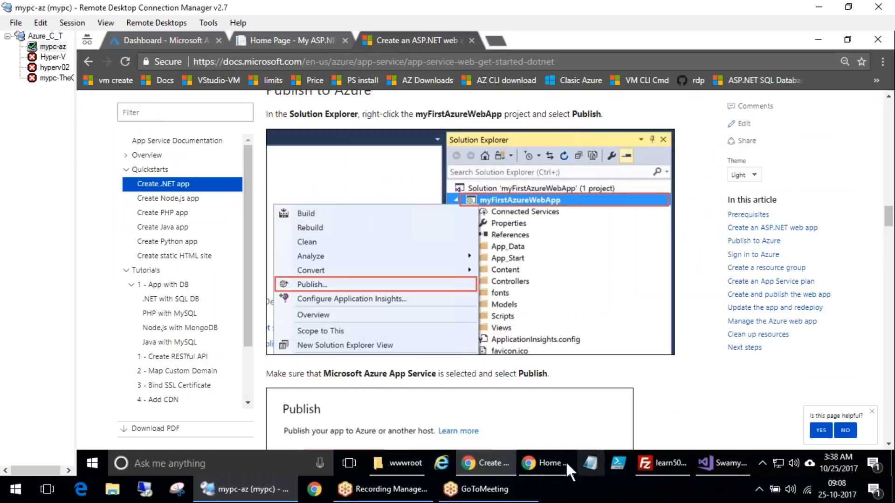
key("ctrl+2")
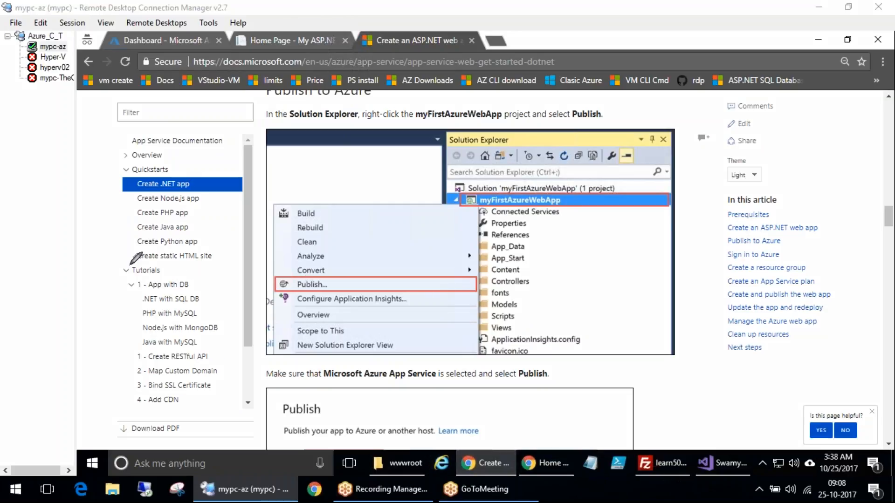
mouse_move(122, 246)
left_mouse_down()
mouse_move(156, 230)
mouse_move(202, 269)
mouse_move(187, 212)
mouse_move(234, 237)
mouse_move(204, 263)
left_mouse_up()
left_click_drag(182, 193, 138, 211)
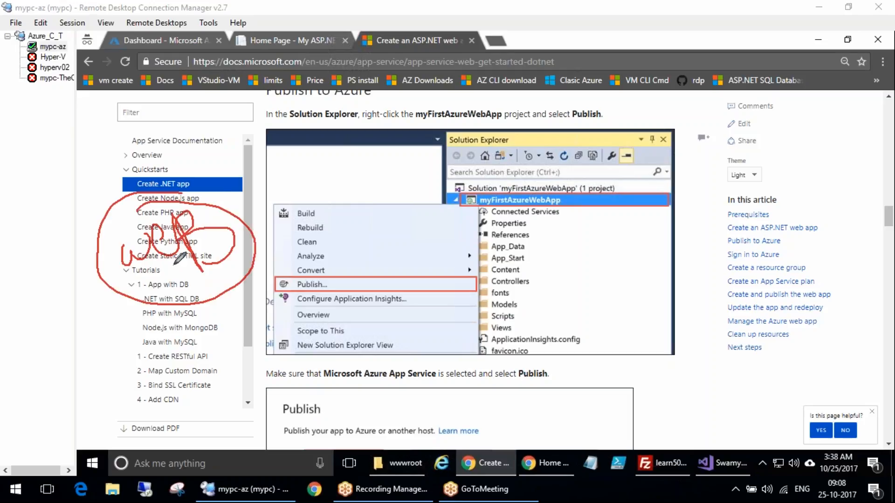
mouse_move(193, 287)
left_mouse_down()
mouse_move(231, 348)
mouse_move(309, 341)
mouse_move(322, 369)
mouse_move(351, 322)
mouse_move(255, 361)
mouse_move(362, 294)
left_mouse_up()
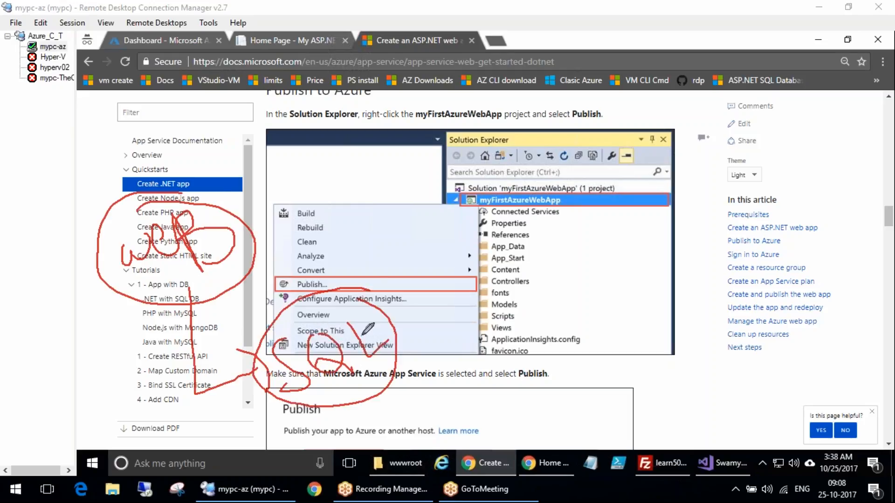
key("Escape")
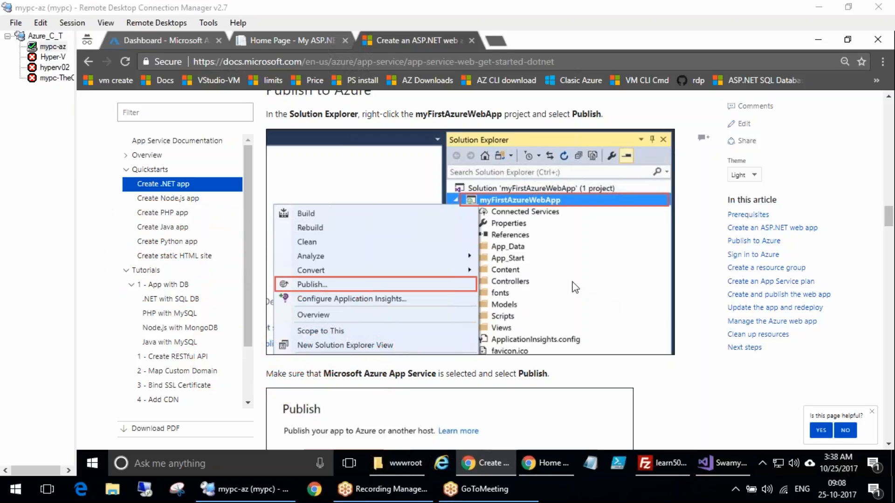
mouse_move(208, 326)
left_mouse_down()
mouse_move(205, 348)
mouse_move(228, 263)
mouse_move(278, 283)
left_mouse_up()
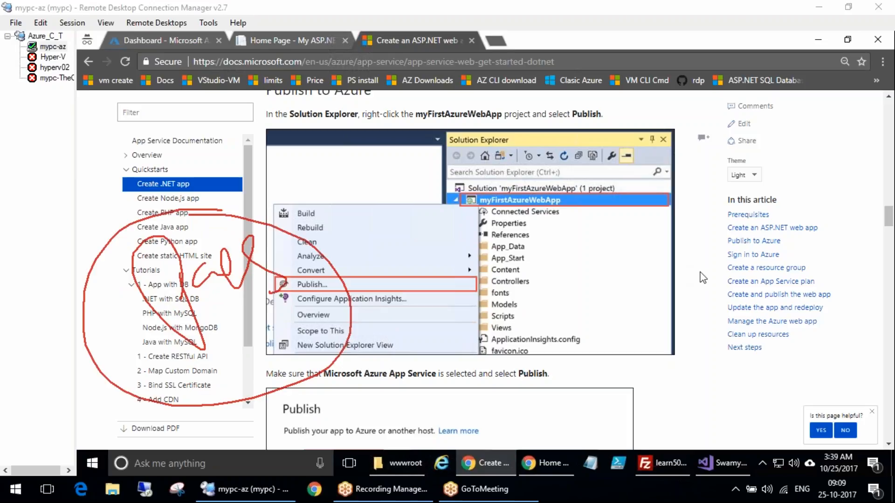
key("Escape")
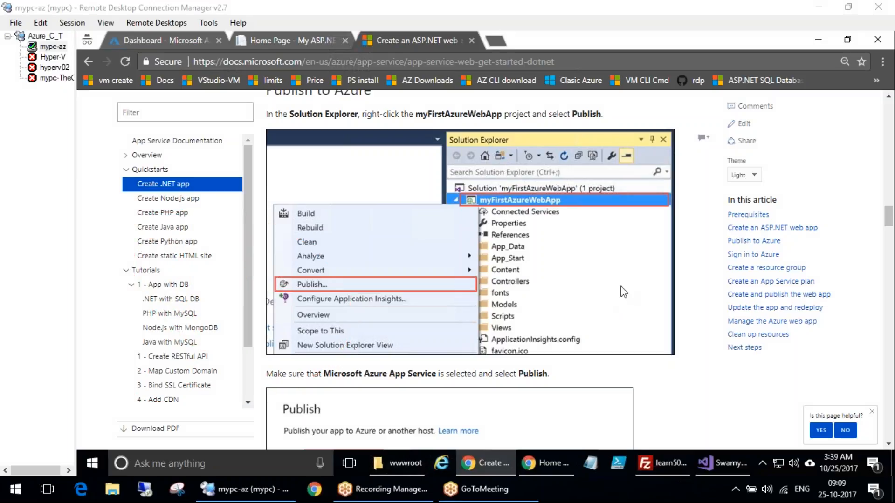
mouse_move(124, 262)
left_mouse_down()
mouse_move(166, 280)
mouse_move(254, 287)
mouse_move(261, 298)
left_mouse_up()
mouse_move(207, 345)
left_mouse_down()
mouse_move(230, 346)
mouse_move(254, 385)
mouse_move(326, 387)
mouse_move(422, 428)
left_mouse_up()
mouse_move(382, 403)
left_mouse_down()
mouse_move(501, 428)
mouse_move(616, 392)
left_mouse_up()
key("Escape")
Open the .NET with SQL DB tutorial under App with DB in the documentation navigation
left_click(163, 284)
left_click(163, 284)
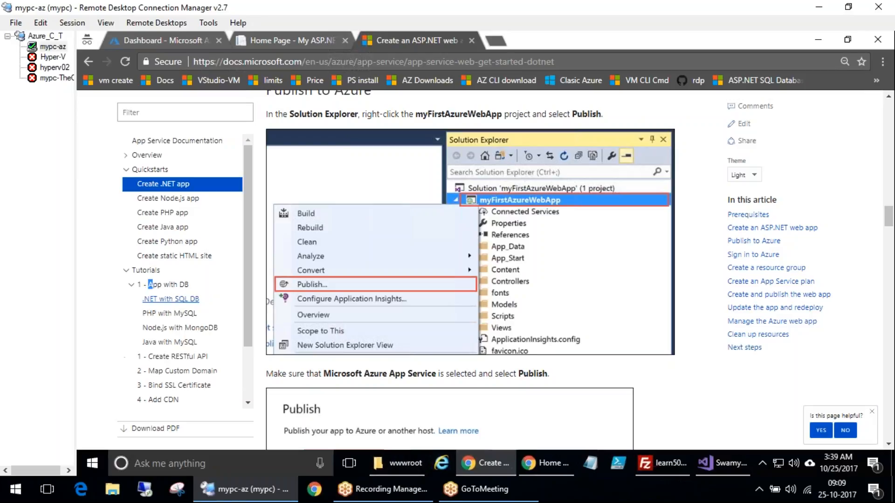
left_click(183, 300)
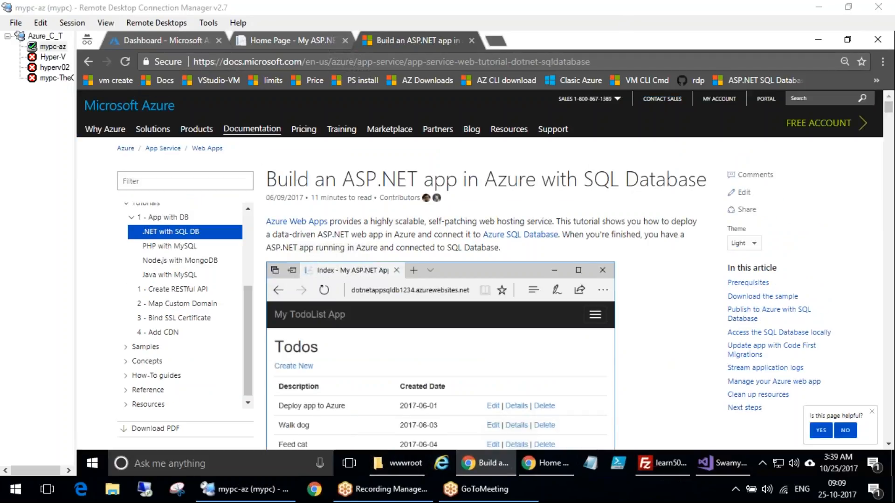
Examine the tutorial's sample Todo list app illustration and its Create New, Edit, Details and Delete actions
scroll(394, 304, "down", 4)
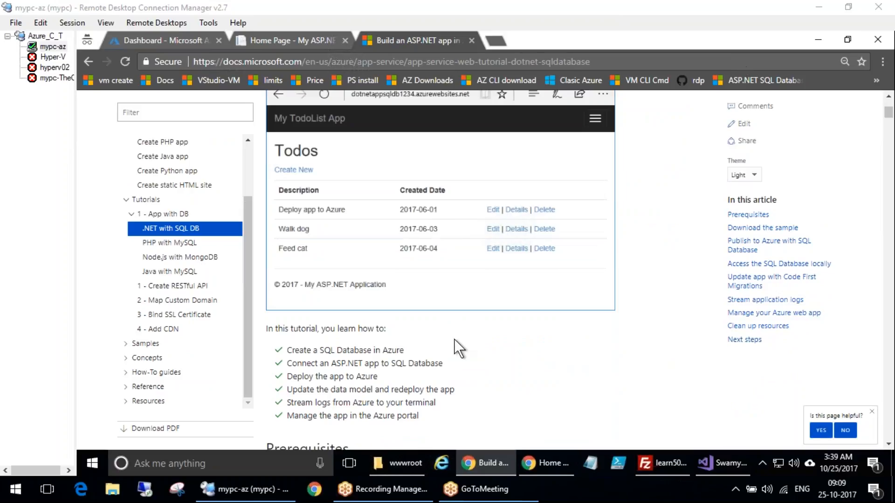
scroll(449, 339, "up", 3)
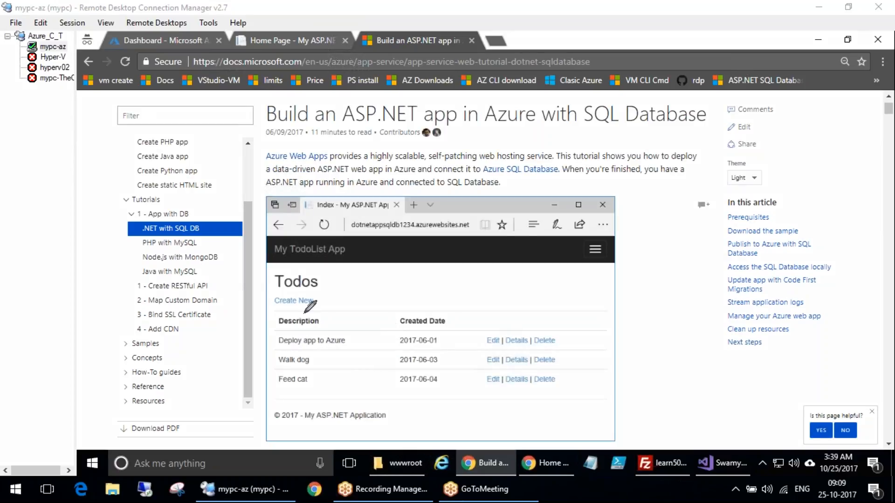
mouse_move(317, 294)
left_mouse_down()
mouse_move(344, 299)
mouse_move(363, 280)
mouse_move(459, 261)
left_mouse_up()
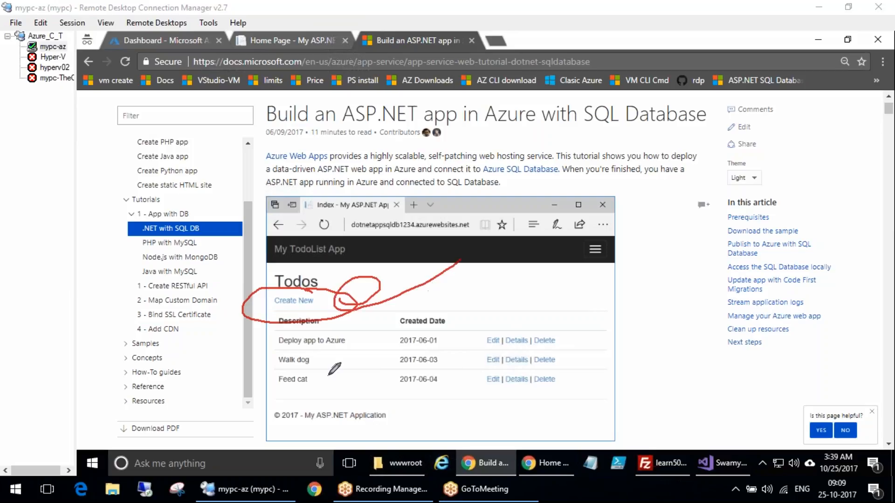
left_click_drag(308, 360, 291, 354)
left_click_drag(288, 402, 323, 397)
left_click_drag(412, 398, 438, 386)
left_click_drag(489, 401, 511, 388)
left_click_drag(532, 397, 560, 389)
mouse_move(282, 417)
left_mouse_down()
mouse_move(304, 419)
mouse_move(286, 456)
left_mouse_up()
left_click_drag(306, 478, 301, 493)
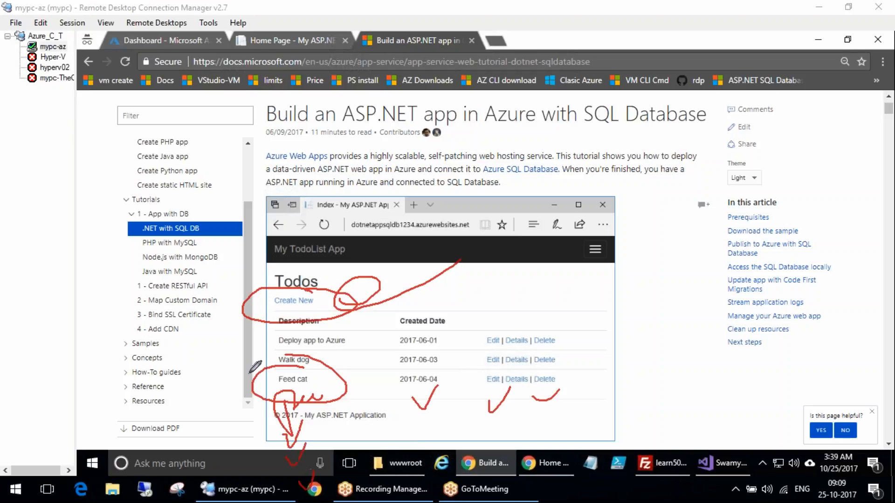
mouse_move(239, 276)
left_mouse_down()
mouse_move(592, 471)
mouse_move(633, 353)
mouse_move(205, 268)
mouse_move(191, 276)
left_mouse_up()
Read through the tutorial's article outline, learning goals and Visual Studio workload prerequisites
left_click(756, 235)
mouse_move(321, 260)
left_mouse_down()
mouse_move(241, 257)
mouse_move(315, 249)
left_mouse_up()
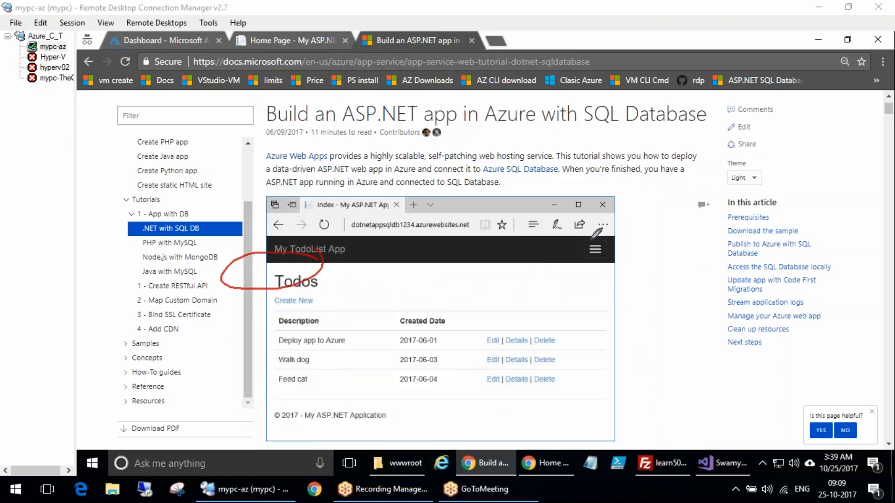
left_click(766, 240)
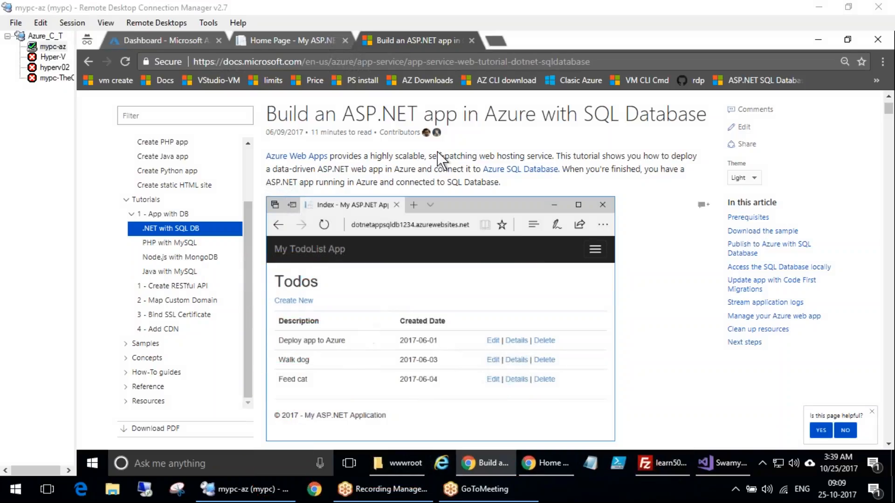
scroll(410, 171, "down", 8)
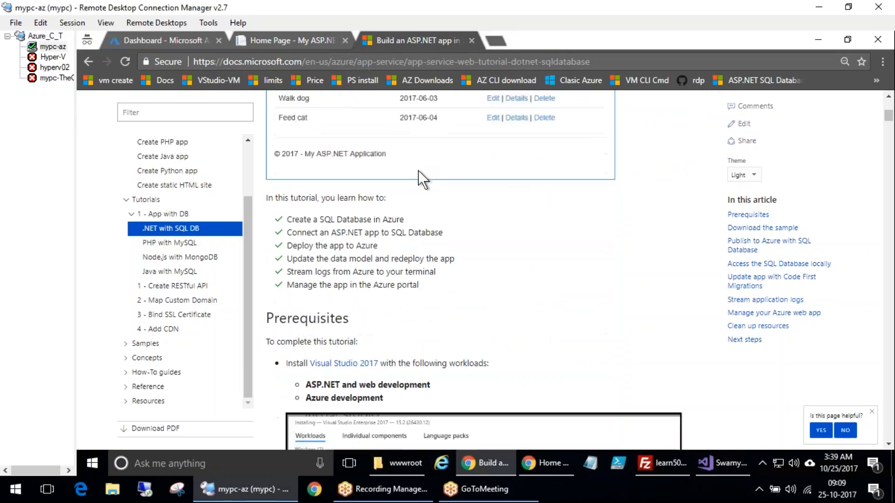
scroll(428, 321, "down", 3)
scroll(434, 332, "down", 5)
scroll(433, 332, "up", 5)
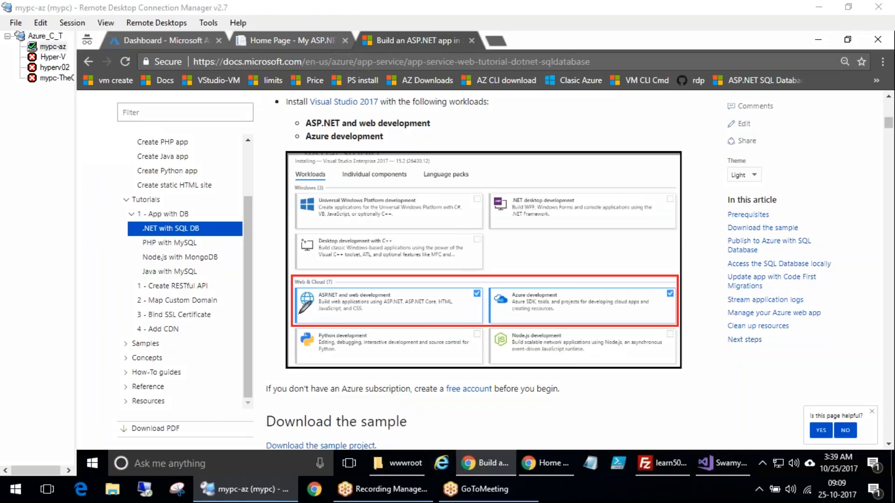
mouse_move(292, 299)
left_mouse_down()
mouse_move(326, 303)
mouse_move(355, 283)
left_mouse_up()
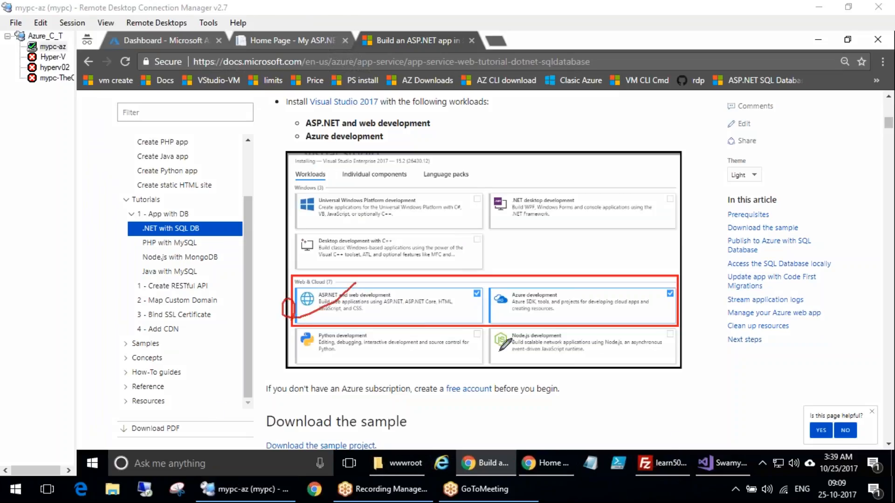
mouse_move(515, 282)
left_mouse_down()
mouse_move(555, 322)
mouse_move(503, 288)
left_mouse_up()
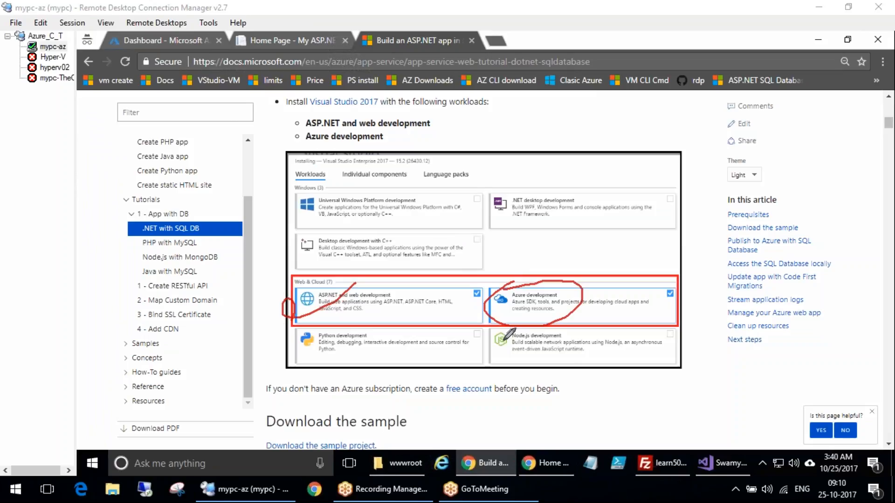
key("Escape")
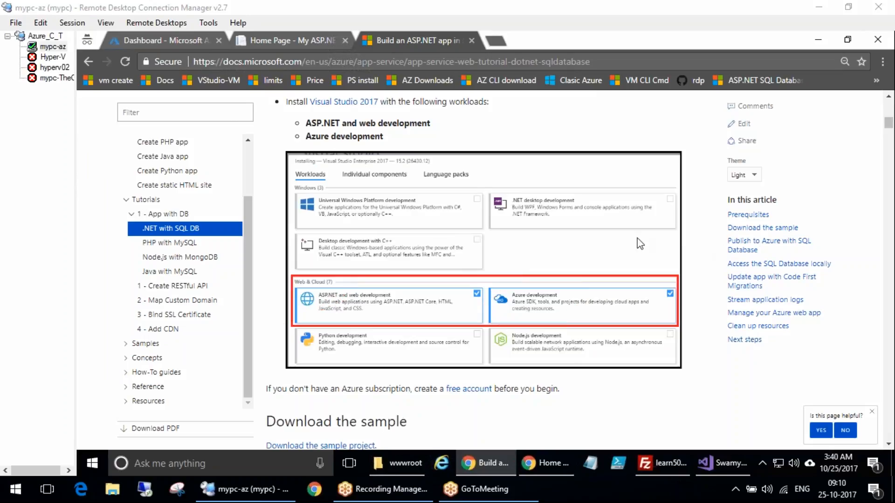
Download the tutorial's sample project zip and show it in its download folder
scroll(476, 420, "down", 1)
left_click(326, 381)
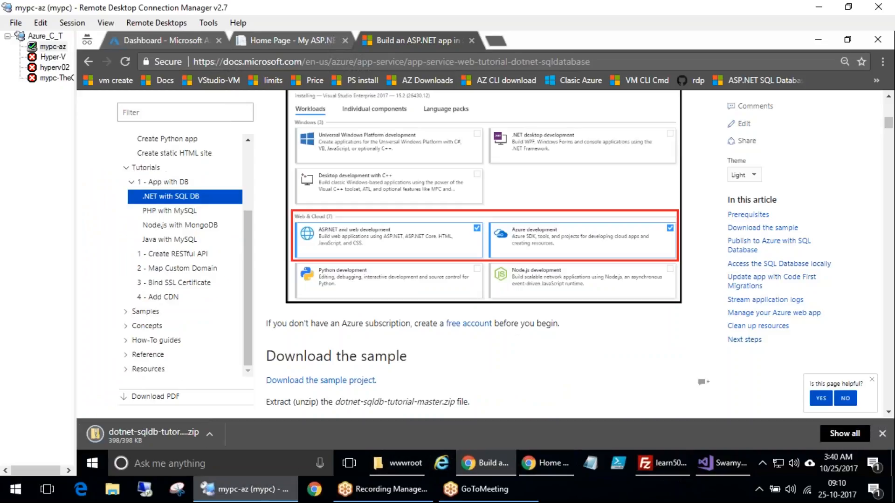
left_click(218, 434)
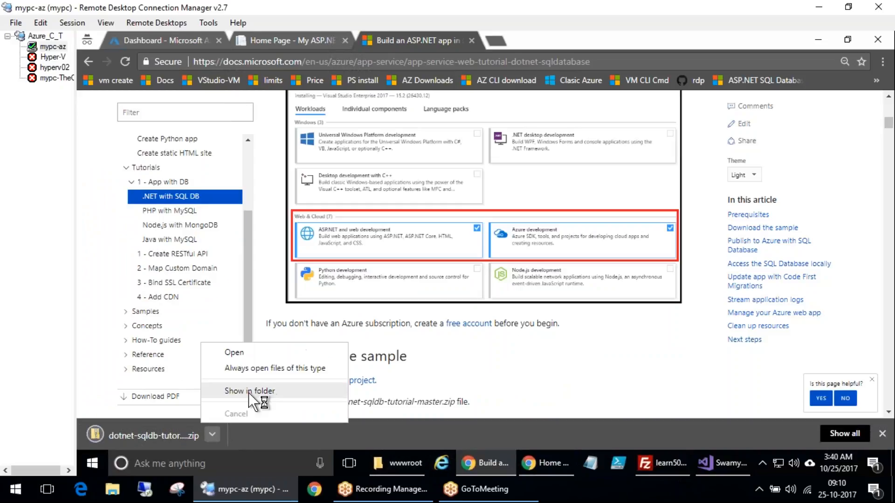
left_click(237, 394)
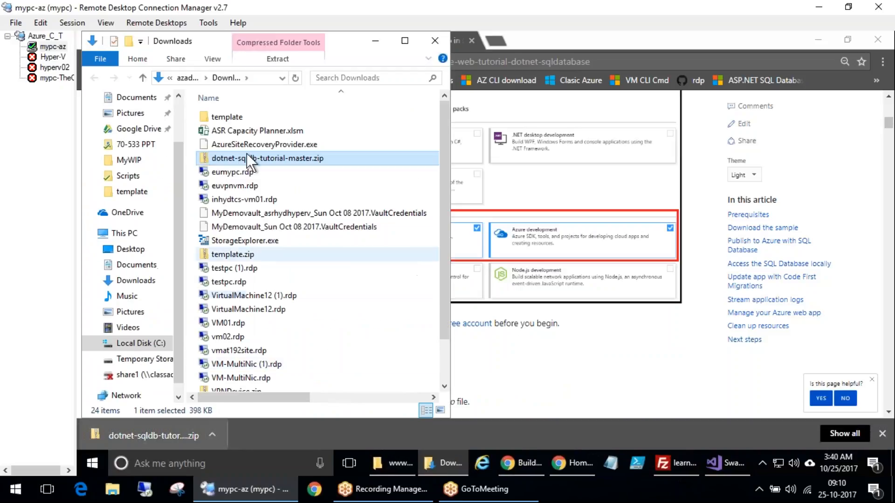
Extract all contents of dotnet-sqldb-tutorial-master.zip into a folder of the same name
right_click(247, 153)
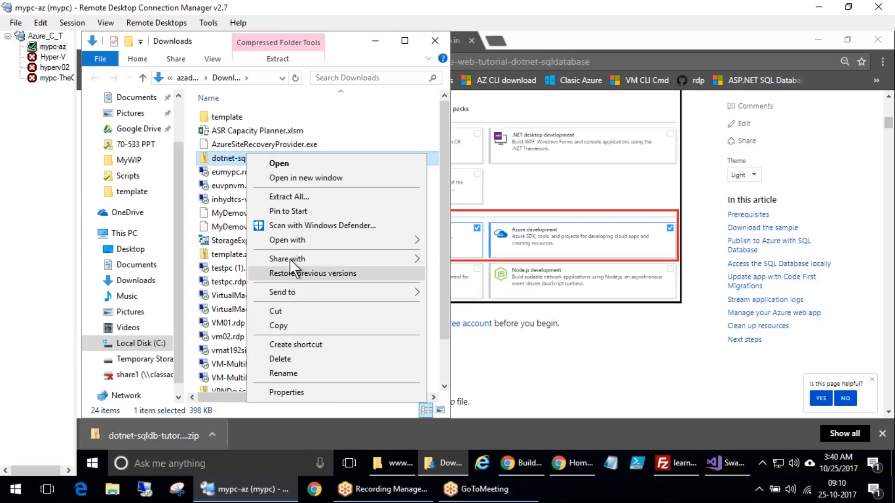
left_click(290, 196)
left_click(603, 372)
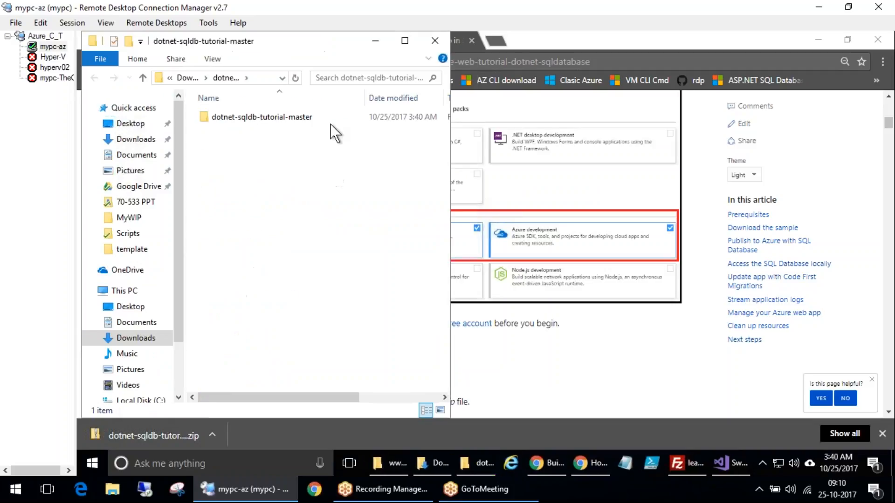
Inspect the extracted dotnet-sqldb-tutorial-master folder's contents, then rename that folder to IIS_DB
left_click(256, 117)
double_click(256, 117)
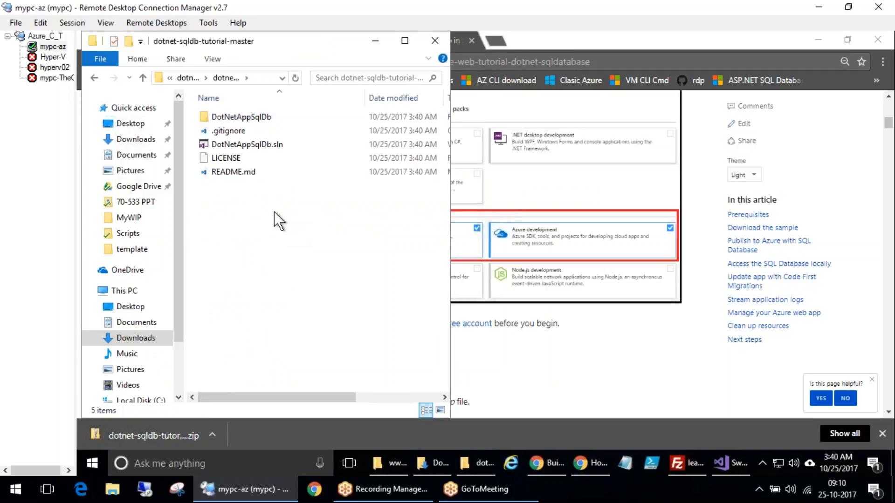
key("alt+Left")
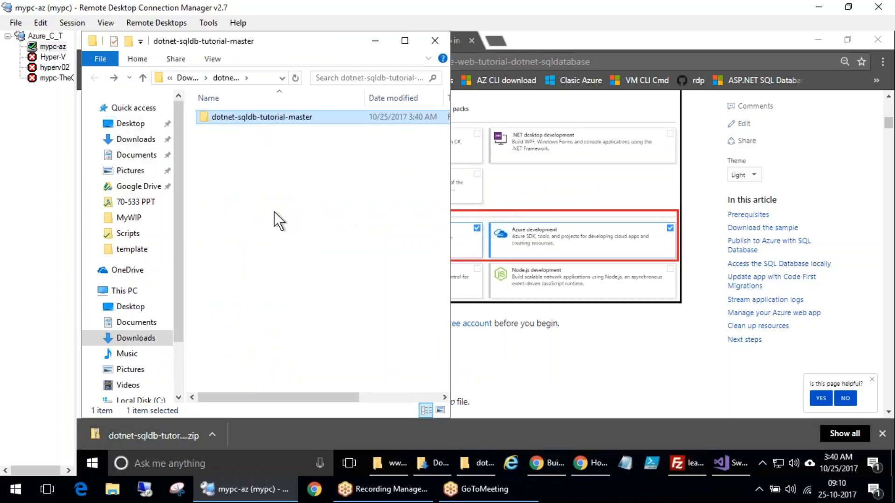
key("F2")
type("IIS")
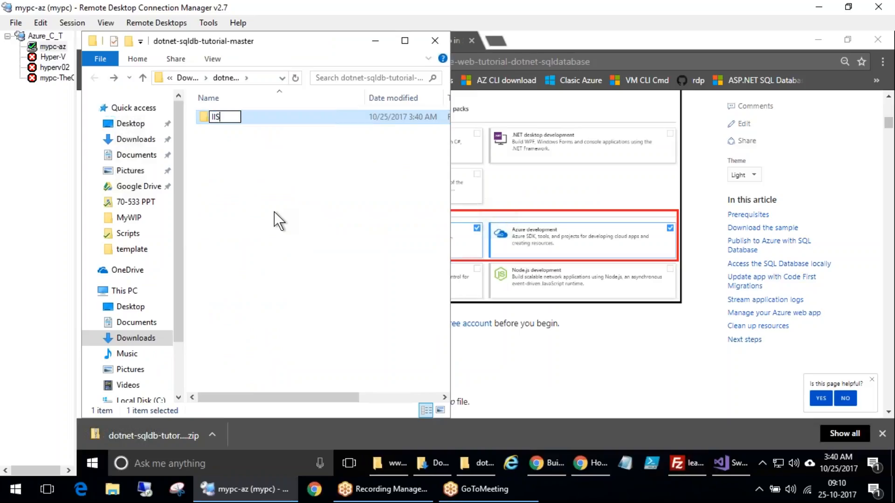
type("_DB")
key("Return")
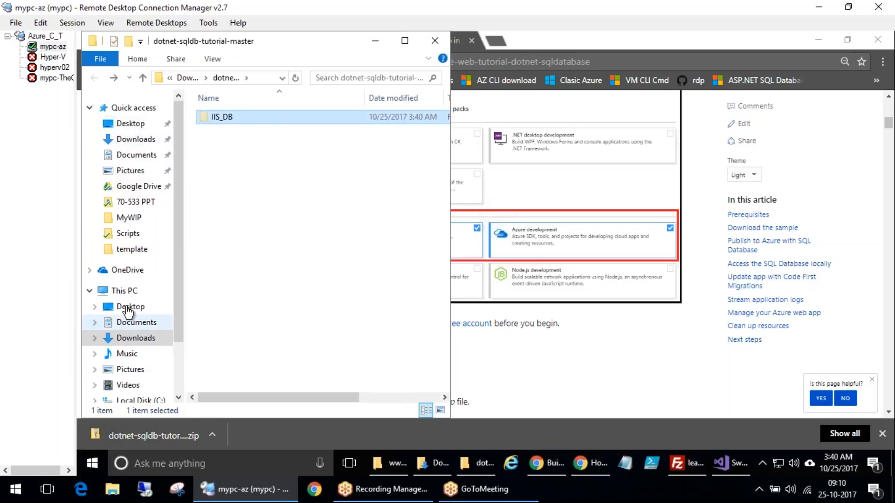
Move the IIS_DB folder to Local Disk (C:) and open it
scroll(179, 373, "down", 1)
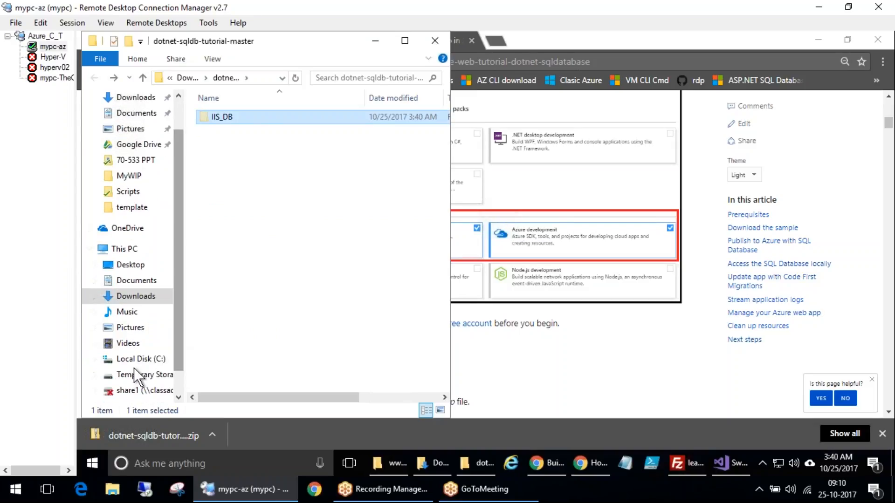
left_click(148, 360)
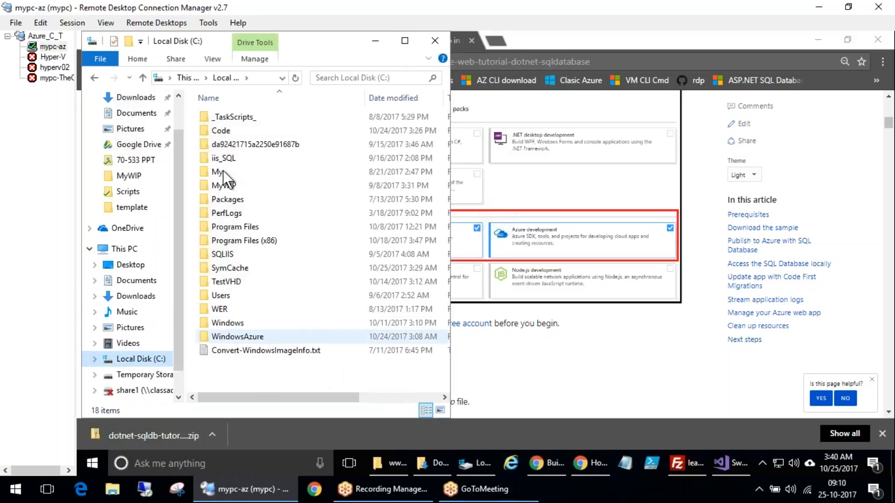
left_click(234, 364)
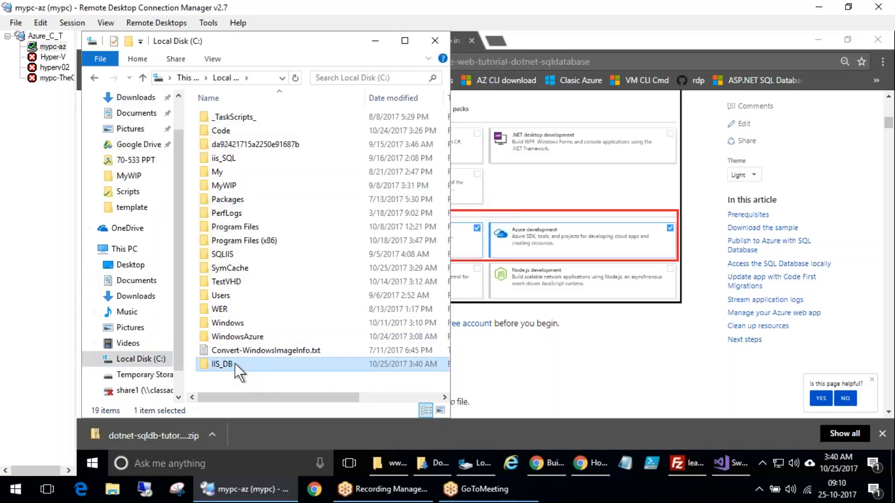
double_click(234, 365)
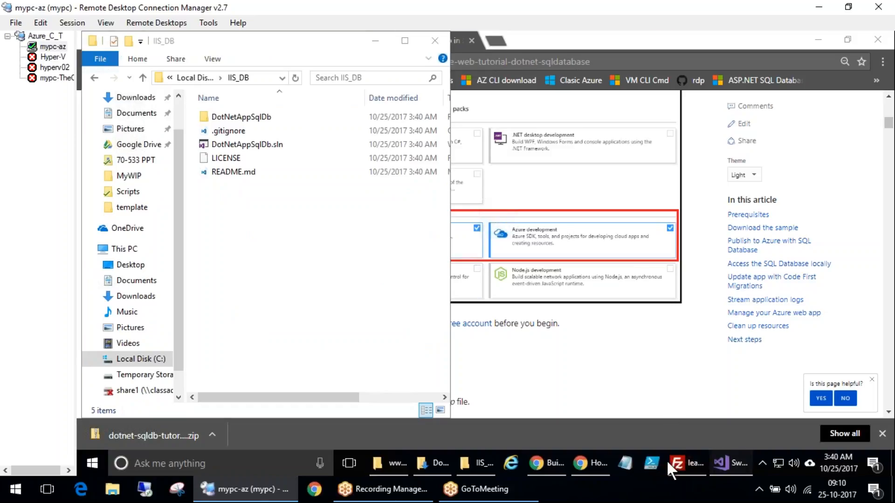
Switch to Visual Studio and close the Swamy solution
left_click(730, 464)
left_click(762, 390)
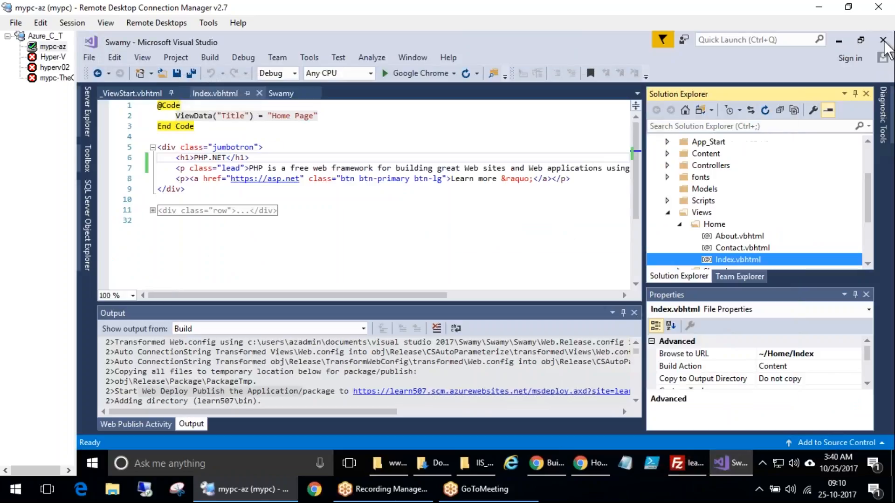
left_click(883, 41)
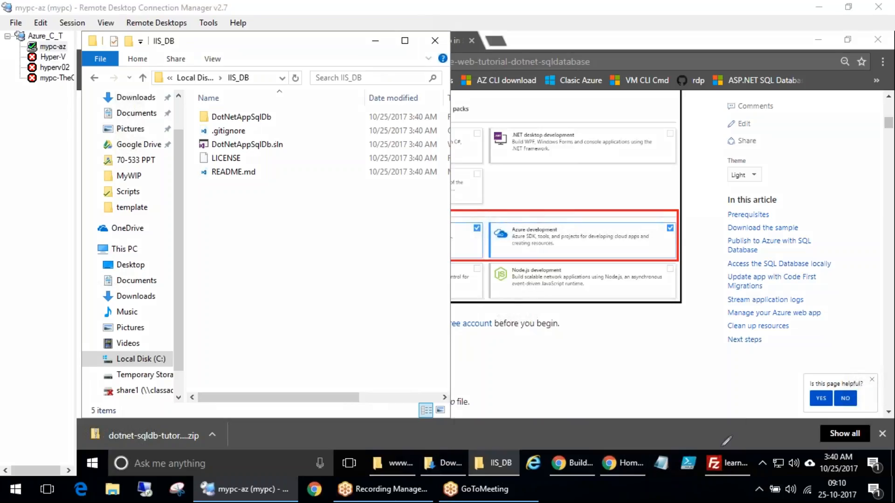
mouse_move(216, 220)
left_mouse_down()
mouse_move(296, 80)
mouse_move(202, 98)
mouse_move(259, 203)
left_mouse_up()
mouse_move(290, 141)
left_mouse_down()
mouse_move(194, 134)
mouse_move(277, 155)
mouse_move(269, 131)
mouse_move(302, 148)
mouse_move(355, 117)
left_mouse_up()
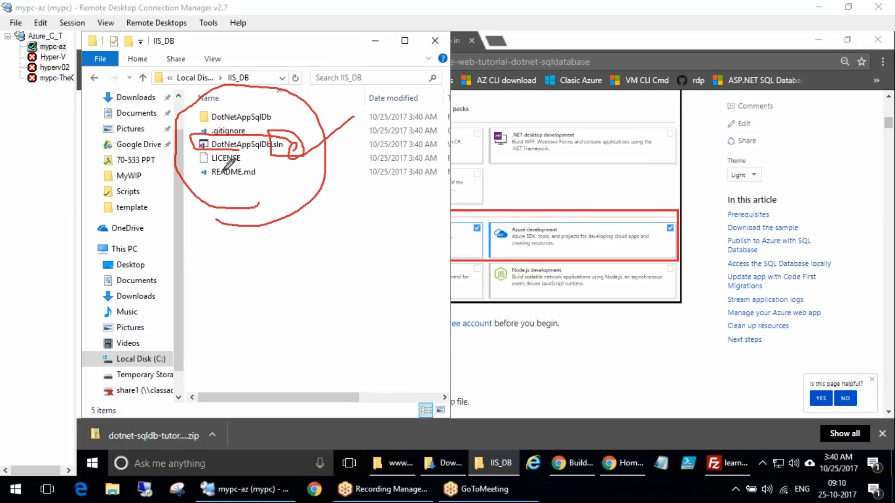
left_click_drag(287, 154, 354, 105)
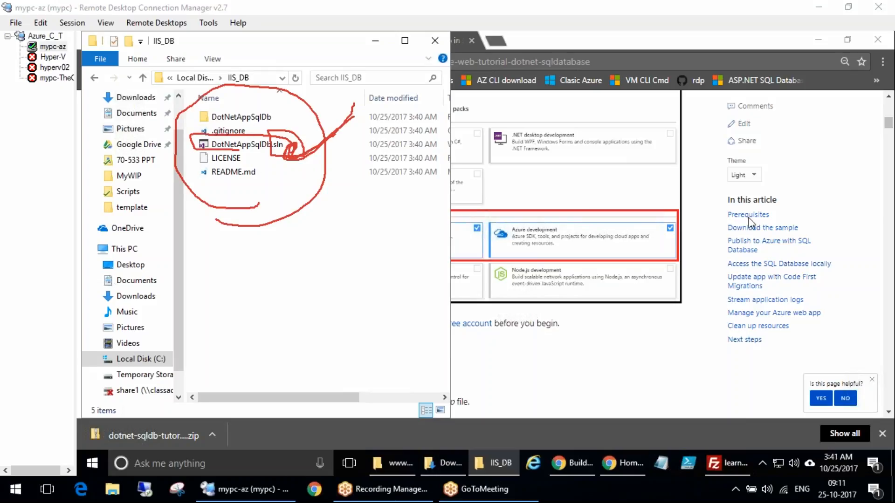
left_click(764, 234)
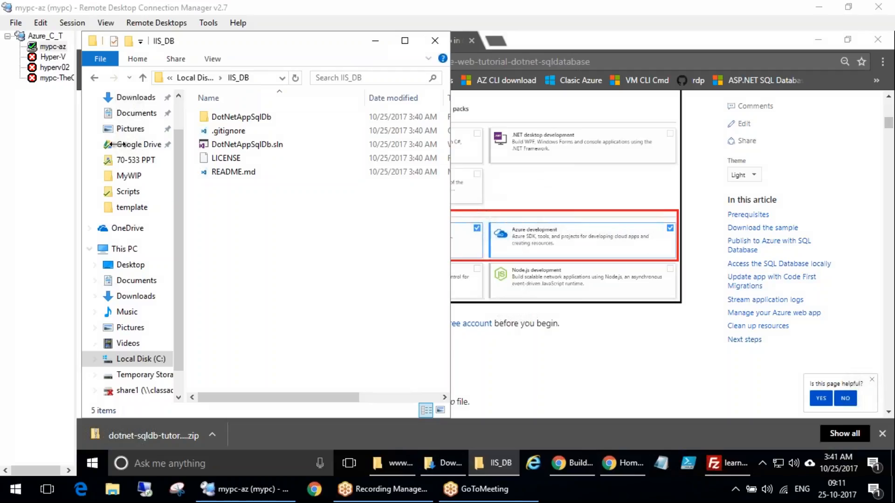
Browse Documents > Visual Studio 2017 > Projects, examining the testvm and WebApplication1 project folders
left_click(137, 113)
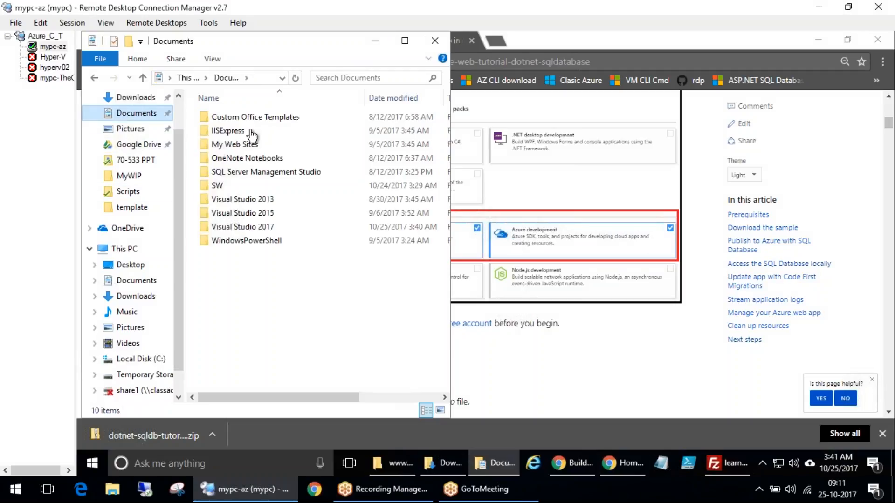
left_click(236, 228)
double_click(236, 228)
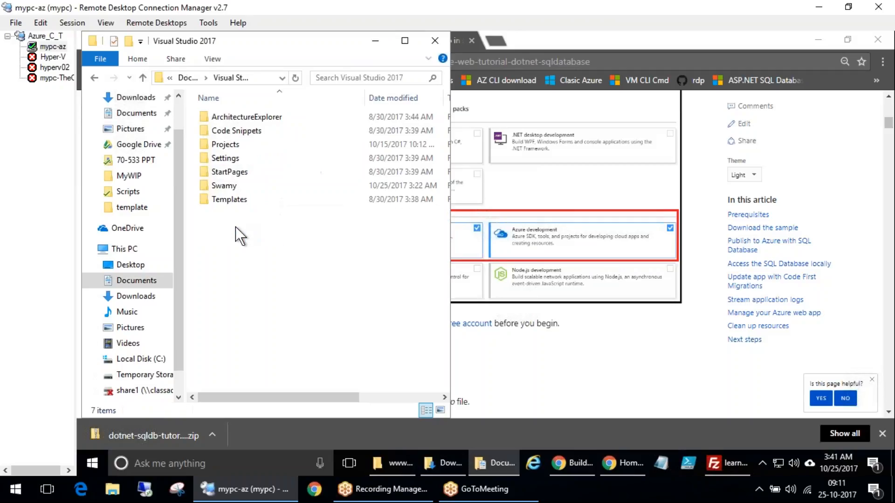
left_click(225, 144)
double_click(226, 144)
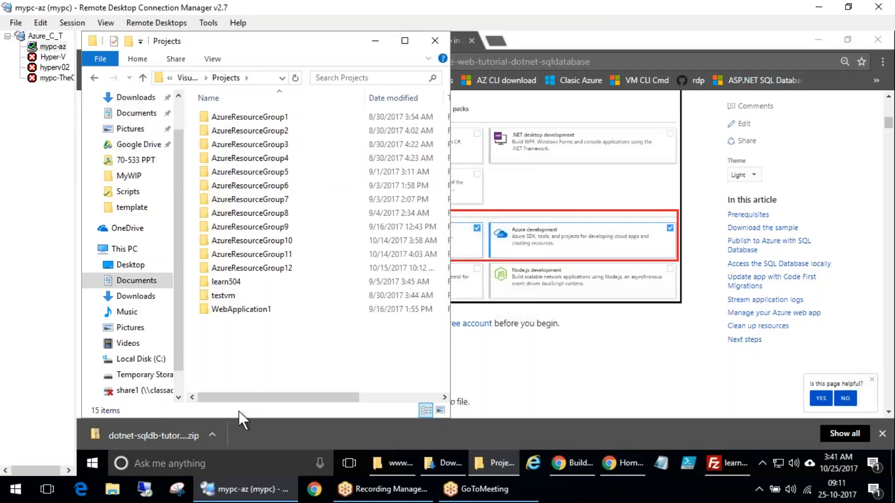
scroll(370, 365, "right", 3)
scroll(350, 365, "left", 3)
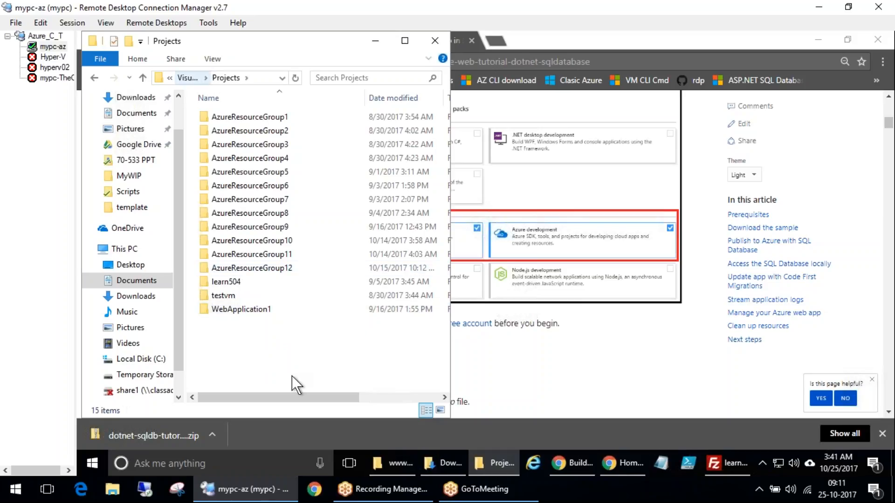
double_click(260, 298)
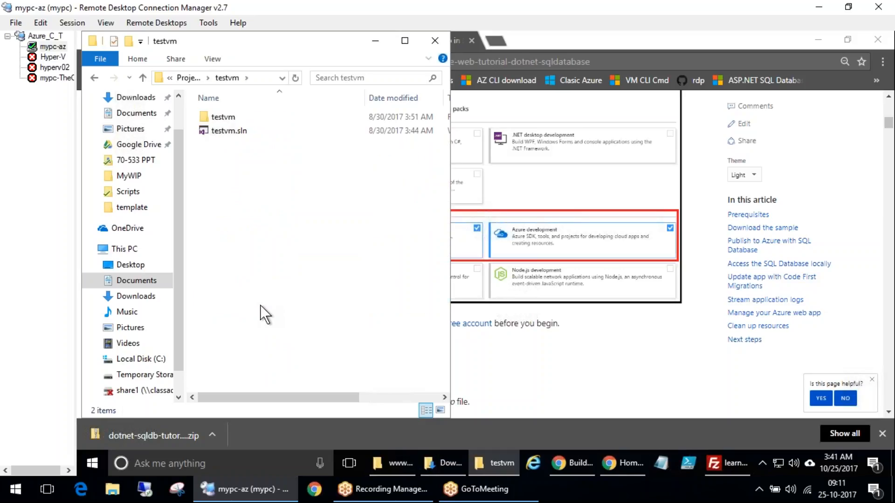
key("alt+Left")
double_click(260, 306)
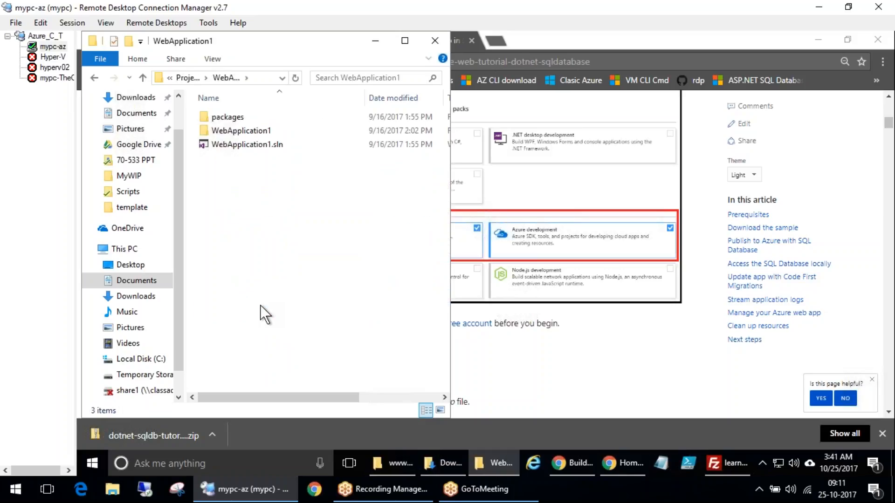
Navigate back to Visual Studio 2017 and open the Swamy project folder containing Swamy.sln
key("BackSpace")
key("Up")
key("Up")
key("Up")
key("Up")
key("Up")
key("Up")
key("Up")
key("Up")
key("Up")
key("Up")
key("Up")
key("Up")
key("Up")
key("Up")
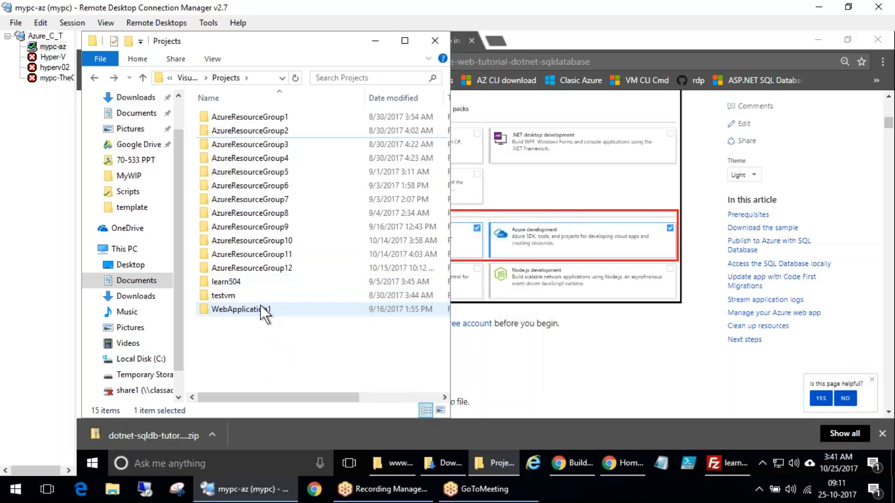
key("Return")
key("BackSpace")
key("BackSpace")
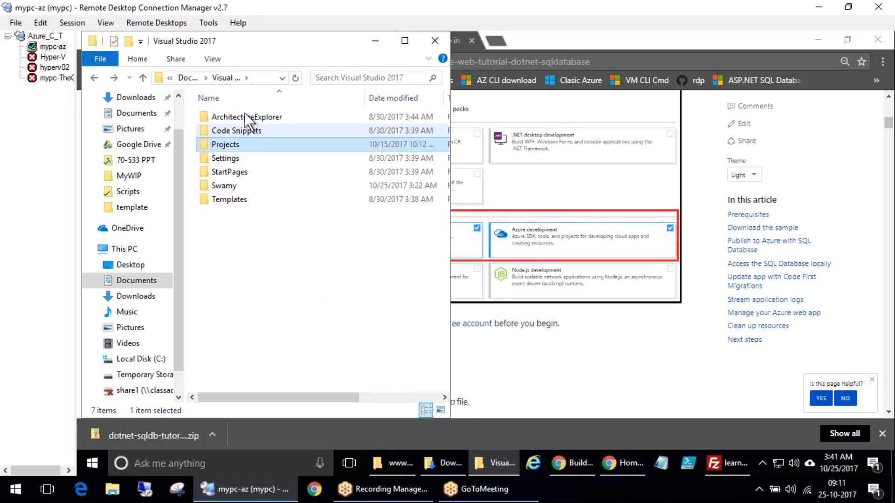
left_click(214, 187)
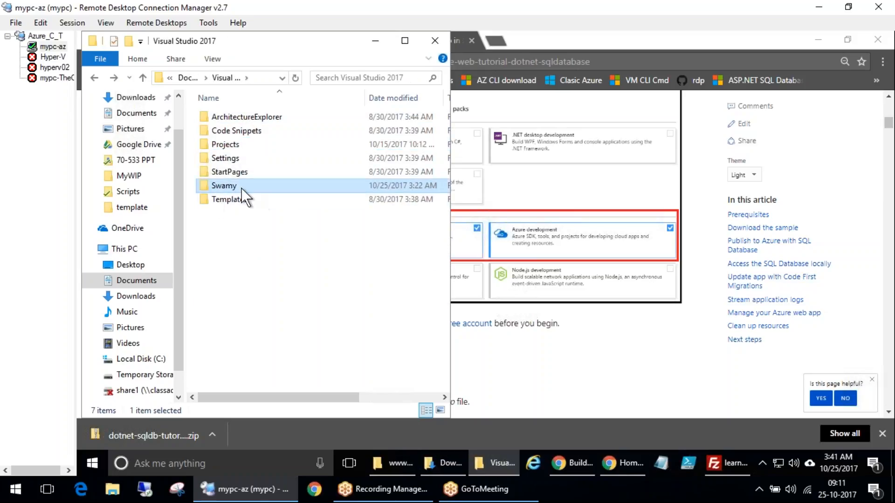
key("Return")
double_click(237, 117)
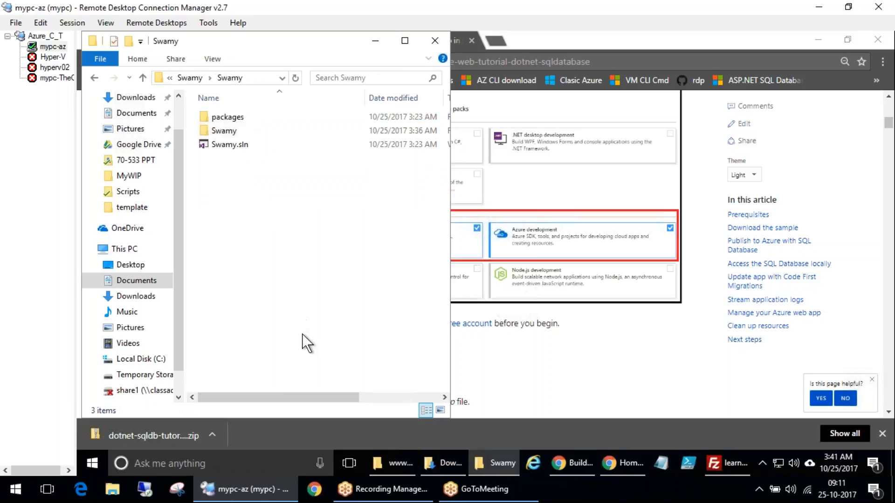
left_click_drag(274, 249, 228, 140)
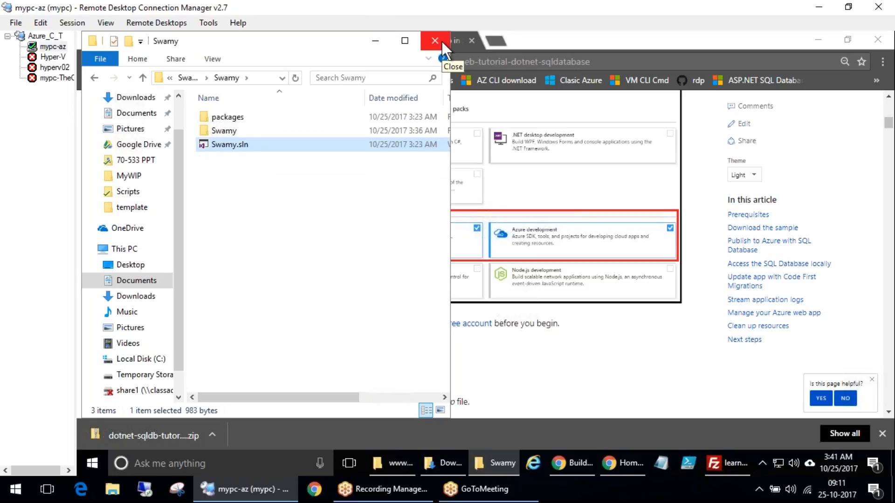
Minimize the open Explorer windows and bring the Swamy project folder back to the front
left_click(375, 44)
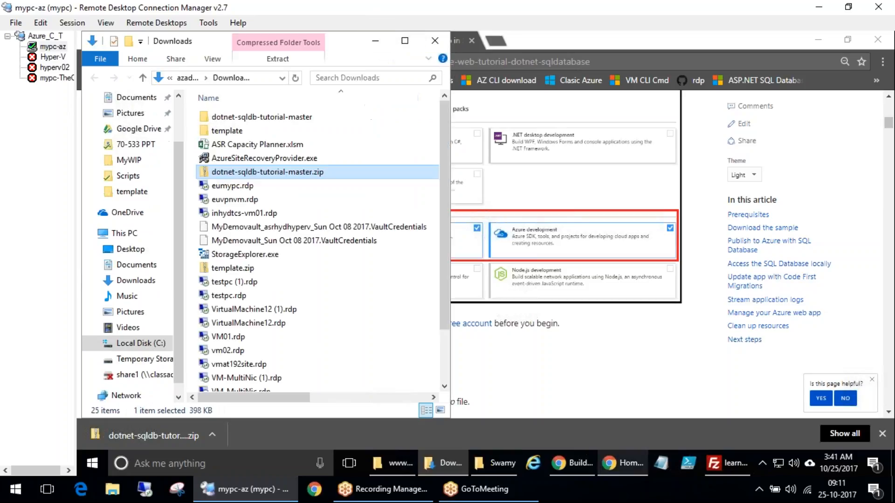
left_click(376, 37)
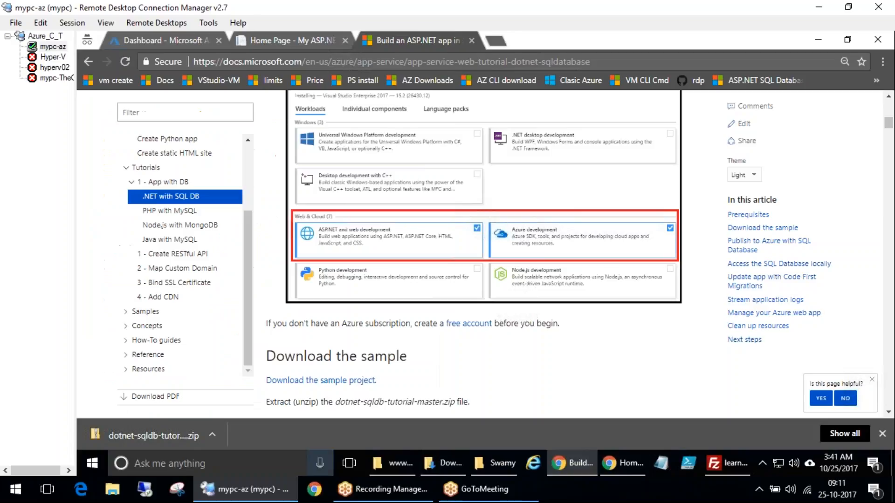
left_click(487, 463)
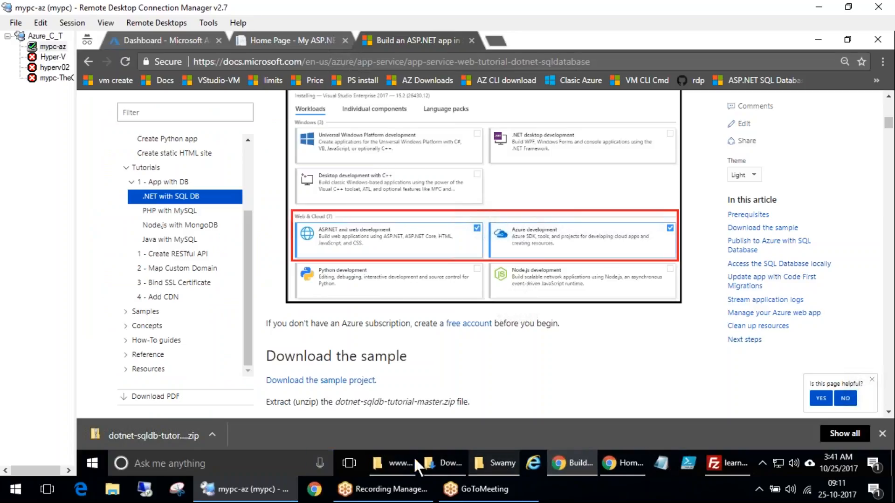
left_click(140, 249)
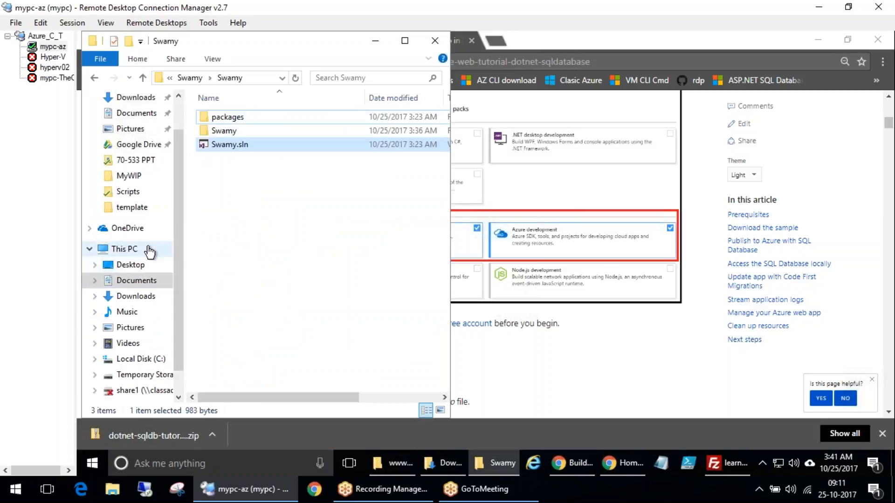
Open Local Disk (C:), filter its folders to those modified Today, and open the IIS_DB folder
scroll(295, 366, "down", 2)
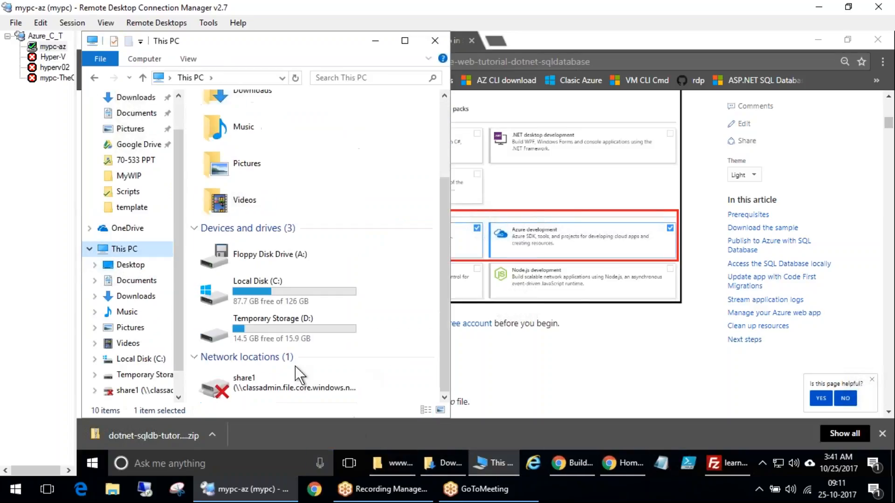
double_click(263, 289)
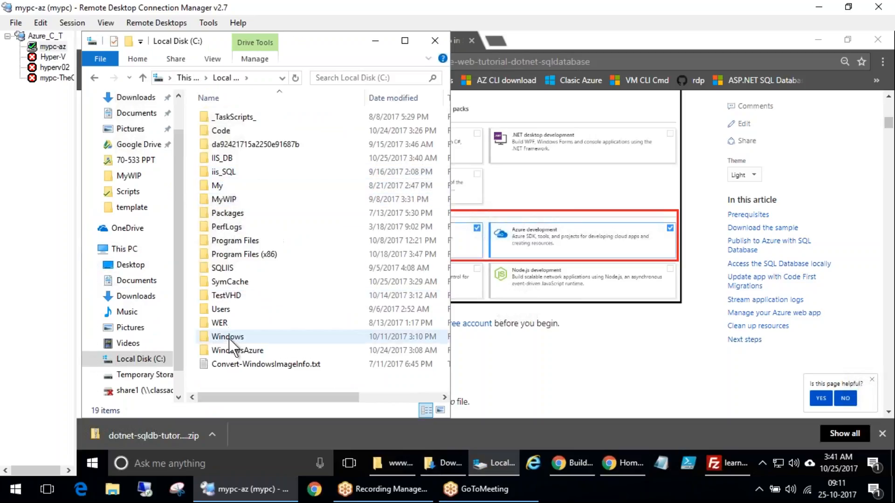
left_click(256, 267)
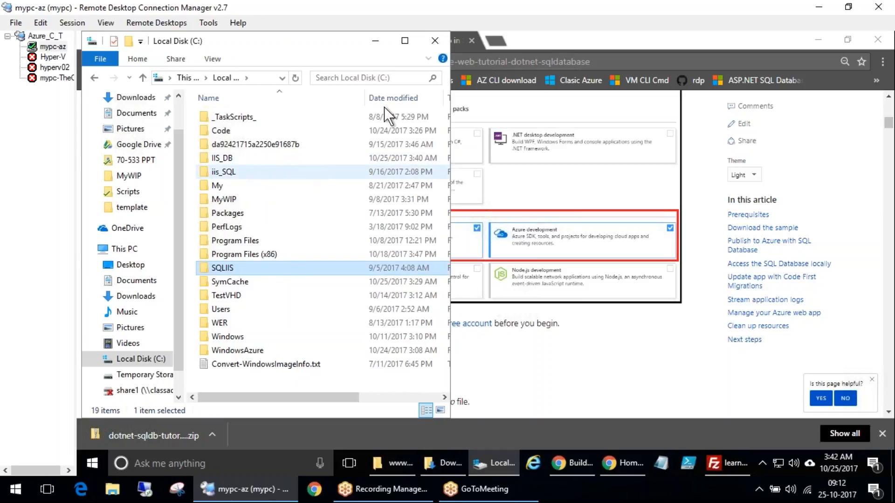
left_click(437, 97)
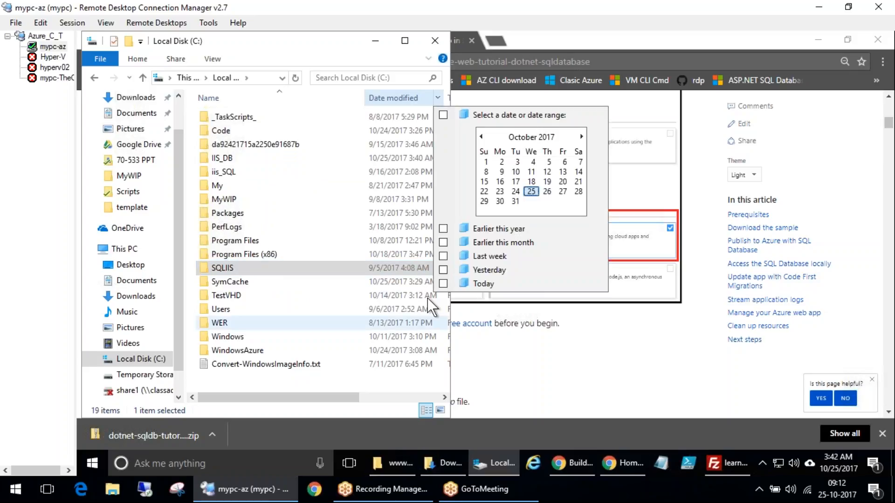
left_click(176, 147)
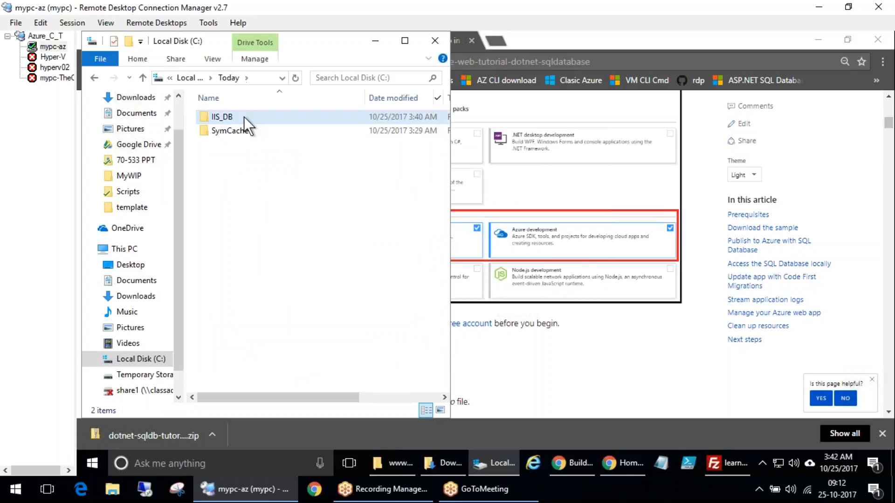
double_click(244, 116)
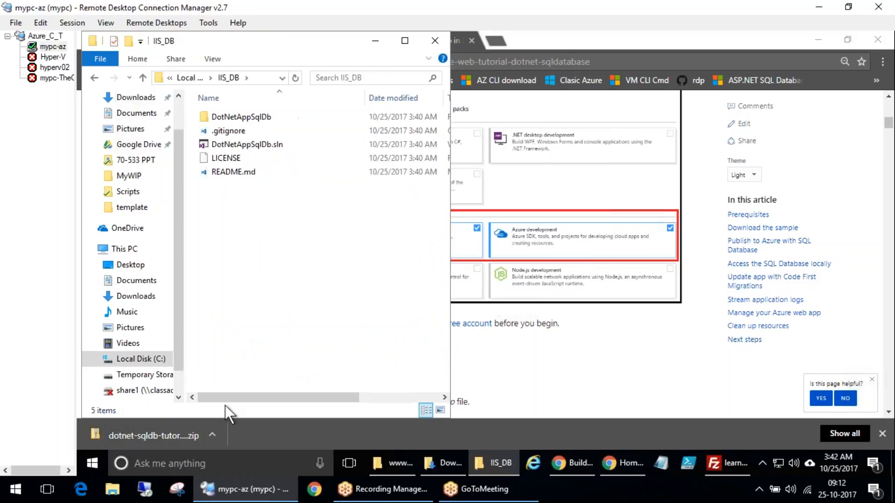
Open DotNetAppSqlDb.sln in Visual Studio, accepting the security warning for the project
double_click(323, 42)
double_click(242, 141)
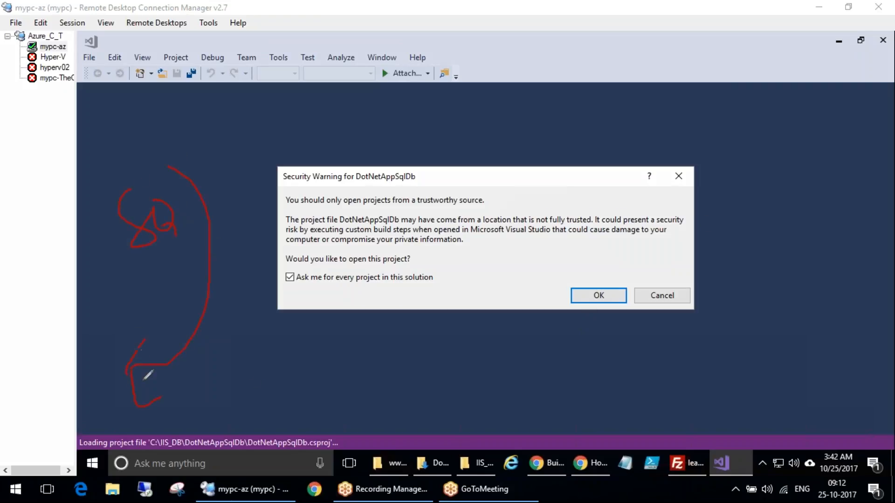
mouse_move(342, 151)
left_mouse_down()
mouse_move(296, 319)
mouse_move(342, 151)
mouse_move(459, 177)
mouse_move(467, 192)
left_mouse_up()
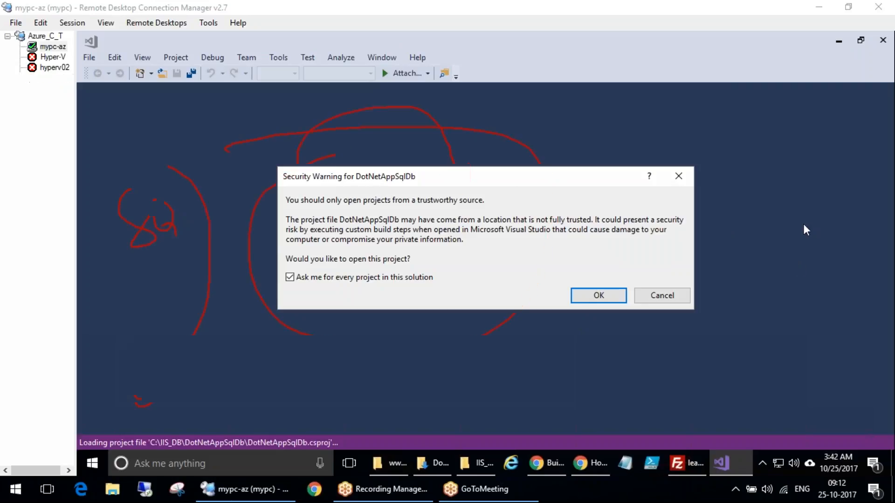
left_click(598, 296)
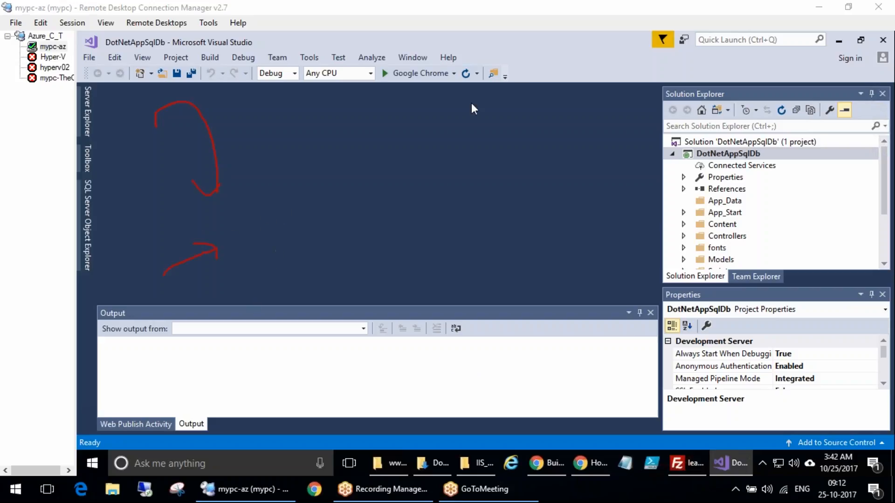
Clean the DotNetAppSqlDb project
mouse_move(788, 123)
left_mouse_down()
mouse_move(653, 217)
mouse_move(877, 153)
left_mouse_up()
left_click(731, 154)
right_click(731, 153)
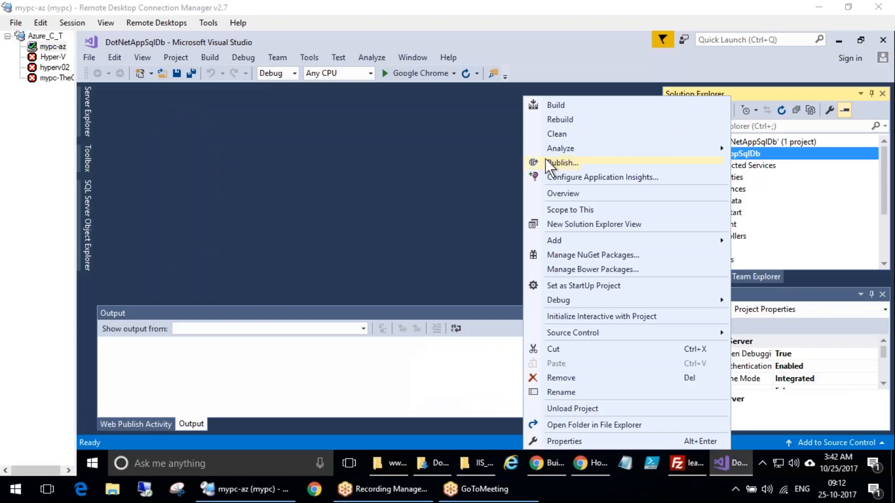
left_click(555, 133)
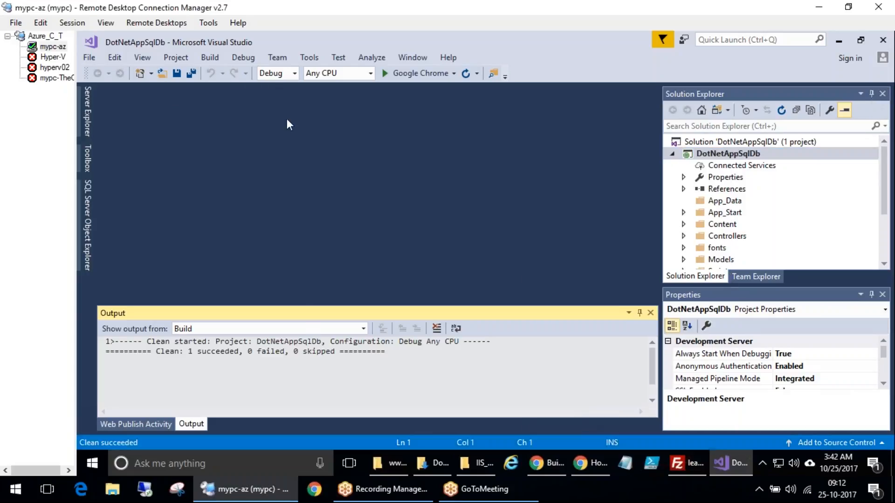
left_click_drag(219, 355, 512, 359)
left_click(511, 359)
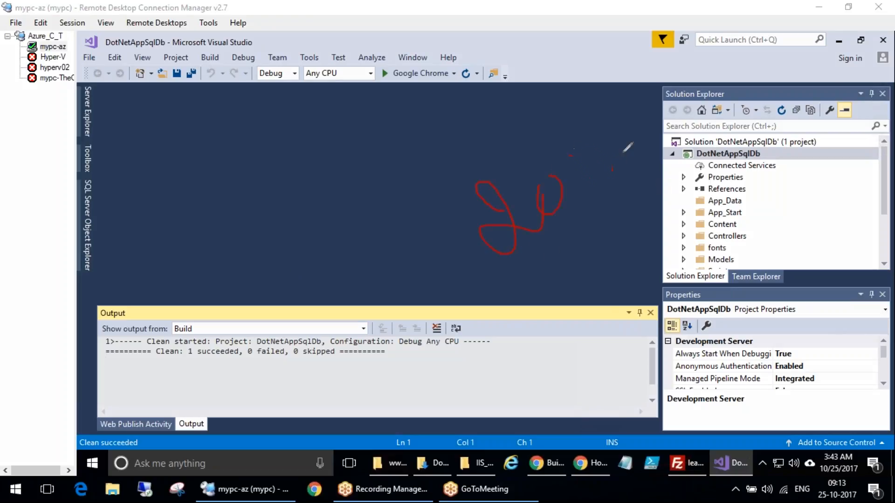
left_click_drag(568, 255, 604, 253)
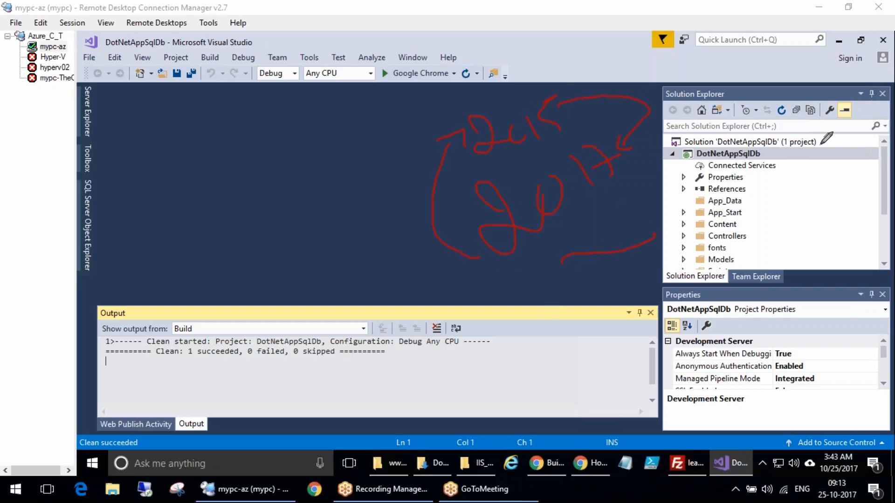
mouse_move(770, 160)
left_mouse_down()
mouse_move(790, 139)
mouse_move(667, 154)
mouse_move(785, 171)
mouse_move(801, 161)
left_mouse_up()
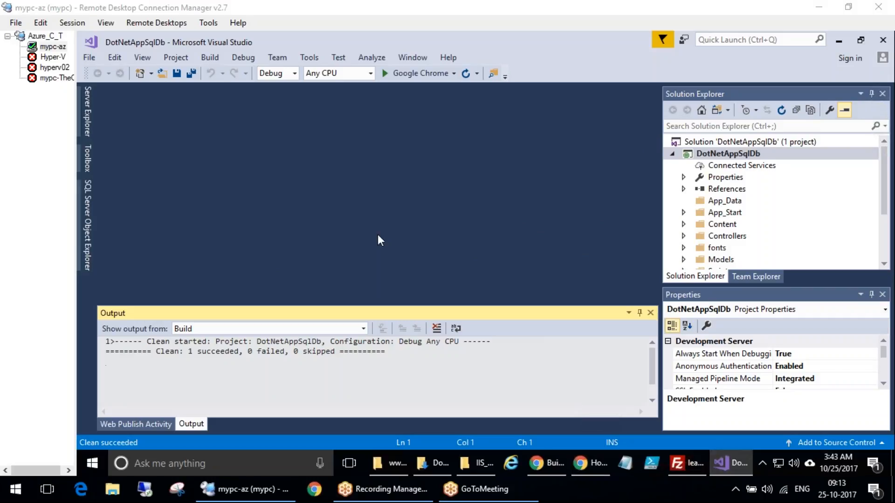
Read the tutorial's Run the app instructions in the browser
left_click(578, 463)
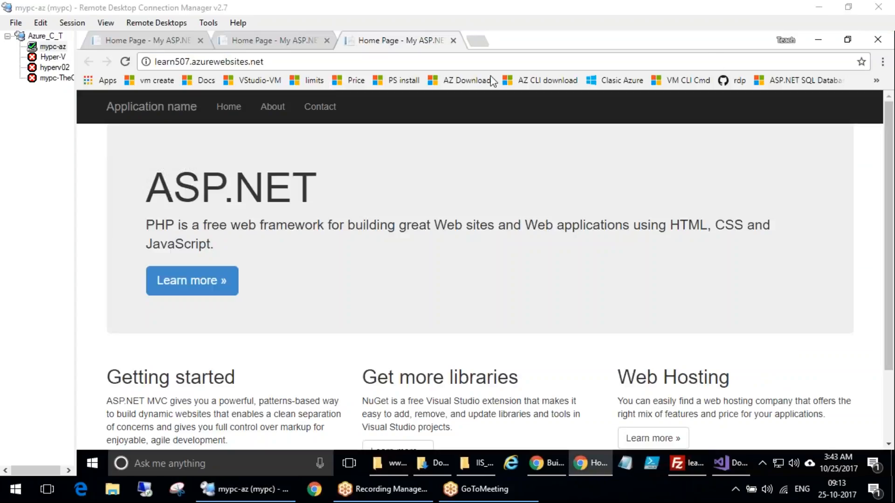
left_click(545, 465)
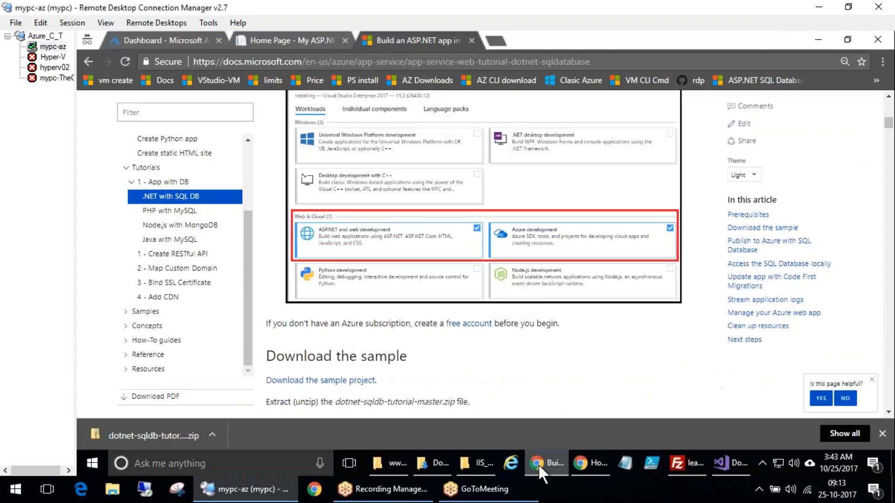
scroll(476, 254, "down", 10)
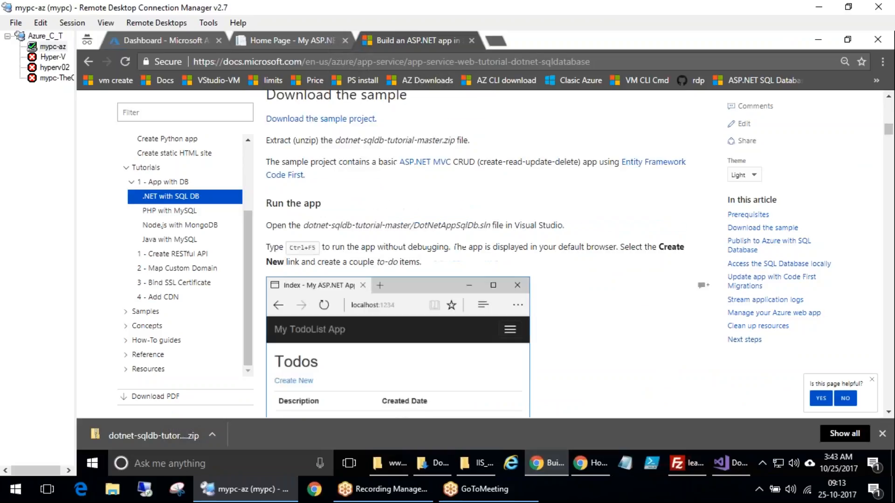
scroll(476, 254, "up", 3)
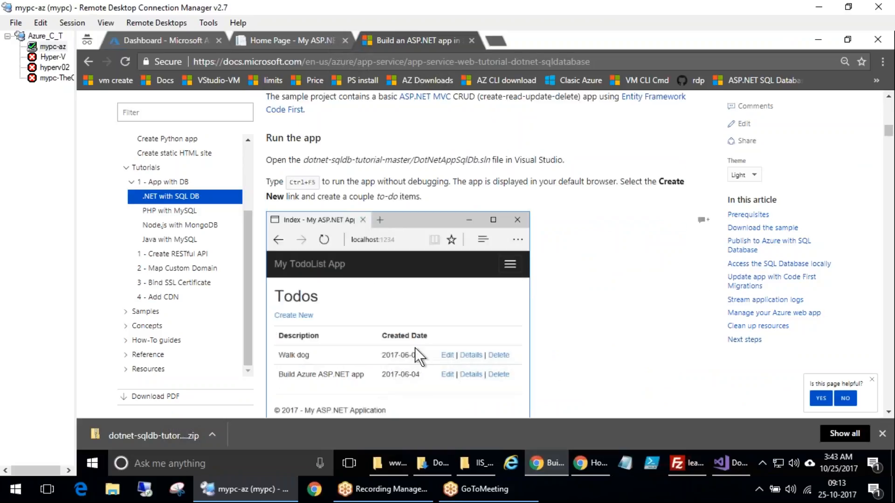
triple_click(315, 183)
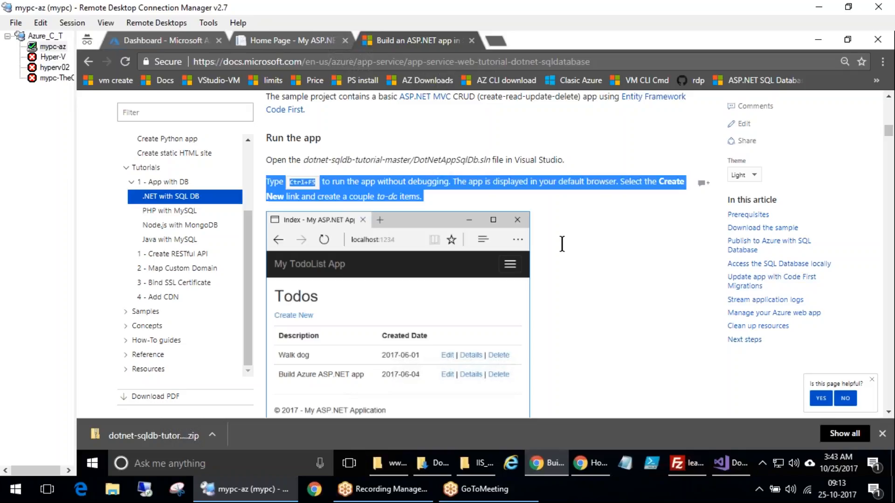
Switch to Visual Studio and run the app without debugging
left_click(729, 463)
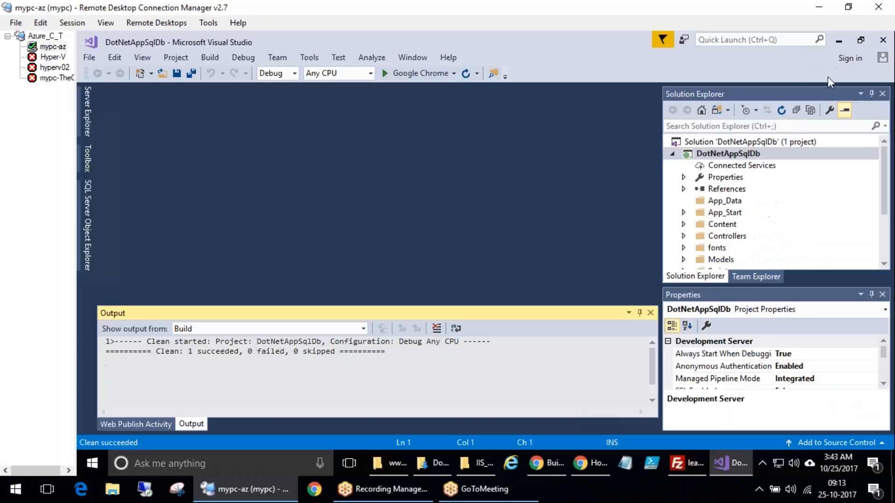
left_click(211, 58)
mouse_move(243, 57)
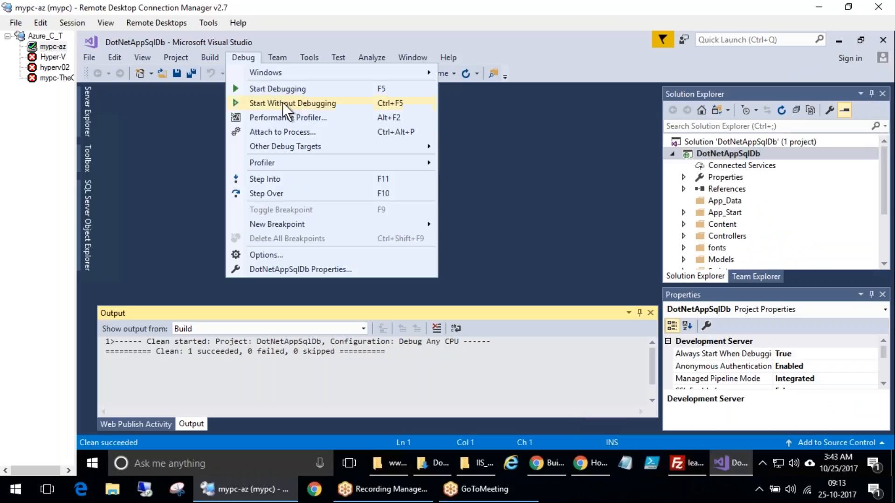
left_click(298, 103)
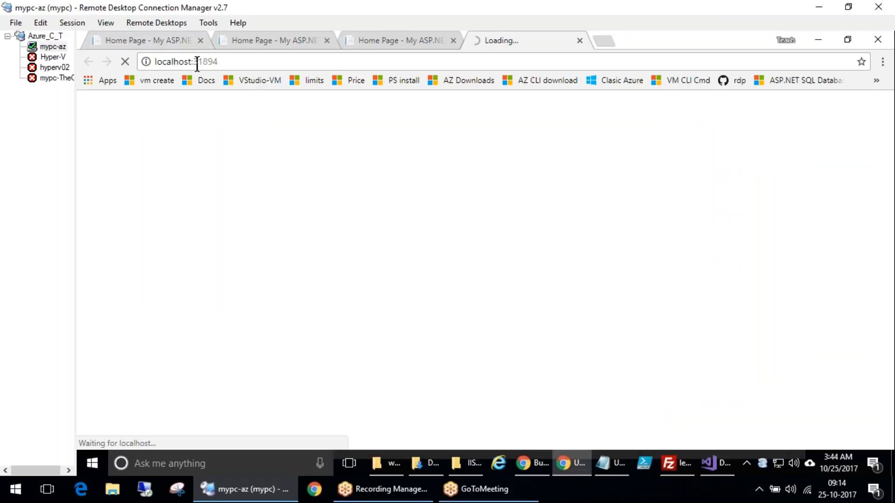
Close the other browser tabs, keeping only the localhost app tab
left_click(200, 40)
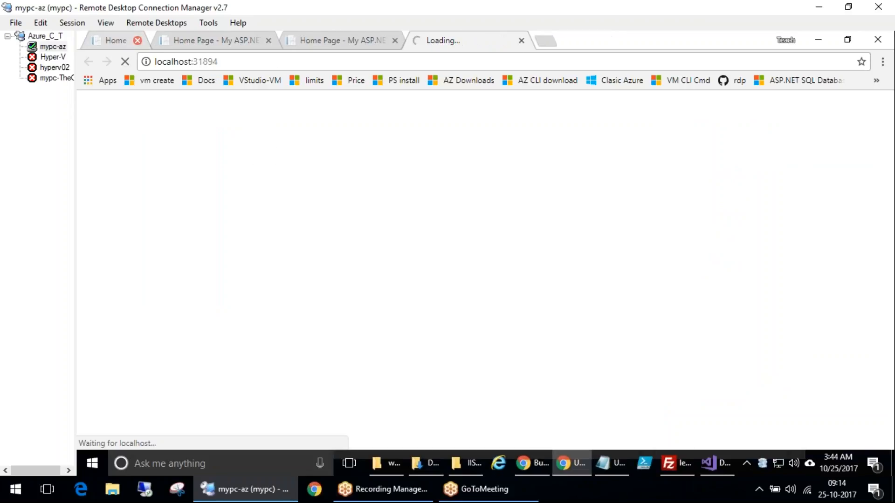
left_click(201, 40)
left_click(200, 41)
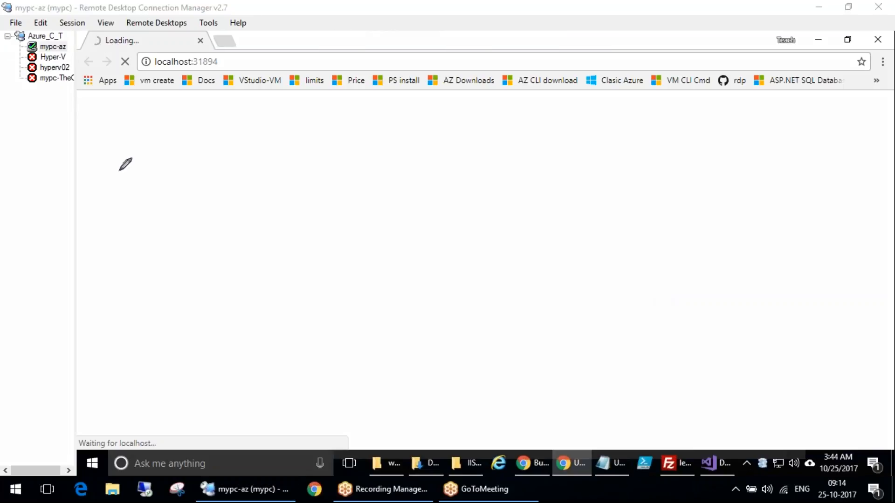
left_click_drag(110, 133, 146, 126)
left_click_drag(127, 133, 138, 149)
mouse_move(146, 137)
left_mouse_down()
mouse_move(149, 147)
mouse_move(146, 137)
mouse_move(198, 122)
mouse_move(231, 133)
mouse_move(238, 150)
left_mouse_up()
left_click(233, 105)
left_click_drag(208, 185, 239, 186)
left_click_drag(200, 228, 254, 211)
key("Escape")
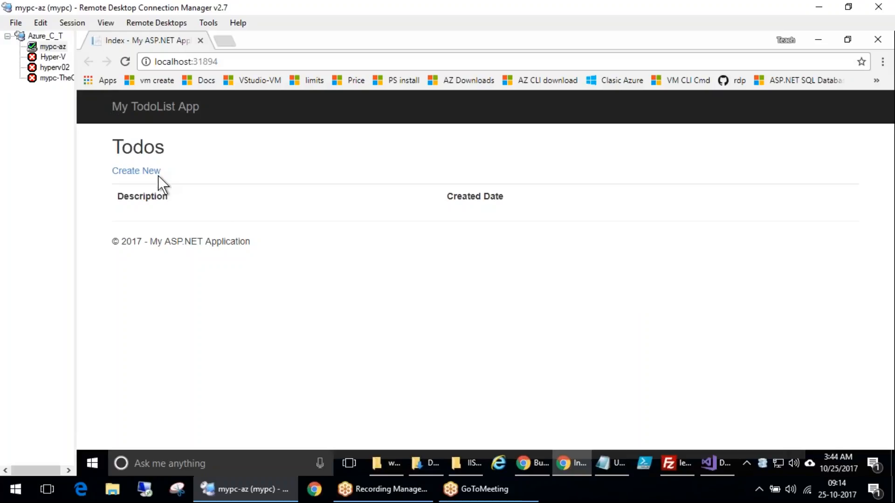
Create a new todo item with the description 'Hey test'
left_click(140, 171)
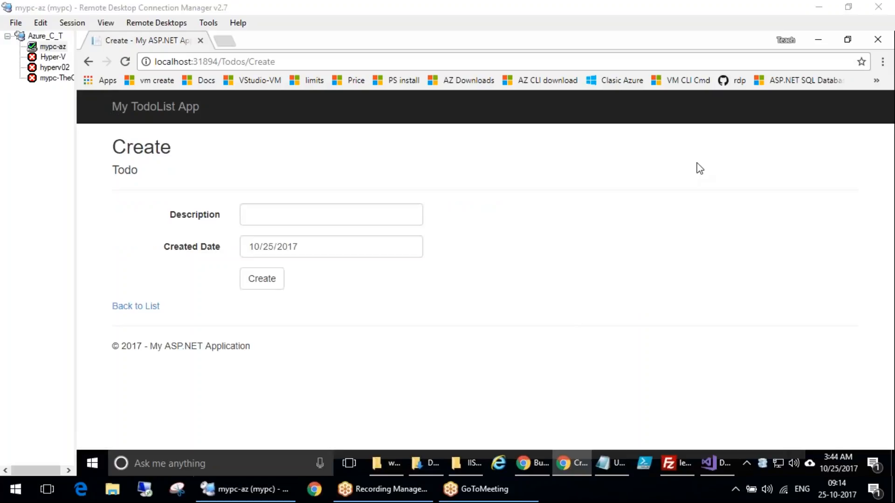
left_click(267, 218)
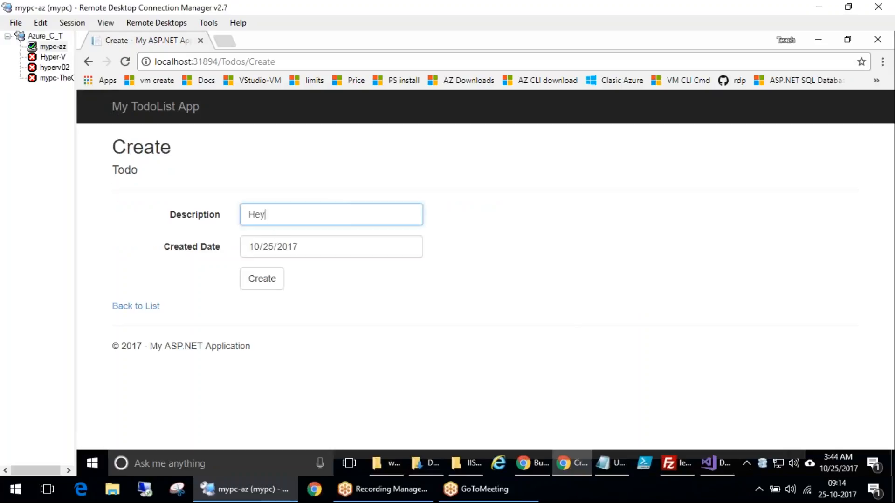
left_click(265, 286)
Create a new todo item with the description 'catch a bus'
left_click(150, 171)
left_click(280, 212)
type("catch a bus")
key("Return")
Create a new todo item with the description 'setup lab'
left_click(158, 172)
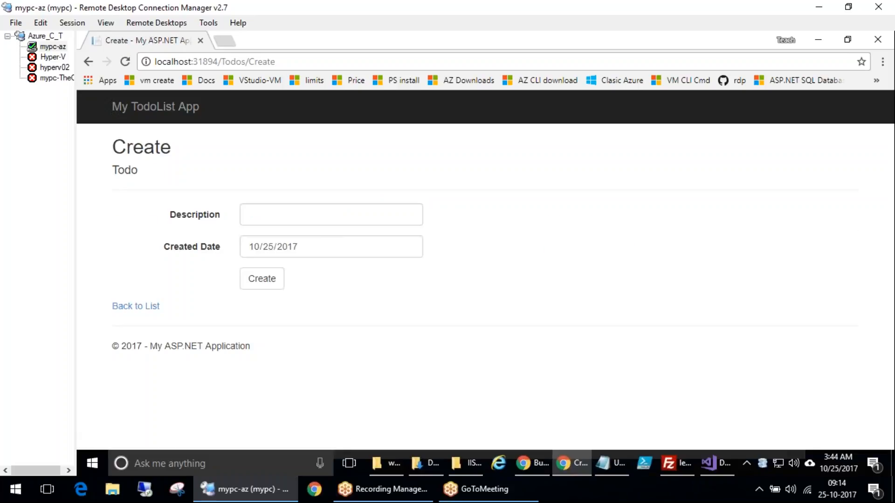
left_click(293, 215)
type("set")
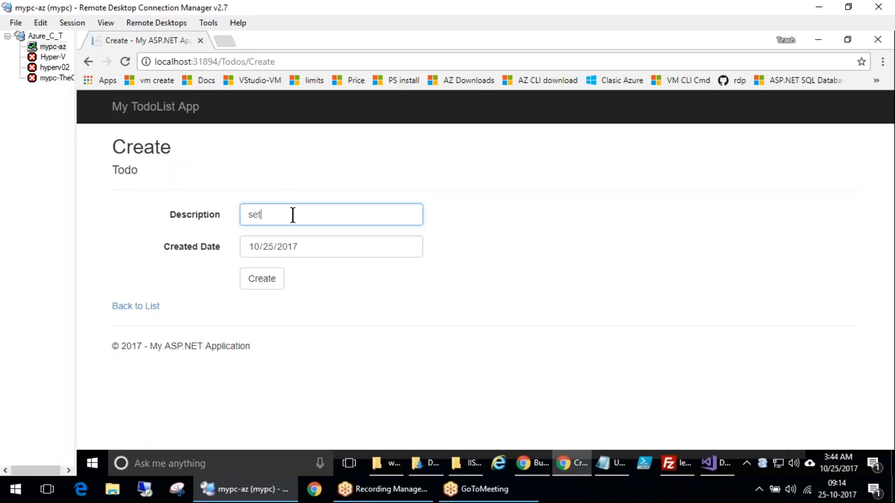
type("up lab")
key("Return")
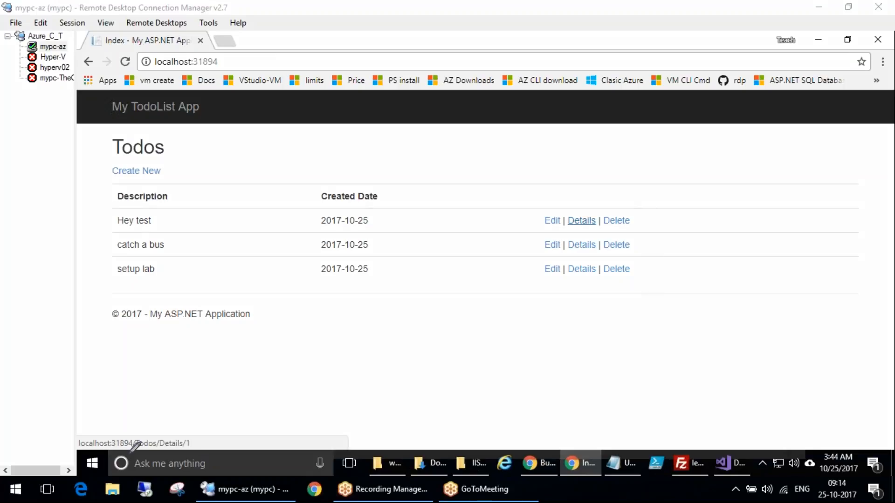
mouse_move(247, 352)
left_mouse_down()
mouse_move(258, 398)
mouse_move(239, 400)
left_mouse_up()
left_click_drag(289, 345, 333, 377)
left_click_drag(339, 334, 390, 364)
mouse_move(191, 133)
left_mouse_down()
mouse_move(636, 305)
mouse_move(306, 138)
mouse_move(154, 148)
left_mouse_up()
left_click_drag(219, 205, 298, 166)
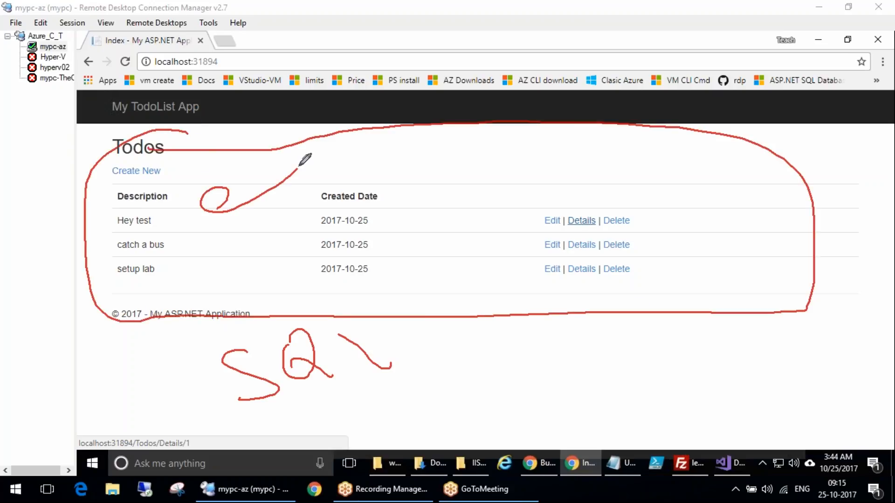
left_click_drag(422, 381, 459, 369)
left_click_drag(486, 355, 475, 406)
mouse_move(482, 321)
left_mouse_down()
mouse_move(459, 492)
mouse_move(478, 328)
left_mouse_up()
mouse_move(440, 361)
left_mouse_down()
mouse_move(486, 364)
mouse_move(542, 418)
mouse_move(536, 252)
mouse_move(557, 257)
left_mouse_up()
left_click_drag(220, 207, 249, 195)
mouse_move(213, 225)
left_mouse_down()
mouse_move(196, 229)
mouse_move(248, 223)
left_mouse_up()
left_click_drag(220, 254, 263, 259)
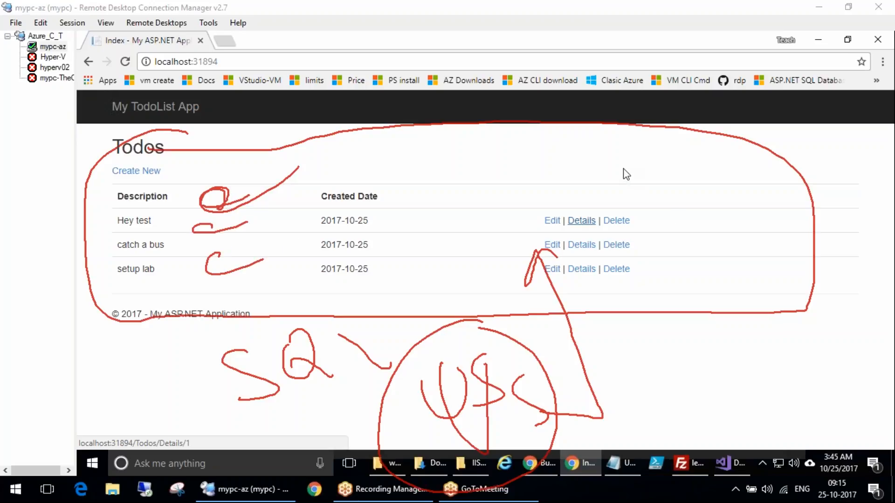
mouse_move(532, 390)
left_mouse_down()
mouse_move(567, 270)
mouse_move(520, 303)
mouse_move(580, 254)
left_mouse_up()
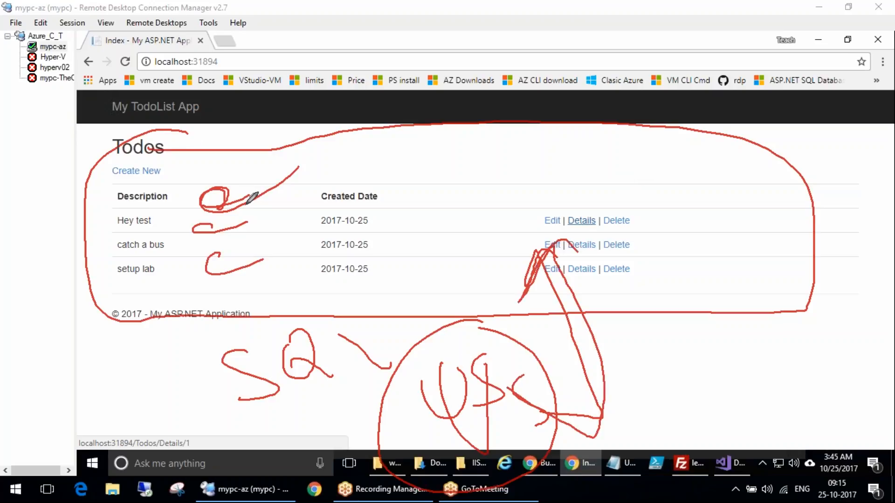
key("Escape")
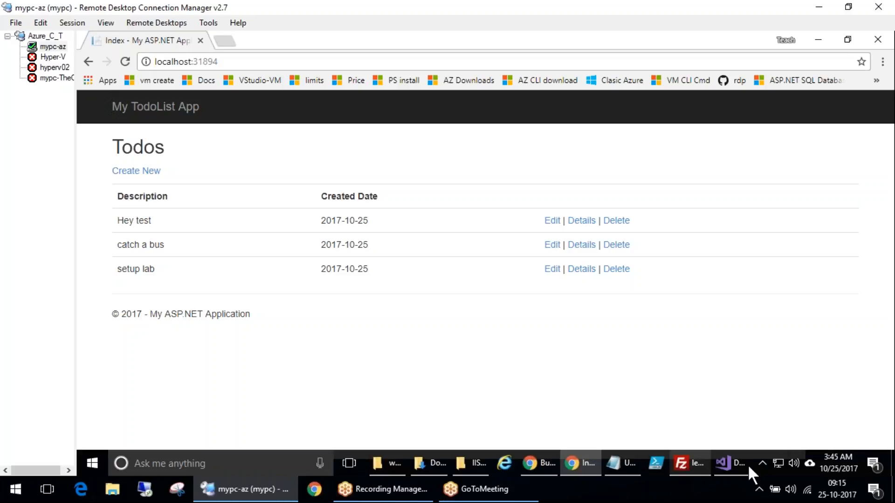
left_click(731, 463)
left_click(731, 463)
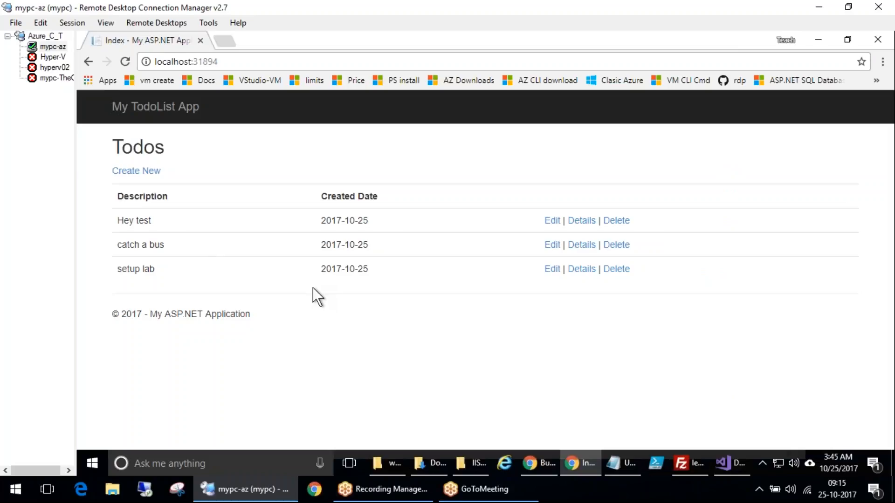
Check the DotNetAppSqlDb project in Visual Studio, then return to the tutorial page in the browser
left_click(726, 461)
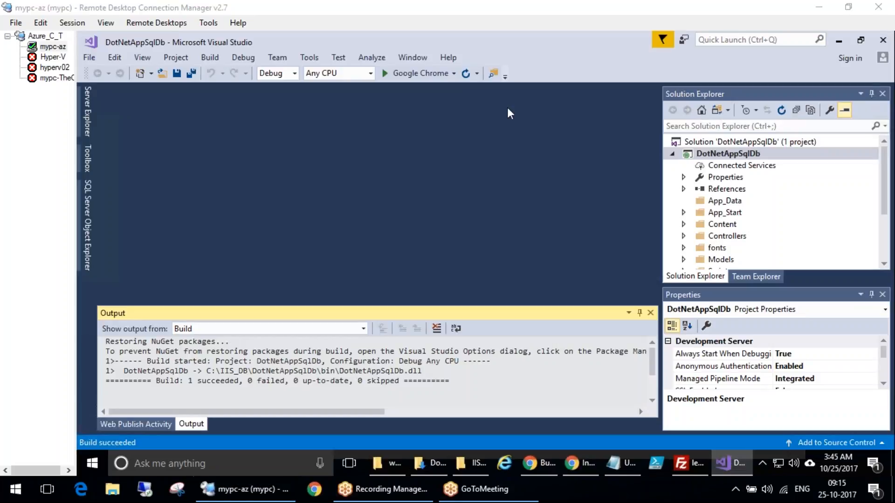
left_click(886, 257)
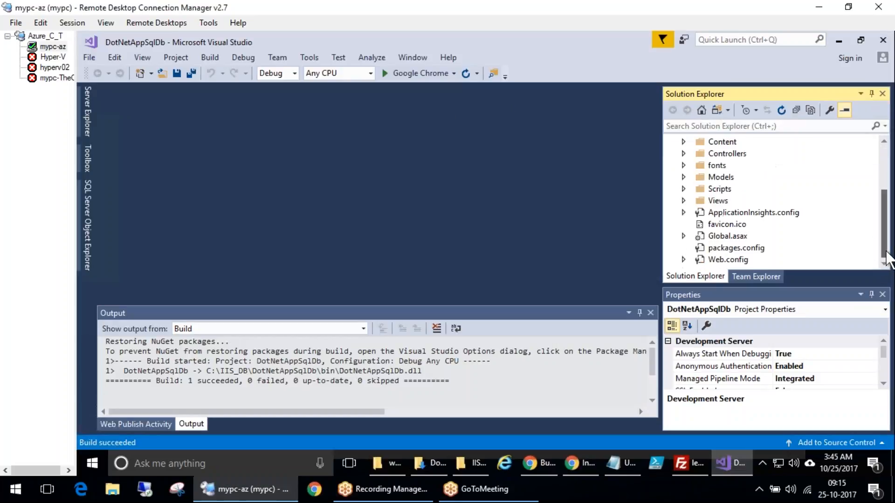
left_click(578, 466)
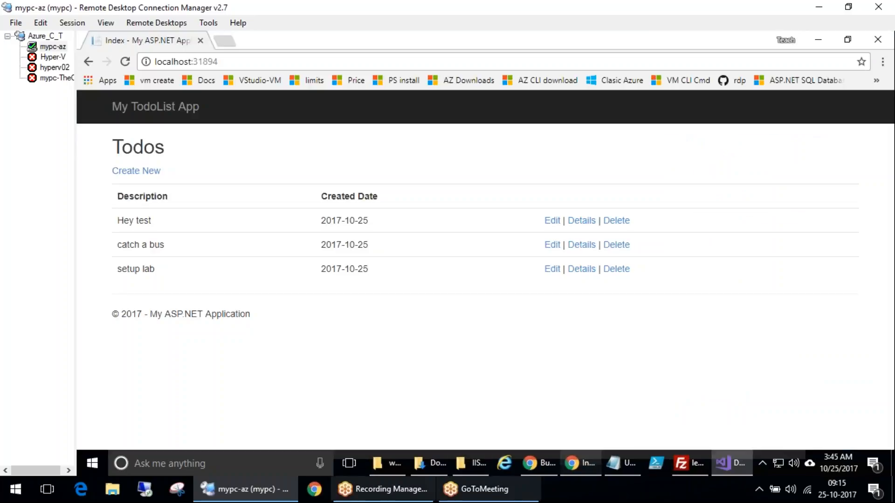
left_click(539, 463)
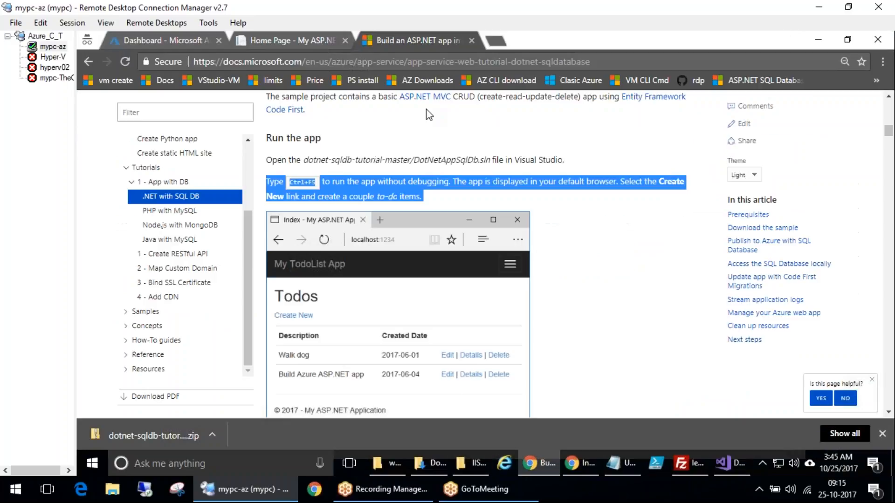
Read the tutorial's Publish to Azure with SQL Database section about the Publish command and Microsoft Azure App Service
left_click(536, 170)
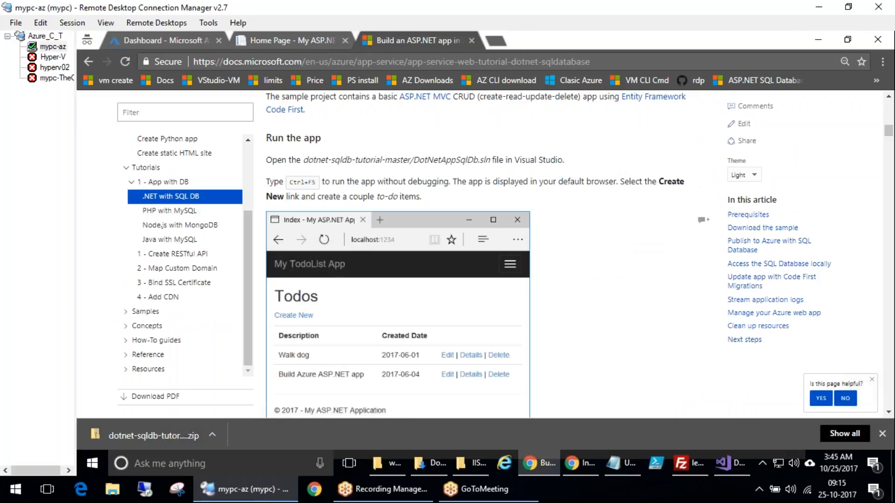
scroll(572, 213, "down", 5)
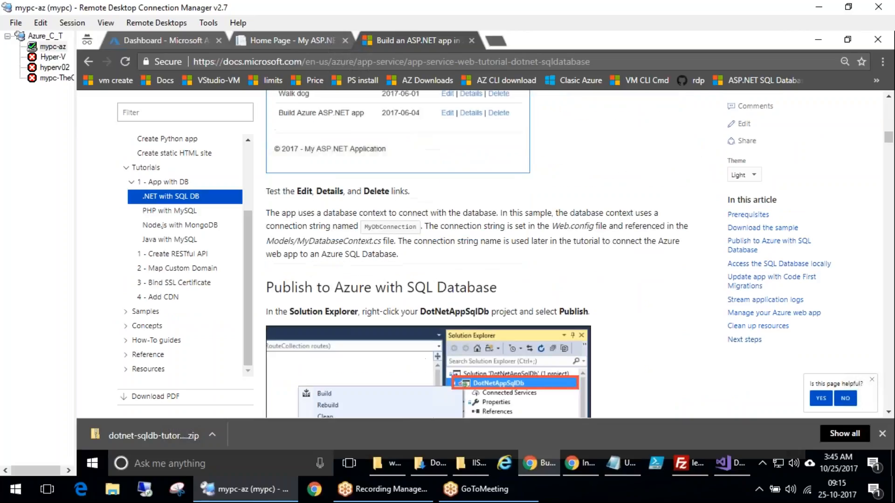
scroll(563, 320, "down", 1)
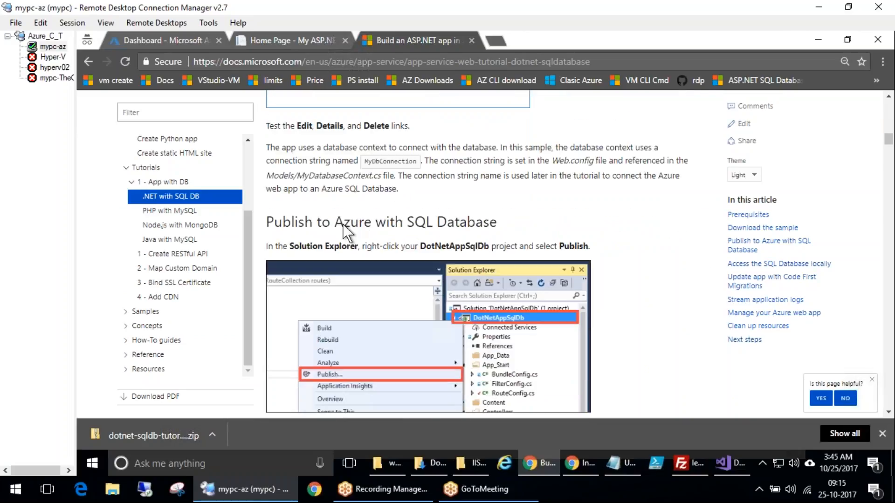
scroll(340, 378, "down", 3)
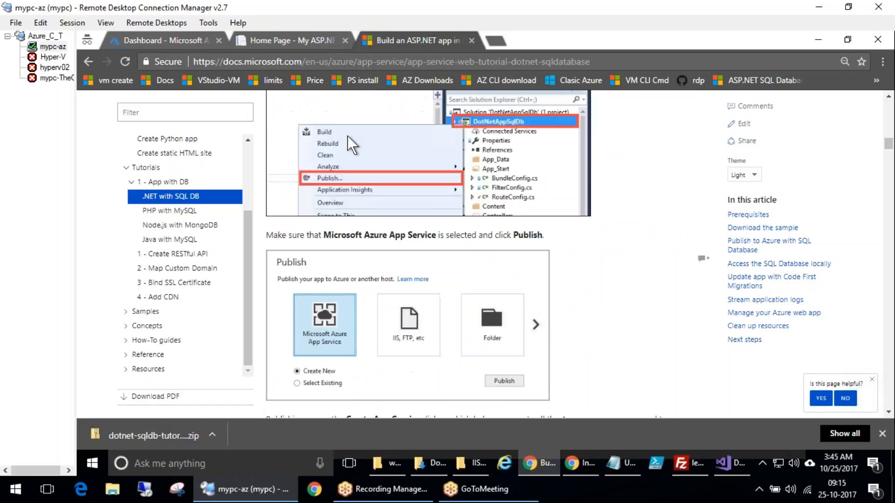
scroll(393, 329, "down", 1)
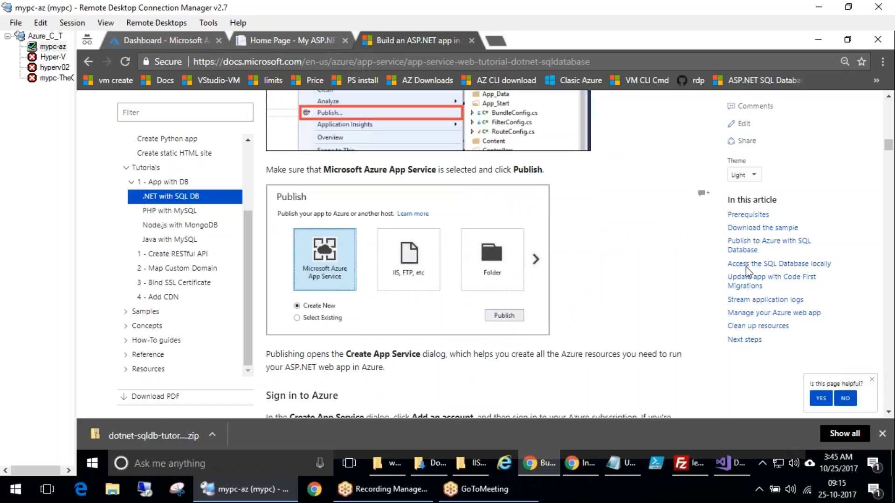
left_click_drag(361, 109, 343, 94)
left_click_drag(313, 217, 305, 211)
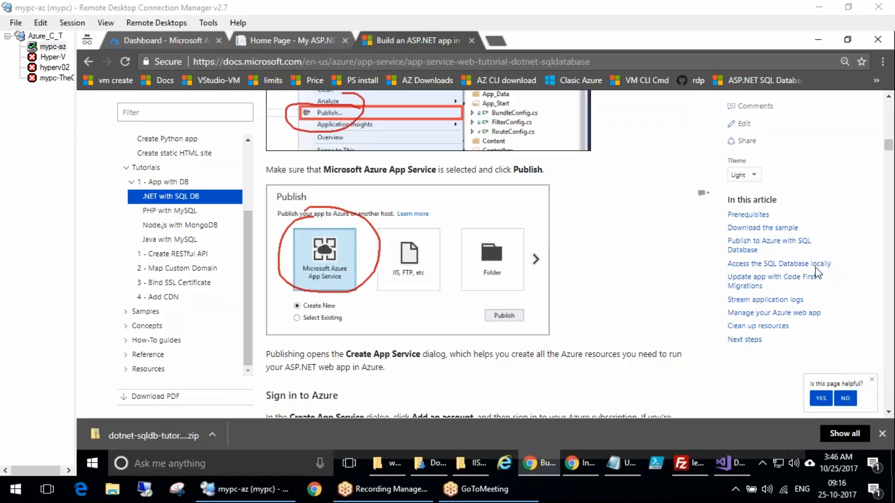
key("Escape")
Read the tutorial's Sign in to Azure and Configure the web app name sections of the Create App Service dialog
scroll(588, 364, "down", 4)
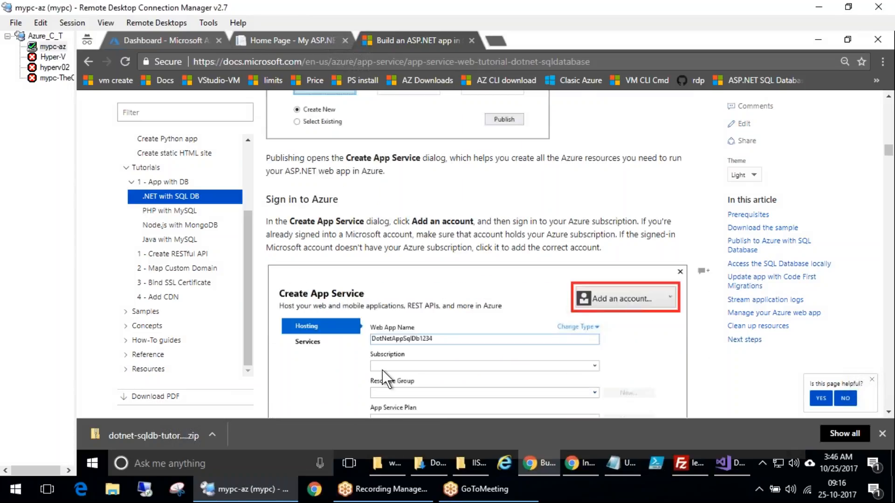
scroll(385, 371, "down", 5)
scroll(551, 310, "down", 1)
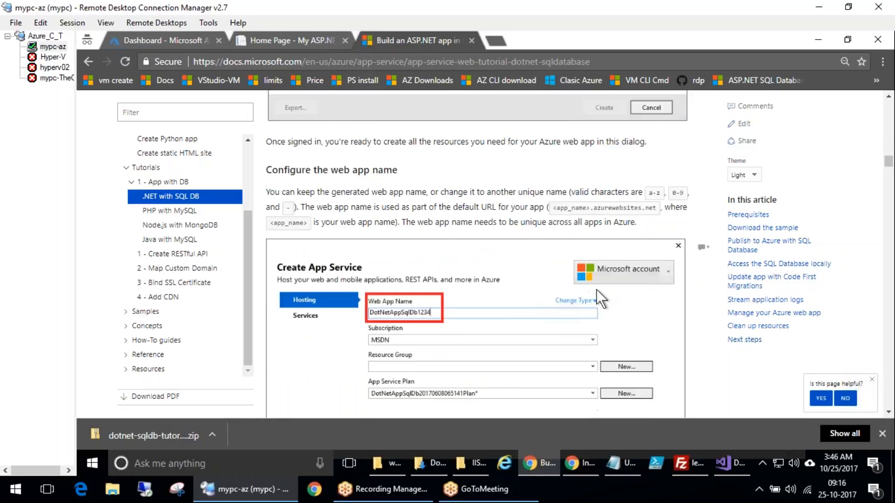
left_click_drag(387, 256, 359, 258)
left_click_drag(475, 313, 533, 271)
left_click_drag(413, 344, 473, 307)
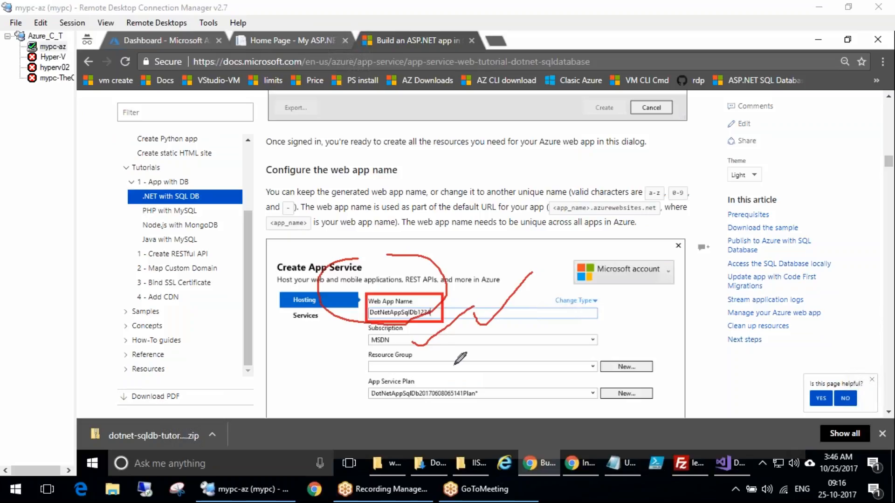
left_click_drag(446, 368, 516, 318)
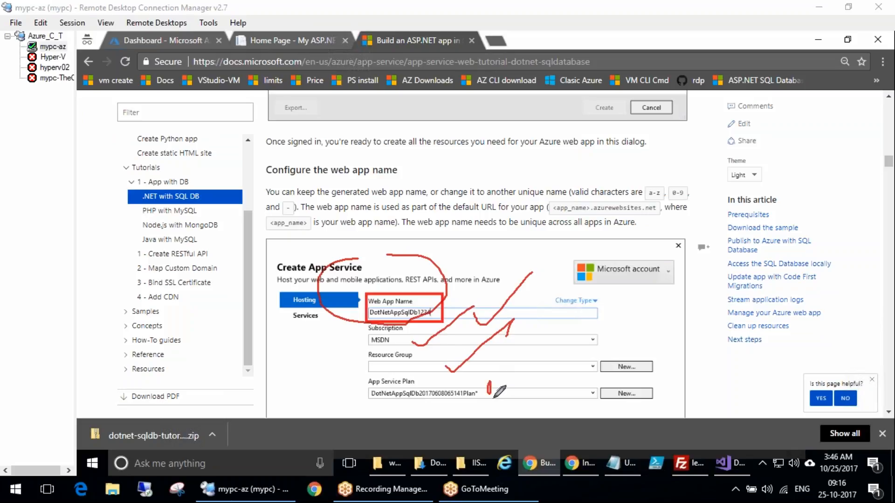
key("Escape")
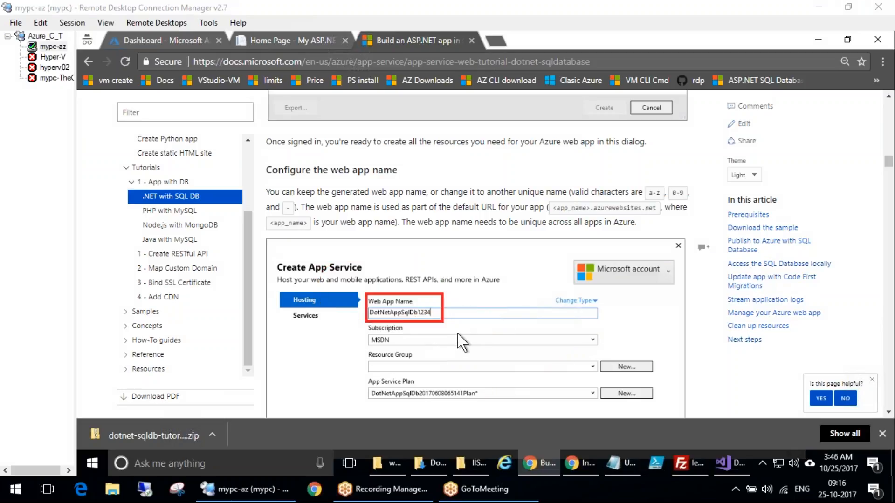
scroll(461, 340, "down", 7)
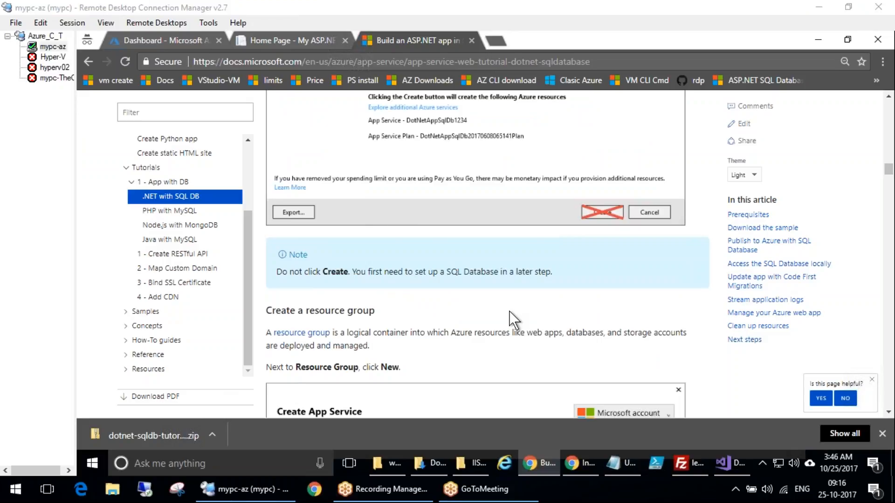
scroll(513, 320, "up", 3)
left_click_drag(608, 328, 481, 328)
mouse_move(355, 264)
left_mouse_down()
mouse_move(357, 200)
mouse_move(604, 338)
mouse_move(616, 306)
left_mouse_up()
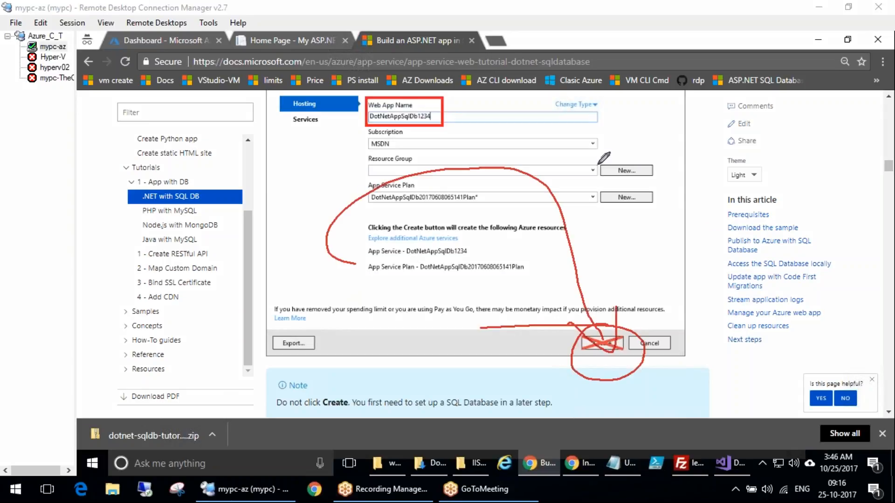
left_click(862, 261)
left_click(706, 354)
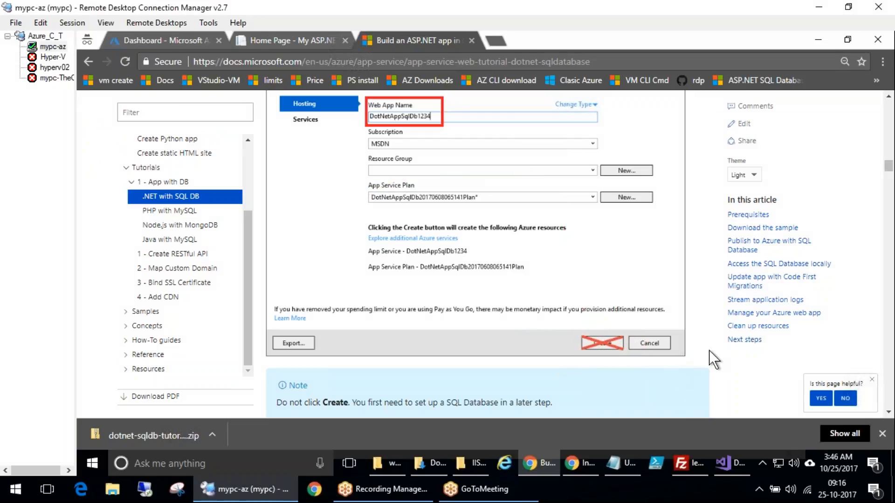
Read the tutorial's Create a resource group, App Service plan and Create a SQL Server instance sections
scroll(699, 361, "down", 4)
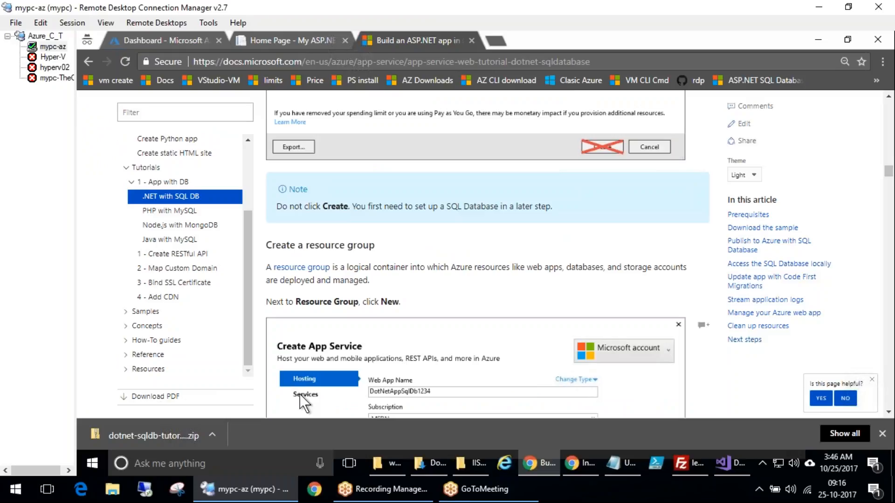
scroll(346, 402, "down", 4)
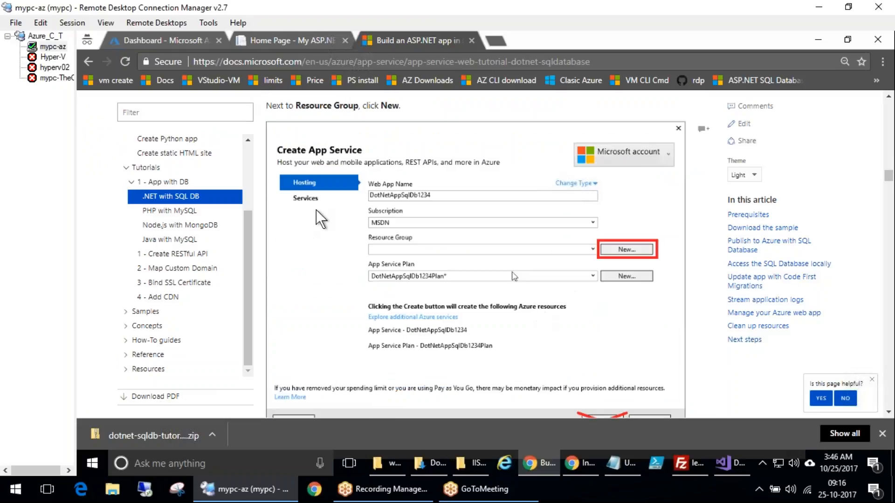
scroll(442, 304, "up", 1)
scroll(443, 303, "down", 8)
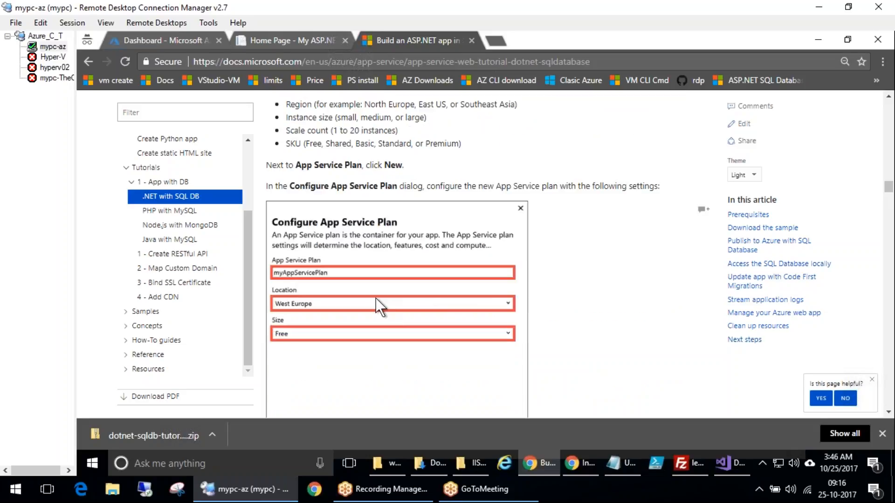
scroll(429, 320, "down", 5)
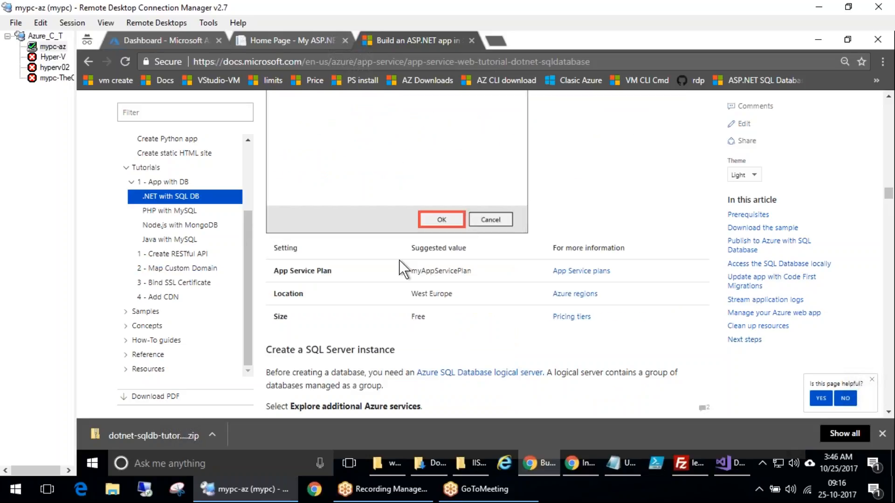
scroll(469, 355, "down", 4)
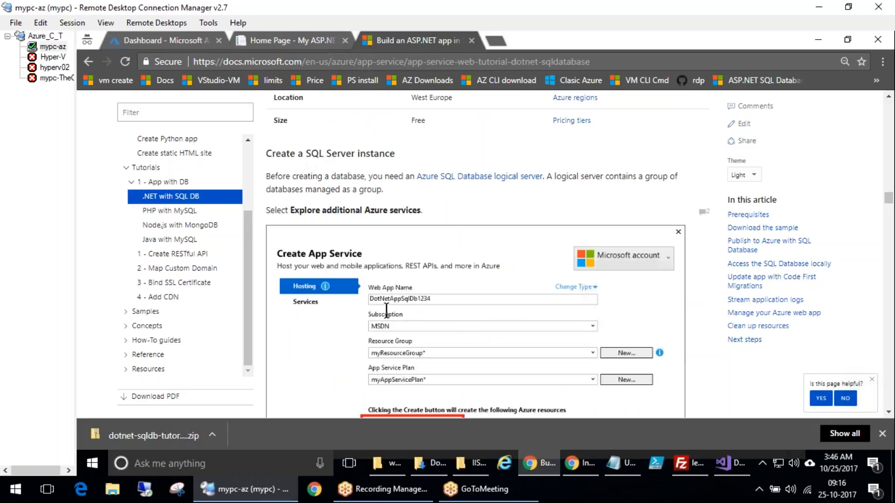
scroll(342, 320, "down", 3)
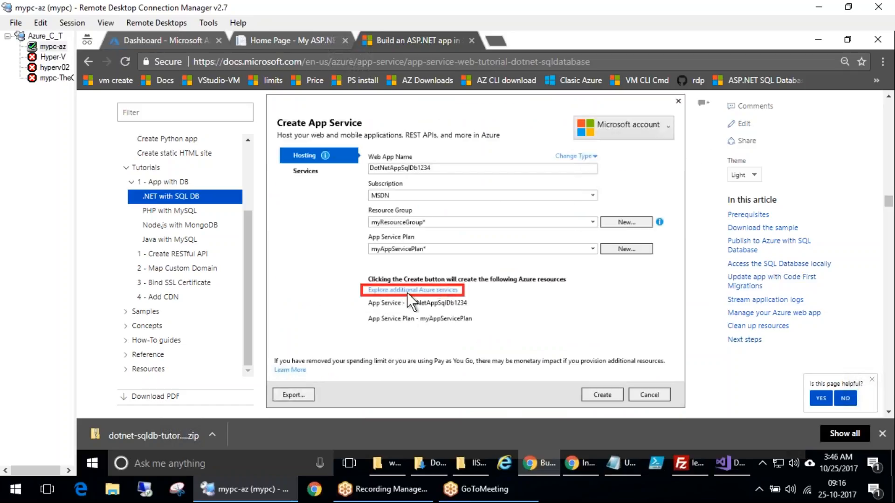
scroll(423, 300, "down", 7)
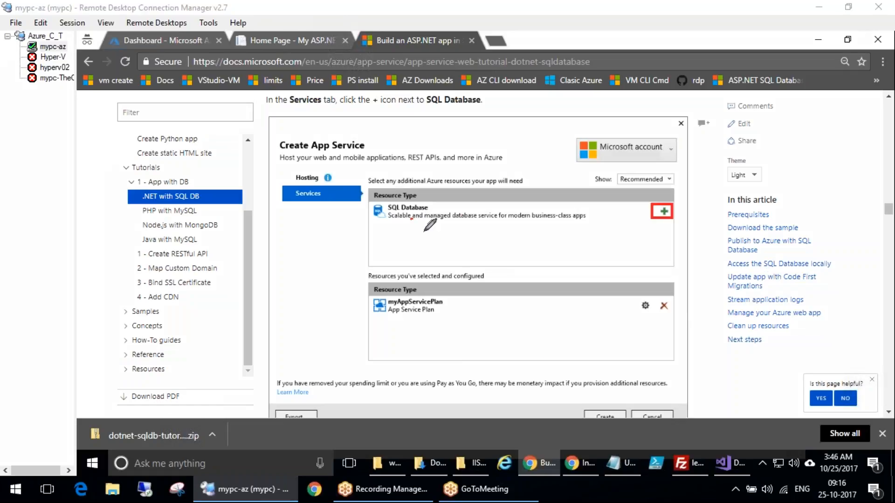
Examine the tutorial's instruction for adding a SQL Database on the Services tab of Create App Service
left_click_drag(411, 218, 528, 153)
left_click_drag(422, 185, 380, 165)
mouse_move(669, 201)
left_mouse_down()
mouse_move(641, 213)
mouse_move(676, 224)
left_mouse_up()
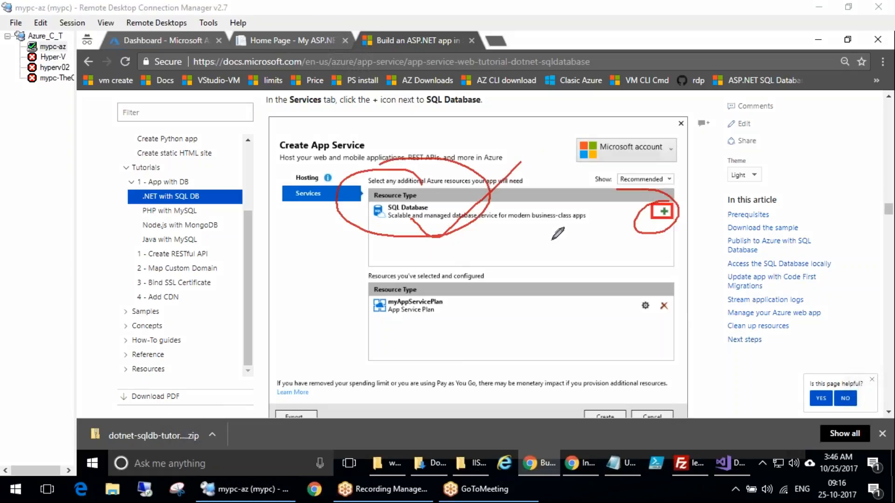
mouse_move(538, 225)
left_mouse_down()
mouse_move(644, 305)
mouse_move(616, 314)
left_mouse_up()
mouse_move(655, 244)
left_mouse_down()
mouse_move(627, 233)
mouse_move(621, 217)
mouse_move(658, 186)
left_mouse_up()
left_click_drag(515, 234, 524, 118)
left_click_drag(498, 149, 543, 140)
key("Escape")
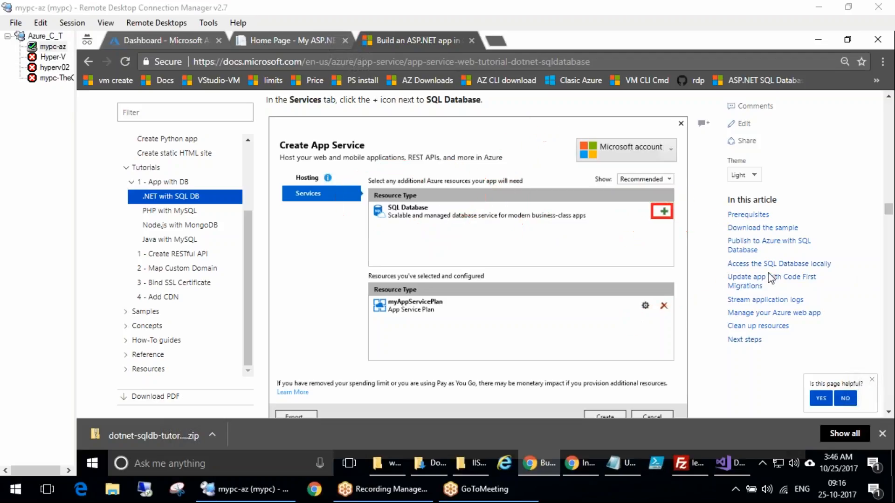
mouse_move(506, 222)
left_mouse_down()
mouse_move(561, 110)
mouse_move(531, 161)
left_mouse_up()
mouse_move(466, 137)
left_mouse_down()
mouse_move(495, 126)
mouse_move(505, 95)
left_mouse_up()
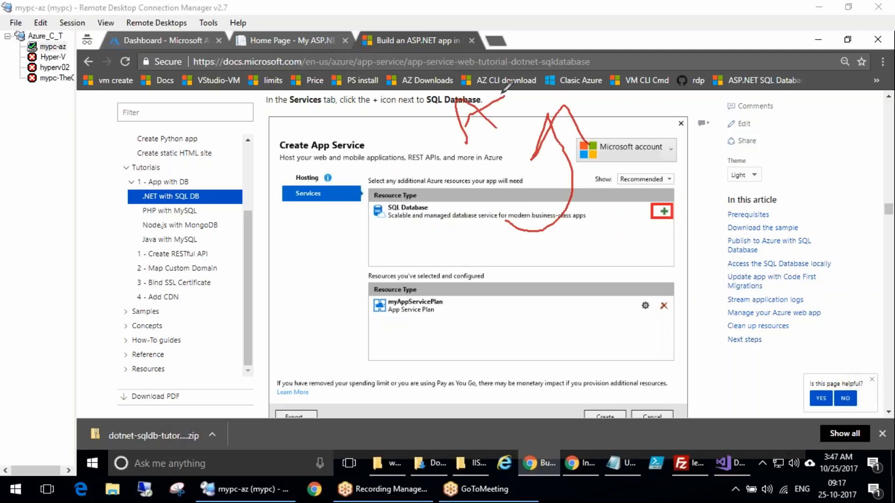
mouse_move(740, 423)
left_mouse_down()
mouse_move(732, 483)
mouse_move(758, 436)
left_mouse_up()
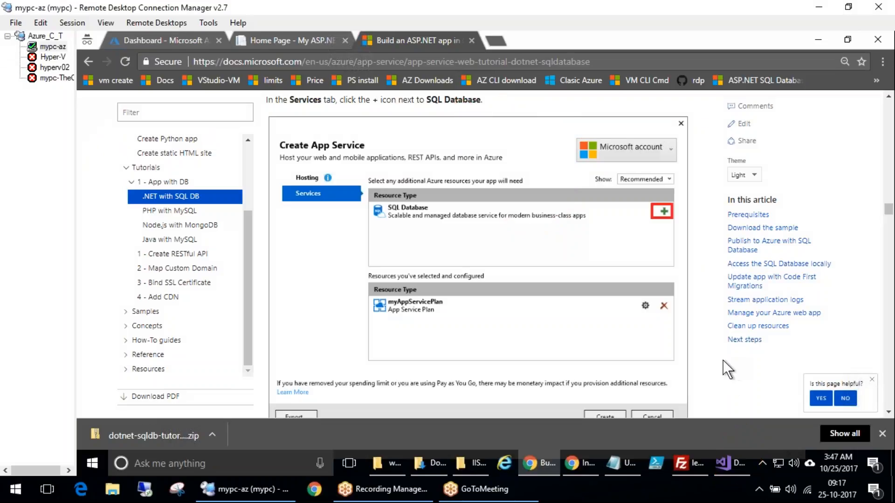
Read the tutorial's Configure SQL Server and Configure SQL Database steps, including database name and connection string name
scroll(728, 370, "down", 4)
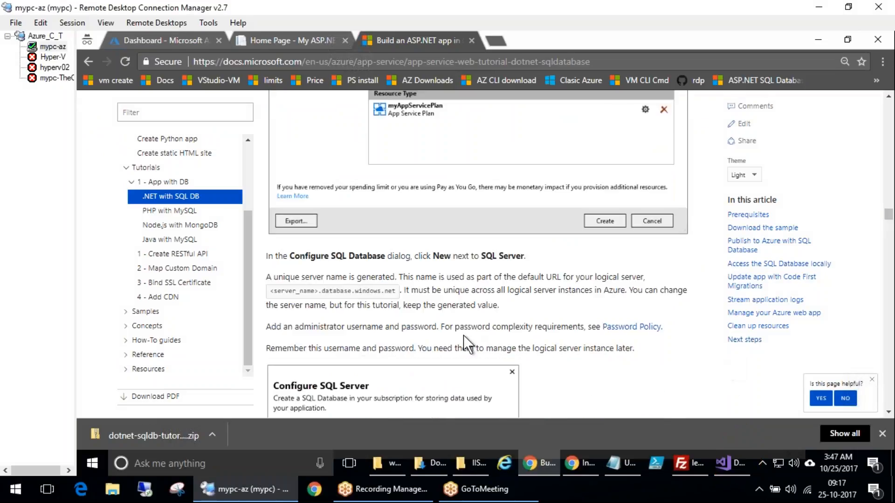
scroll(464, 336, "down", 8)
scroll(403, 289, "up", 3)
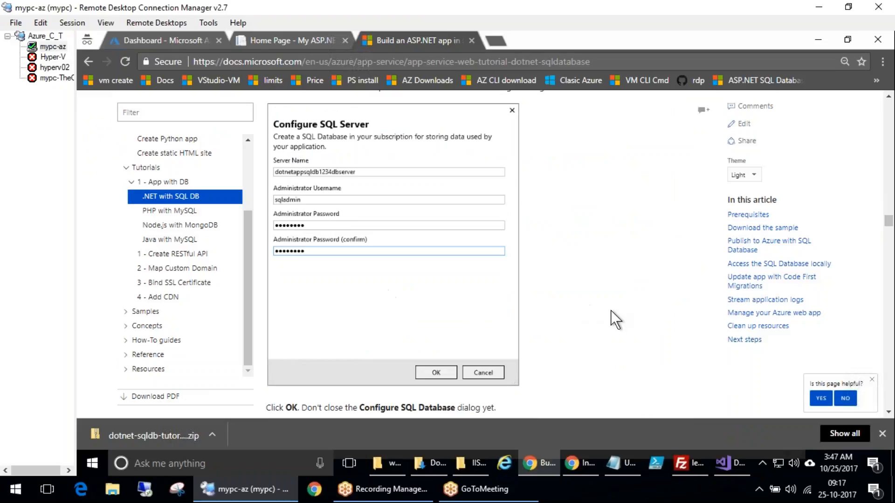
scroll(611, 311, "down", 9)
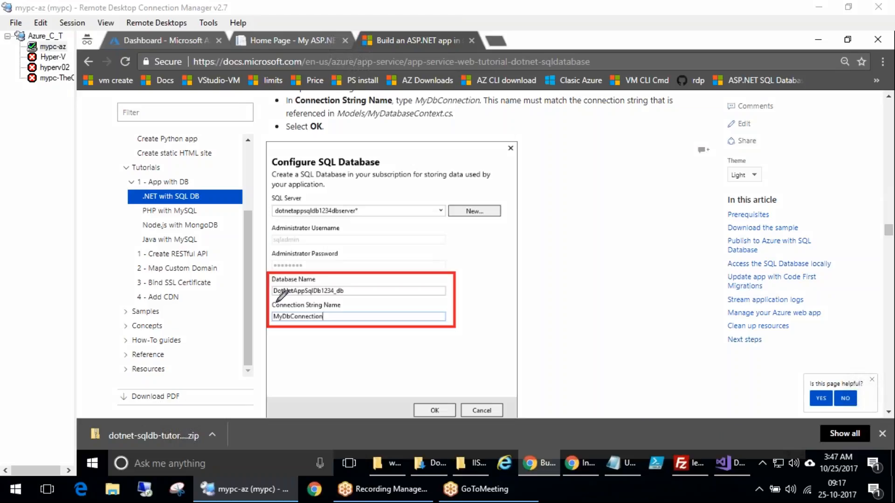
mouse_move(322, 294)
left_mouse_down()
mouse_move(250, 303)
mouse_move(368, 299)
mouse_move(285, 299)
left_mouse_up()
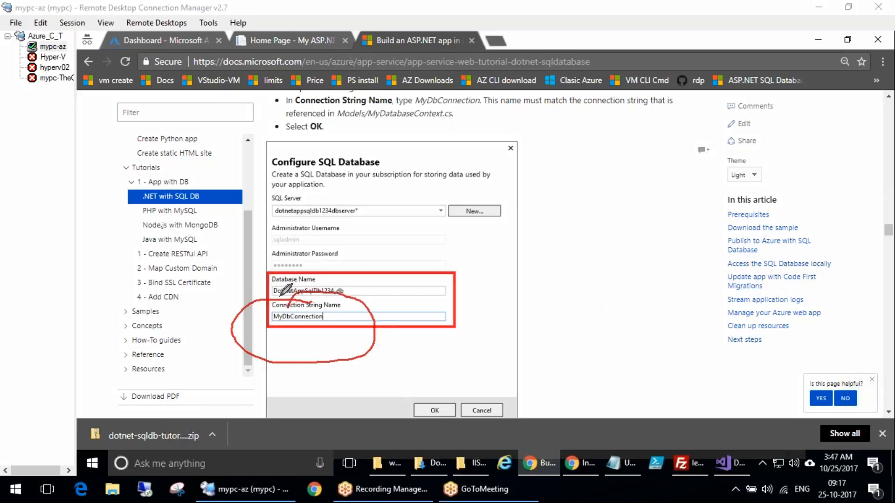
mouse_move(337, 156)
left_mouse_down()
mouse_move(369, 238)
mouse_move(394, 200)
left_mouse_up()
mouse_move(395, 166)
left_mouse_down()
mouse_move(371, 227)
mouse_move(406, 109)
left_mouse_up()
mouse_move(434, 170)
left_mouse_down()
mouse_move(506, 149)
mouse_move(662, 287)
mouse_move(662, 305)
mouse_move(454, 327)
left_mouse_up()
left_click_drag(372, 285, 431, 258)
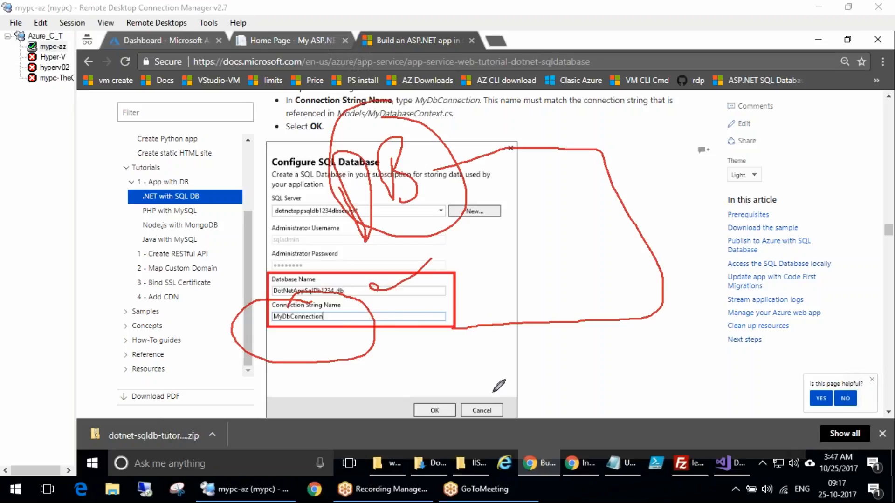
mouse_move(495, 384)
left_mouse_down()
mouse_move(515, 376)
mouse_move(538, 386)
left_mouse_up()
left_click_drag(541, 347, 559, 374)
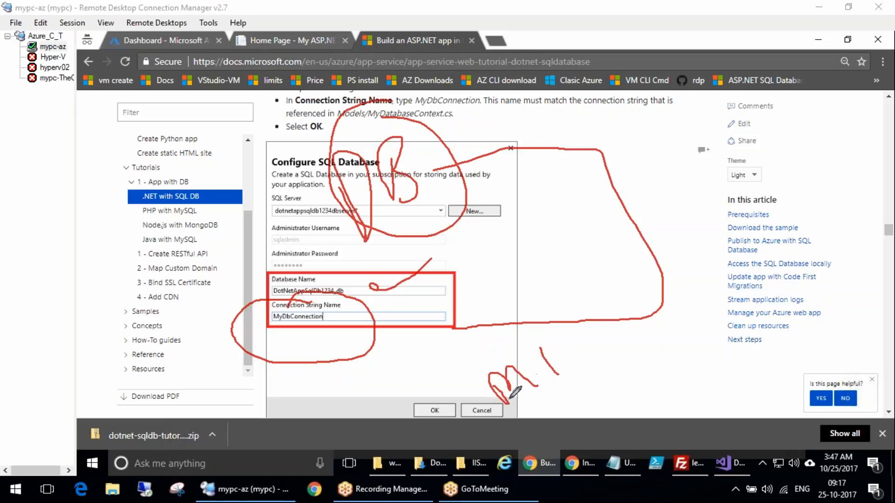
Review the tutorial's Configure SQL Database values and its summary of selected resources before Create
left_click_drag(499, 349, 543, 356)
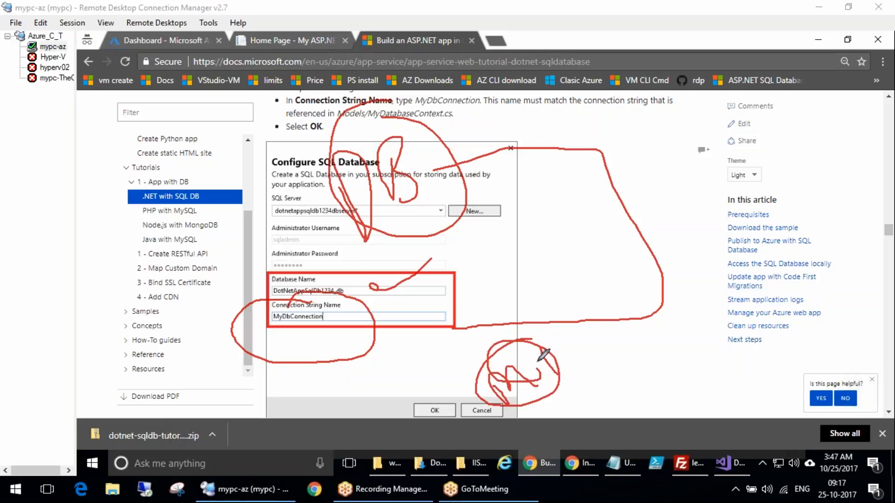
mouse_move(329, 303)
left_mouse_down()
mouse_move(280, 299)
mouse_move(272, 314)
mouse_move(348, 322)
mouse_move(373, 313)
mouse_move(332, 346)
left_mouse_up()
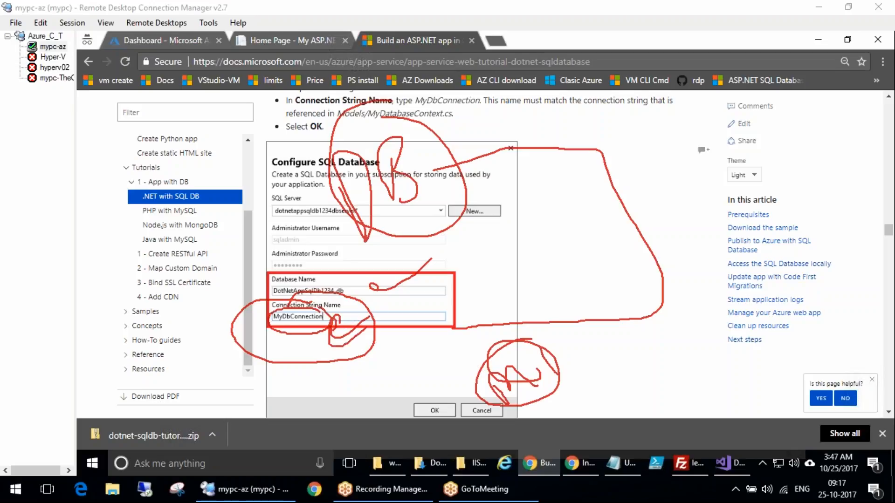
key("Escape")
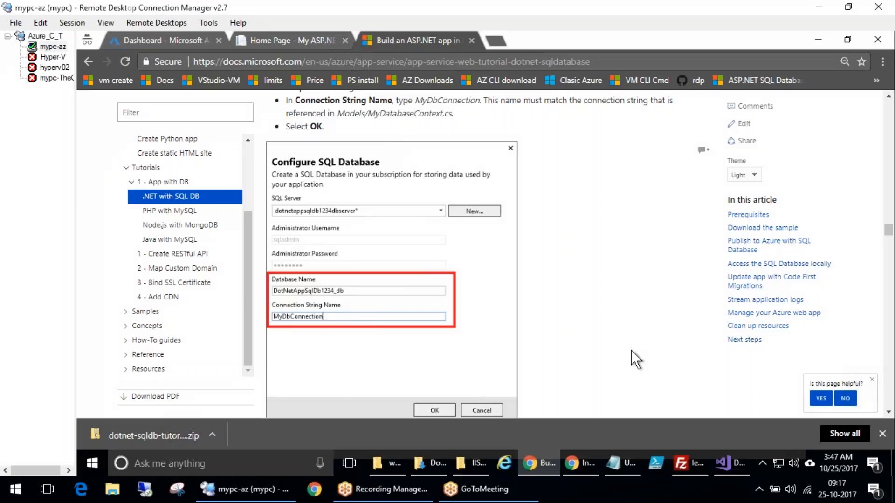
scroll(643, 348, "down", 10)
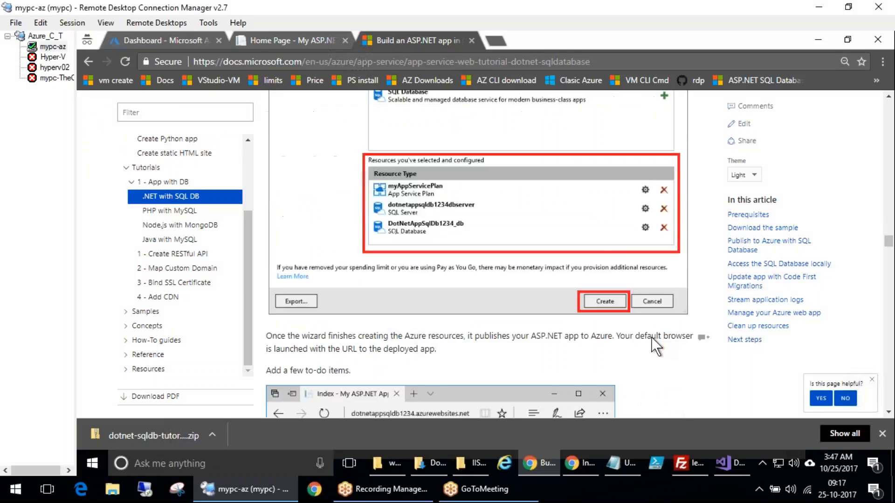
key("ctrl+2")
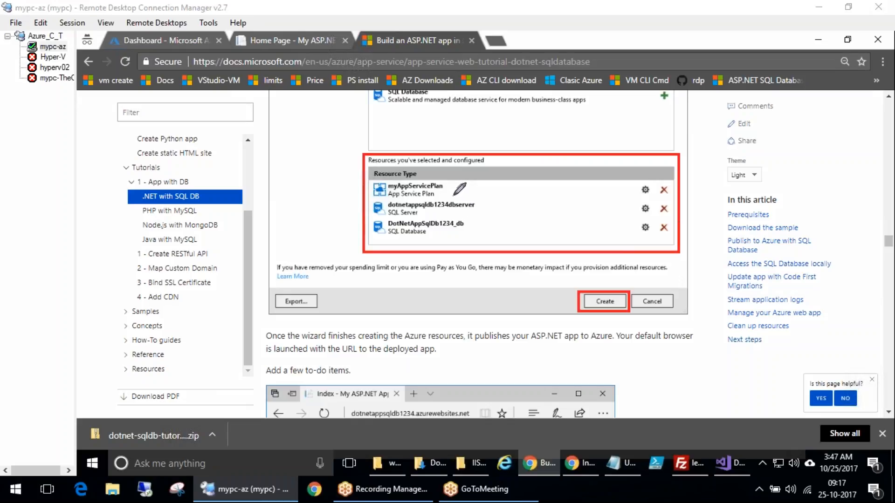
mouse_move(451, 197)
left_mouse_down()
mouse_move(487, 188)
mouse_move(527, 229)
left_mouse_up()
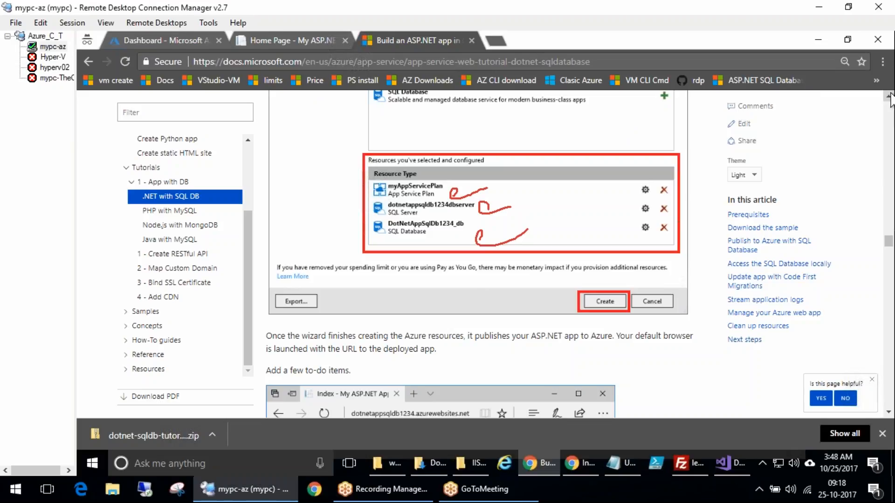
scroll(454, 194, "up", 1)
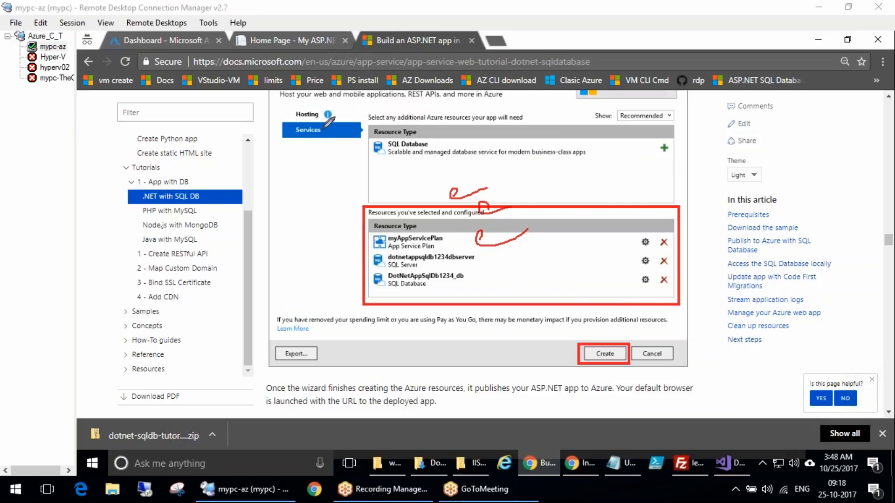
left_click_drag(321, 121, 342, 122)
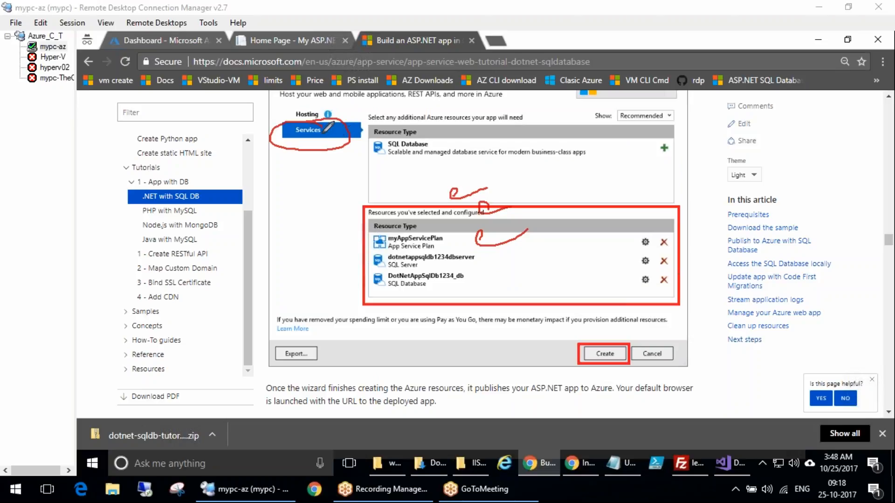
mouse_move(325, 120)
left_mouse_down()
mouse_move(303, 150)
mouse_move(348, 114)
mouse_move(321, 100)
mouse_move(287, 109)
mouse_move(327, 121)
mouse_move(307, 93)
left_mouse_up()
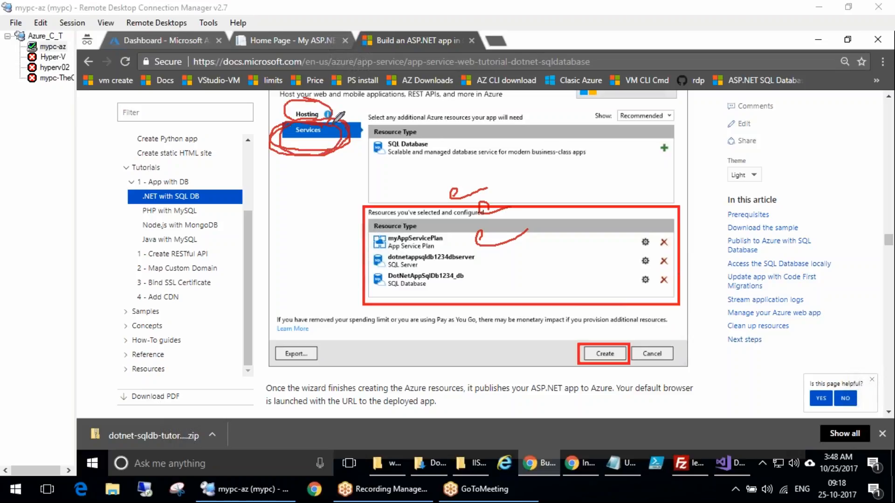
mouse_move(666, 136)
left_mouse_down()
mouse_move(685, 149)
mouse_move(675, 147)
mouse_move(710, 126)
left_mouse_up()
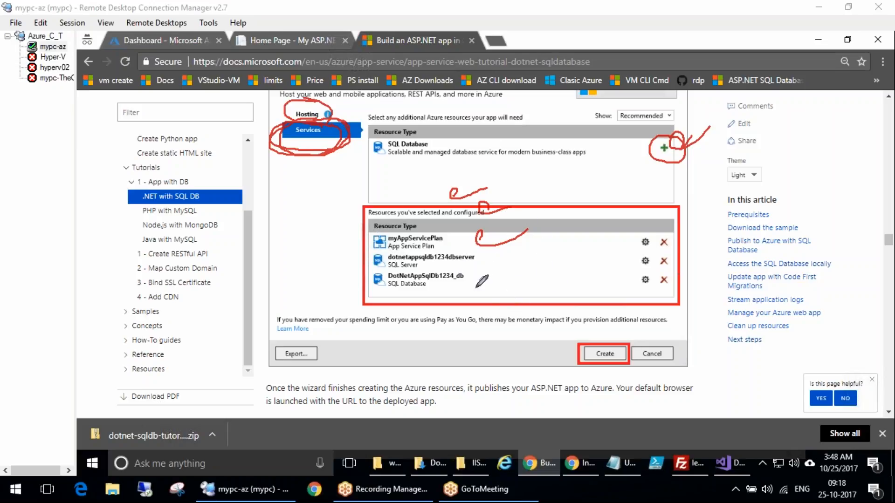
left_click_drag(554, 229, 568, 308)
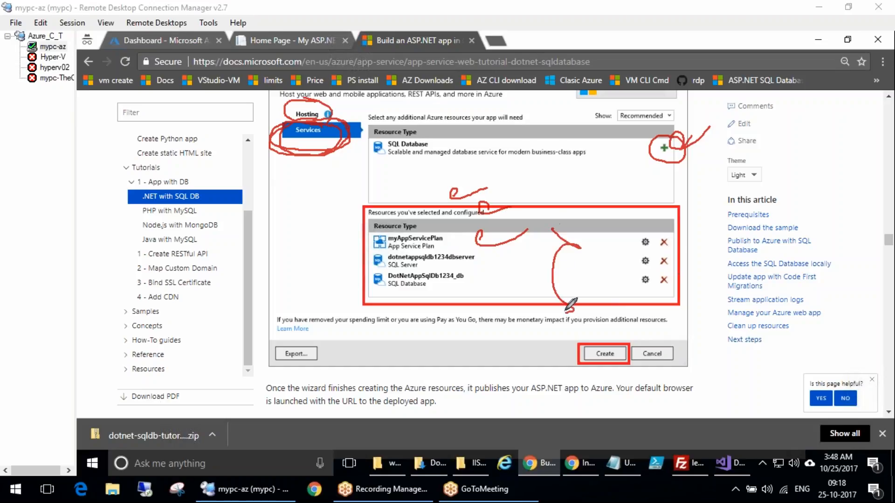
left_click_drag(589, 256, 637, 294)
mouse_move(453, 225)
left_mouse_down()
mouse_move(361, 229)
mouse_move(369, 245)
mouse_move(464, 237)
mouse_move(455, 223)
left_mouse_up()
mouse_move(364, 249)
left_mouse_down()
mouse_move(351, 247)
mouse_move(376, 380)
mouse_move(580, 307)
left_mouse_up()
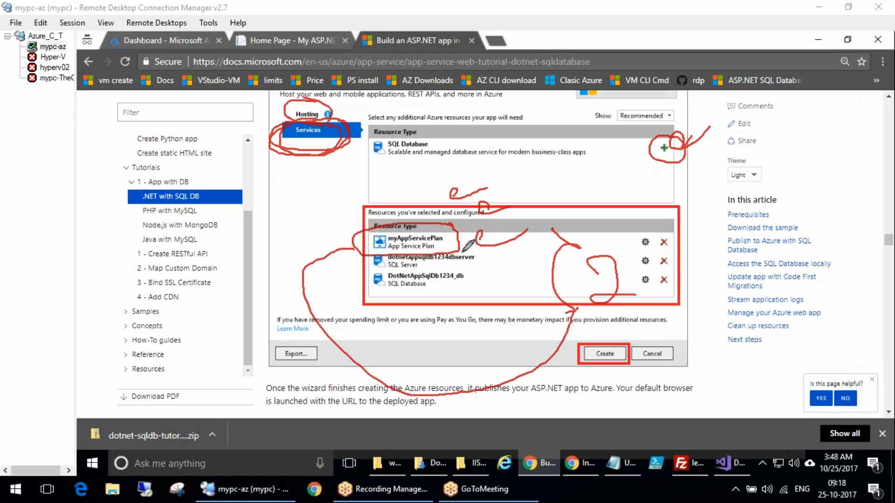
mouse_move(453, 241)
left_mouse_down()
mouse_move(512, 240)
mouse_move(456, 251)
mouse_move(534, 233)
left_mouse_up()
left_click_drag(485, 276, 520, 284)
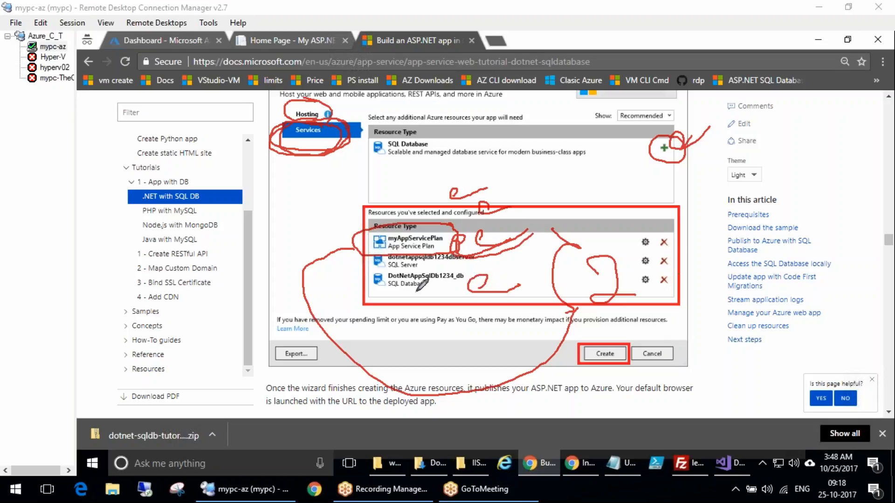
mouse_move(407, 298)
left_mouse_down()
mouse_move(440, 293)
mouse_move(466, 266)
left_mouse_up()
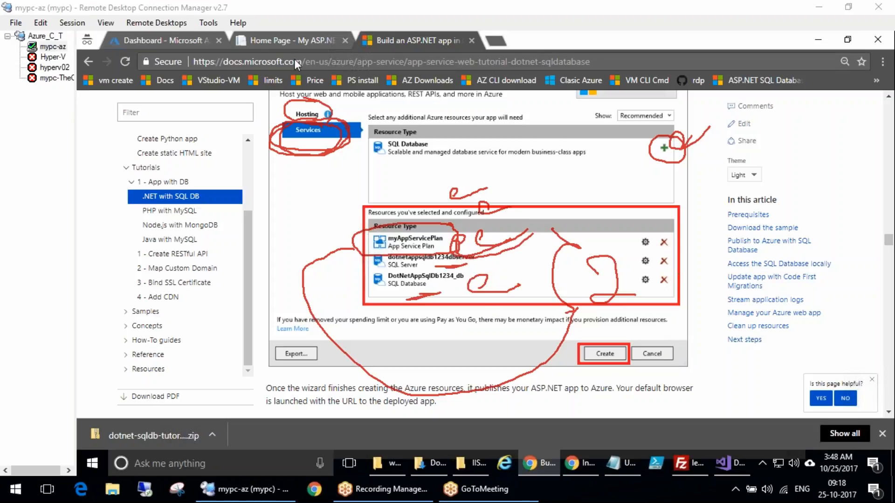
left_click(349, 267)
mouse_move(477, 248)
left_mouse_down()
mouse_move(477, 296)
mouse_move(377, 281)
mouse_move(553, 280)
mouse_move(585, 296)
left_mouse_up()
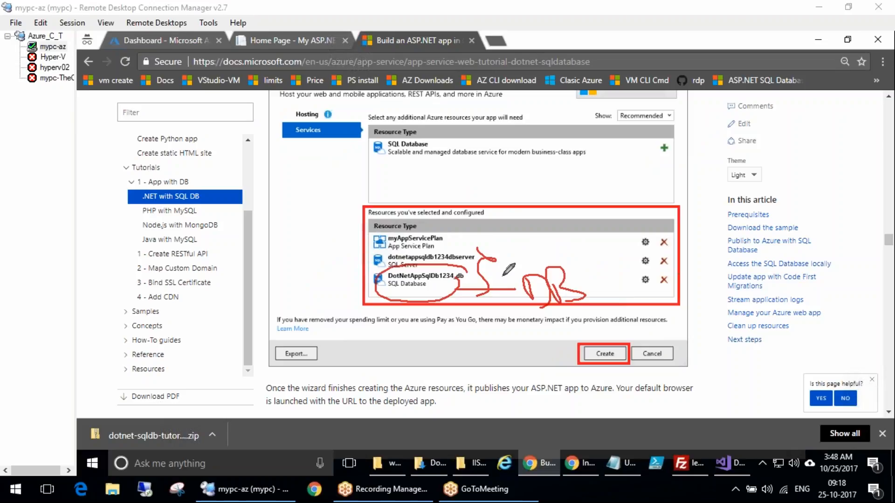
mouse_move(480, 257)
left_mouse_down()
mouse_move(566, 242)
mouse_move(578, 219)
mouse_move(620, 240)
mouse_move(522, 197)
left_mouse_up()
mouse_move(522, 242)
left_mouse_down()
mouse_move(611, 182)
mouse_move(705, 140)
left_mouse_up()
mouse_move(671, 186)
left_mouse_down()
mouse_move(774, 235)
mouse_move(737, 178)
left_mouse_up()
mouse_move(713, 117)
left_mouse_down()
mouse_move(723, 100)
mouse_move(728, 143)
left_mouse_up()
left_click_drag(746, 84, 758, 117)
mouse_move(745, 156)
left_mouse_down()
mouse_move(736, 189)
mouse_move(788, 140)
mouse_move(788, 179)
left_mouse_up()
mouse_move(765, 239)
left_mouse_down()
mouse_move(765, 261)
mouse_move(810, 253)
left_mouse_up()
left_click_drag(793, 190, 799, 213)
mouse_move(778, 128)
left_mouse_down()
mouse_move(739, 186)
mouse_move(799, 182)
left_mouse_up()
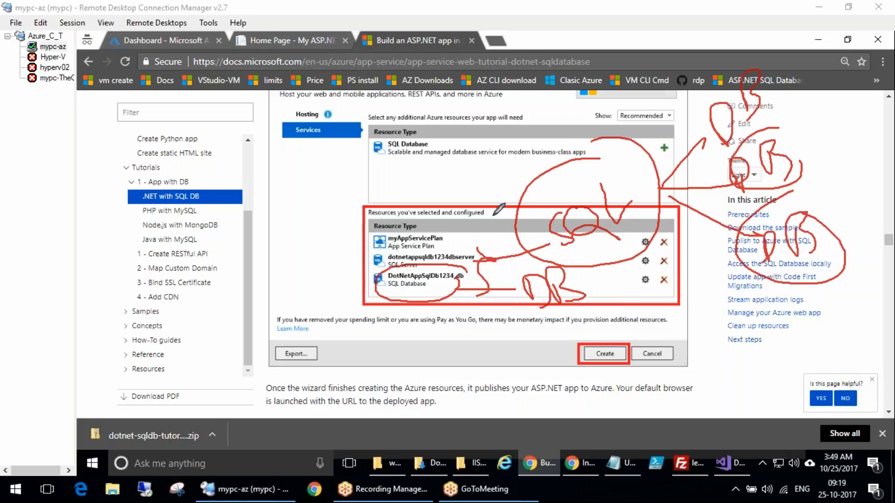
mouse_move(456, 142)
left_mouse_down()
mouse_move(511, 204)
mouse_move(503, 237)
left_mouse_up()
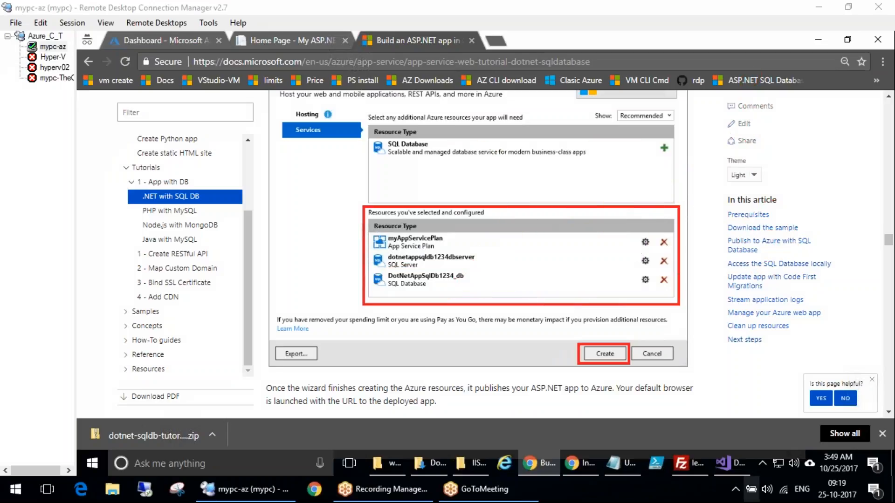
Scroll through the tutorial's following sections on the deployed app and database connection
scroll(535, 374, "down", 5)
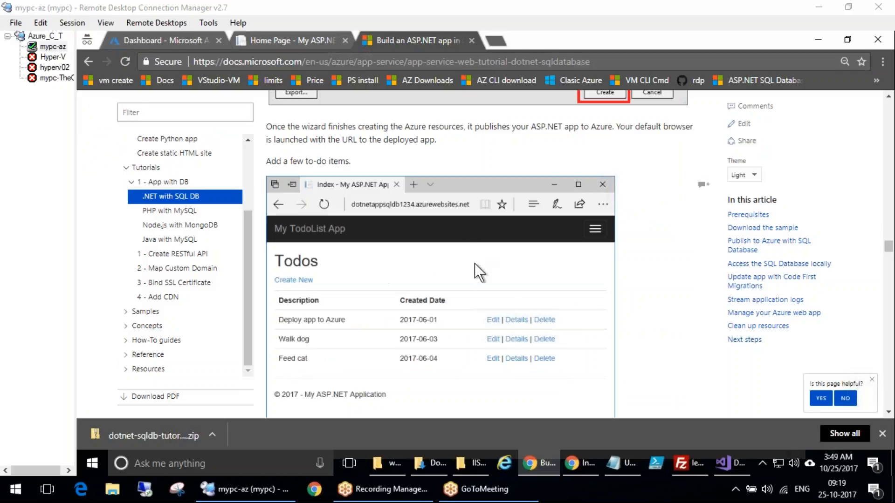
scroll(475, 264, "down", 5)
scroll(539, 282, "down", 5)
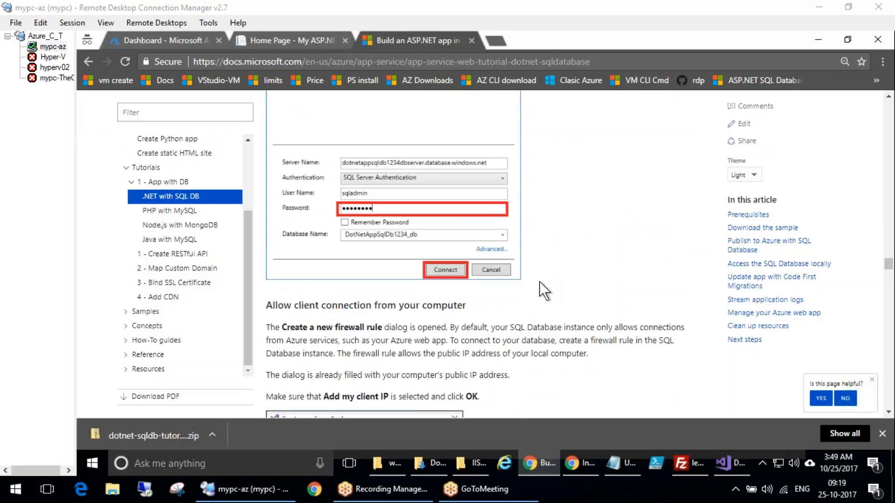
scroll(615, 270, "up", 15)
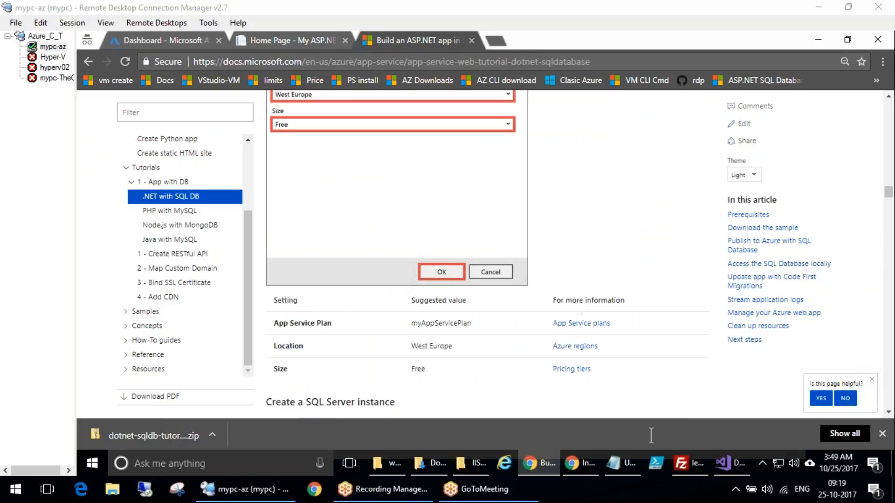
Switch to Visual Studio and start publishing the DotNetAppSqlDb project to a new Microsoft Azure App Service
left_click(731, 461)
left_click(830, 105)
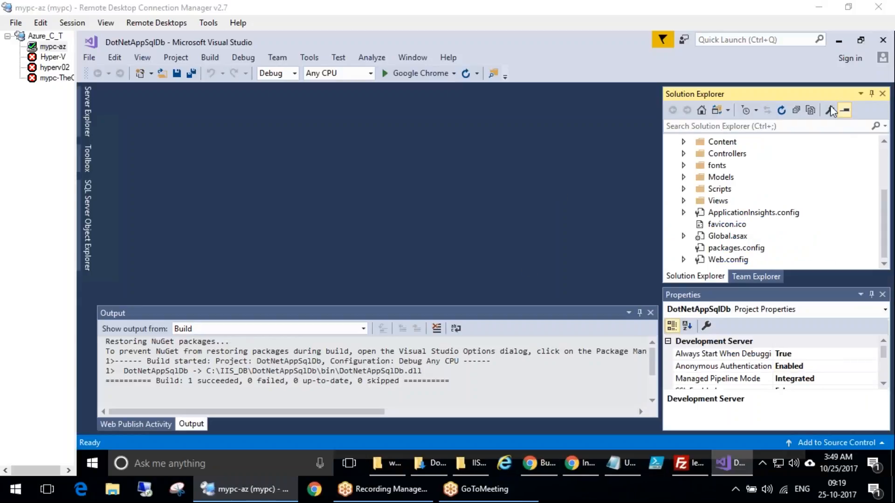
scroll(774, 200, "up", 3)
left_click(723, 154)
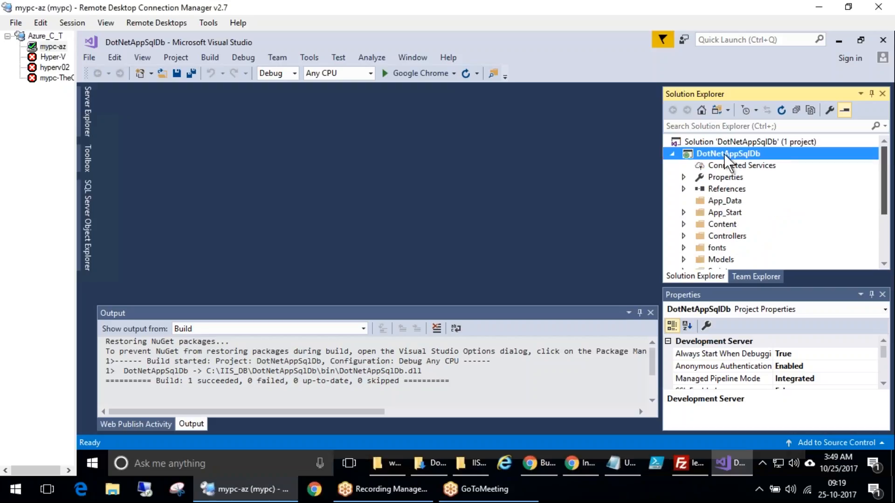
right_click(725, 149)
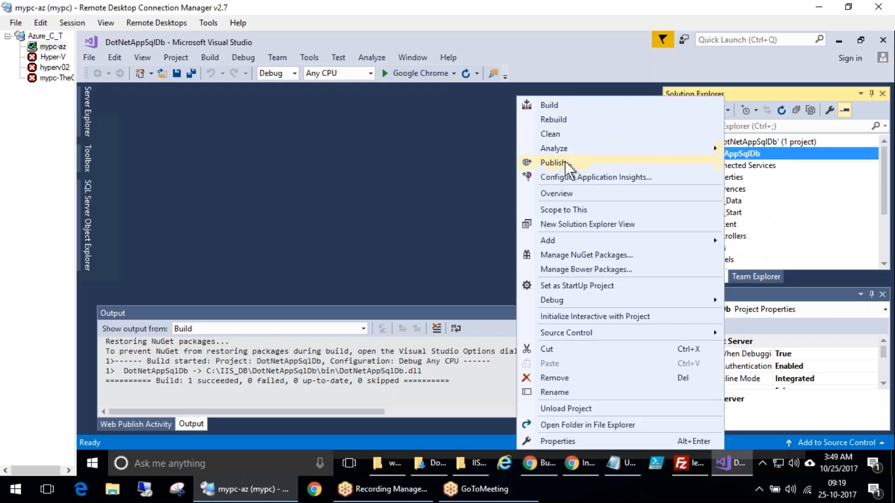
left_click(577, 166)
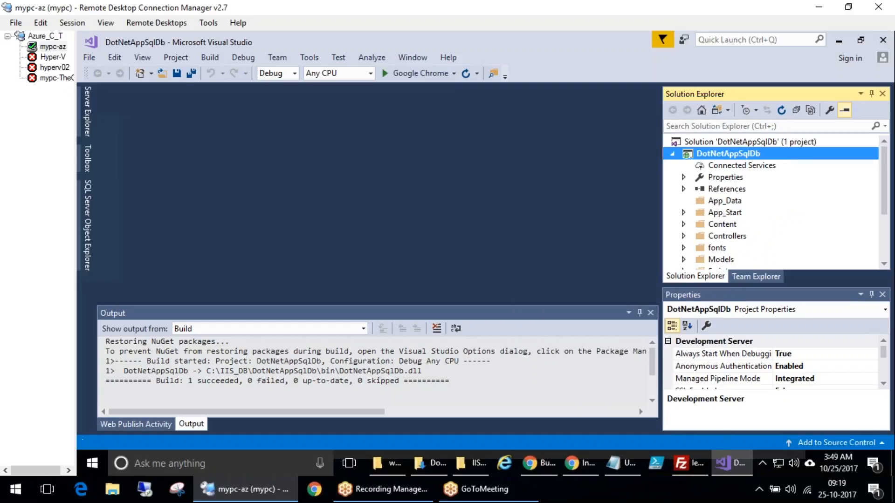
mouse_move(329, 161)
left_mouse_down()
mouse_move(286, 158)
mouse_move(314, 163)
mouse_move(300, 163)
left_mouse_up()
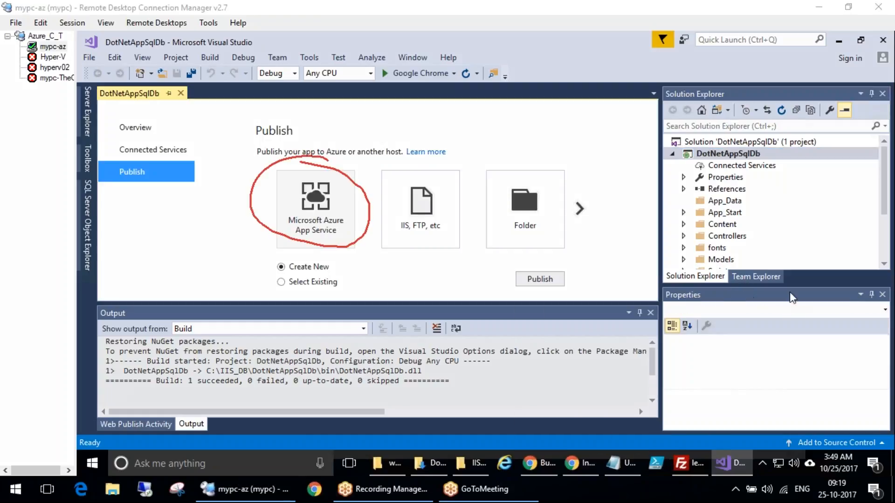
left_click(540, 279)
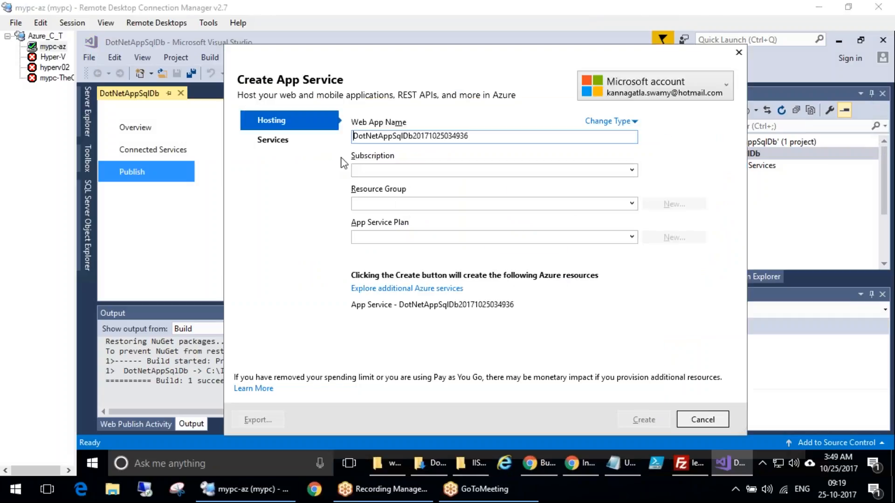
Examine the Create App Service dialog's account, subscription, resource group and App Service plan fields
mouse_move(652, 51)
left_mouse_down()
mouse_move(564, 71)
mouse_move(481, 61)
left_mouse_up()
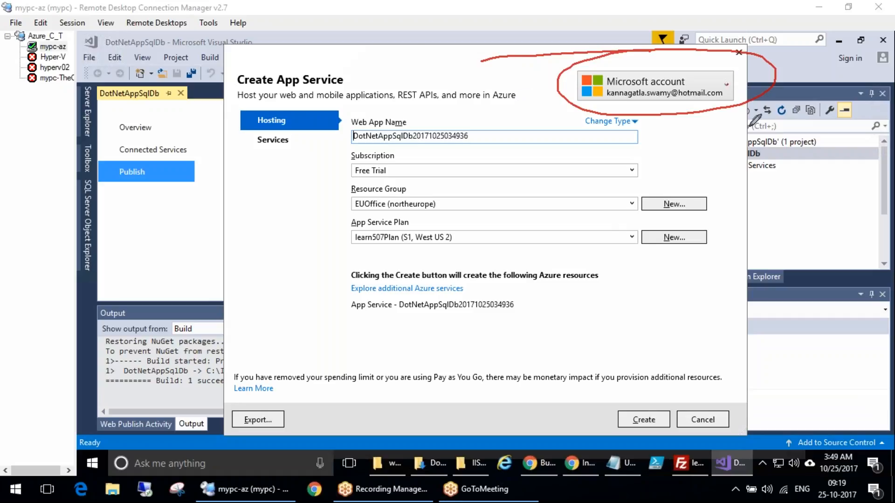
left_click(441, 117)
left_click_drag(491, 147, 553, 125)
left_click_drag(448, 174, 524, 163)
left_click_drag(469, 213, 535, 208)
left_click_drag(501, 245, 594, 238)
key("Escape")
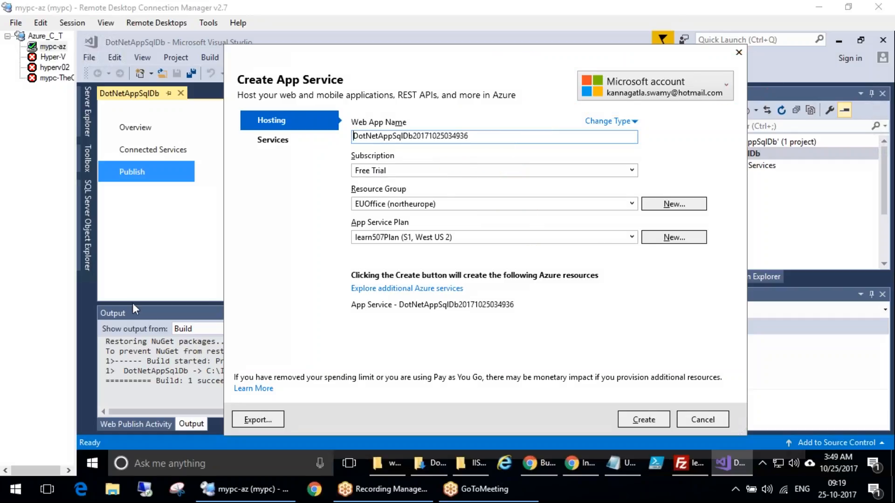
Set the web app name to todolist
left_click(455, 137)
key("ctrl+a")
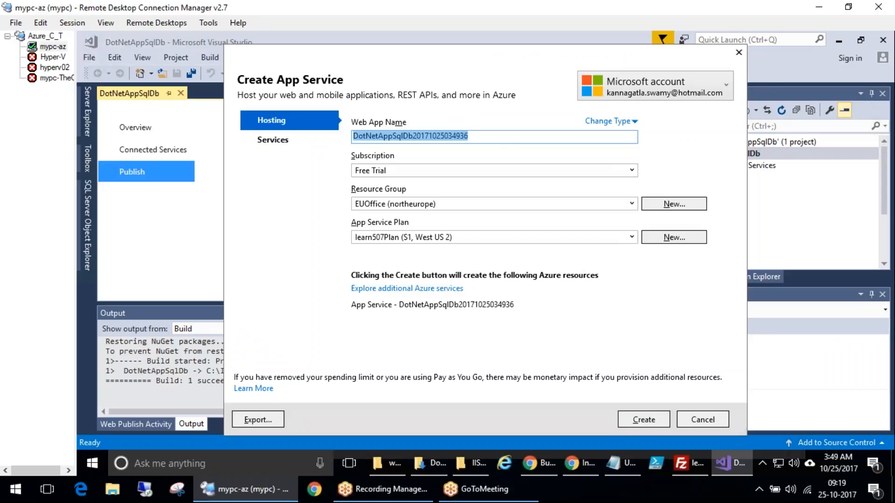
type("odolist")
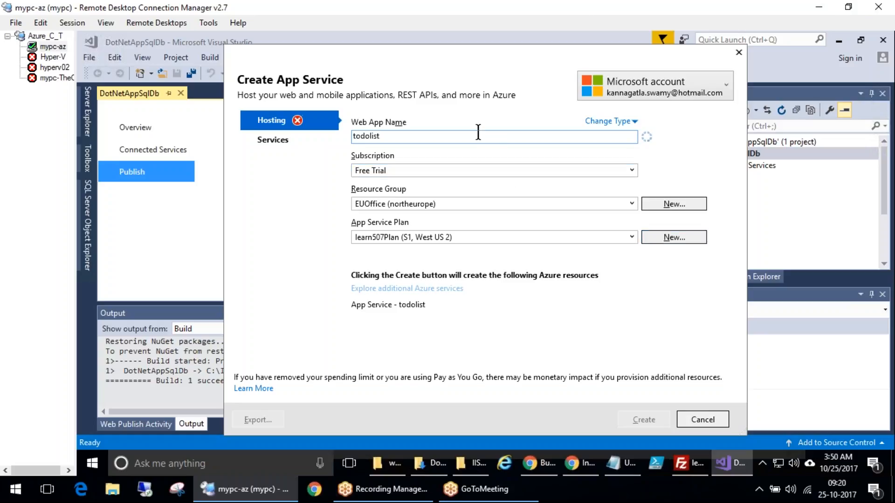
Set the web app name to todolistlearn507 and choose the Learn507RG (westus2) resource group
type("learn50")
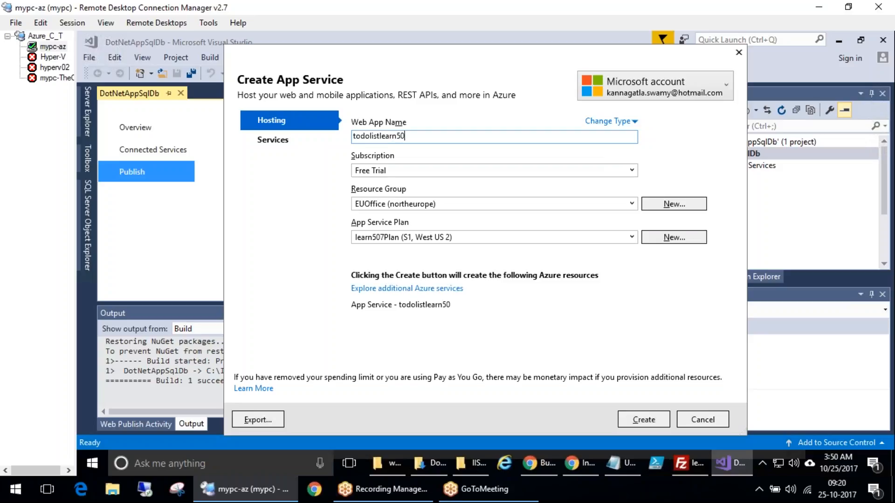
type("6")
left_click(462, 203)
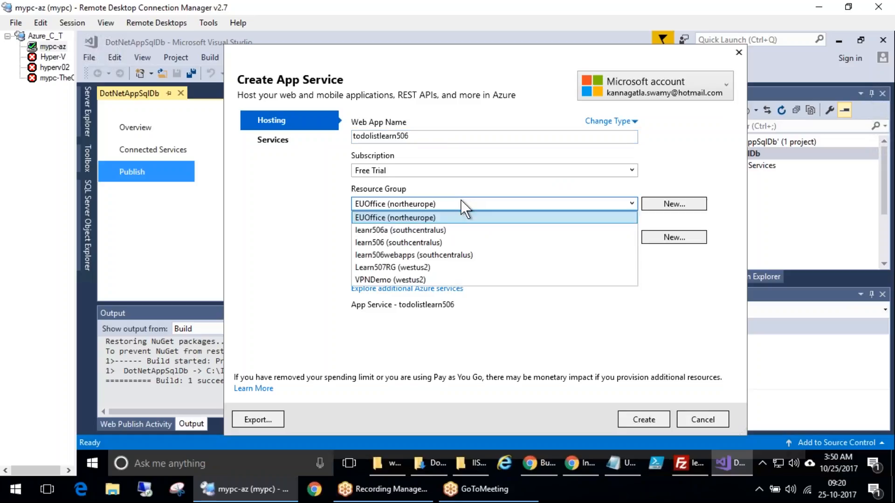
left_click(421, 267)
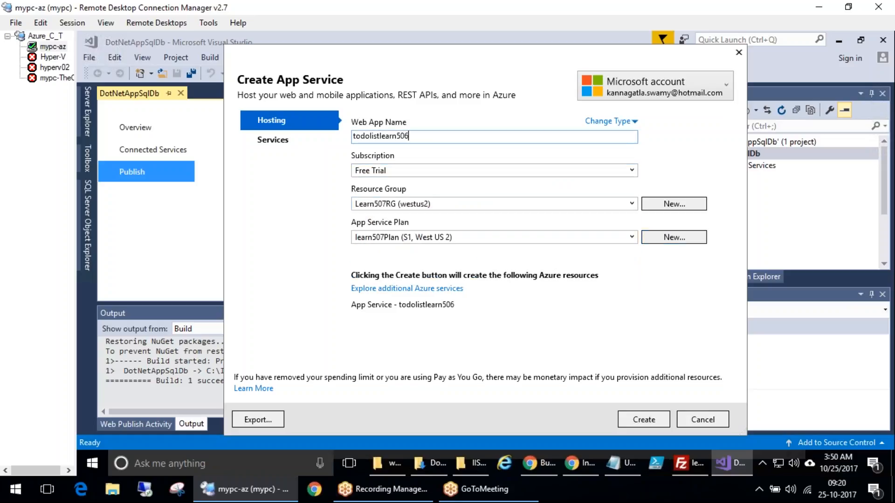
key("BackSpace")
type("7")
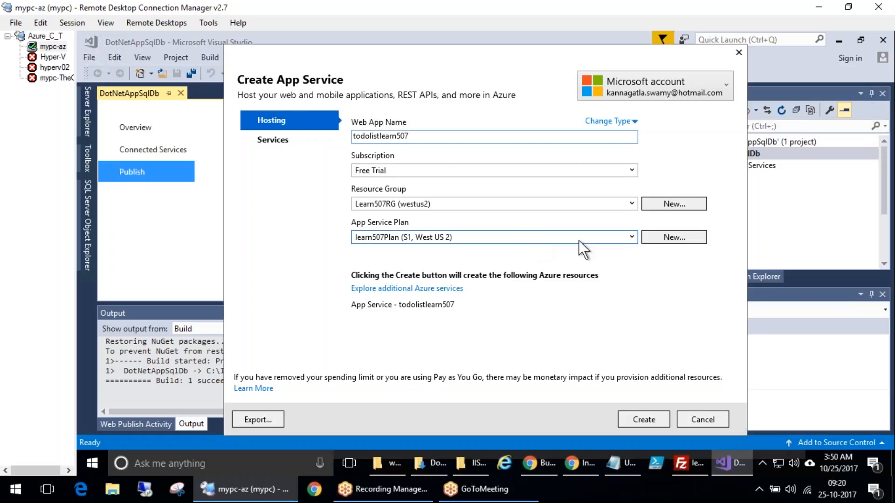
Select the learn507Plan (S1, West US 2) App Service plan
left_click(602, 238)
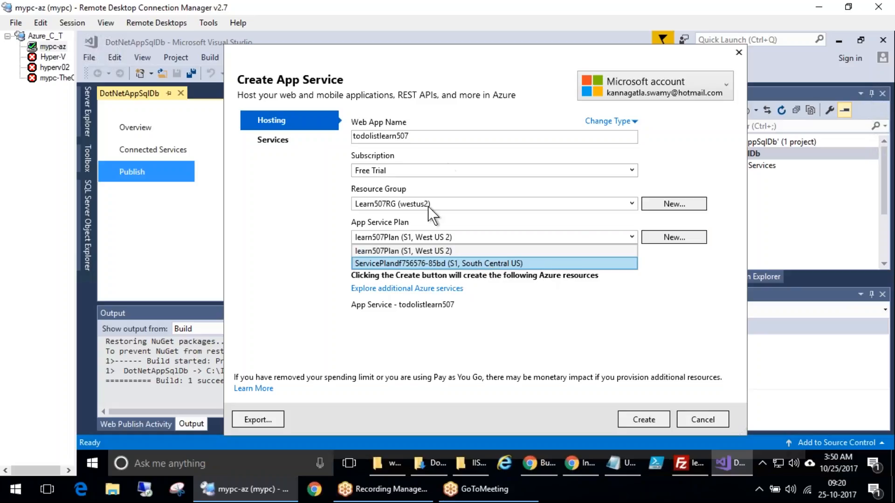
left_click(436, 251)
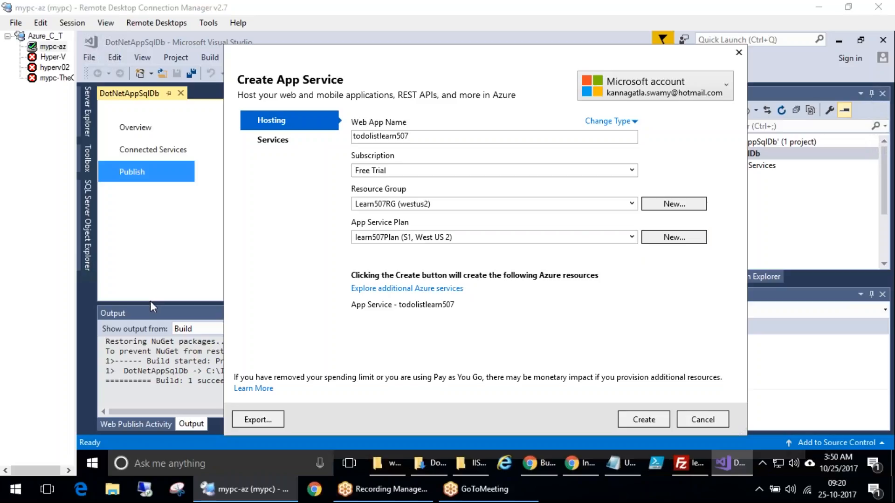
left_click_drag(436, 208, 456, 201)
left_click_drag(460, 240, 478, 217)
left_click(169, 305)
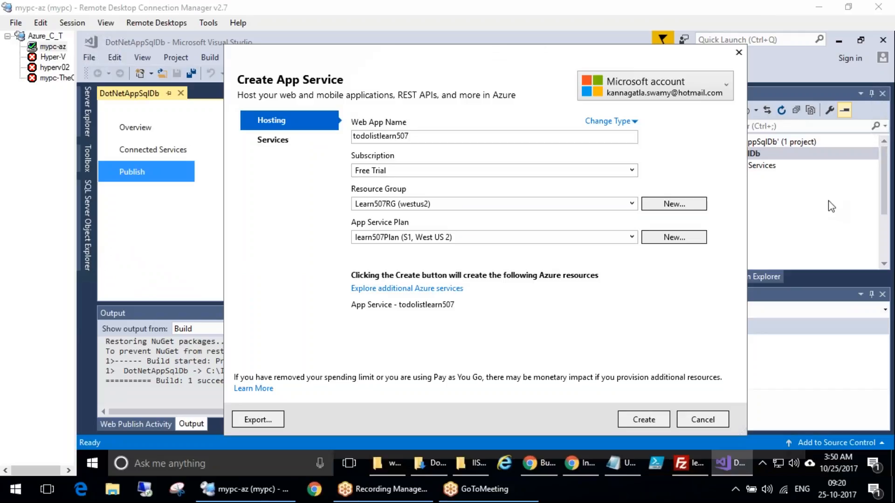
left_click_drag(640, 362, 607, 364)
mouse_move(317, 138)
left_mouse_down()
mouse_move(256, 160)
mouse_move(303, 134)
left_mouse_up()
mouse_move(483, 290)
left_mouse_down()
mouse_move(335, 285)
mouse_move(484, 287)
left_mouse_up()
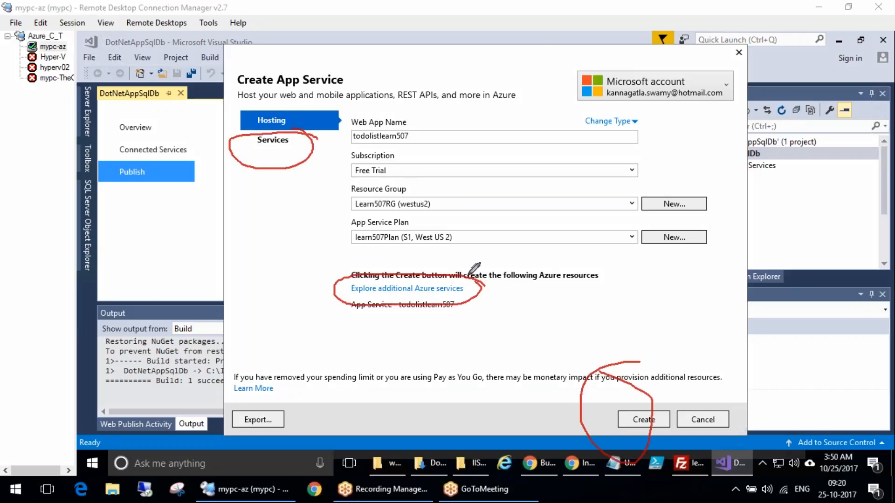
mouse_move(606, 322)
left_mouse_down()
mouse_move(480, 301)
mouse_move(516, 305)
left_mouse_up()
mouse_move(204, 280)
left_mouse_down()
mouse_move(256, 171)
mouse_move(239, 167)
mouse_move(296, 202)
left_mouse_up()
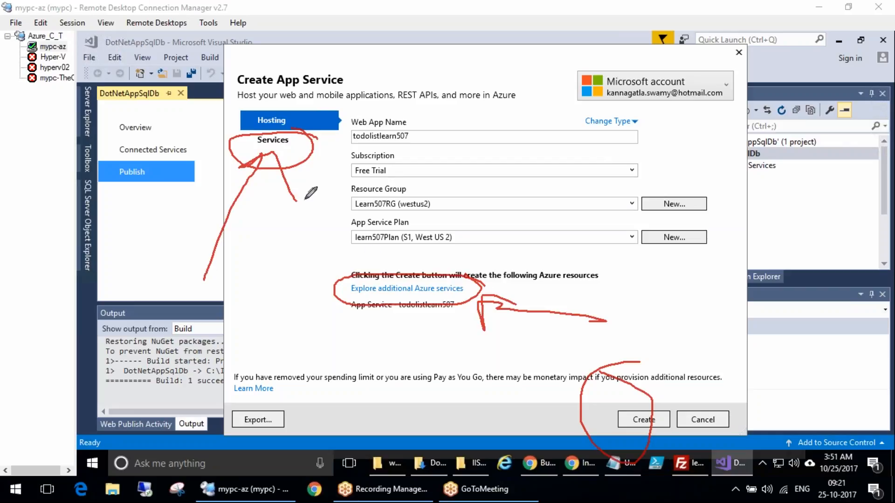
key("Escape")
Compare the Hosting and Services pages of the Create App Service dialog
left_click(271, 140)
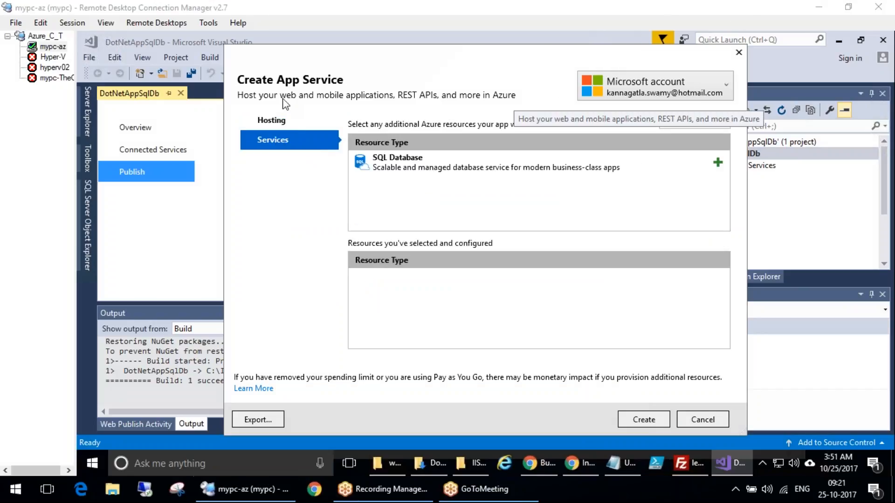
mouse_move(495, 261)
left_mouse_down()
mouse_move(451, 339)
mouse_move(466, 246)
left_mouse_up()
left_click_drag(471, 293, 521, 281)
left_click_drag(480, 325, 517, 306)
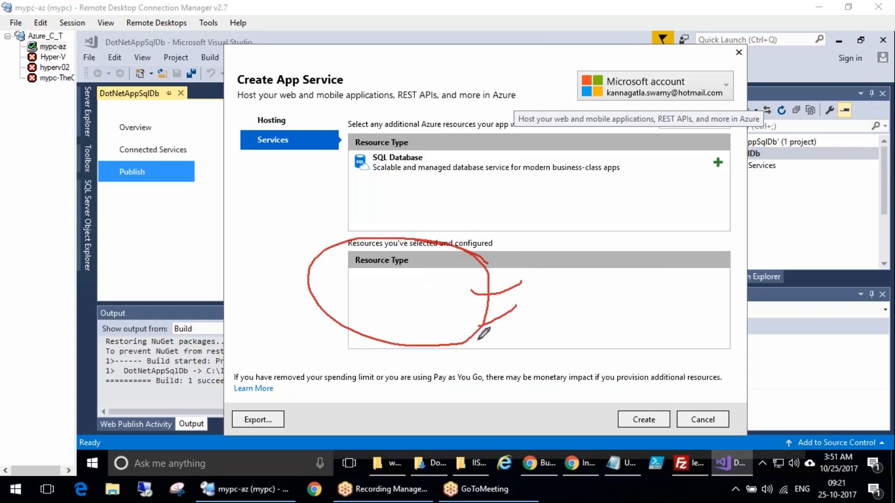
left_click_drag(476, 340, 506, 332)
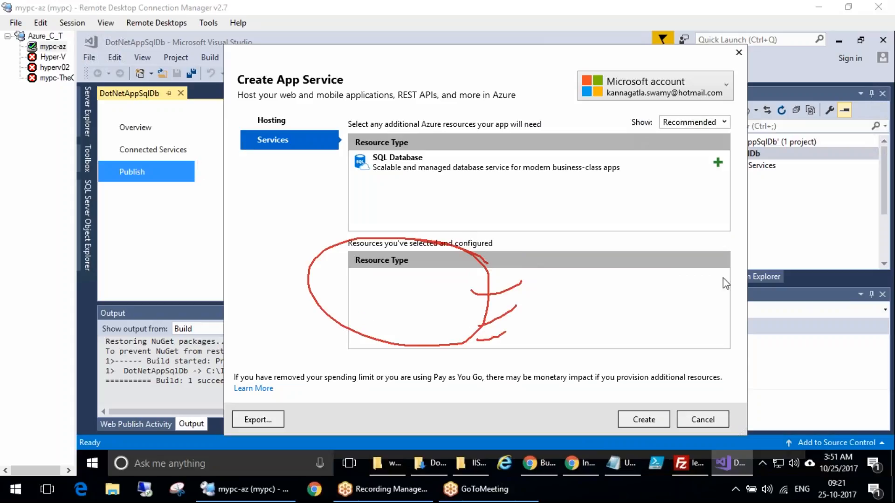
left_click(269, 120)
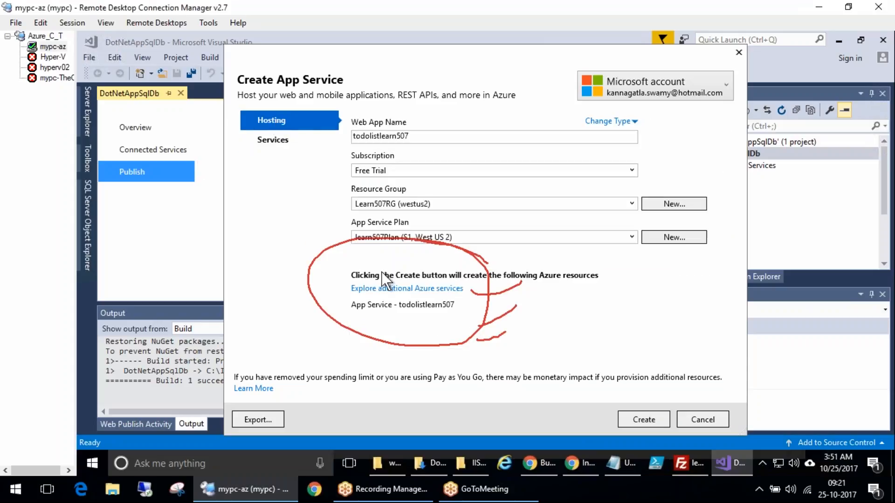
left_click(404, 290)
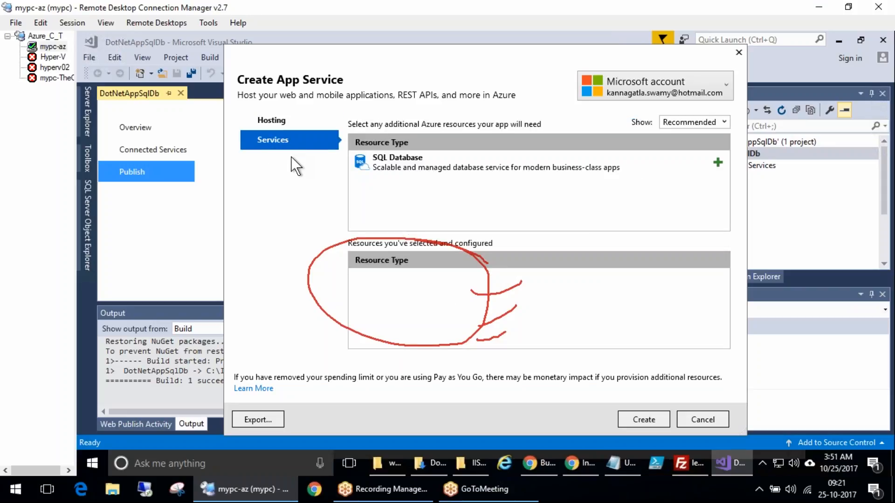
left_click(286, 119)
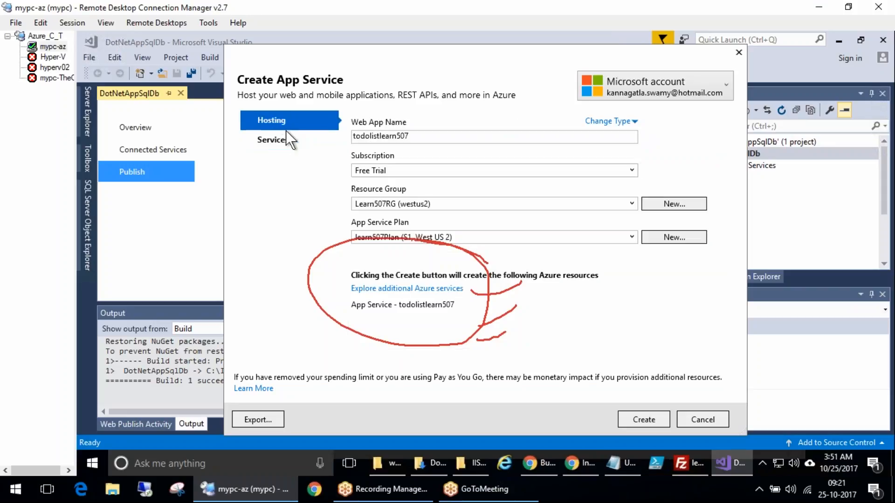
left_click(422, 290)
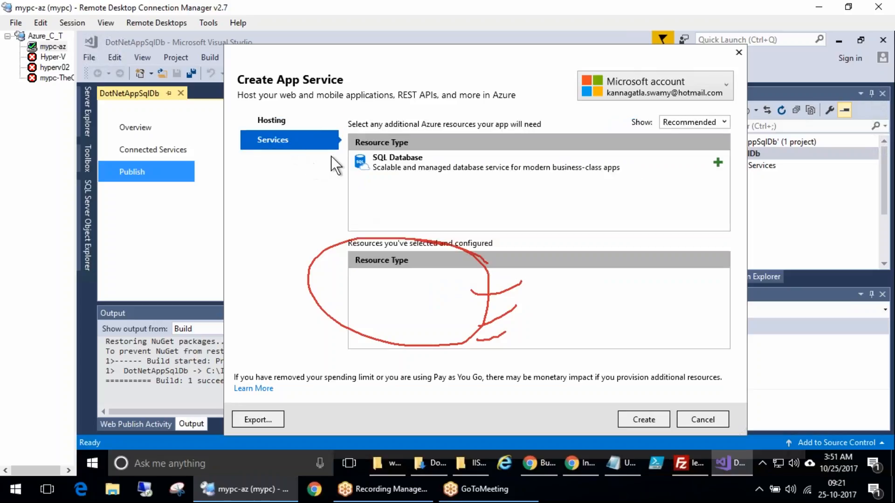
Add a SQL Database resource to the app and open its SQL server list
left_click(718, 163)
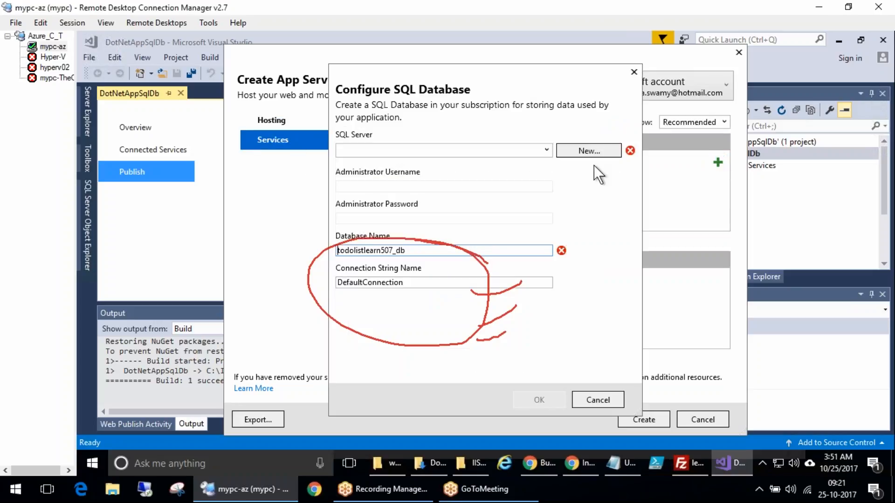
left_click(544, 150)
left_click(544, 150)
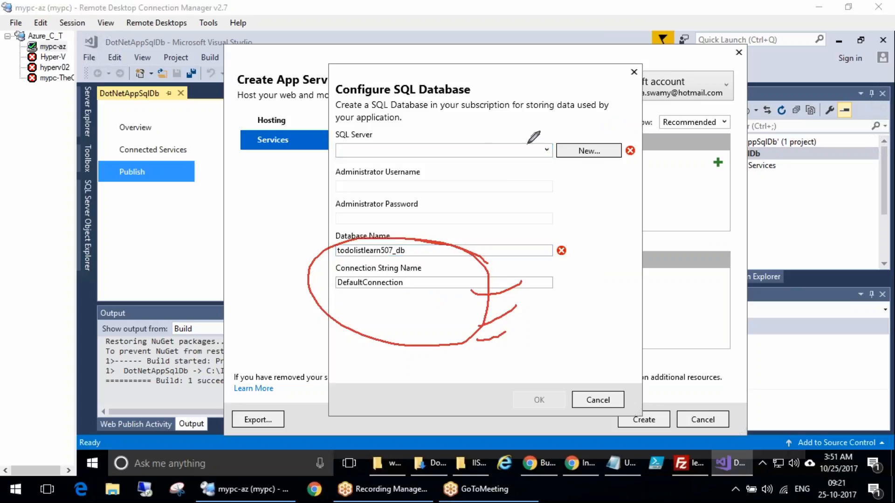
mouse_move(381, 135)
left_mouse_down()
mouse_move(368, 130)
mouse_move(392, 146)
left_mouse_up()
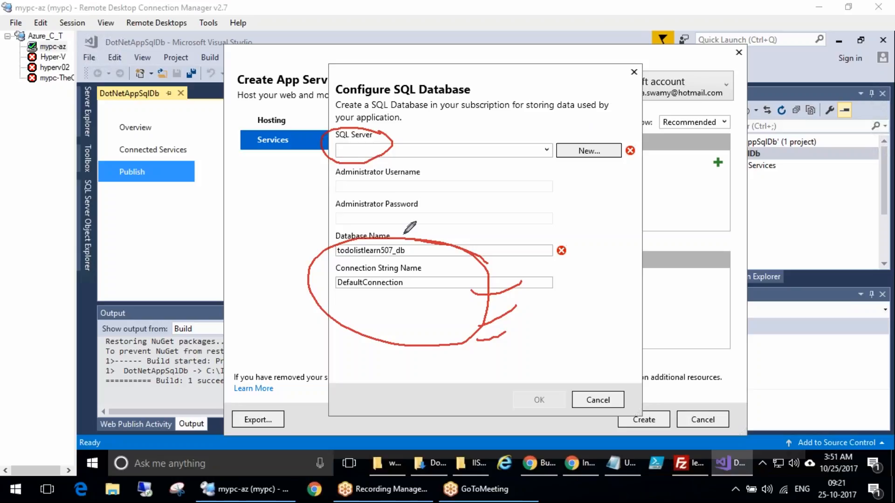
left_click_drag(404, 228, 330, 247)
left_click_drag(413, 260, 374, 224)
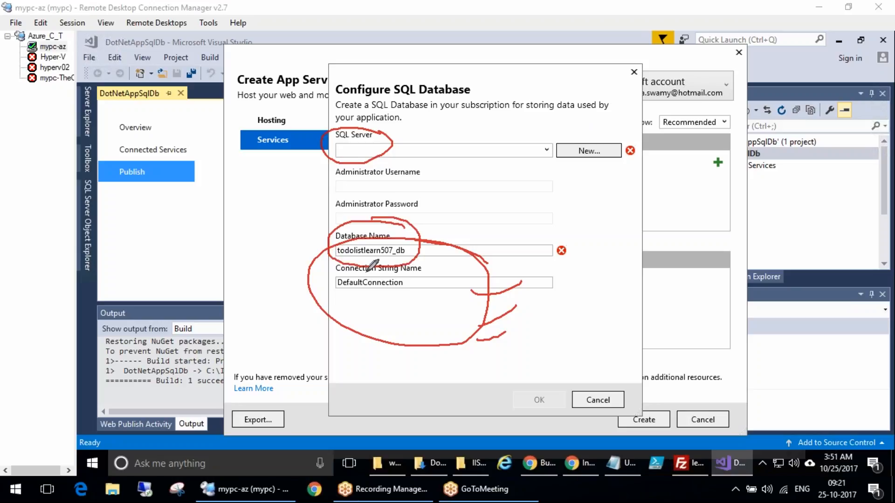
left_click(289, 242)
mouse_move(412, 267)
left_mouse_down()
mouse_move(357, 264)
mouse_move(336, 309)
mouse_move(417, 267)
left_mouse_up()
left_click_drag(426, 304, 501, 308)
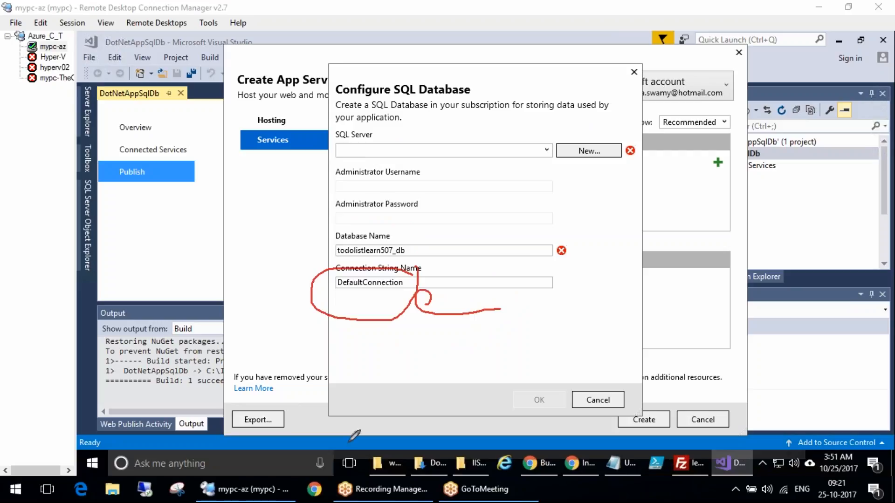
mouse_move(298, 413)
left_mouse_down()
mouse_move(410, 419)
mouse_move(370, 309)
mouse_move(412, 316)
left_mouse_up()
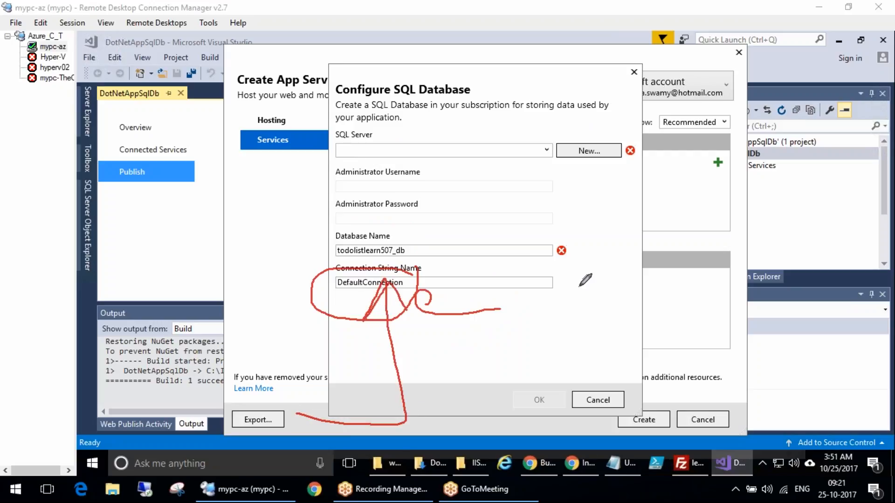
left_click_drag(452, 288, 488, 275)
mouse_move(534, 381)
left_mouse_down()
mouse_move(601, 345)
mouse_move(554, 272)
mouse_move(520, 282)
mouse_move(536, 283)
left_mouse_up()
left_click(272, 247)
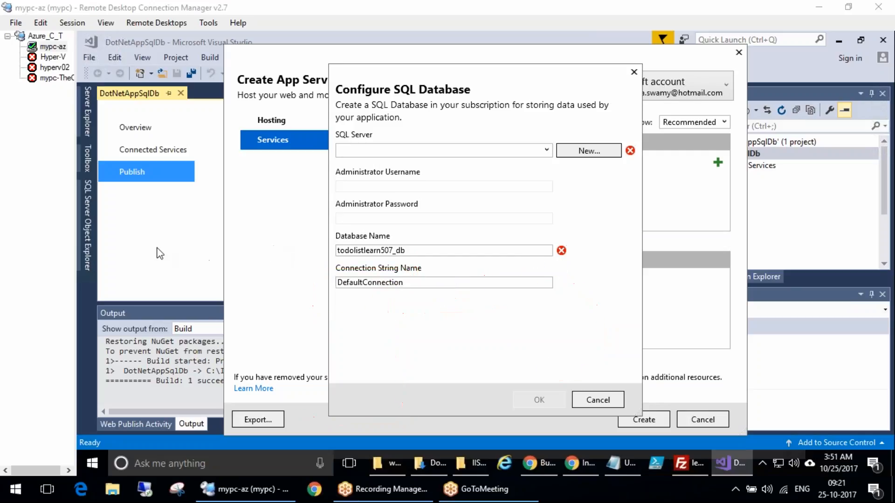
mouse_move(410, 284)
left_mouse_down()
mouse_move(394, 311)
mouse_move(410, 283)
left_mouse_up()
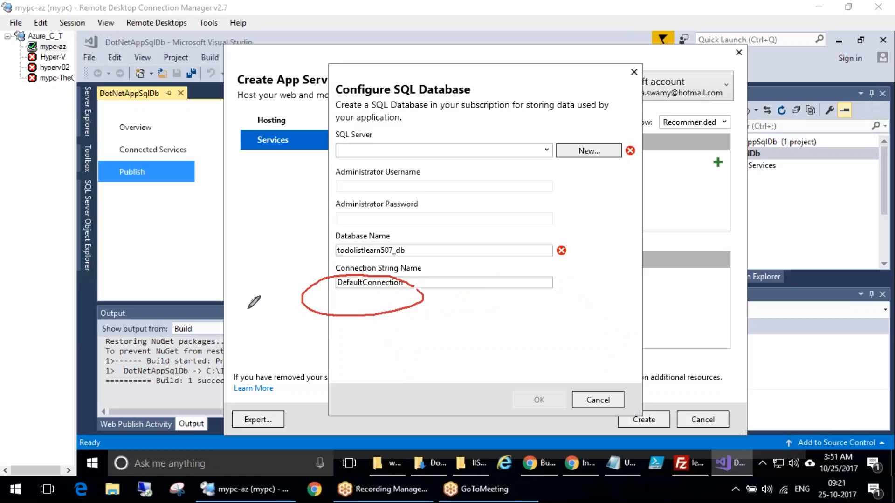
left_click(278, 242)
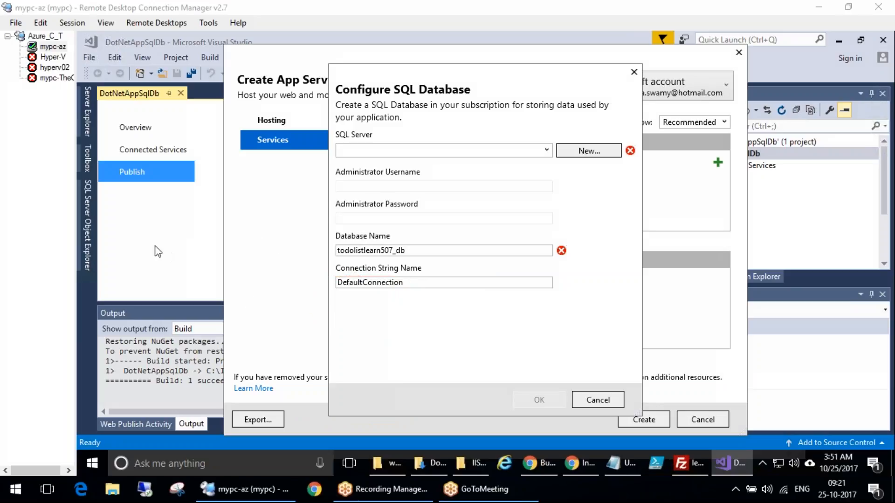
Start a new SQL server and name it learn507
left_click(519, 151)
left_click(547, 149)
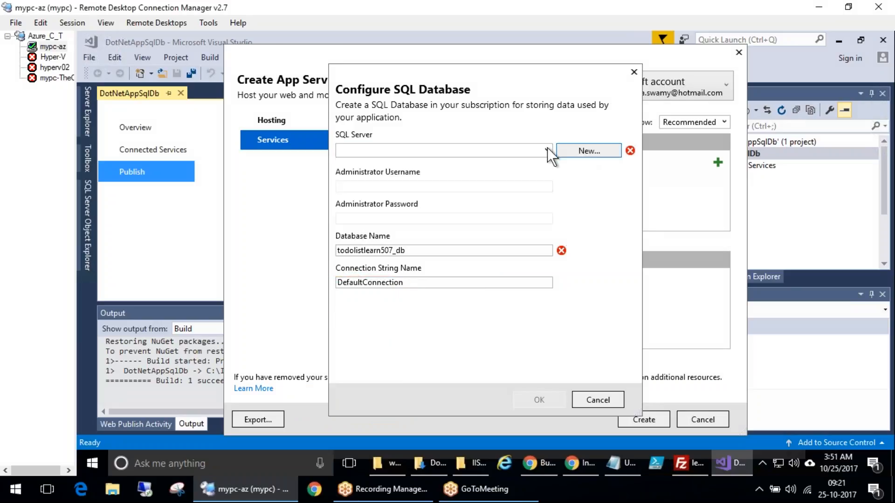
left_click(586, 153)
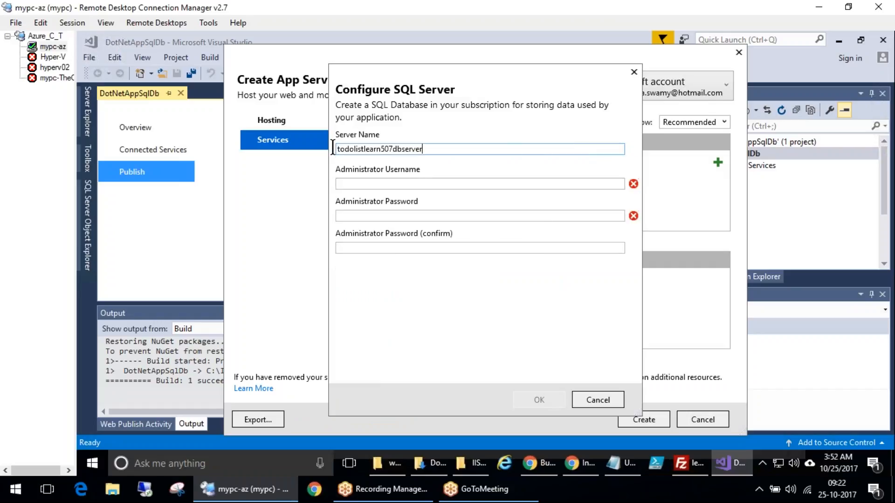
left_click_drag(332, 148, 424, 149)
left_click(429, 147)
left_click_drag(429, 147, 174, 140)
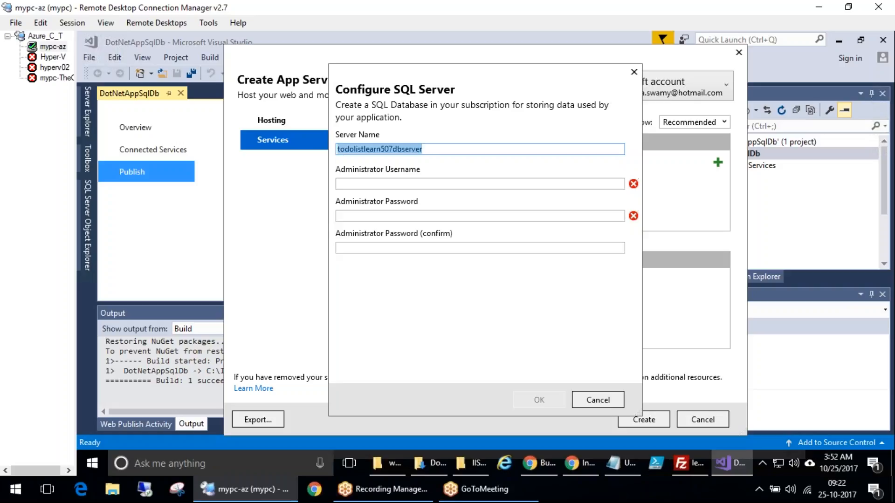
type("learn507")
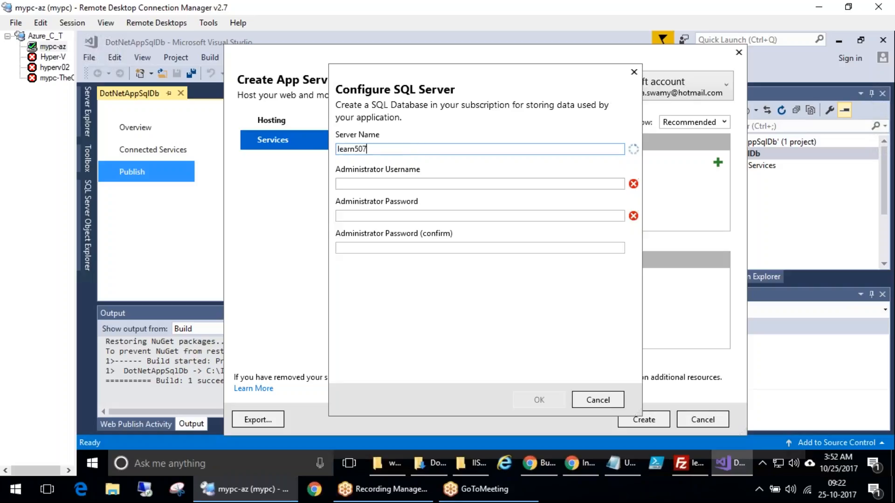
Set the SQL server administrator username to azureadmin
left_click(408, 183)
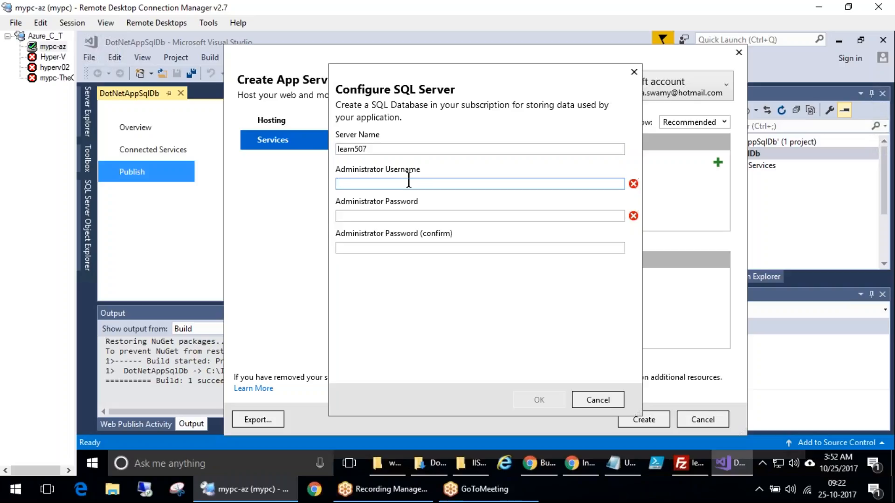
type("azureadmin")
Enter and confirm the administrator password, then accept the new SQL server settings
key("Tab")
type("***********")
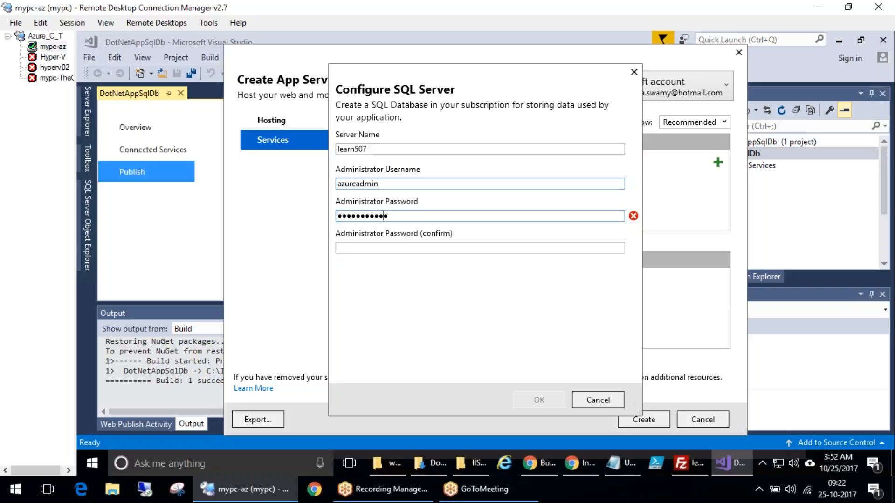
key("Tab")
type("**********")
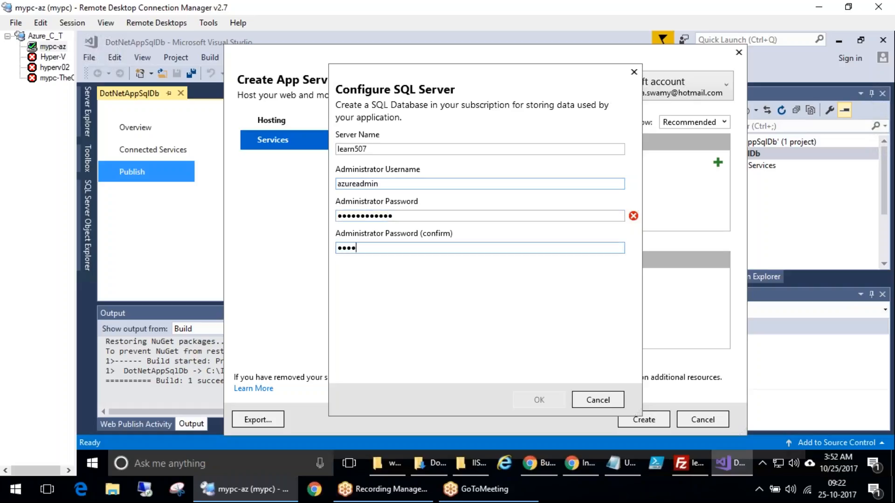
type("*")
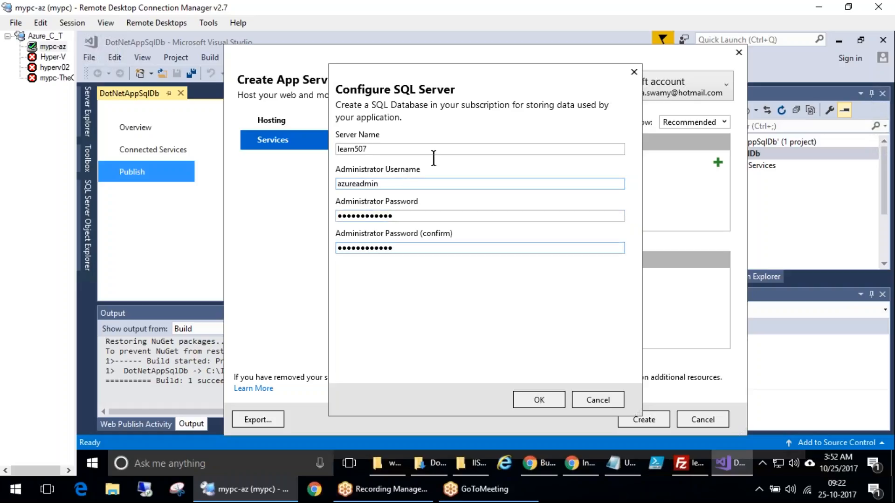
left_click(552, 399)
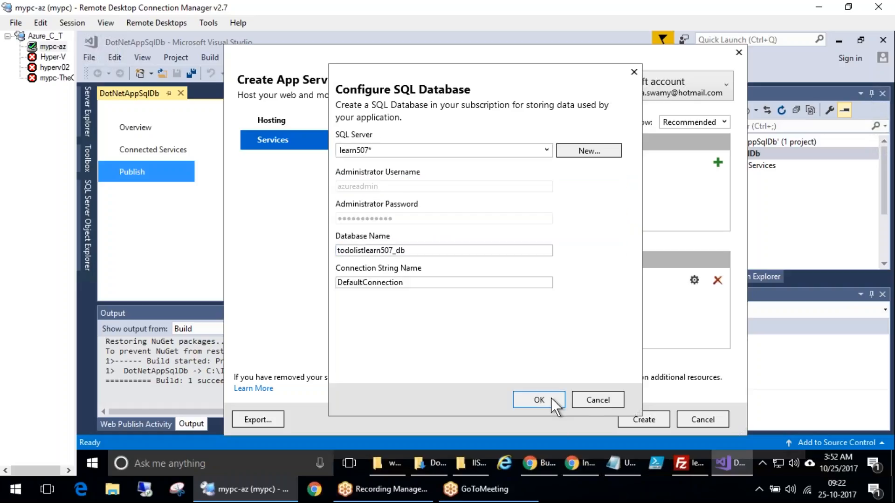
Set the SQL database name to todolistapp
left_click_drag(409, 253, 337, 251)
type("lea")
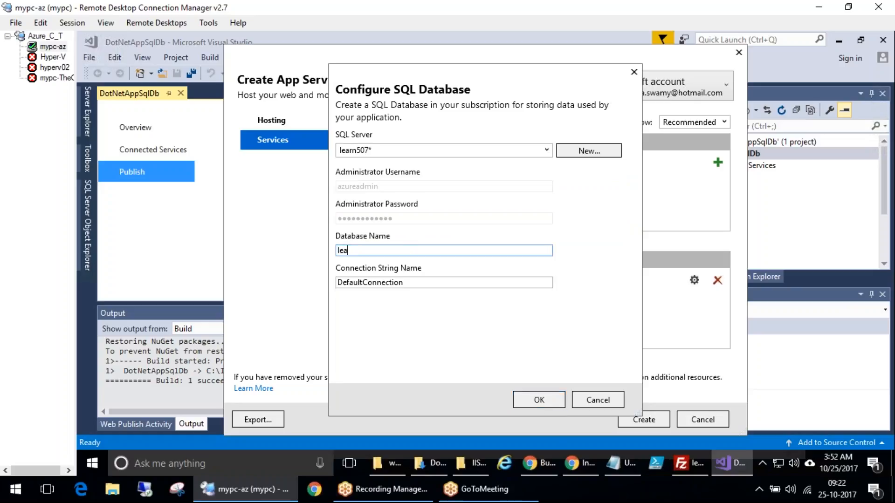
type("rn507todolist")
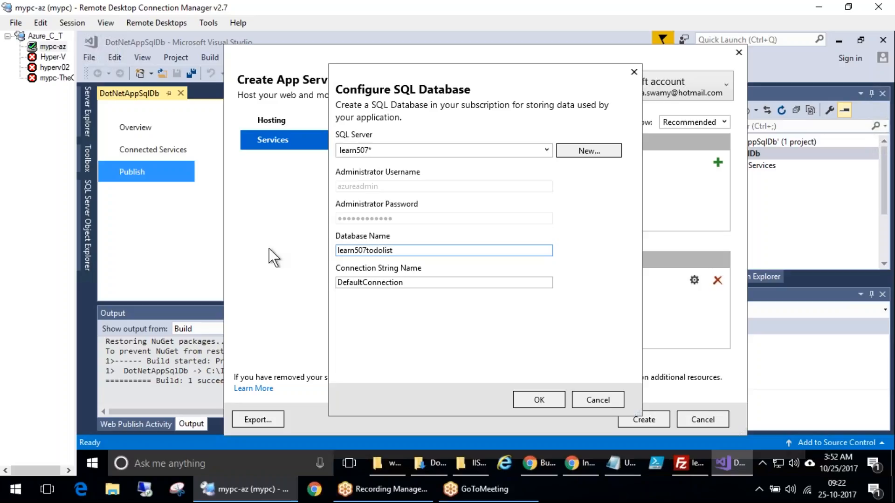
key("ctrl+a")
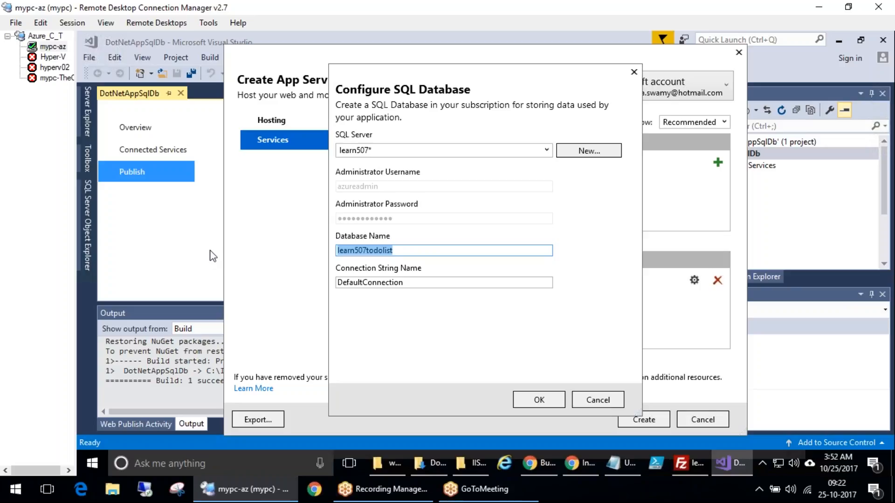
type("todolistapp")
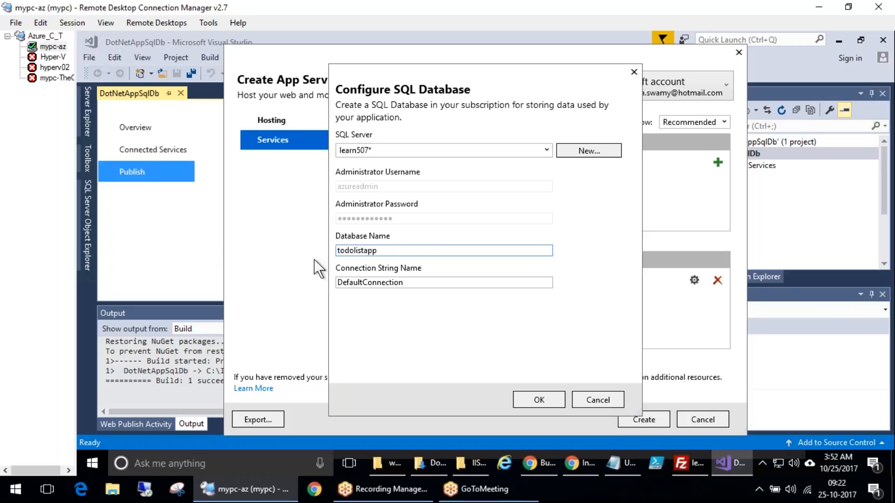
left_click(124, 247)
left_click_drag(515, 377, 536, 383)
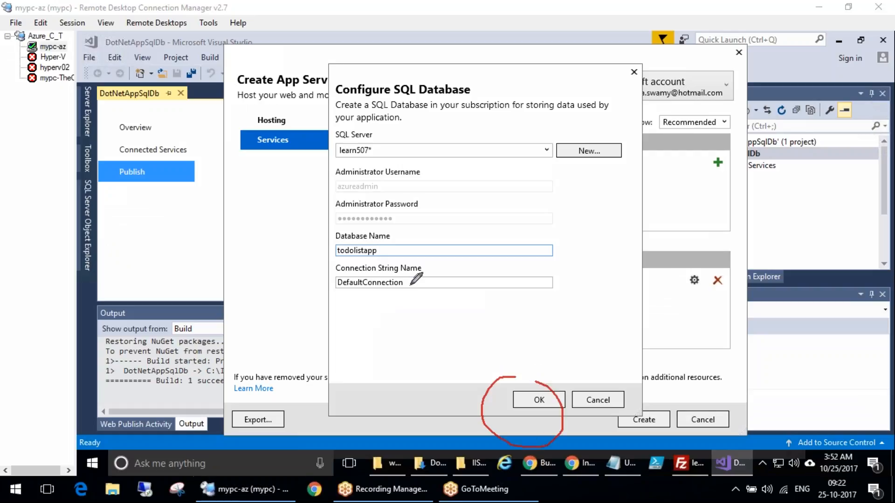
mouse_move(432, 261)
left_mouse_down()
mouse_move(313, 289)
mouse_move(428, 262)
left_mouse_up()
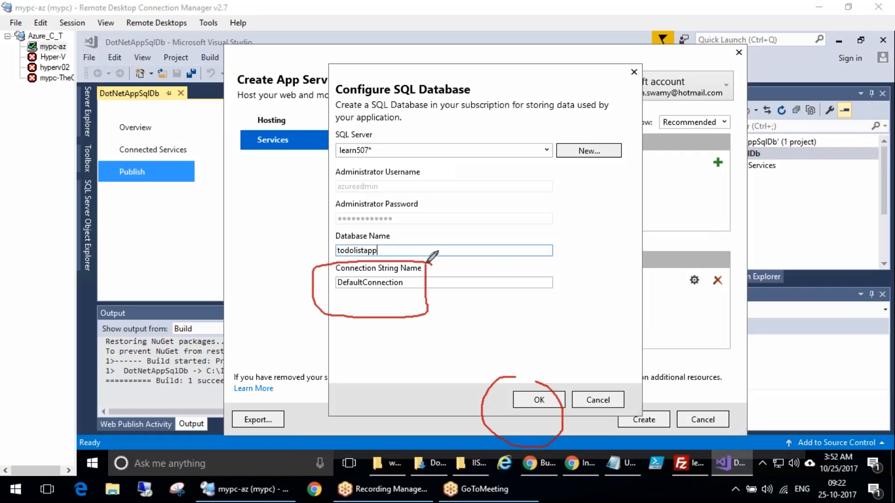
left_click(209, 255)
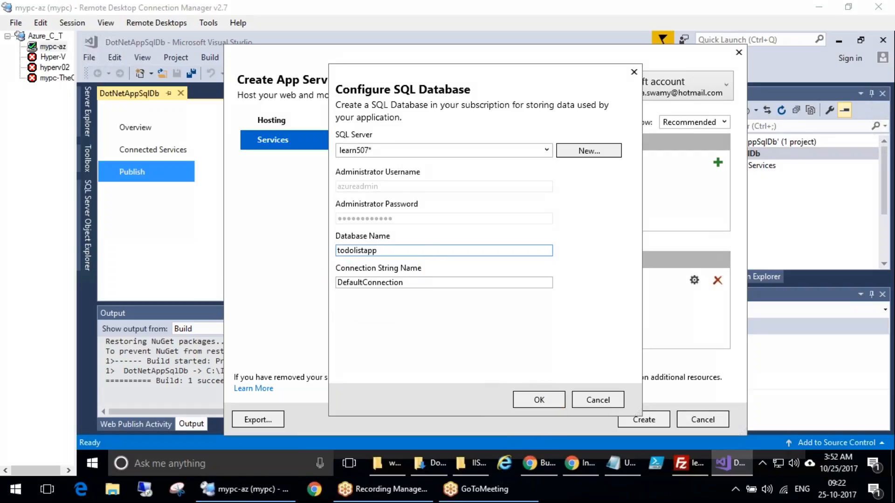
Switch to the browser tutorial and read its Create a SQL Database instructions for the connection string name
left_click(534, 461)
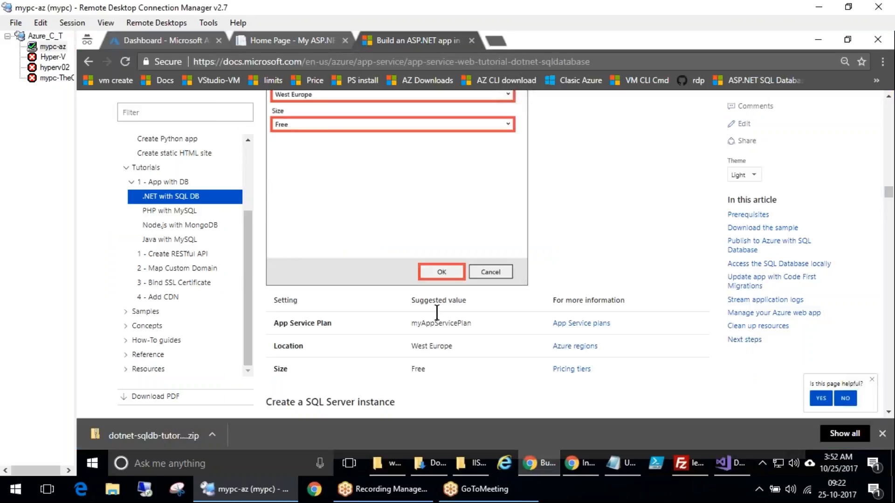
scroll(437, 313, "down", 10)
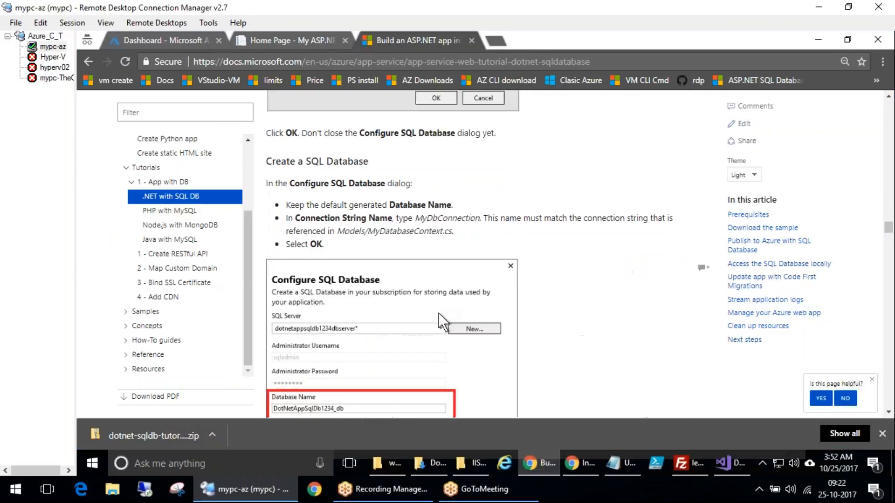
scroll(438, 311, "up", 8)
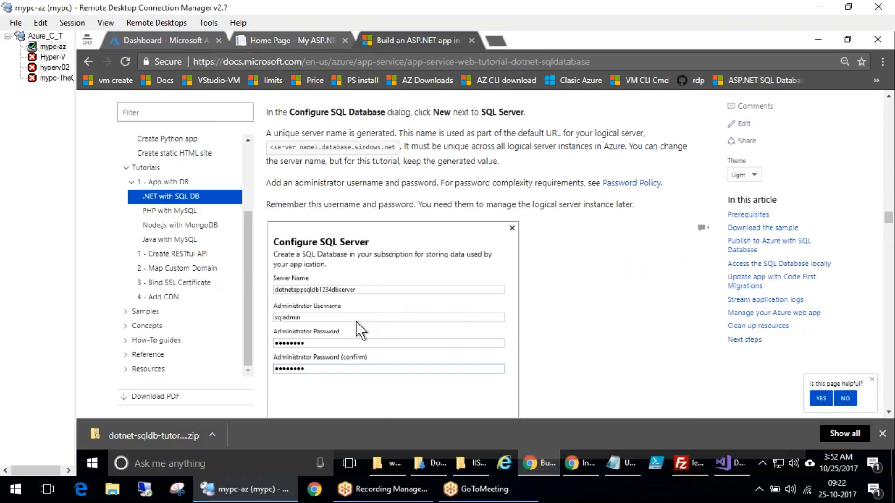
scroll(362, 329, "down", 1)
scroll(403, 301, "down", 4)
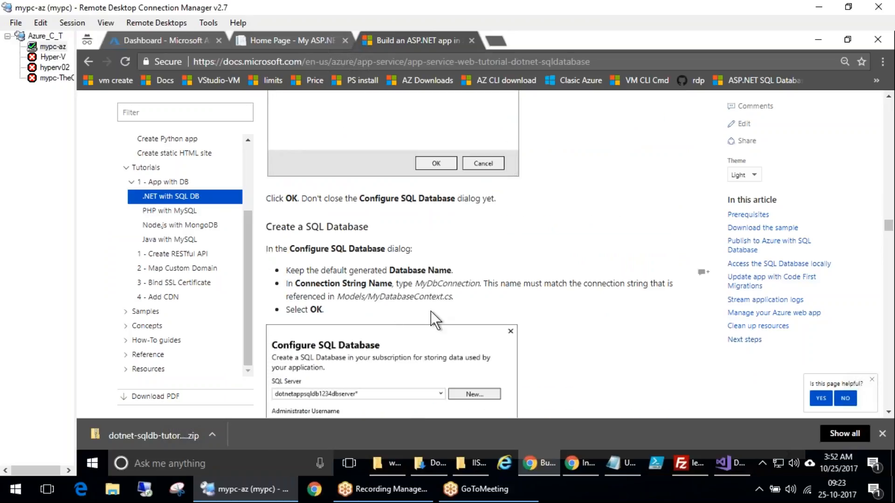
scroll(431, 311, "down", 3)
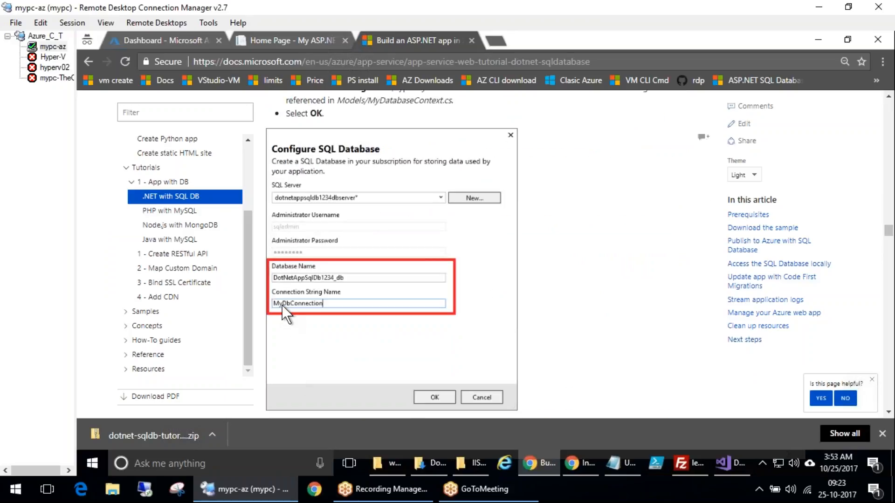
left_click_drag(368, 100, 267, 120)
left_click(455, 125)
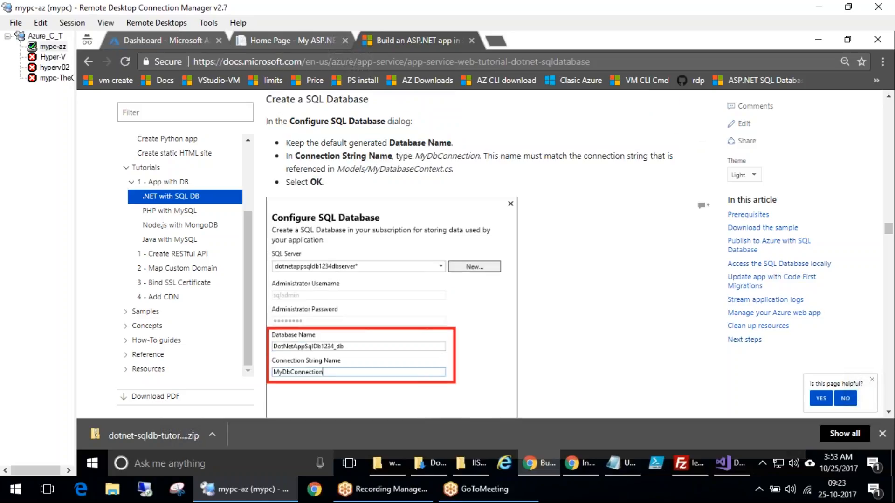
left_click(123, 250)
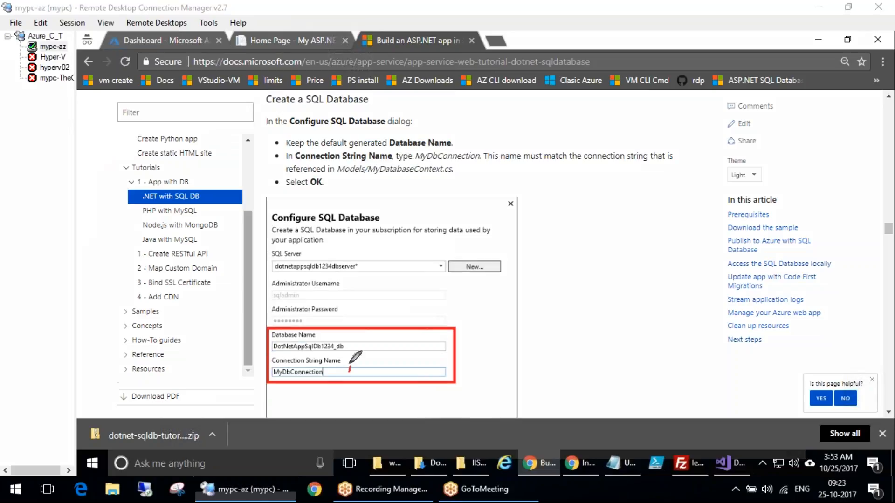
left_click_drag(350, 367, 318, 399)
left_click_drag(326, 178, 435, 181)
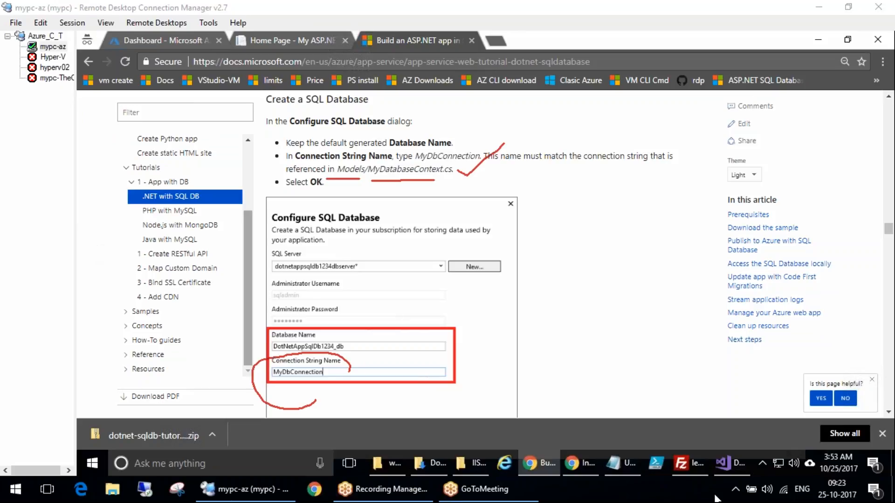
Copy the connection string name MyDbConnection from the tutorial text
left_click(732, 463)
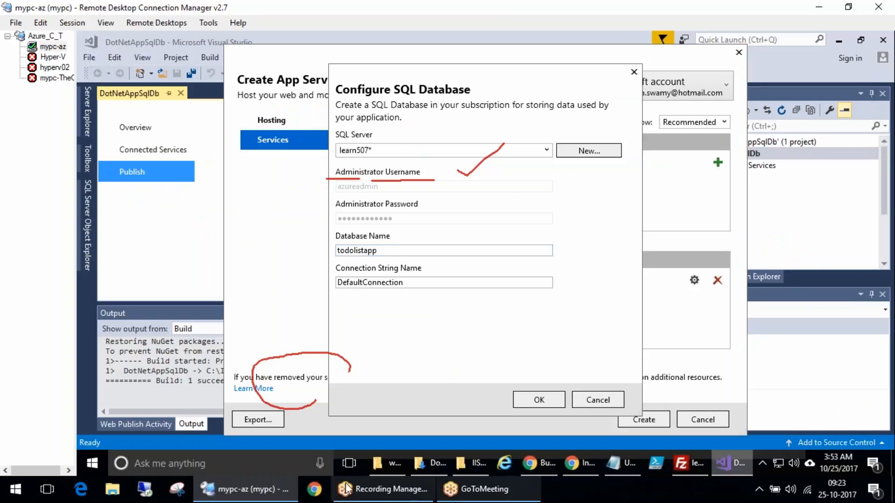
left_click(563, 462)
left_click(553, 463)
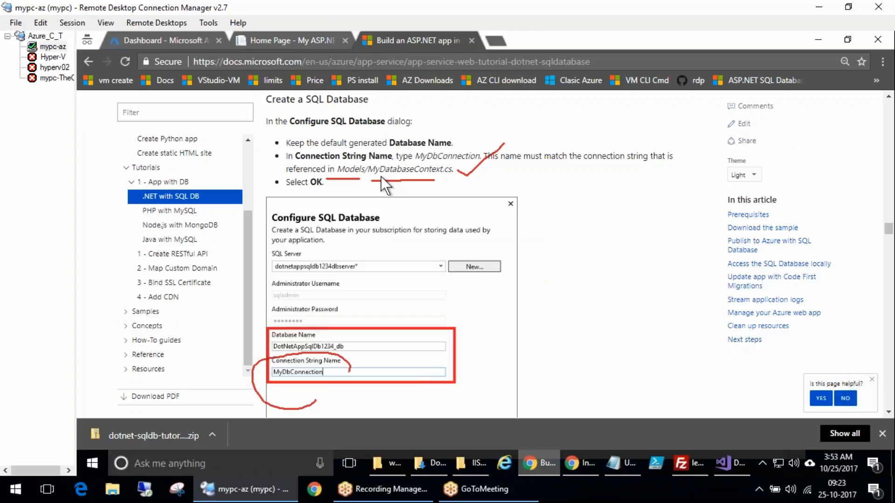
left_click_drag(415, 155, 480, 154)
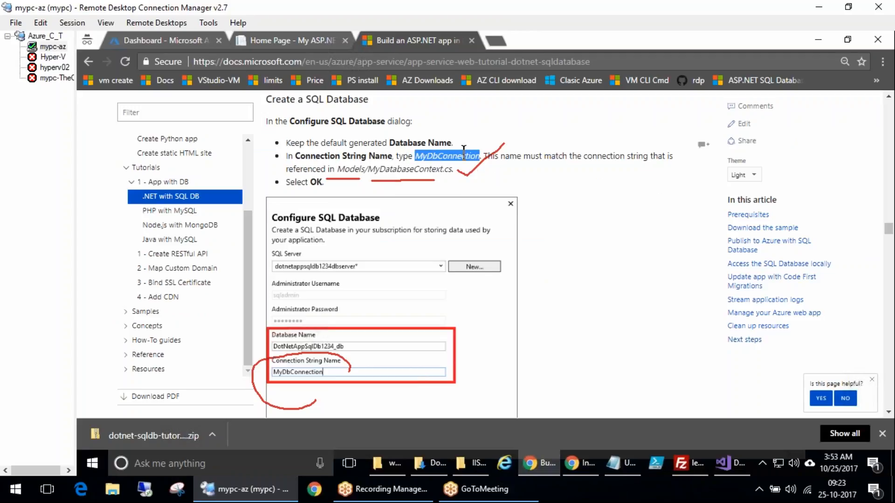
right_click(467, 161)
left_click(488, 165)
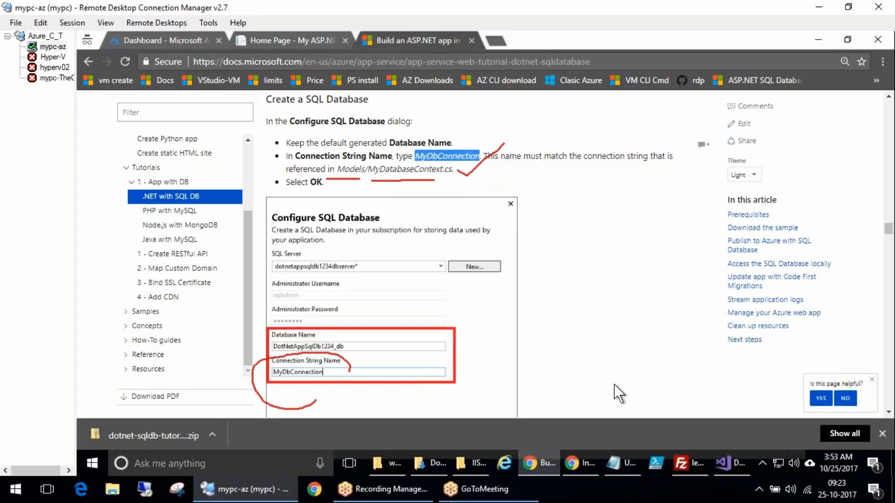
Paste MyDbConnection as the connection string name and accept the SQL Database settings
left_click(733, 461)
double_click(404, 282)
key("ctrl+v")
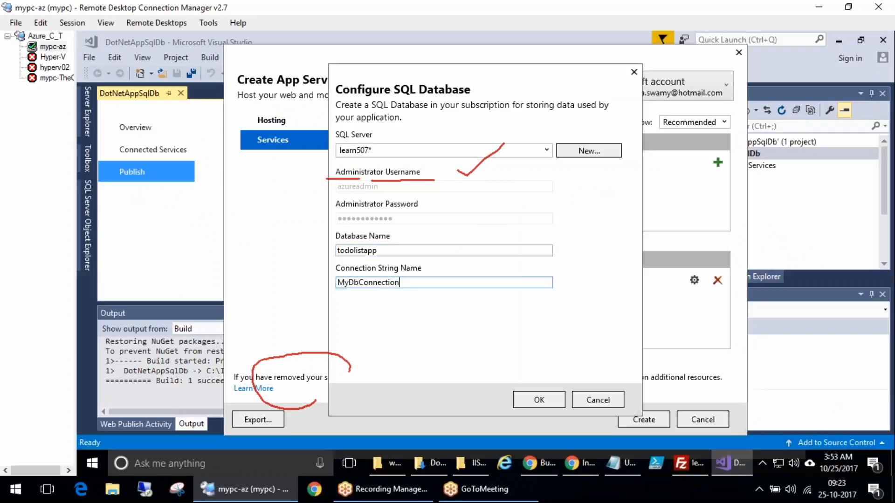
left_click(551, 400)
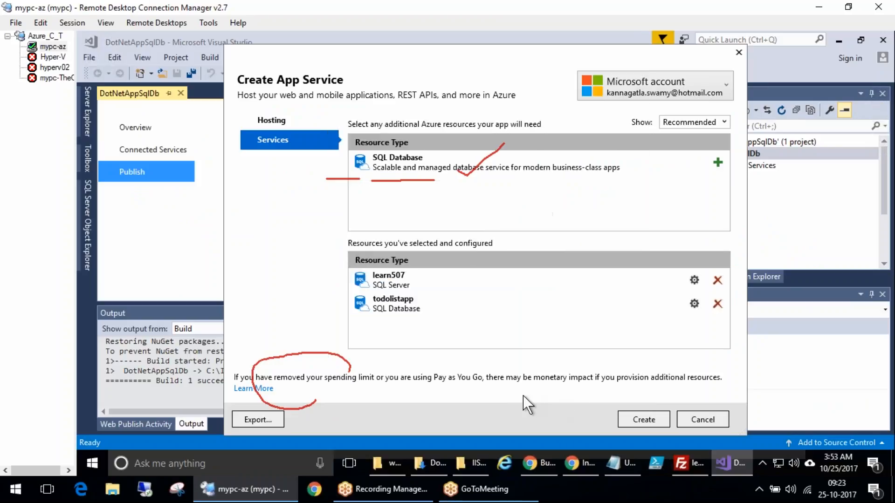
key("Escape")
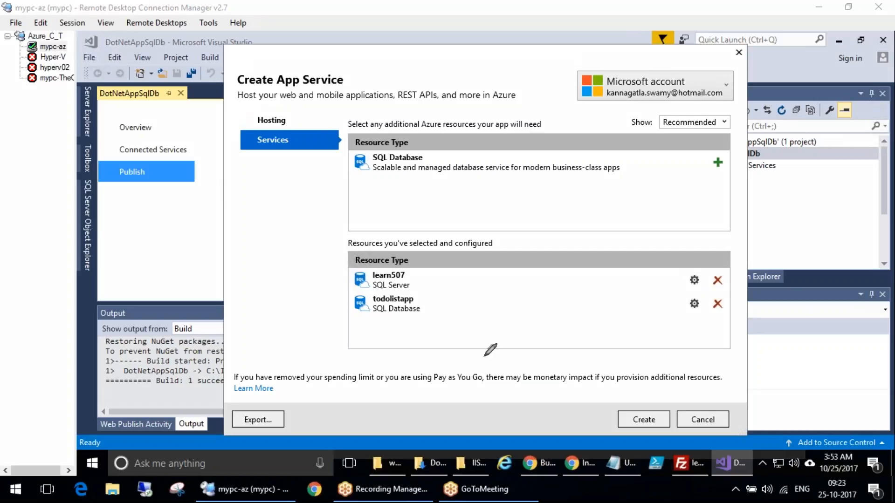
left_click_drag(475, 290, 489, 323)
mouse_move(482, 271)
left_mouse_down()
mouse_move(459, 327)
mouse_move(472, 272)
mouse_move(456, 272)
left_mouse_up()
left_click_drag(438, 303, 471, 291)
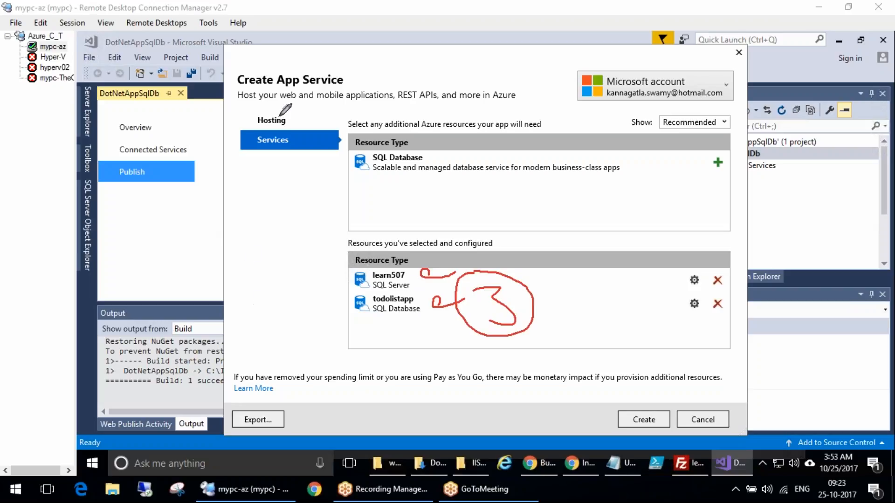
mouse_move(280, 255)
left_mouse_down()
mouse_move(293, 234)
mouse_move(343, 205)
mouse_move(383, 198)
left_mouse_up()
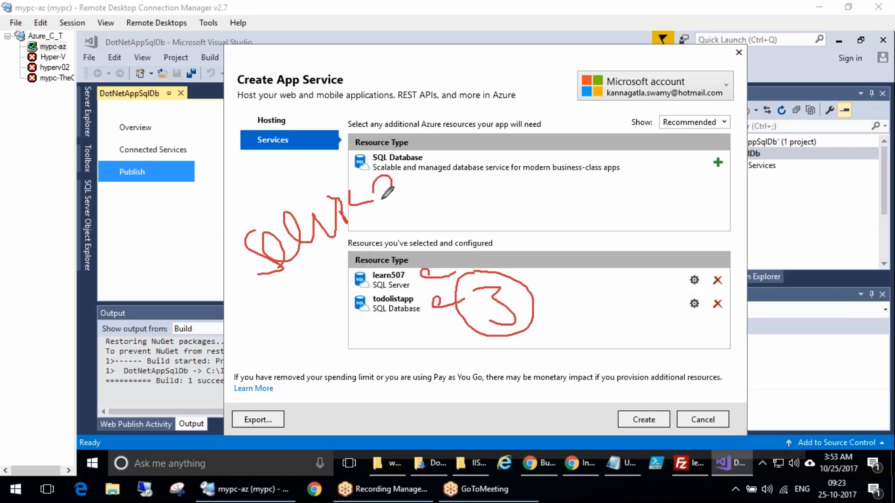
left_click_drag(409, 161, 400, 150)
mouse_move(238, 204)
left_mouse_down()
mouse_move(255, 212)
mouse_move(269, 191)
left_mouse_up()
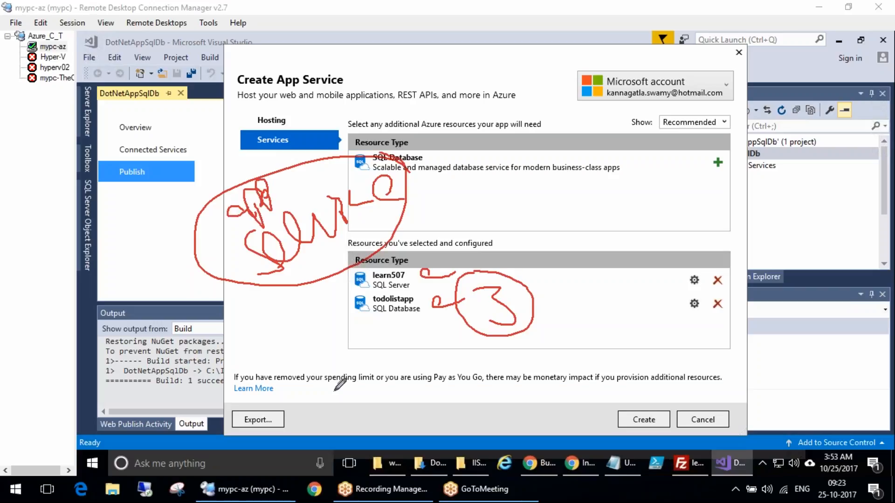
mouse_move(326, 427)
left_mouse_down()
mouse_move(366, 425)
mouse_move(353, 344)
mouse_move(396, 337)
left_mouse_up()
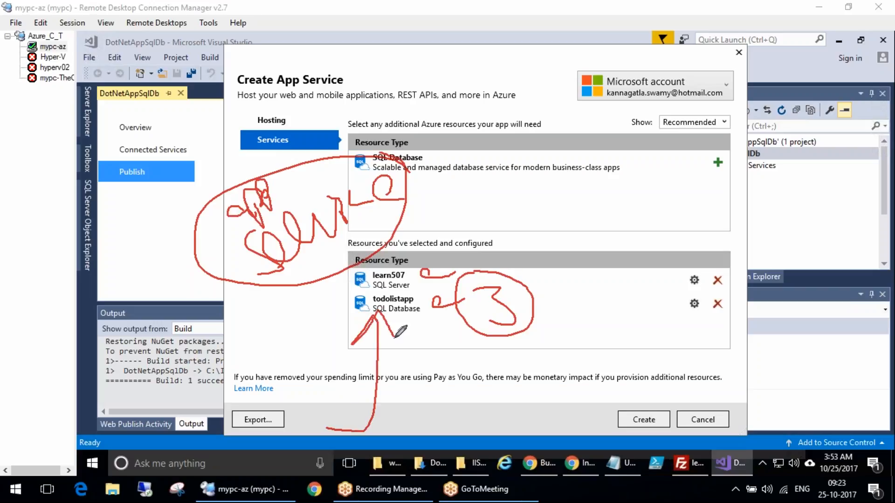
left_click_drag(498, 275, 492, 339)
mouse_move(499, 287)
left_mouse_down()
mouse_move(473, 291)
mouse_move(590, 335)
left_mouse_up()
left_click_drag(536, 298, 536, 268)
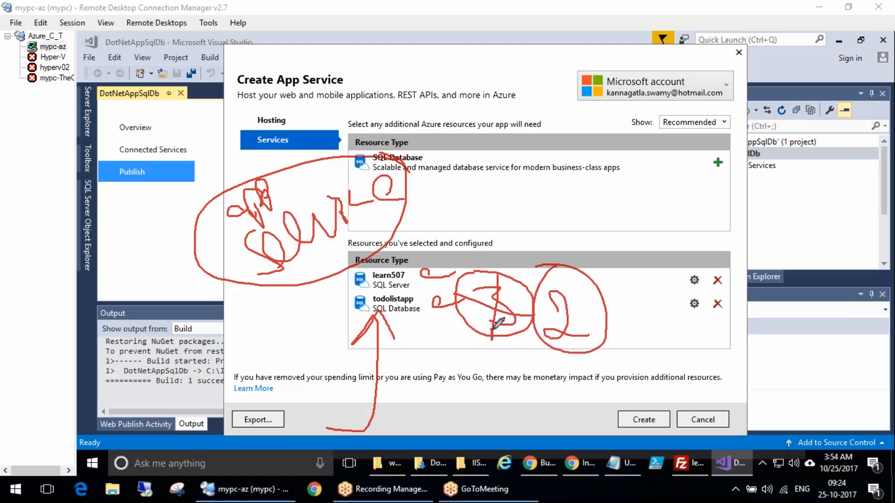
left_click(817, 243)
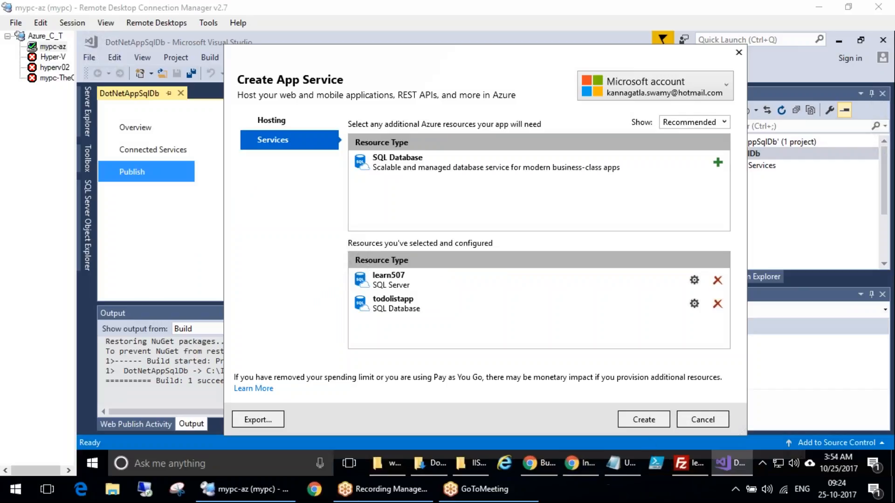
Switch to the tutorial and review the configured resources list and the Create step that follows
left_click(541, 463)
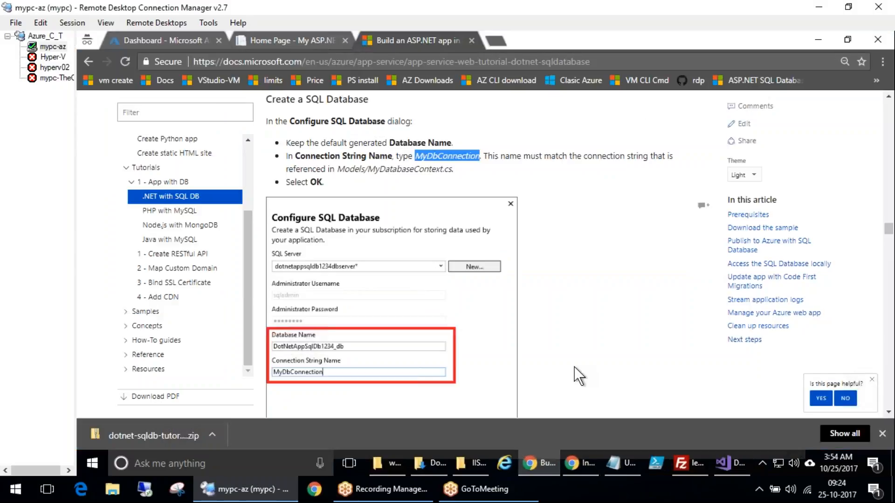
scroll(576, 363, "down", 10)
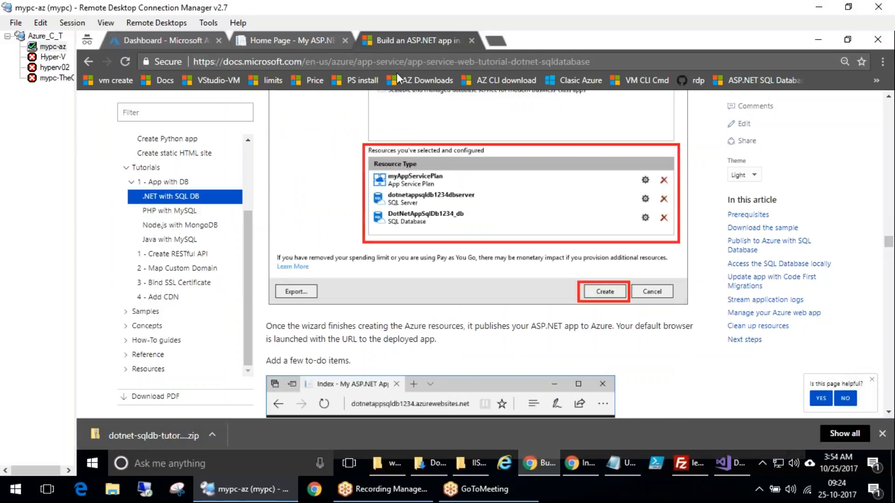
left_click(397, 73)
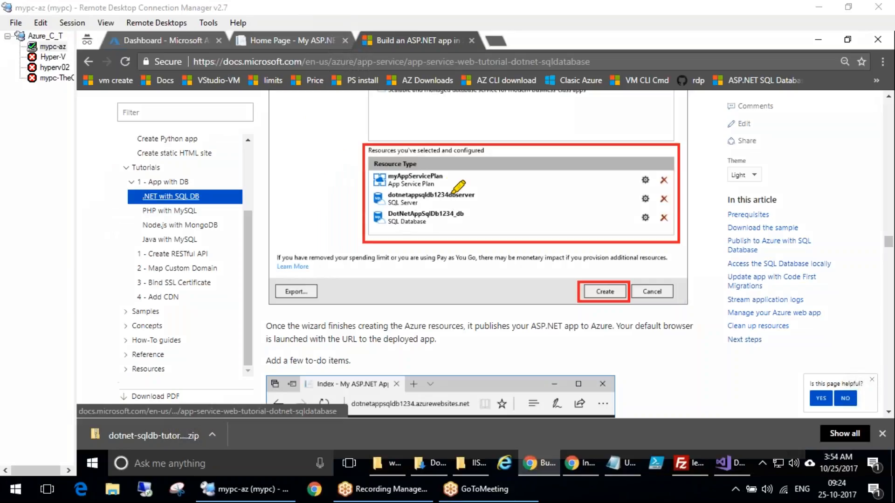
left_click_drag(454, 172, 543, 164)
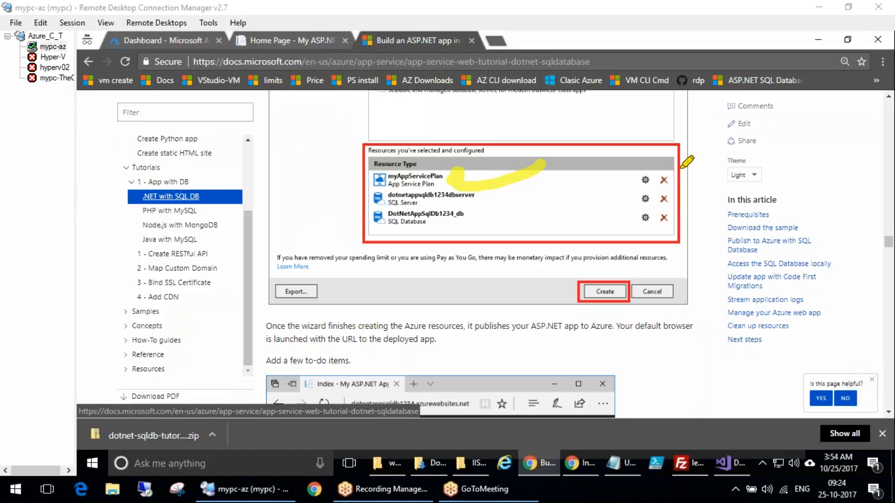
left_click_drag(558, 91, 560, 175)
left_click_drag(585, 126, 561, 174)
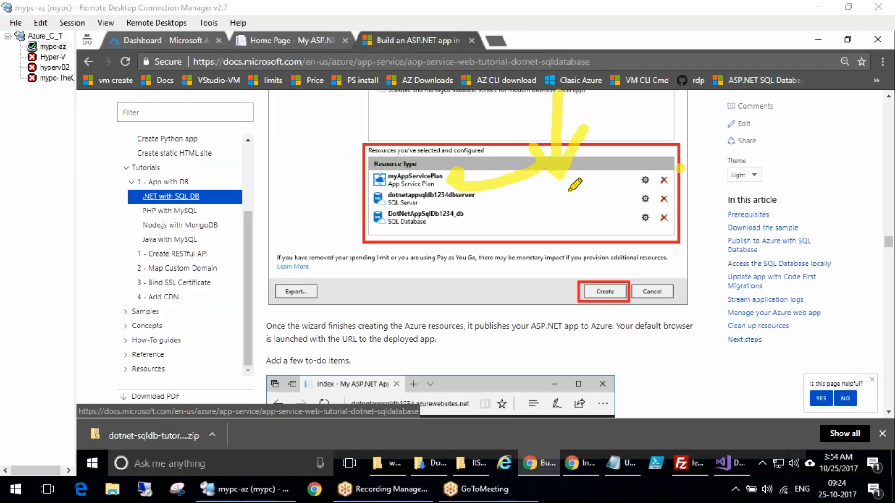
mouse_move(609, 100)
left_mouse_down()
mouse_move(596, 186)
mouse_move(582, 178)
left_mouse_up()
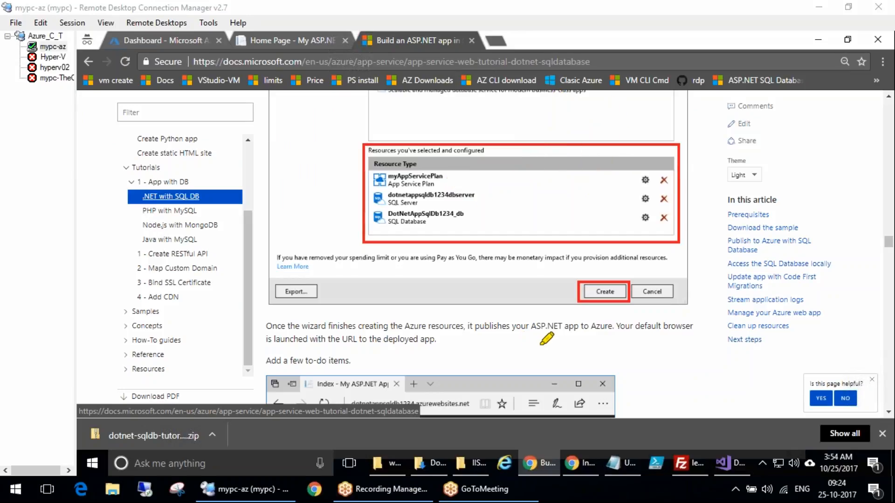
mouse_move(611, 262)
left_mouse_down()
mouse_move(578, 280)
mouse_move(620, 263)
left_mouse_up()
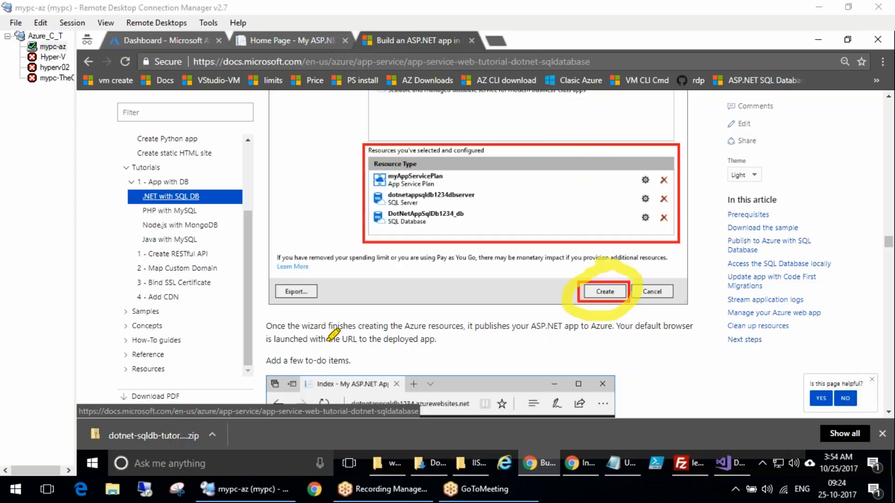
mouse_move(373, 332)
left_mouse_down()
mouse_move(409, 326)
mouse_move(422, 275)
mouse_move(401, 325)
mouse_move(476, 296)
mouse_move(516, 254)
mouse_move(532, 338)
mouse_move(583, 359)
mouse_move(668, 416)
left_mouse_up()
left_click_drag(623, 395, 656, 371)
left_click_drag(649, 438, 694, 431)
left_click_drag(689, 393, 697, 424)
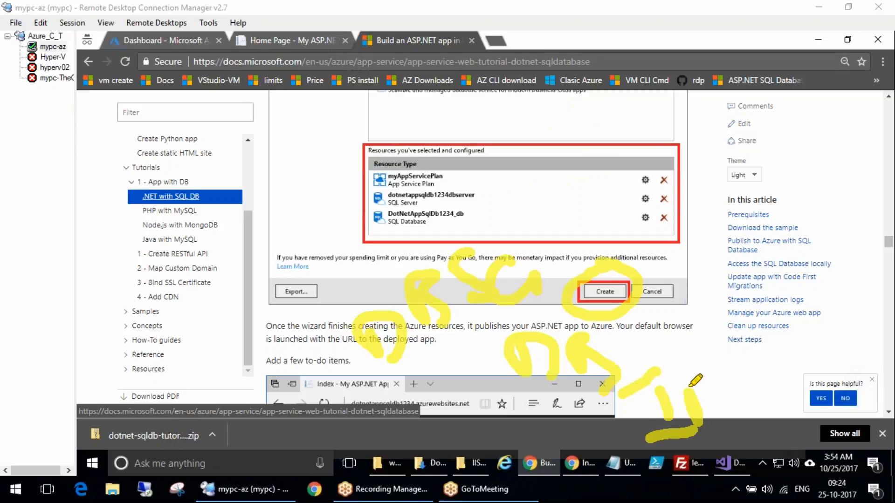
Review the tutorial's Create step and the sample to-do app shown after deployment
left_click_drag(668, 384, 698, 368)
left_click_drag(691, 427, 717, 422)
left_click_drag(721, 361, 723, 392)
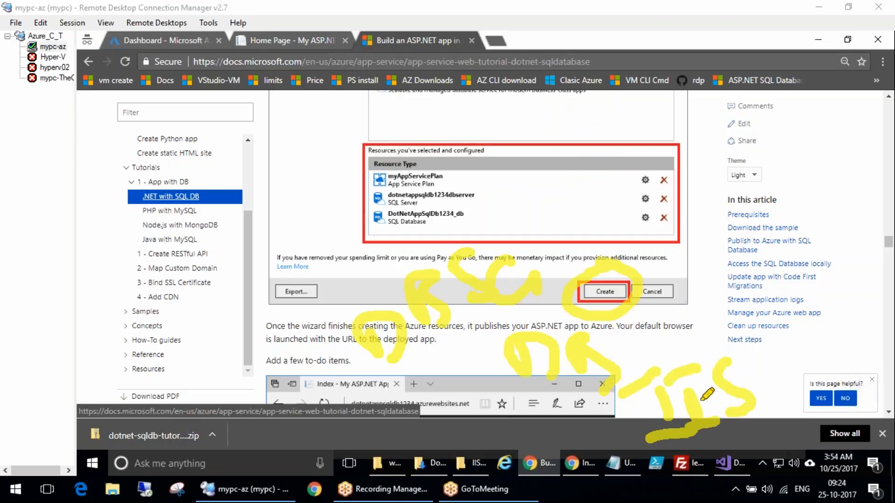
left_click_drag(741, 359, 729, 389)
mouse_move(730, 389)
left_mouse_down()
mouse_move(790, 362)
mouse_move(673, 307)
mouse_move(609, 329)
mouse_move(605, 362)
mouse_move(651, 368)
left_mouse_up()
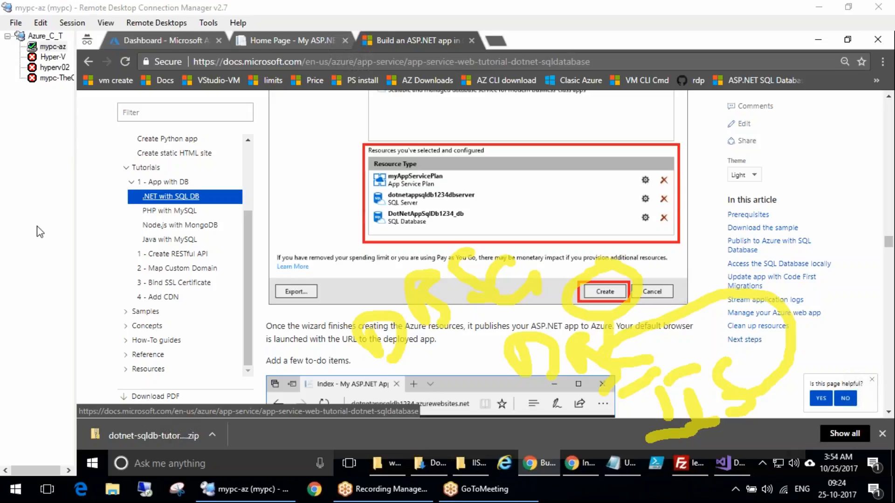
scroll(891, 101, "up", 3)
scroll(513, 210, "up", 5)
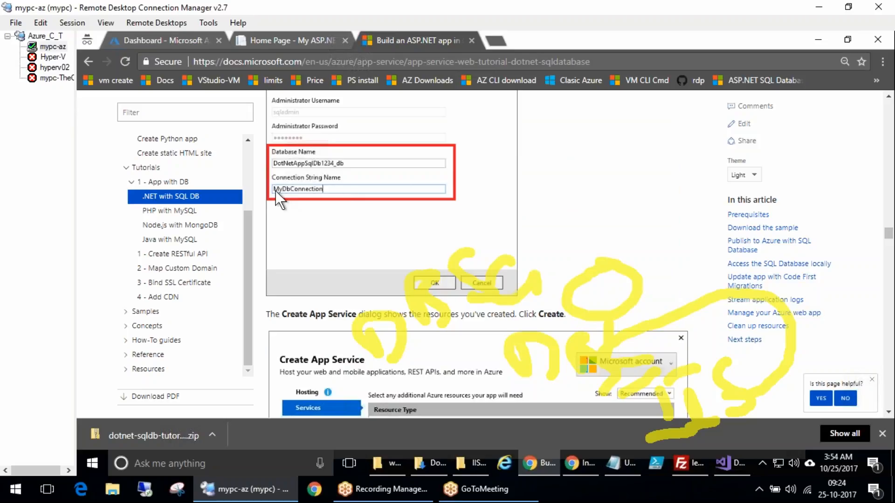
scroll(362, 296, "down", 8)
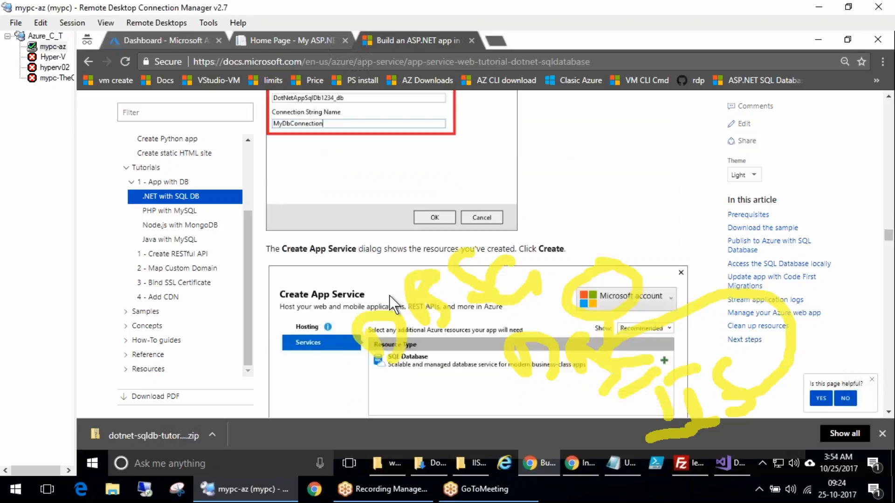
scroll(396, 292, "up", 3)
scroll(362, 261, "down", 5)
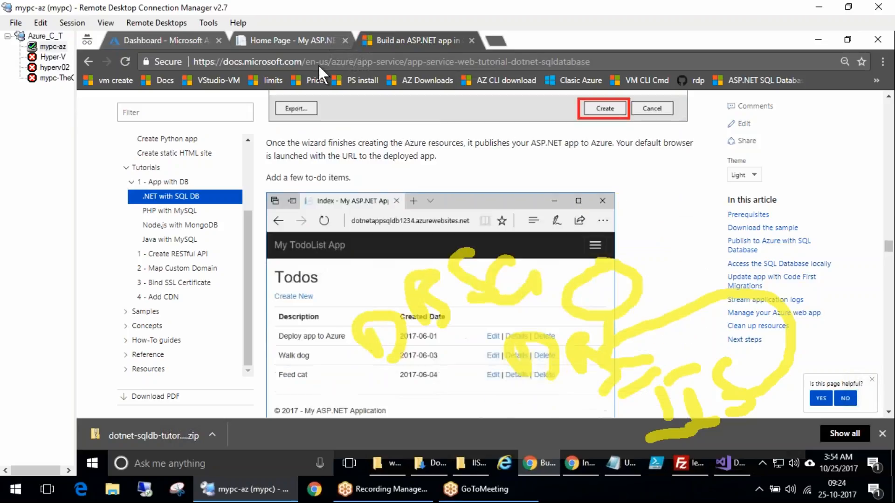
scroll(361, 262, "down", 1)
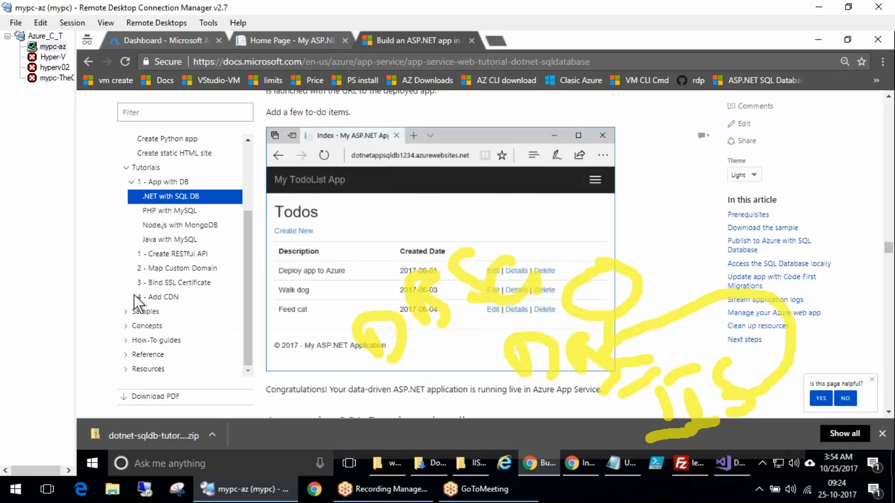
left_click(35, 227)
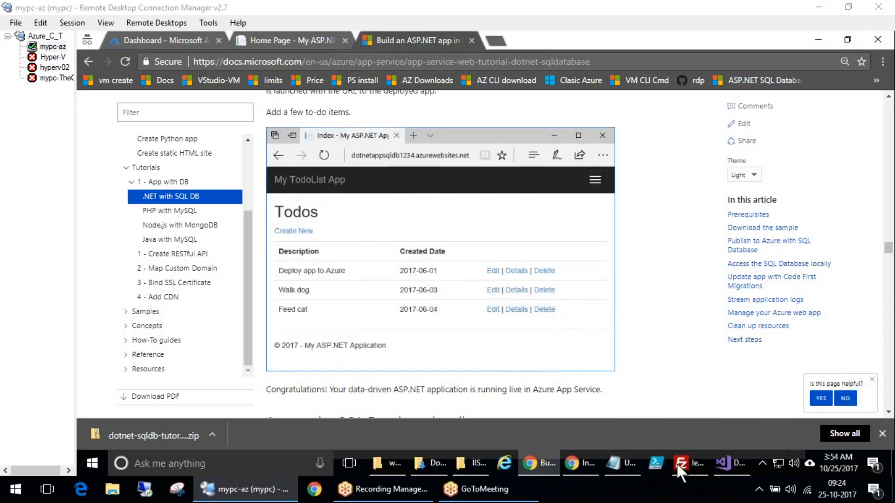
Check the Create App Service dialog in Visual Studio, then return to the Azure portal's learn507 App Service page
left_click(725, 460)
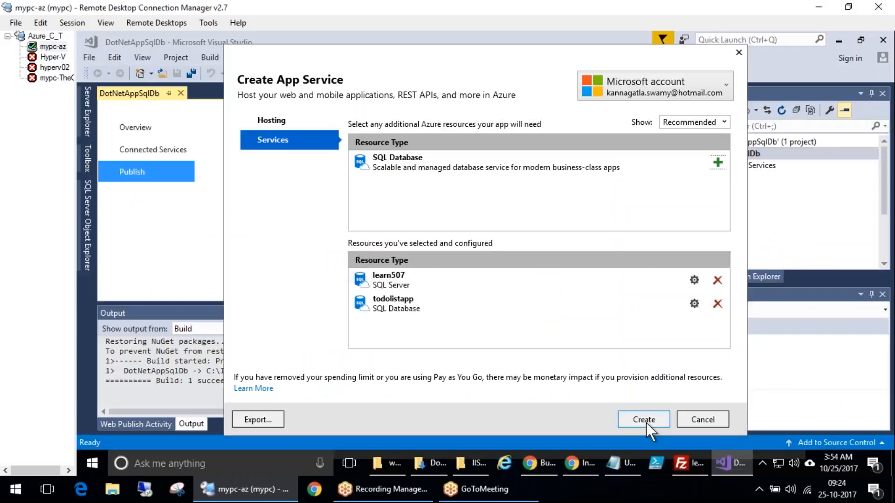
left_click(533, 463)
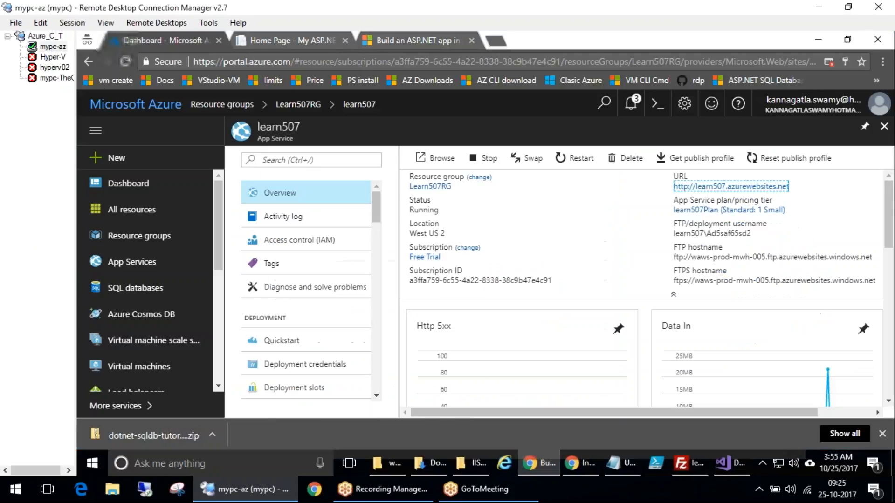
left_click(130, 41)
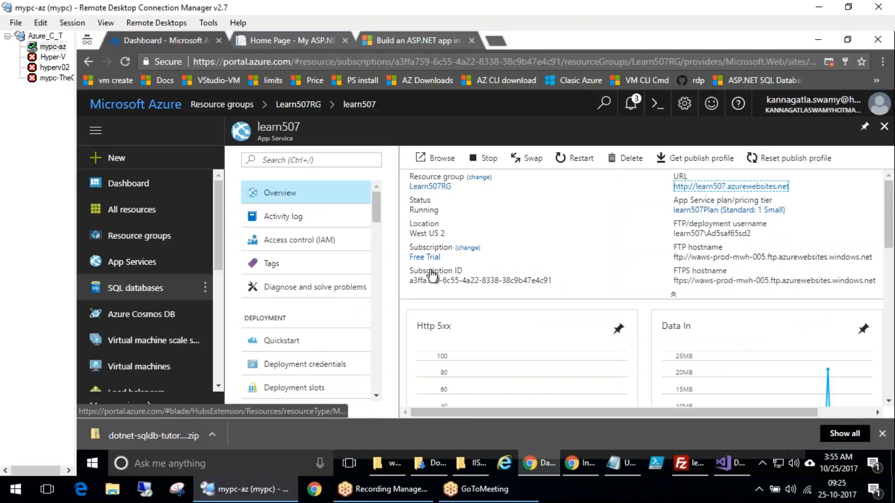
key("ctrl+2")
left_click_drag(243, 176, 264, 214)
left_click_drag(226, 162, 262, 187)
mouse_move(307, 183)
left_mouse_down()
mouse_move(301, 190)
mouse_move(348, 193)
left_mouse_up()
left_click_drag(262, 244, 299, 231)
mouse_move(317, 208)
left_mouse_down()
mouse_move(323, 218)
mouse_move(417, 173)
left_mouse_up()
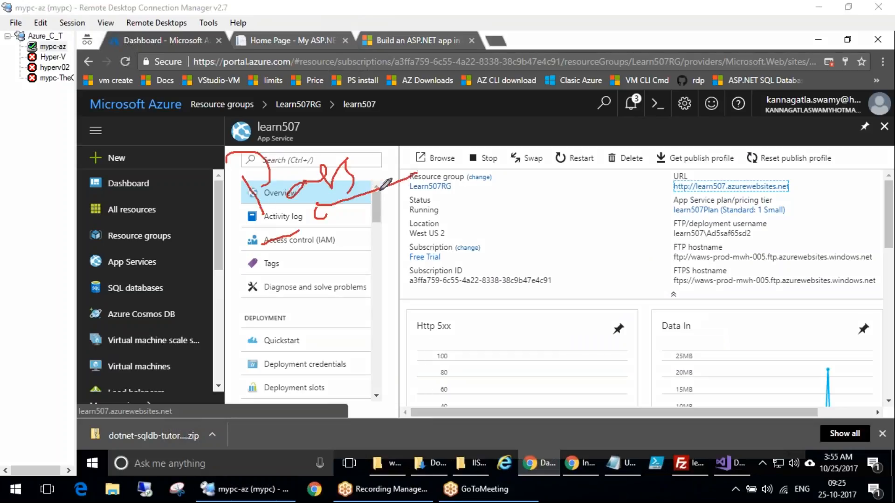
key("e")
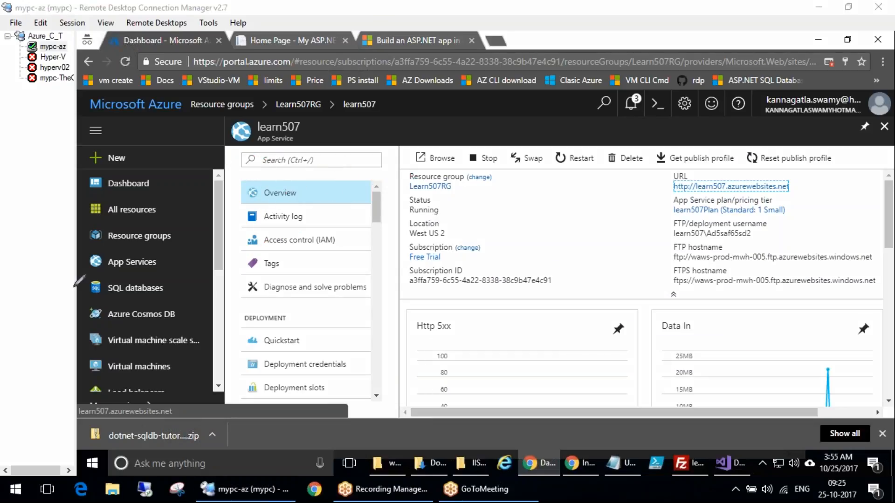
mouse_move(170, 277)
left_mouse_down()
mouse_move(63, 292)
mouse_move(163, 275)
left_mouse_up()
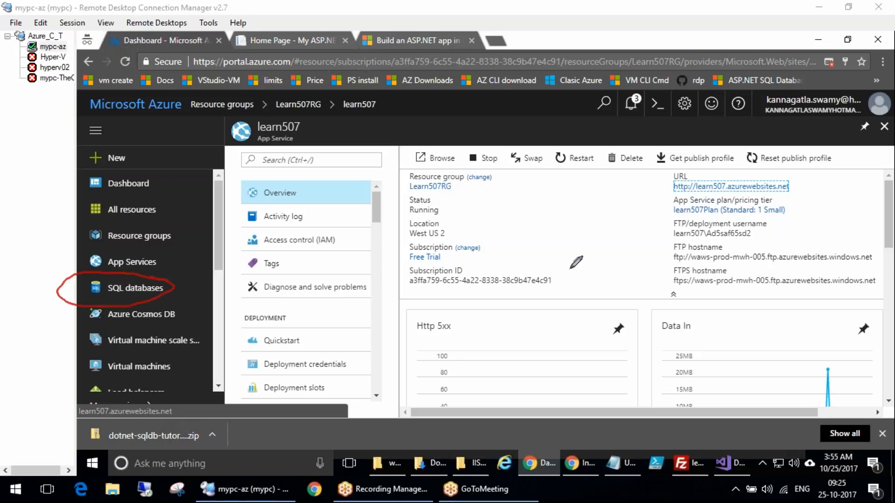
Open the SQL databases list in the Azure portal
left_click(135, 287)
key("ctrl+2")
left_click_drag(305, 113, 202, 110)
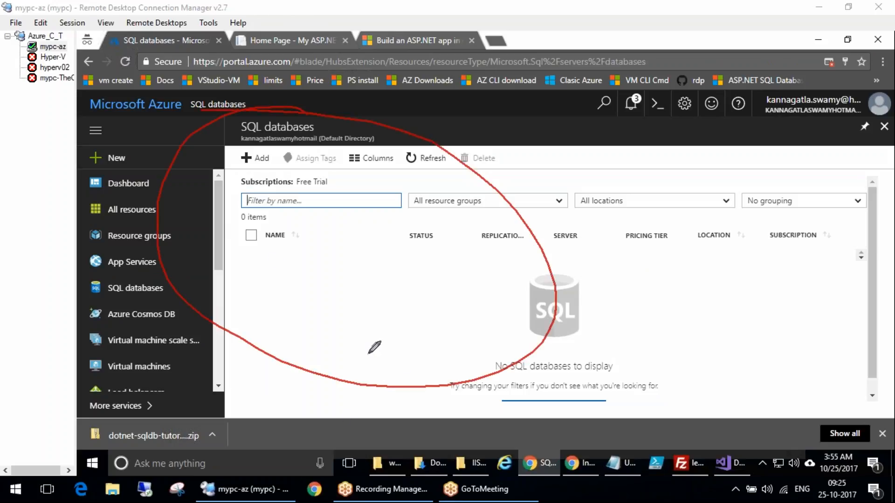
mouse_move(735, 433)
left_mouse_down()
mouse_move(770, 466)
mouse_move(734, 432)
left_mouse_up()
mouse_move(279, 262)
left_mouse_down()
mouse_move(257, 264)
mouse_move(249, 297)
mouse_move(292, 266)
mouse_move(338, 269)
left_mouse_up()
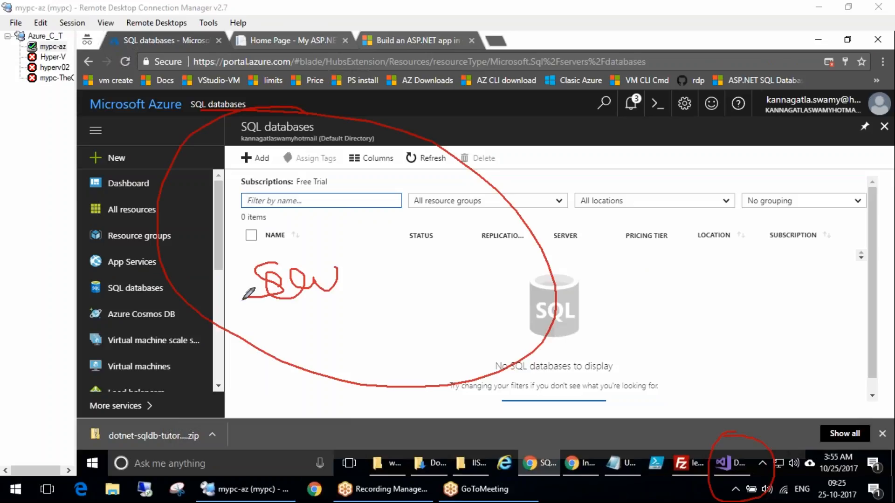
left_click_drag(282, 227, 265, 257)
left_click_drag(305, 240, 310, 256)
left_click_drag(315, 221, 367, 243)
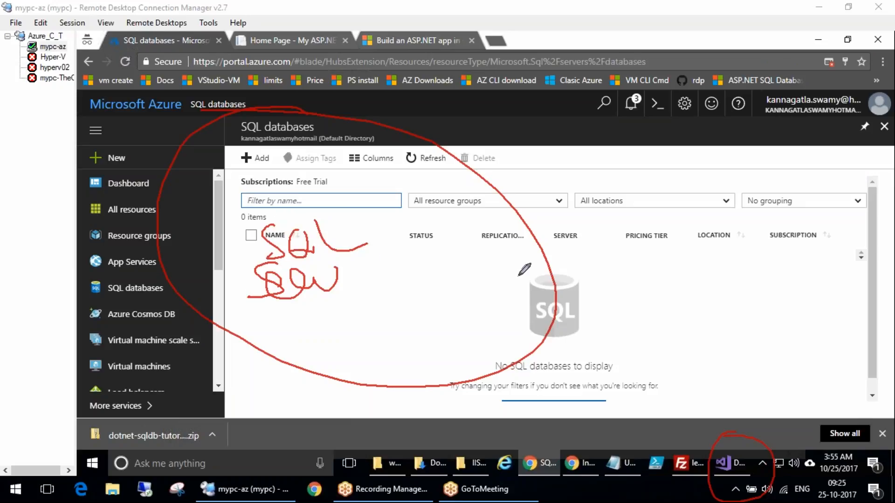
mouse_move(542, 270)
left_mouse_down()
mouse_move(566, 280)
mouse_move(536, 247)
left_mouse_up()
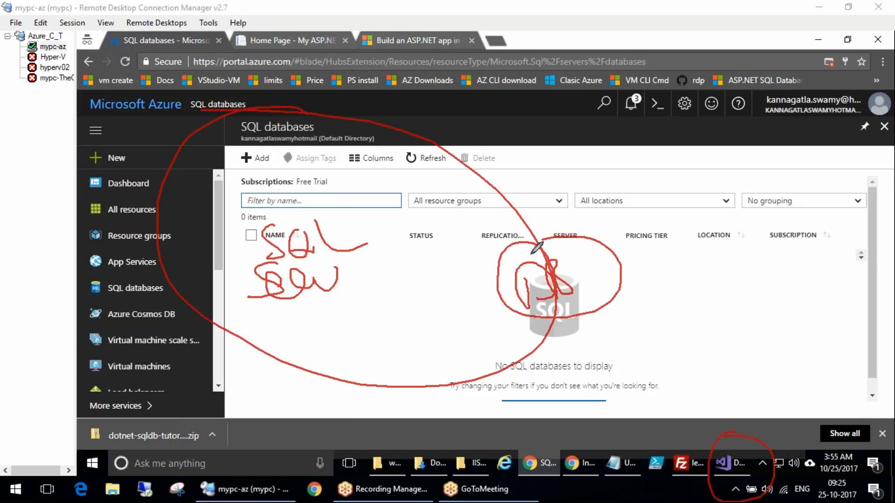
key("Escape")
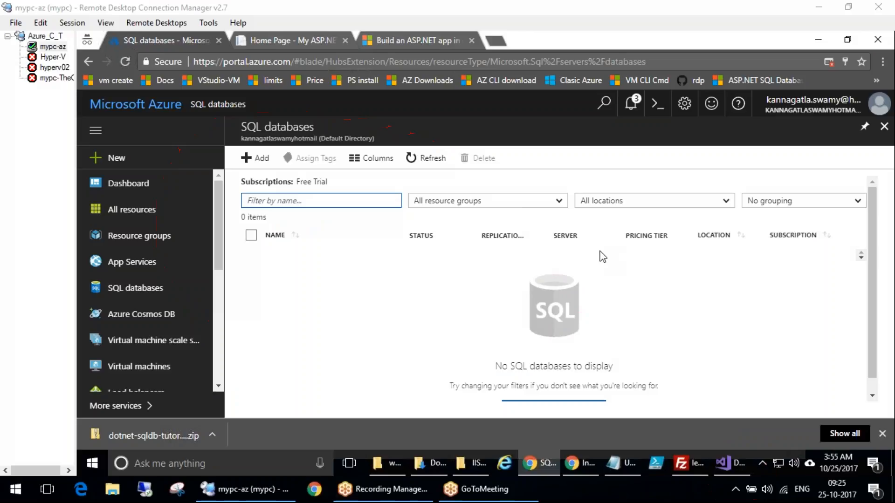
Create the App Service with the learn507 SQL Server and todolistapp SQL Database resources
left_click(722, 462)
left_click(648, 421)
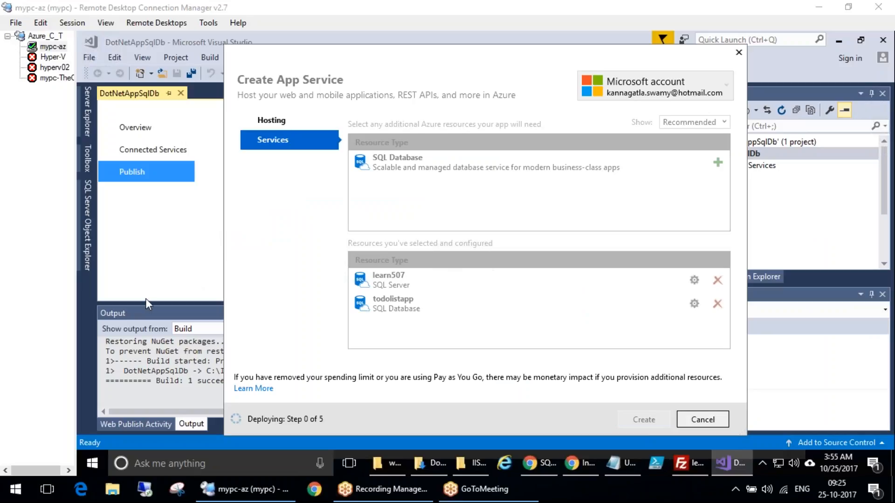
mouse_move(423, 269)
left_mouse_down()
mouse_move(415, 281)
mouse_move(467, 265)
left_mouse_up()
left_click_drag(368, 309, 445, 307)
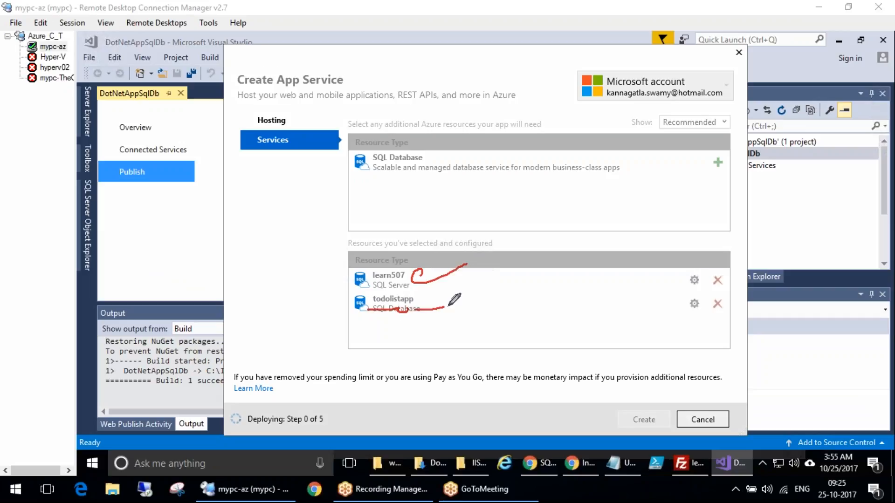
key("Escape")
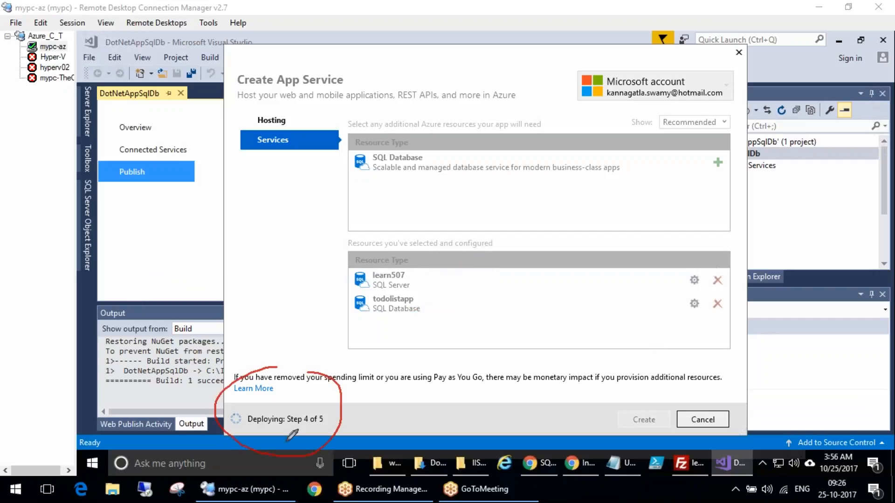
left_click_drag(339, 412, 392, 413)
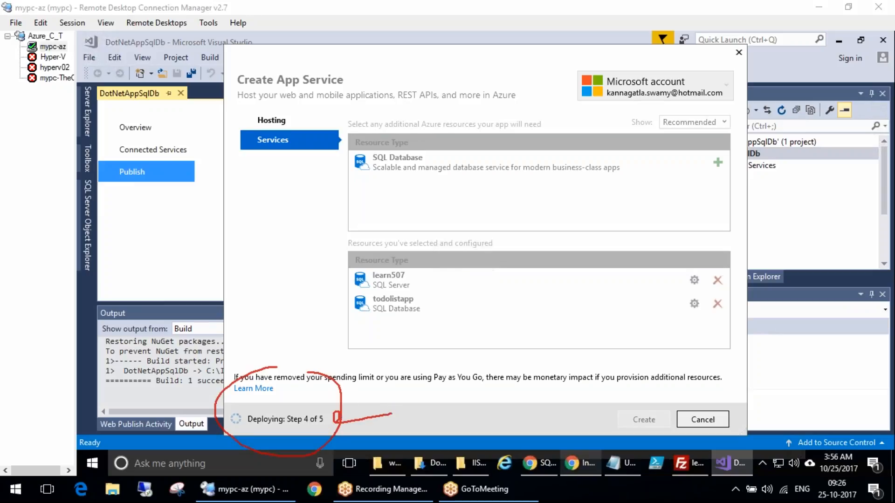
Switch to the Azure portal and refresh the SQL databases list
left_click(546, 463)
left_click(438, 163)
double_click(439, 167)
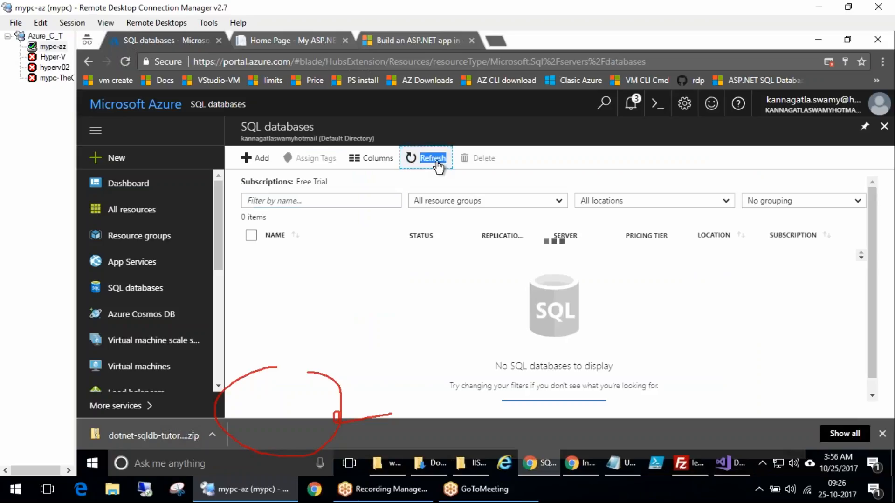
Open the Learn507RG resource group and its todolistlearn507 App Service
left_click(142, 238)
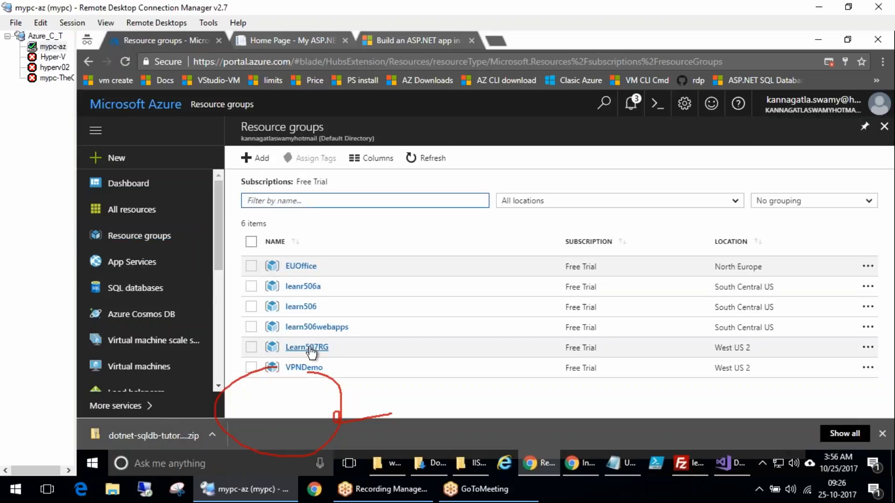
left_click(322, 349)
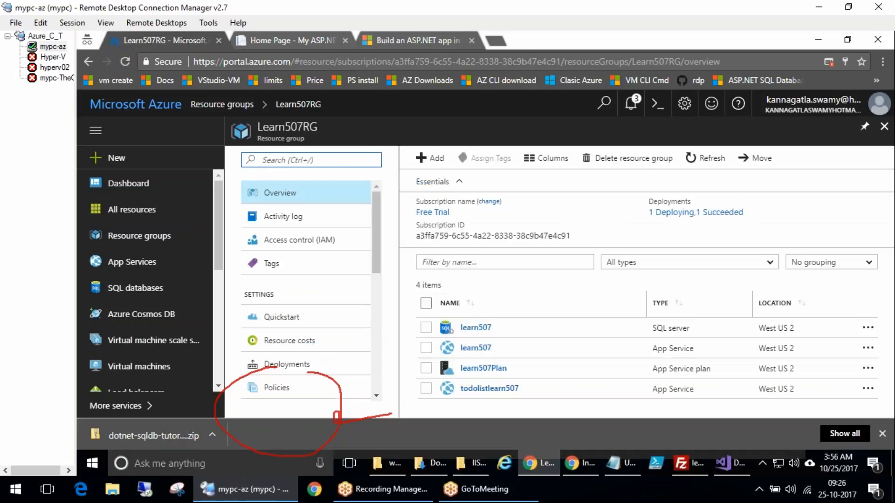
left_click(687, 264)
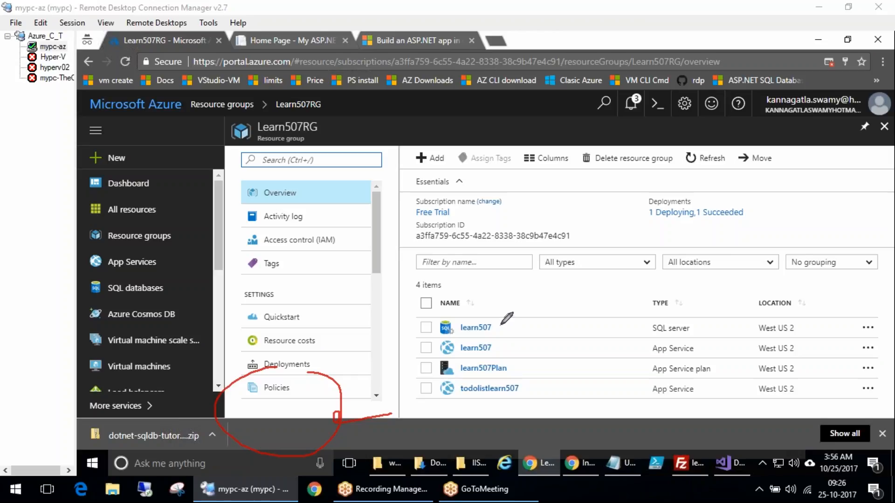
mouse_move(532, 389)
left_mouse_down()
mouse_move(544, 396)
mouse_move(583, 360)
left_mouse_up()
mouse_move(531, 382)
left_mouse_down()
mouse_move(465, 378)
mouse_move(541, 400)
left_mouse_up()
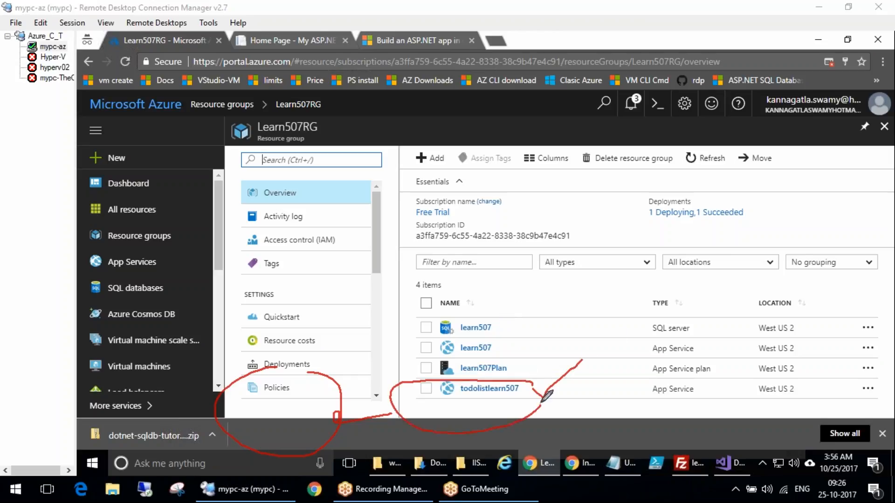
left_click(512, 390)
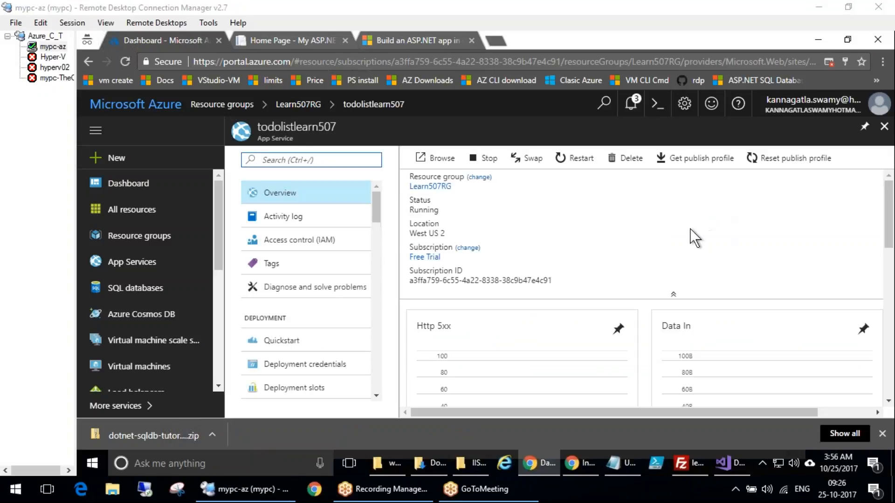
Open the todolistlearn507 app's URL in the browser
mouse_move(650, 182)
left_mouse_down()
mouse_move(655, 260)
mouse_move(833, 168)
mouse_move(720, 182)
left_mouse_up()
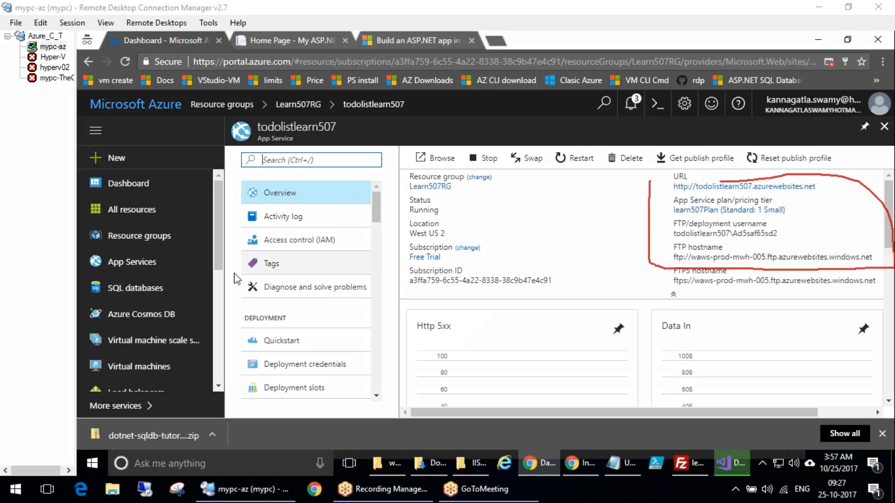
key("Escape")
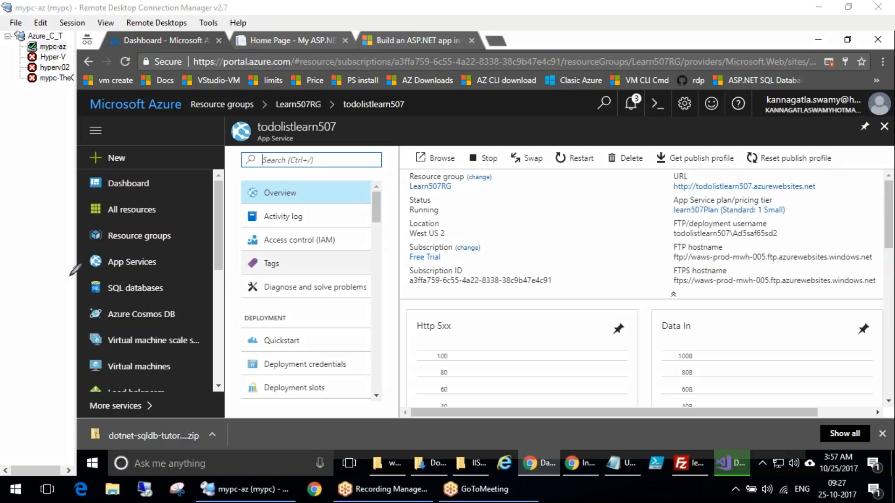
double_click(739, 213)
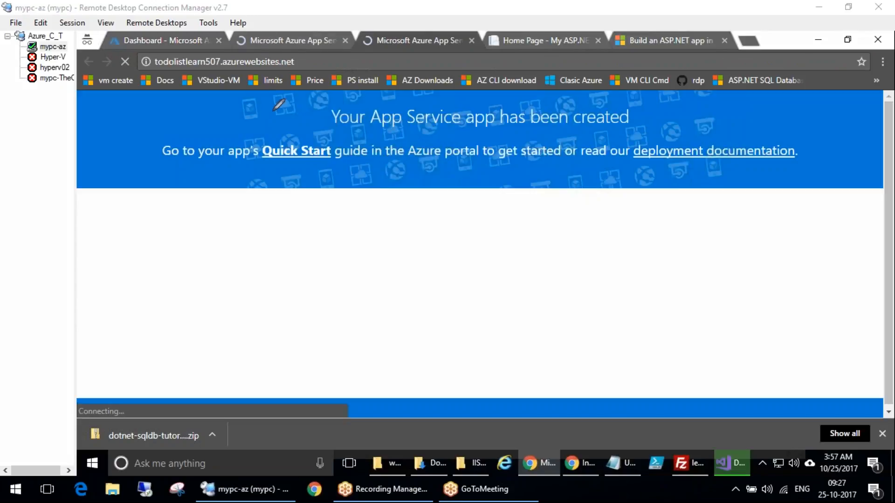
mouse_move(244, 112)
left_mouse_down()
mouse_move(511, 156)
mouse_move(295, 136)
left_mouse_up()
left_click_drag(301, 196, 394, 223)
left_click_drag(330, 220, 252, 255)
left_click_drag(345, 181, 277, 256)
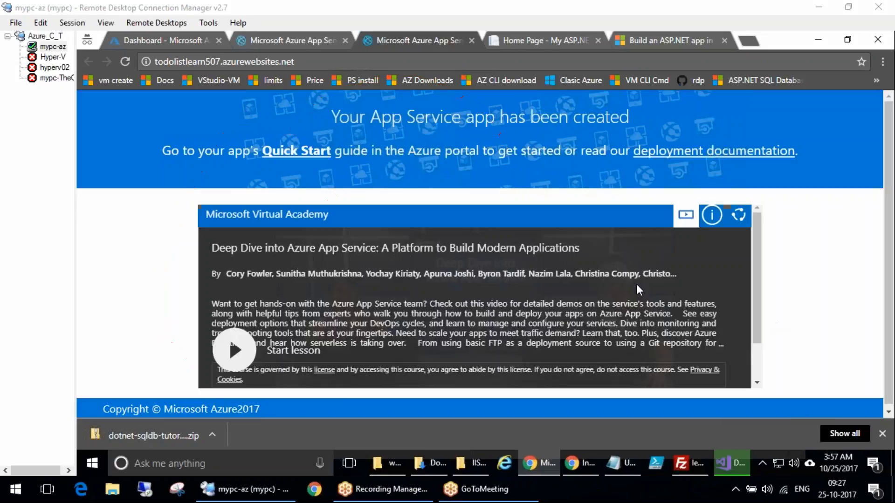
Check the publish output in Visual Studio and switch to the browser loading the deployed site
left_click(728, 471)
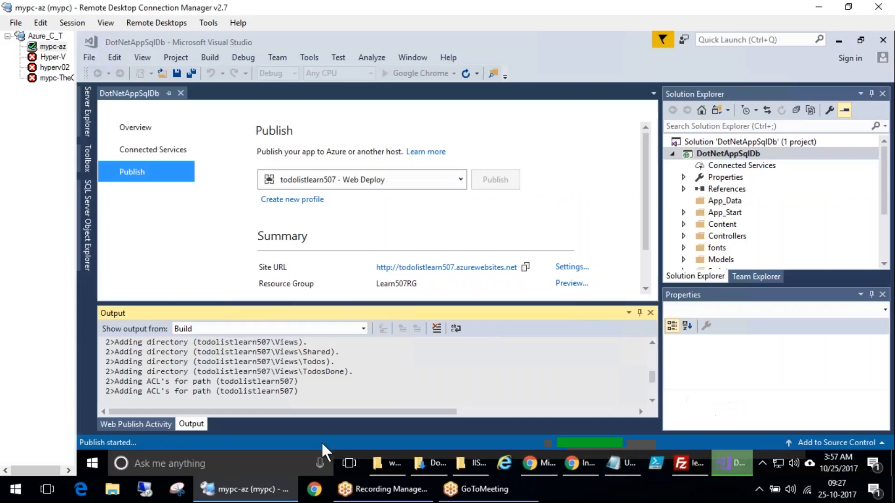
left_click_drag(133, 382, 271, 381)
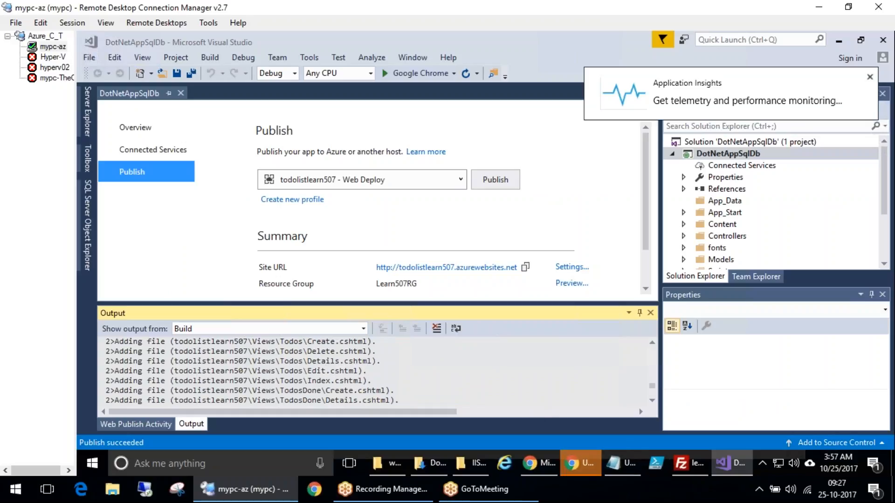
left_click(581, 461)
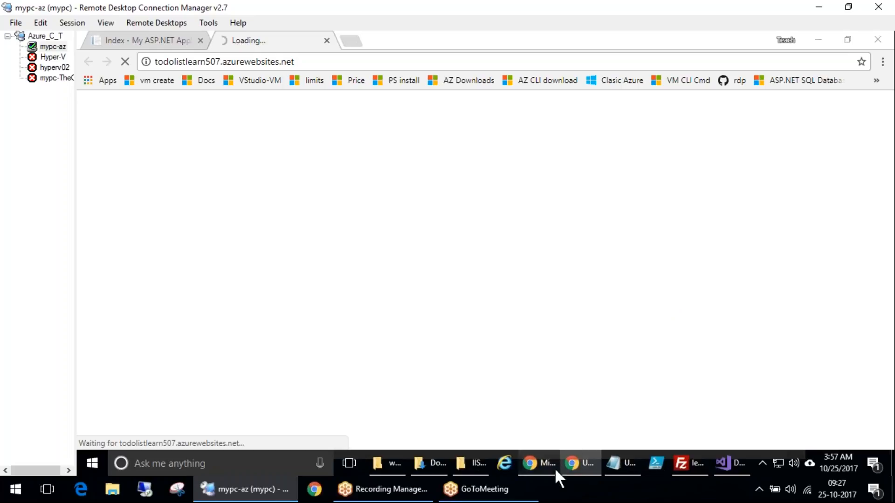
Return to the browser, go to the Azure portal's SQL databases list and open the todolistapp database
left_click(540, 463)
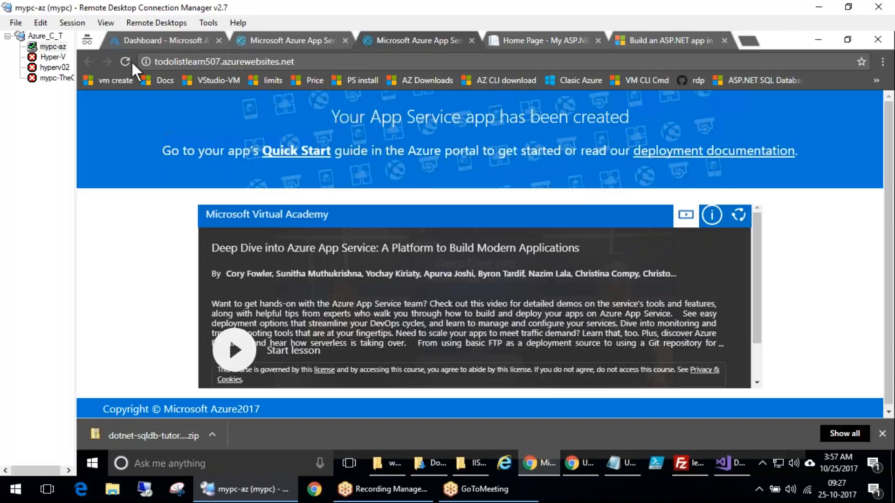
left_click(133, 40)
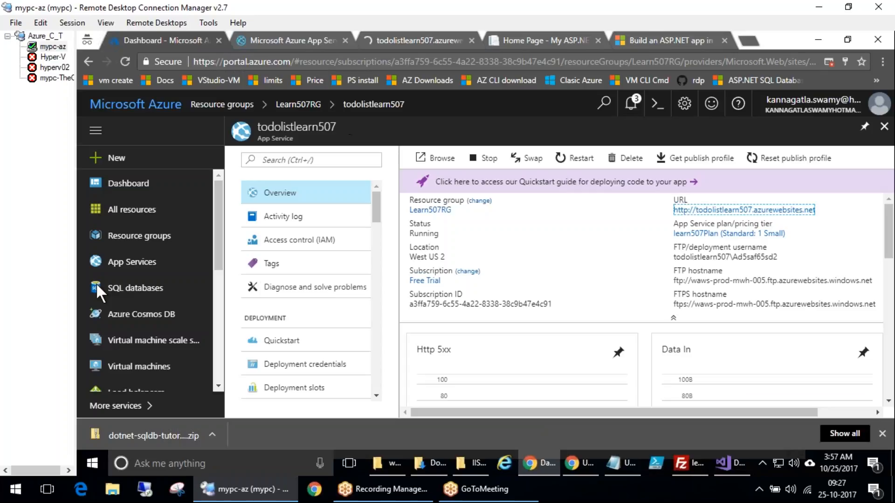
left_click(124, 289)
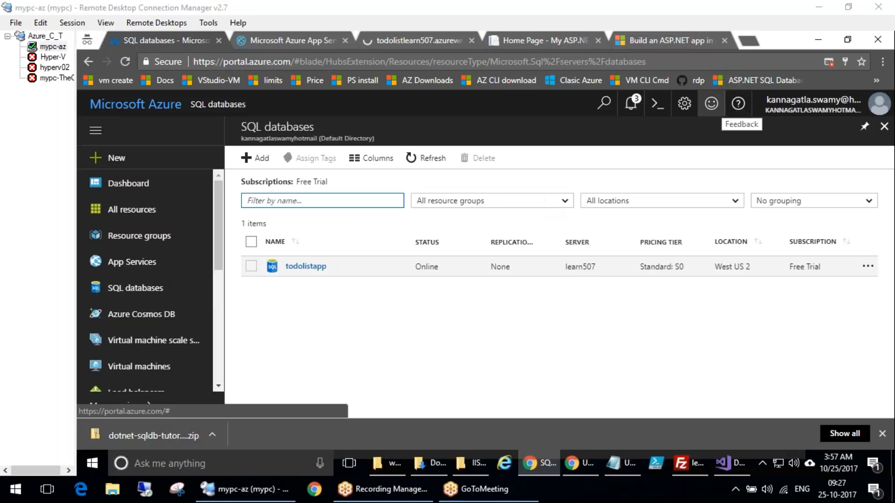
left_click(295, 266)
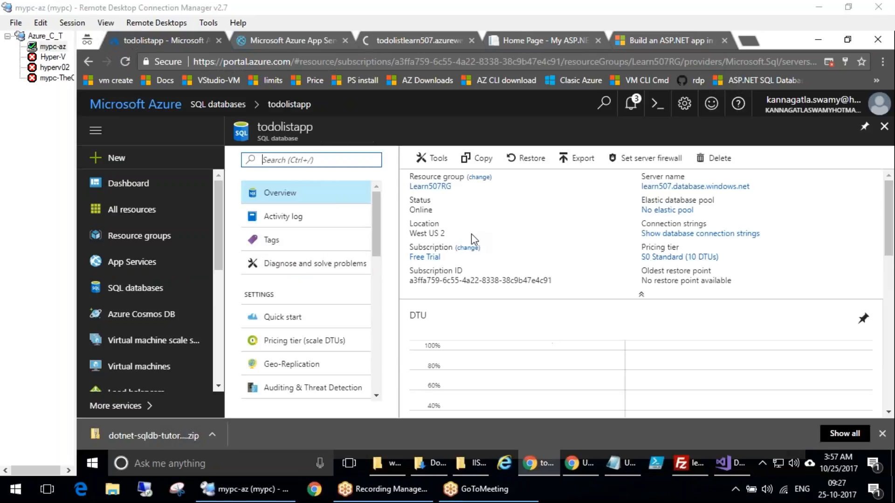
mouse_move(685, 163)
left_mouse_down()
mouse_move(620, 175)
mouse_move(746, 196)
mouse_move(763, 180)
mouse_move(826, 162)
left_mouse_up()
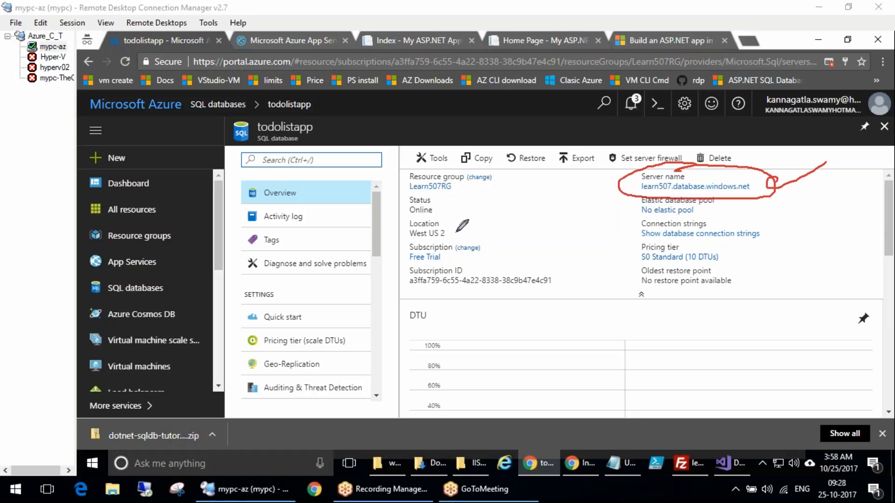
left_click_drag(774, 179, 808, 190)
mouse_move(318, 118)
left_mouse_down()
mouse_move(247, 133)
mouse_move(331, 117)
left_mouse_up()
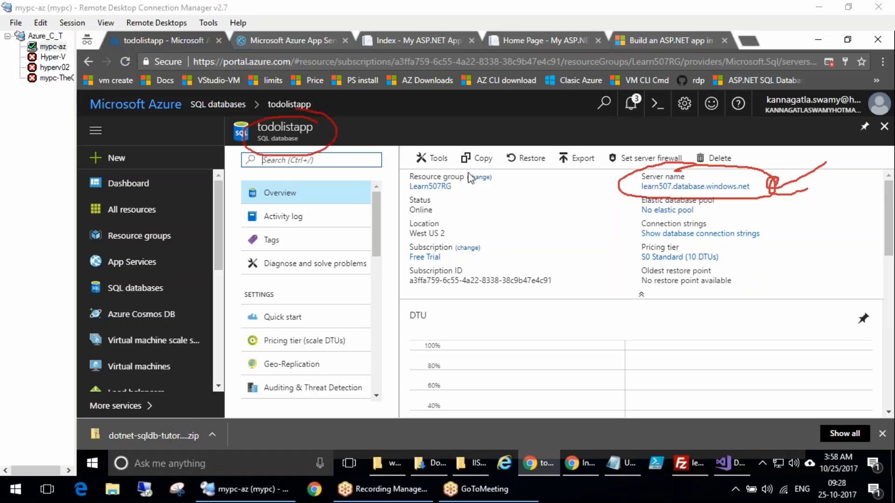
mouse_move(460, 110)
left_mouse_down()
mouse_move(410, 212)
mouse_move(462, 215)
left_mouse_up()
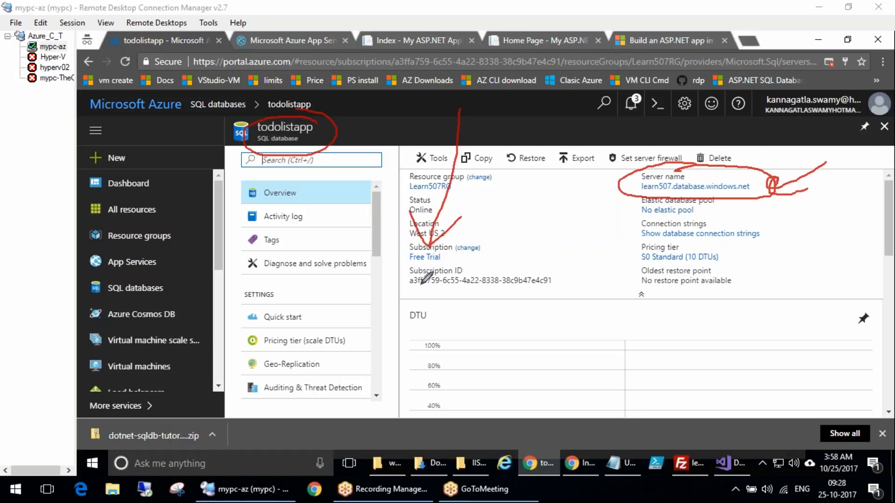
left_click(746, 433)
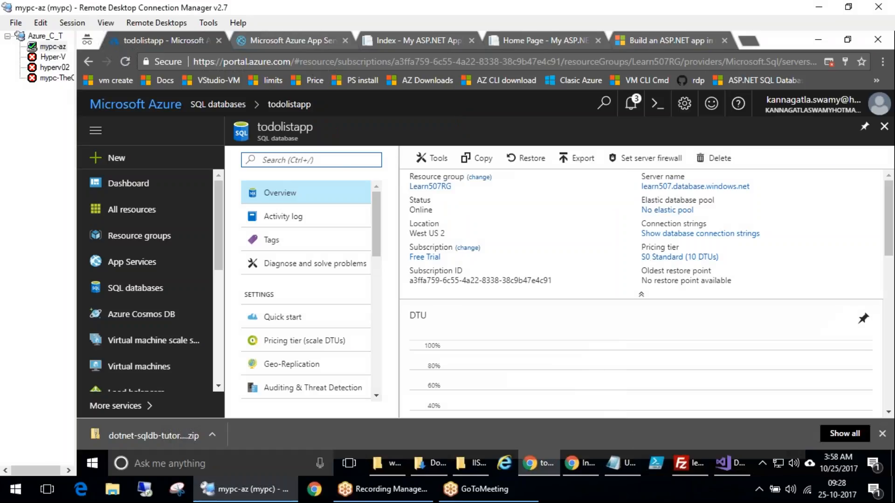
Reload the deployed todolistlearn507 site and create a new todo with the description go home
left_click(306, 42)
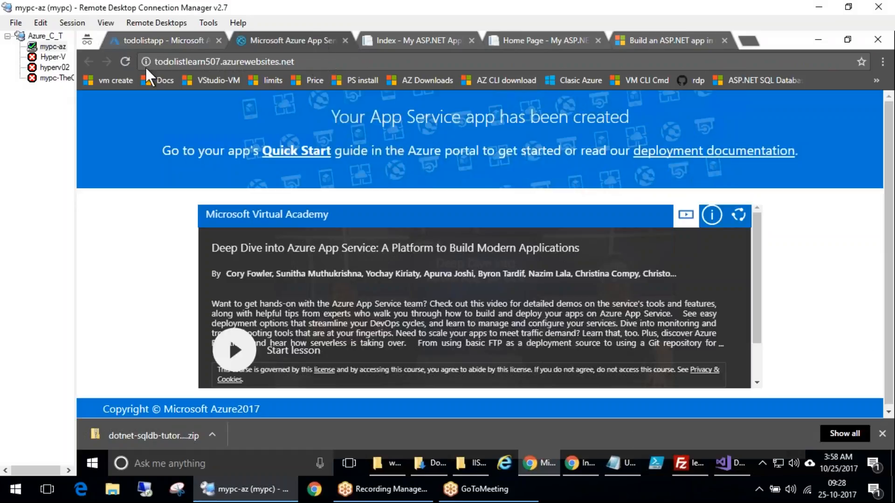
left_click(124, 63)
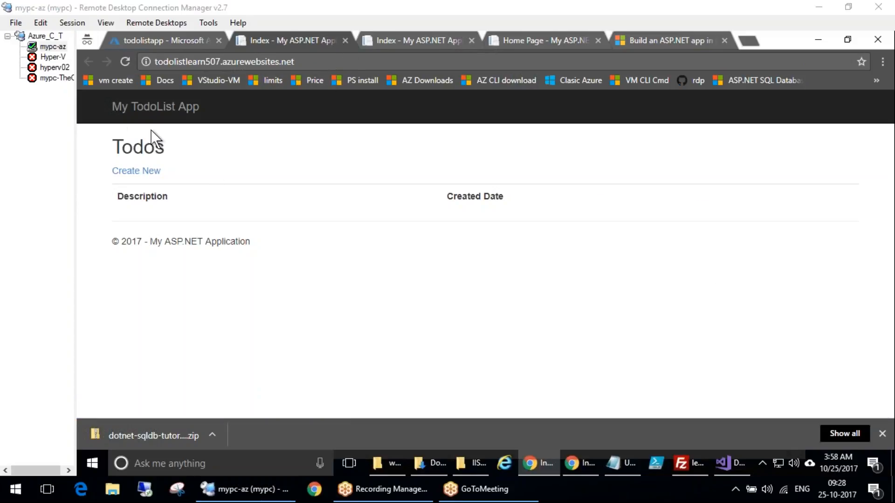
left_click(136, 171)
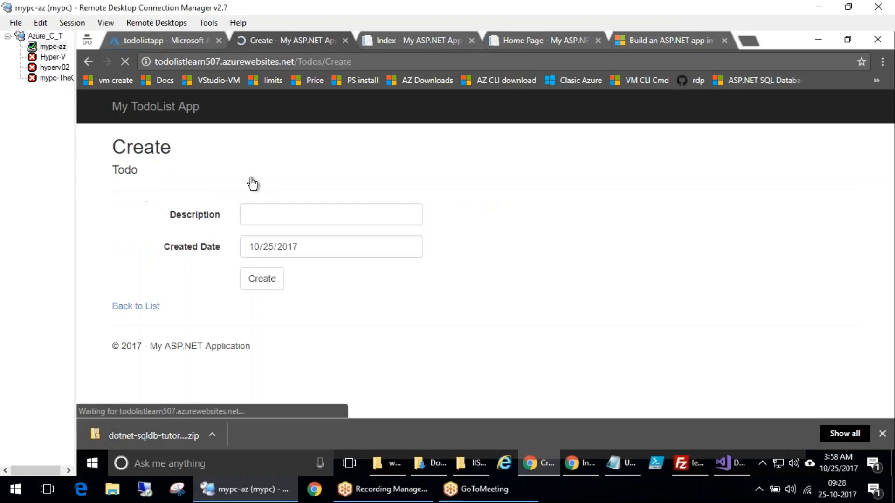
left_click(276, 213)
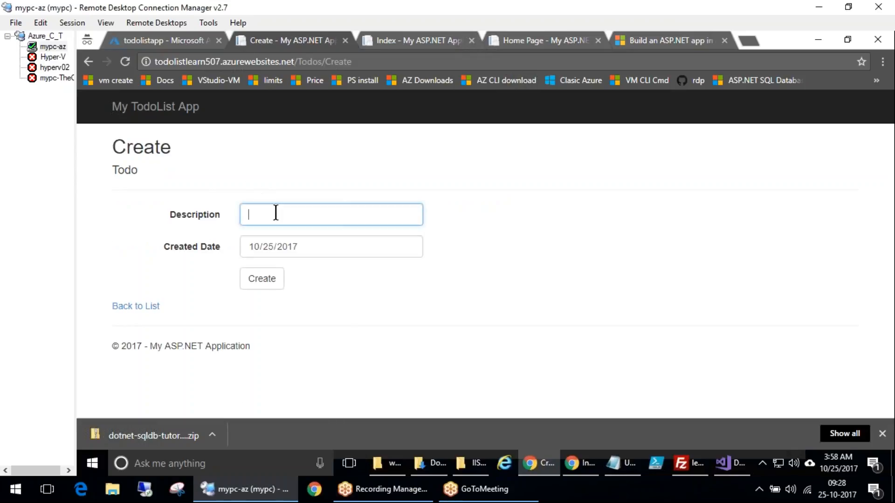
type("go home")
left_click(259, 278)
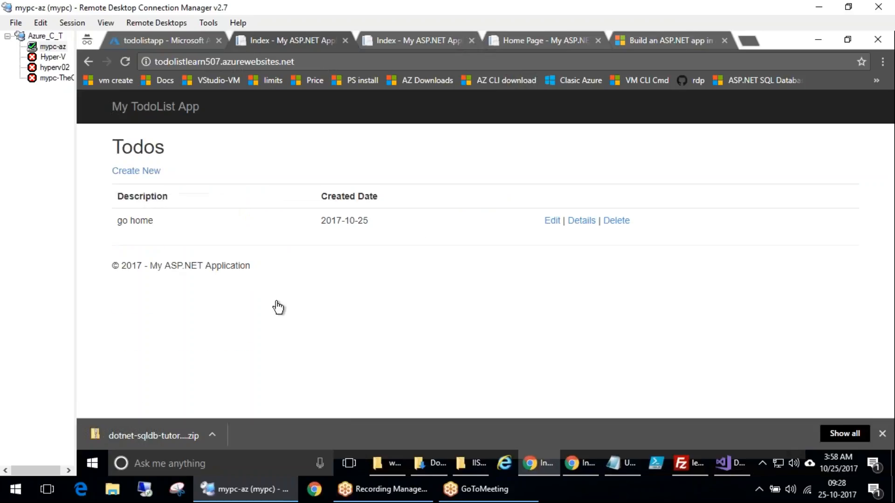
Create a second todo with the description go to party
left_click(343, 62)
left_click_drag(186, 222, 123, 221)
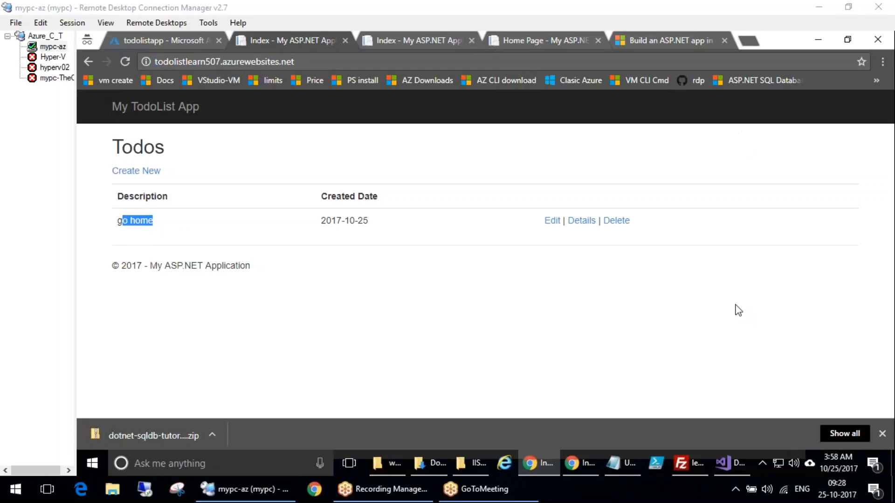
left_click(138, 170)
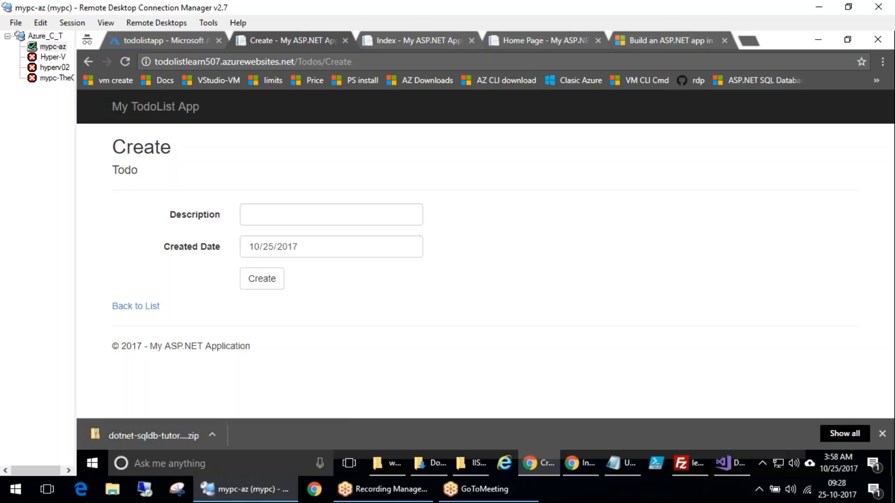
left_click(313, 219)
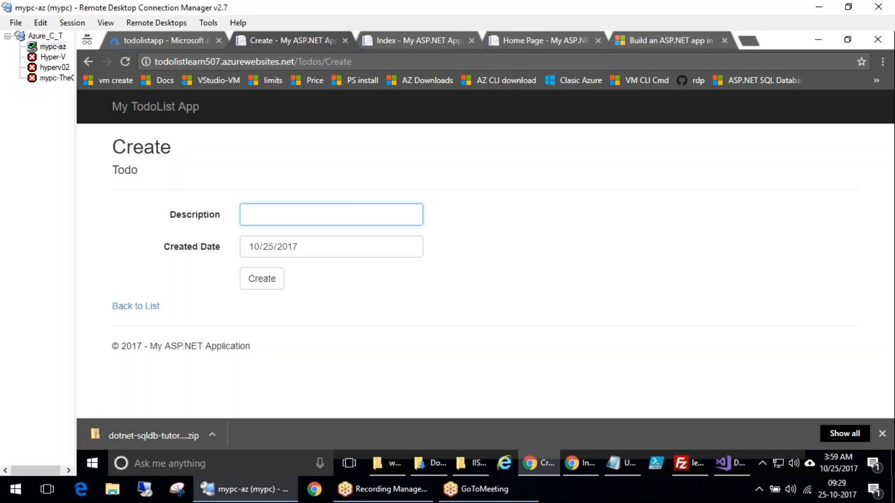
type("go to party")
left_click(256, 272)
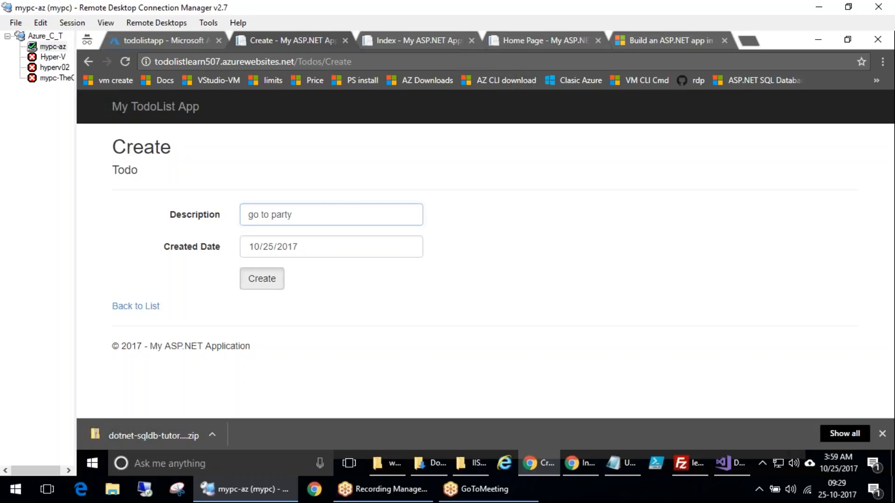
Create a third todo with the description take kids out
left_click(136, 171)
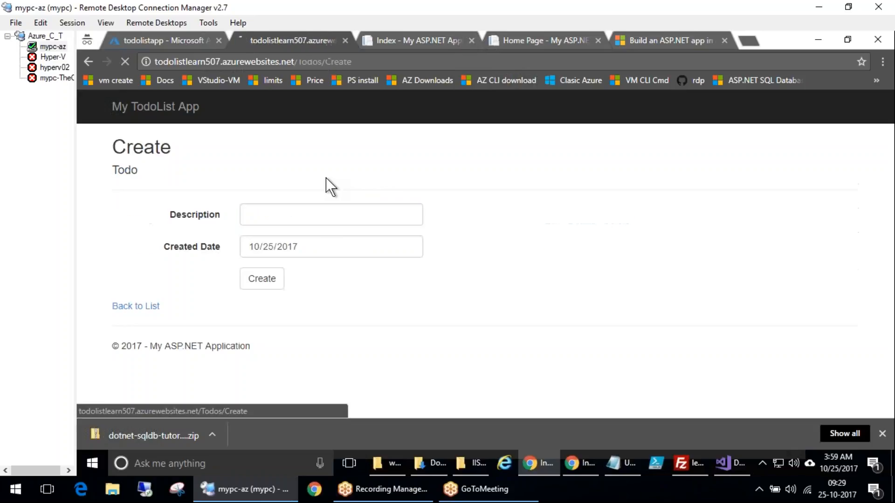
left_click(319, 216)
type("take kids out")
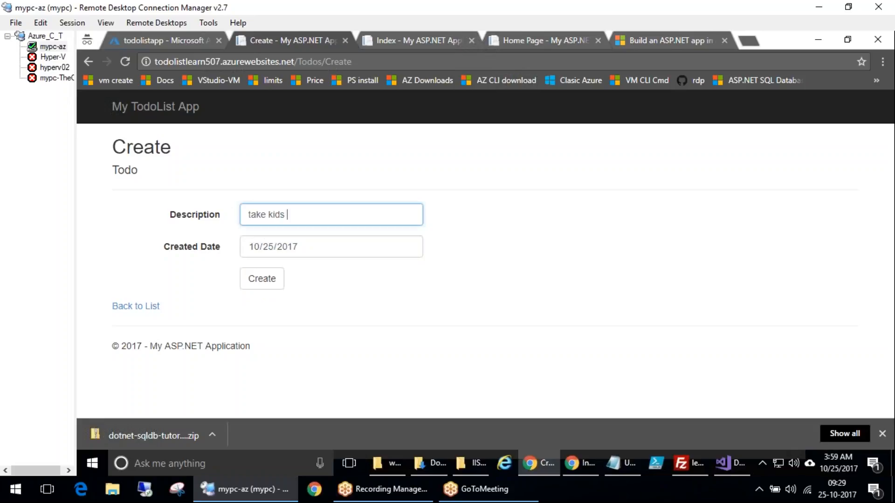
left_click(267, 276)
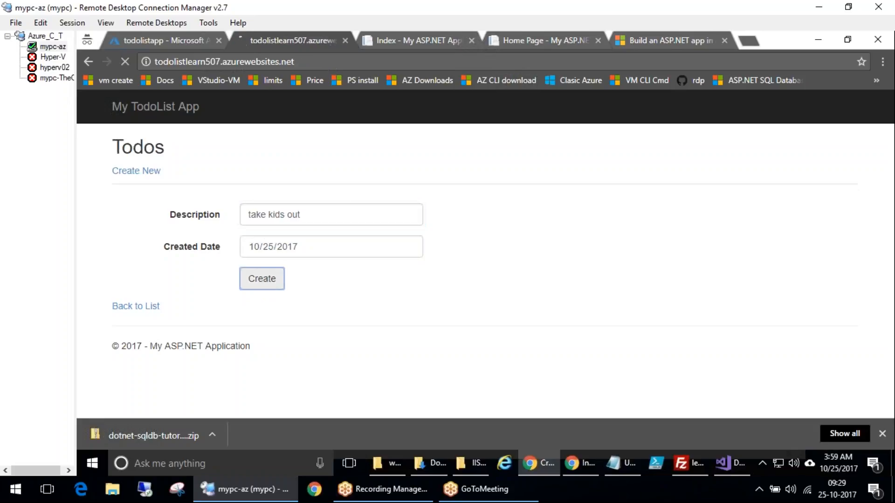
Edit the go home todo, set its created date to 12/25/2017 and save it
left_click(553, 221)
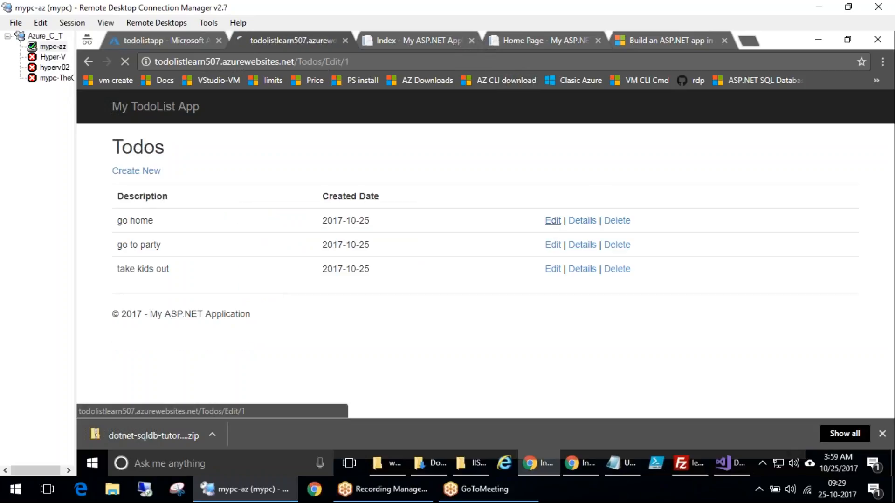
left_click(325, 248)
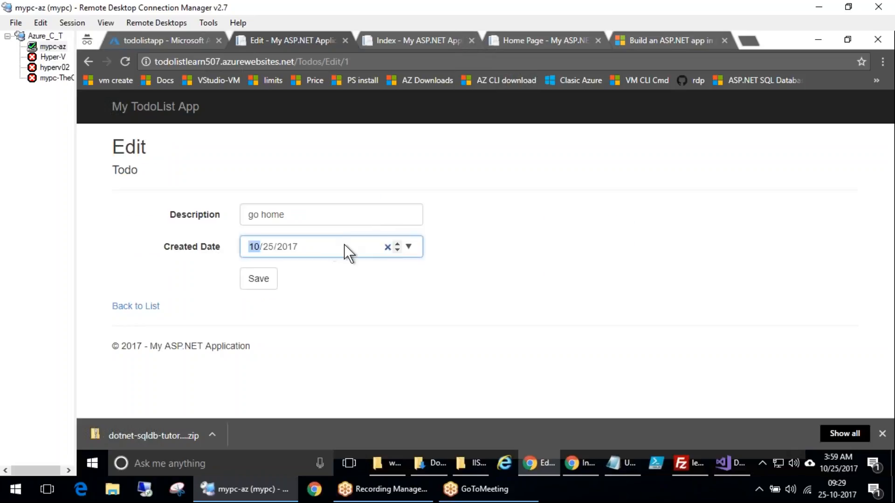
left_click(398, 243)
left_click(398, 243)
left_click(398, 243)
left_click(397, 243)
left_click(399, 250)
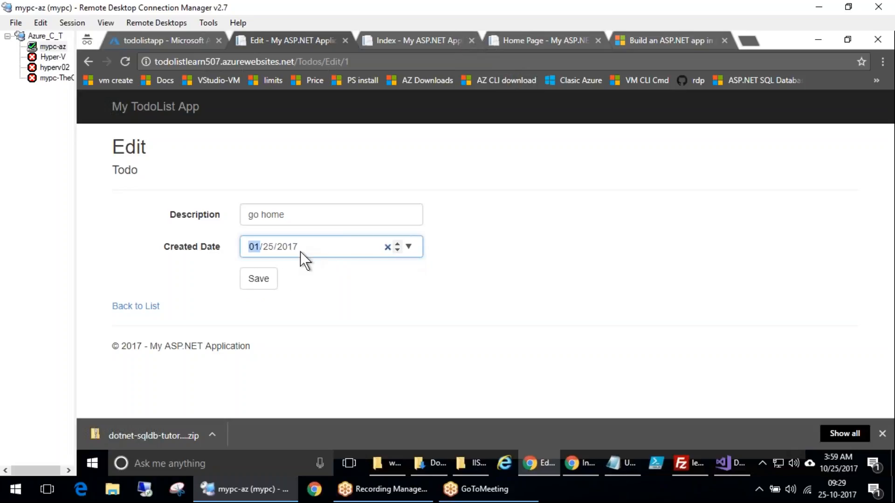
left_click(393, 253)
left_click(260, 282)
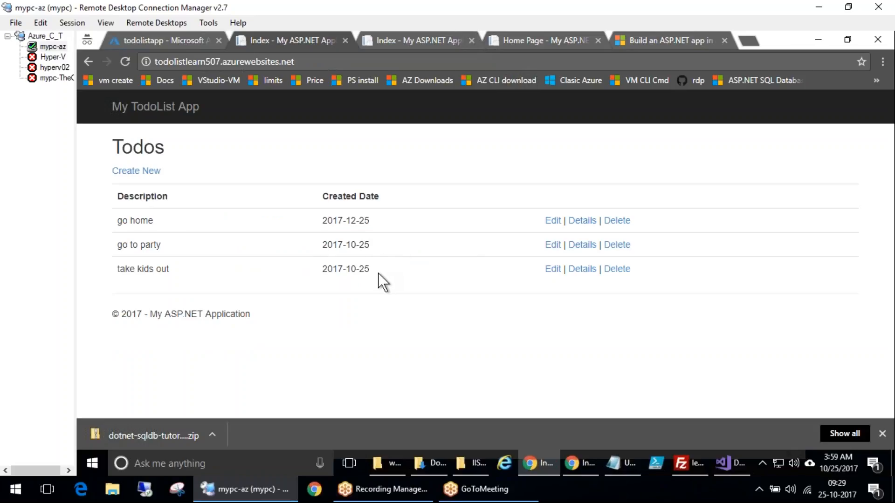
Reload the todo list and review the saved entries and dates
left_click_drag(375, 223, 315, 228)
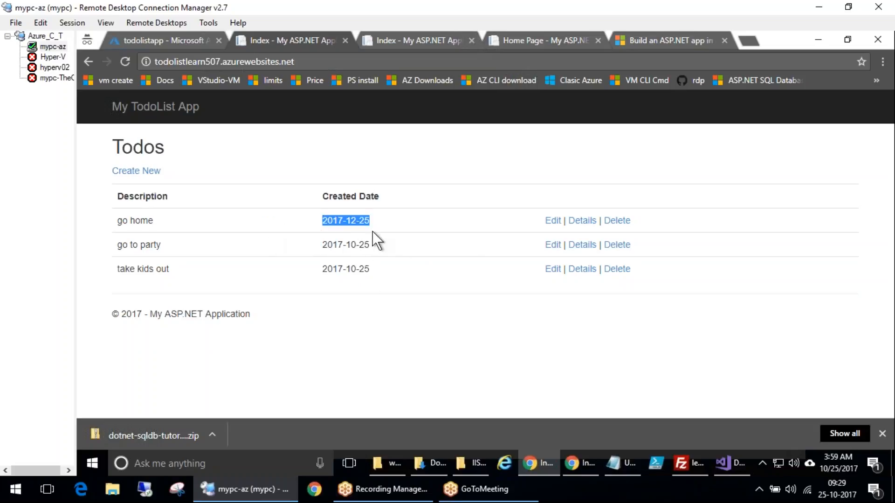
left_click(124, 64)
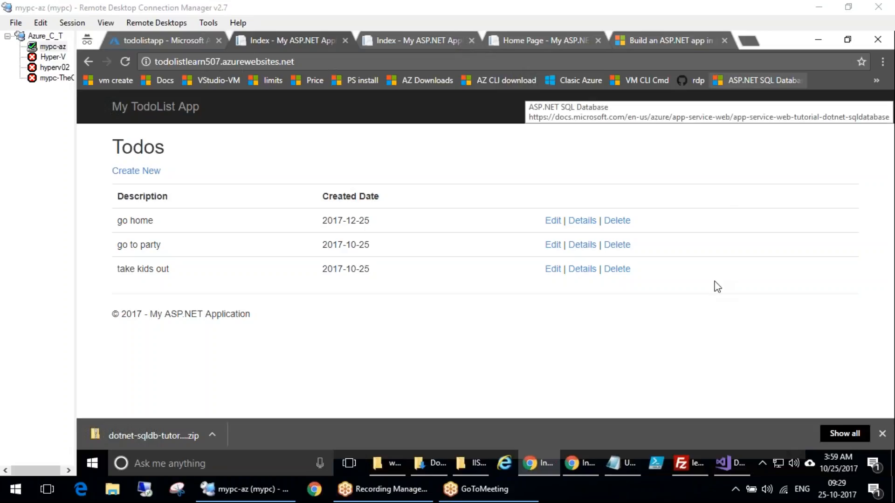
mouse_move(221, 255)
left_mouse_down()
mouse_move(243, 231)
mouse_move(296, 267)
left_mouse_up()
mouse_move(247, 191)
left_mouse_down()
mouse_move(186, 238)
mouse_move(225, 170)
left_mouse_up()
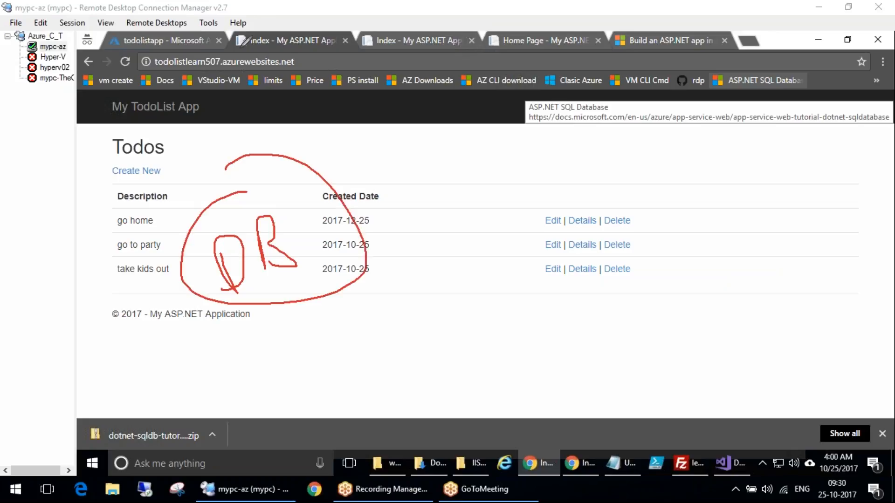
left_click(695, 278)
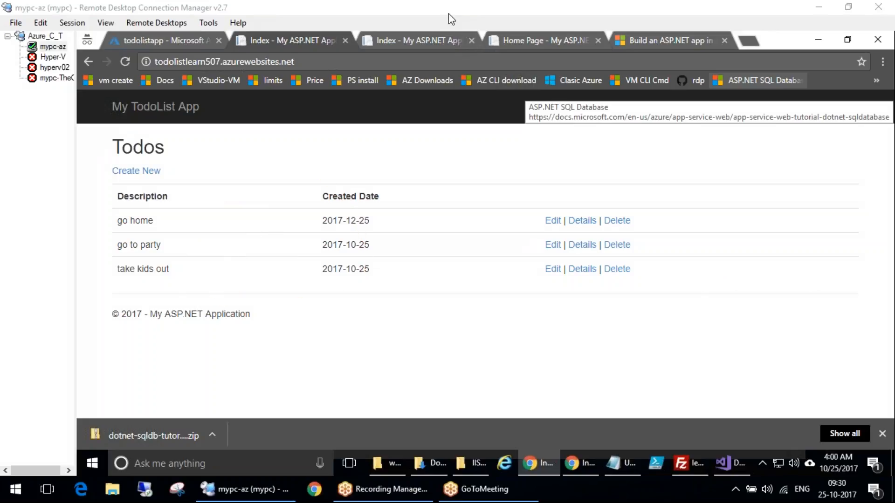
Open the todolistapp database's connection strings in the portal and select the ADO.NET string
left_click(165, 41)
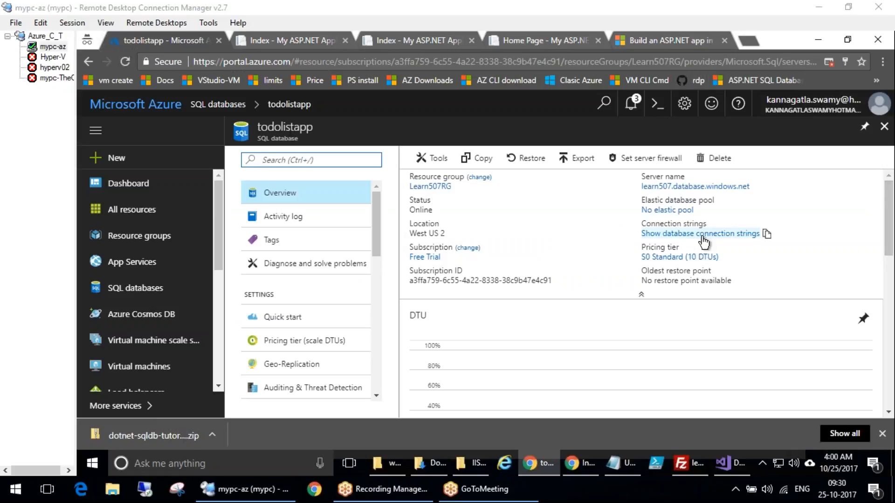
left_click(733, 240)
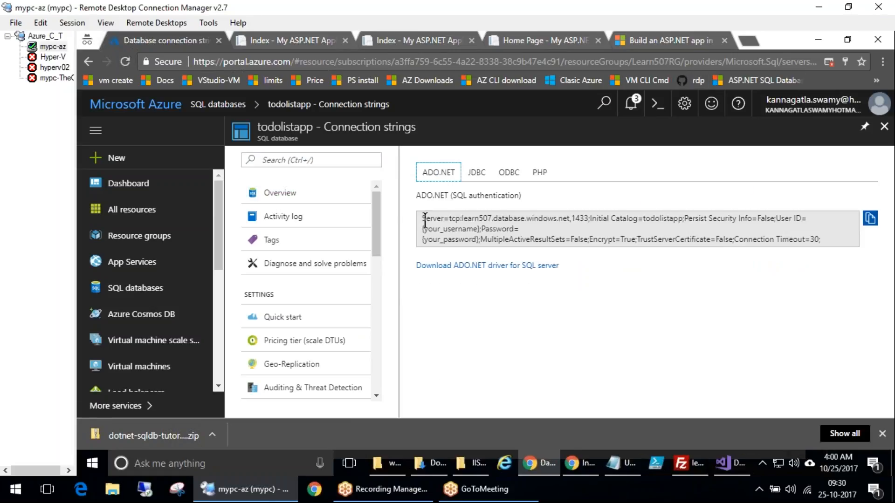
left_click(424, 219)
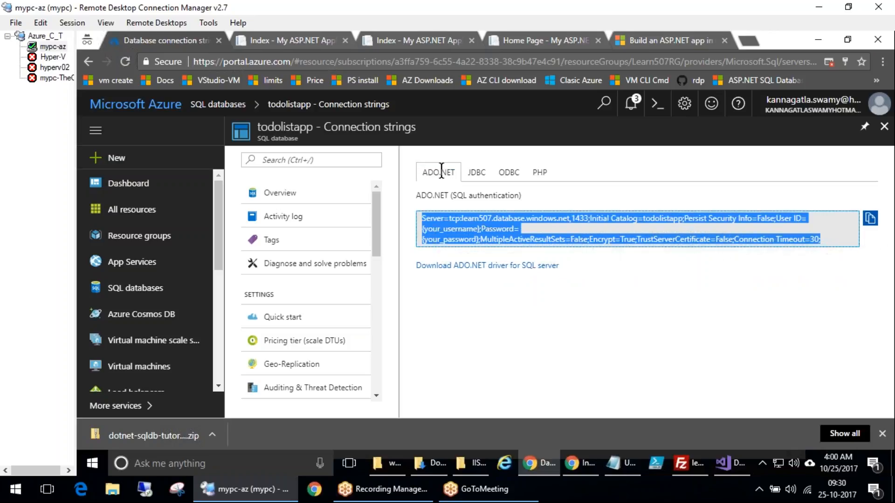
Browse the JDBC, ODBC and PHP connection strings and select the PHP sample code
left_click(473, 173)
left_click(508, 174)
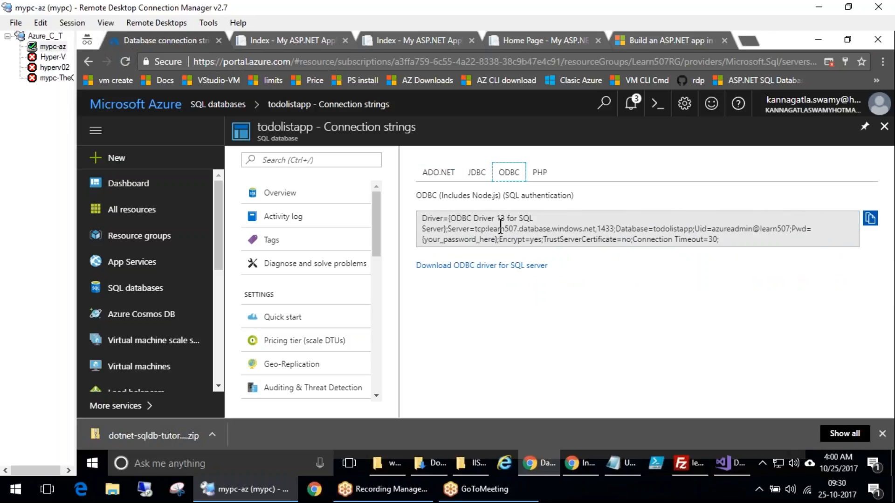
left_click(500, 229)
left_click(529, 174)
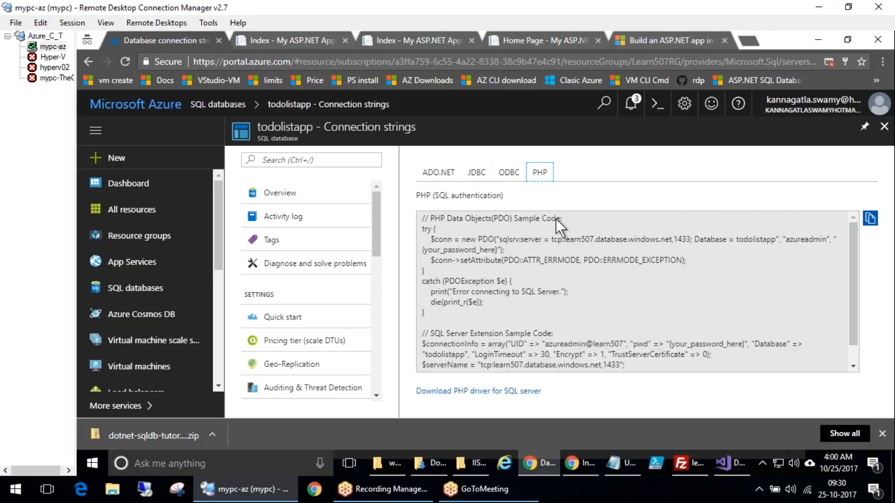
scroll(608, 296, "down", 1)
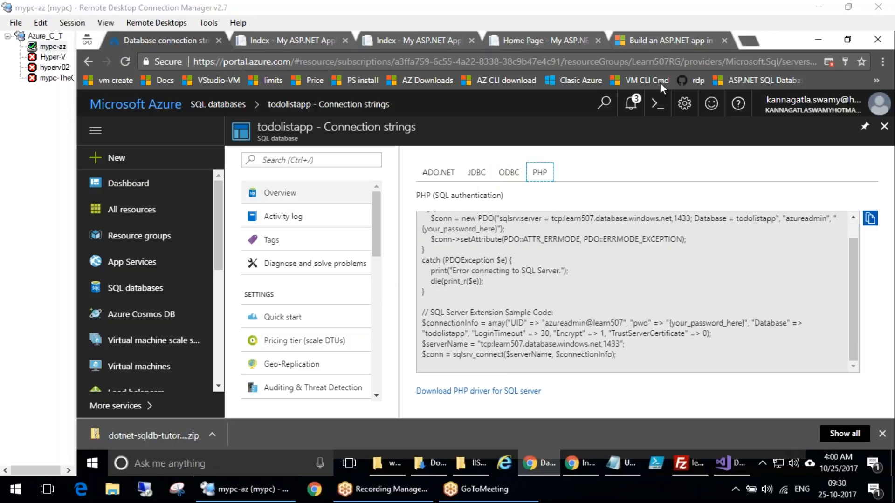
left_click_drag(455, 280, 375, 365)
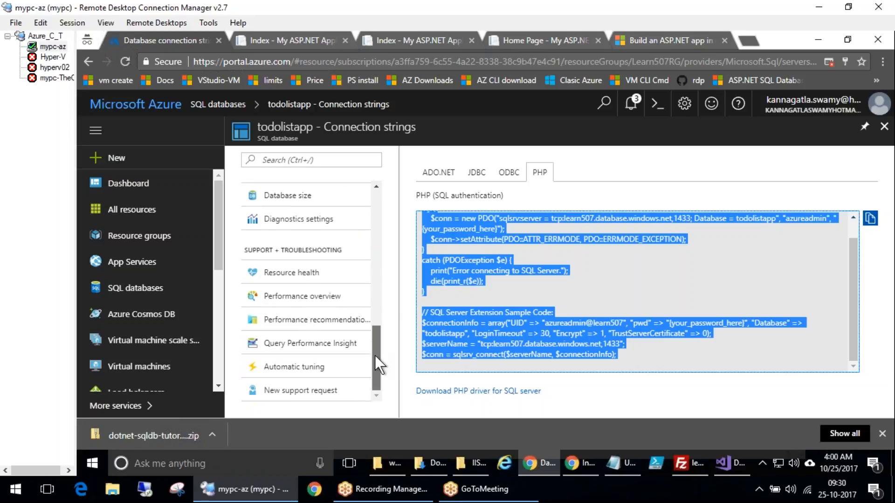
Scroll back up the database menu and switch to the ADO.NET connection string
left_click_drag(375, 356, 375, 356)
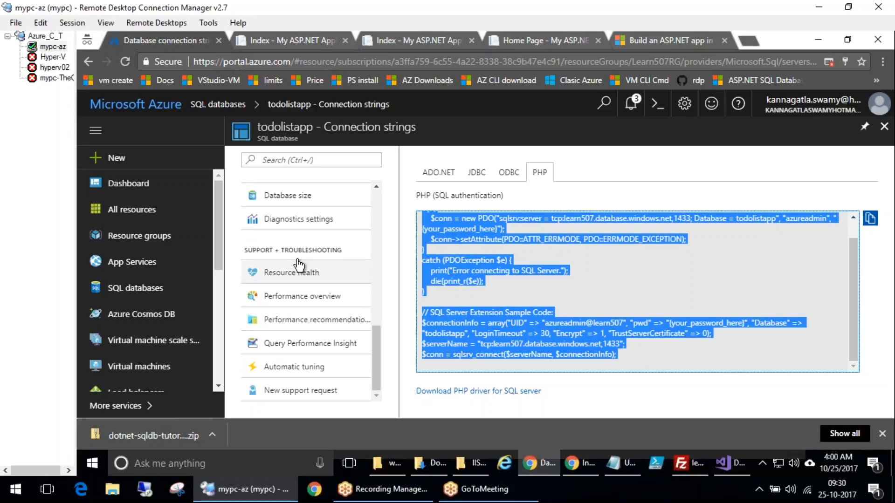
scroll(299, 266, "up", 3)
scroll(313, 322, "up", 3)
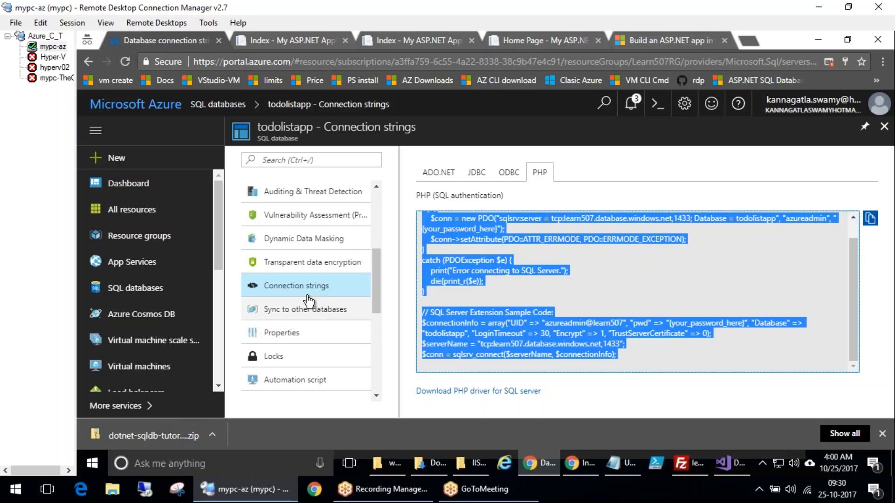
scroll(313, 322, "up", 2)
scroll(306, 302, "up", 2)
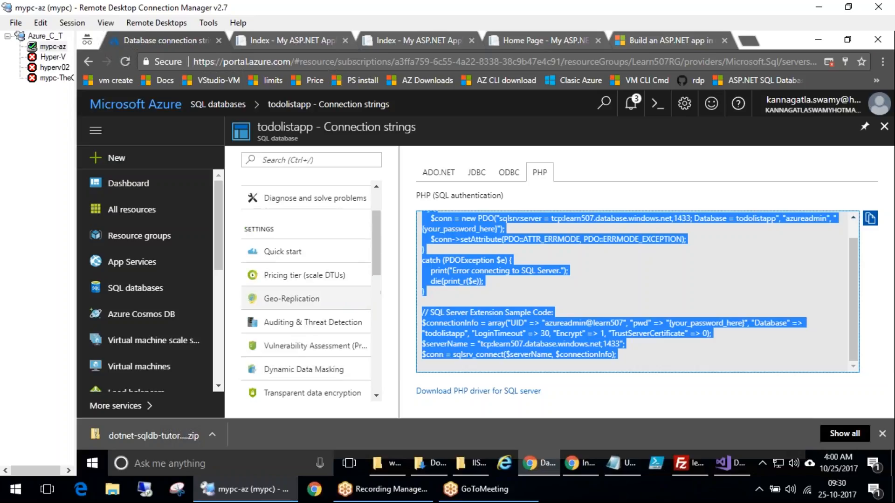
scroll(306, 298, "up", 2)
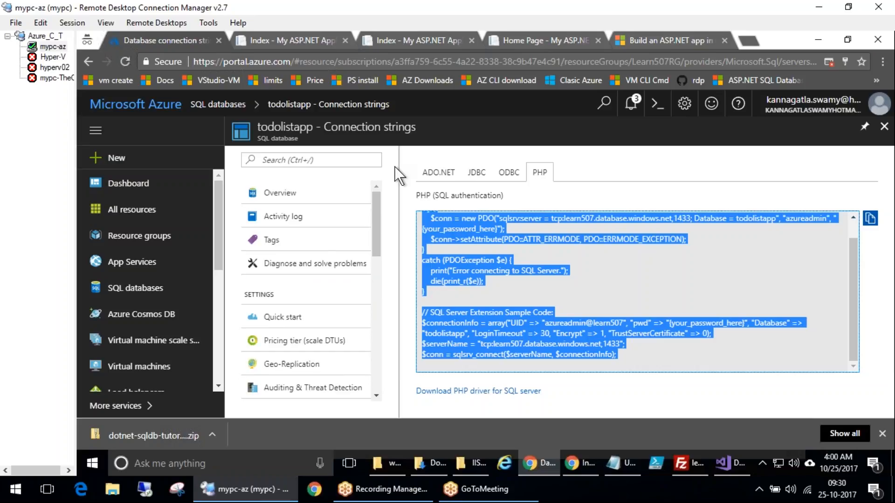
left_click(438, 173)
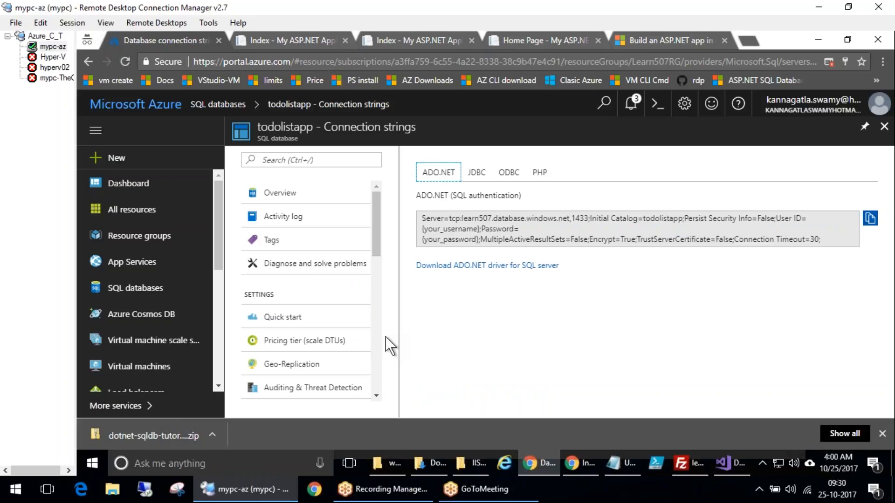
Open the todolistapp database's Properties page and review its server, admin login and subscription details
left_click_drag(376, 254, 371, 321)
left_click(287, 231)
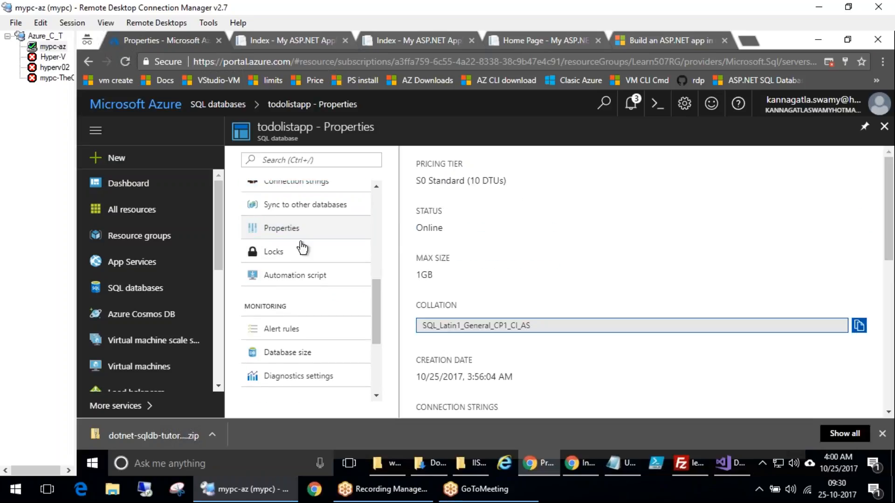
scroll(544, 351, "down", 5)
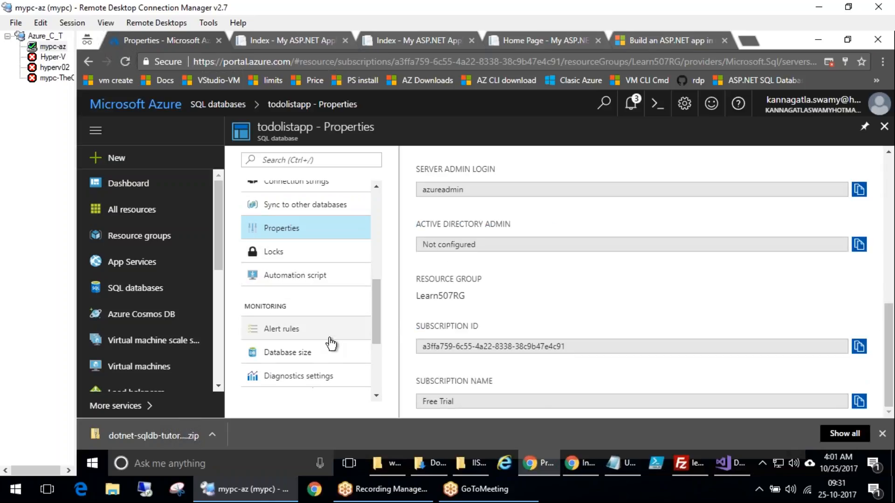
scroll(354, 349, "down", 3)
scroll(383, 379, "up", 1)
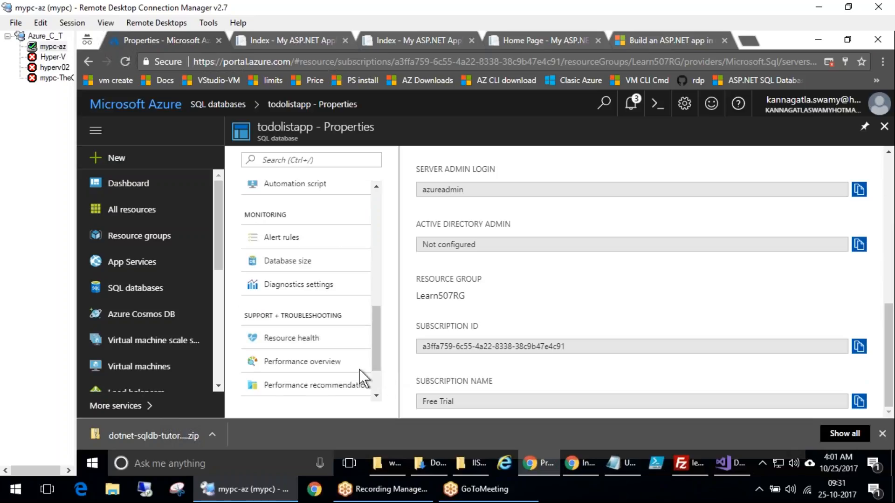
scroll(346, 351, "up", 1)
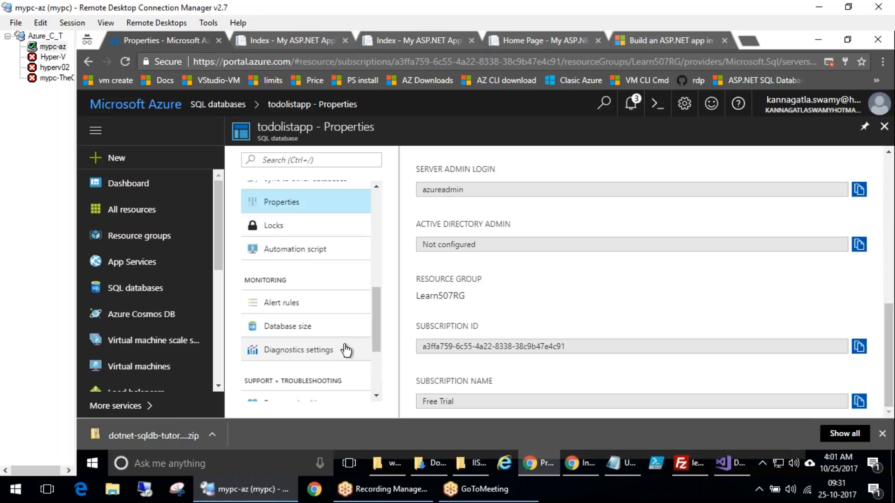
scroll(346, 351, "up", 1)
scroll(346, 341, "down", 2)
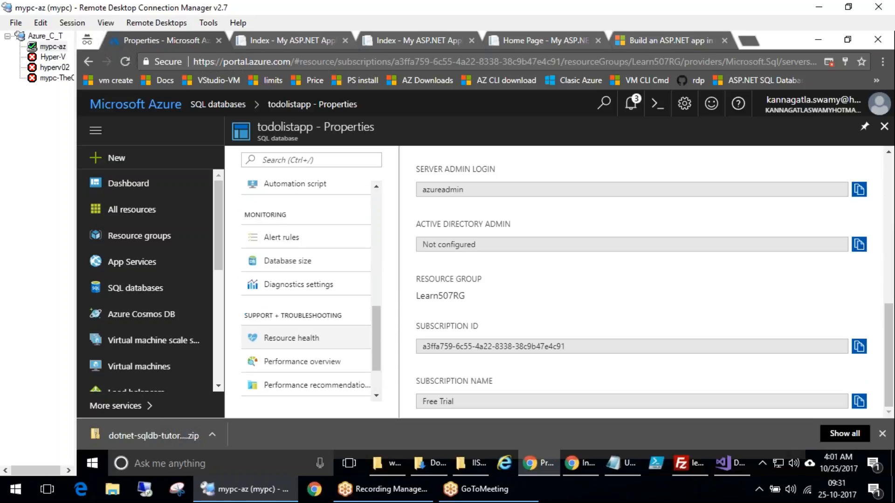
scroll(305, 338, "up", 2)
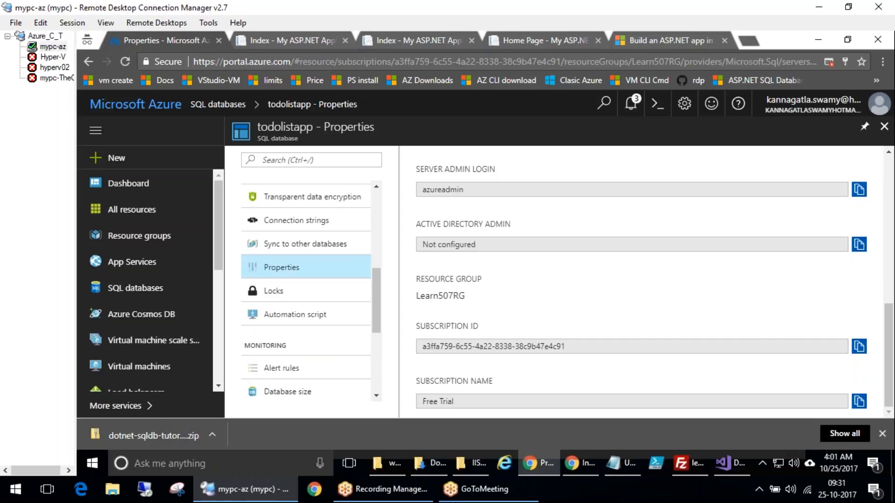
scroll(305, 345, "up", 2)
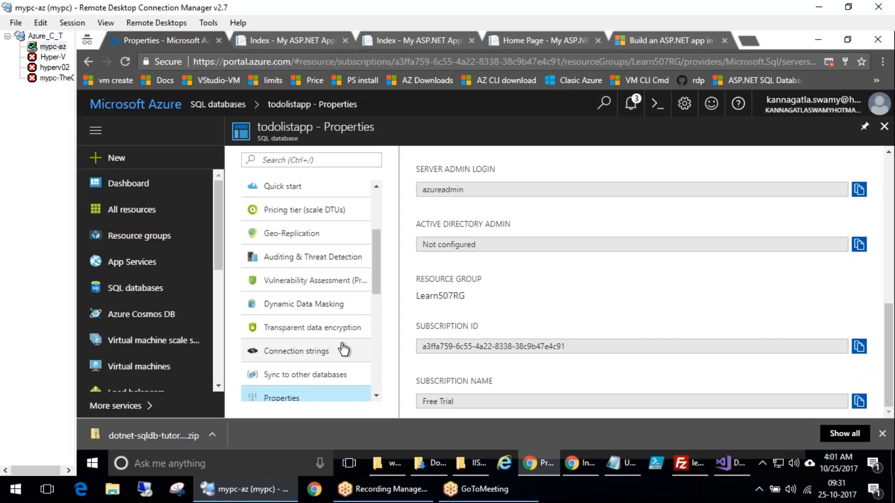
scroll(306, 333, "up", 1)
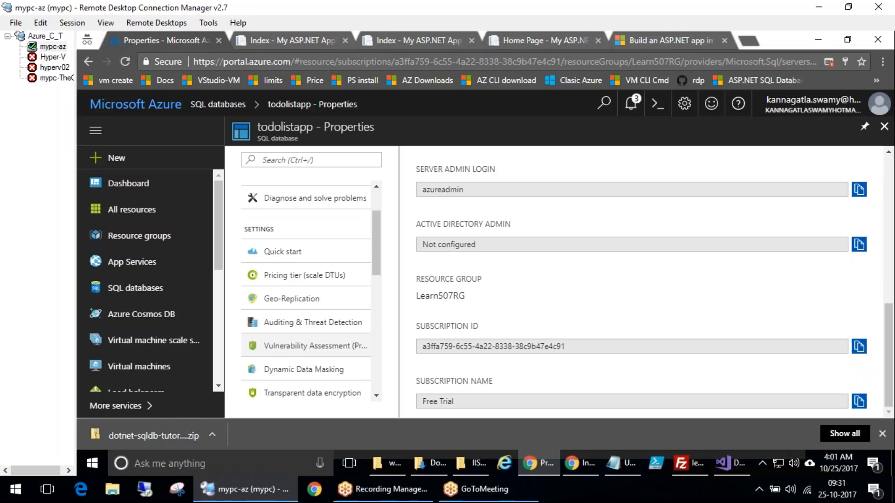
scroll(306, 344, "up", 1)
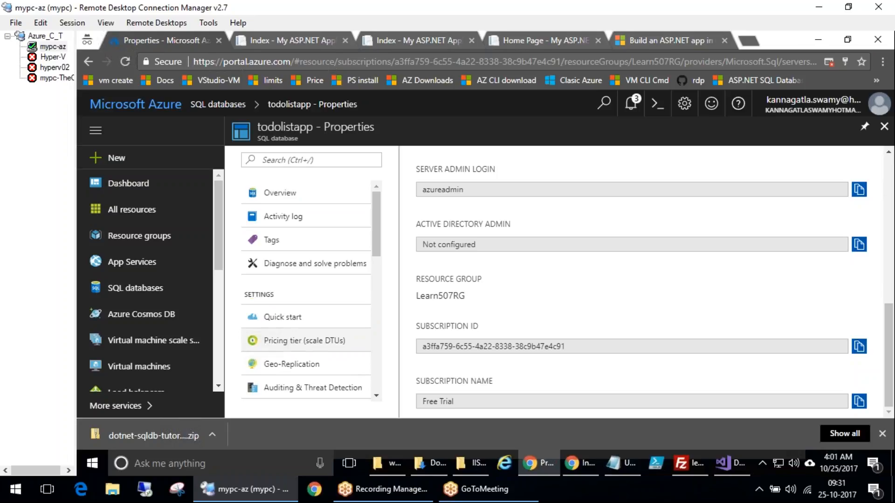
scroll(305, 344, "down", 1)
scroll(305, 336, "down", 1)
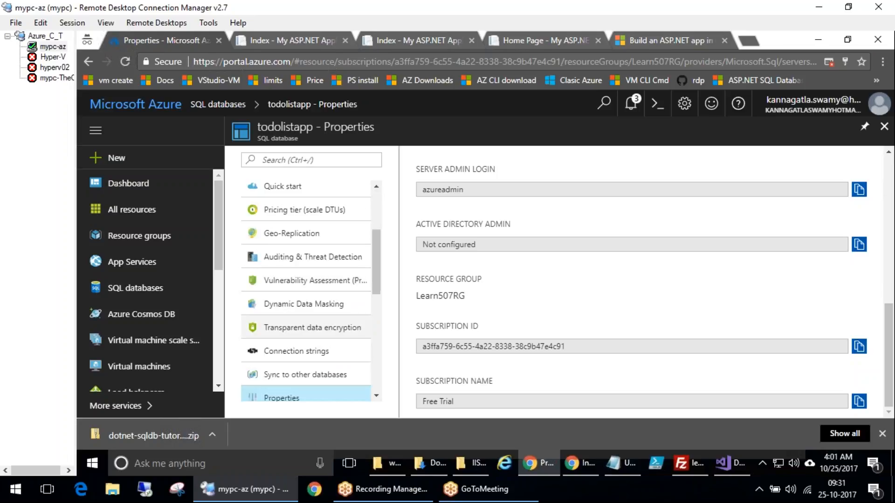
scroll(305, 328, "down", 1)
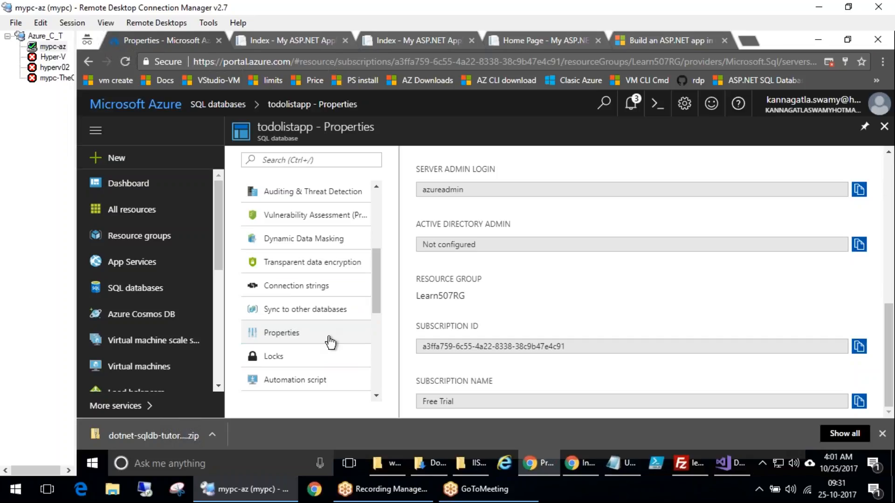
Browse the Dynamic Data Masking, Auditing & Threat Detection and pricing tier pages, then return to the SQL databases list
left_click(332, 245)
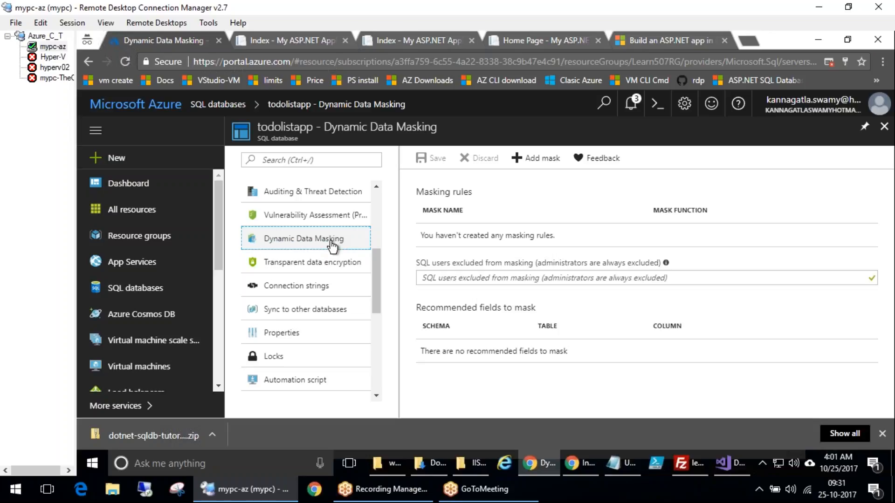
left_click(570, 280)
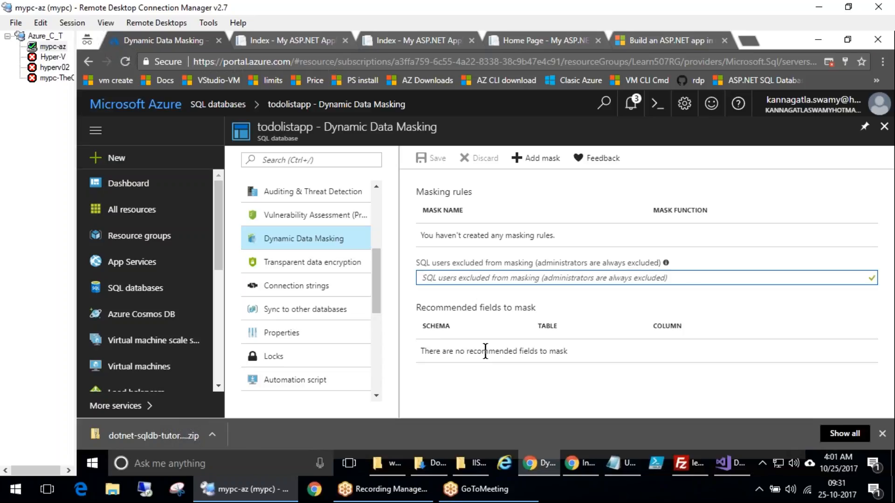
left_click(304, 217)
left_click(299, 192)
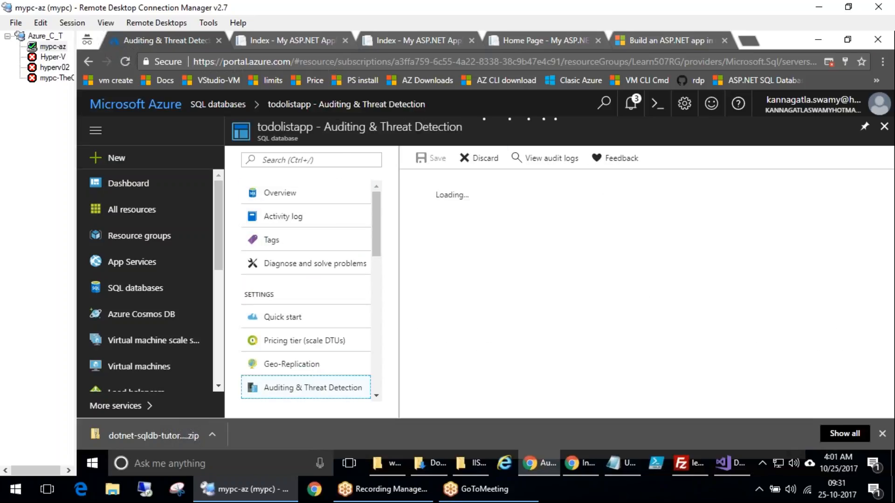
left_click(299, 365)
left_click(299, 342)
left_click(298, 319)
scroll(297, 314, "down", 5)
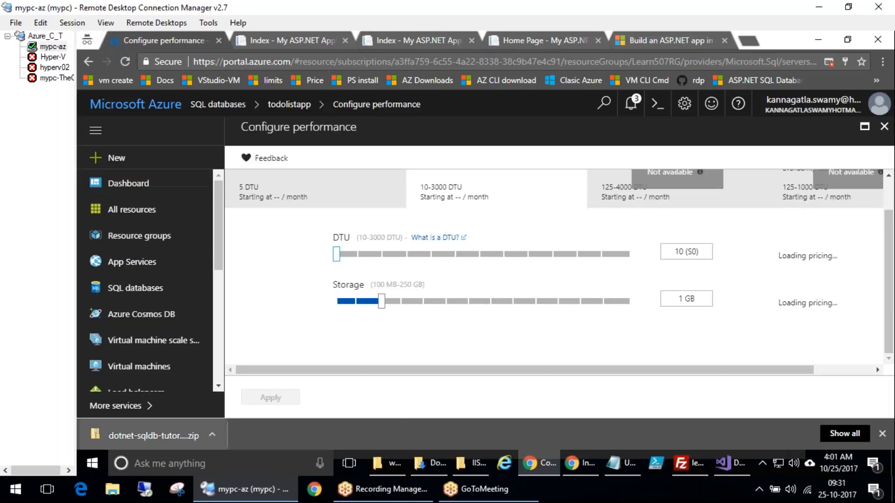
left_click(137, 296)
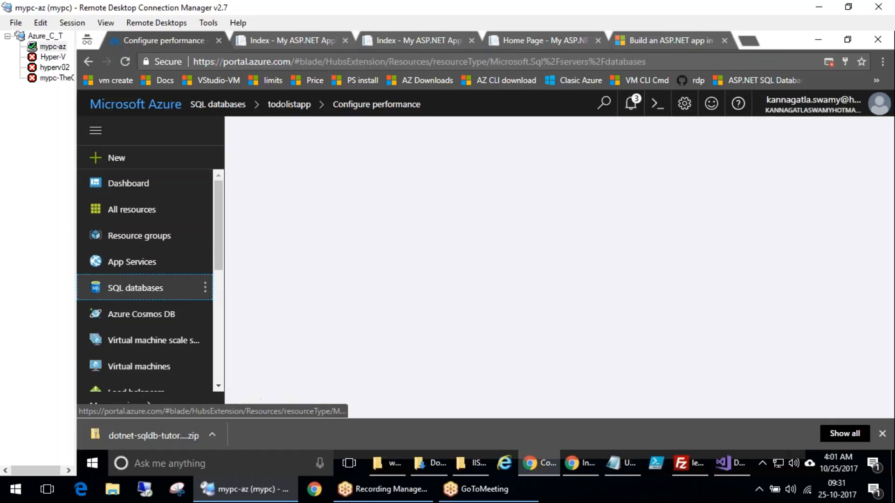
Launch SQL Server Management Studio from the Microsoft SQL Server Tools 17 folder in the Start menu
left_click(92, 462)
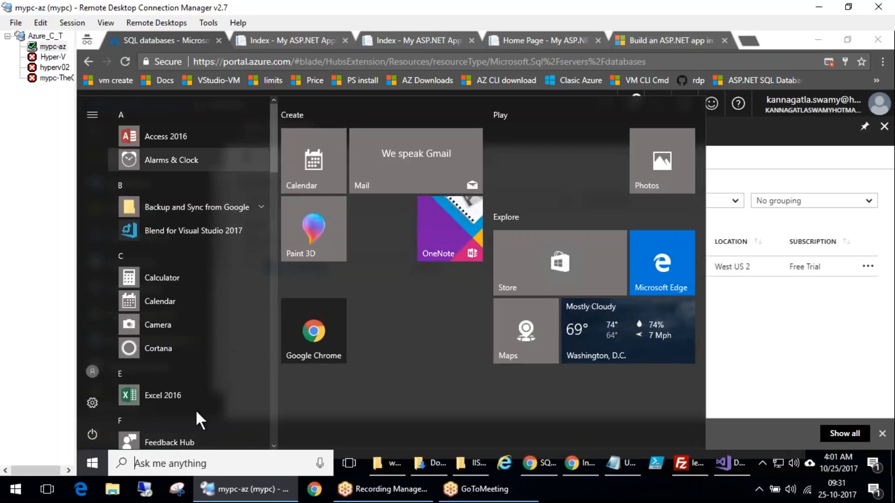
scroll(200, 406, "down", 10)
scroll(203, 401, "down", 5)
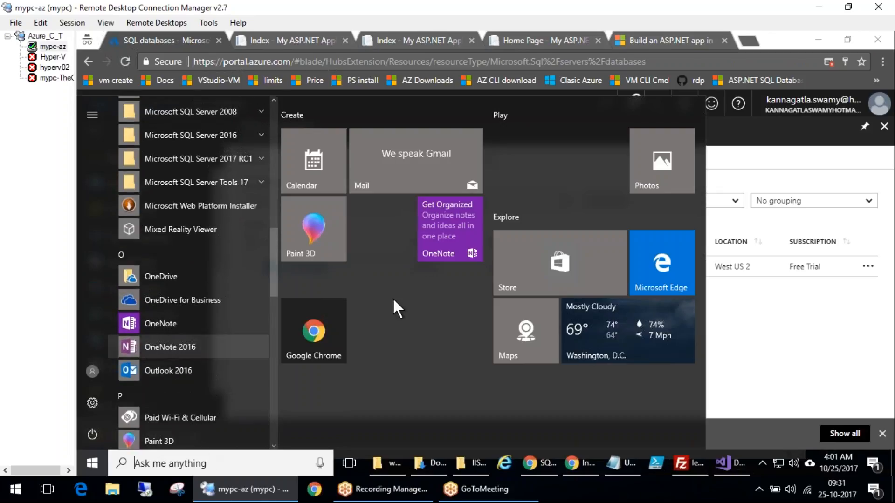
scroll(249, 394, "up", 1)
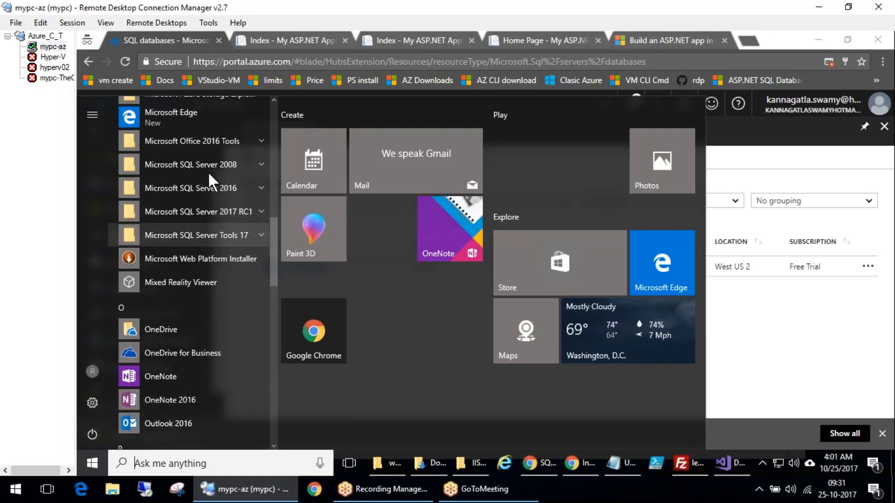
left_click(219, 161)
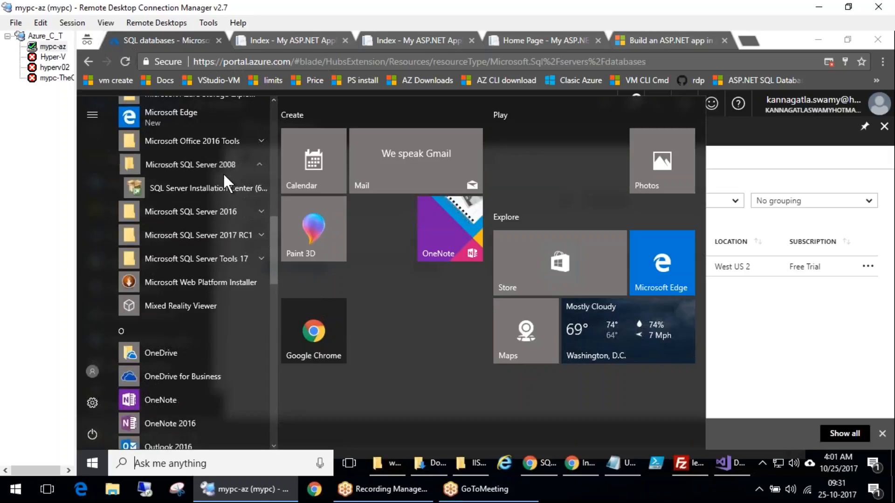
left_click(222, 210)
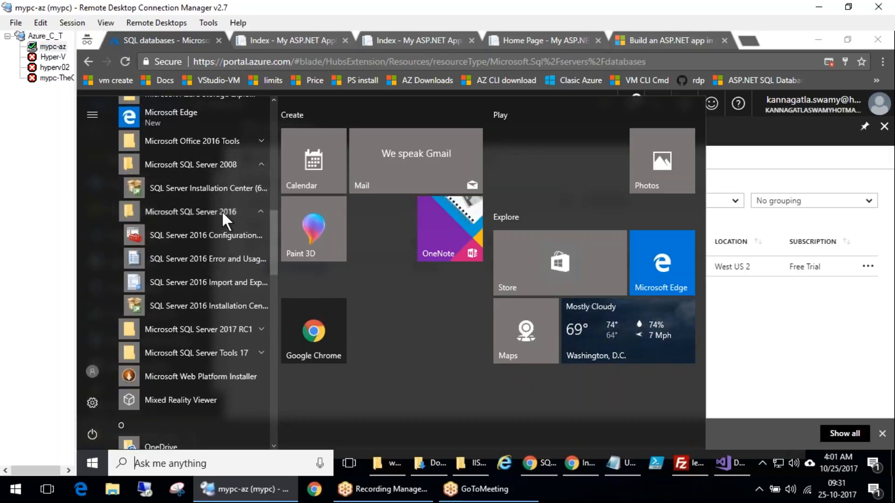
left_click(219, 328)
scroll(220, 356, "down", 5)
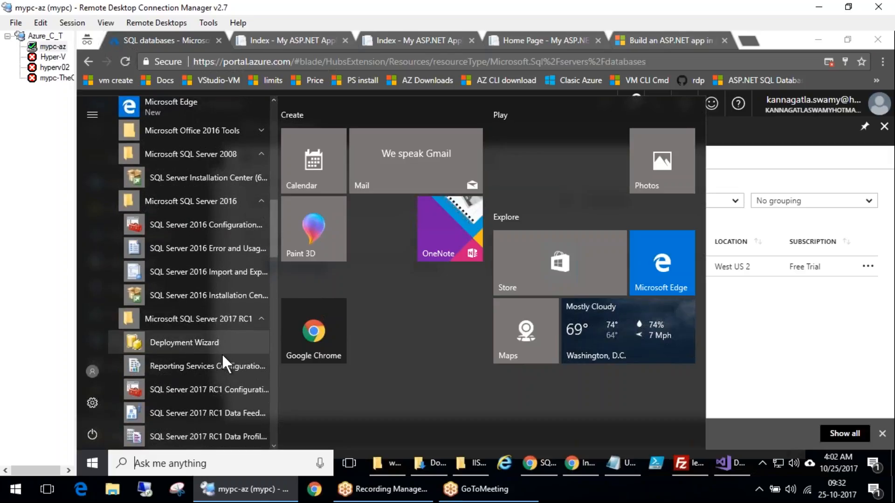
scroll(221, 353, "down", 7)
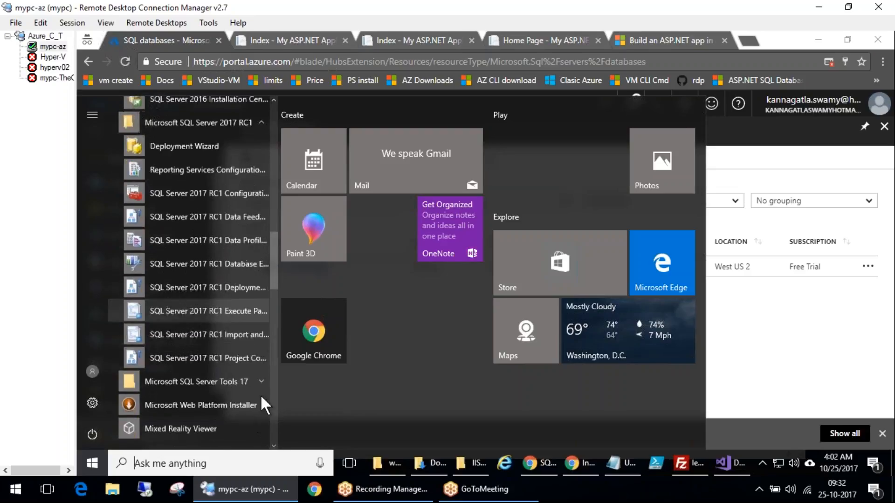
left_click(216, 219)
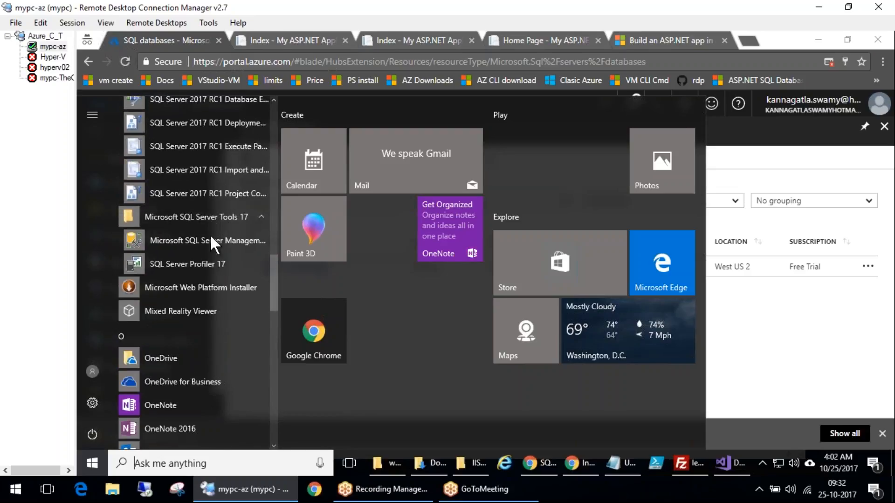
left_click(206, 241)
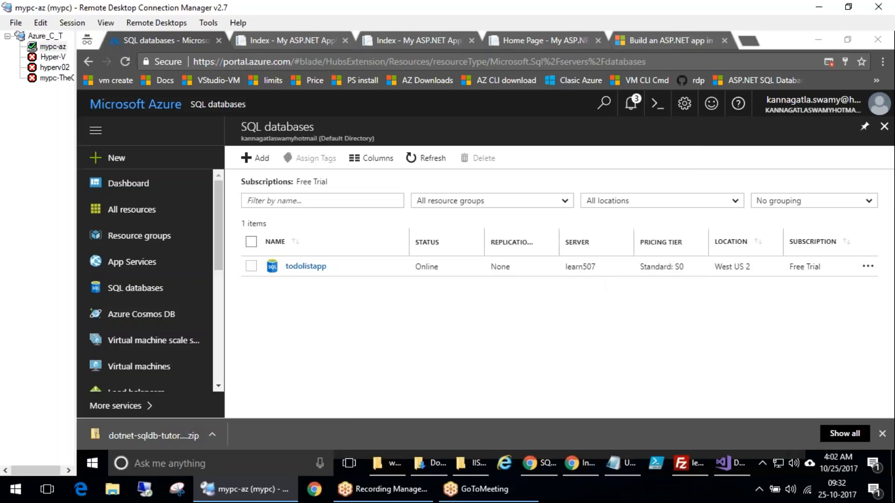
Open the todolistapp database overview and reload the deployed todo list app to review its entries
left_click(306, 266)
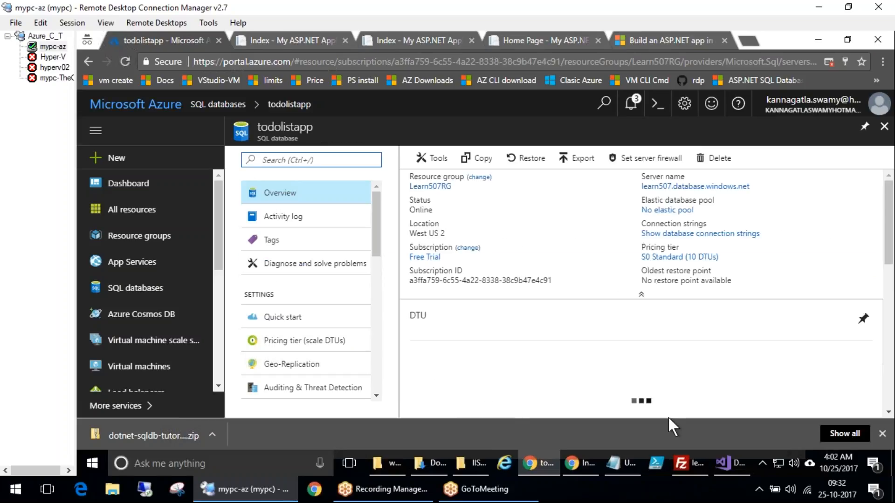
left_click(278, 34)
left_click(126, 61)
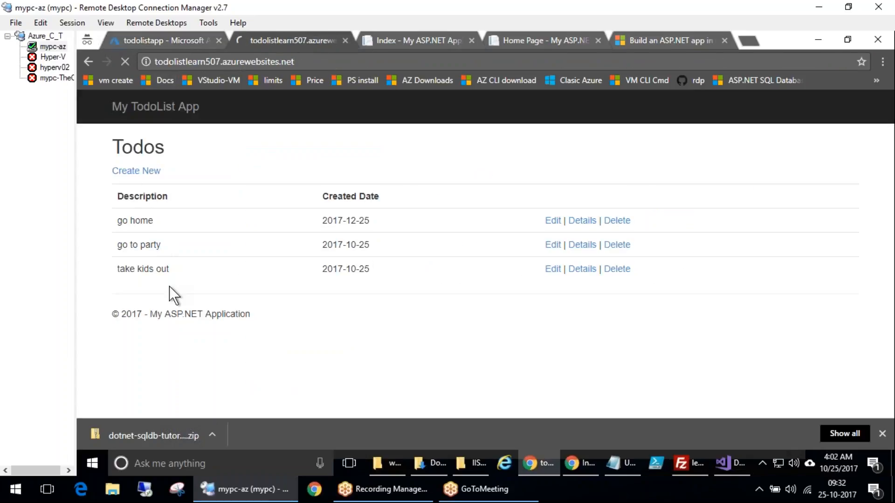
left_click_drag(133, 214, 256, 275)
left_click(321, 275)
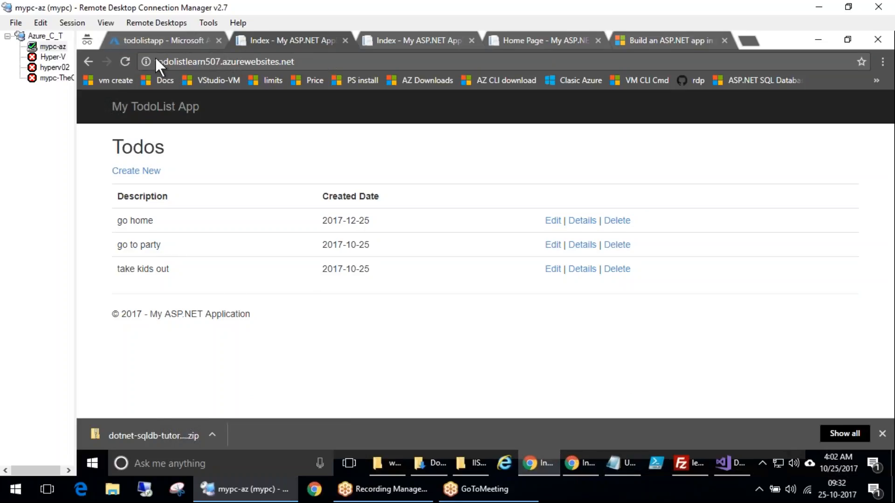
Reload the todo app page again and return to the todolistapp overview in the portal
left_click(125, 61)
left_click(140, 43)
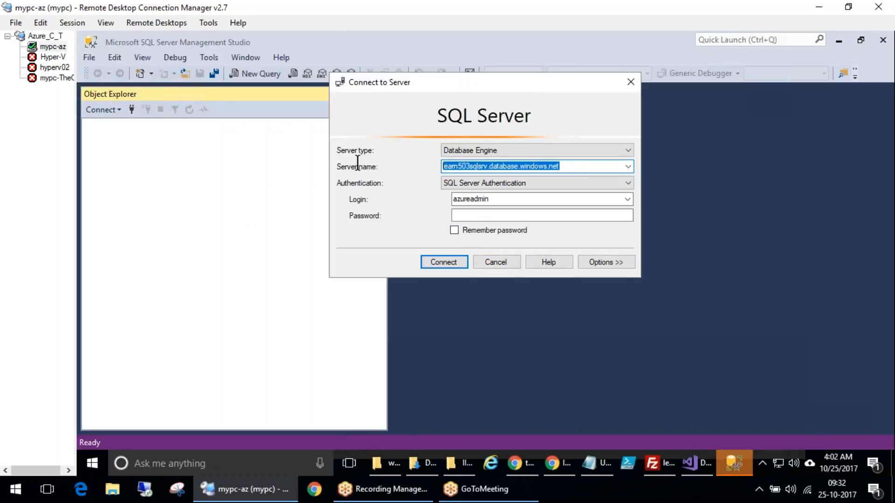
left_click(525, 466)
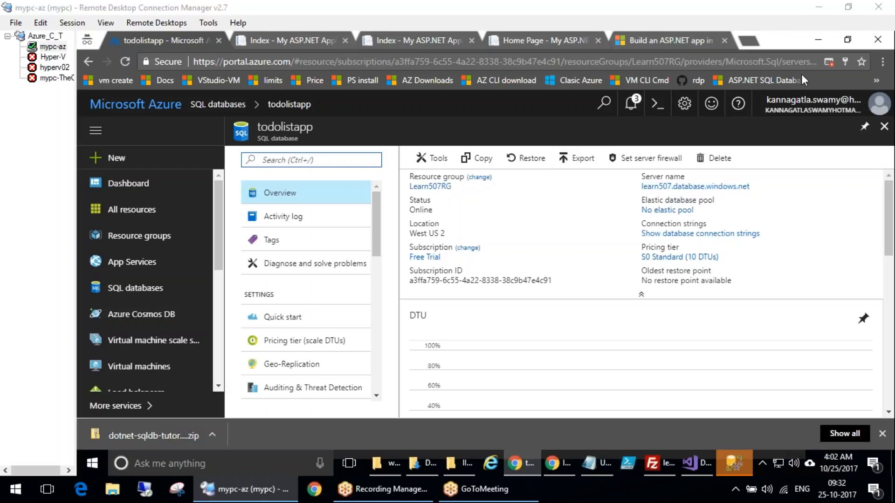
Copy the learn507 server name from the database overview and paste it as the server name in the SSMS connection dialog
left_click(754, 186)
left_click(734, 464)
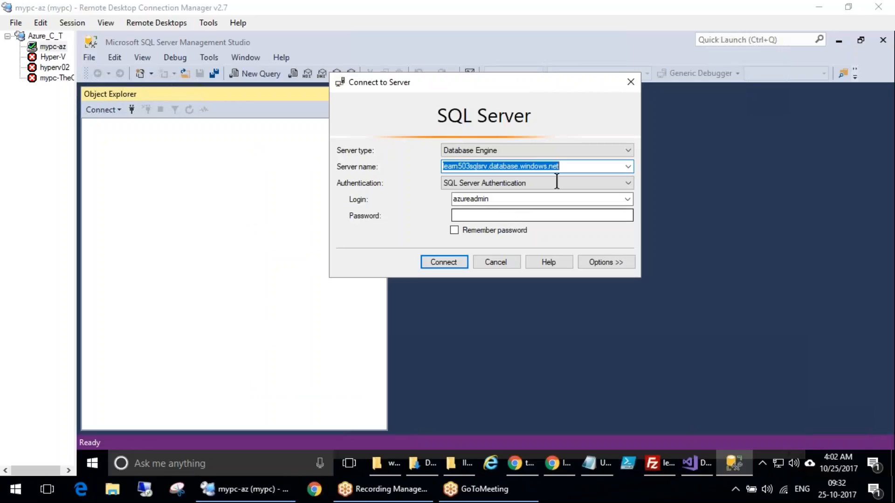
left_click(566, 168)
key("ctrl+a")
key("ctrl+v")
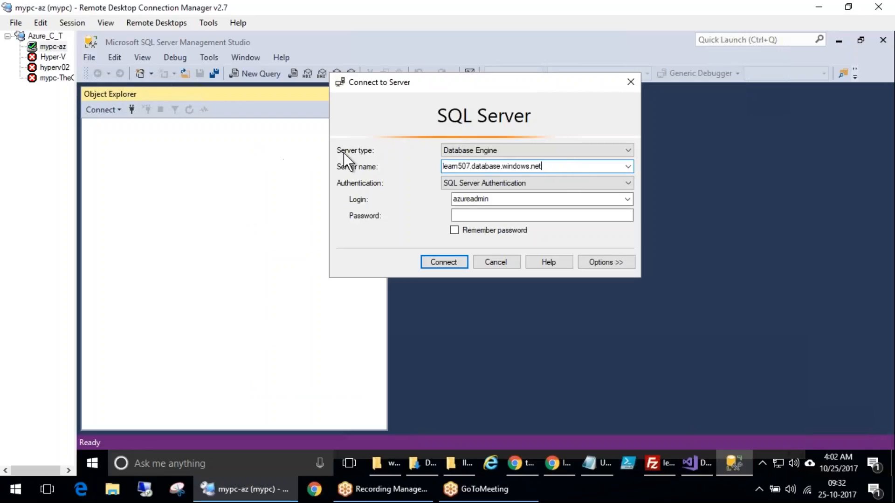
Enter the azureadmin login password, tick Remember password, and try to connect
left_click(497, 215)
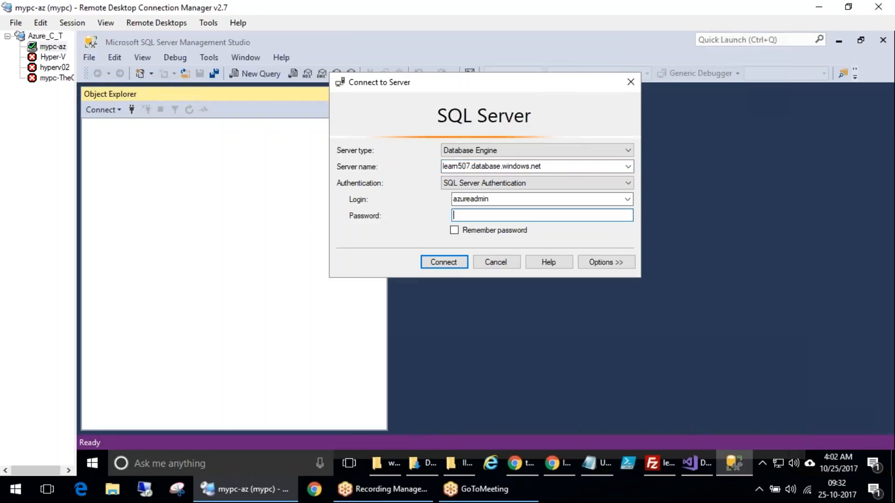
type("••••••••••••")
left_click(454, 230)
left_click(455, 263)
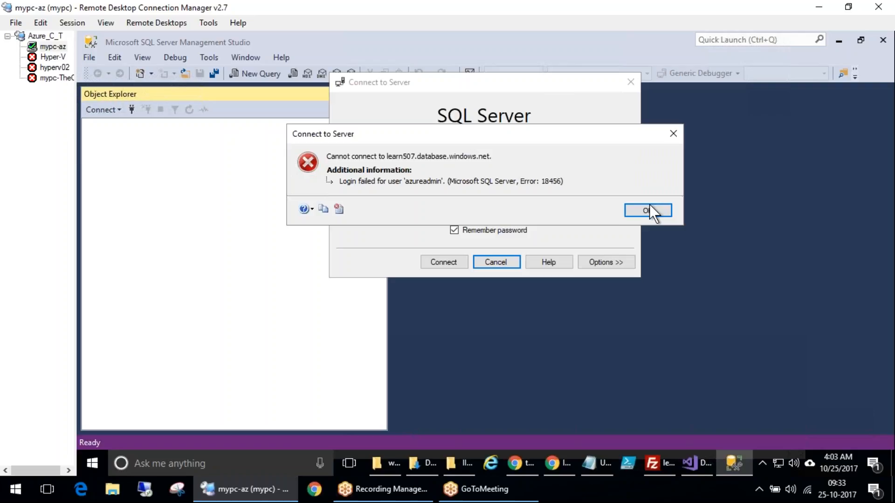
left_click(650, 211)
Re-enter the login password and connect to learn507.database.windows.net
left_click_drag(518, 216, 398, 215)
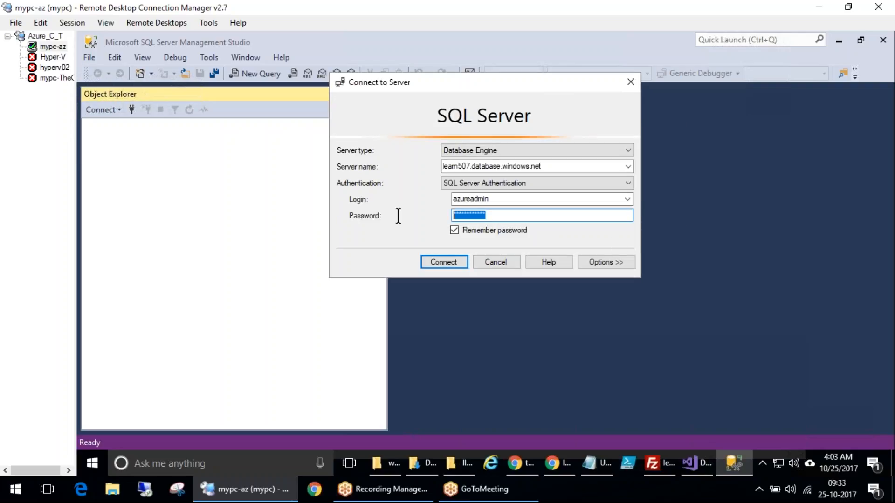
type("**********")
key("Return")
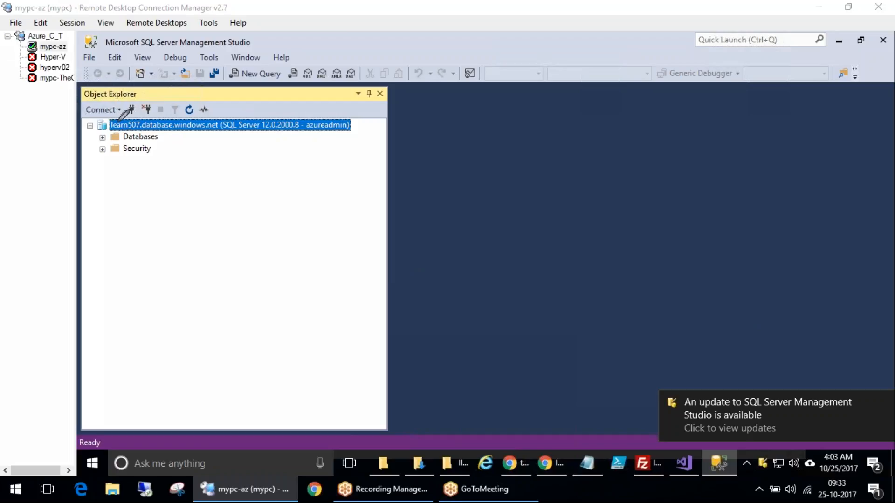
Expand the Databases folder, the todolistapp database and its Tables folder in Object Explorer
mouse_move(106, 121)
left_mouse_down()
mouse_move(104, 133)
mouse_move(109, 119)
left_mouse_up()
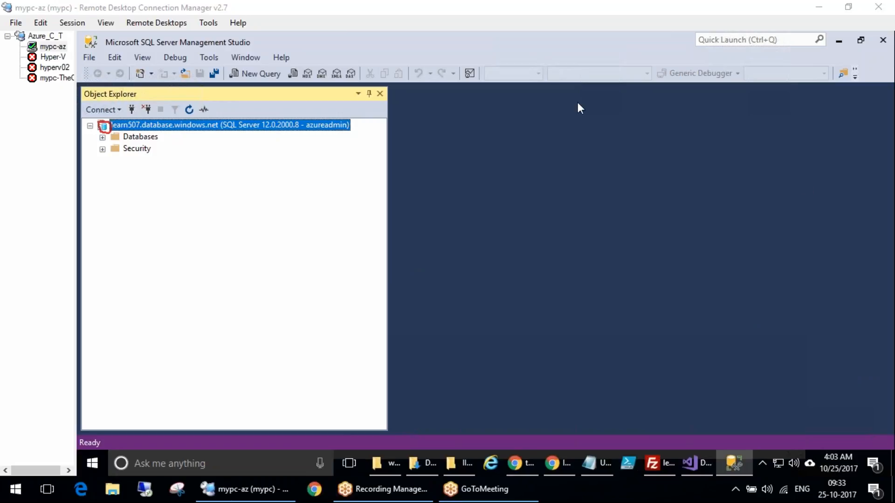
key("Escape")
left_click(102, 138)
left_click(115, 161)
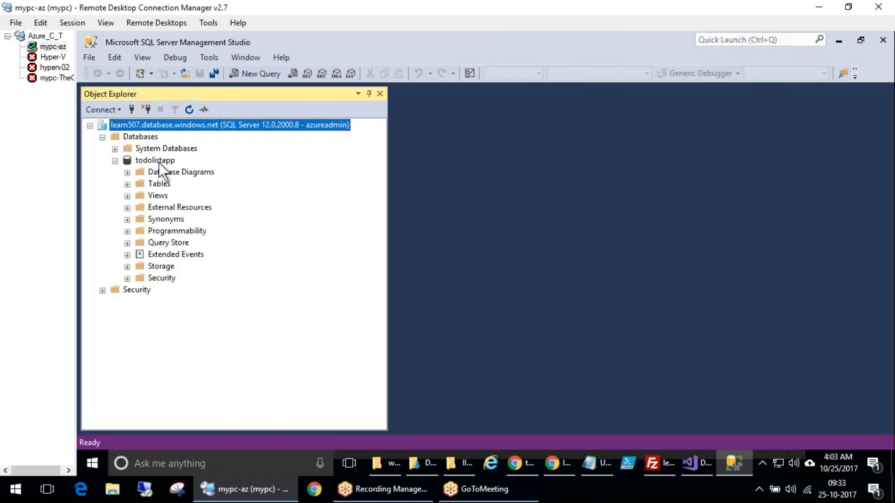
left_click(156, 161)
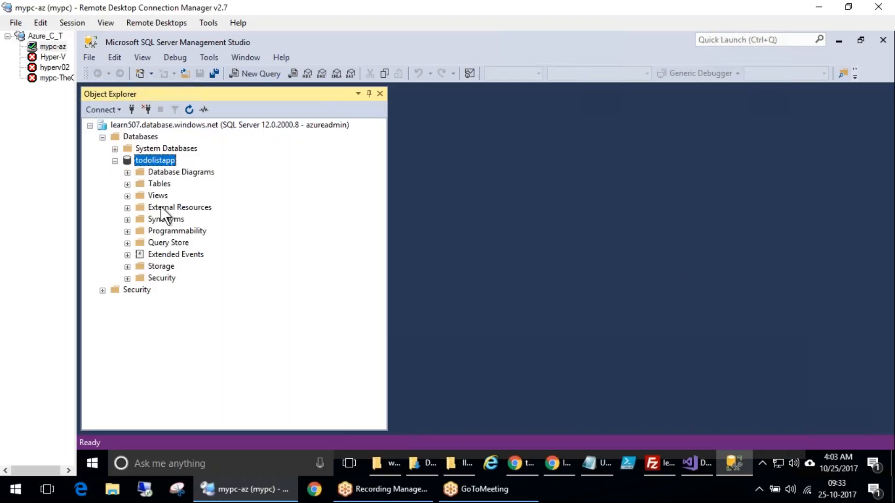
left_click(149, 185)
left_click(128, 185)
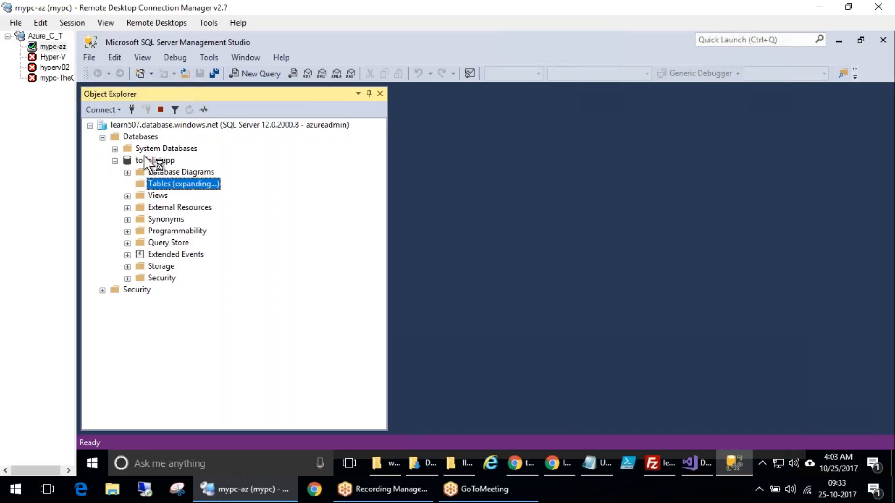
left_click(696, 77)
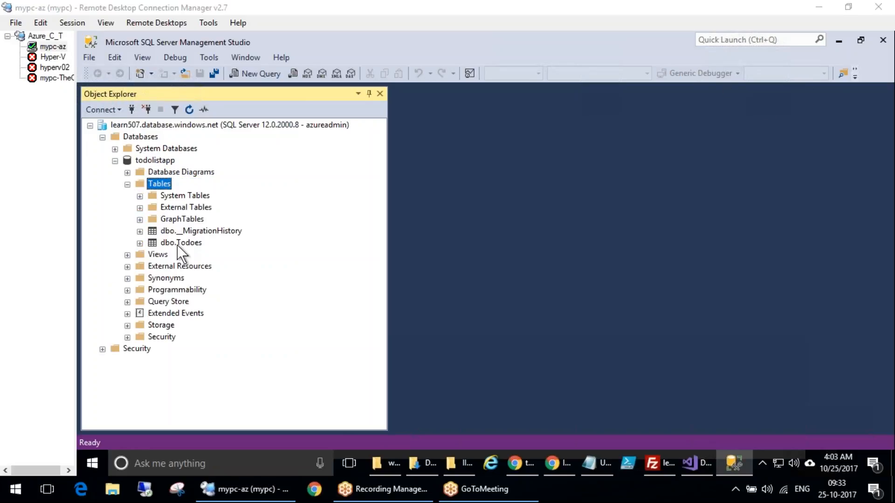
Run Select Top 1000 Rows on the dbo.Todoes table
left_click(177, 243)
right_click(178, 243)
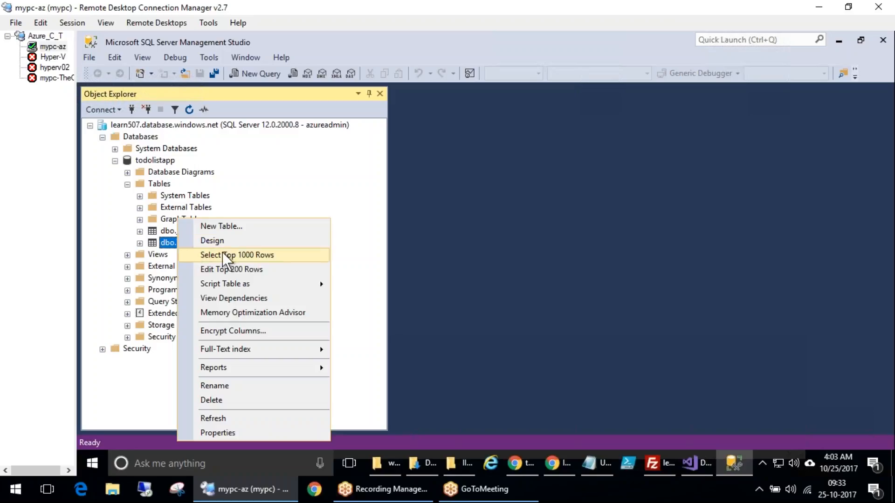
left_click(275, 255)
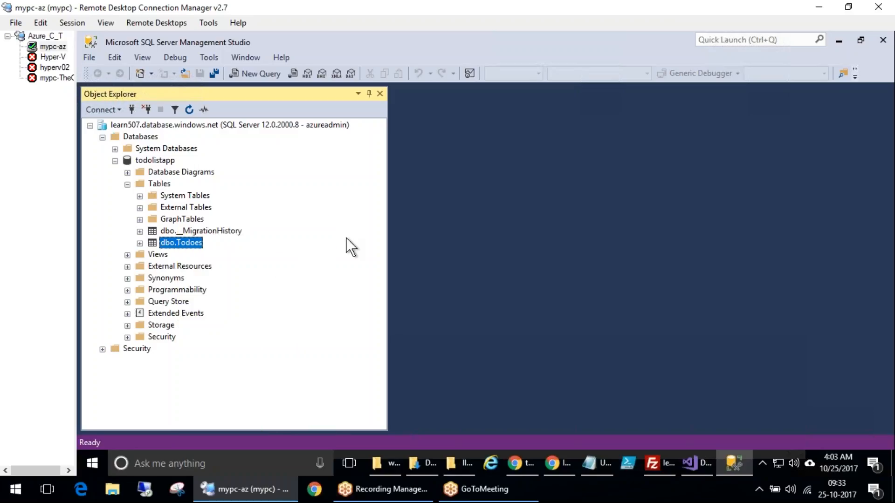
left_click(782, 247)
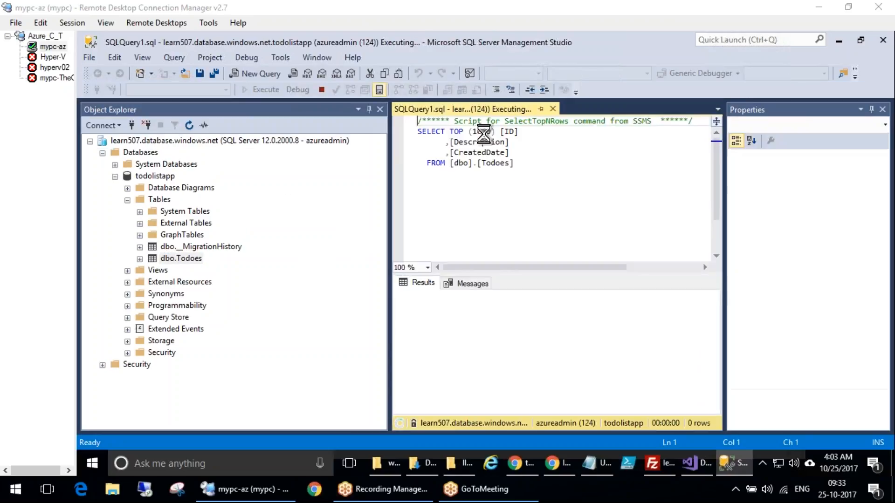
Review the rows returned from the Todoes table in the results grid
left_click(458, 310)
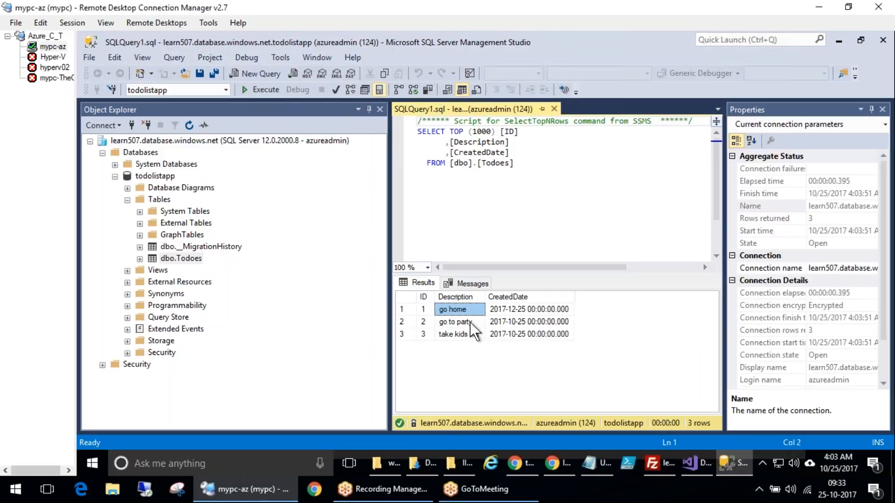
left_click(470, 323)
left_click(517, 334)
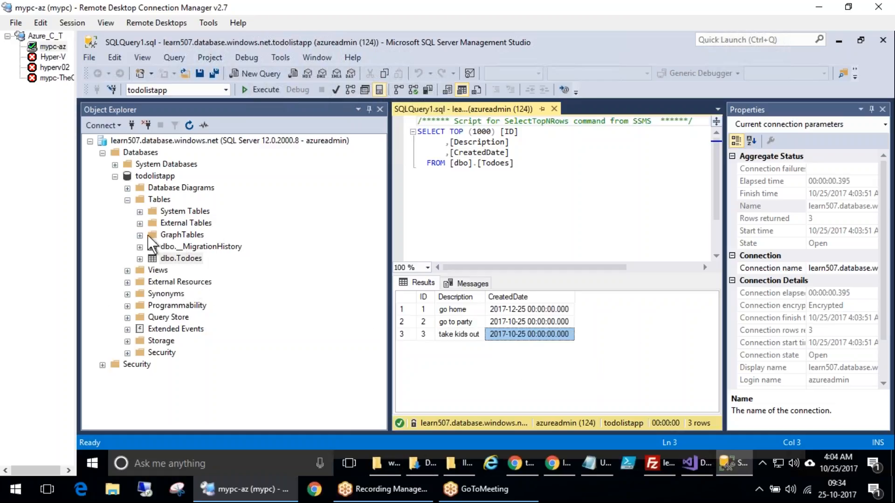
left_click(779, 291)
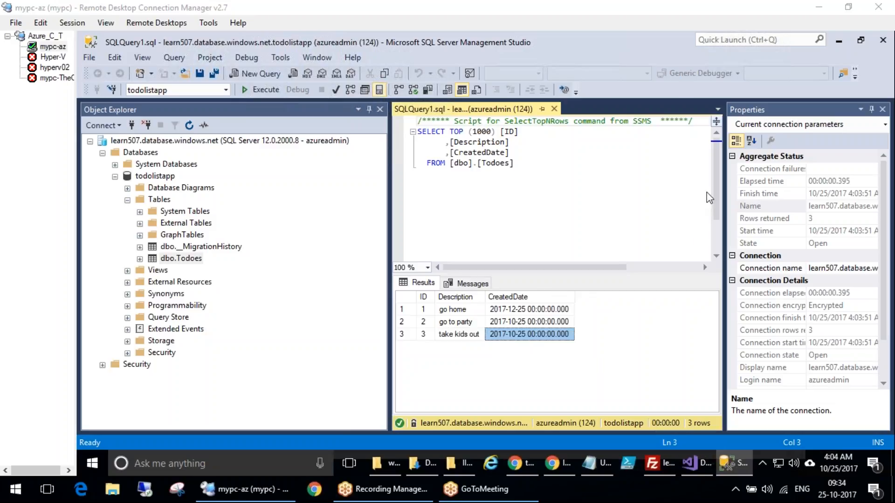
mouse_move(683, 439)
left_mouse_down()
mouse_move(655, 436)
mouse_move(651, 478)
mouse_move(681, 459)
mouse_move(677, 439)
left_mouse_up()
left_click(807, 188)
mouse_move(710, 446)
left_mouse_down()
mouse_move(680, 466)
mouse_move(711, 439)
mouse_move(658, 401)
mouse_move(706, 394)
left_mouse_up()
mouse_move(635, 374)
left_mouse_down()
mouse_move(645, 350)
mouse_move(643, 361)
mouse_move(683, 338)
mouse_move(610, 331)
mouse_move(601, 321)
mouse_move(644, 280)
mouse_move(652, 305)
left_mouse_up()
mouse_move(657, 269)
left_mouse_down()
mouse_move(678, 296)
mouse_move(687, 283)
left_mouse_up()
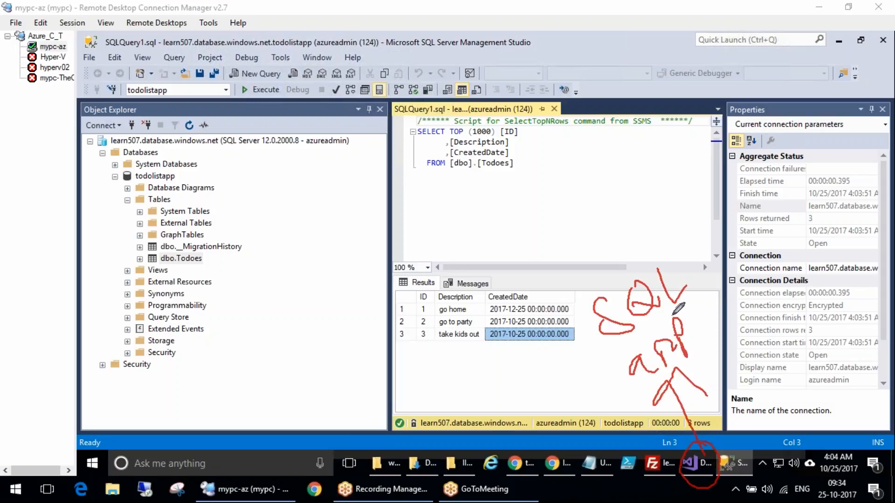
mouse_move(620, 305)
left_mouse_down()
mouse_move(573, 250)
mouse_move(599, 205)
mouse_move(602, 176)
mouse_move(596, 226)
left_mouse_up()
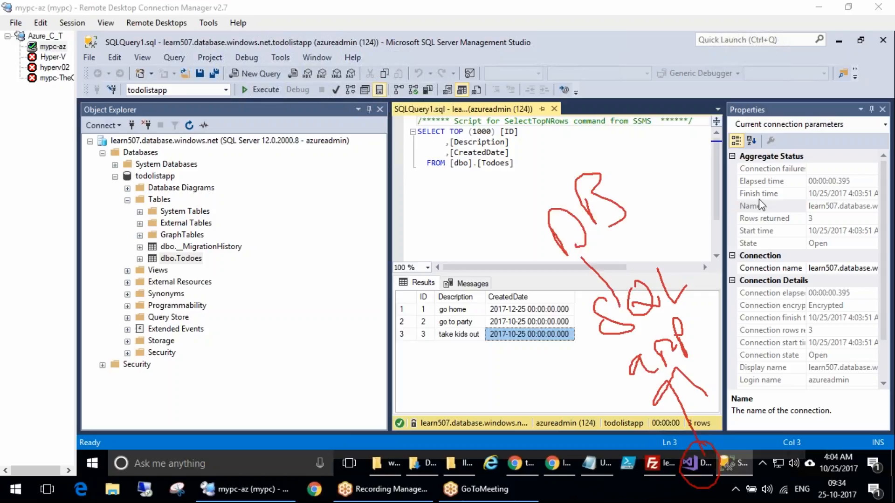
left_click(115, 177)
right_click(141, 153)
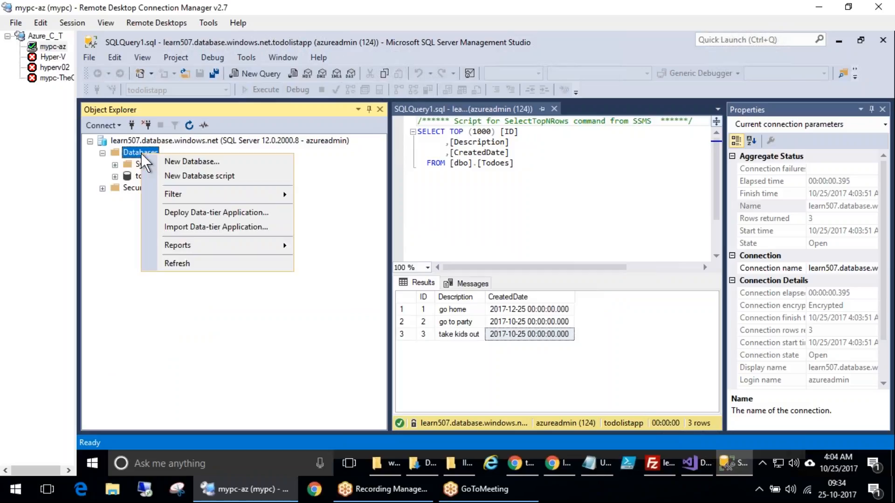
left_click(161, 158)
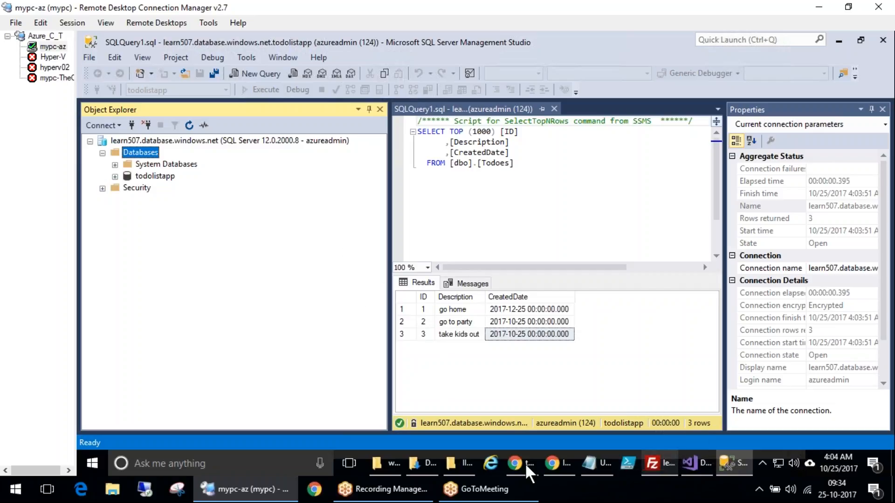
Open the SQL databases list in the portal and cancel the pending SSMS New Database dialog
left_click(562, 460)
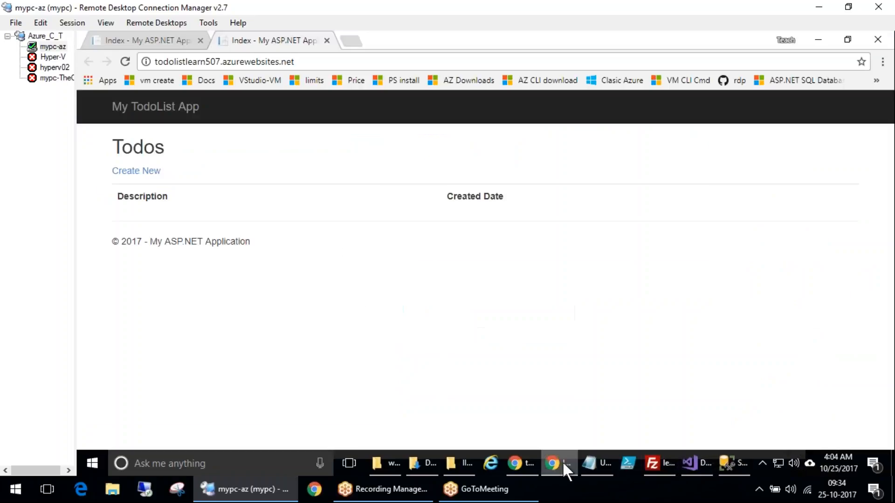
left_click(537, 462)
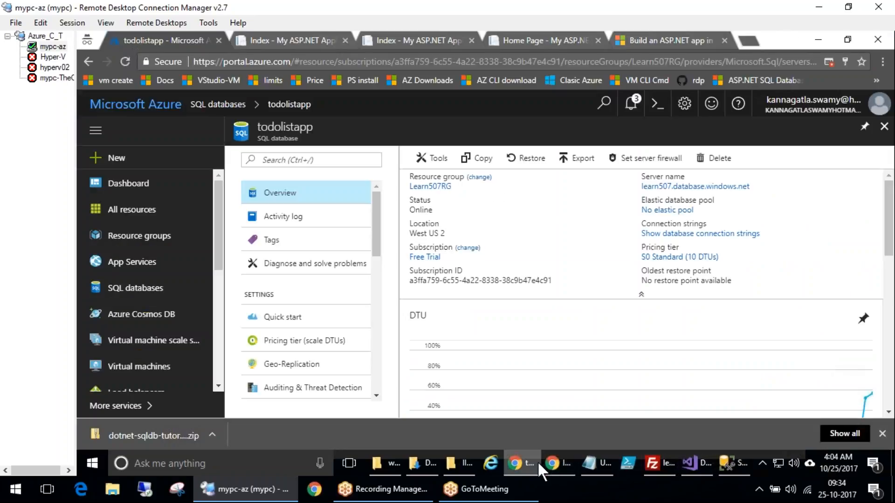
left_click(141, 282)
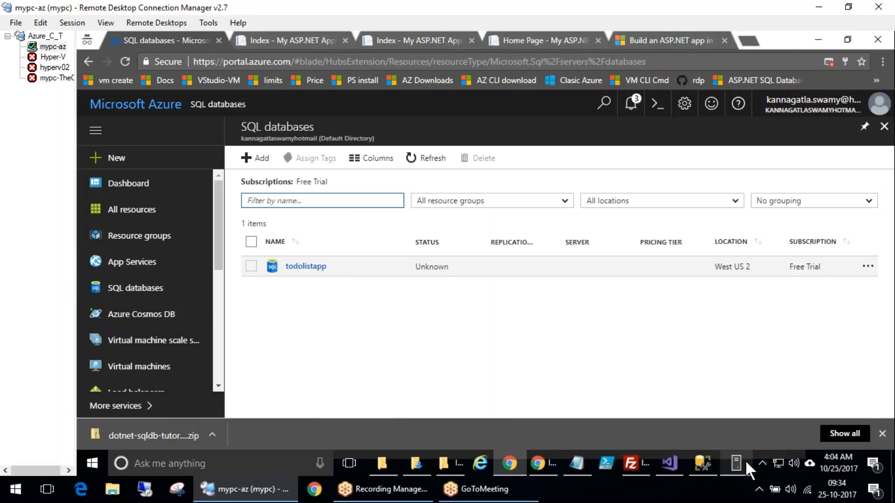
left_click(745, 460)
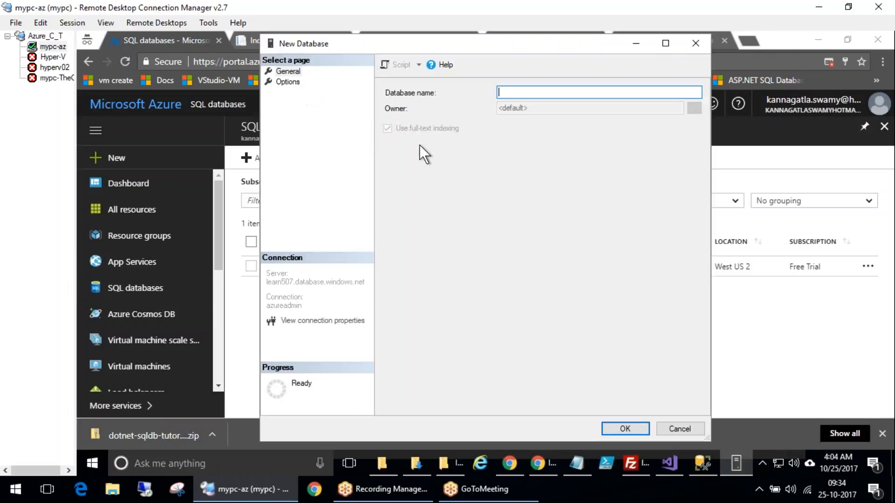
left_click(689, 426)
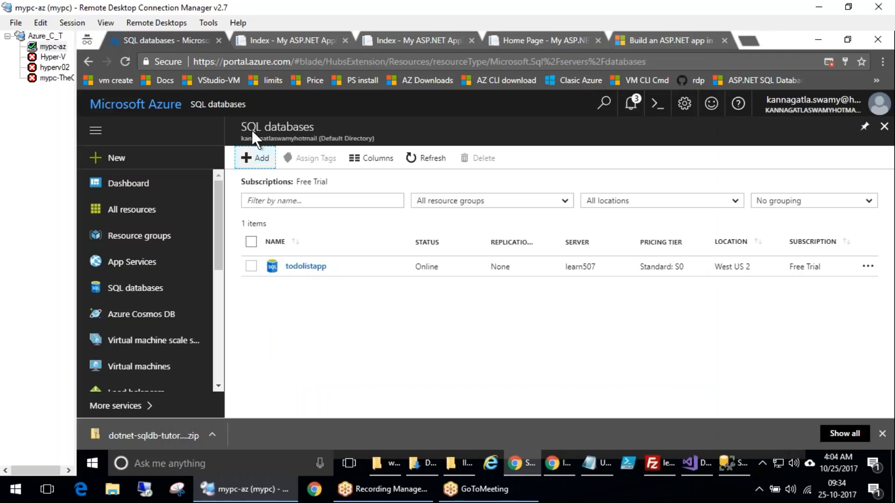
Start adding a SQL database named seconddb with Sample (AdventureWorksLT) as its source
left_click(255, 158)
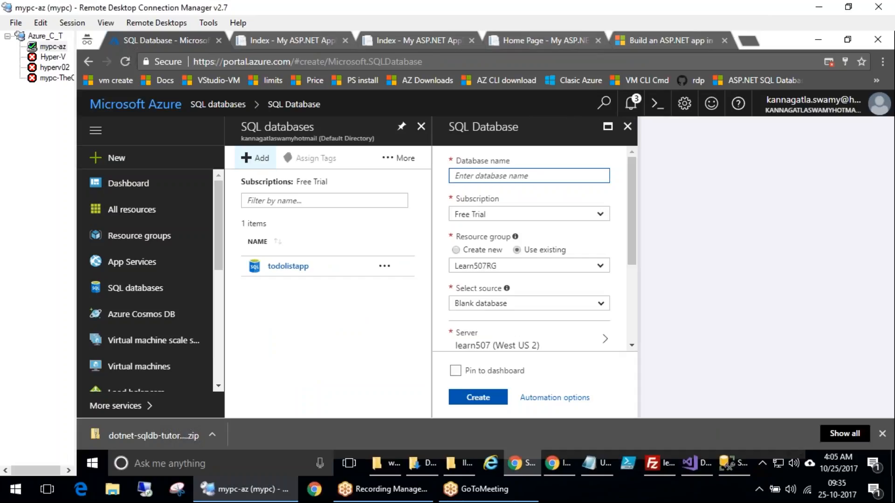
type("seconddb")
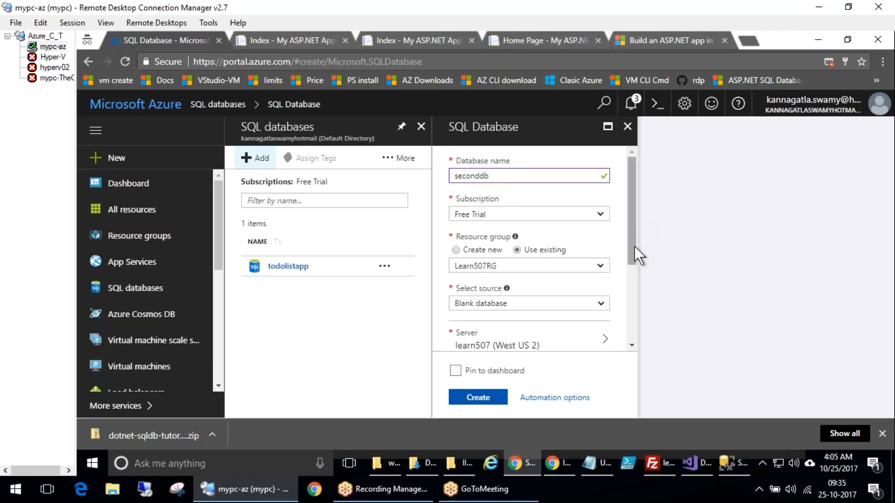
scroll(634, 250, "down", 2)
left_click(523, 249)
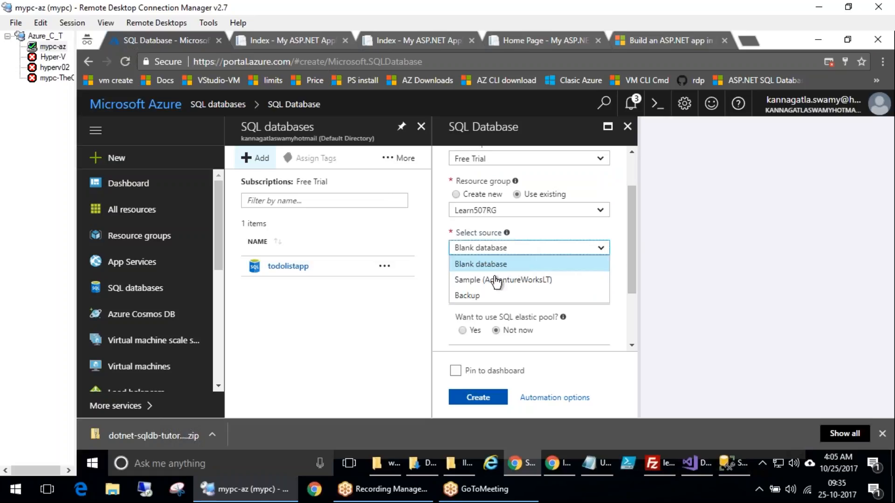
left_click(527, 280)
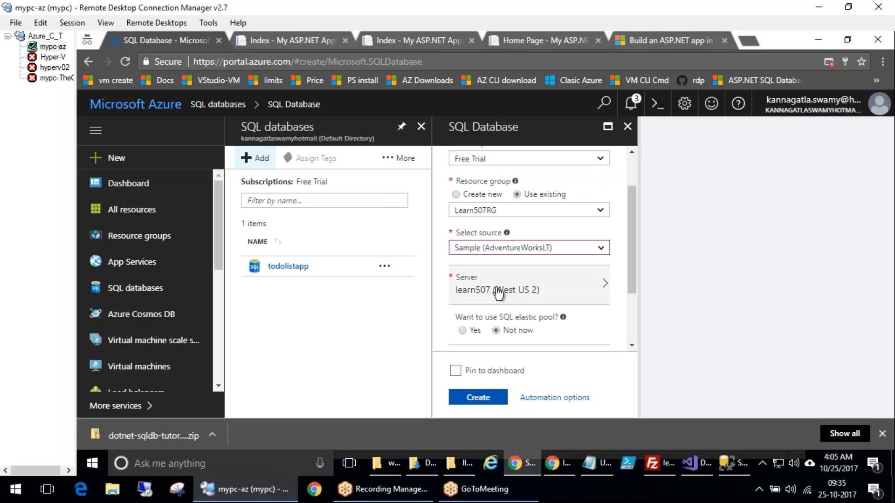
Review the server, elastic pool and pricing tier settings of the new database form
scroll(635, 250, "down", 2)
left_click_drag(635, 265, 636, 265)
left_click(813, 311)
mouse_move(536, 176)
left_mouse_down()
mouse_move(543, 215)
mouse_move(513, 171)
left_mouse_up()
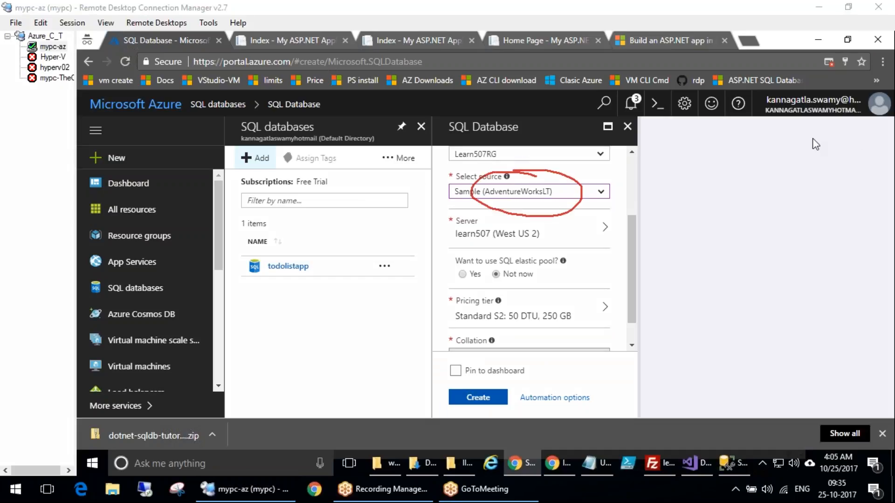
left_click(856, 313)
mouse_move(519, 175)
left_mouse_down()
mouse_move(477, 191)
mouse_move(525, 166)
left_mouse_up()
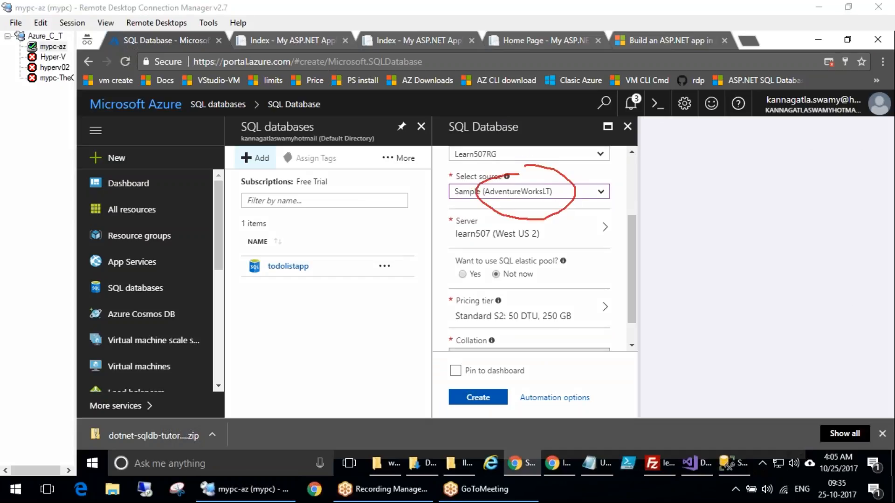
left_click(854, 306)
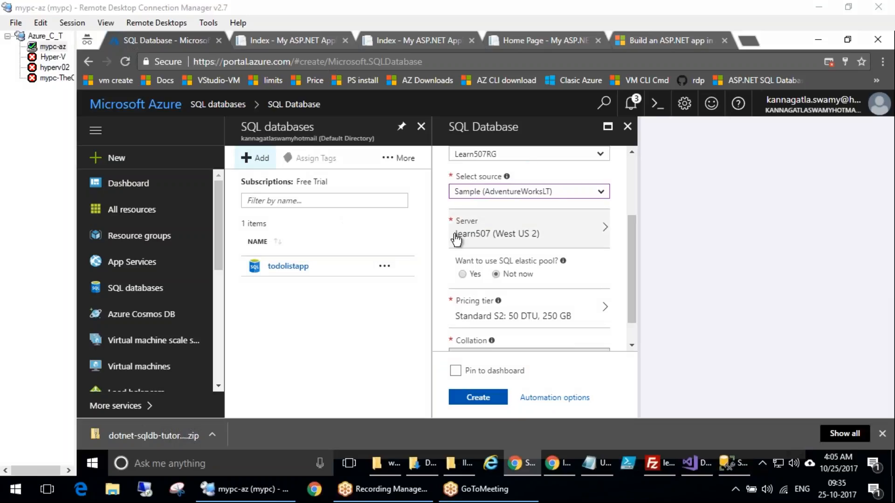
mouse_move(270, 341)
left_mouse_down()
mouse_move(269, 327)
mouse_move(301, 322)
mouse_move(312, 347)
mouse_move(332, 359)
mouse_move(261, 345)
mouse_move(338, 359)
left_mouse_up()
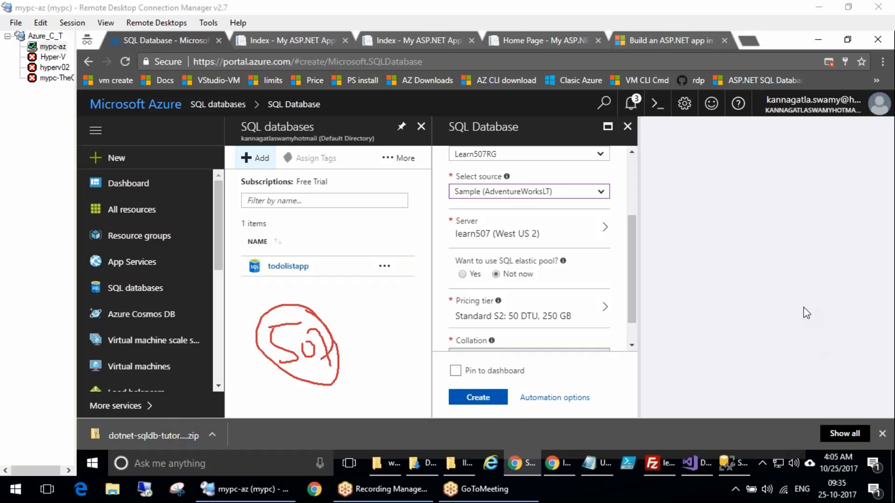
key("Escape")
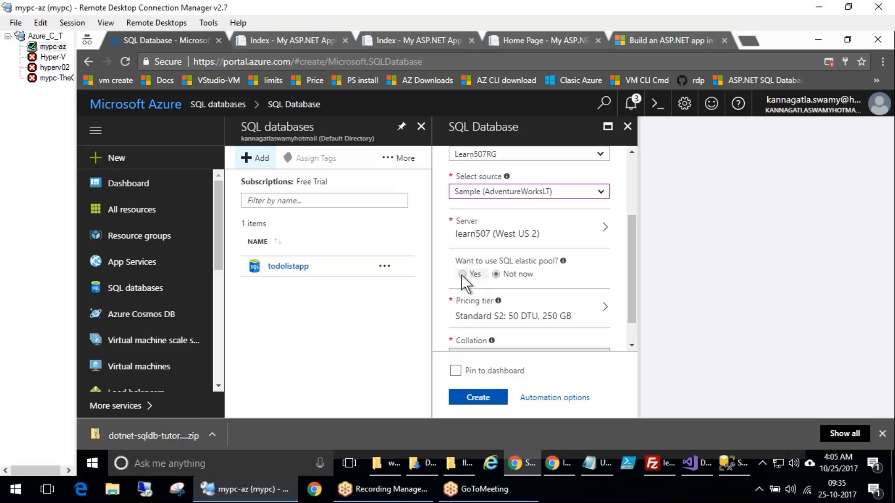
Switch the SQL elastic pool option to Yes to preview its settings, then return it to Not now
left_click(462, 275)
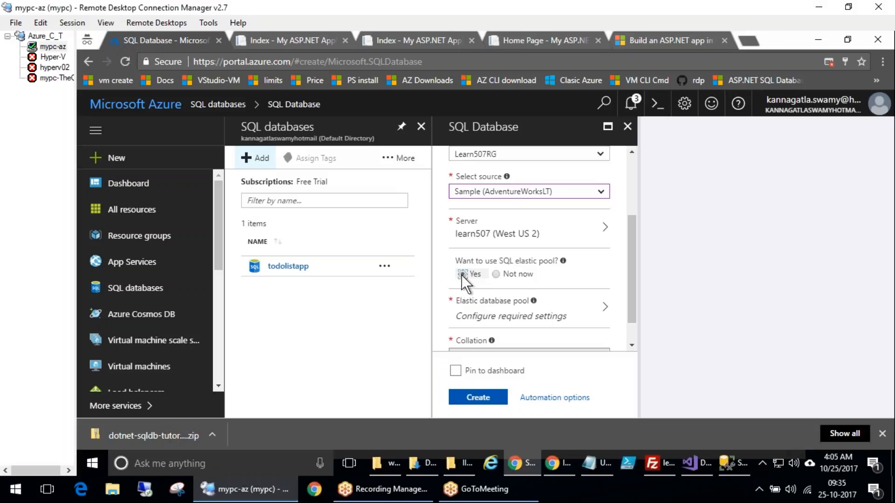
left_click(497, 275)
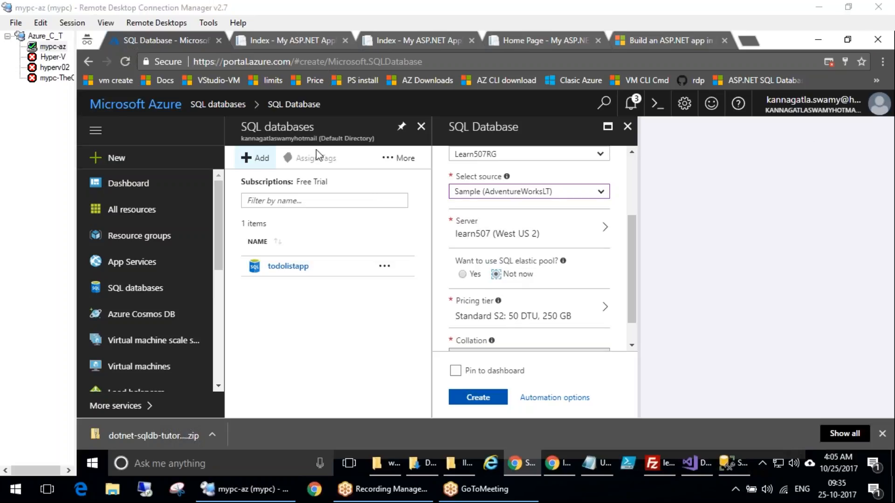
mouse_move(436, 289)
left_mouse_down()
mouse_move(436, 322)
mouse_move(622, 323)
mouse_move(461, 289)
mouse_move(424, 294)
left_mouse_up()
mouse_move(623, 302)
left_mouse_down()
mouse_move(621, 311)
mouse_move(697, 293)
left_mouse_up()
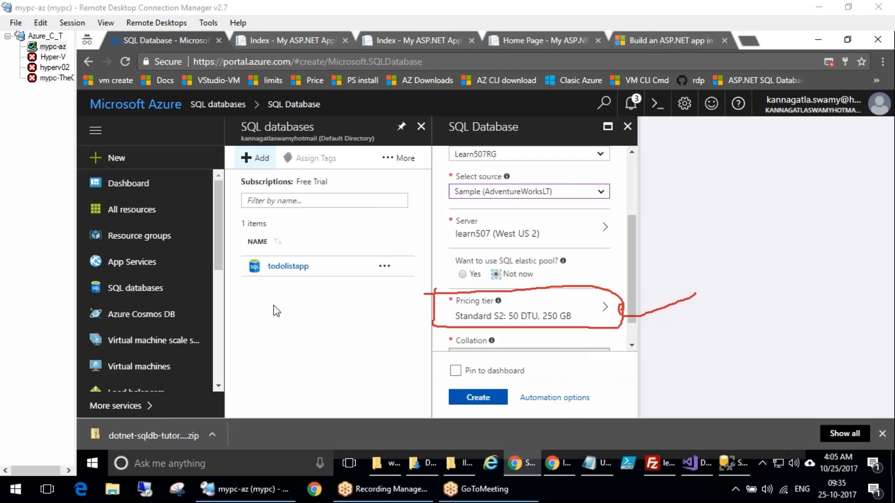
key("Escape")
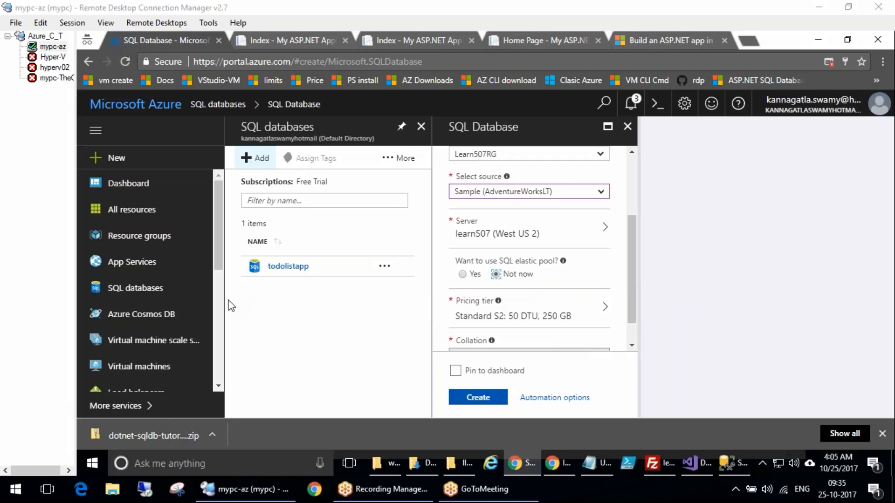
Review the pricing tier and collation settings further down the new database form
scroll(635, 334, "down", 1)
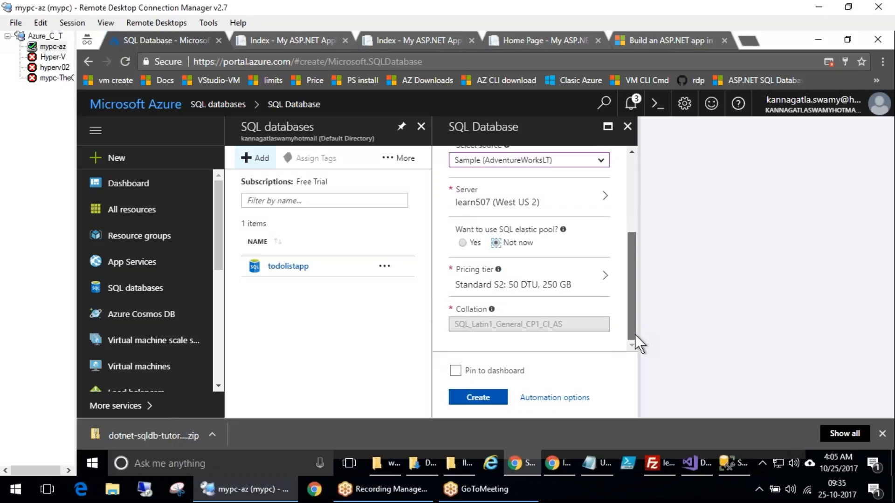
key("ctrl+2")
mouse_move(503, 301)
left_mouse_down()
mouse_move(550, 340)
mouse_move(690, 296)
mouse_move(703, 320)
left_mouse_up()
mouse_move(708, 378)
left_mouse_down()
mouse_move(752, 295)
mouse_move(774, 311)
left_mouse_up()
mouse_move(756, 255)
left_mouse_down()
mouse_move(735, 265)
mouse_move(765, 260)
mouse_move(776, 244)
mouse_move(798, 254)
left_mouse_up()
mouse_move(570, 308)
left_mouse_down()
mouse_move(417, 324)
mouse_move(494, 347)
mouse_move(582, 319)
left_mouse_up()
key("Escape")
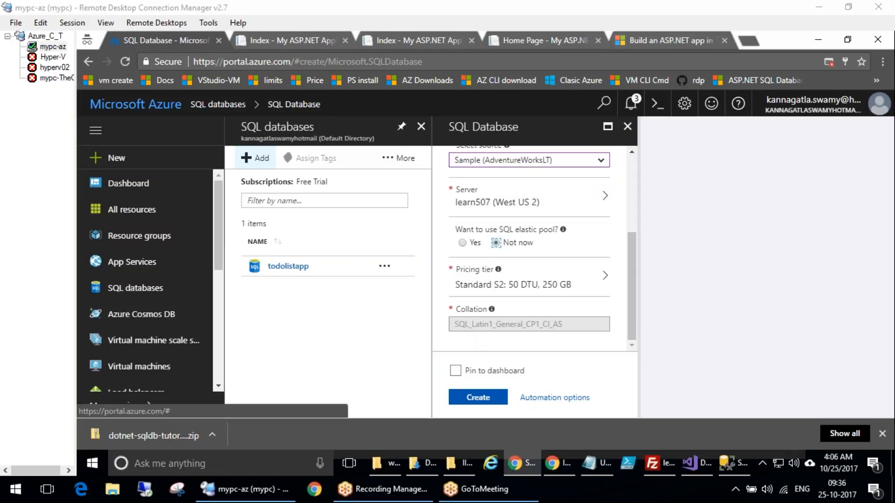
Open the pricing tier configuration and compare the Basic, Standard, Premium and PremiumRS service tiers
left_click(538, 283)
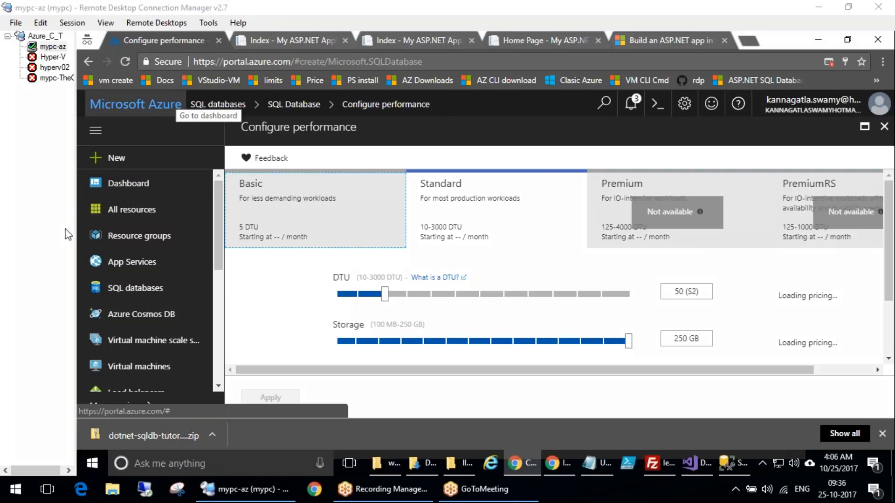
mouse_move(344, 264)
left_mouse_down()
mouse_move(348, 283)
mouse_move(355, 274)
mouse_move(342, 262)
left_mouse_up()
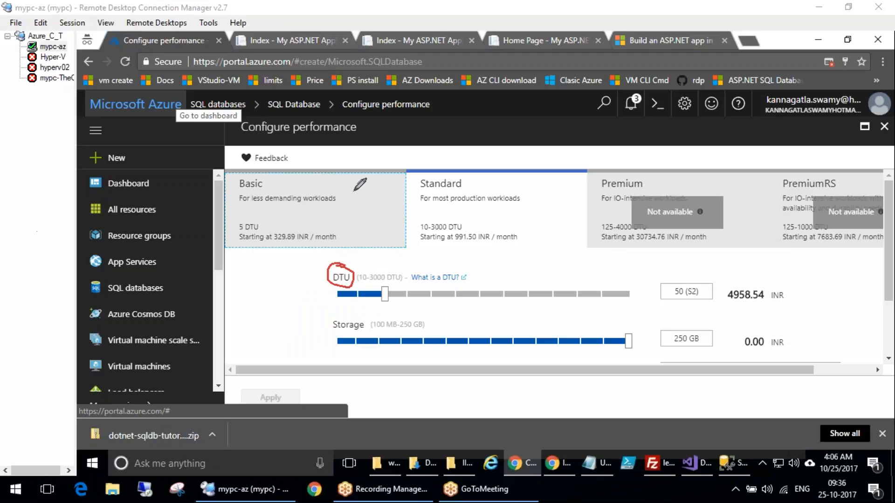
mouse_move(270, 178)
left_mouse_down()
mouse_move(234, 176)
mouse_move(269, 186)
left_mouse_up()
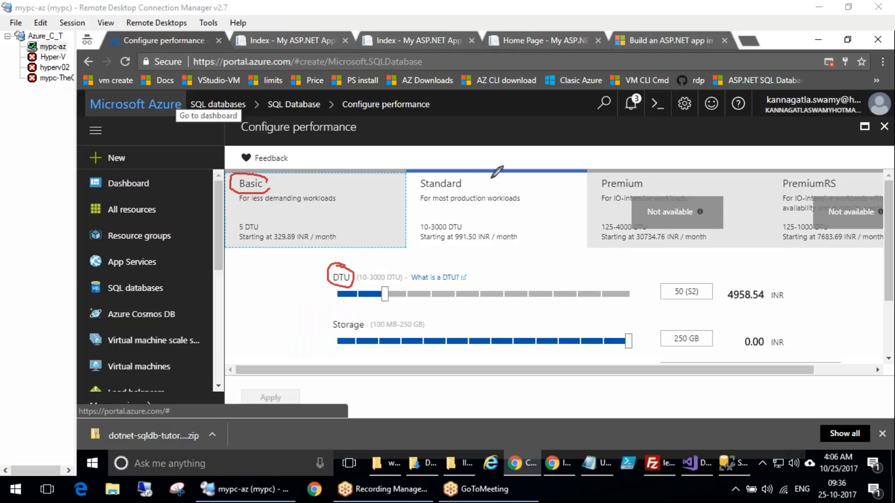
left_click_drag(436, 166, 470, 164)
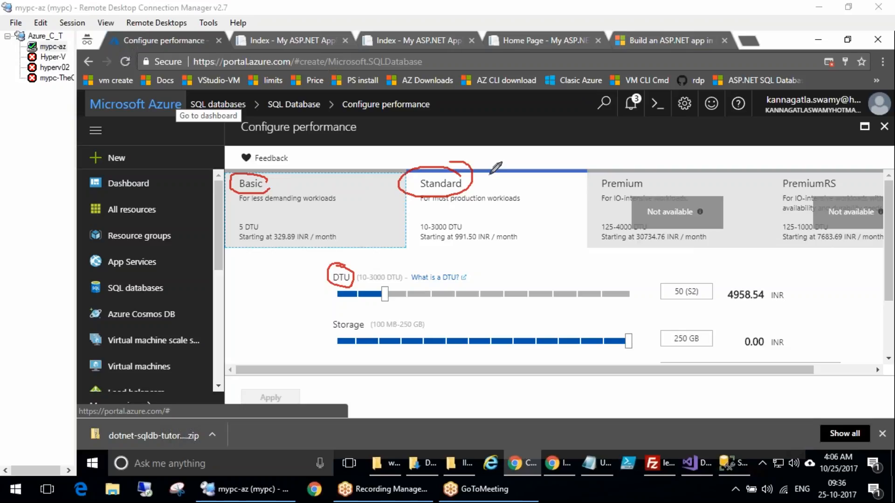
mouse_move(671, 174)
left_mouse_down()
mouse_move(592, 190)
mouse_move(662, 176)
left_mouse_up()
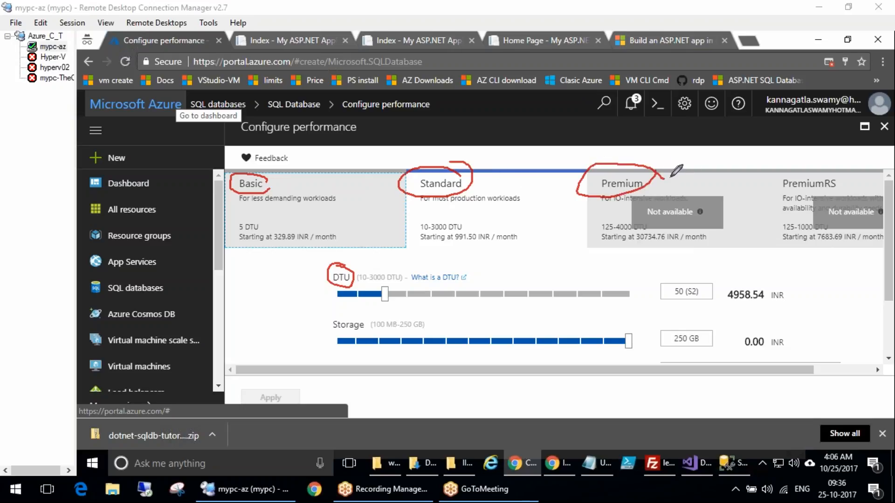
mouse_move(843, 178)
left_mouse_down()
mouse_move(797, 158)
mouse_move(824, 156)
left_mouse_up()
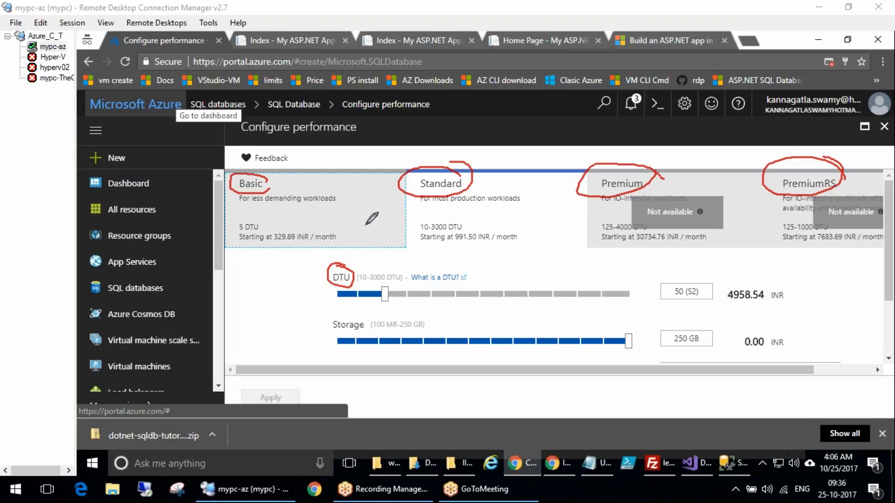
Examine which tiers are available on the free trial and the DTU and storage options of the Standard tier
mouse_move(235, 369)
left_mouse_down()
mouse_move(224, 341)
mouse_move(257, 348)
mouse_move(291, 309)
left_mouse_up()
mouse_move(590, 140)
left_mouse_down()
mouse_move(590, 162)
mouse_move(773, 228)
mouse_move(893, 208)
left_mouse_up()
left_click_drag(559, 152, 892, 153)
left_click_drag(698, 168, 760, 198)
left_click_drag(754, 168, 735, 241)
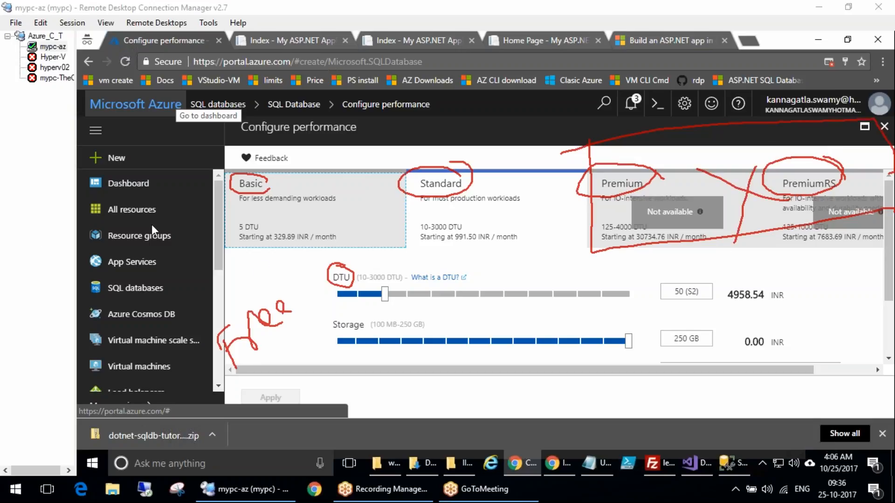
key("Escape")
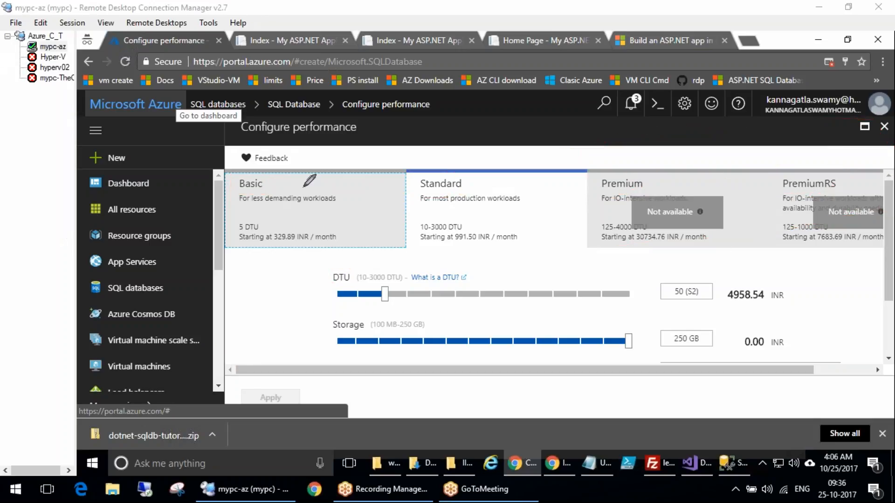
left_click_drag(288, 183, 370, 143)
left_click_drag(484, 175, 515, 156)
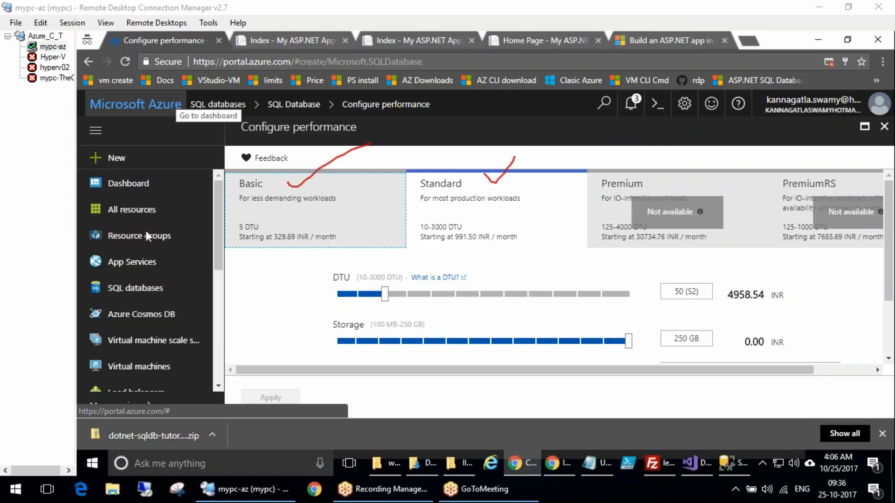
key("Escape")
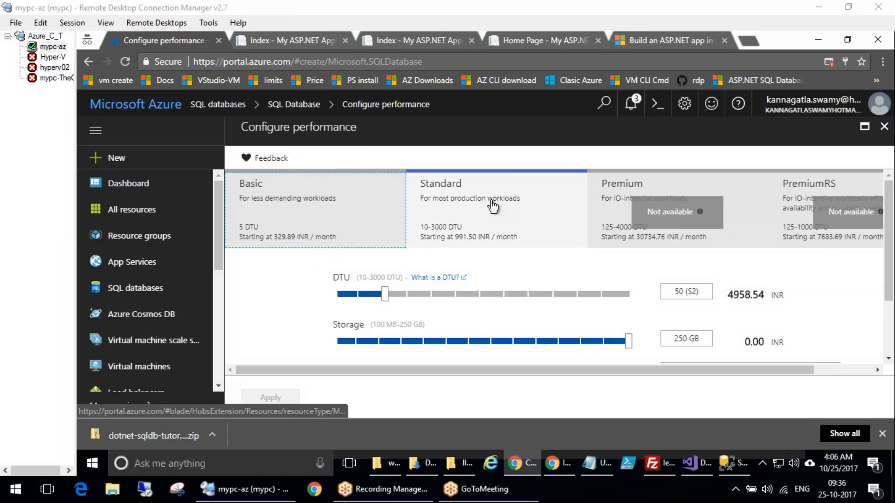
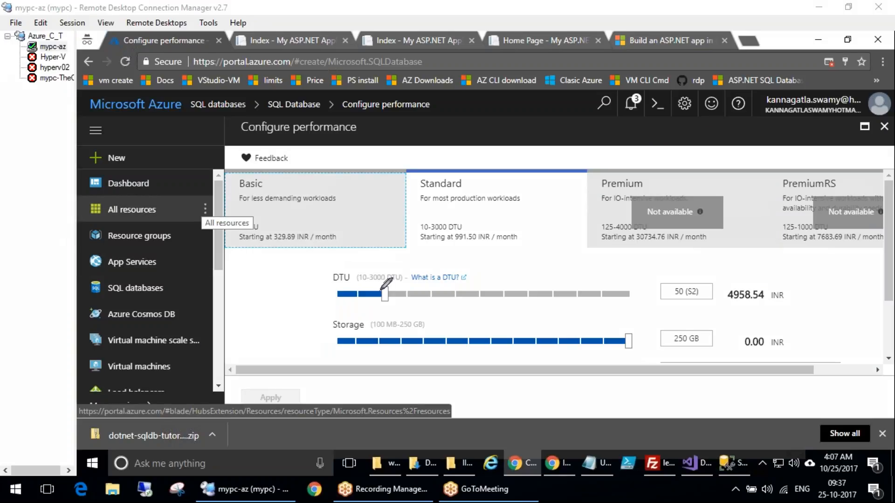
Open the "What is a DTU?" documentation link from the Standard tier's DTU setting
mouse_move(366, 263)
left_mouse_down()
mouse_move(326, 284)
mouse_move(336, 254)
left_mouse_up()
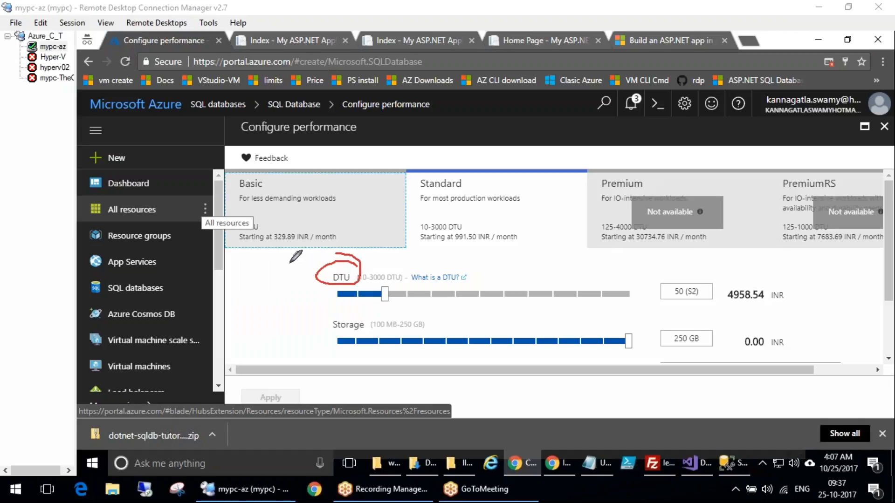
left_click(150, 231)
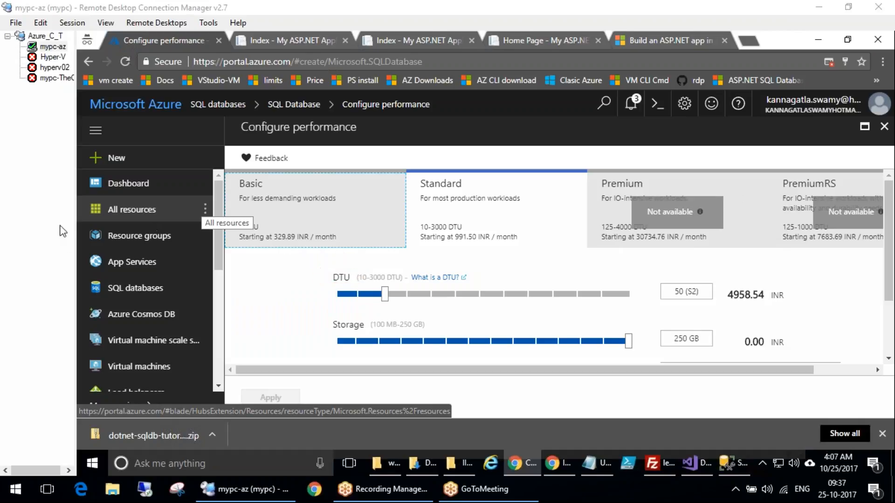
left_click(455, 279)
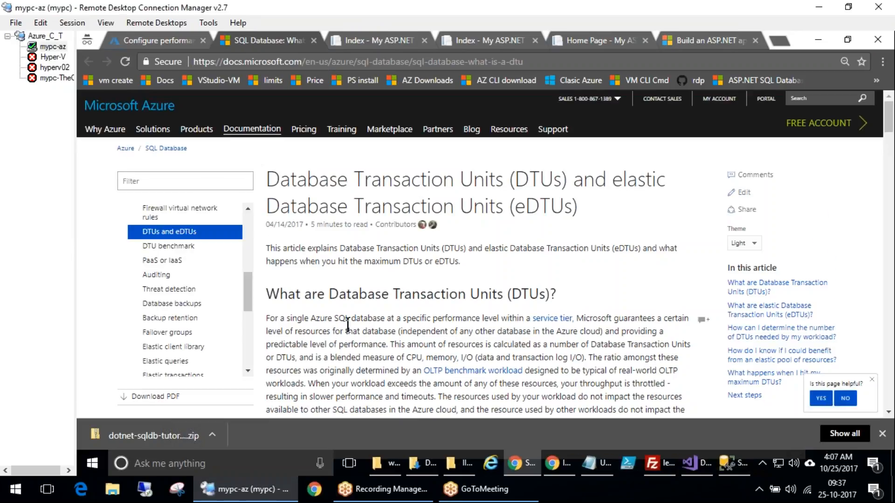
Read the DTU article's explanation of DTUs, its performance-level chart and the elastic pool section
scroll(348, 321, "down", 7)
scroll(349, 322, "up", 7)
scroll(344, 338, "down", 7)
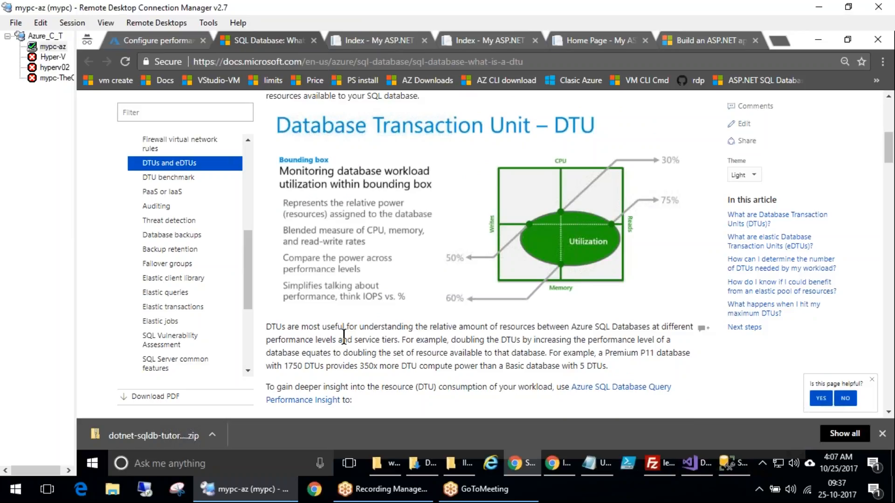
scroll(344, 339, "down", 8)
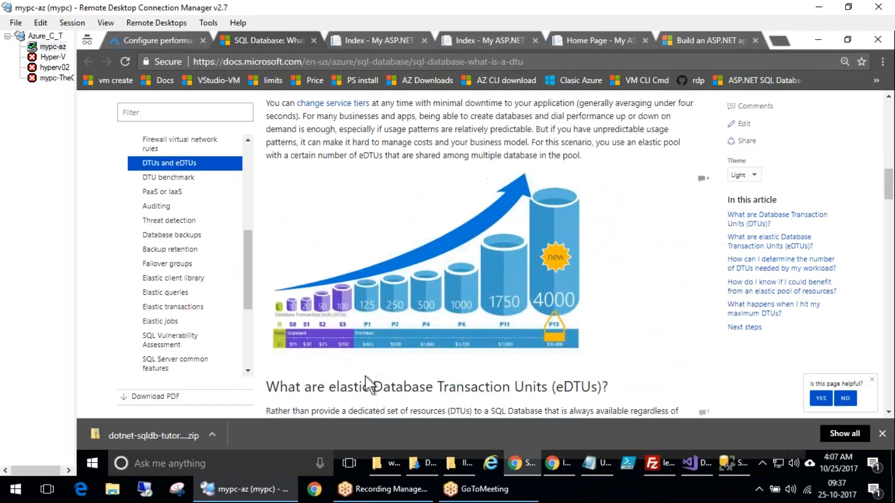
left_click(705, 69)
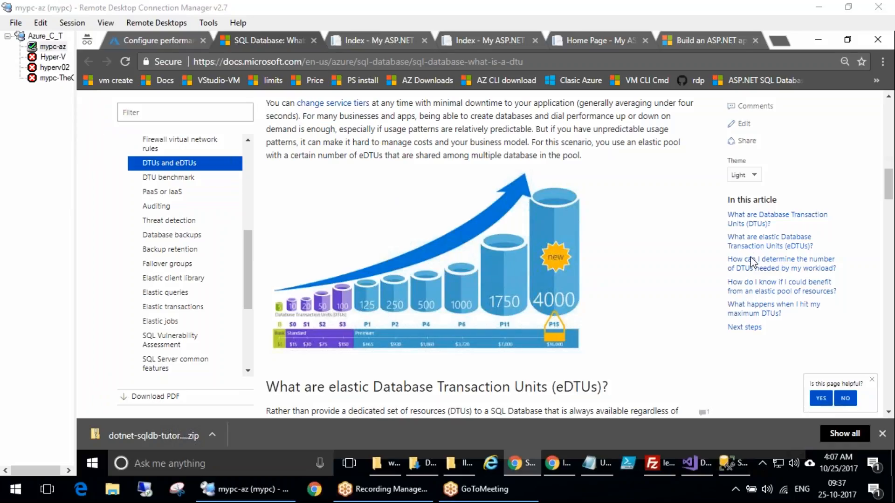
left_click(275, 363)
mouse_move(293, 271)
left_mouse_down()
mouse_move(291, 289)
mouse_move(314, 289)
left_mouse_up()
mouse_move(319, 296)
left_mouse_down()
mouse_move(323, 278)
mouse_move(393, 261)
mouse_move(440, 268)
mouse_move(479, 254)
mouse_move(515, 278)
left_mouse_up()
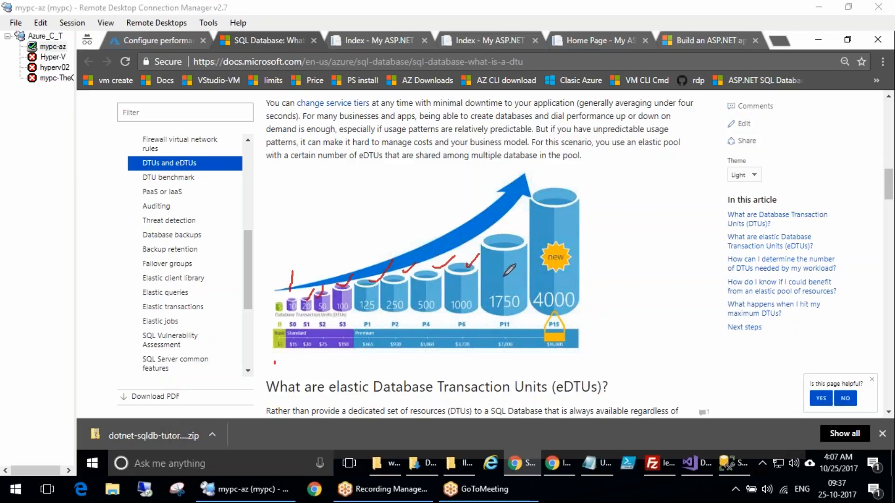
mouse_move(582, 281)
left_mouse_down()
mouse_move(590, 289)
mouse_move(624, 251)
left_mouse_up()
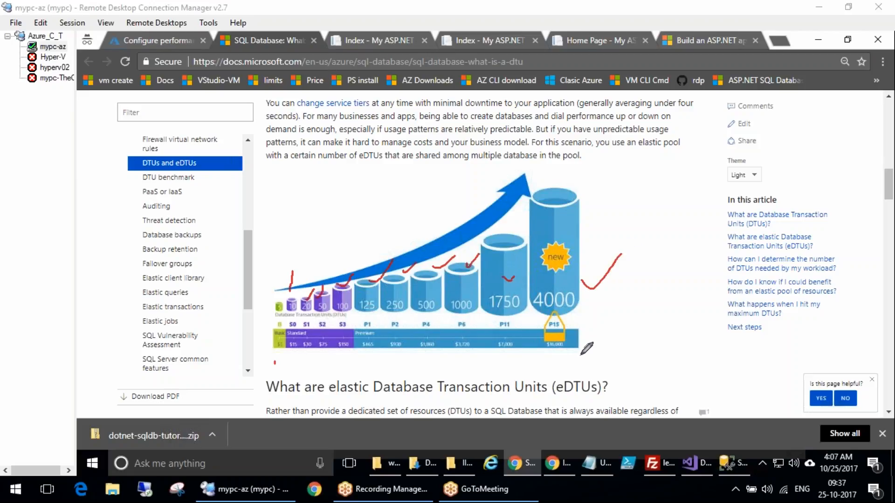
mouse_move(556, 315)
left_mouse_down()
mouse_move(543, 348)
mouse_move(580, 348)
mouse_move(552, 318)
left_mouse_up()
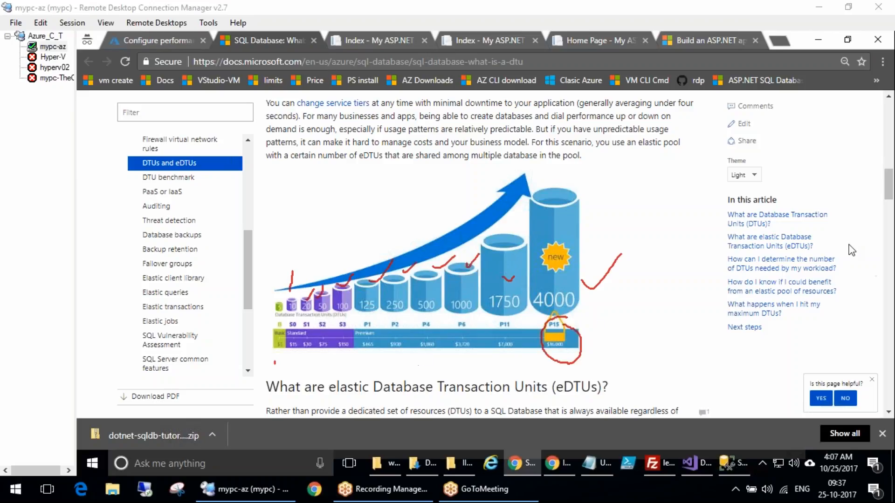
scroll(591, 398, "down", 1)
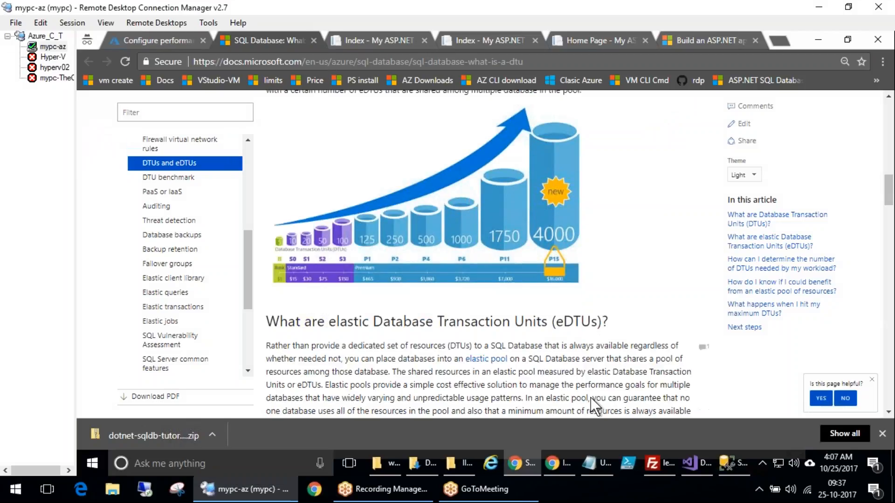
scroll(592, 398, "down", 4)
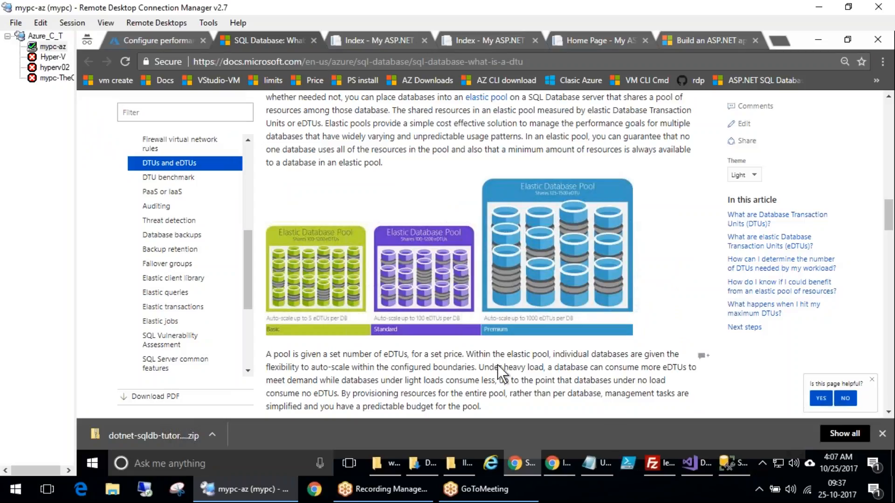
scroll(497, 365, "up", 2)
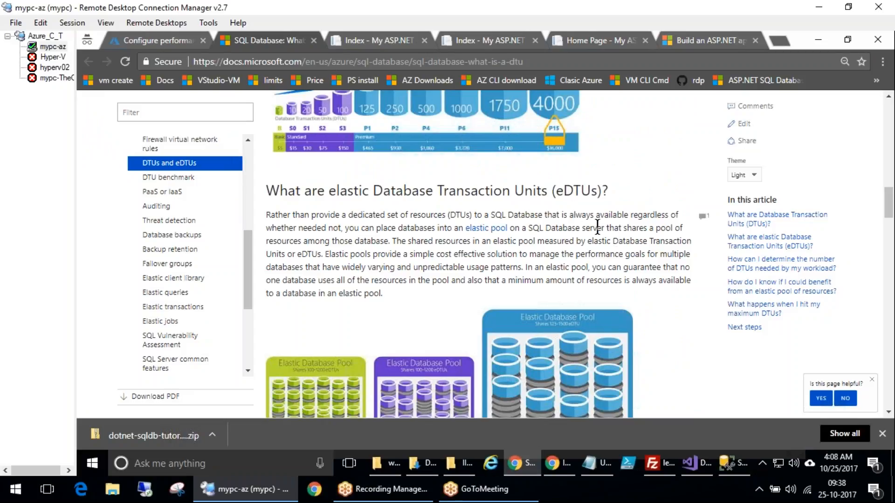
scroll(597, 226, "up", 2)
Read the article's sections on eDTUs, estimating the DTUs a workload needs, and hitting maximum DTUs
key("ctrl+2")
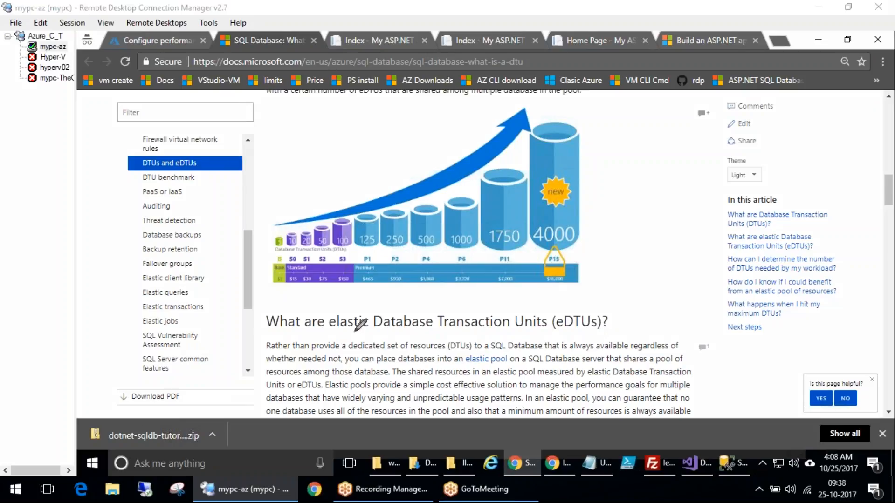
mouse_move(353, 319)
left_mouse_down()
mouse_move(563, 388)
mouse_move(435, 184)
mouse_move(361, 289)
mouse_move(368, 354)
mouse_move(395, 341)
mouse_move(449, 373)
mouse_move(536, 341)
mouse_move(608, 337)
mouse_move(619, 325)
left_mouse_up()
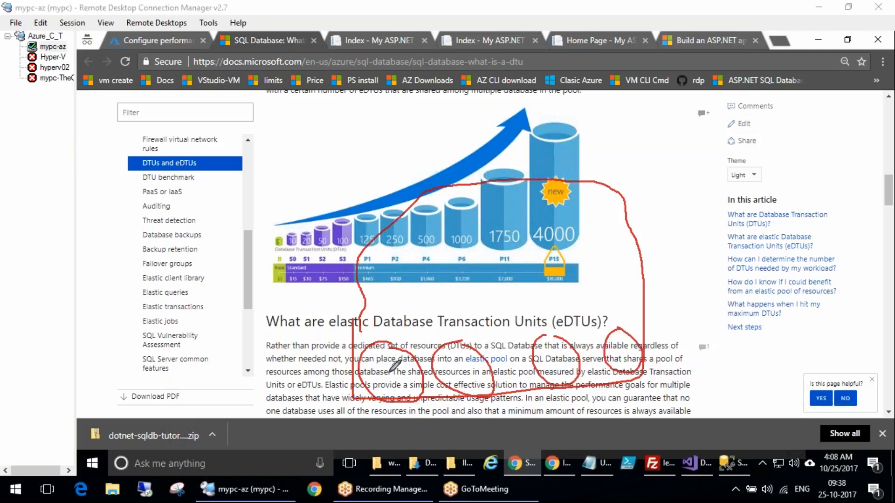
left_click_drag(380, 368, 398, 380)
left_click_drag(460, 367, 479, 383)
left_click_drag(552, 356, 565, 378)
left_click_drag(622, 335, 627, 370)
mouse_move(536, 347)
left_mouse_down()
mouse_move(565, 355)
mouse_move(564, 397)
mouse_move(578, 356)
left_mouse_up()
left_click_drag(556, 299, 573, 305)
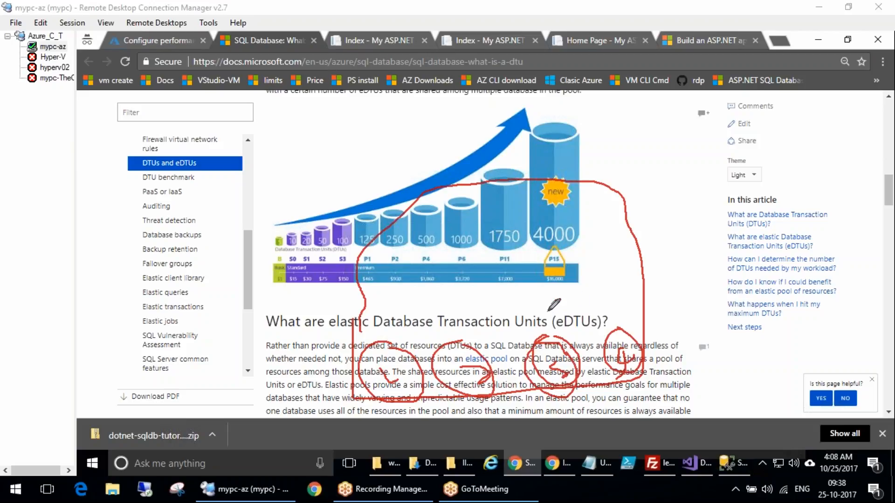
mouse_move(342, 191)
left_mouse_down()
mouse_move(462, 195)
mouse_move(535, 335)
mouse_move(566, 344)
mouse_move(564, 315)
mouse_move(562, 328)
left_mouse_up()
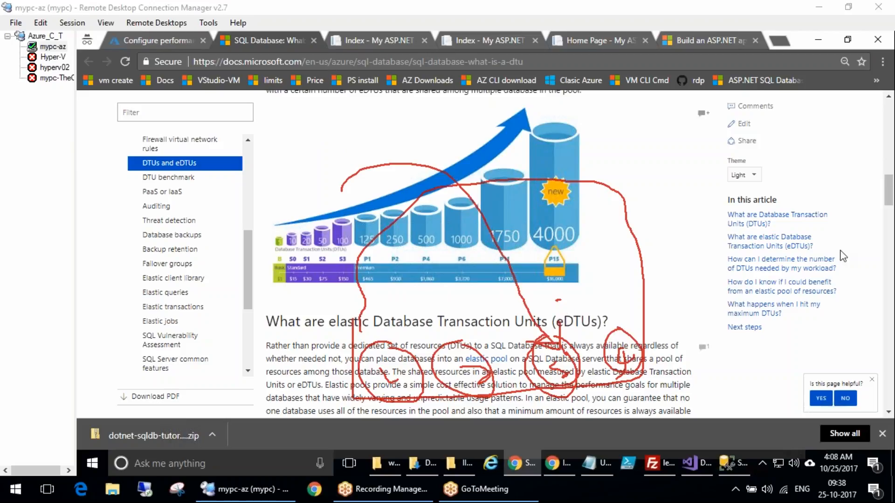
key("Escape")
left_click(575, 359)
scroll(310, 401, "down", 4)
scroll(514, 284, "down", 7)
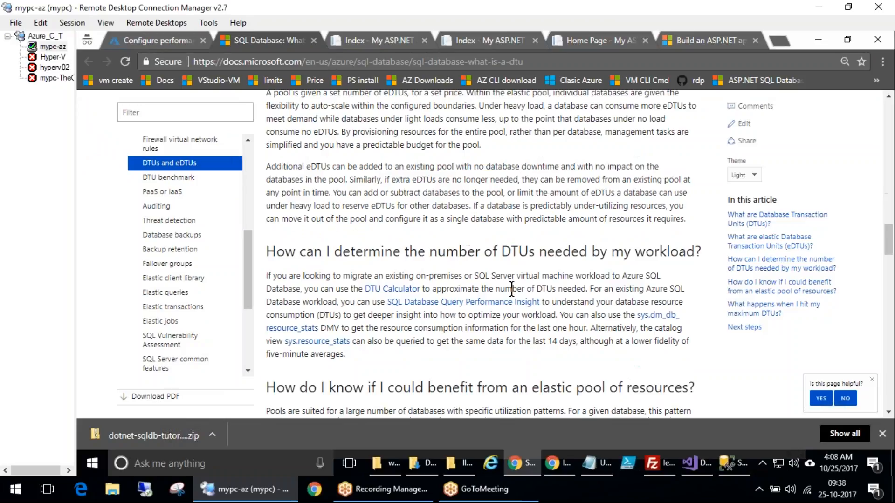
scroll(515, 283, "down", 7)
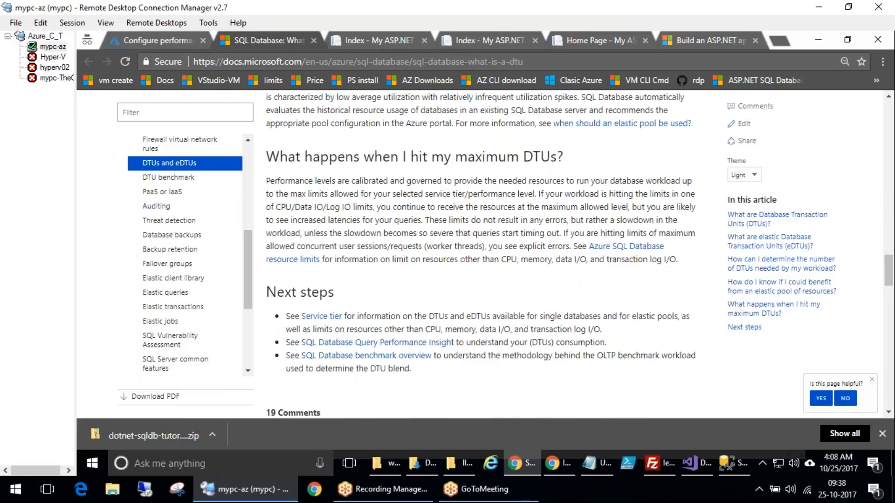
scroll(535, 242, "down", 1)
scroll(535, 242, "up", 12)
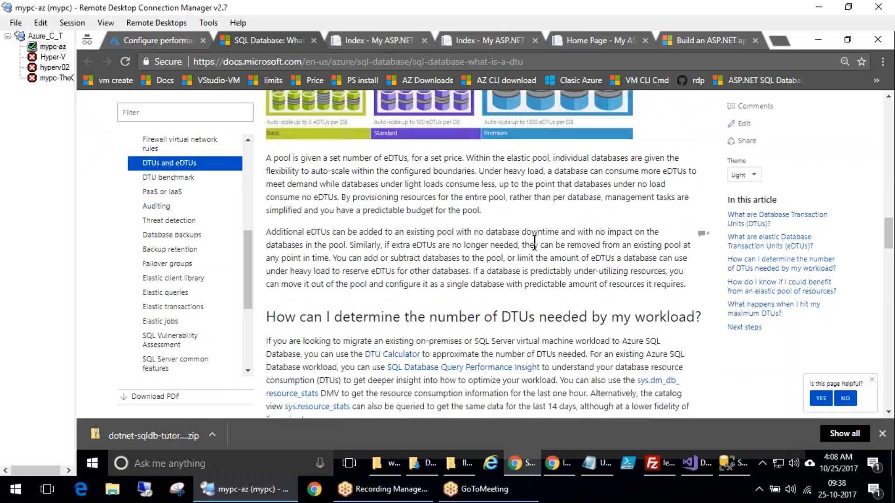
Open the DTU Calculator and review the performance counters it requires
left_click(402, 355)
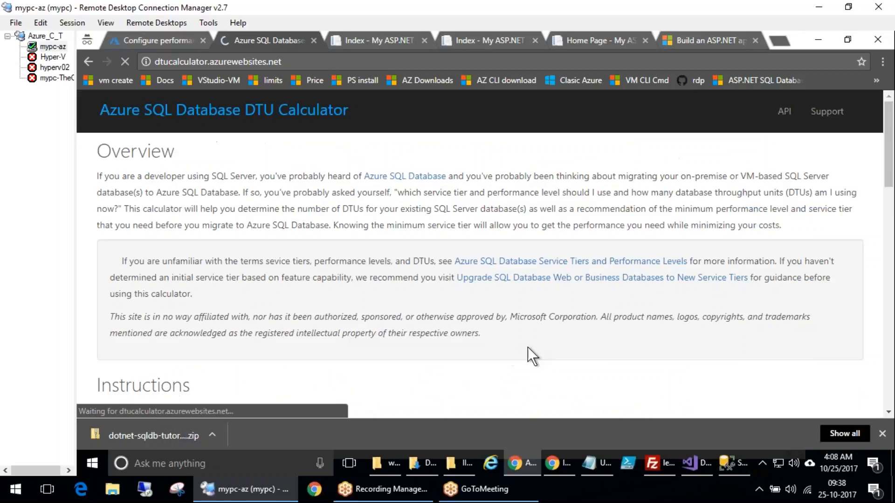
scroll(528, 348, "down", 6)
scroll(462, 305, "down", 5)
left_click_drag(155, 162, 123, 163)
left_click(258, 147)
left_click_drag(123, 179, 232, 179)
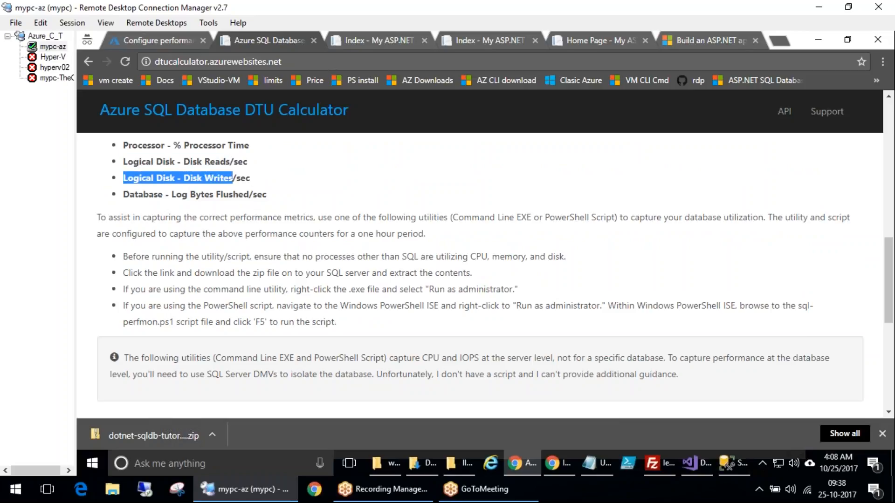
left_click_drag(213, 146, 122, 142)
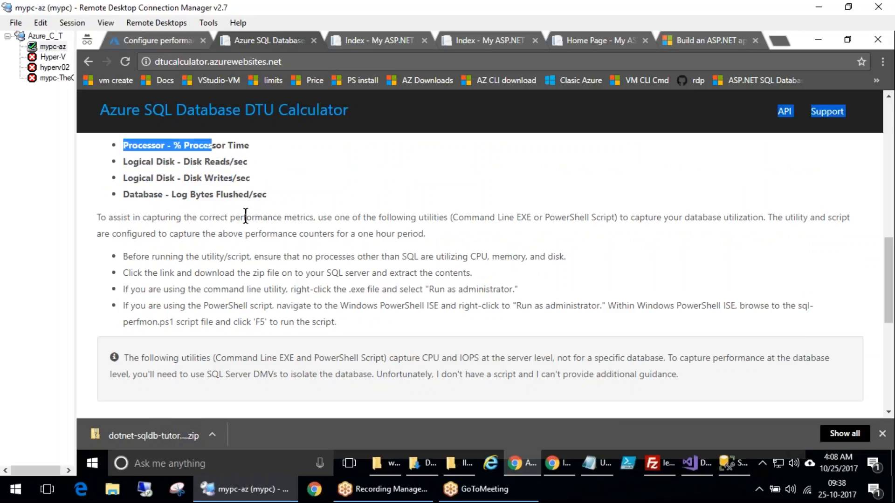
scroll(246, 320, "down", 6)
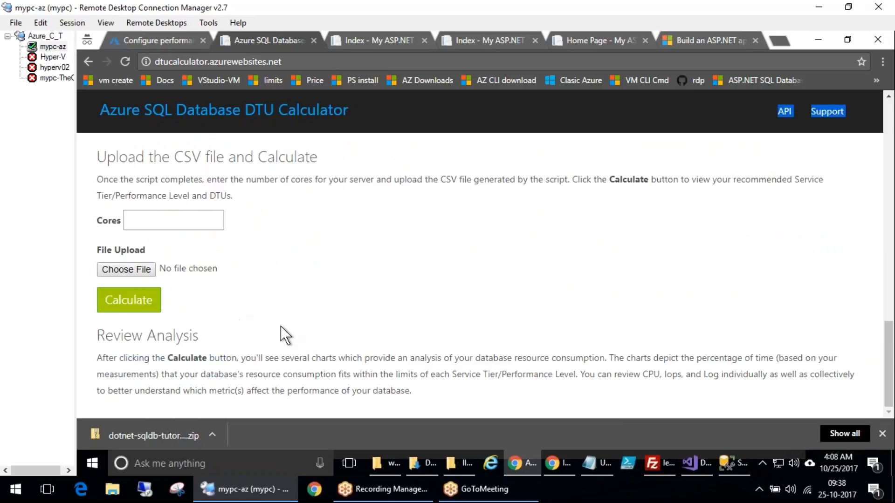
Try to calculate DTUs with 5 cores without uploading a CSV file
left_click(158, 217)
type("5")
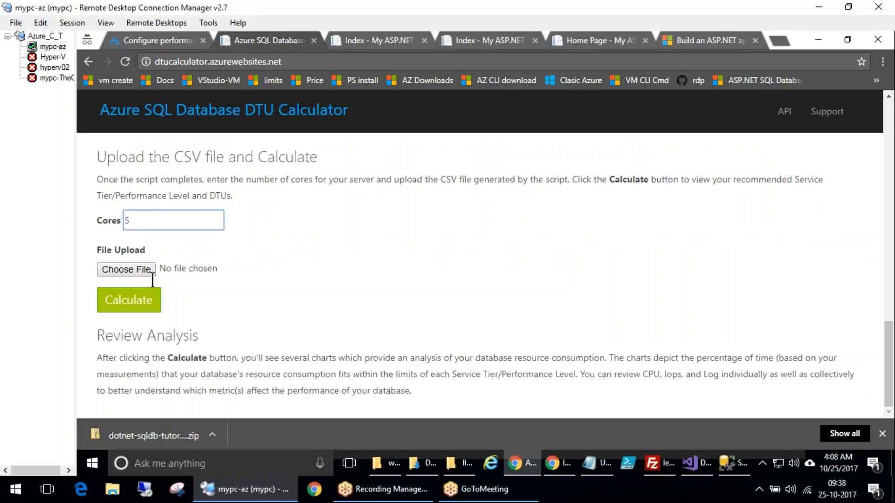
left_click(148, 302)
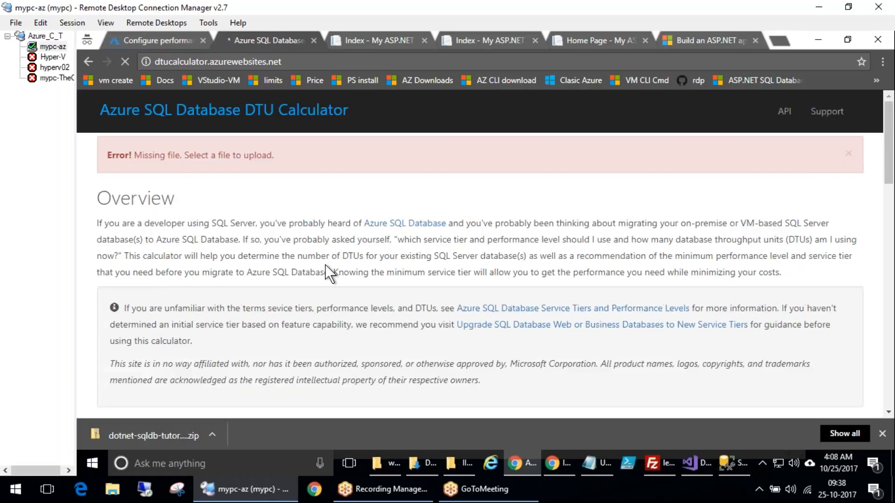
Download the DTU Calculator Command Line Utility and open the sql-perfmon-cl.zip file
scroll(324, 261, "down", 9)
scroll(325, 268, "down", 10)
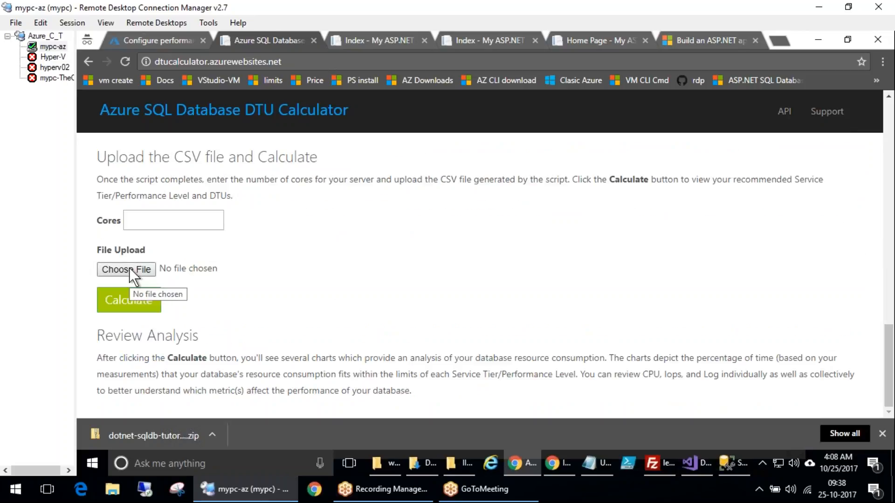
scroll(337, 284, "up", 3)
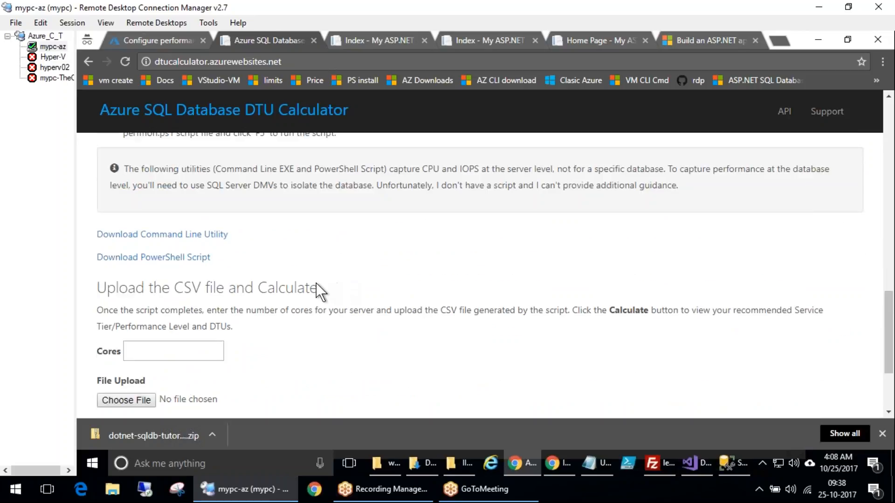
left_click(193, 241)
left_click(123, 435)
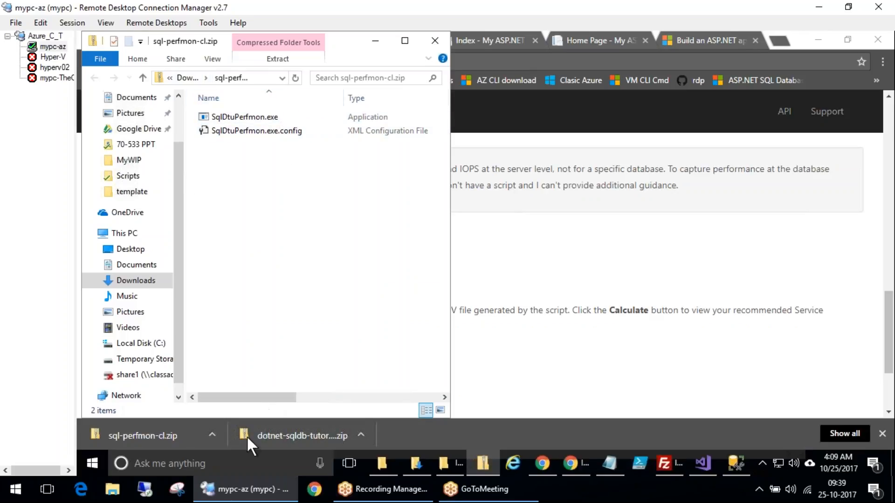
Try to run SqlDtuPerfmon.exe from the zip, cancel the extraction and close the folder
double_click(233, 115)
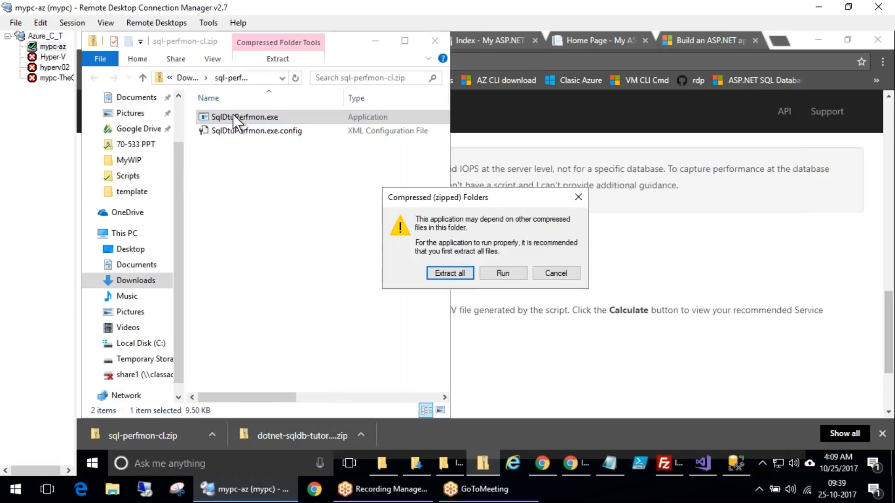
left_click(459, 275)
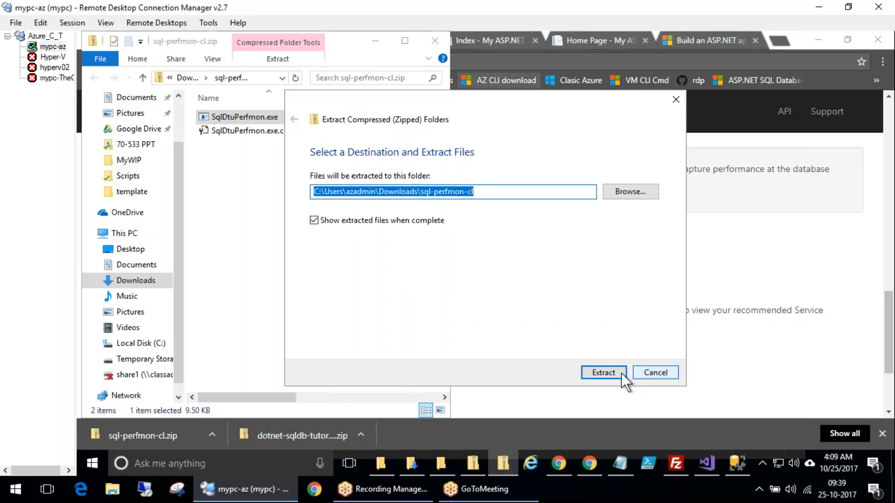
left_click(655, 373)
left_click(435, 41)
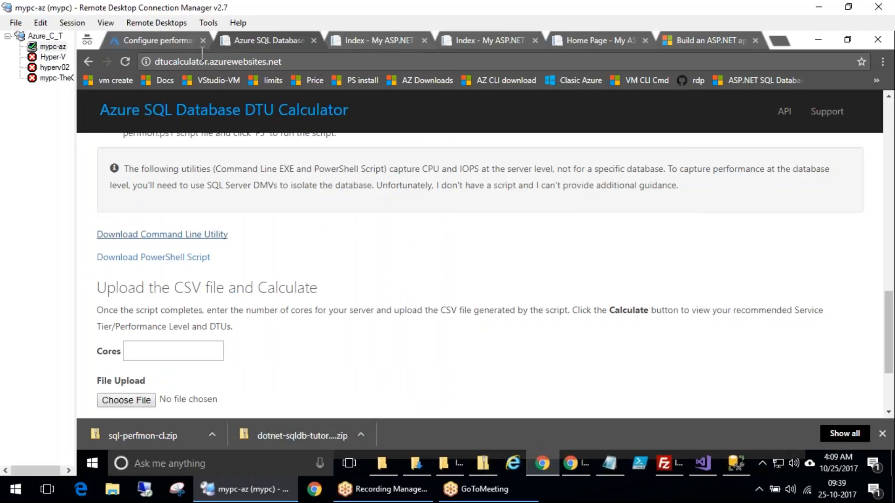
Return to the Configure performance blade to review the Standard tier's DTU and storage sliders
left_click(161, 39)
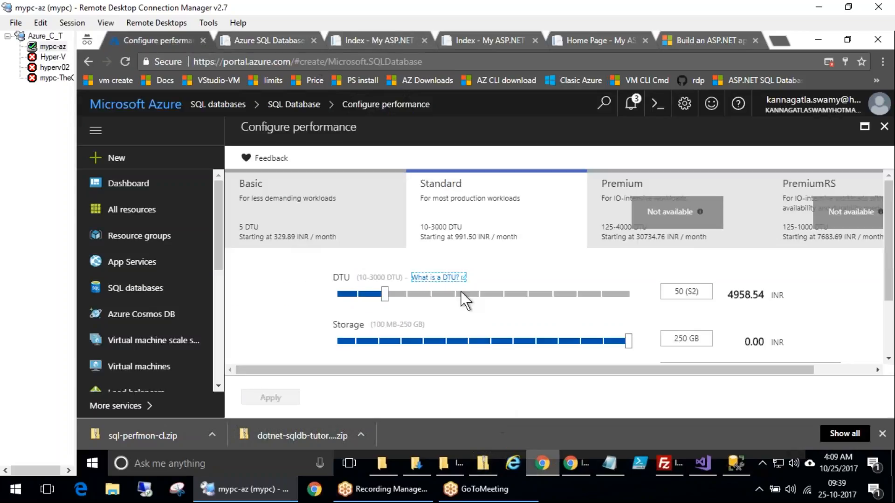
left_click(817, 70)
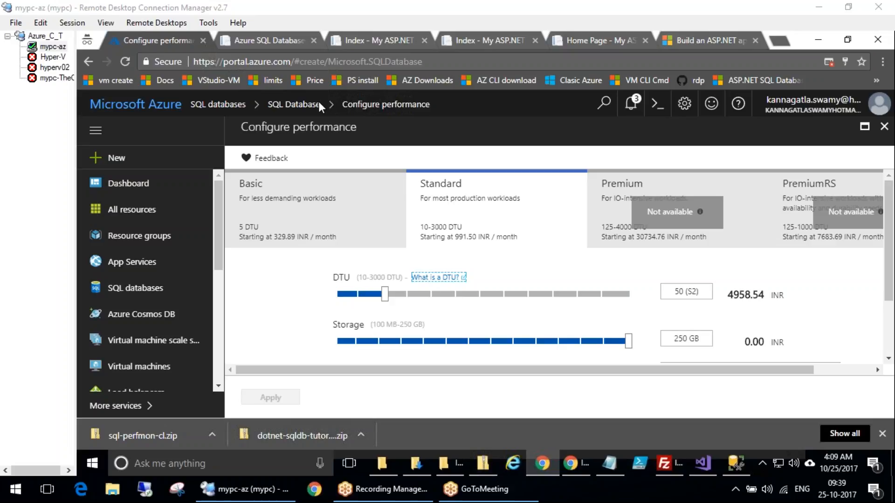
mouse_move(354, 254)
left_mouse_down()
mouse_move(732, 390)
mouse_move(356, 252)
left_mouse_up()
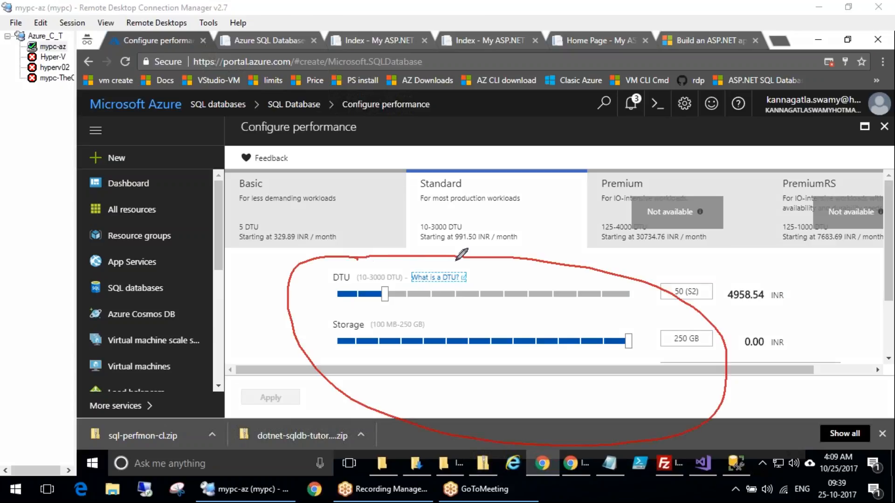
left_click_drag(466, 258, 556, 227)
key("Escape")
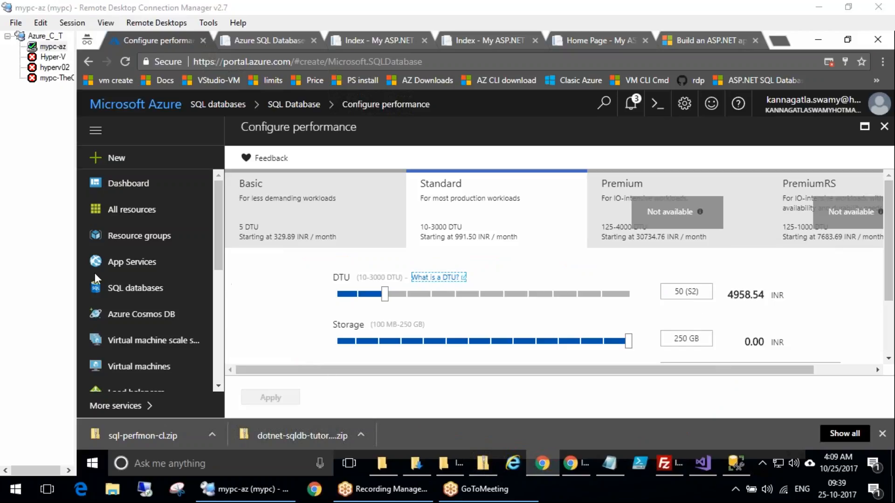
Try Standard-tier DTU levels from 10 up to the 3000 DTU (S12) maximum
left_click(357, 292)
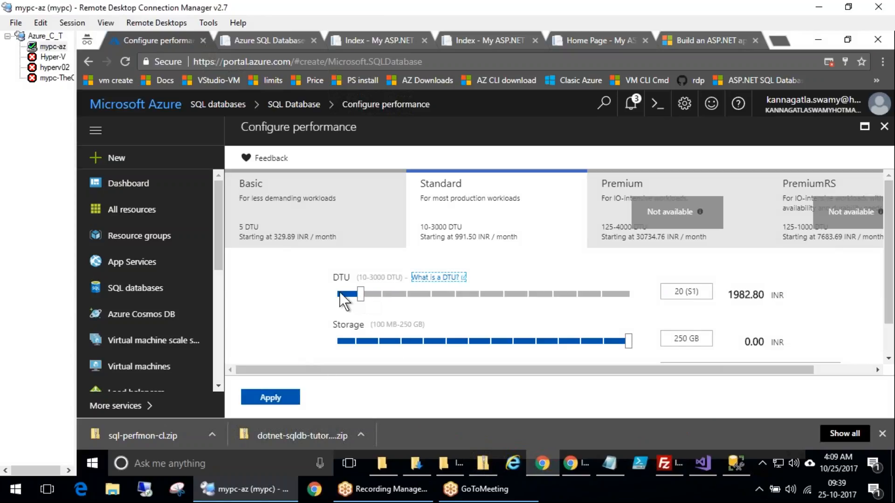
left_click(340, 294)
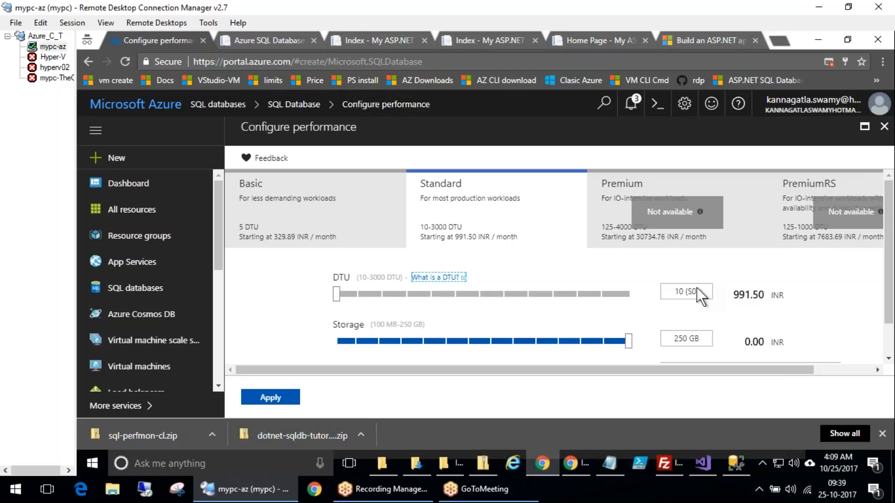
left_click(360, 294)
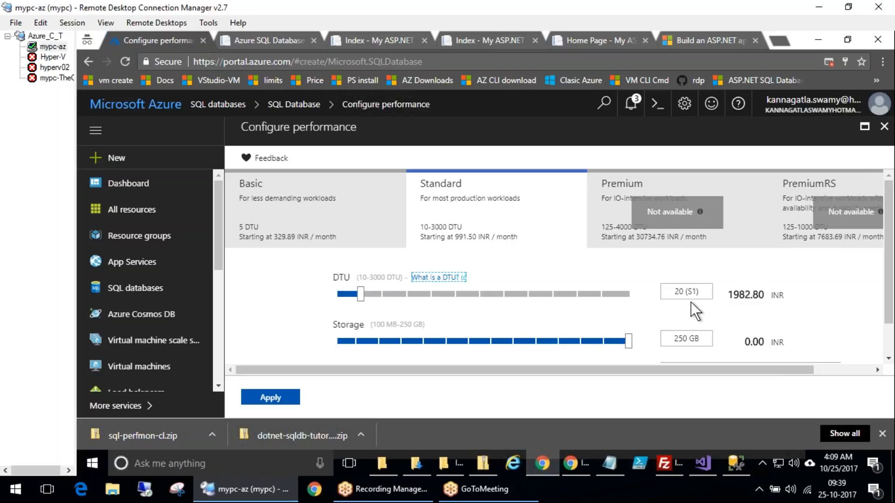
left_click_drag(388, 293, 664, 299)
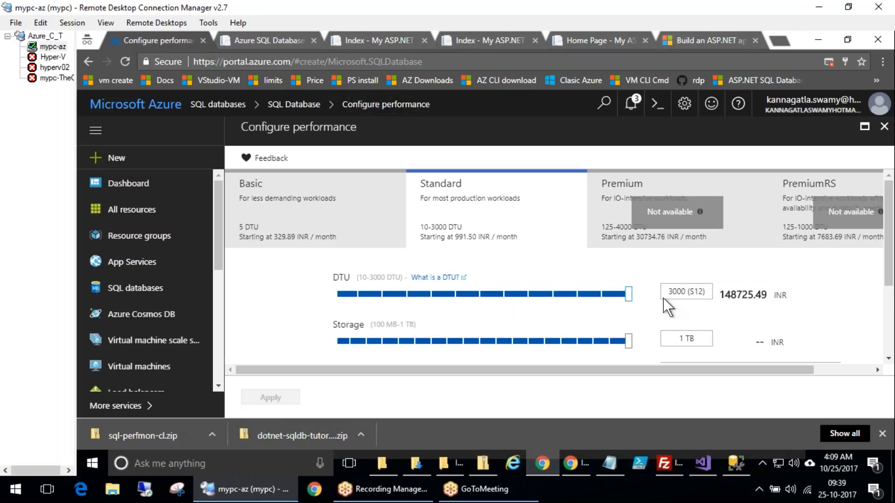
left_click_drag(731, 295, 740, 295)
mouse_move(700, 323)
left_mouse_down()
mouse_move(651, 325)
mouse_move(719, 335)
mouse_move(699, 322)
left_mouse_up()
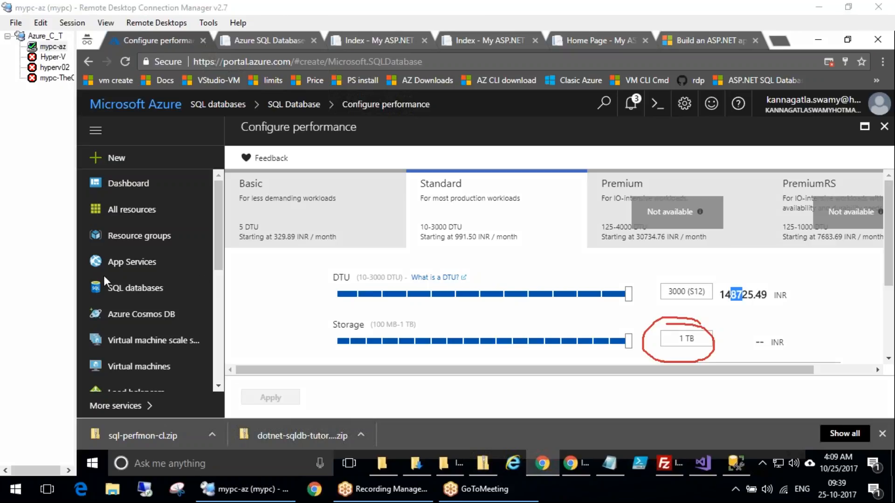
key("Escape")
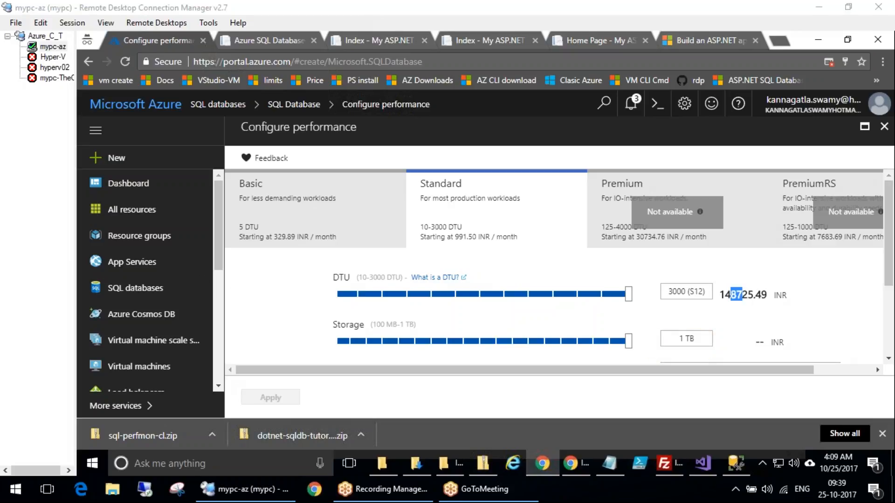
Set the storage to 500 MB while trying DTU levels between 10 and 50
left_click(383, 340)
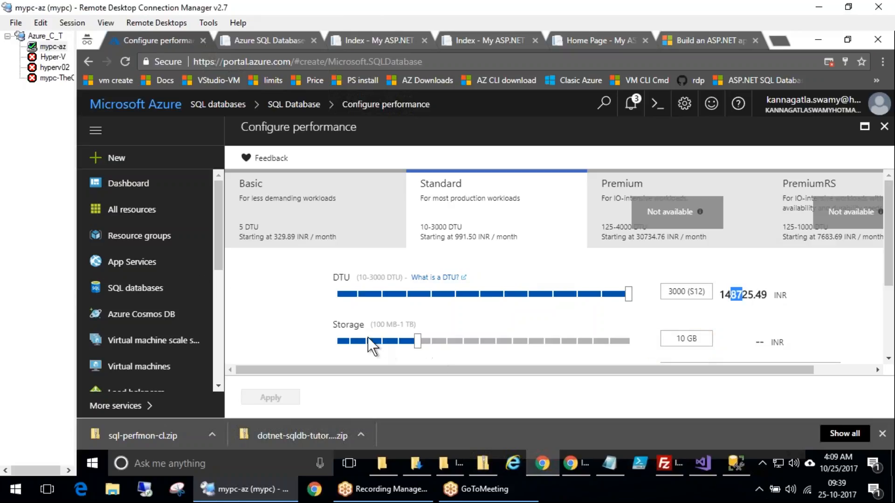
left_click(341, 340)
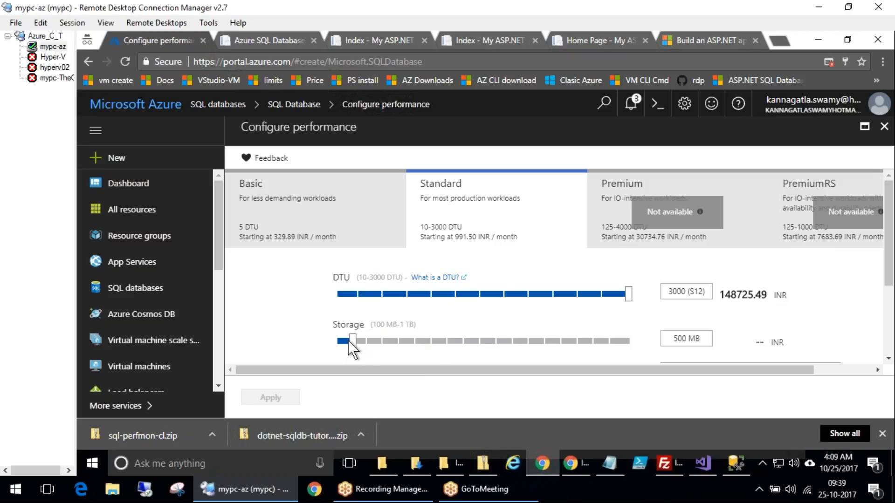
left_click(357, 293)
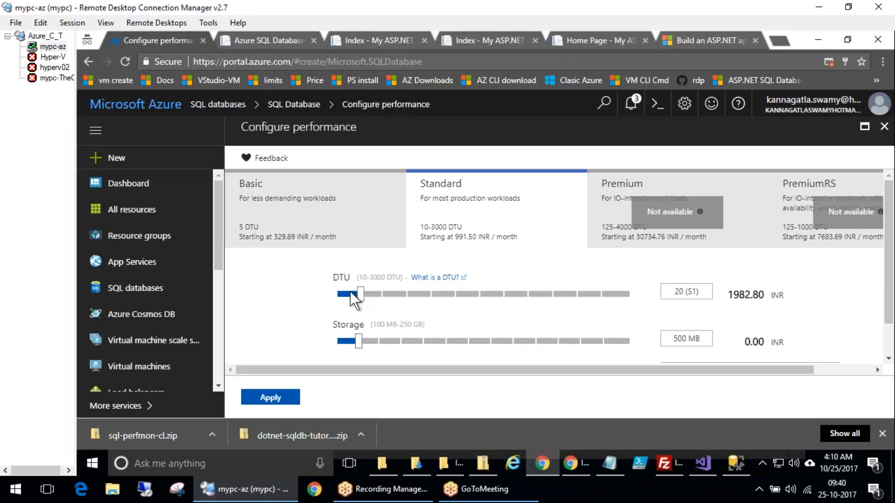
left_click(390, 295)
left_click(352, 293)
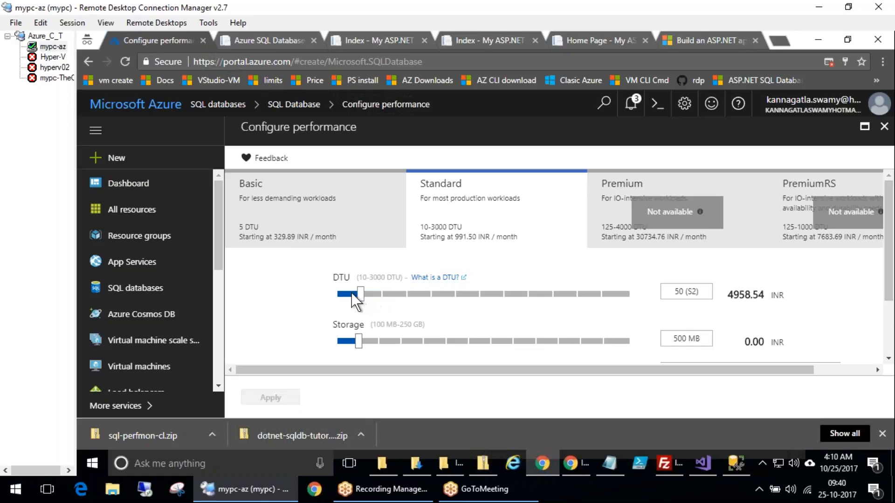
left_click(344, 294)
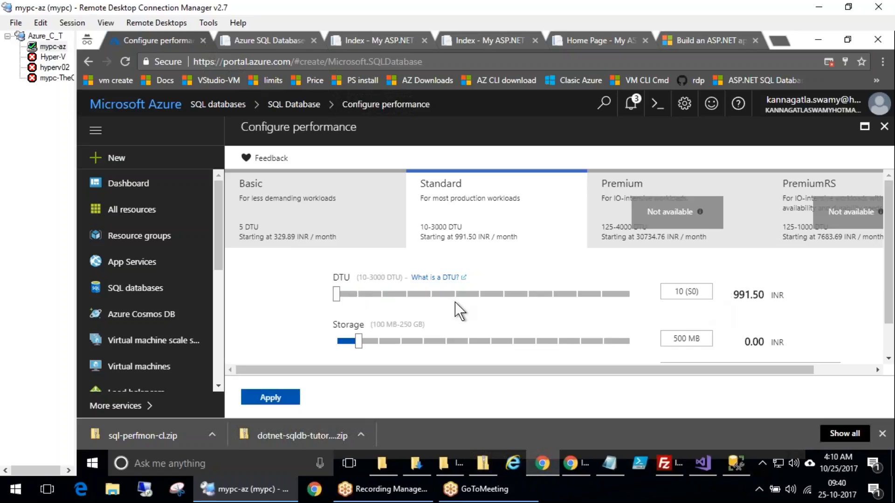
Open the notifications panel and dismiss all notifications
left_click(631, 103)
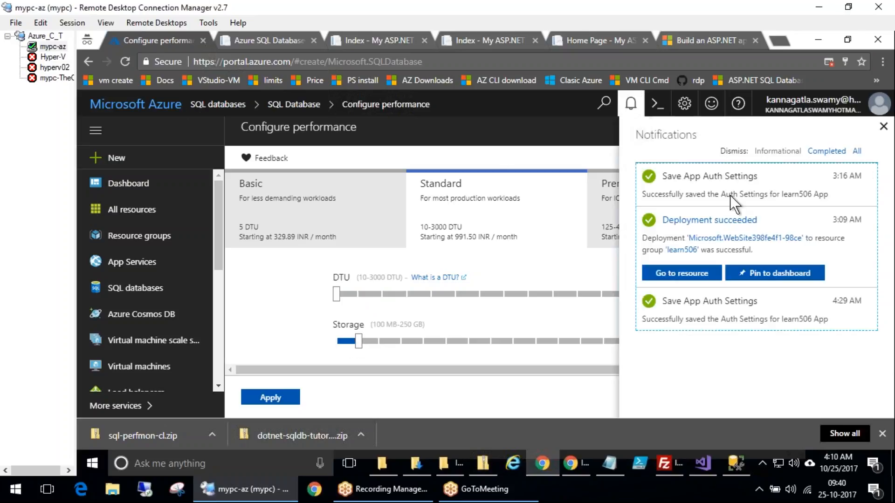
left_click(856, 152)
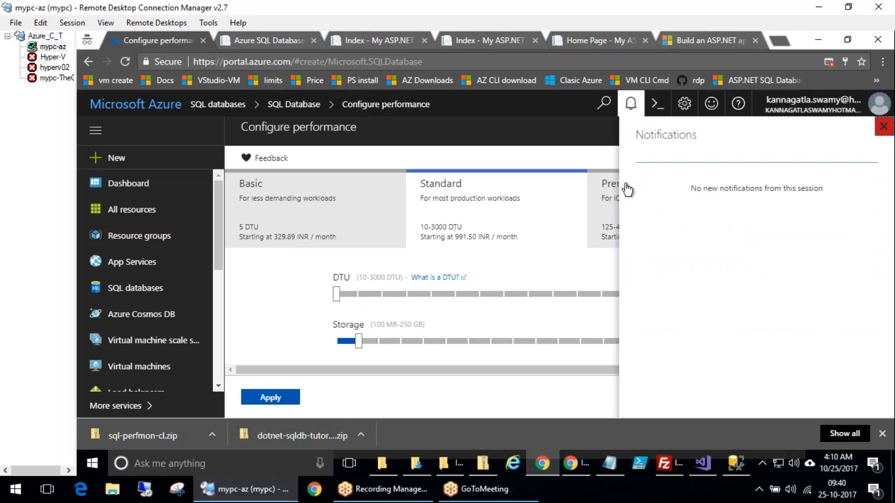
left_click(561, 188)
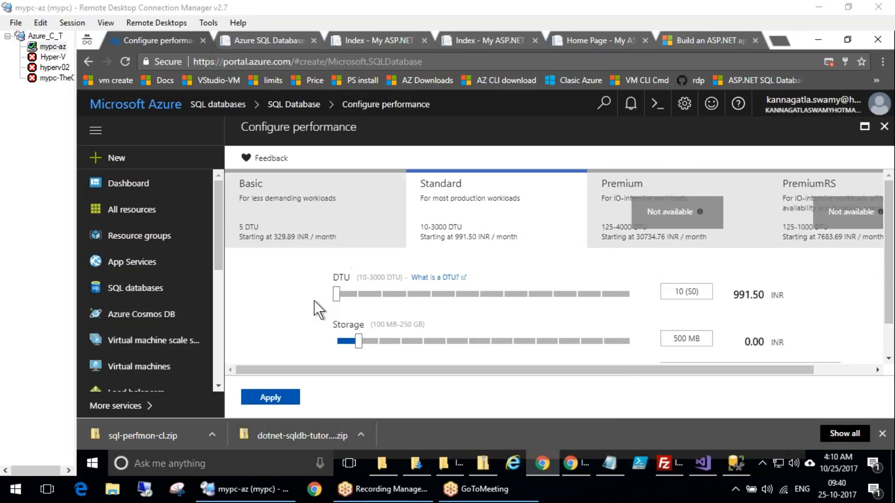
Set the DTU level to 20 (S1) and apply the performance configuration
left_click(364, 294)
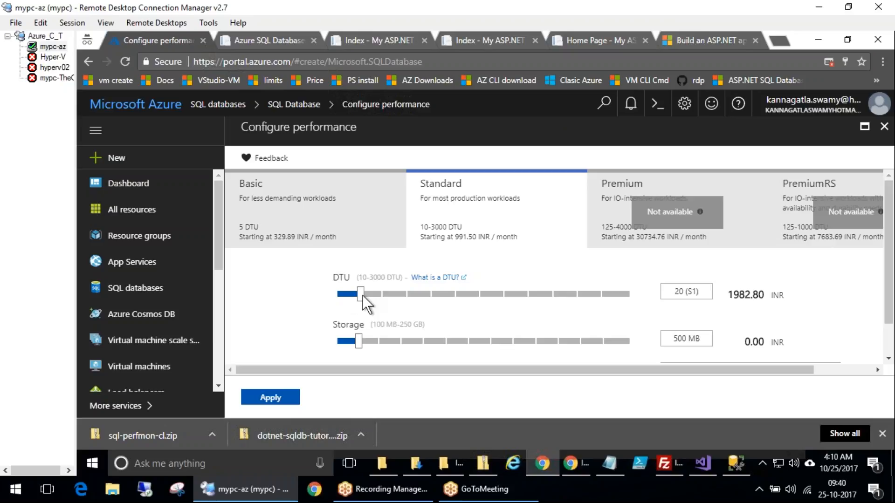
scroll(331, 376, "down", 1)
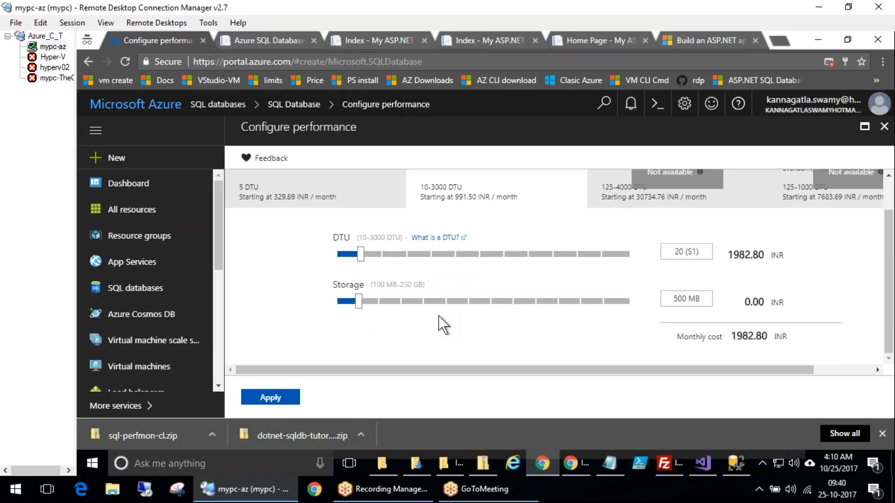
left_click(280, 398)
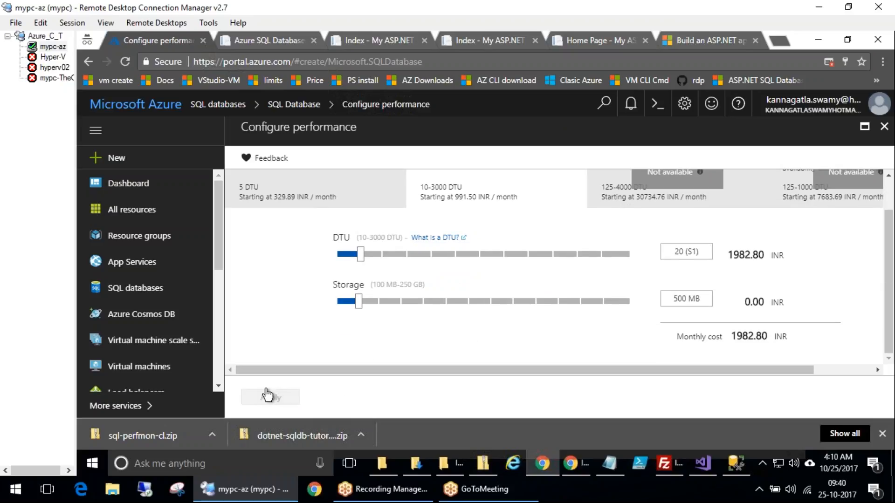
Create the database with the Standard S1: 20 DTU, 500 MB pricing tier
key("ctrl+2")
mouse_move(540, 251)
left_mouse_down()
mouse_move(457, 285)
mouse_move(598, 256)
mouse_move(538, 252)
left_mouse_up()
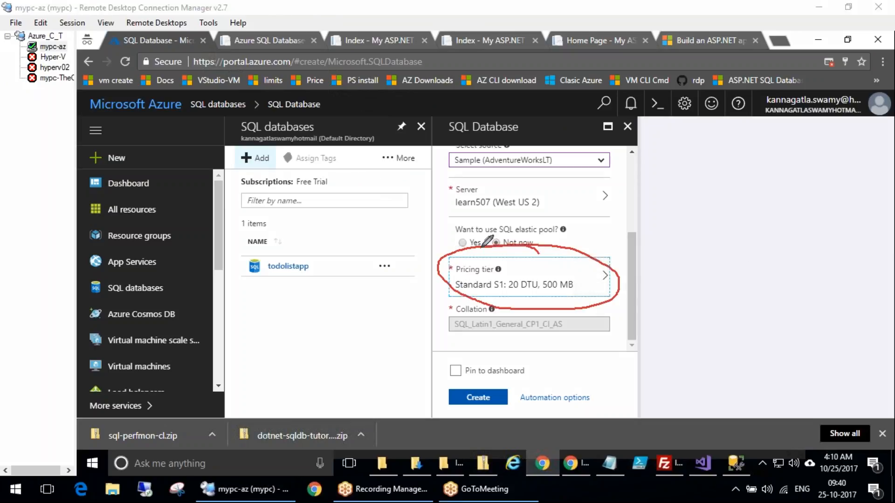
mouse_move(503, 286)
left_mouse_down()
mouse_move(539, 272)
mouse_move(547, 293)
mouse_move(563, 270)
left_mouse_up()
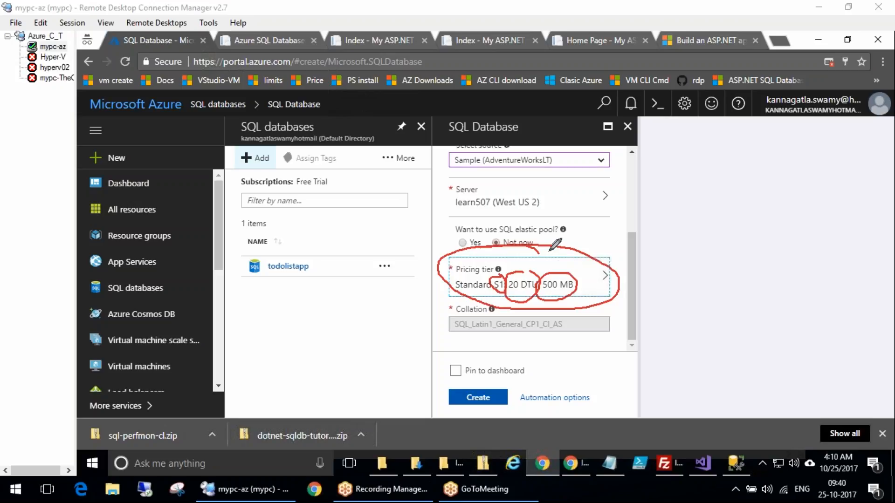
left_click_drag(622, 213, 578, 276)
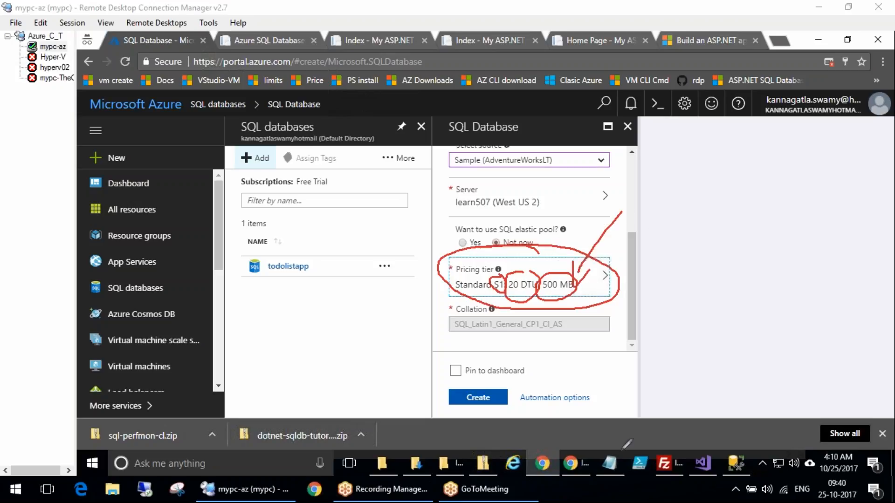
mouse_move(453, 390)
left_mouse_down()
mouse_move(506, 427)
mouse_move(469, 358)
left_mouse_up()
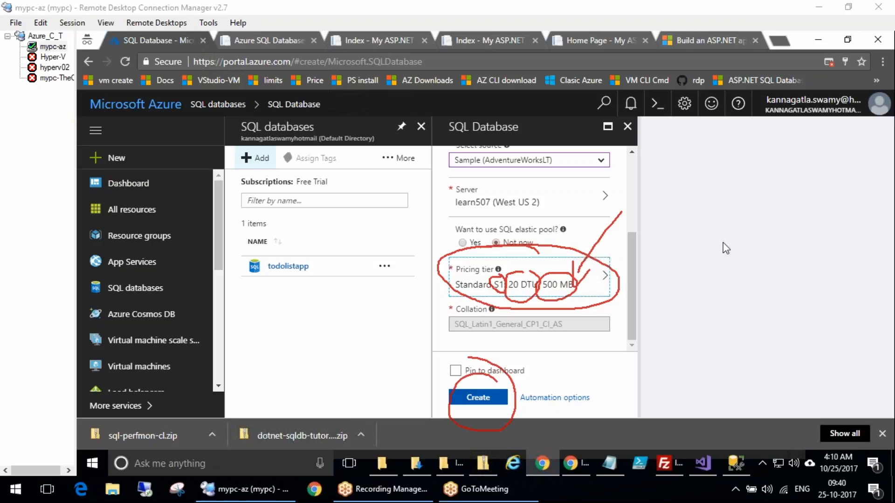
left_click(479, 397)
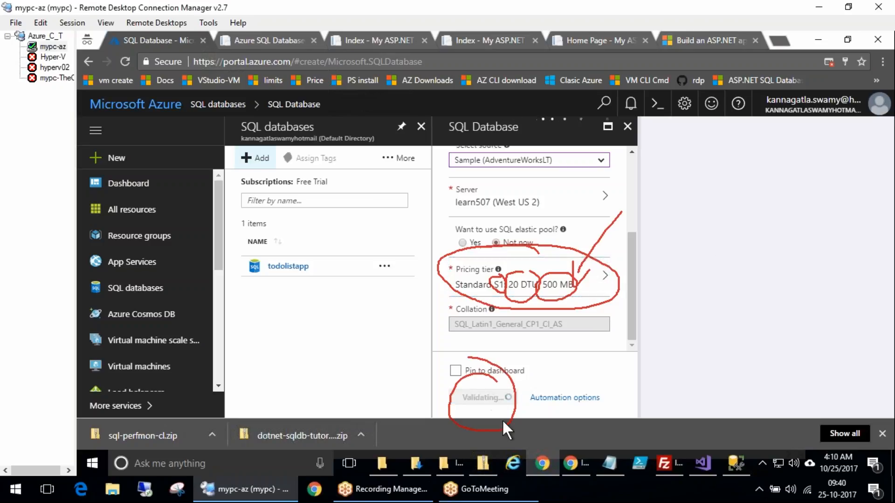
Refresh the SQL databases list and check the deployment progress in notifications
mouse_move(345, 300)
left_mouse_down()
mouse_move(254, 319)
mouse_move(333, 282)
left_mouse_up()
left_click(839, 248)
left_click(426, 158)
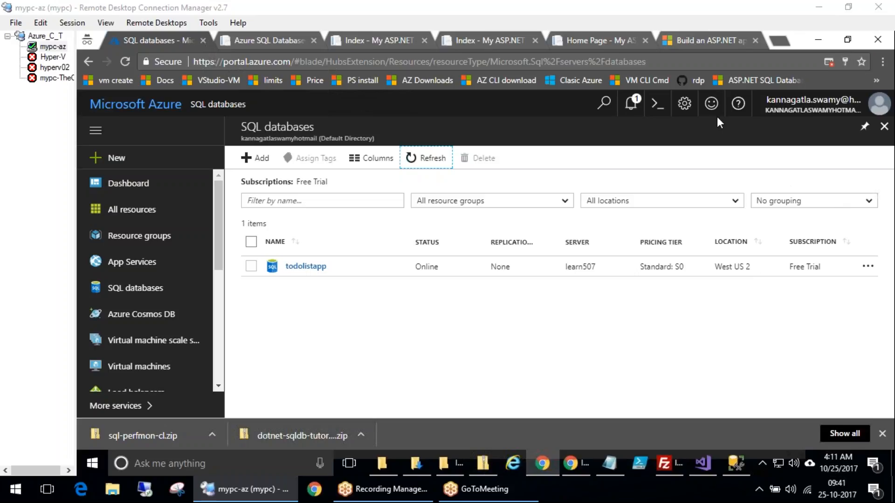
left_click(634, 102)
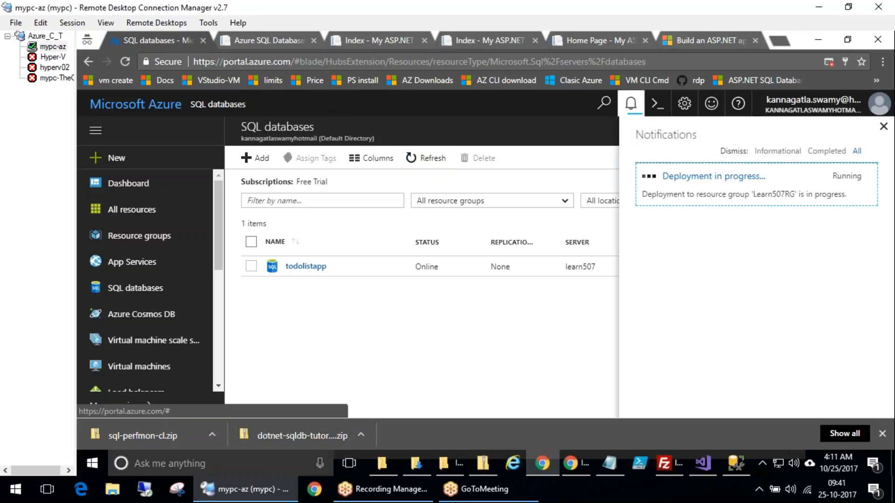
left_click(633, 102)
left_click(630, 103)
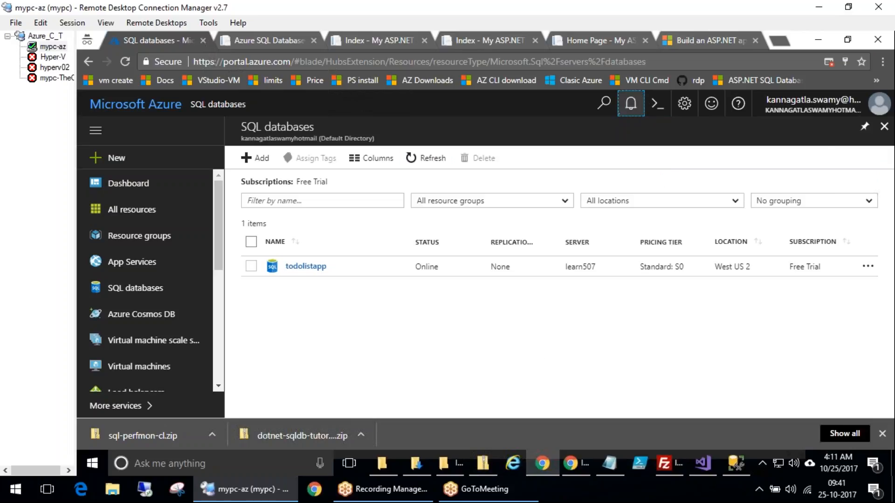
left_click(422, 160)
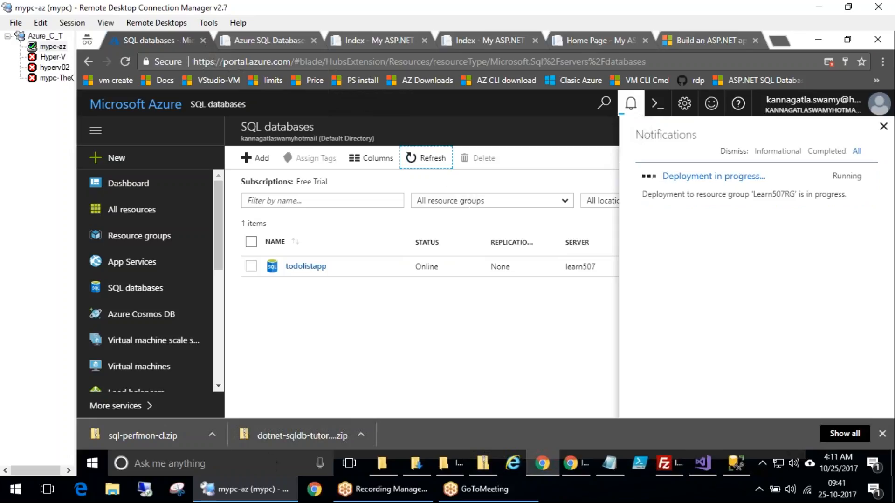
Show the desktop to switch to the Keys.pptx presentation
left_click(95, 464)
right_click(99, 455)
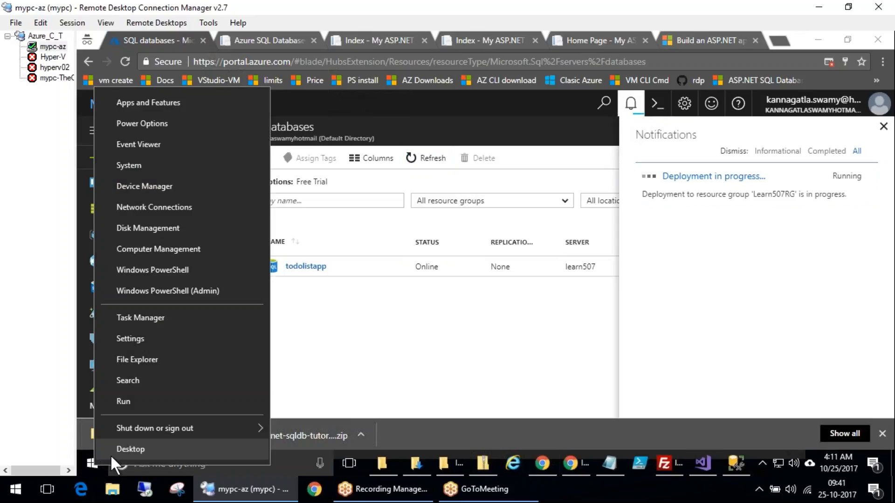
left_click(110, 453)
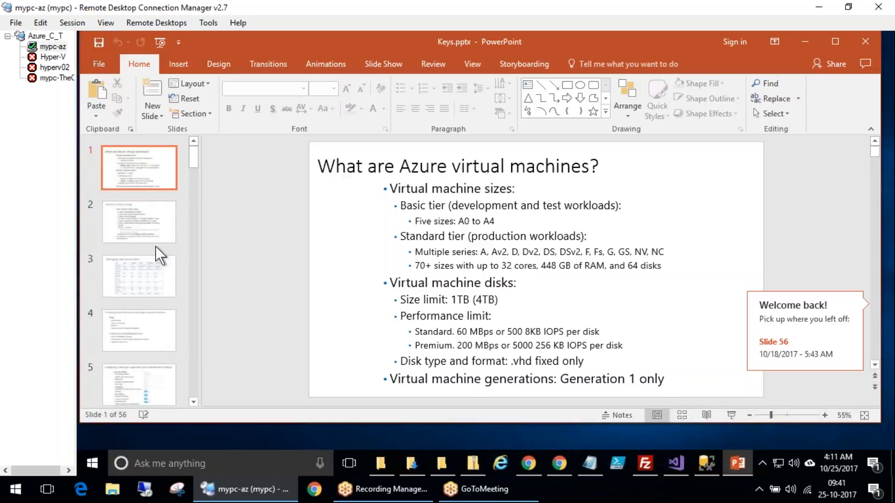
Browse the slides on App Service plans and Azure SQL Database deployment tiers
left_click(154, 231)
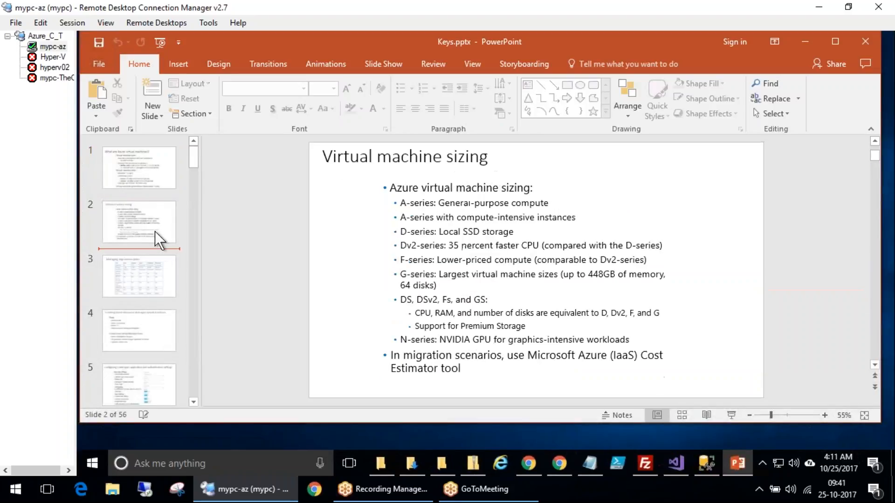
left_click(147, 279)
left_click(133, 318)
left_click(133, 282)
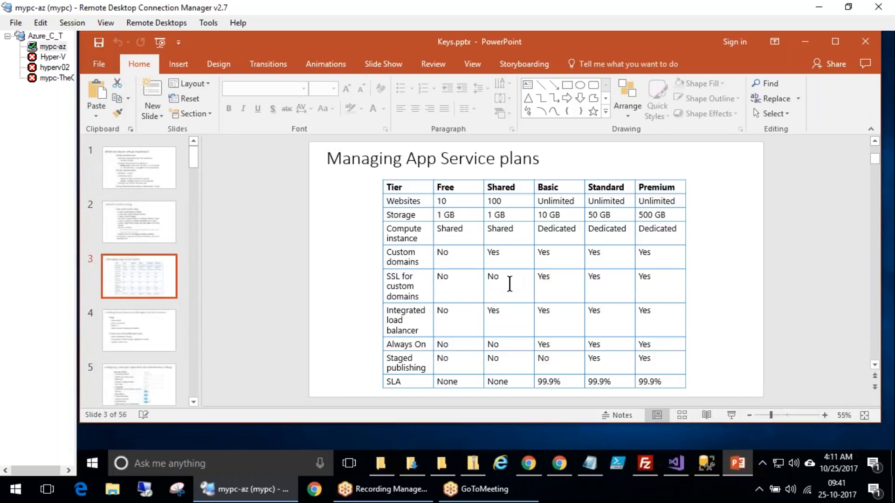
left_click(523, 159)
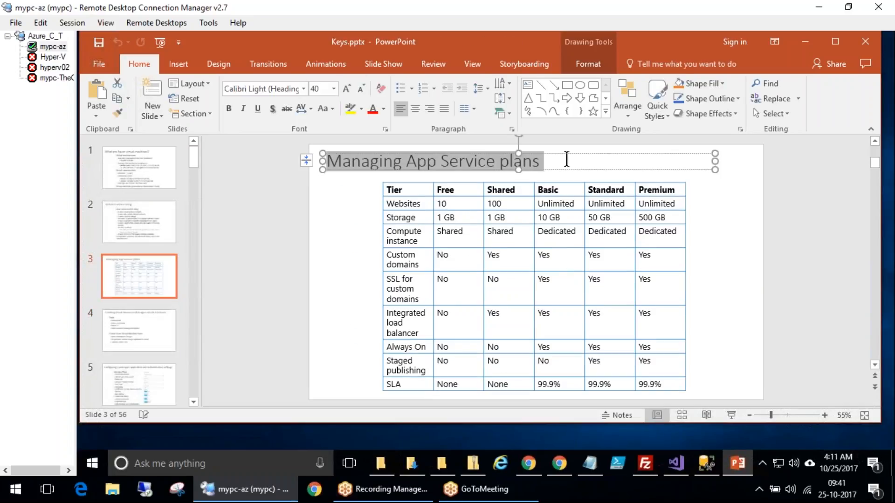
left_click(133, 382)
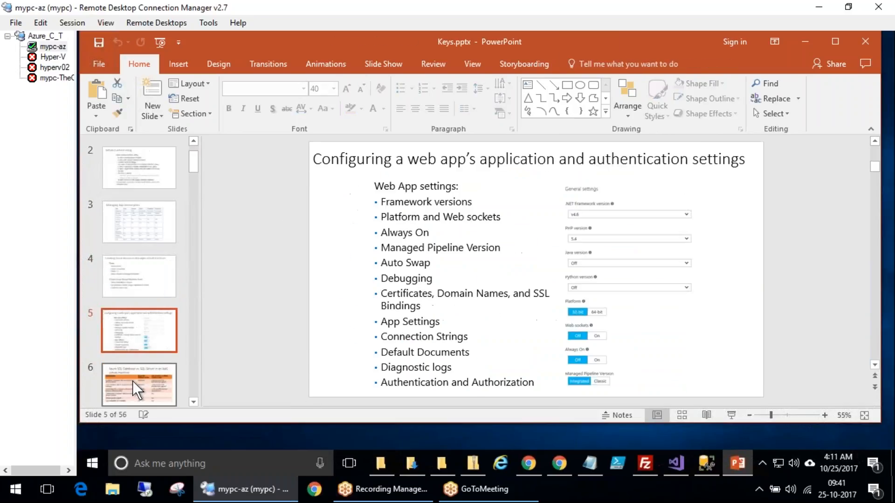
left_click(133, 369)
key("Down")
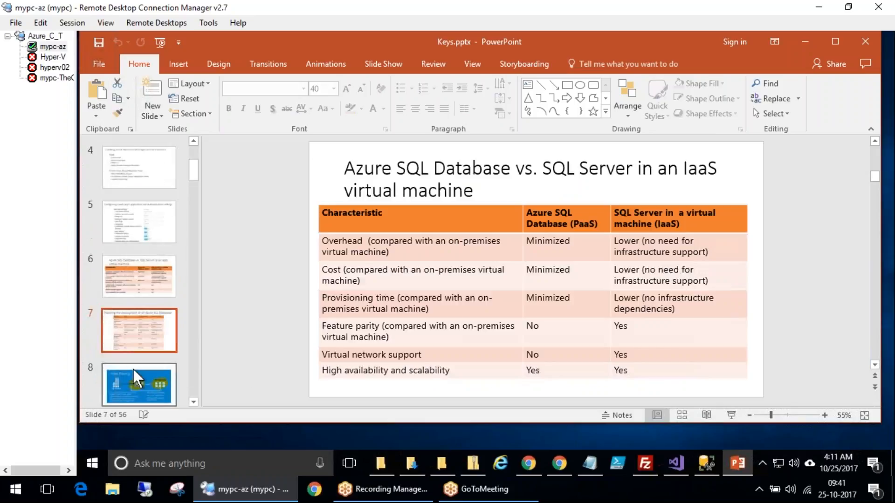
key("Up")
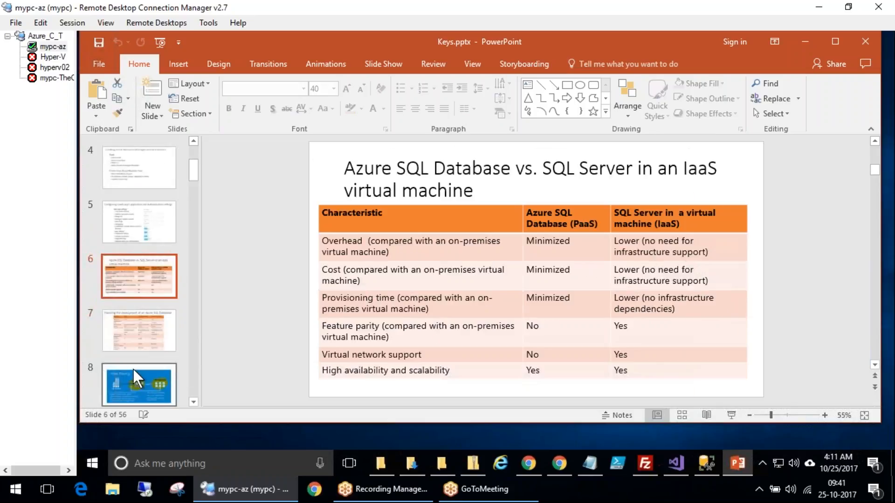
key("Down")
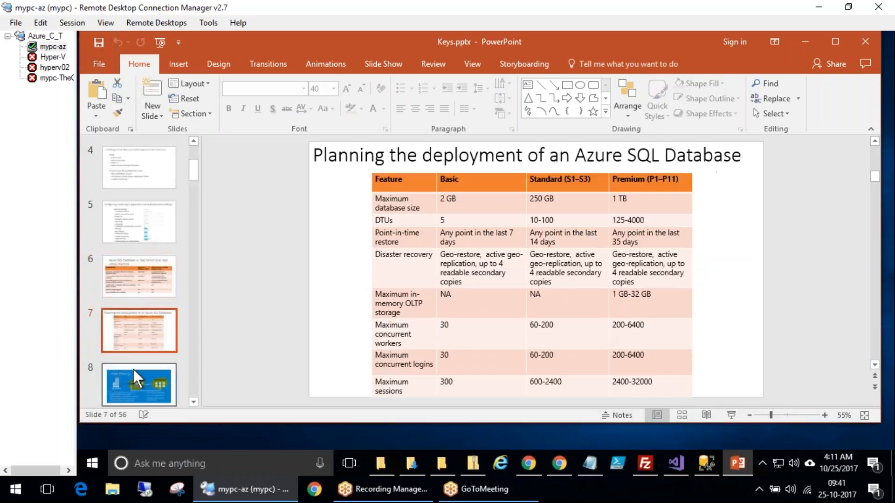
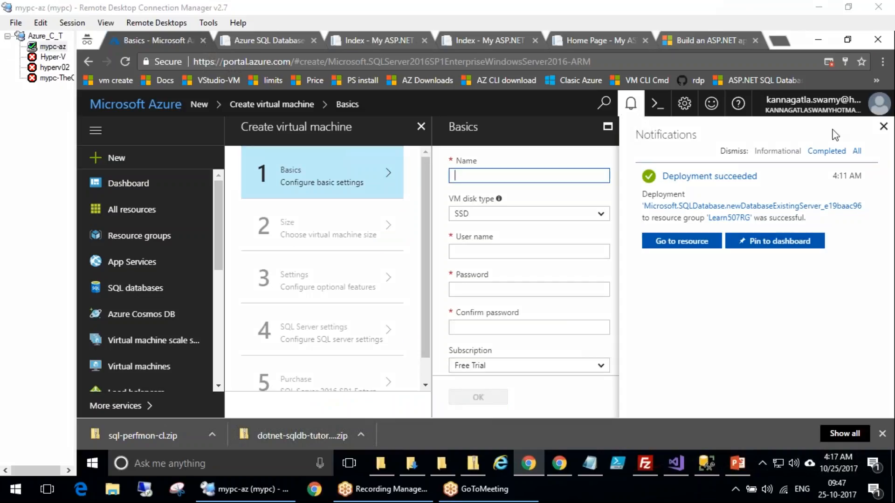
mouse_move(299, 162)
left_mouse_down()
mouse_move(267, 216)
mouse_move(306, 175)
mouse_move(338, 200)
left_mouse_up()
left_click_drag(340, 161, 369, 169)
left_click_drag(293, 253, 322, 232)
mouse_move(325, 232)
left_mouse_down()
mouse_move(341, 266)
mouse_move(365, 247)
left_mouse_up()
left_click_drag(343, 215, 351, 214)
left_click_drag(334, 109, 343, 113)
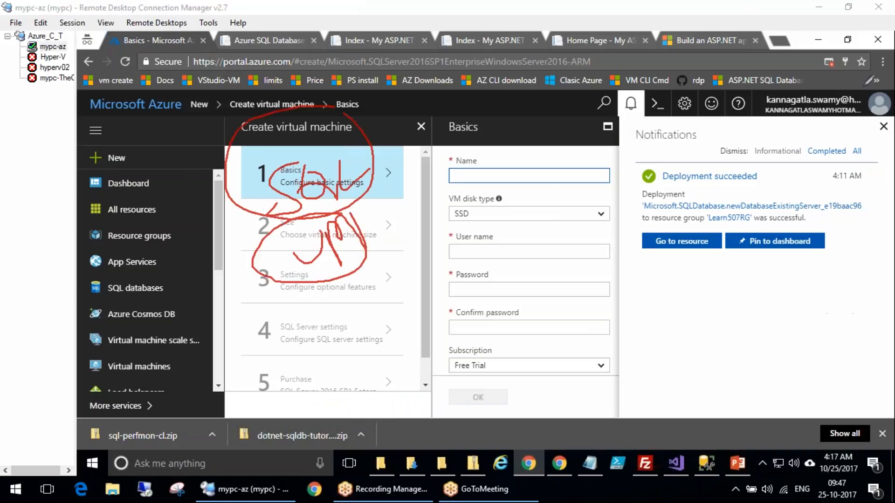
left_click(197, 262)
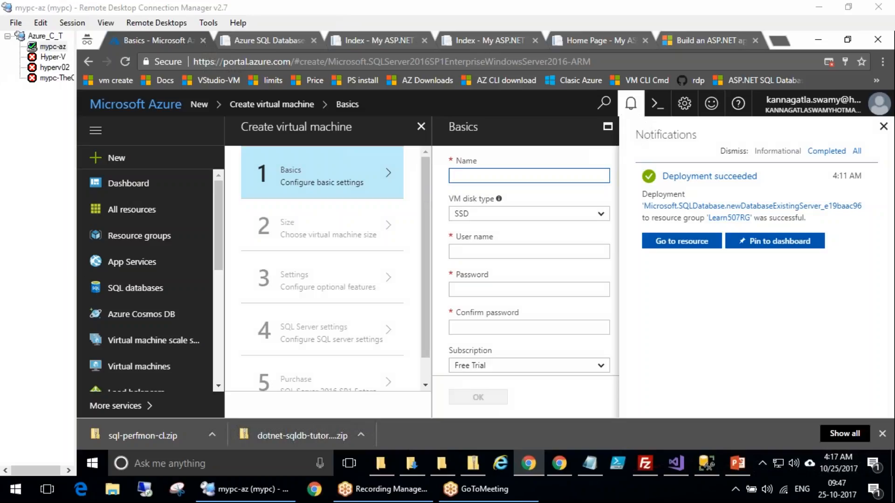
Close the notifications pane and scroll through the Create virtual machine configuration steps
left_click(884, 127)
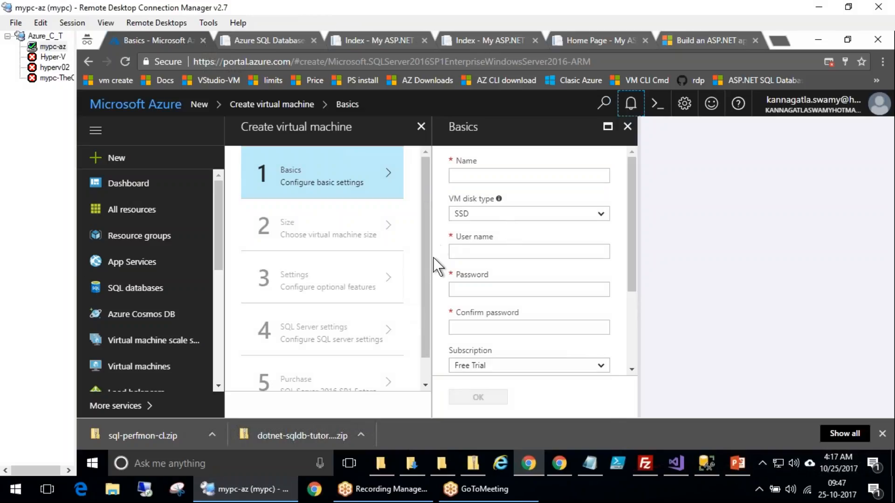
left_click_drag(429, 303, 427, 345)
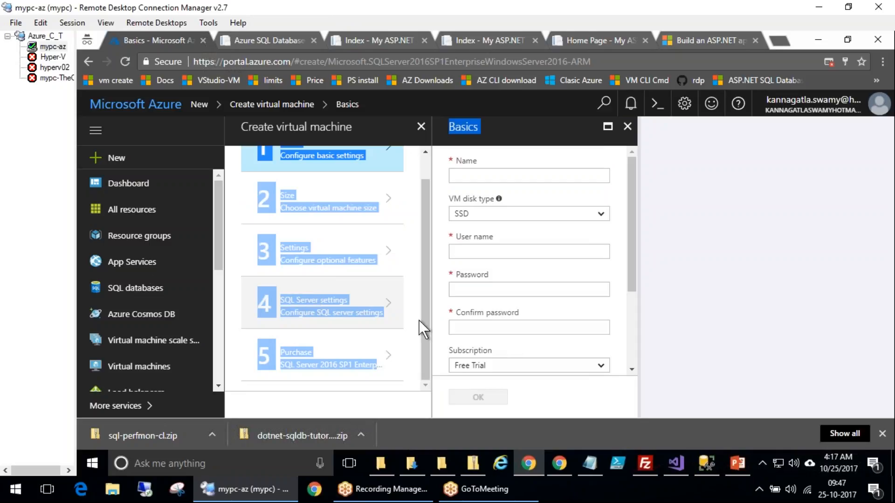
left_click(303, 306)
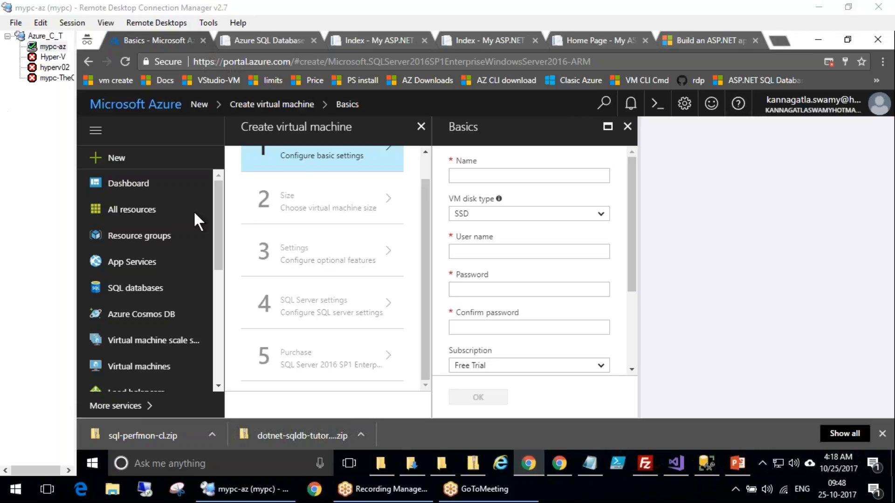
Open the SQL databases list and open the seconddb database's overview
left_click(129, 292)
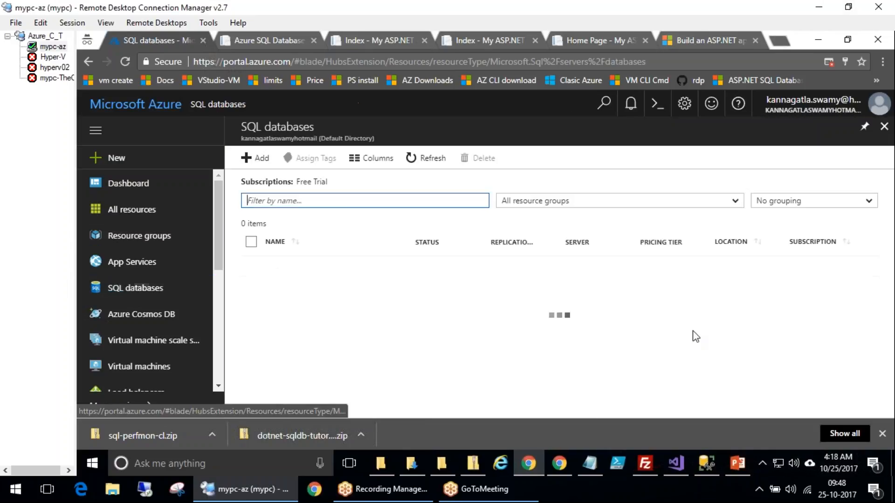
left_click_drag(339, 254, 508, 212)
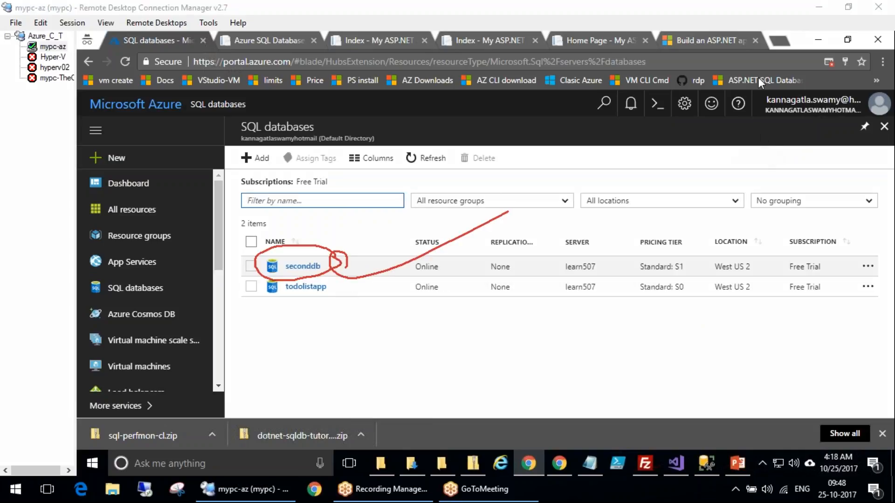
key("Escape")
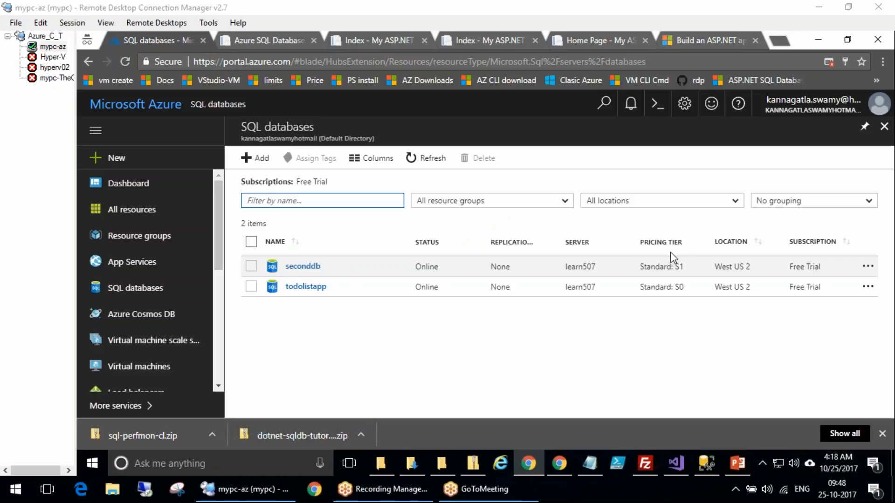
left_click(313, 266)
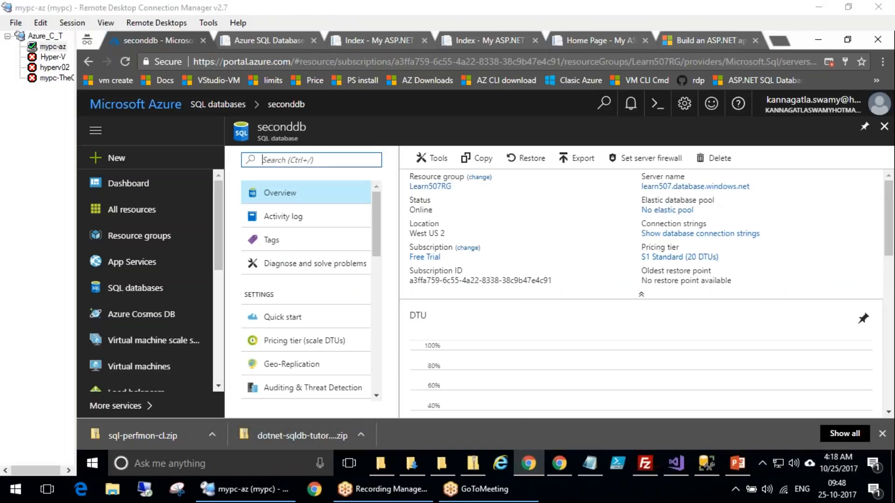
Switch to SQL Server Management Studio and refresh the learn507 Azure server's Databases in Object Explorer
left_click(719, 463)
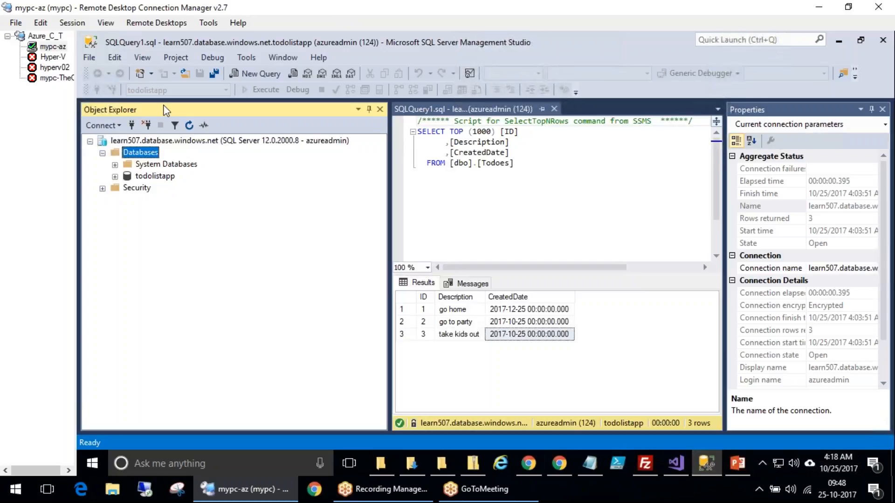
right_click(148, 141)
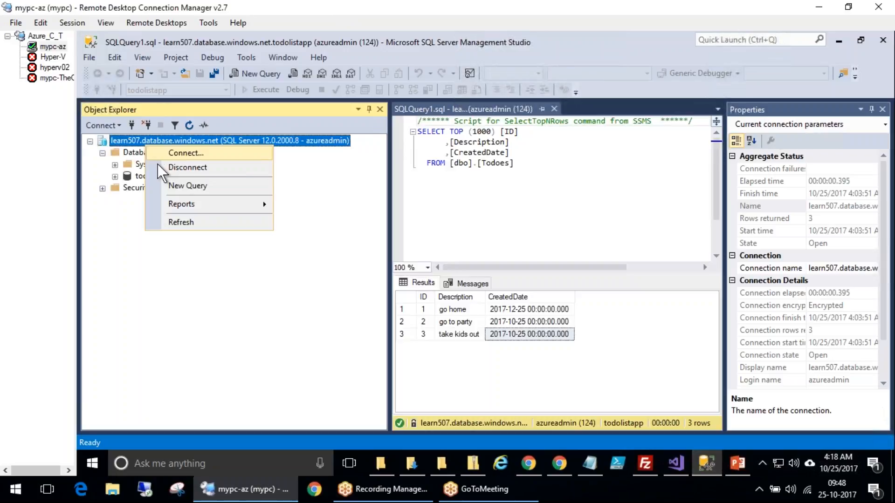
left_click(187, 222)
left_click(103, 152)
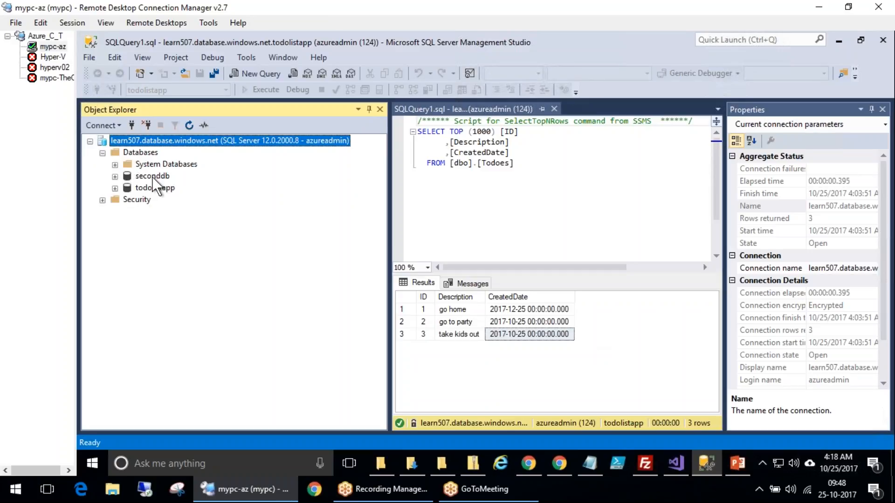
Expand the seconddb database and its Tables folder in Object Explorer
left_click(128, 177)
left_click(114, 177)
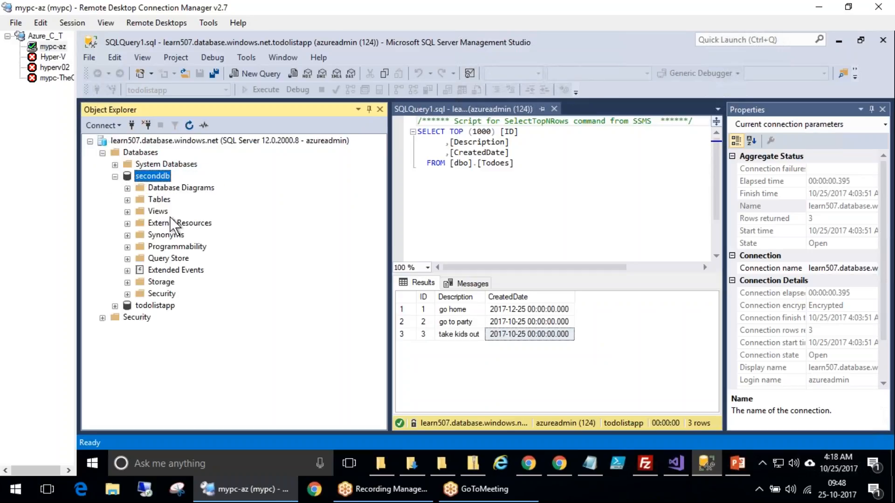
left_click(163, 190)
left_click(127, 200)
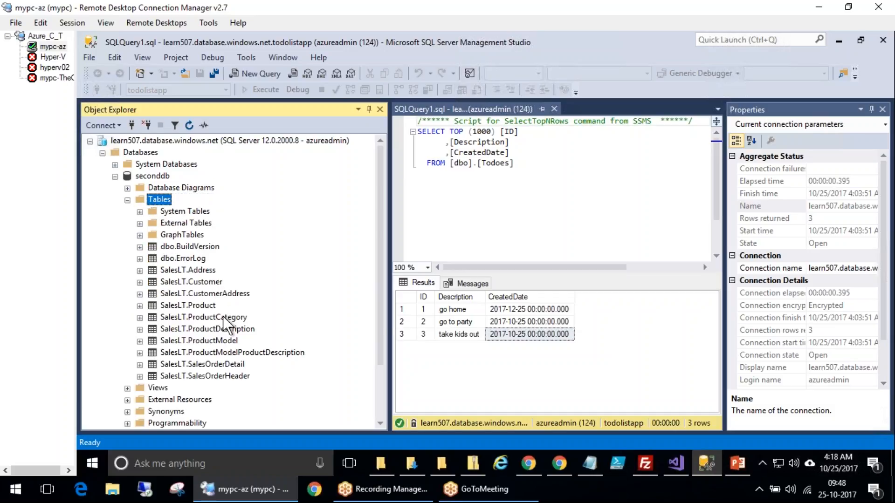
Select the top 1000 rows of the SalesLT.Customer table
left_click(197, 283)
right_click(196, 283)
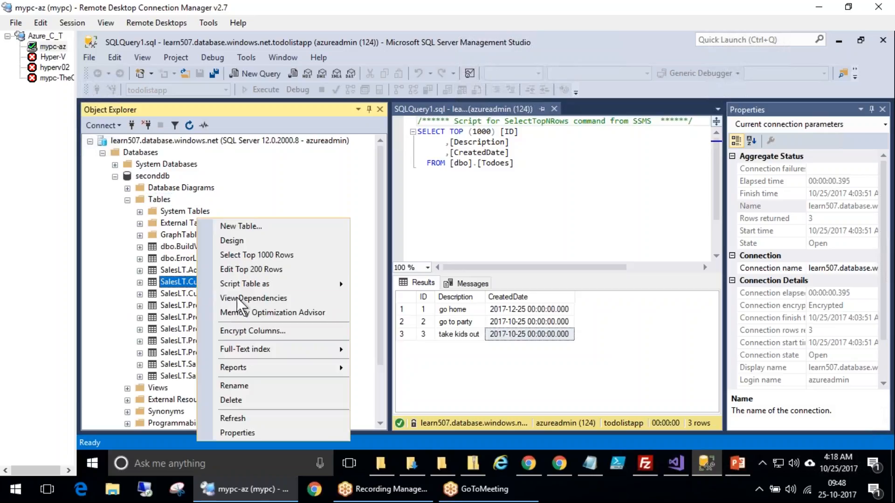
left_click(262, 256)
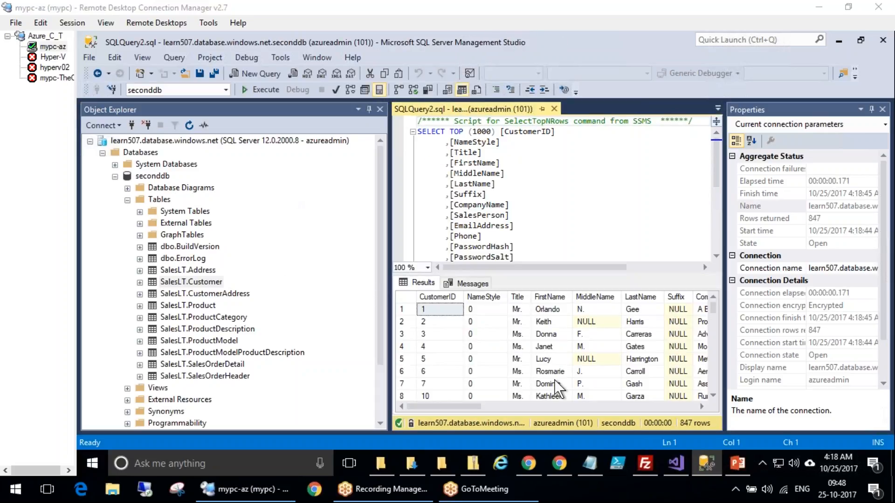
Scroll through the customer query results, then collapse the seconddb database node
left_click(544, 397)
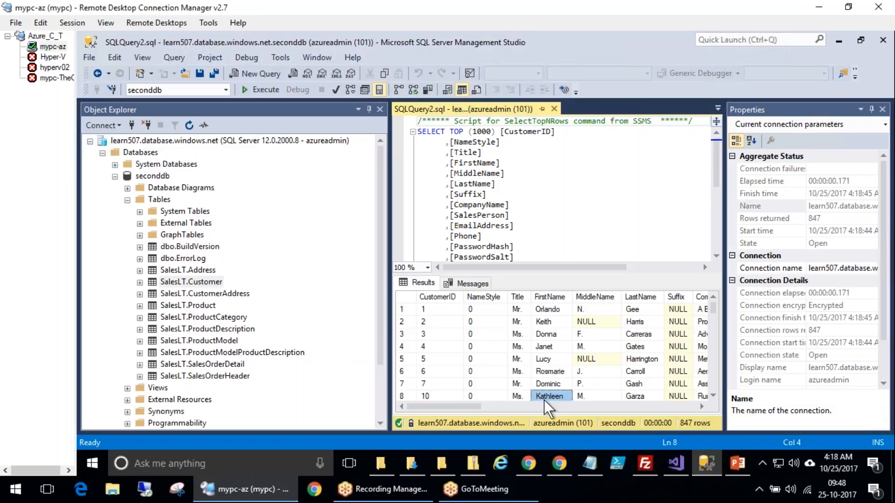
left_click_drag(543, 406, 684, 407)
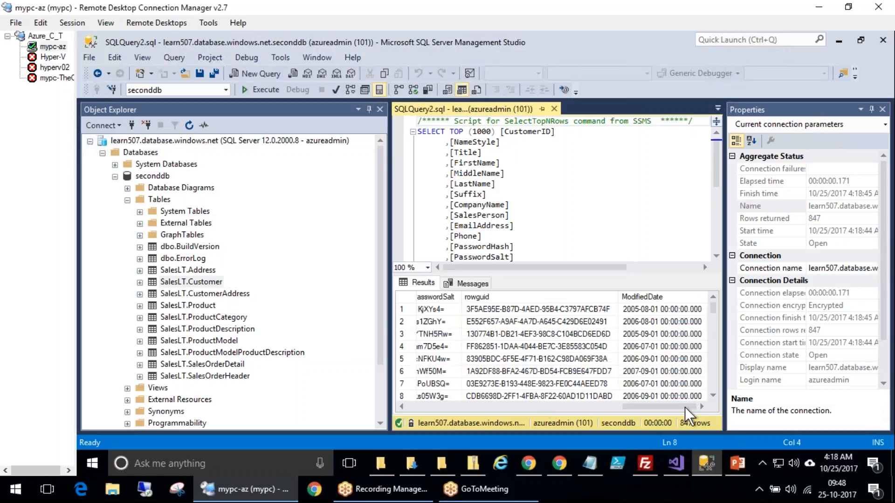
left_click(420, 405)
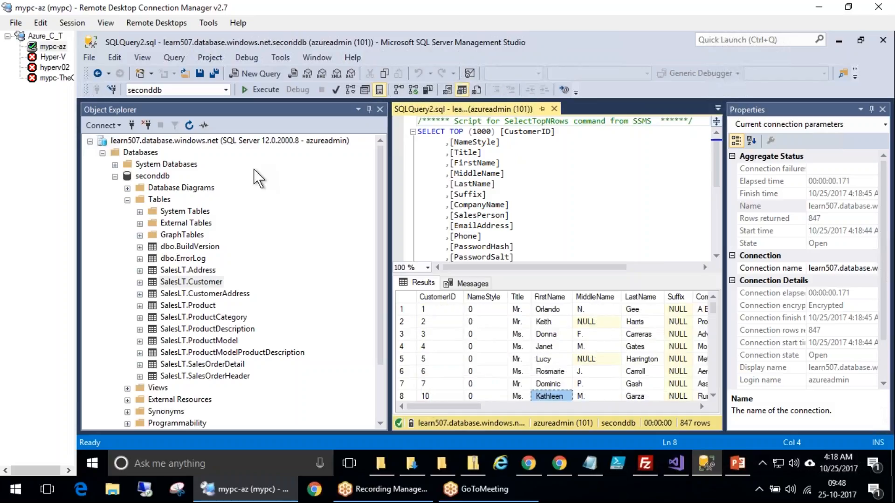
left_click(115, 177)
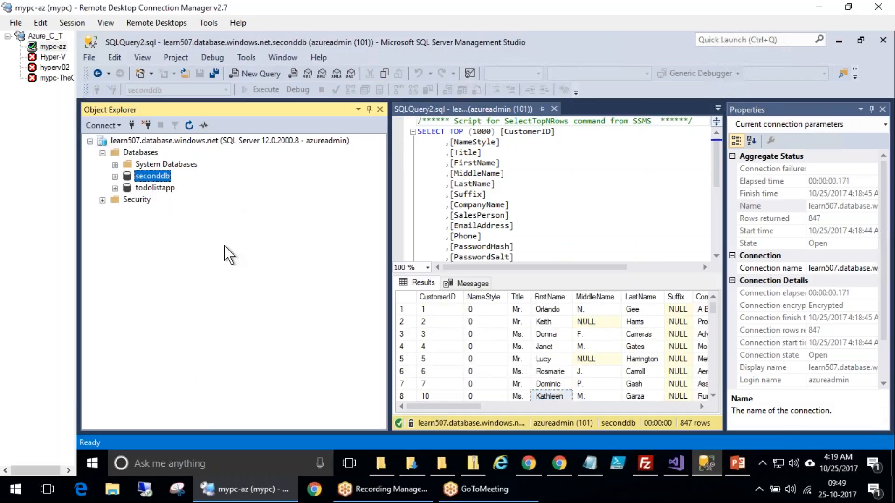
Connect Object Explorer to the localhost Database Engine server
left_click(104, 124)
left_click(130, 141)
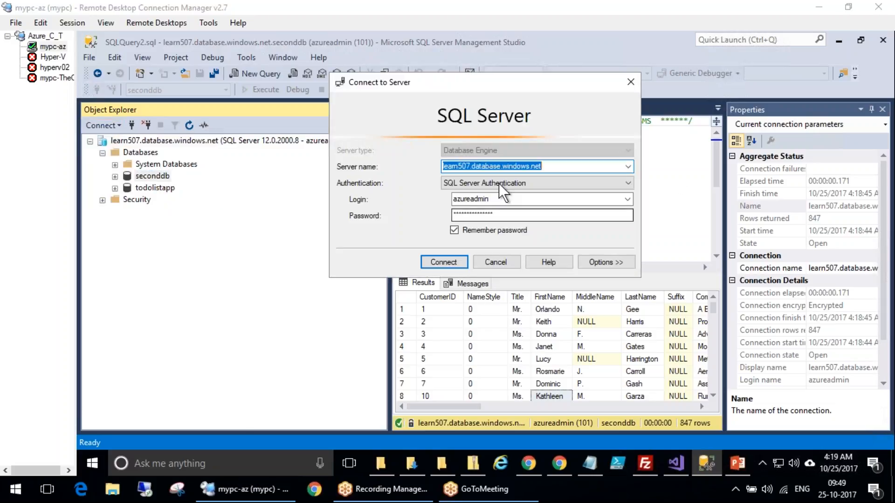
left_click(556, 168)
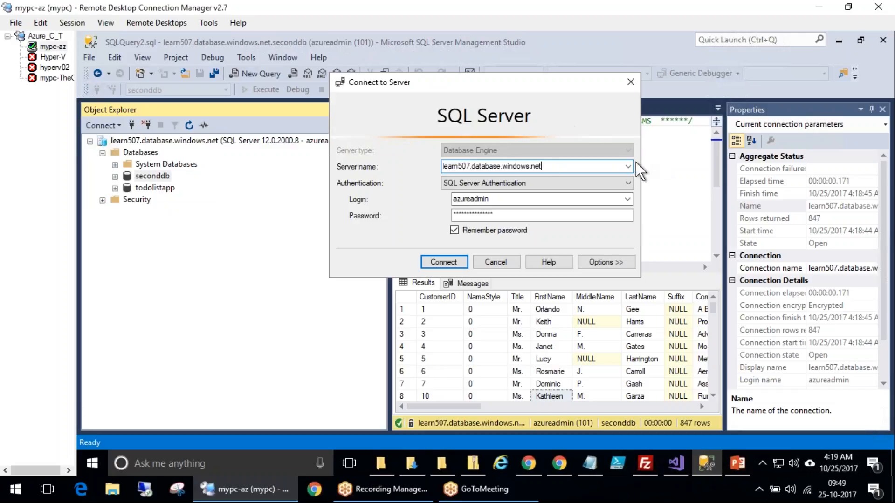
left_click(628, 164)
left_click(464, 188)
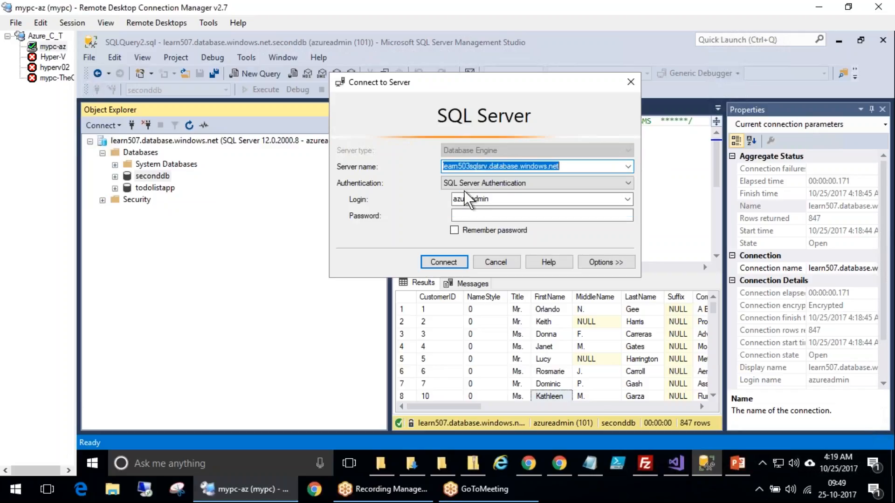
left_click(628, 166)
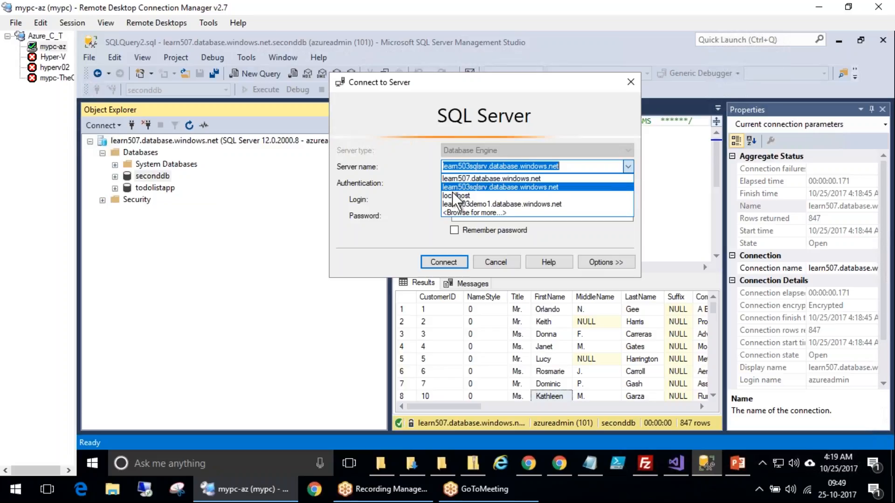
left_click(468, 183)
left_click(443, 266)
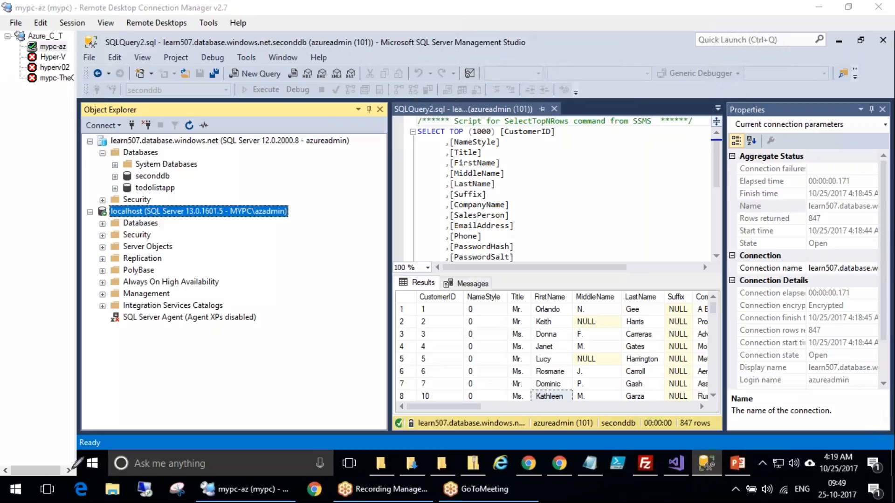
mouse_move(98, 453)
left_mouse_down()
mouse_move(107, 444)
mouse_move(75, 445)
left_mouse_up()
left_click_drag(233, 382, 130, 466)
mouse_move(177, 419)
left_mouse_down()
mouse_move(220, 410)
mouse_move(212, 387)
mouse_move(257, 405)
mouse_move(267, 383)
mouse_move(296, 364)
left_mouse_up()
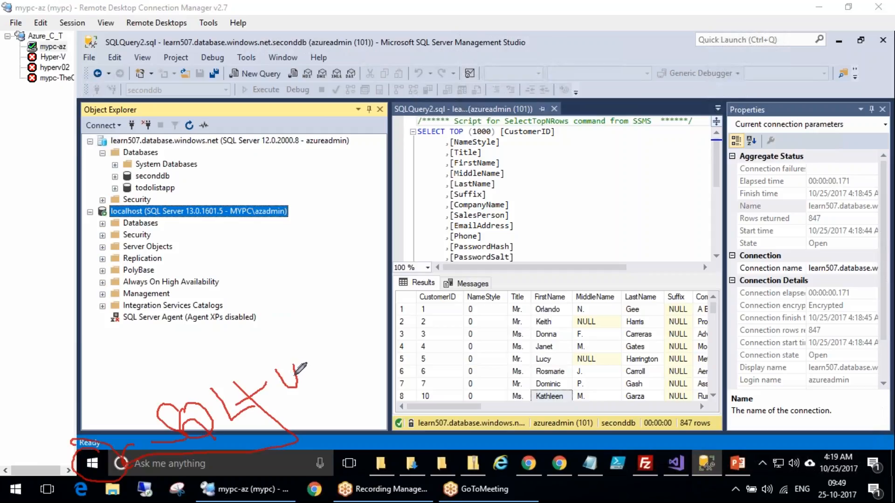
key("Escape")
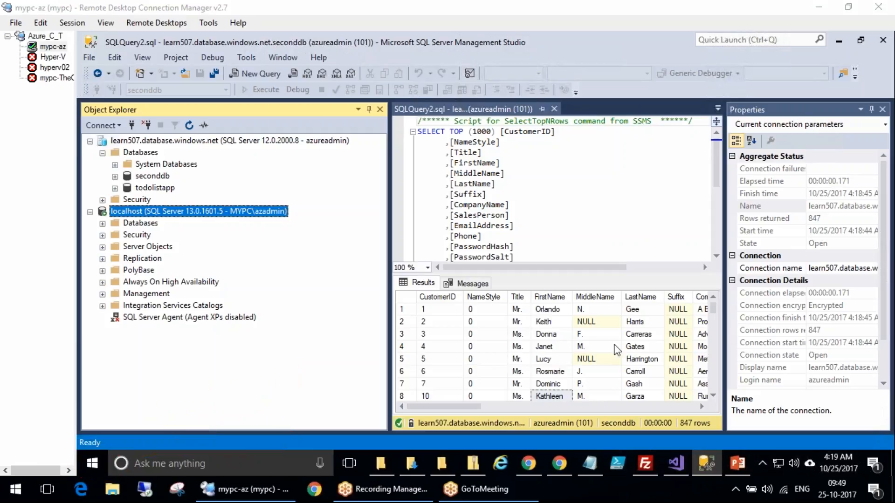
Expand the localhost server's Databases folder and the mydb8647 database
left_click(126, 224)
left_click(102, 223)
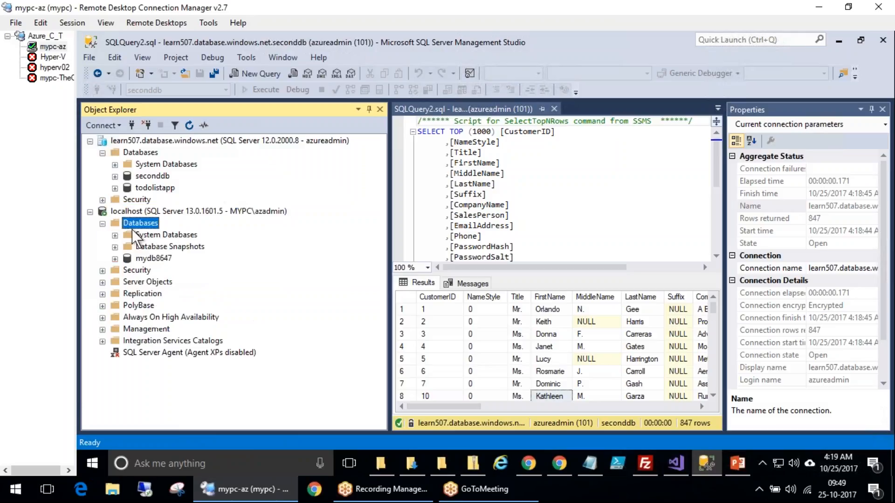
left_click(159, 259)
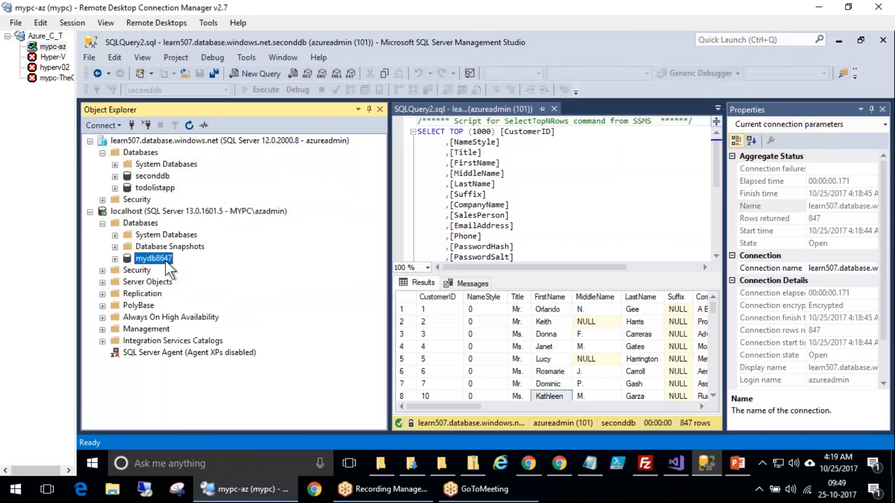
left_click(115, 259)
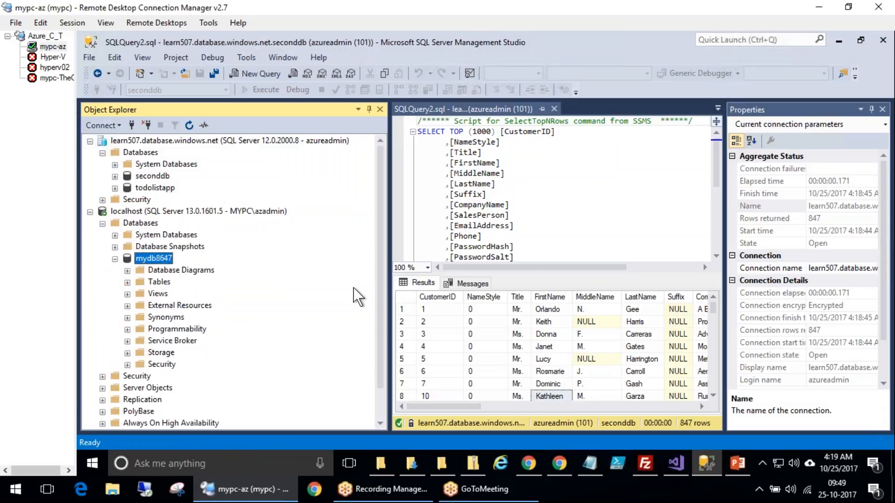
Expand mydb8647's Tables folder and select the top 1000 rows of dbo.demotable
left_click(164, 283)
double_click(164, 282)
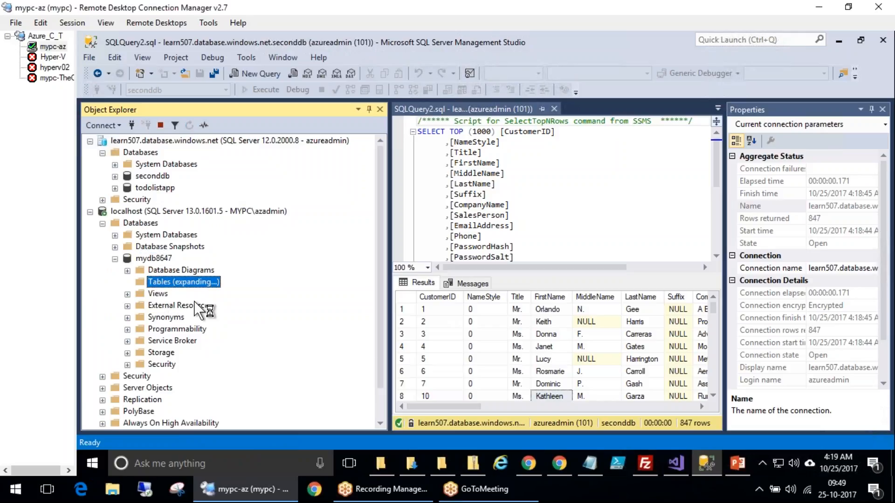
left_click(138, 329)
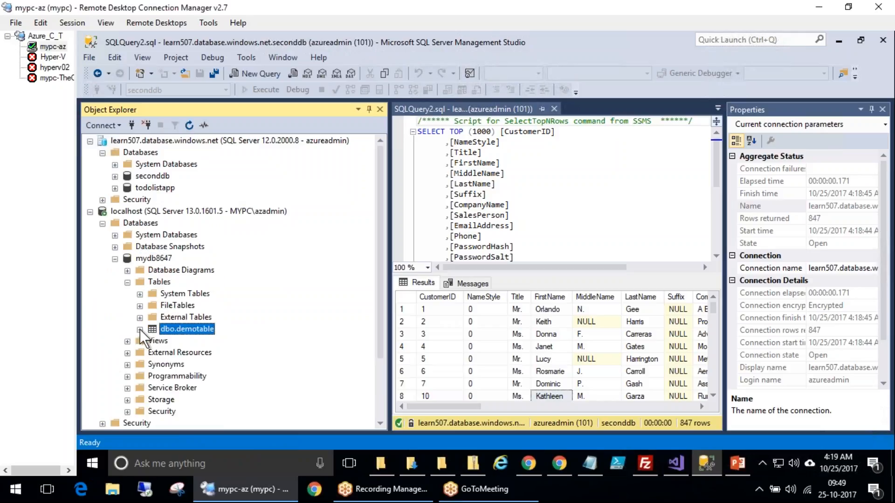
double_click(175, 330)
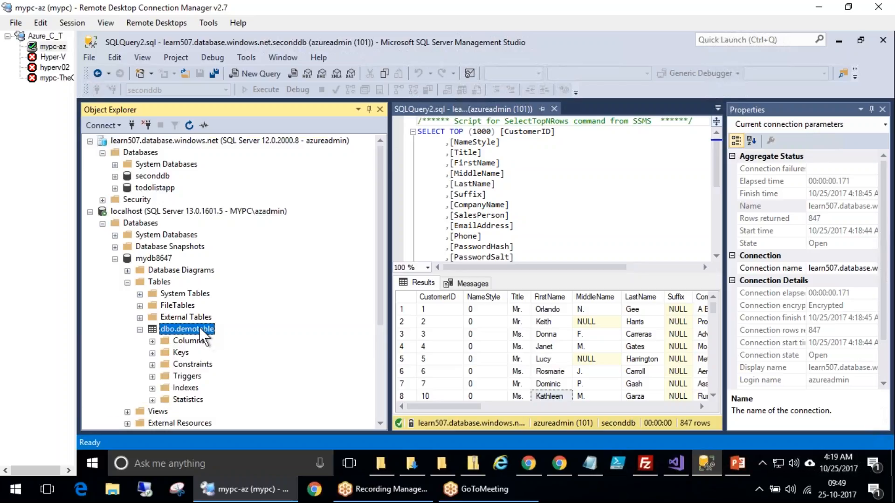
right_click(200, 327)
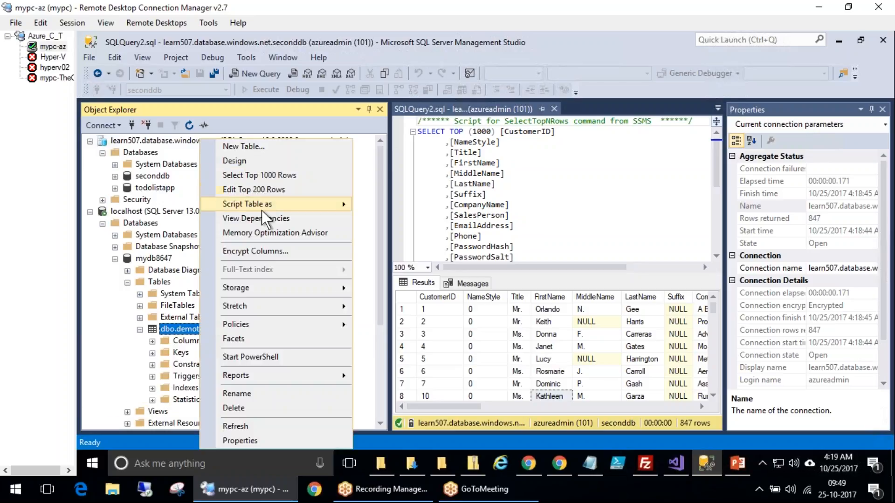
left_click(263, 176)
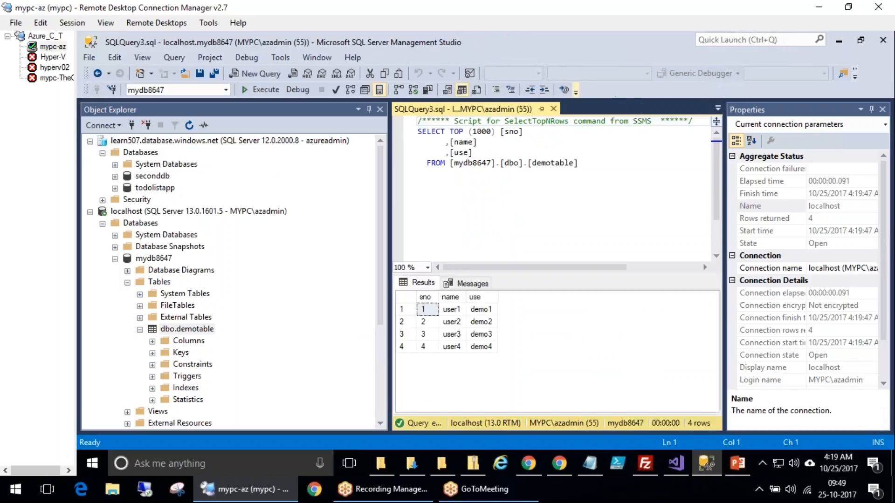
Collapse the learn507.database.windows.net server node in Object Explorer
mouse_move(498, 306)
left_mouse_down()
mouse_move(518, 306)
mouse_move(511, 332)
mouse_move(526, 347)
left_mouse_up()
mouse_move(506, 260)
left_mouse_down()
mouse_move(355, 326)
mouse_move(524, 259)
left_mouse_up()
mouse_move(467, 255)
left_mouse_down()
mouse_move(459, 251)
mouse_move(514, 222)
left_mouse_up()
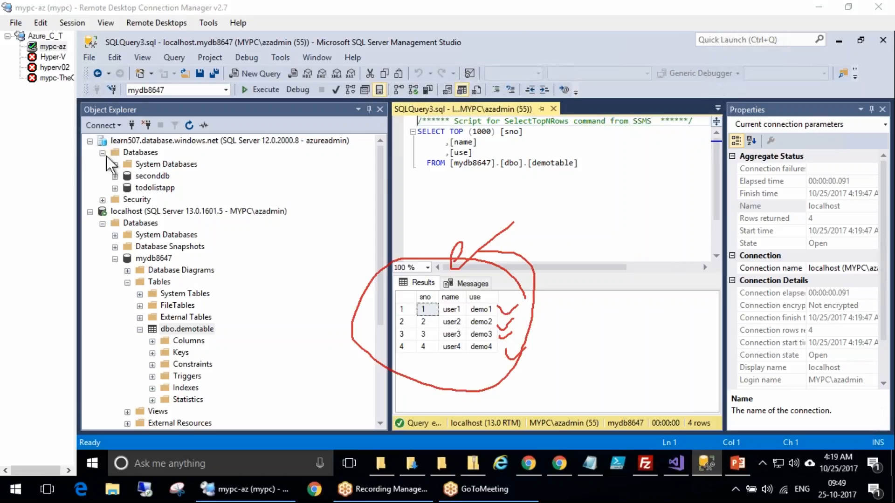
left_click(90, 140)
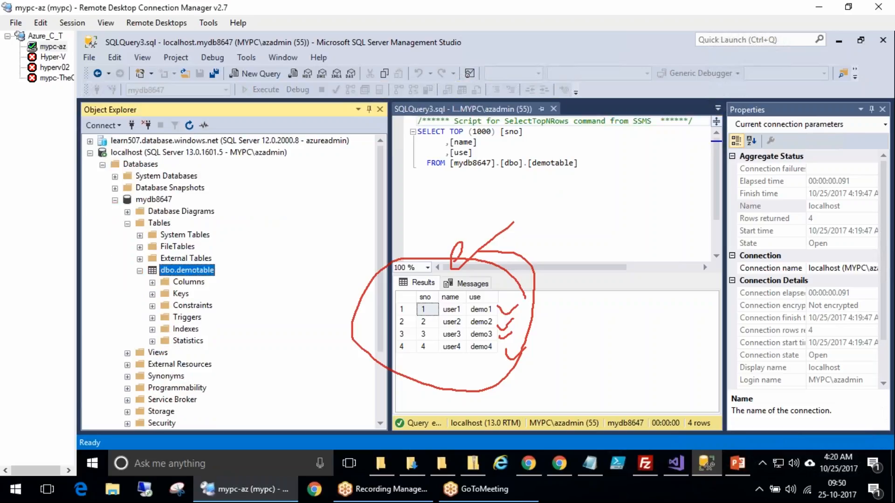
left_click(658, 246)
mouse_move(84, 138)
left_mouse_down()
mouse_move(316, 143)
mouse_move(75, 144)
mouse_move(275, 142)
left_mouse_up()
left_click(655, 245)
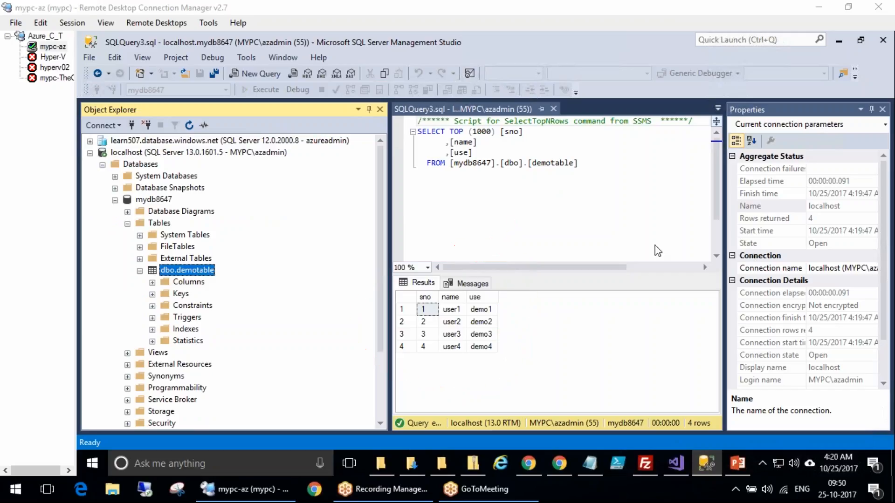
left_click_drag(257, 248, 243, 252)
mouse_move(268, 289)
left_mouse_down()
mouse_move(269, 325)
mouse_move(226, 340)
left_mouse_up()
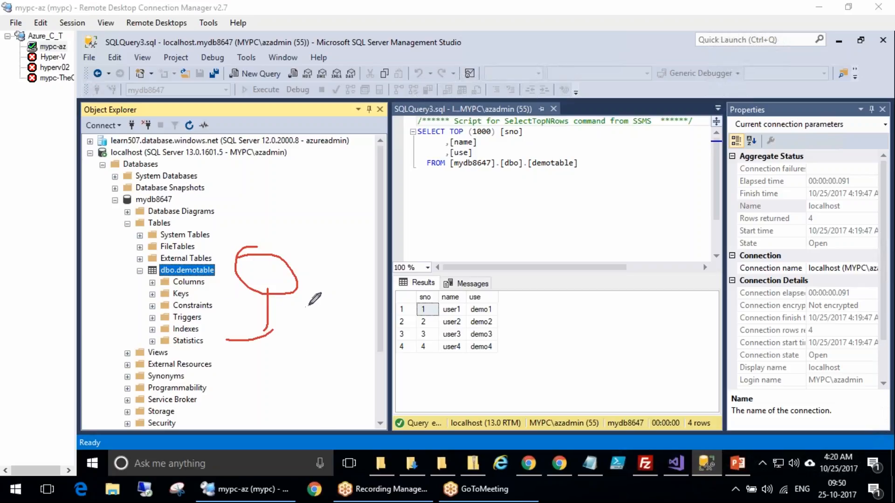
left_click_drag(318, 275, 348, 312)
left_click_drag(368, 265, 376, 285)
mouse_move(335, 232)
left_mouse_down()
mouse_move(389, 326)
mouse_move(354, 230)
left_mouse_up()
mouse_move(382, 306)
left_mouse_down()
mouse_move(469, 303)
mouse_move(480, 182)
left_mouse_up()
left_click_drag(463, 217, 527, 204)
mouse_move(399, 154)
left_mouse_down()
mouse_move(396, 180)
mouse_move(424, 185)
left_mouse_up()
mouse_move(425, 123)
left_mouse_down()
mouse_move(449, 173)
mouse_move(464, 125)
mouse_move(511, 122)
mouse_move(522, 147)
left_mouse_up()
mouse_move(440, 88)
left_mouse_down()
mouse_move(373, 196)
mouse_move(481, 185)
left_mouse_up()
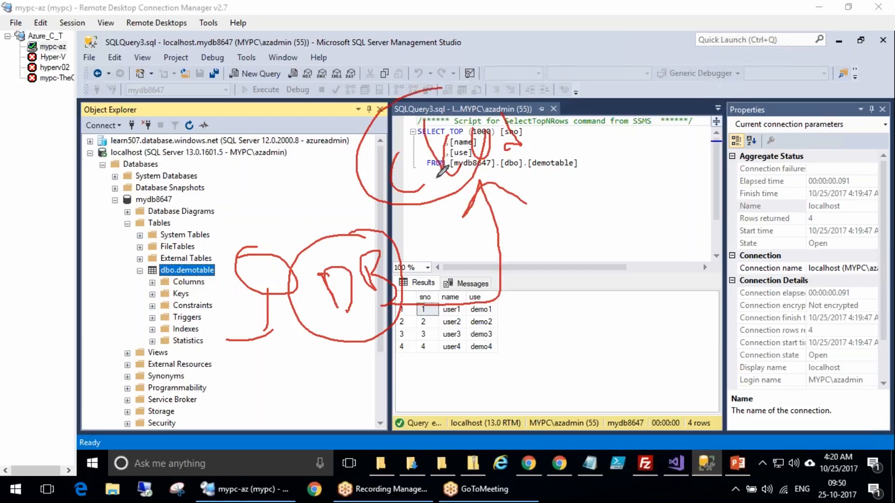
key("Escape")
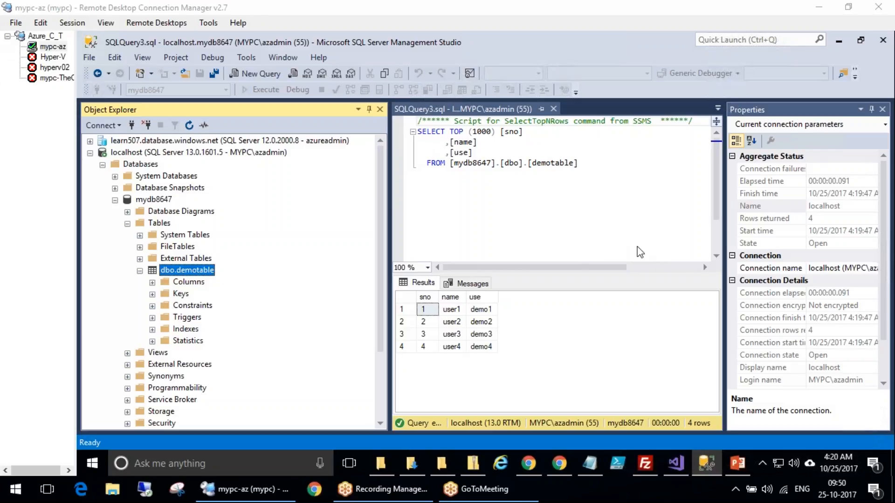
left_click(145, 200)
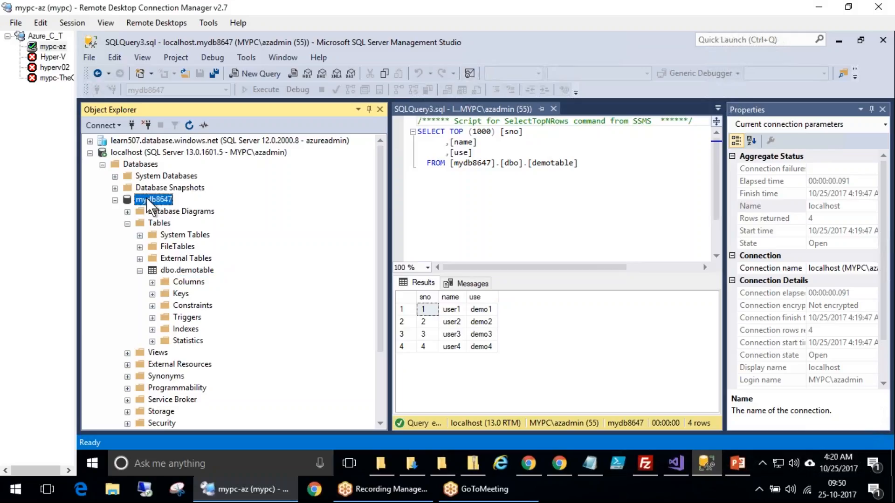
right_click(146, 200)
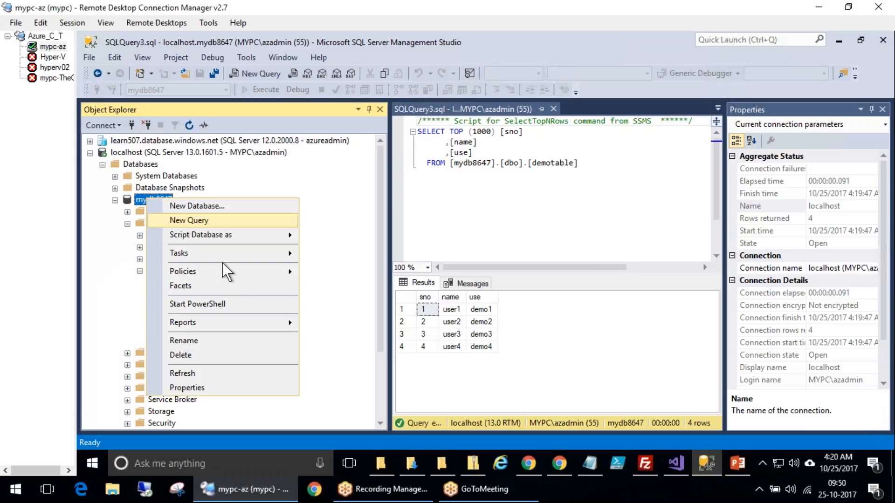
mouse_move(208, 251)
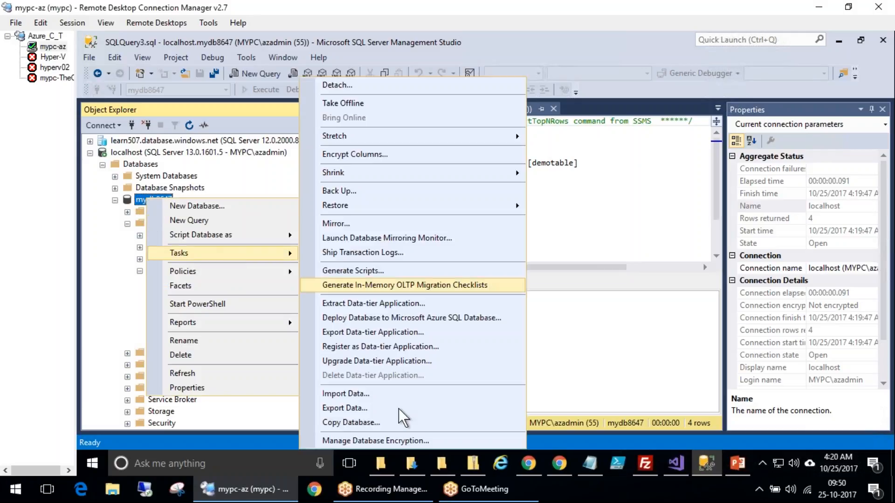
left_click(357, 410)
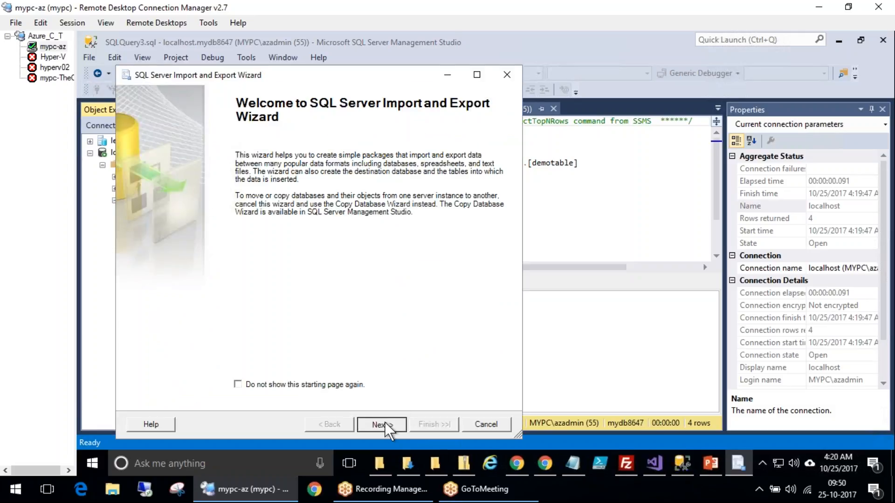
left_click(382, 424)
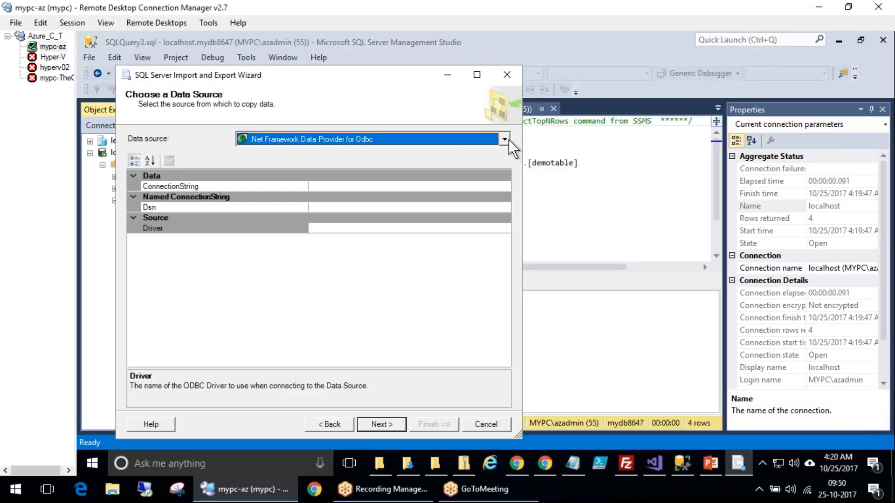
left_click(486, 425)
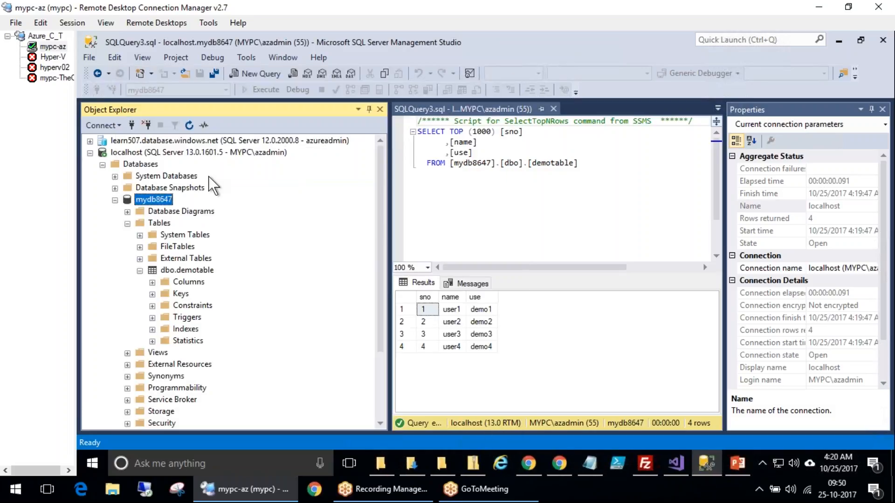
Launch the Deploy Database to Microsoft Azure SQL Database task for the mydb8647 database
right_click(148, 200)
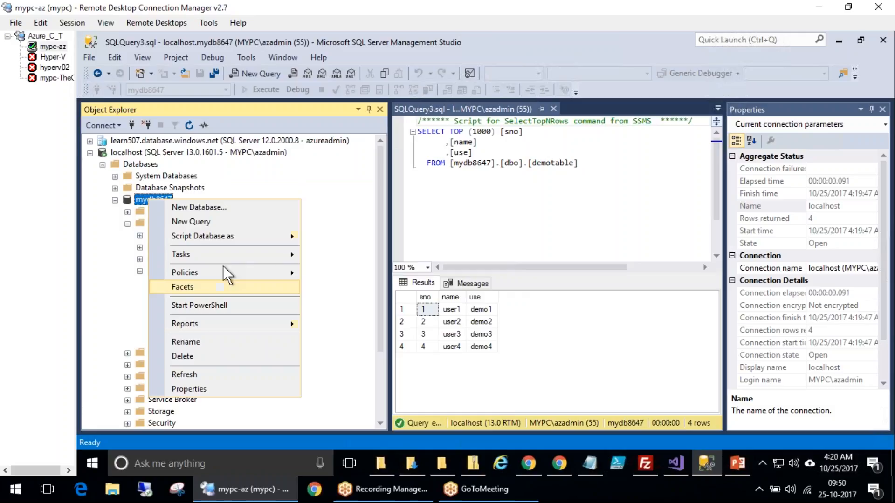
mouse_move(220, 257)
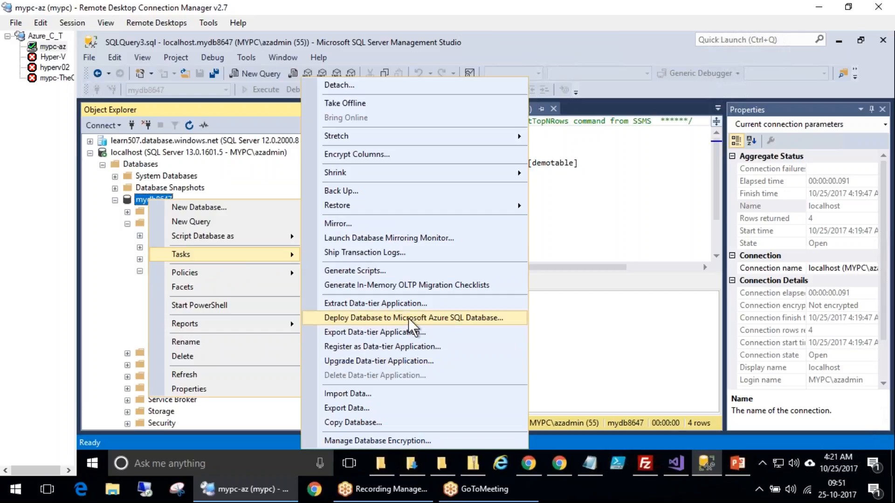
left_click(455, 313)
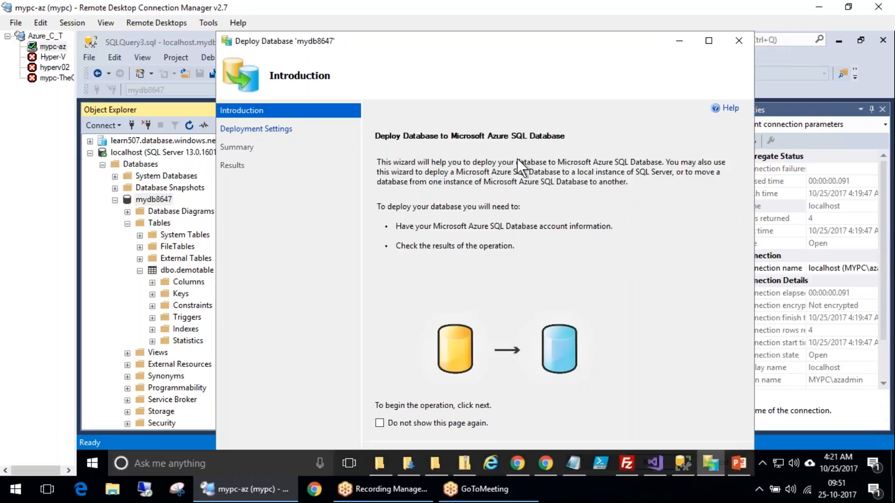
left_click_drag(494, 40, 490, 12)
Proceed past the deployment wizard's introduction to the Deployment Settings page
mouse_move(434, 310)
left_mouse_down()
mouse_move(473, 368)
mouse_move(436, 321)
mouse_move(488, 208)
mouse_move(509, 223)
mouse_move(526, 184)
mouse_move(555, 240)
left_mouse_up()
mouse_move(565, 203)
left_mouse_down()
mouse_move(586, 194)
mouse_move(592, 176)
mouse_move(580, 202)
left_mouse_up()
left_click_drag(295, 280, 317, 269)
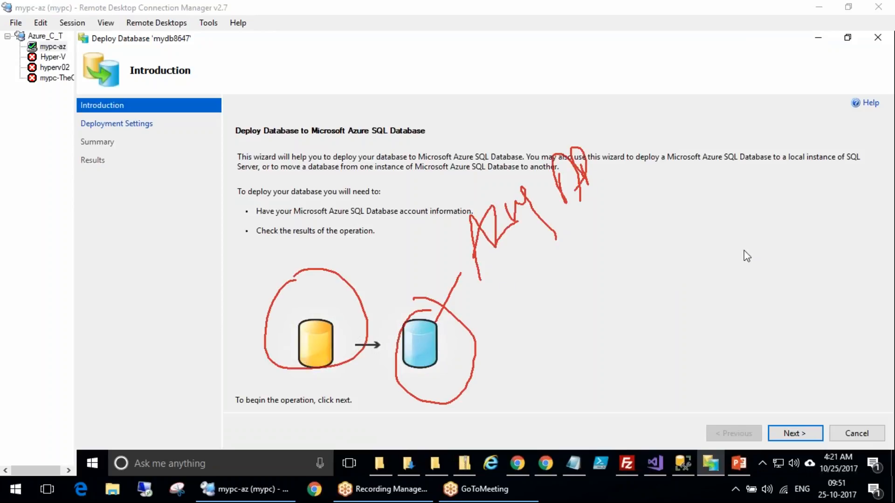
key("Escape")
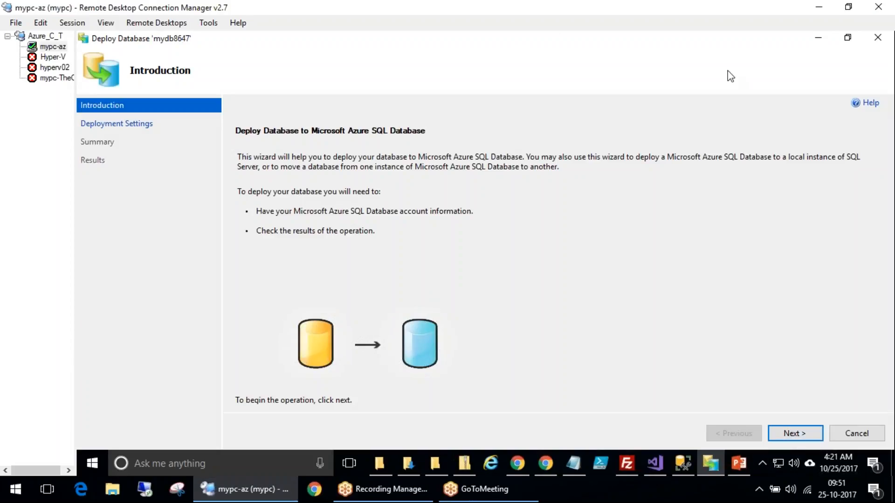
left_click(811, 438)
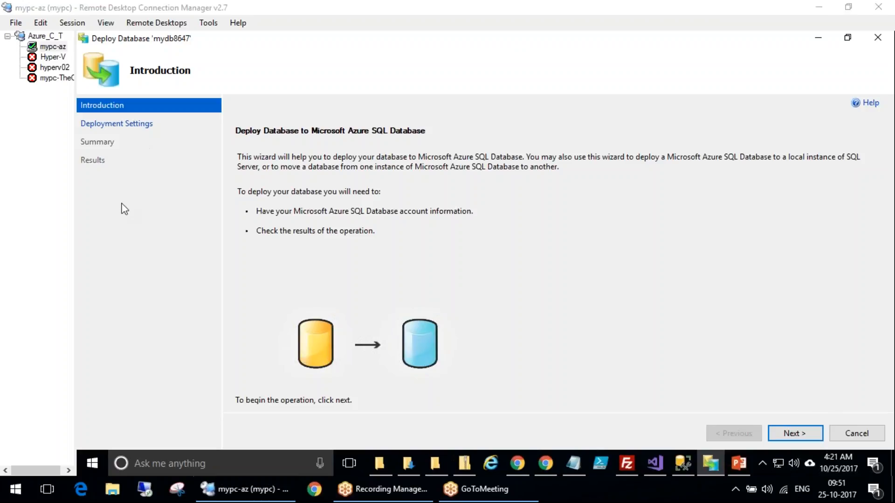
left_click(797, 436)
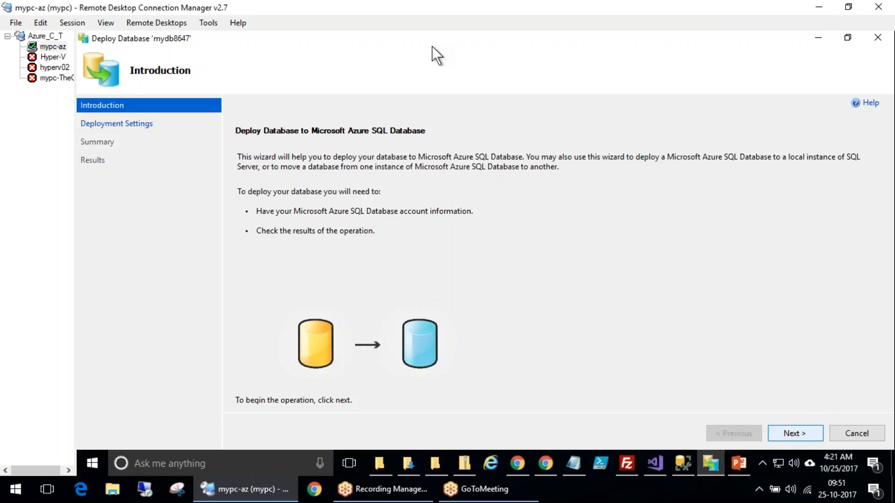
left_click(848, 37)
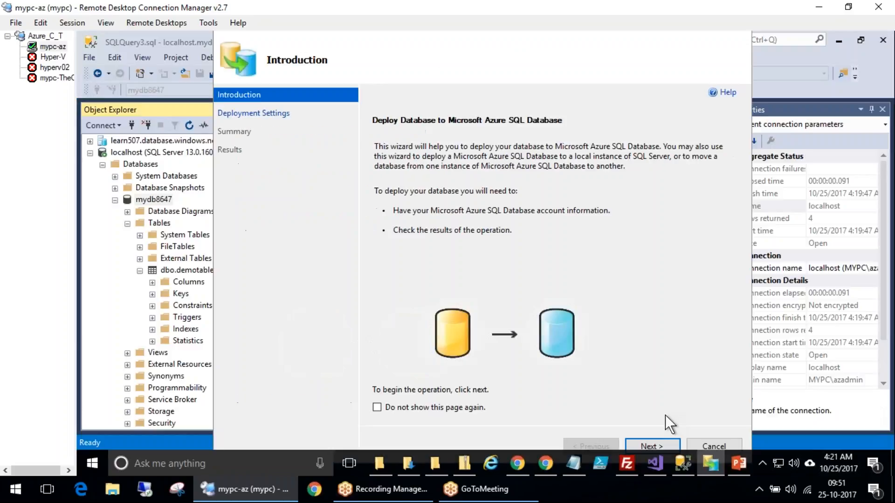
left_click(658, 447)
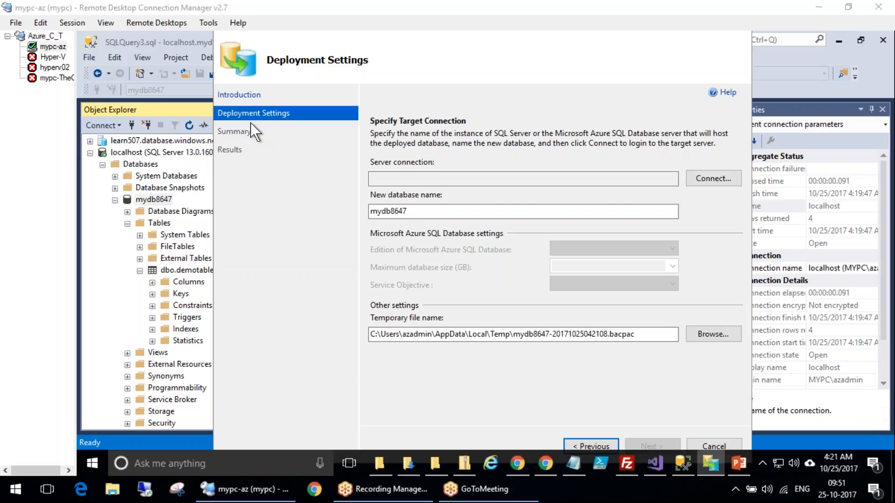
mouse_move(282, 98)
left_mouse_down()
mouse_move(226, 113)
mouse_move(332, 100)
mouse_move(425, 143)
mouse_move(358, 183)
mouse_move(722, 146)
mouse_move(461, 150)
left_mouse_up()
left_click_drag(536, 170, 540, 180)
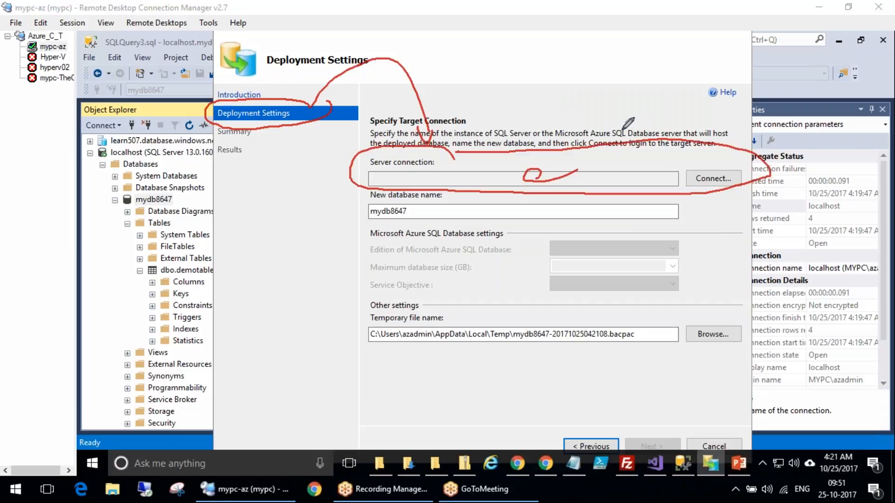
mouse_move(444, 158)
left_mouse_down()
mouse_move(371, 154)
mouse_move(441, 163)
left_mouse_up()
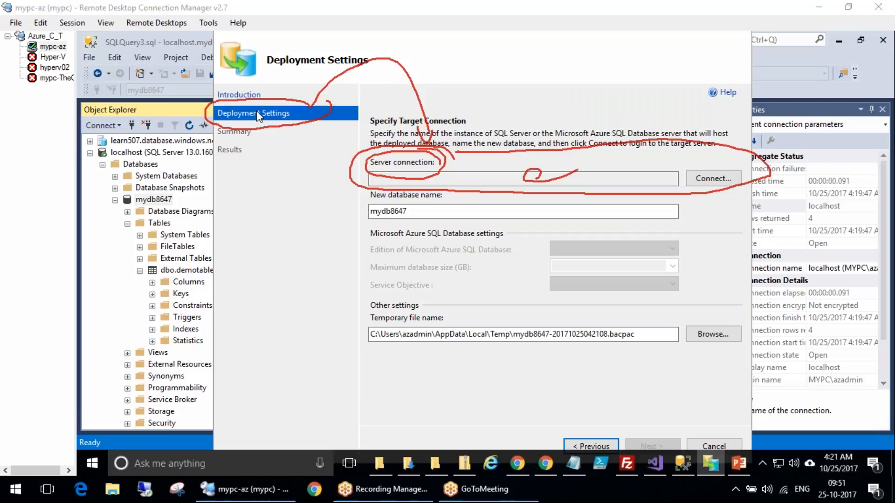
key("Escape")
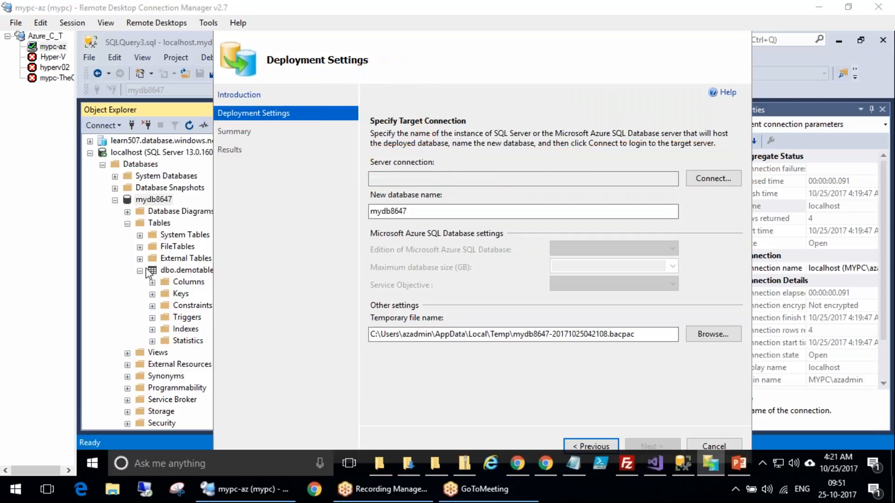
Connect the deployment target to the learn507.database.windows.net server using its saved SQL Server Authentication login
left_click(706, 181)
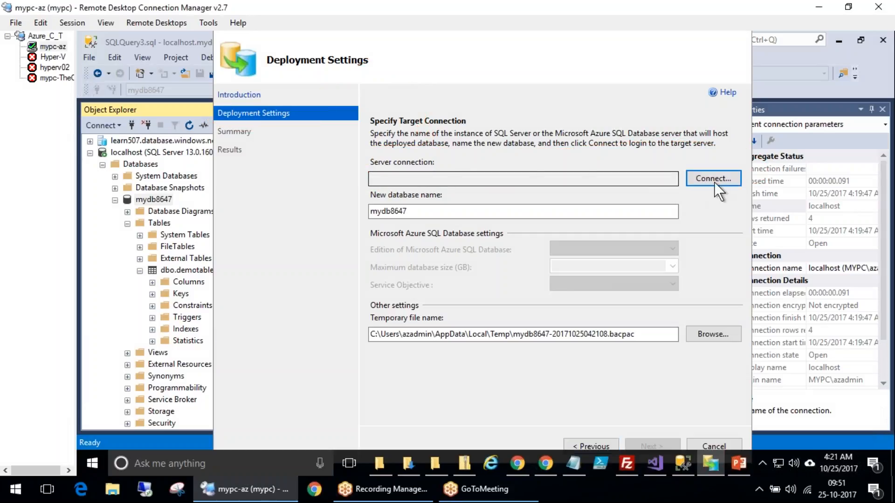
left_click(716, 179)
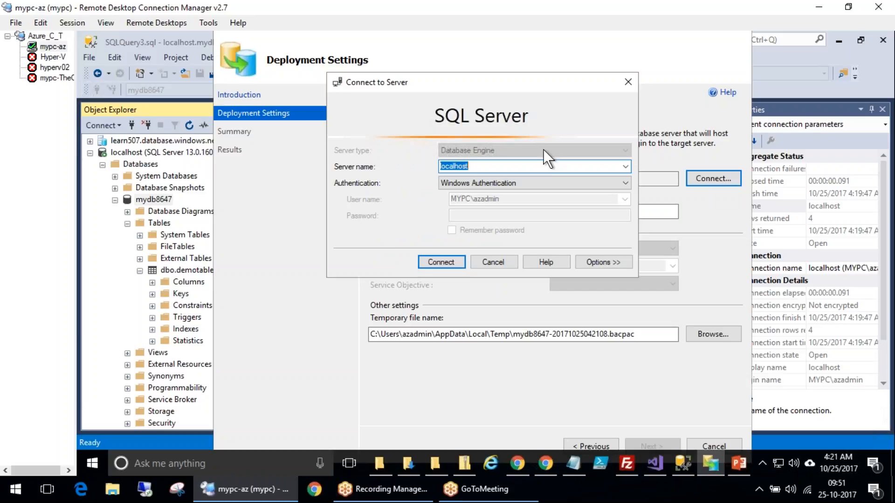
left_click(626, 167)
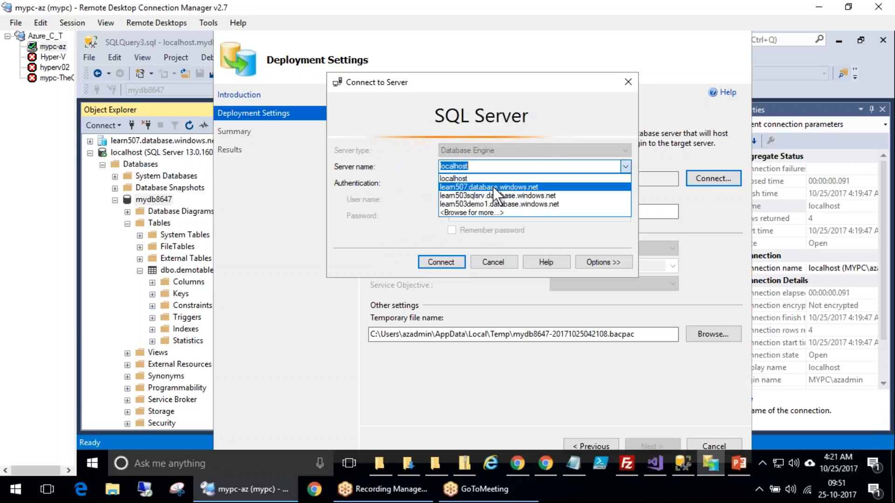
left_click(480, 187)
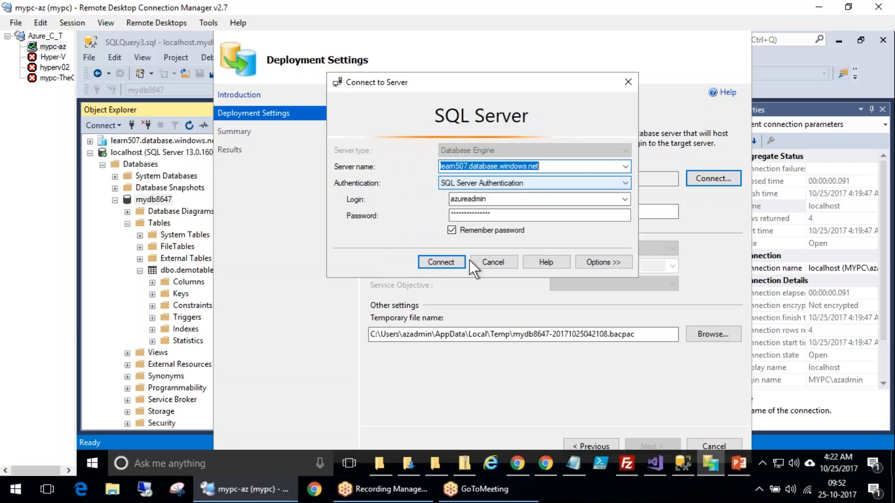
left_click(441, 262)
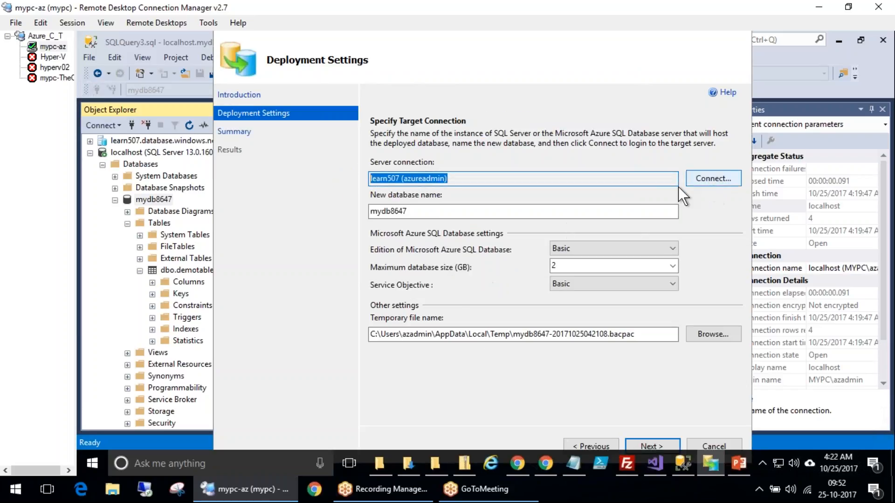
Set the new database name to myonprimemigrationdb
left_click_drag(430, 212, 309, 212)
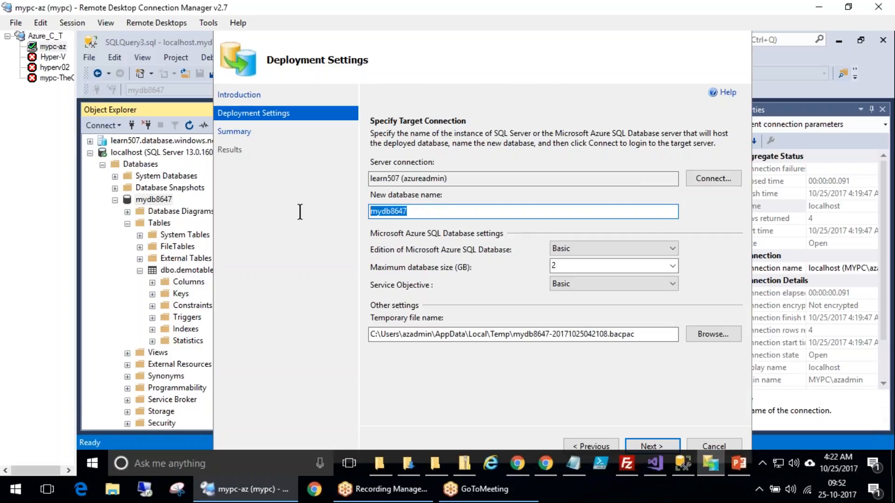
type("myonprimemigr")
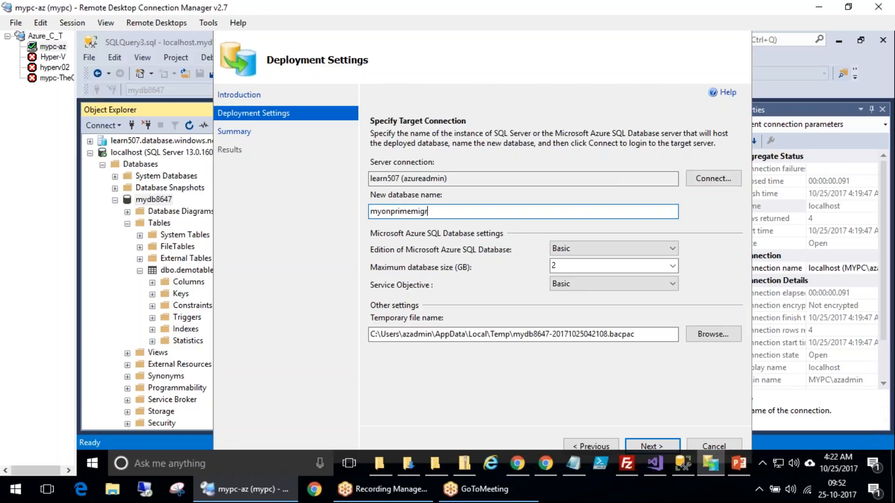
type("ationdb")
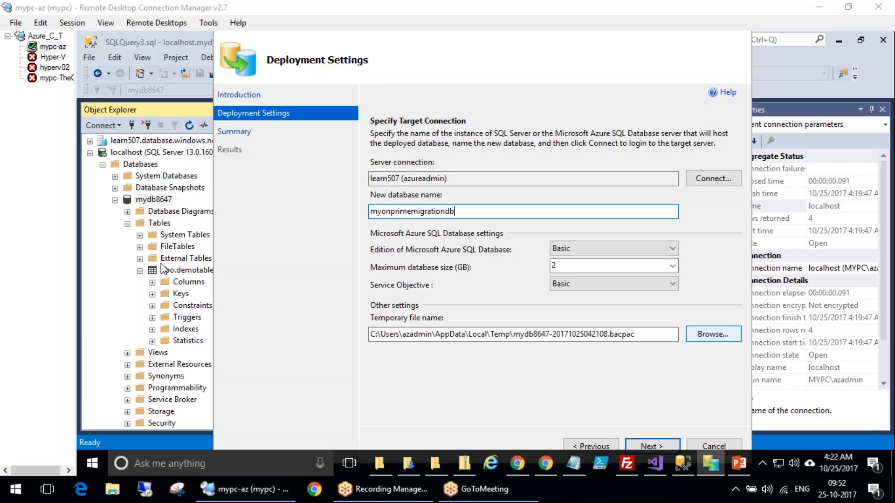
mouse_move(639, 344)
left_mouse_down()
mouse_move(639, 323)
mouse_move(616, 311)
mouse_move(609, 337)
mouse_move(639, 357)
left_mouse_up()
mouse_move(466, 413)
left_mouse_down()
mouse_move(612, 356)
mouse_move(589, 388)
left_mouse_up()
left_click_drag(610, 362, 631, 384)
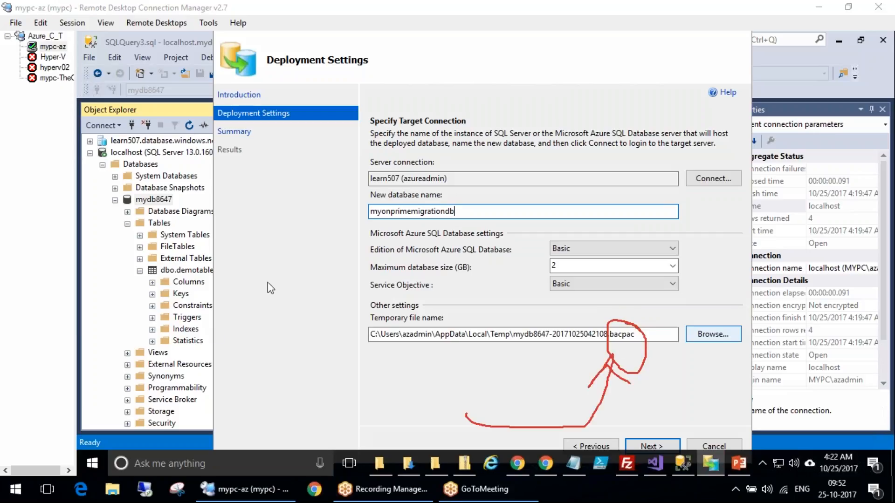
left_click(253, 269)
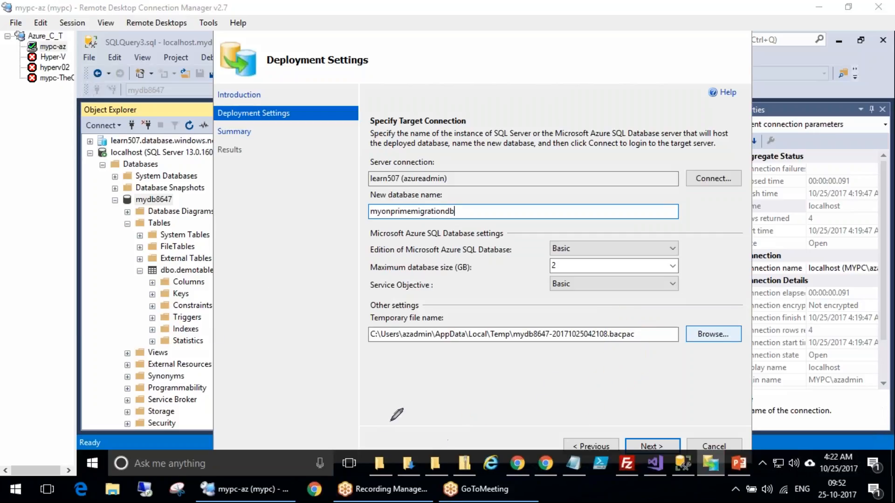
mouse_move(328, 421)
left_mouse_down()
mouse_move(477, 361)
mouse_move(486, 371)
left_mouse_up()
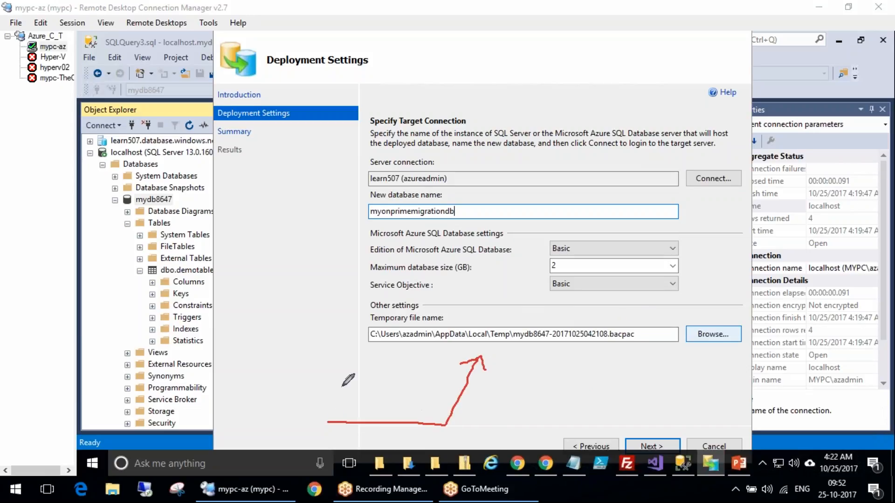
mouse_move(328, 379)
left_mouse_down()
mouse_move(429, 409)
mouse_move(532, 392)
left_mouse_up()
mouse_move(502, 381)
left_mouse_down()
mouse_move(546, 388)
mouse_move(530, 403)
left_mouse_up()
left_click_drag(631, 309, 579, 305)
mouse_move(509, 317)
left_mouse_down()
mouse_move(487, 354)
mouse_move(510, 323)
left_mouse_up()
mouse_move(642, 329)
left_mouse_down()
mouse_move(450, 339)
mouse_move(600, 307)
left_mouse_up()
mouse_move(605, 382)
left_mouse_down()
mouse_move(721, 112)
mouse_move(694, 174)
left_mouse_up()
mouse_move(694, 174)
left_mouse_down()
mouse_move(721, 112)
mouse_move(806, 167)
left_mouse_up()
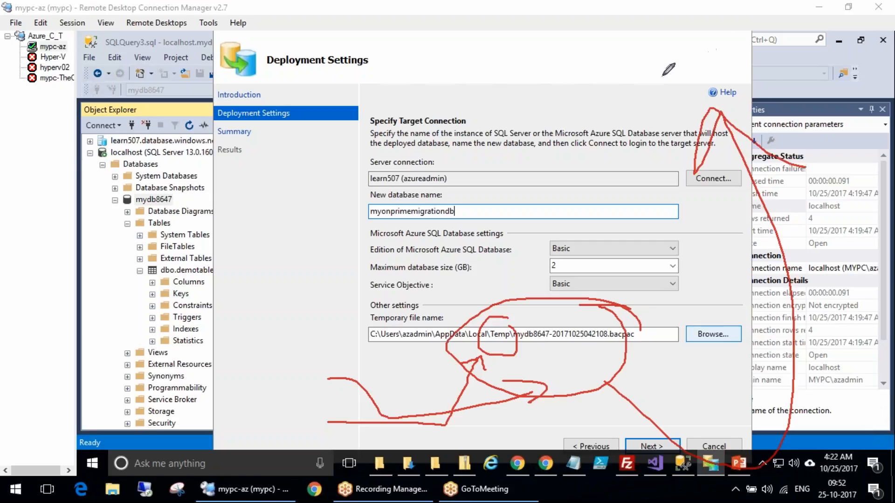
mouse_move(661, 59)
left_mouse_down()
mouse_move(659, 52)
mouse_move(660, 106)
left_mouse_up()
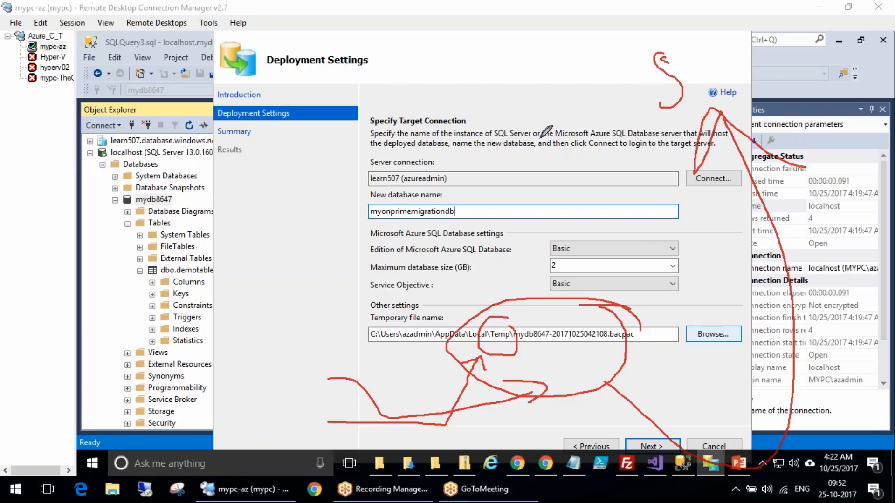
left_click(244, 269)
mouse_move(345, 359)
left_mouse_down()
mouse_move(339, 345)
mouse_move(314, 386)
mouse_move(298, 345)
left_mouse_up()
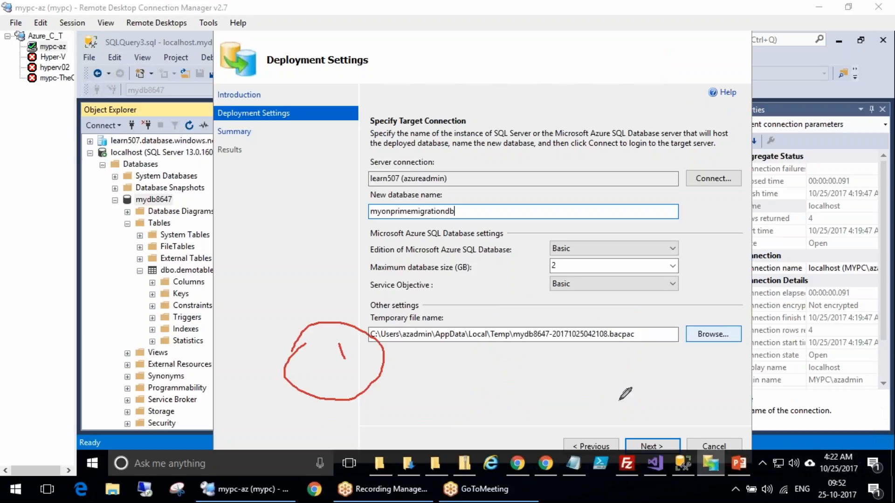
left_click_drag(623, 311, 638, 329)
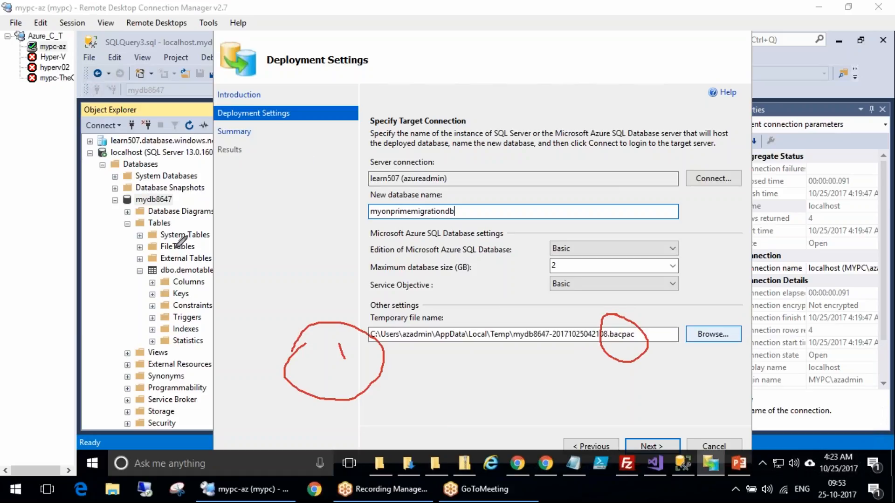
mouse_move(268, 65)
left_mouse_down()
mouse_move(273, 76)
mouse_move(347, 20)
left_mouse_up()
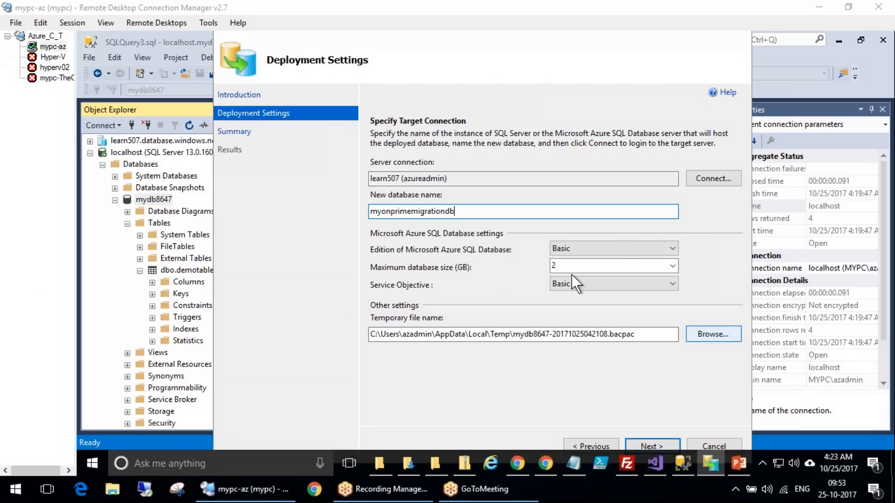
Set the Microsoft Azure SQL Database edition to Standard
left_click(664, 249)
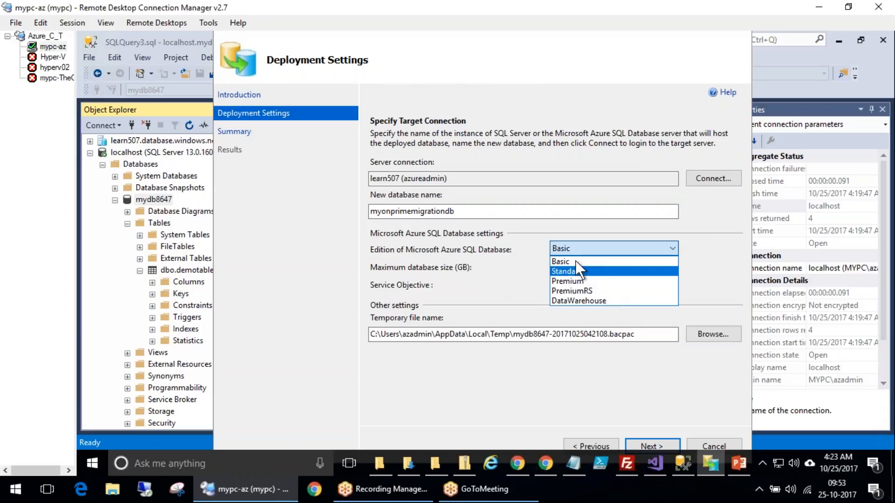
left_click(559, 262)
left_click(615, 266)
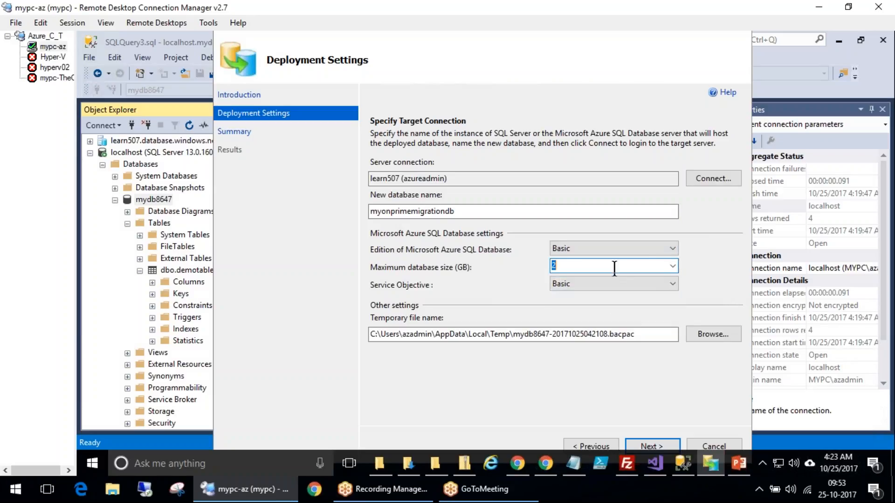
left_click(606, 249)
left_click(581, 269)
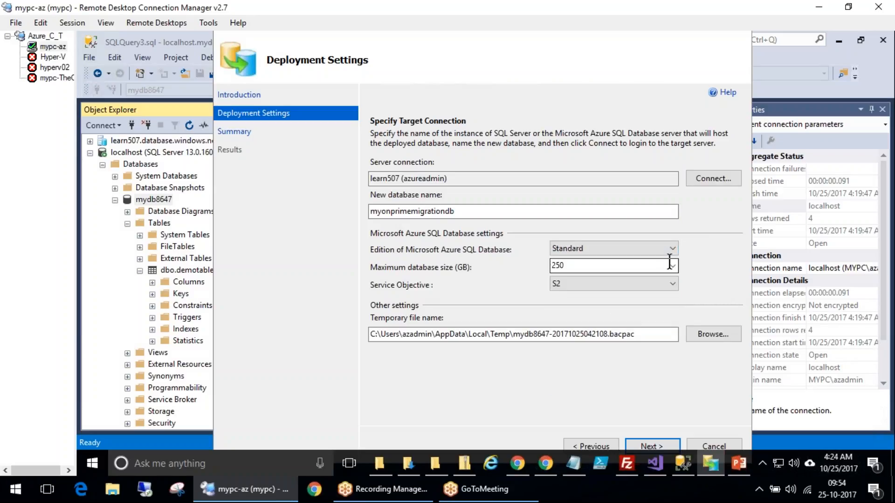
Set the service objective to S1 and the maximum database size to 100 GB
left_click(673, 266)
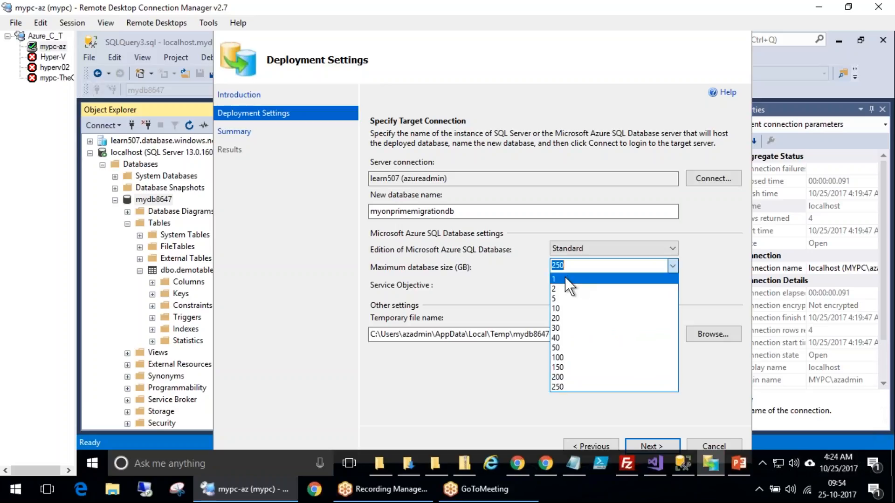
left_click(565, 278)
left_click(674, 265)
left_click(558, 387)
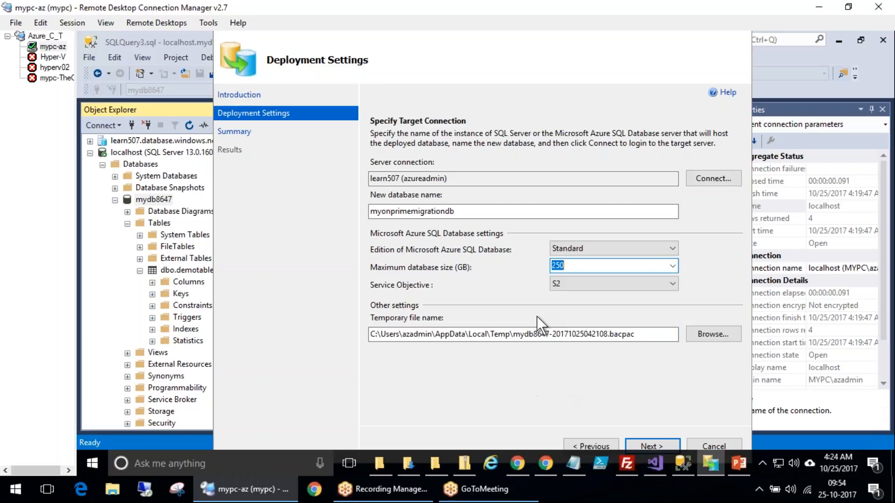
left_click(608, 280)
left_click(563, 304)
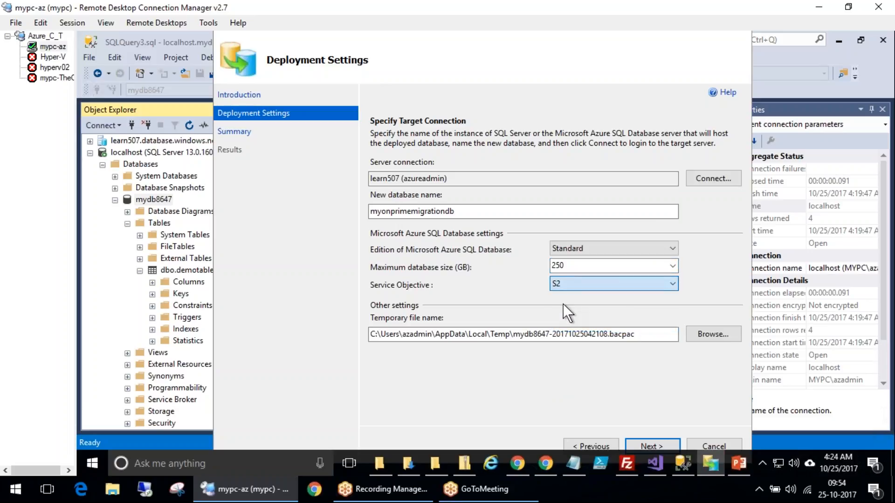
left_click(648, 267)
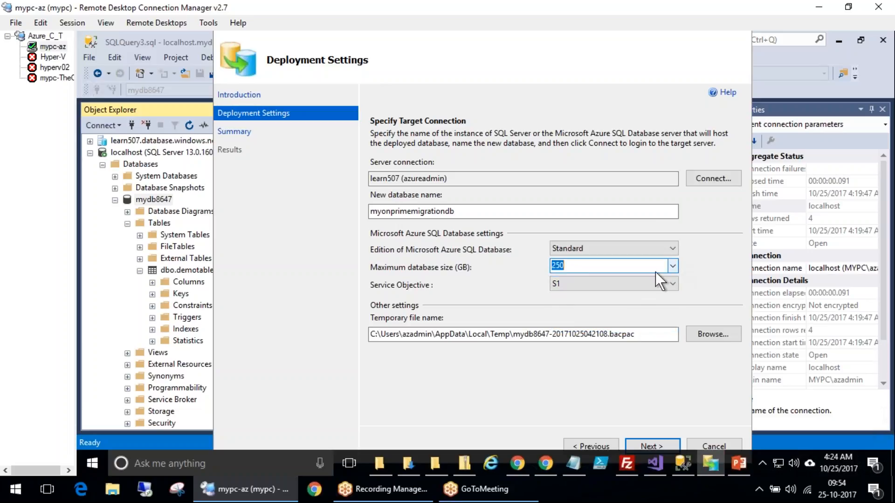
left_click(672, 266)
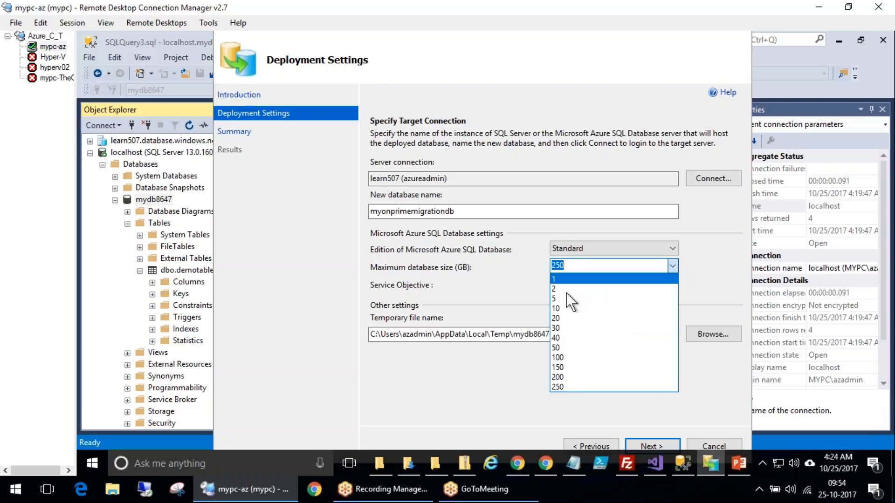
left_click(578, 357)
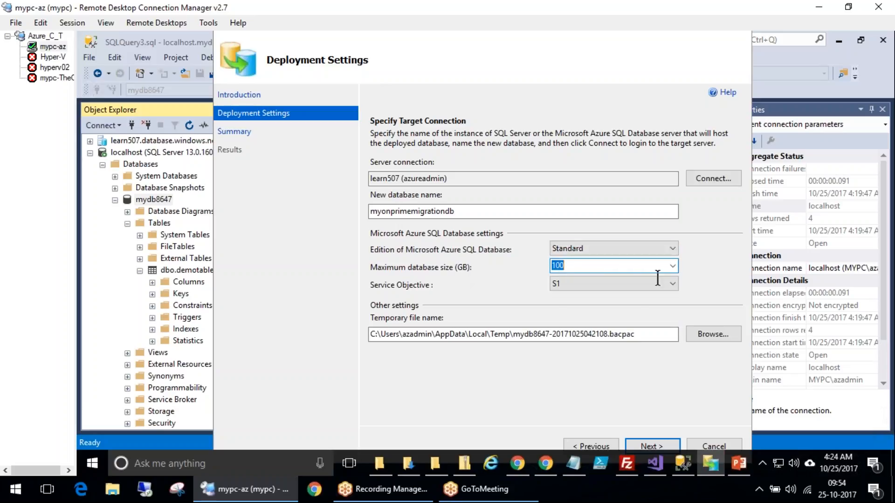
left_click(674, 267)
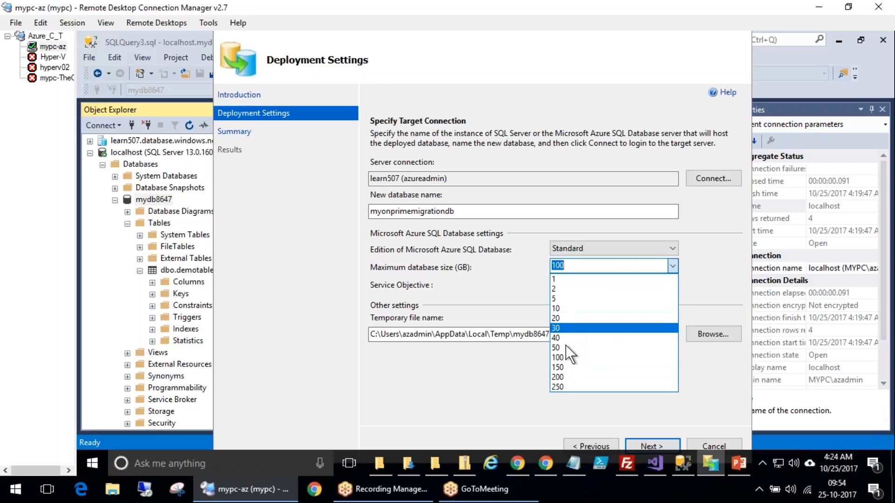
left_click(562, 357)
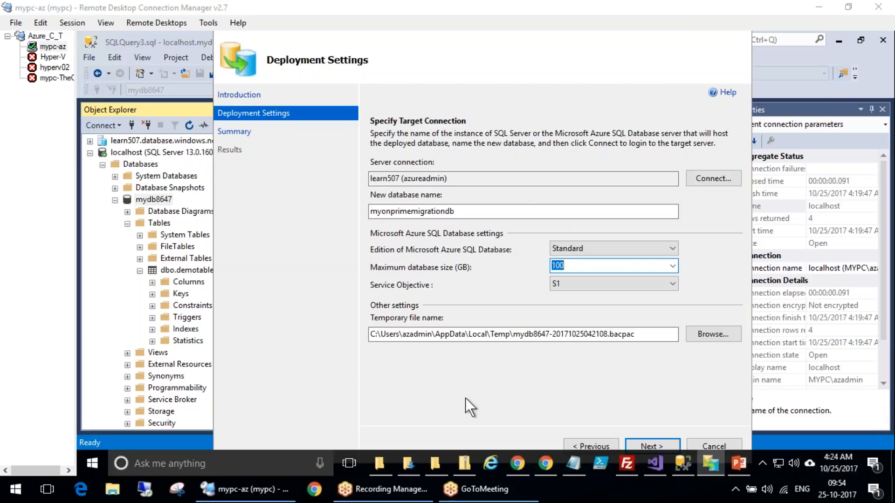
Advance the deployment wizard to the Summary page
left_click(465, 214)
left_click(650, 442)
left_click(217, 150)
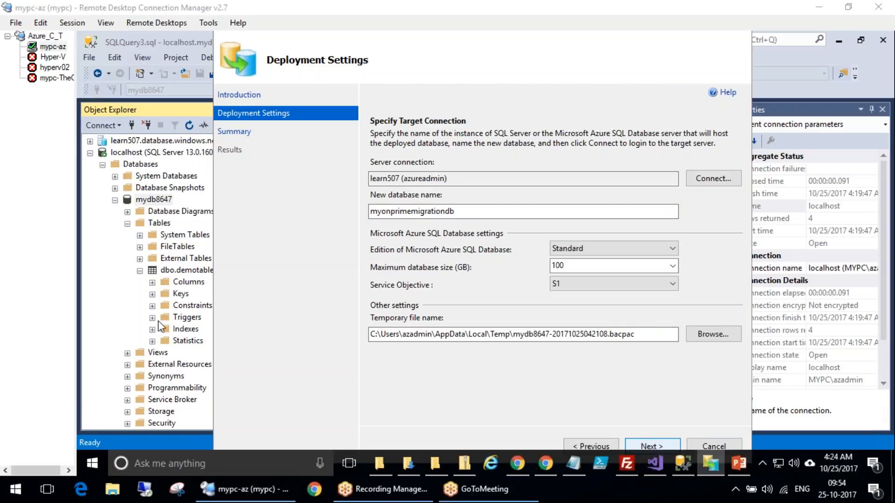
mouse_move(621, 311)
left_mouse_down()
mouse_move(617, 350)
mouse_move(631, 322)
left_mouse_up()
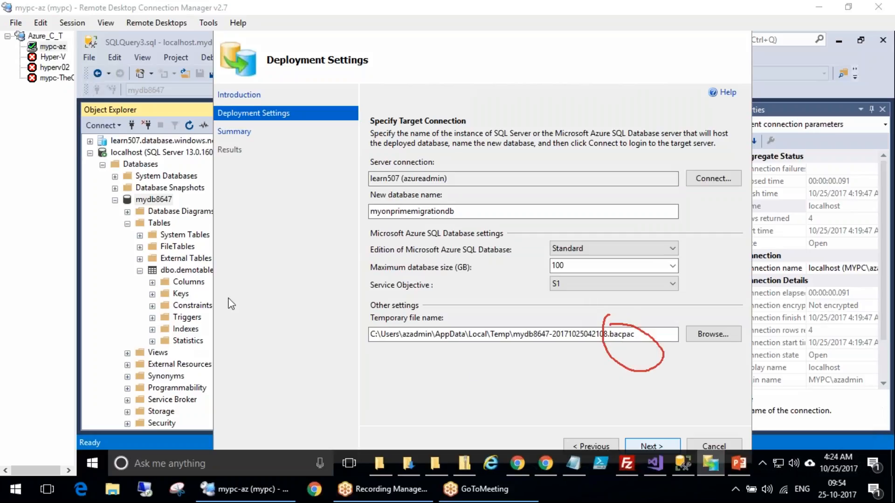
mouse_move(461, 306)
left_mouse_down()
mouse_move(548, 370)
mouse_move(482, 310)
left_mouse_up()
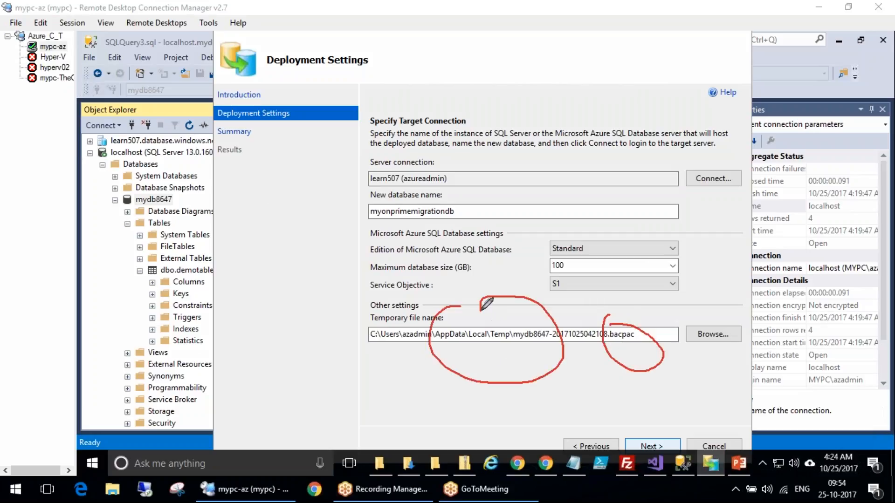
left_click_drag(441, 373, 452, 134)
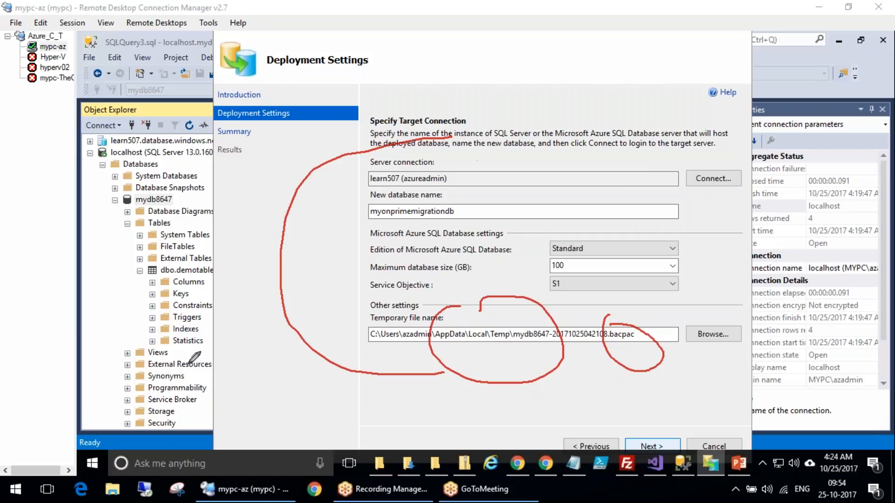
key("Escape")
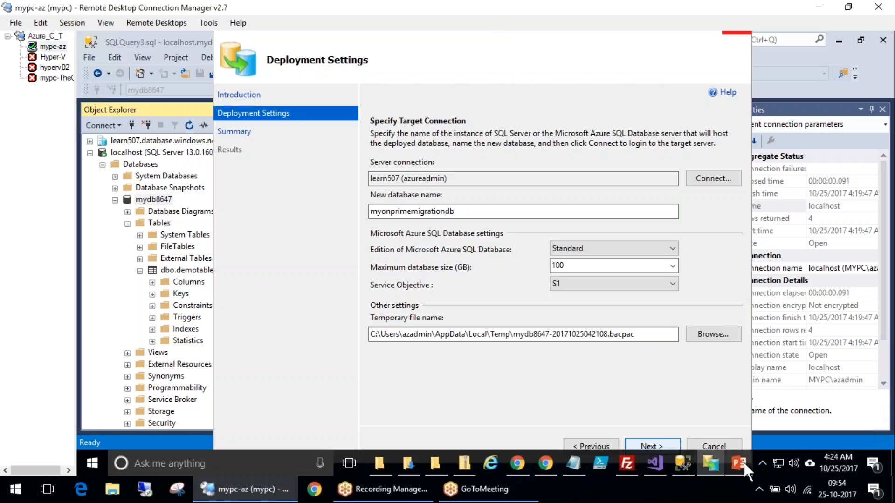
left_click(659, 460)
left_click(656, 463)
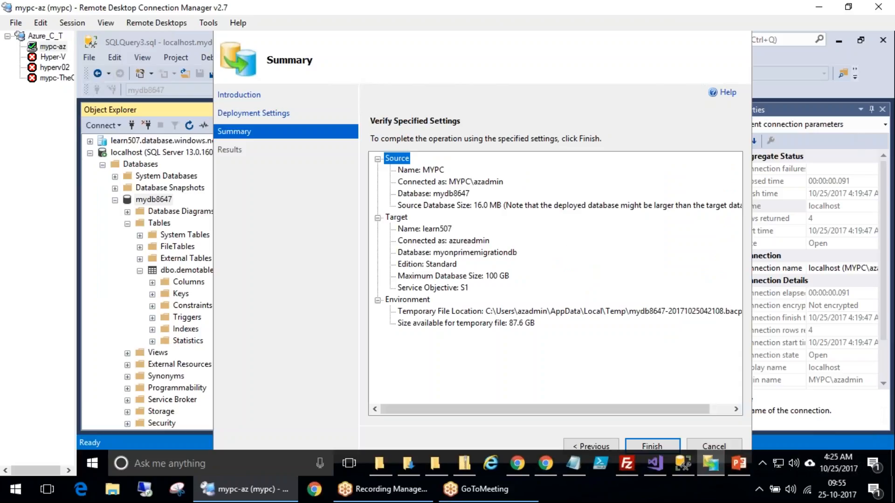
Review the source, target and environment settings and finish the wizard to start the deployment
left_click(837, 126)
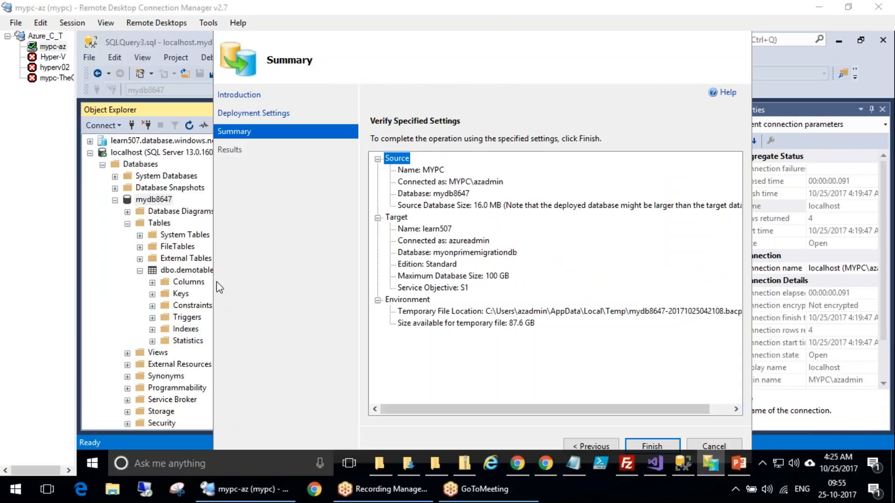
mouse_move(491, 190)
left_mouse_down()
mouse_move(519, 204)
mouse_move(462, 168)
left_mouse_up()
mouse_move(497, 258)
left_mouse_down()
mouse_move(457, 259)
mouse_move(532, 226)
mouse_move(569, 245)
left_mouse_up()
left_click_drag(536, 284, 561, 288)
left_click_drag(538, 333, 650, 269)
key("Escape")
key("Escape")
left_click(656, 443)
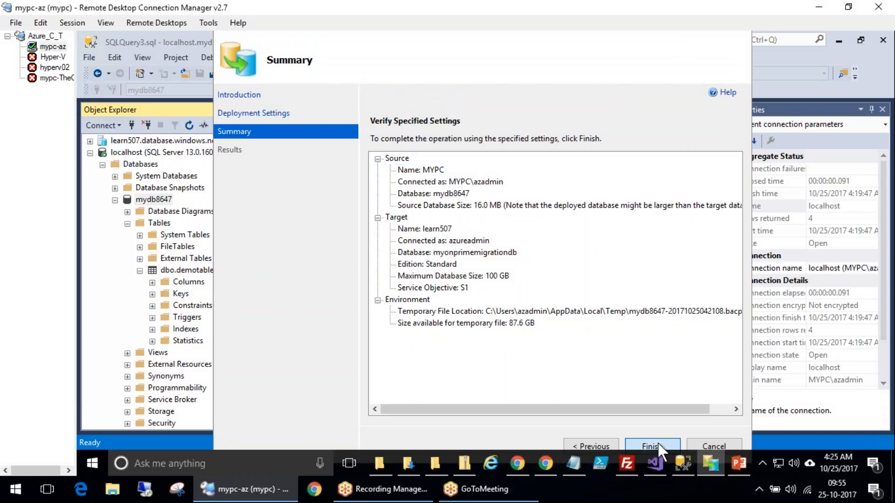
left_click(658, 443)
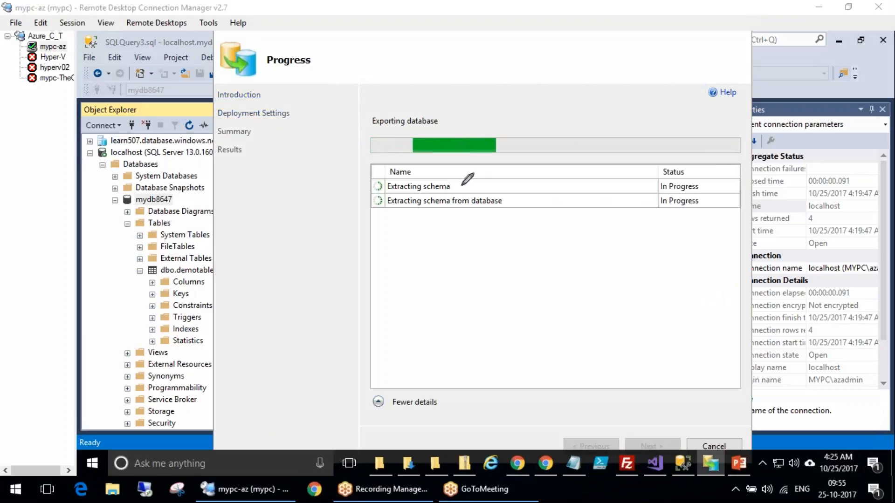
Follow the export and import progress list and close the wizard once the deployment completes
left_click_drag(462, 185, 508, 170)
mouse_move(416, 148)
left_mouse_down()
mouse_move(412, 363)
mouse_move(451, 342)
left_mouse_up()
left_click_drag(345, 312, 355, 342)
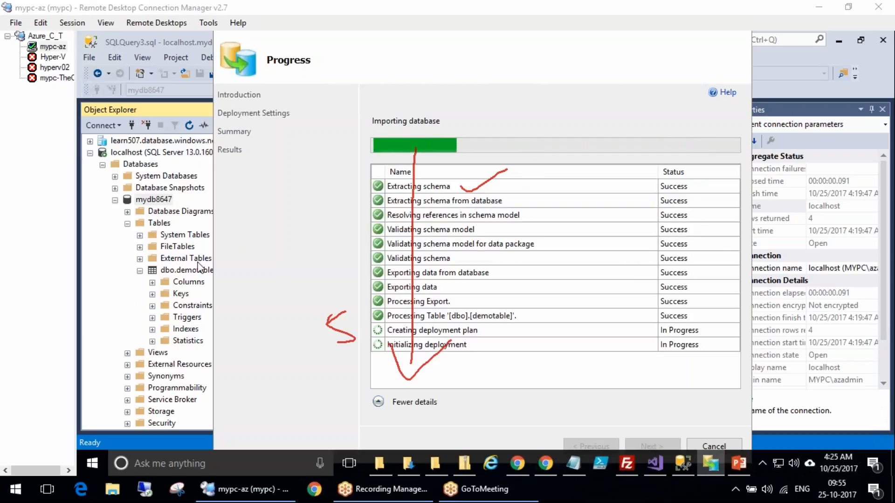
key("Escape")
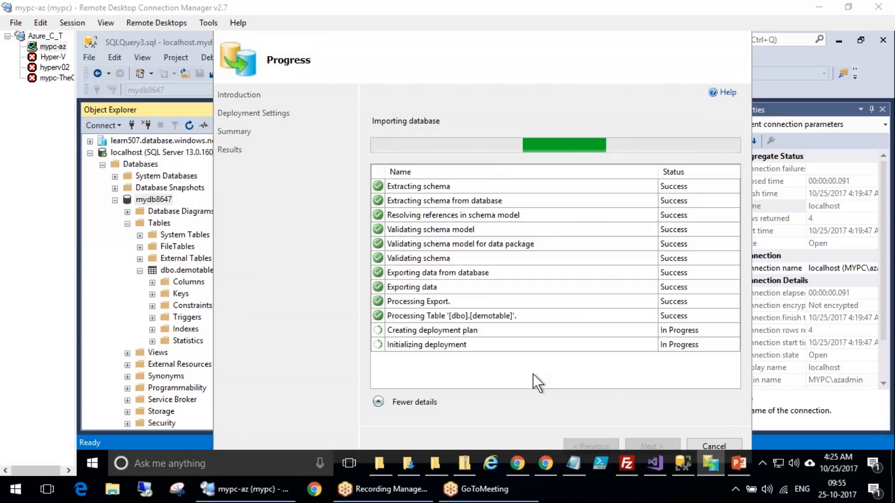
left_click_drag(734, 352, 736, 379)
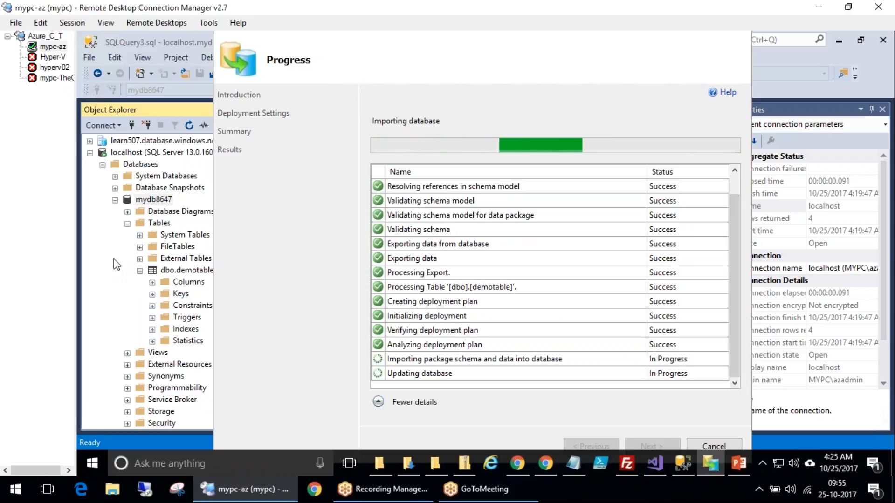
scroll(735, 225, "up", 1)
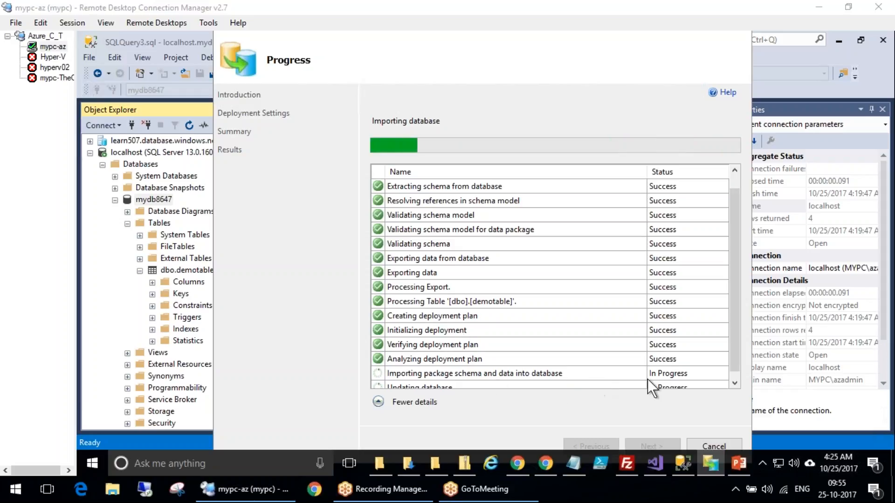
left_click(738, 384)
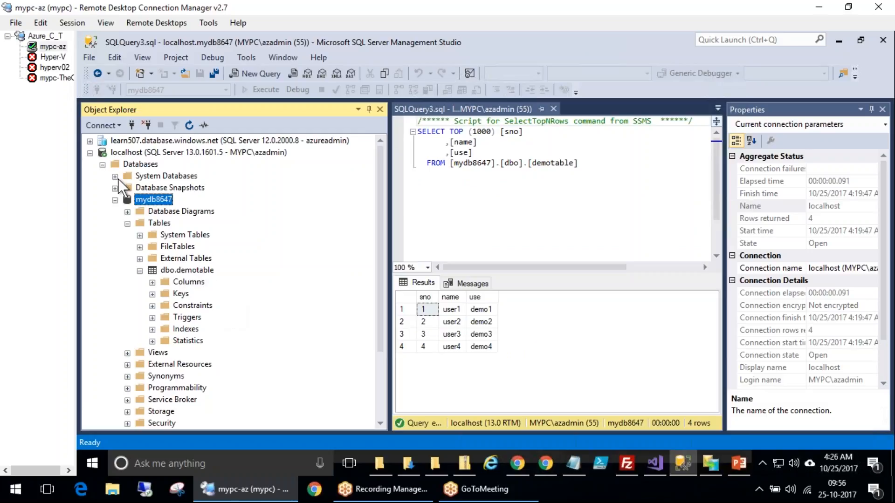
Refresh the learn507 Azure server and expand the deployed myonprimemigrationdb database and its Tables folder
left_click(90, 140)
right_click(144, 139)
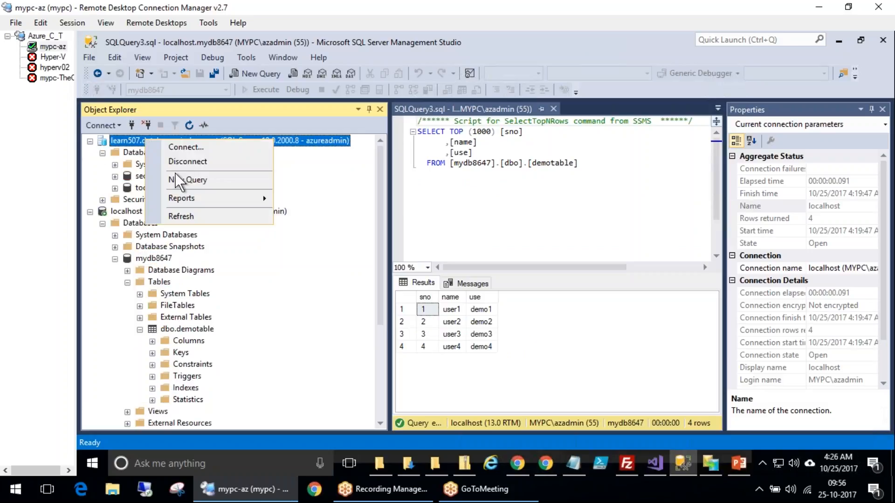
left_click(189, 217)
left_click(103, 152)
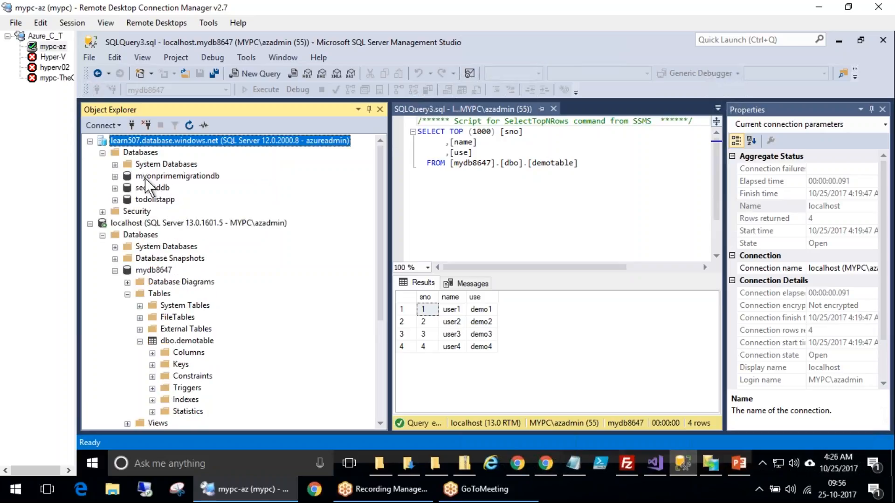
left_click(115, 176)
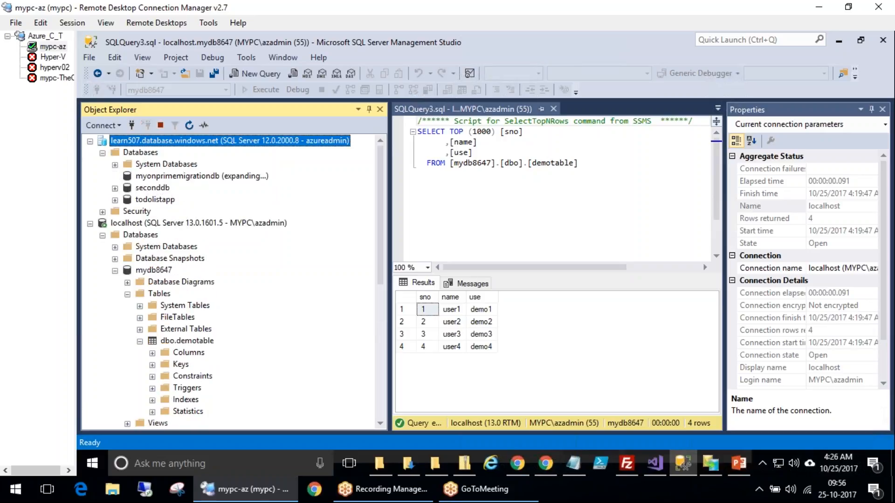
left_click(127, 200)
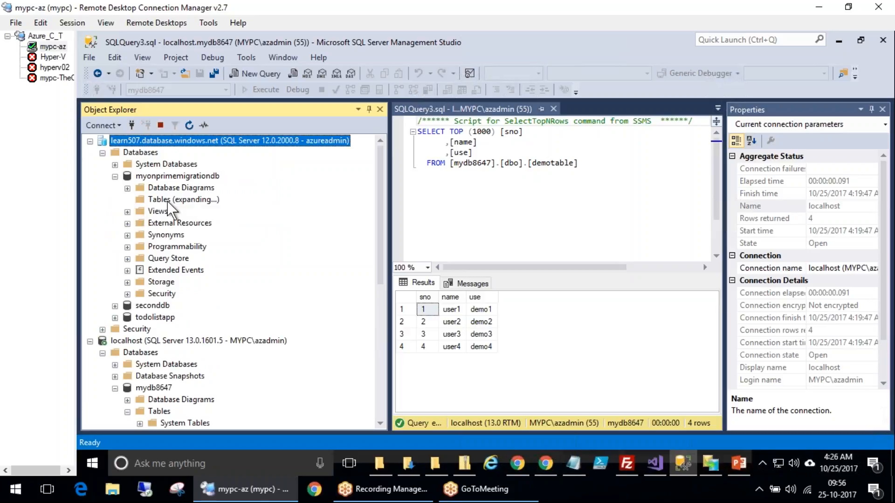
Refresh the Tables folder of myonprimemigrationdb on the Azure server while the deployment is still running
left_click(181, 202)
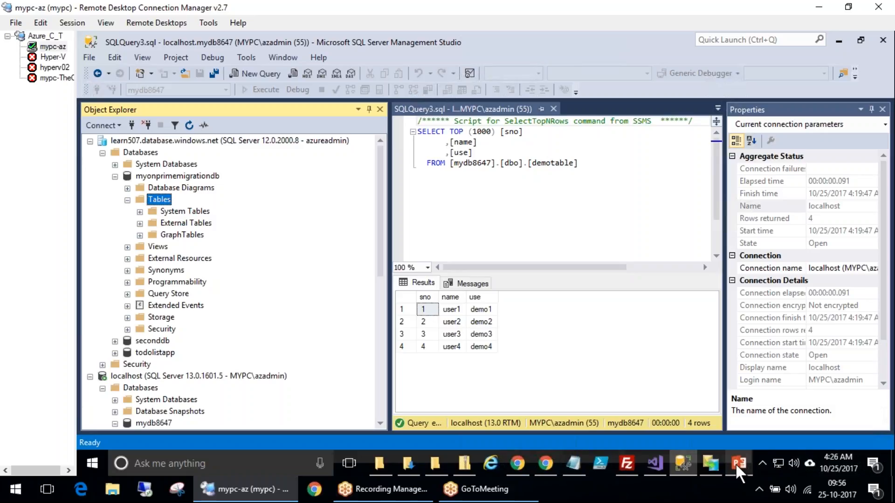
left_click(708, 463)
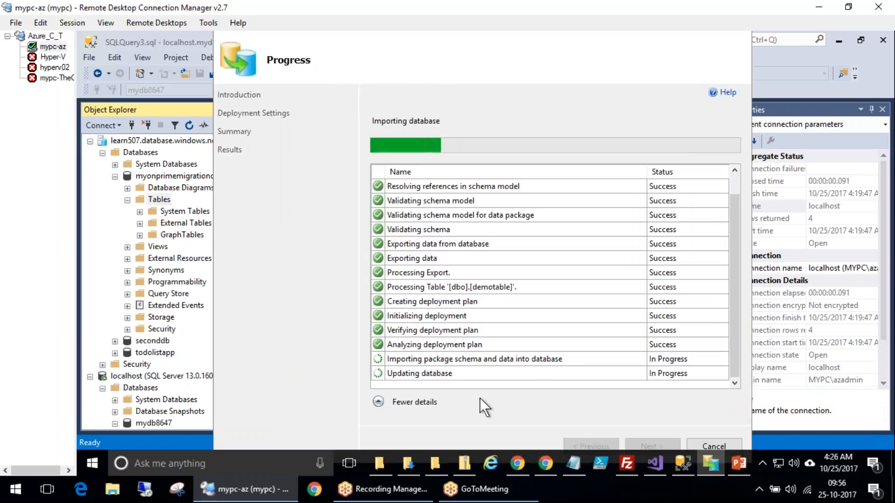
right_click(161, 196)
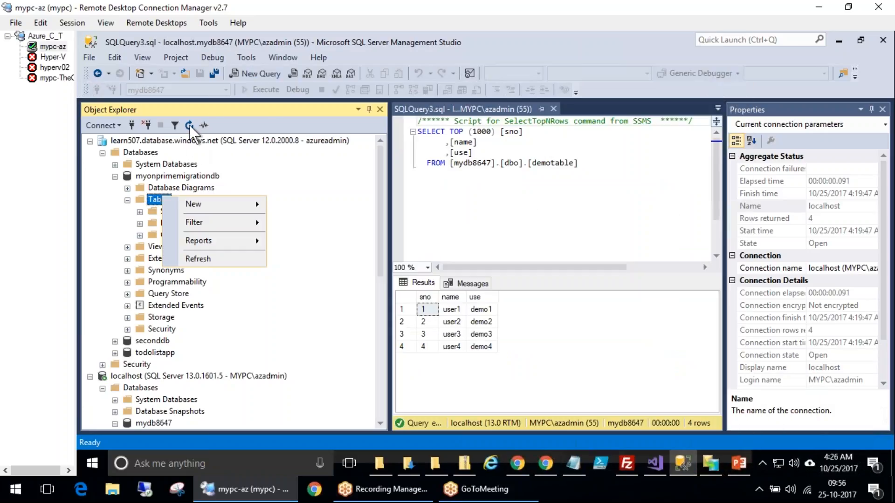
left_click(189, 125)
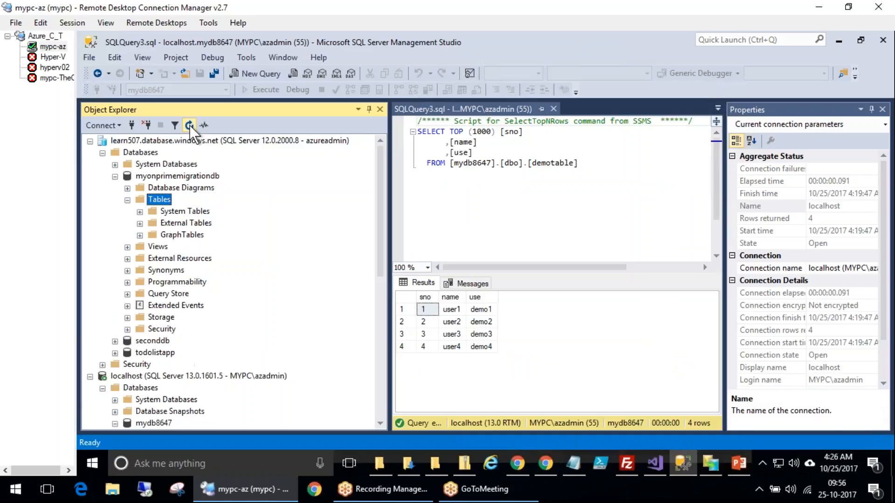
Return to the deployment wizard, scroll through its progress list until the operation completes, and close it
left_click(710, 462)
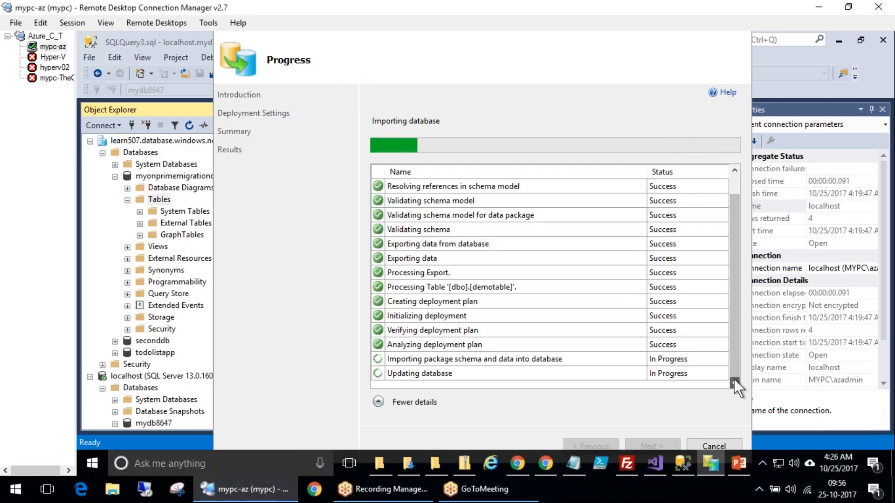
left_click_drag(735, 362, 742, 393)
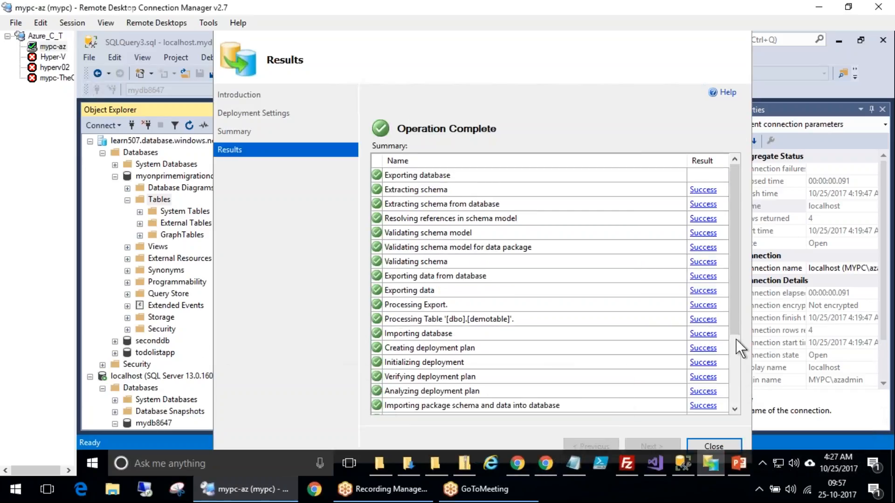
left_click(738, 399)
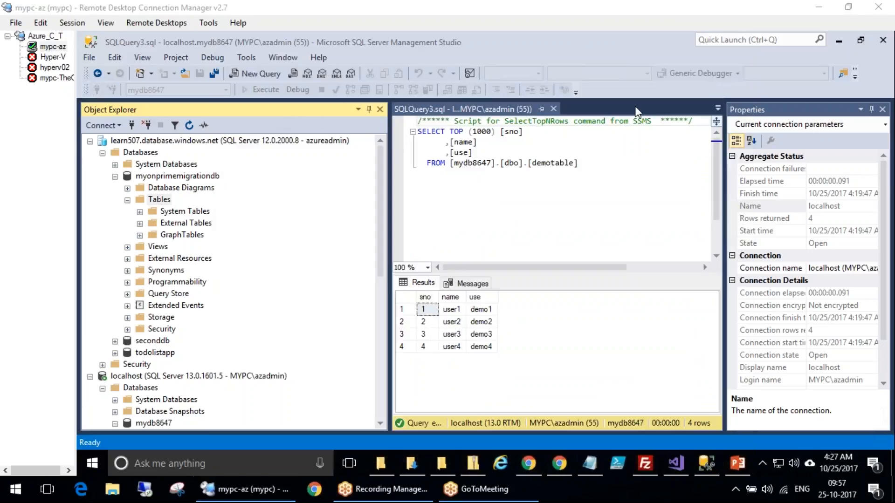
Refresh the myonprimemigrationdb database and expand its Tables folder
right_click(156, 198)
left_click(158, 173)
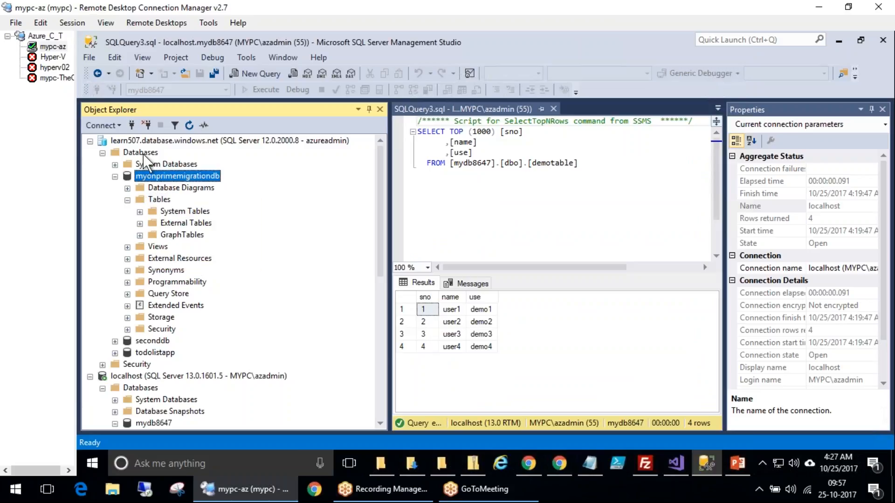
right_click(159, 177)
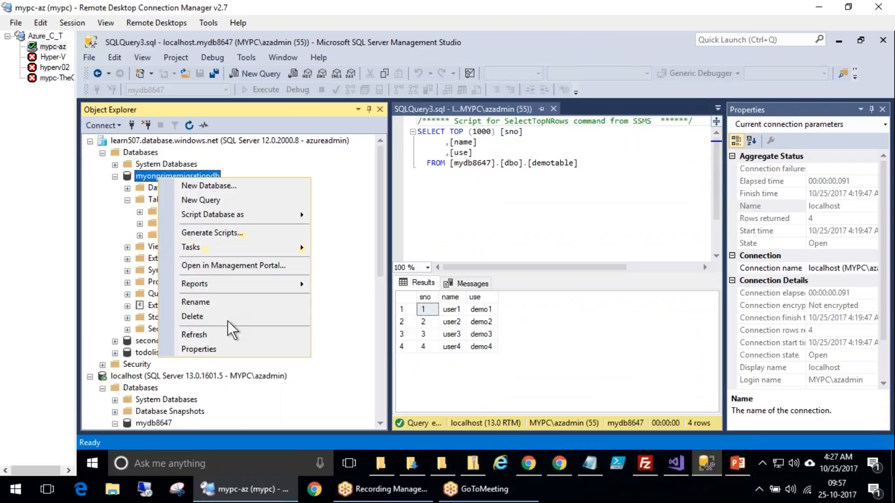
left_click(206, 333)
left_click(127, 199)
left_click(160, 199)
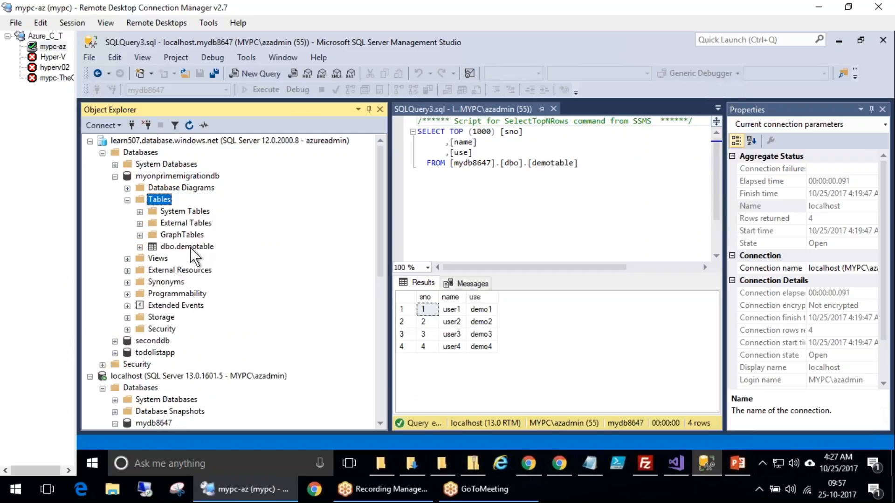
Select the top 1000 rows of dbo.demotable in the Azure database and execute the query
left_click(190, 247)
right_click(190, 248)
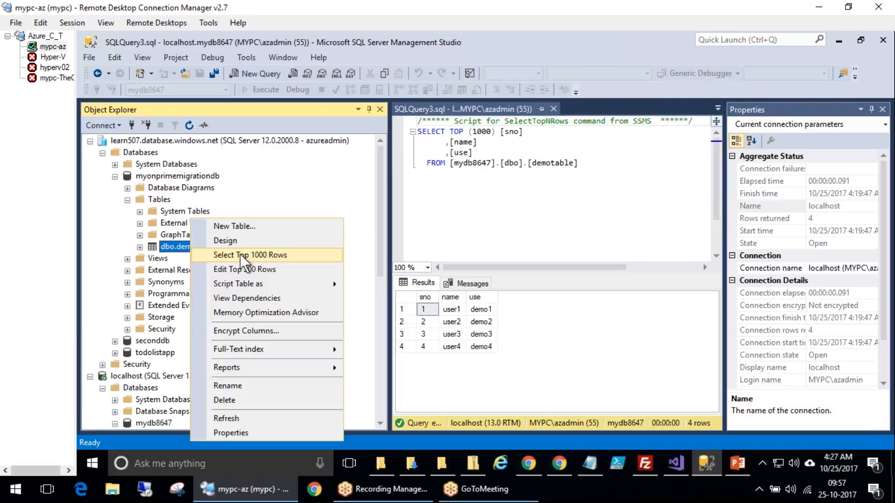
left_click(298, 256)
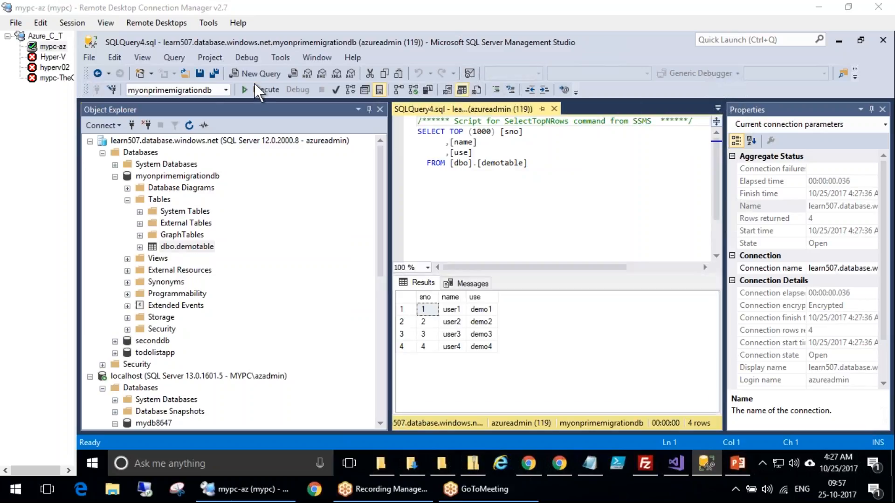
left_click(258, 87)
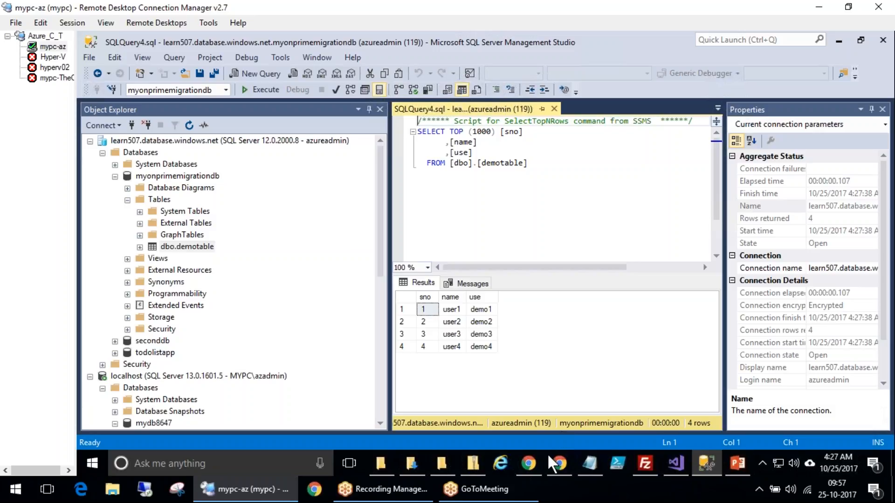
Switch to the browser, refresh the Azure portal's SQL databases list and open myonprimemigrationdb
left_click(527, 463)
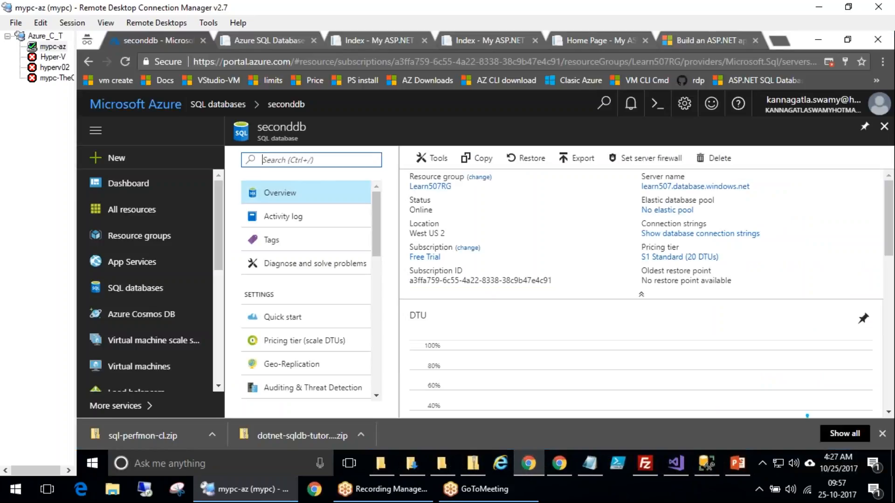
left_click(227, 105)
left_click(422, 159)
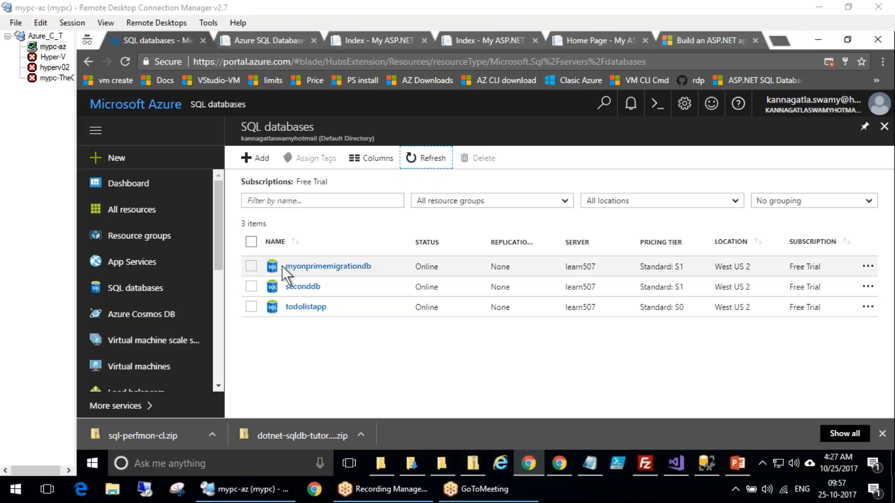
left_click(294, 266)
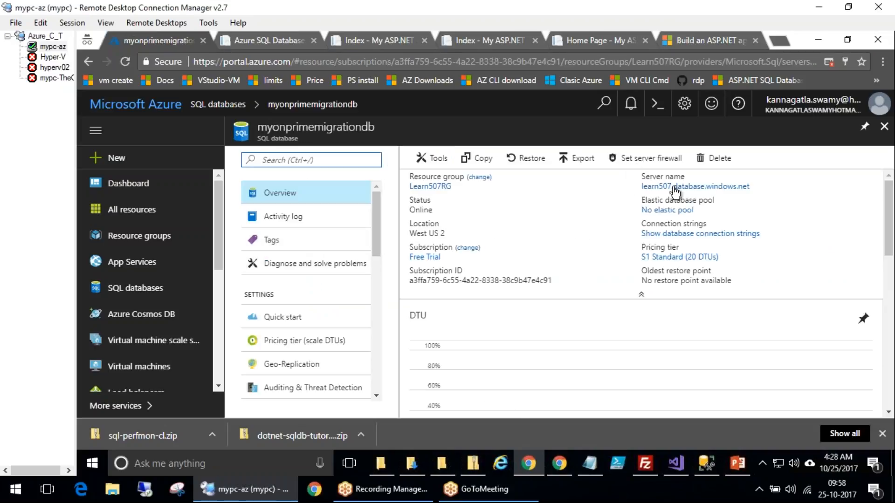
Open the Geo-Replication page of myonprimemigrationdb
left_click_drag(376, 217, 373, 251)
left_click(335, 251)
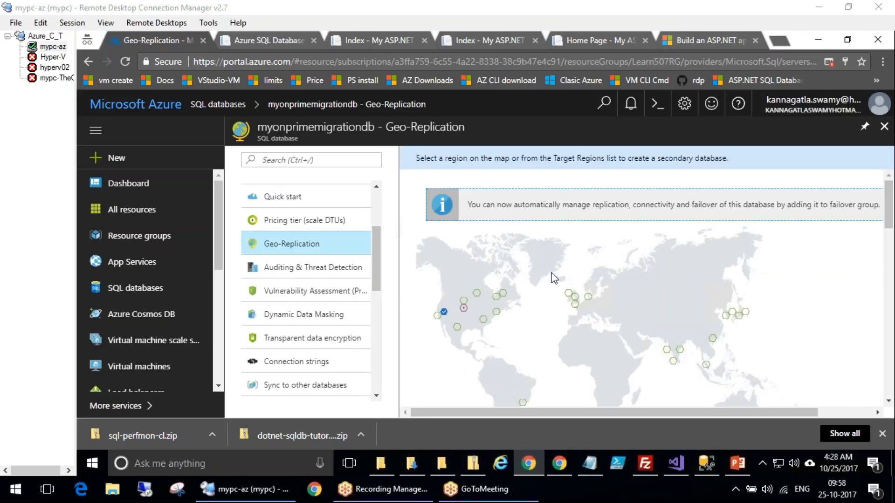
mouse_move(450, 316)
left_mouse_down()
mouse_move(440, 296)
mouse_move(464, 305)
left_mouse_up()
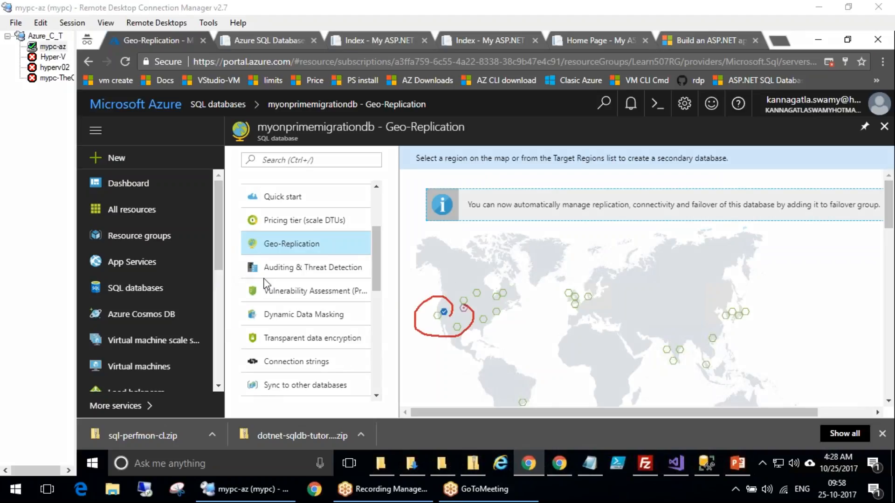
right_click(310, 269)
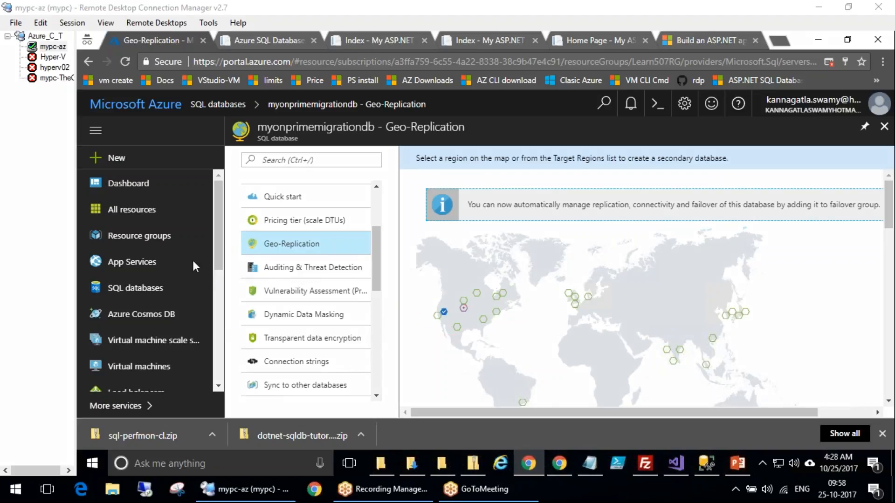
Start creating a Southeast Asia secondary and begin creating a new target server
left_click(706, 364)
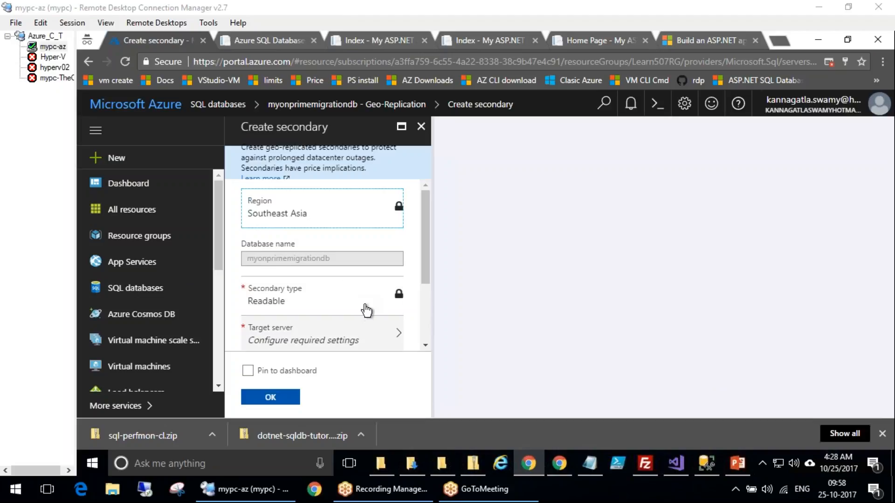
left_click(357, 332)
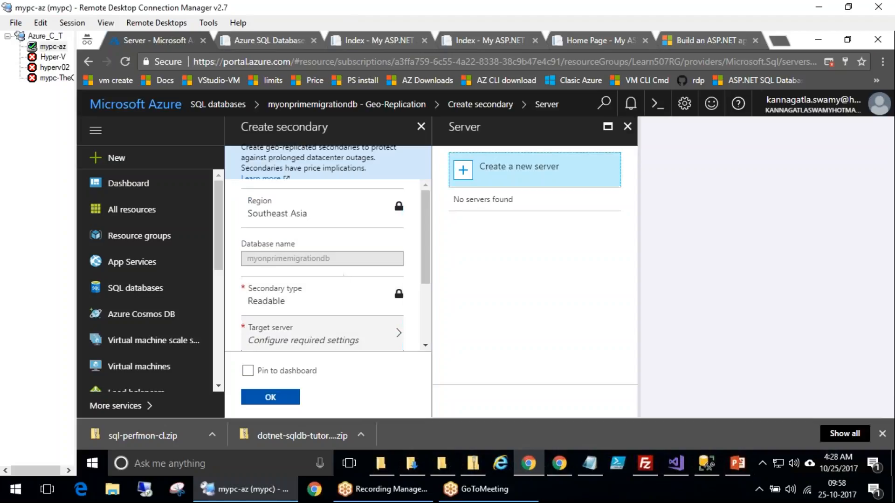
left_click(531, 179)
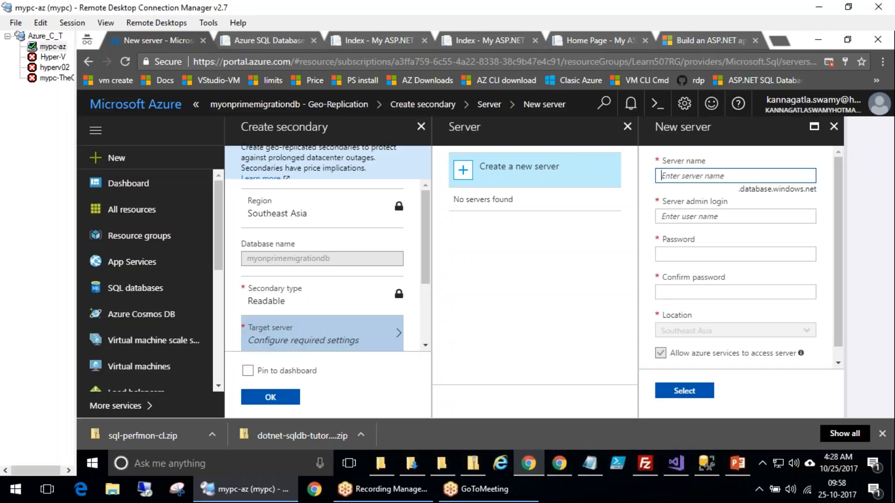
Name the new secondary server secondylearn507
type("secondary")
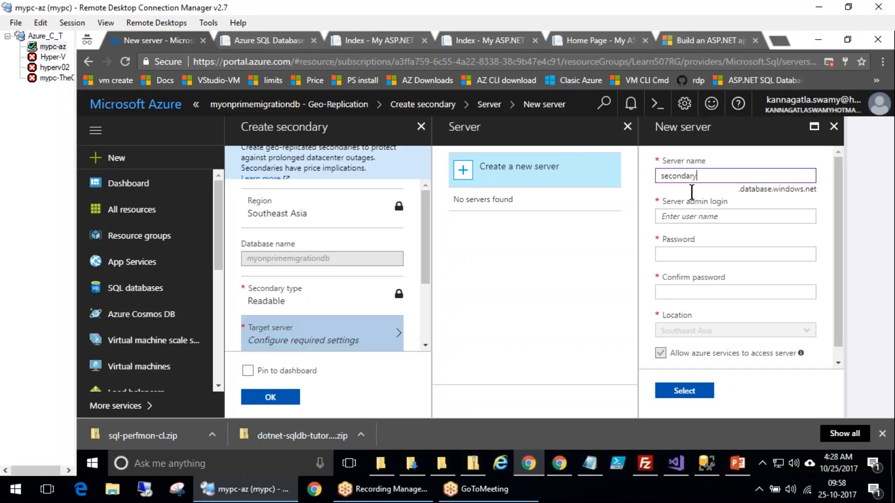
type("db")
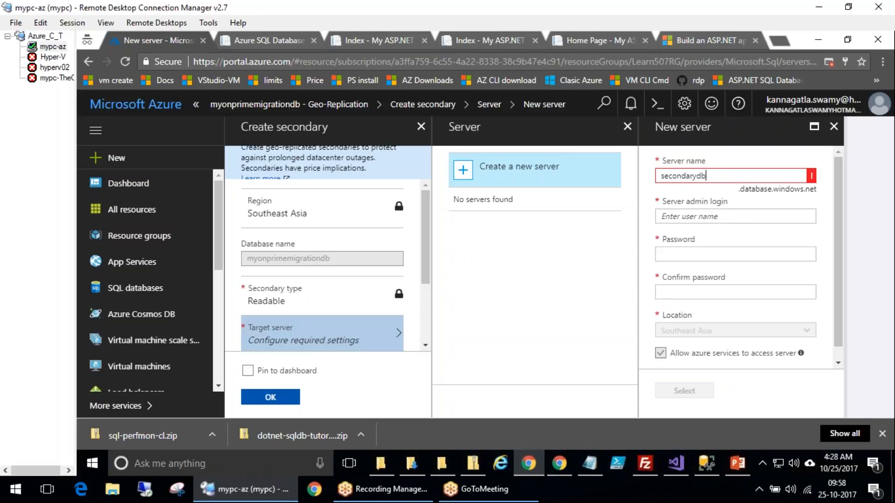
key("BackSpace")
key("BackSpace")
key("BackSpace")
key("BackSpace")
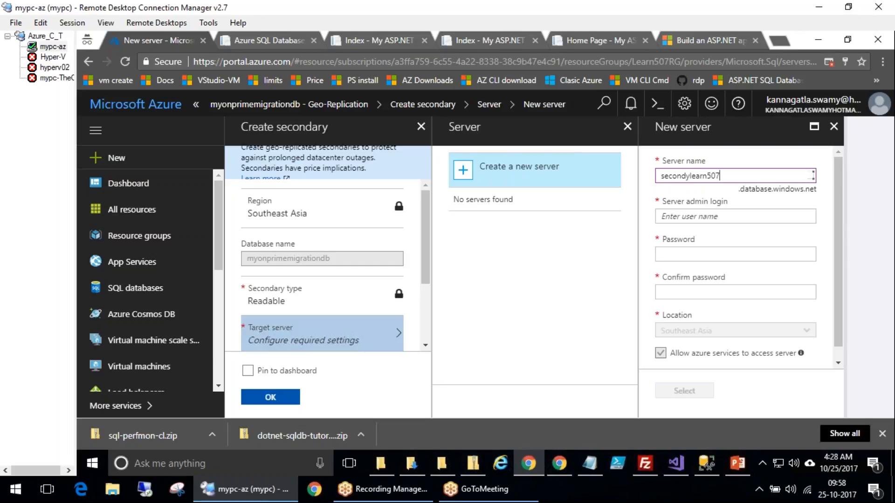
Fill in the server admin login, password and confirm password, then select the new server as target
left_click(710, 215)
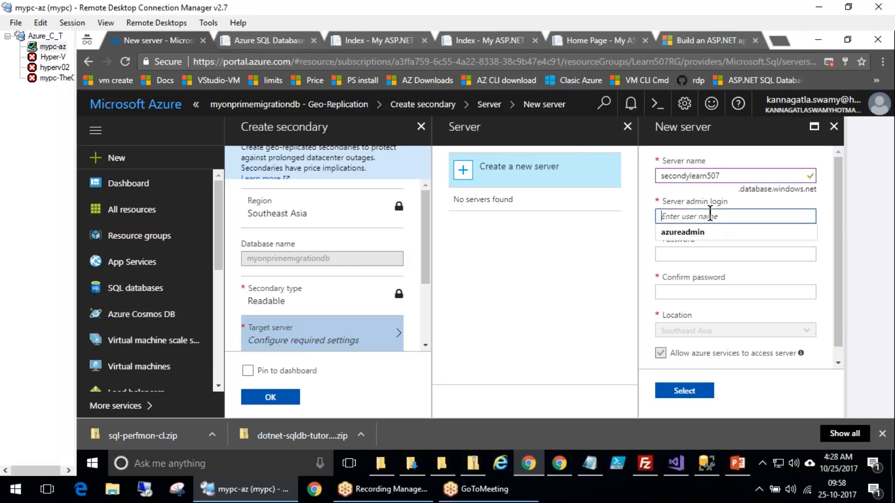
key("Down")
key("Tab")
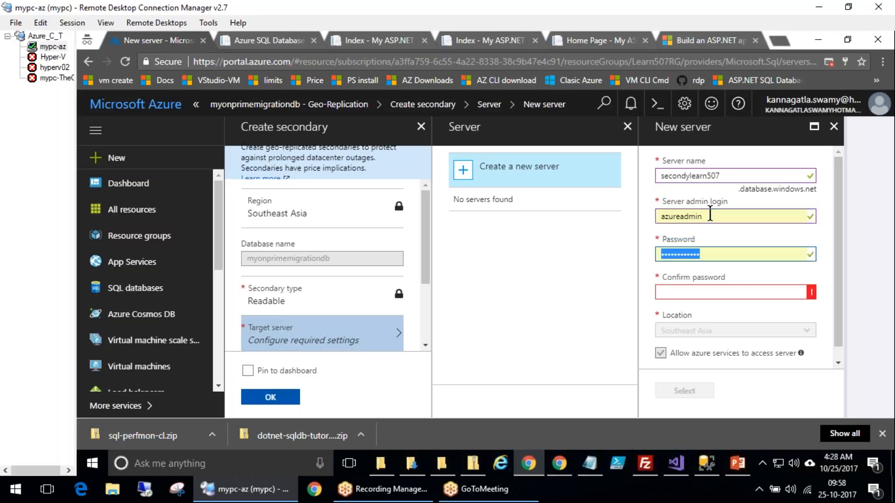
key("Tab")
key("Down")
key("Down")
key("Return")
key("Tab")
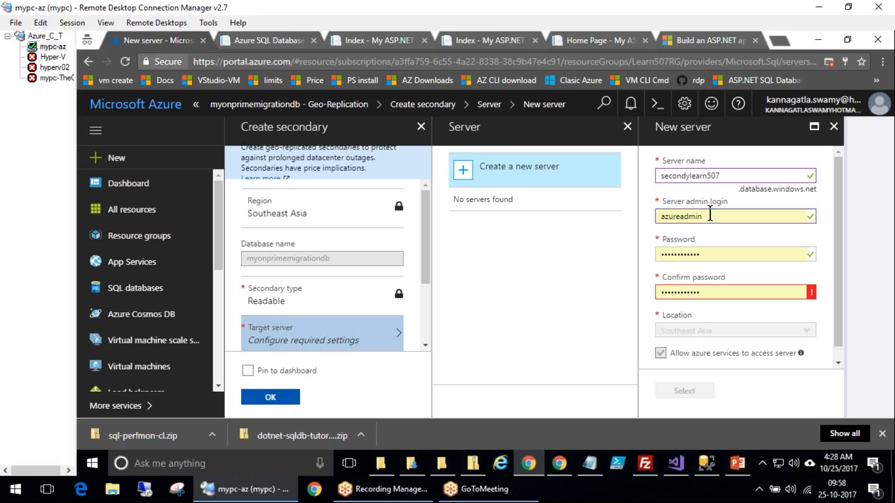
scroll(767, 275, "down", 1)
left_click(701, 393)
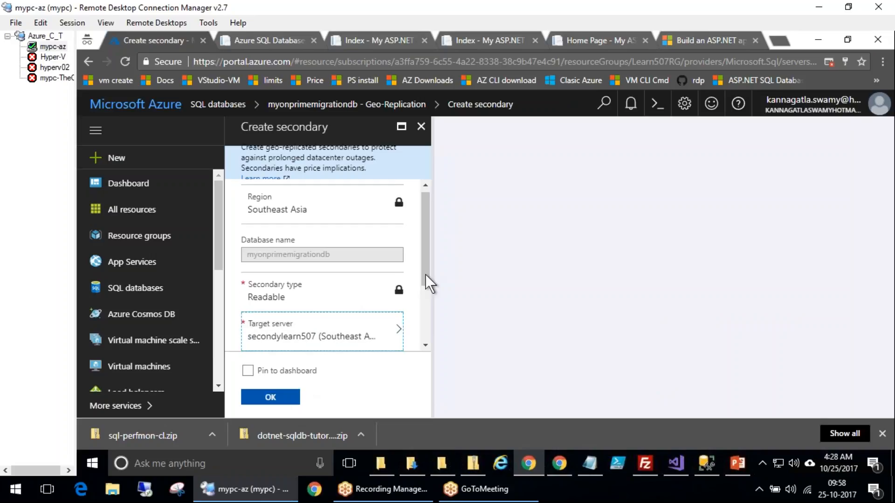
Confirm creation of the Southeast Asia secondary database with the Standard S1 pricing tier
scroll(425, 317, "down", 3)
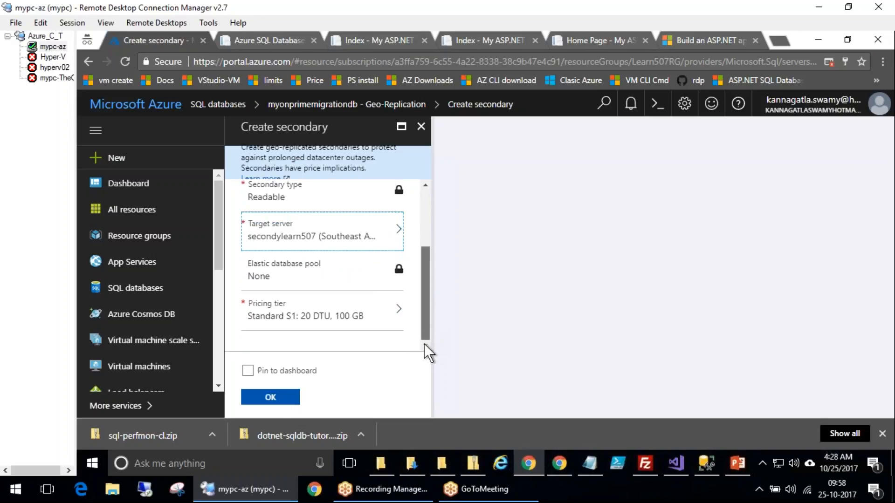
left_click(272, 399)
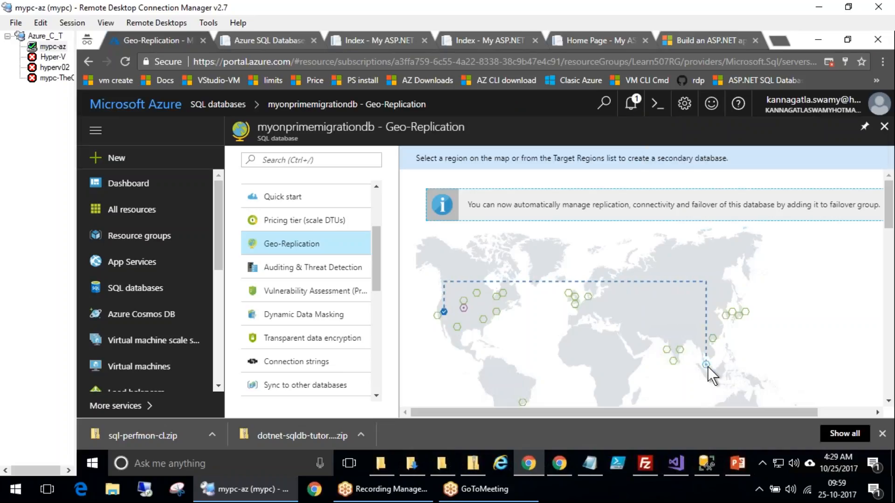
Examine the replication link between the primary region and the Southeast Asia secondary on the map
mouse_move(466, 264)
left_mouse_down()
mouse_move(400, 329)
mouse_move(500, 346)
left_mouse_up()
left_click_drag(485, 280, 500, 346)
mouse_move(749, 330)
left_mouse_down()
mouse_move(683, 374)
mouse_move(718, 319)
left_mouse_up()
key("Escape")
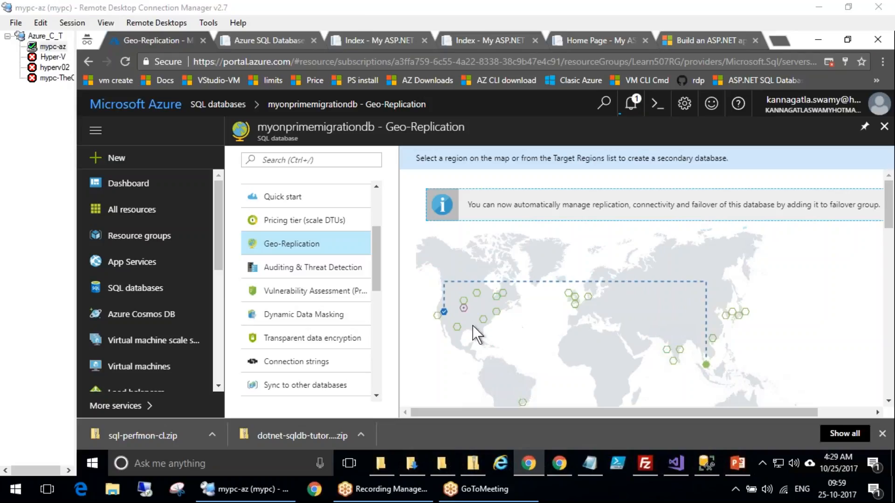
left_click(705, 365)
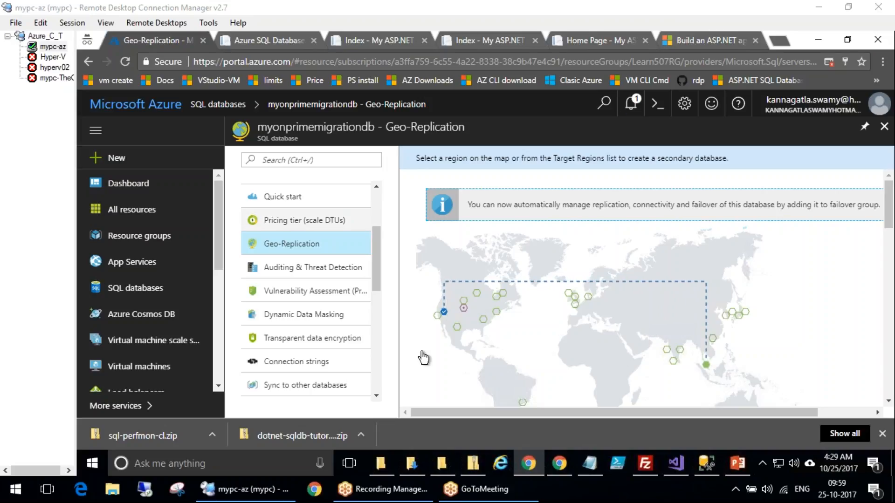
left_click(464, 303)
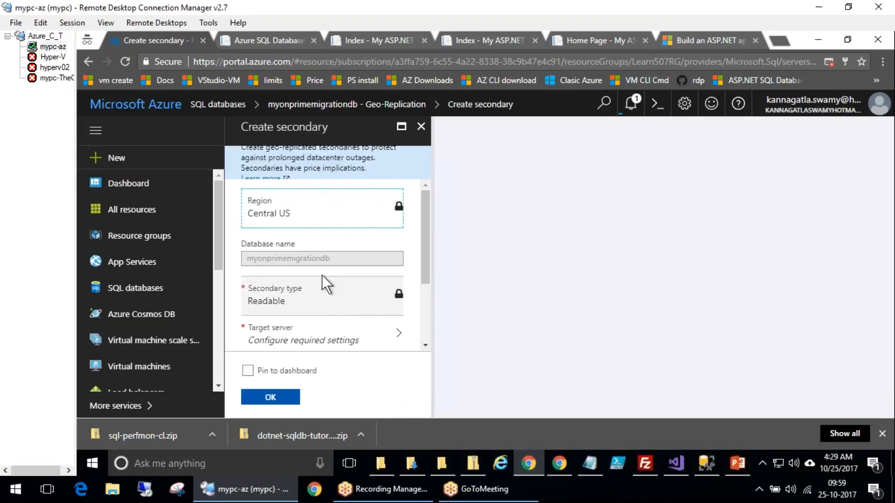
scroll(309, 323, "down", 3)
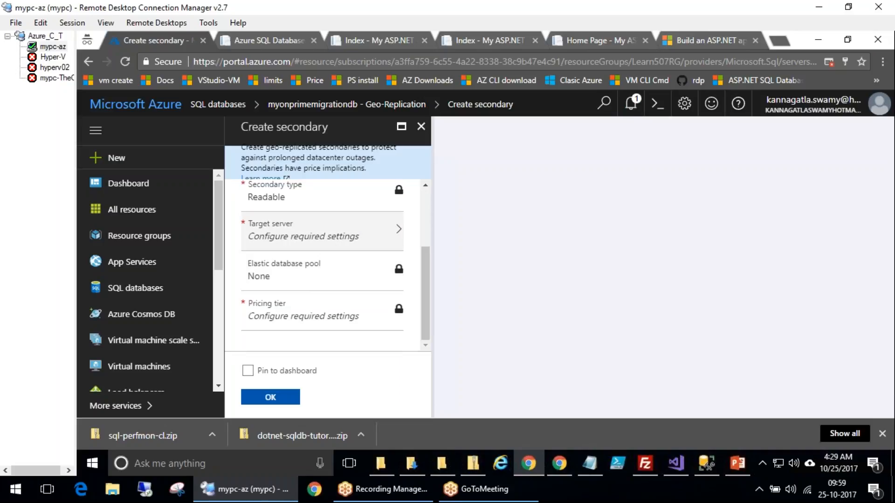
left_click(316, 237)
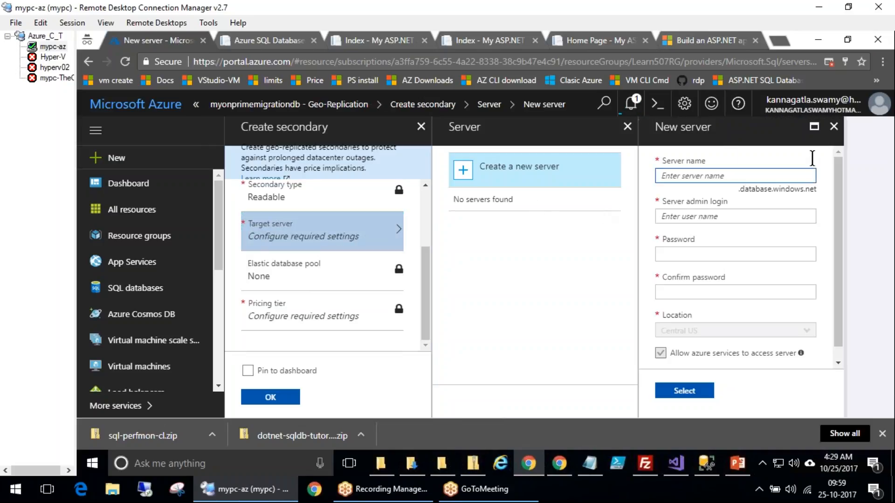
left_click(834, 127)
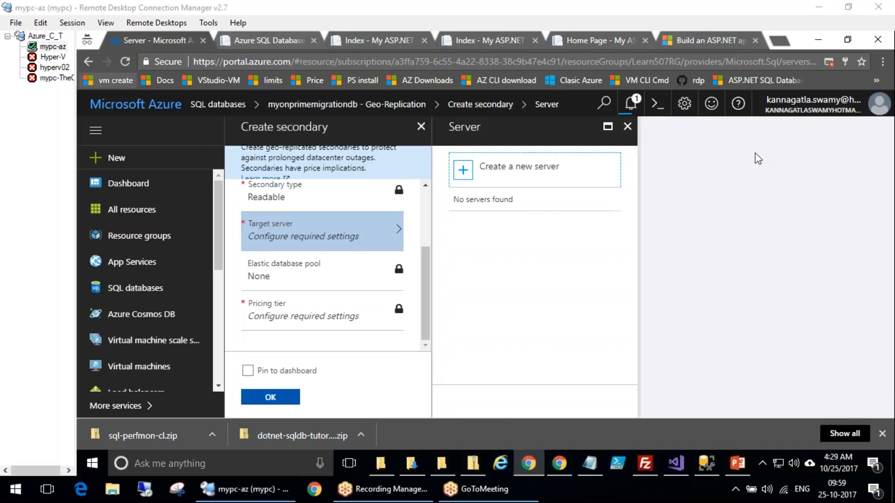
left_click(421, 126)
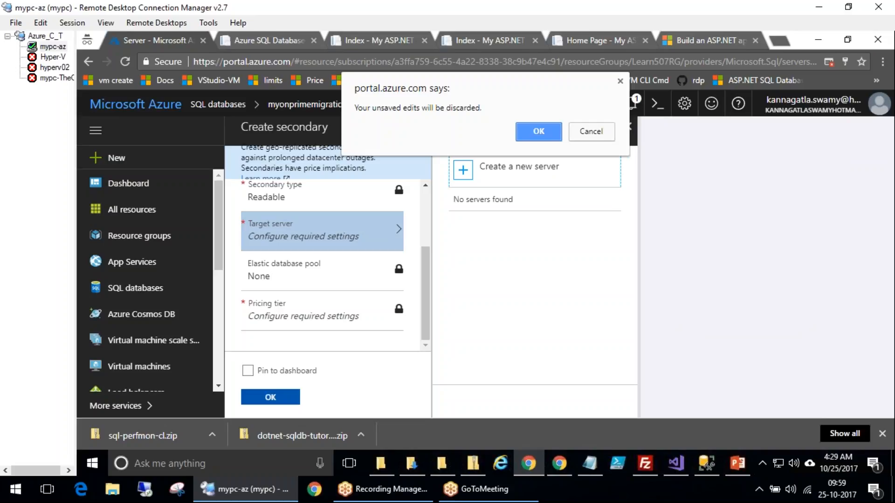
left_click(559, 131)
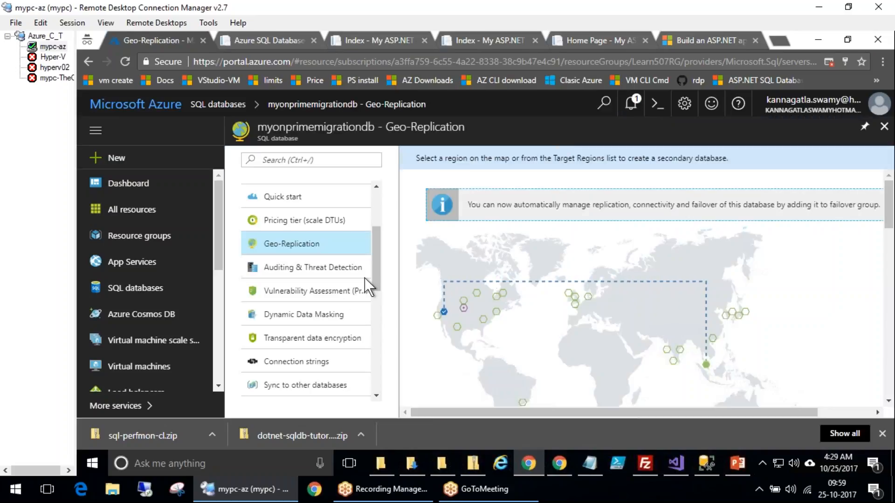
Explore the DTU and storage settings of the database's Standard pricing tier
scroll(375, 249, "down", 1)
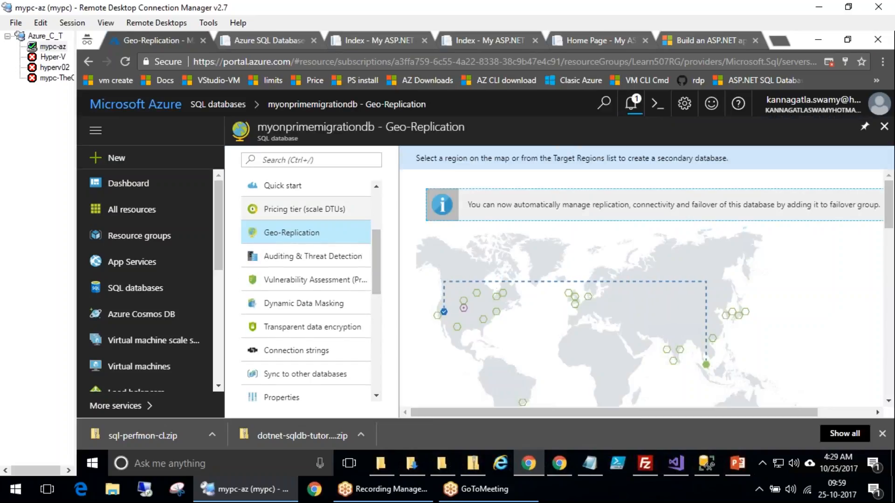
left_click(346, 215)
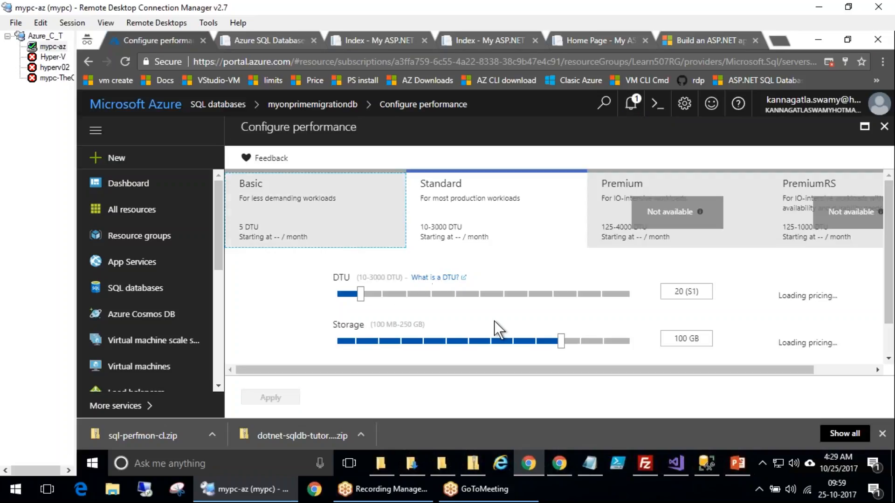
left_click_drag(413, 292, 483, 293)
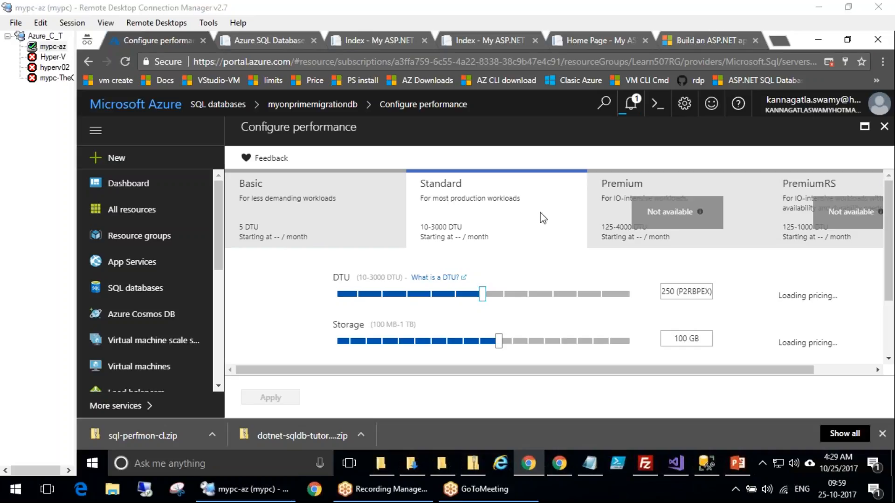
left_click(413, 294)
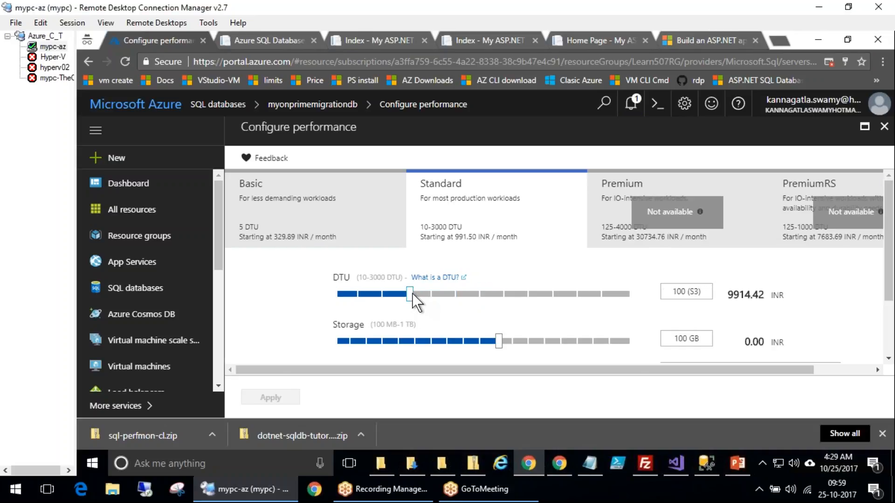
left_click(370, 295)
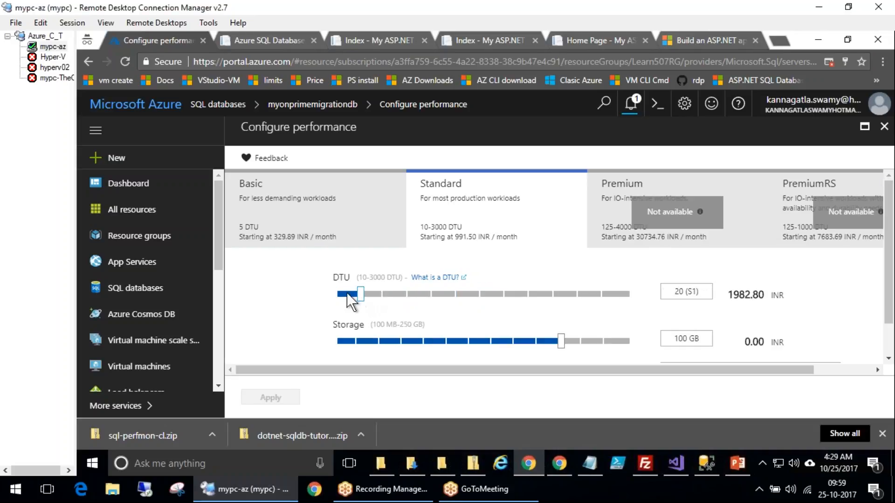
left_click(351, 295)
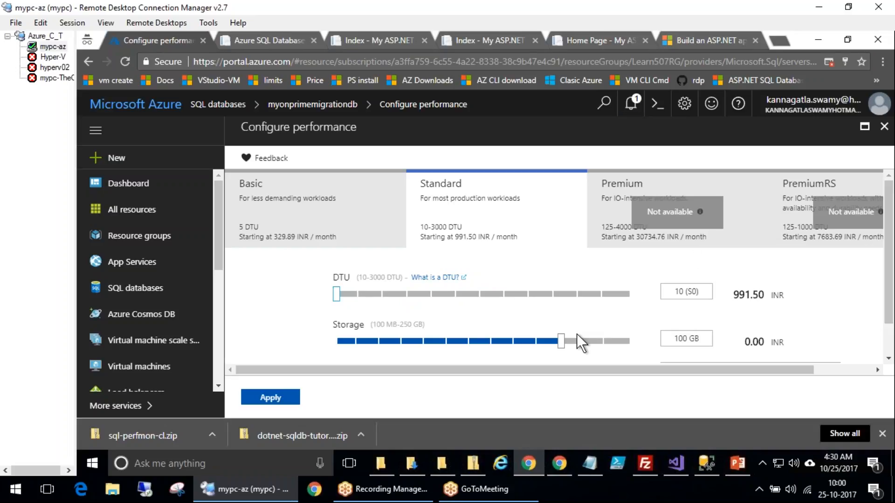
left_click(354, 293)
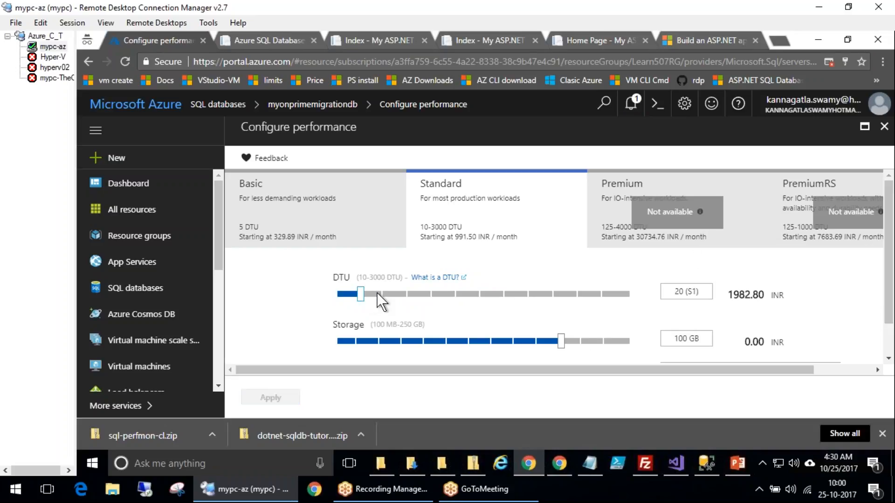
left_click(377, 295)
left_click_drag(471, 345, 395, 342)
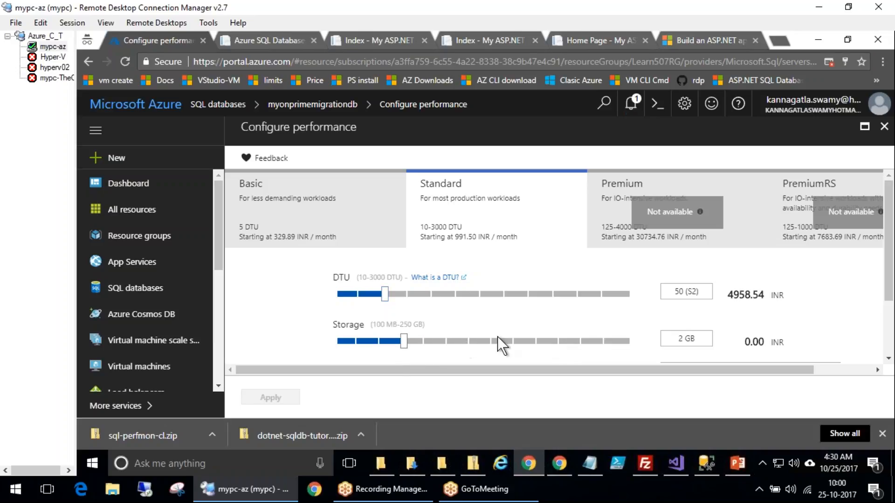
left_click(399, 295)
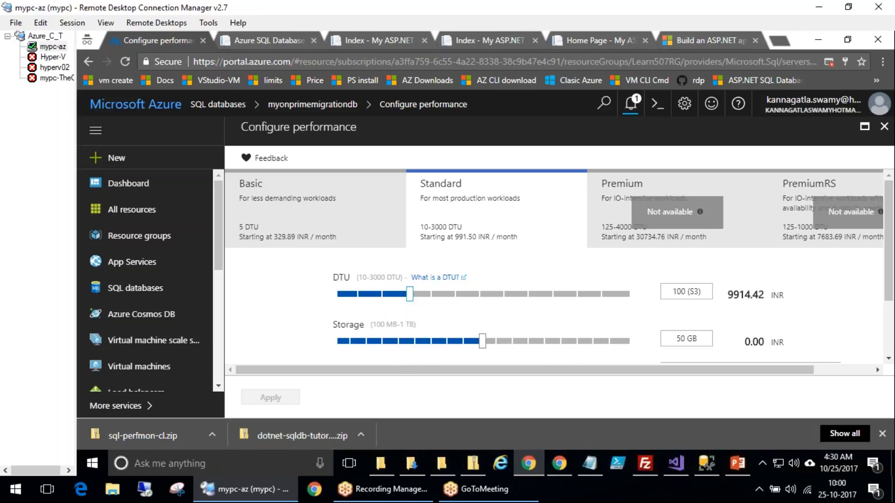
left_click_drag(401, 292, 326, 296)
left_click(270, 398)
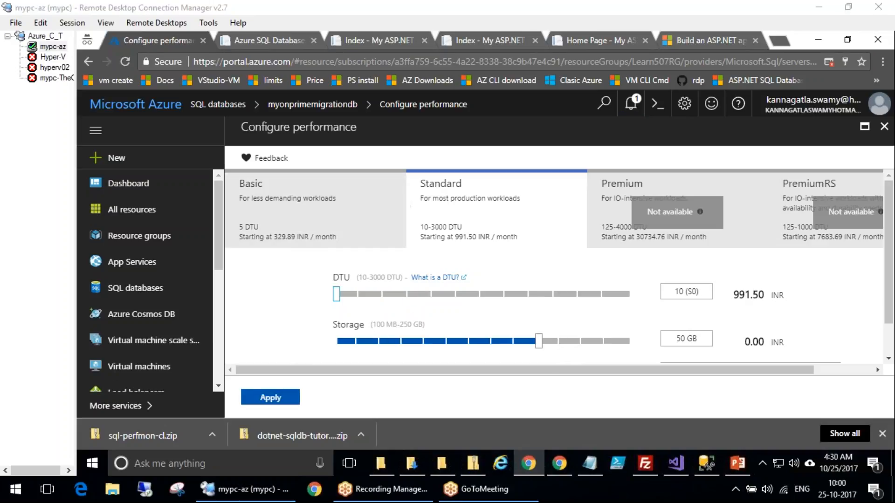
left_click_drag(336, 294, 508, 295)
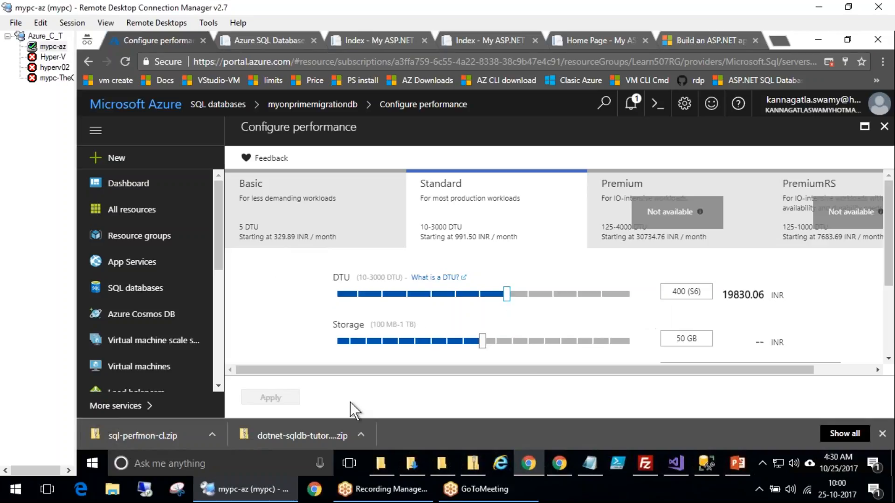
Read the preview terms for Standard databases with 200 or more DTUs, then leave the performance configuration
scroll(892, 306, "down", 3)
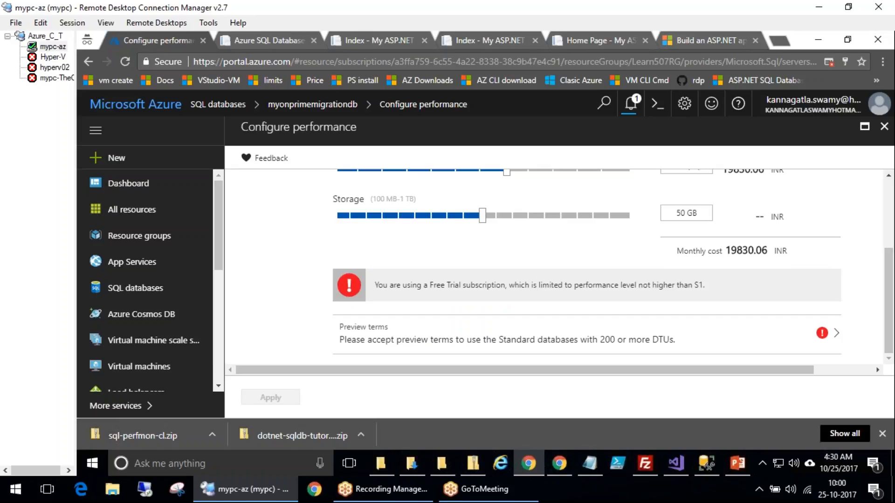
left_click(113, 370)
mouse_move(739, 295)
left_mouse_down()
mouse_move(546, 269)
mouse_move(280, 279)
mouse_move(736, 288)
left_mouse_up()
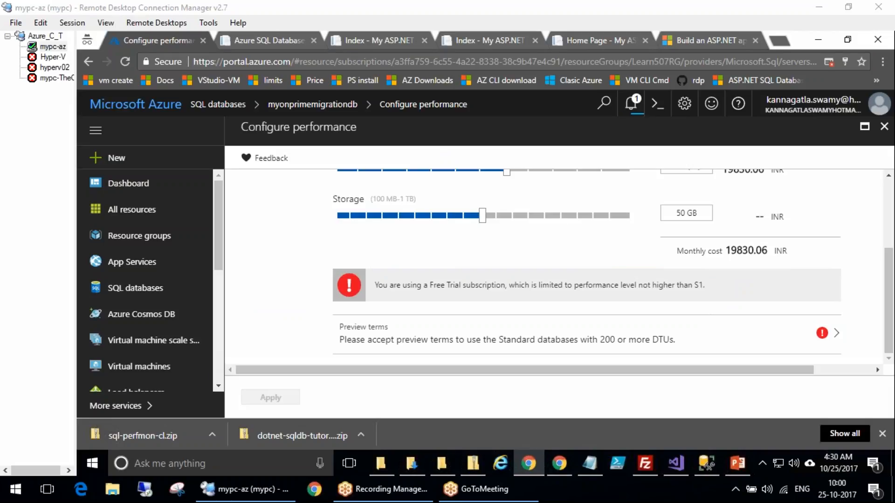
left_click(432, 344)
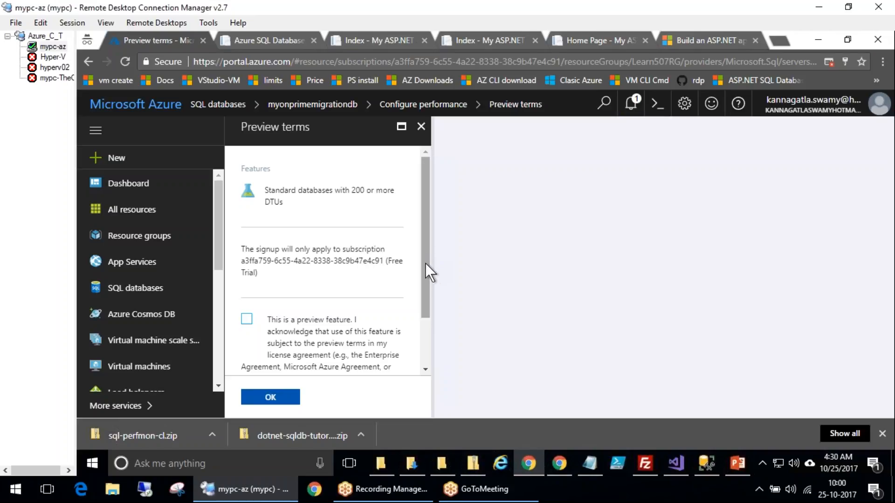
scroll(426, 280, "down", 2)
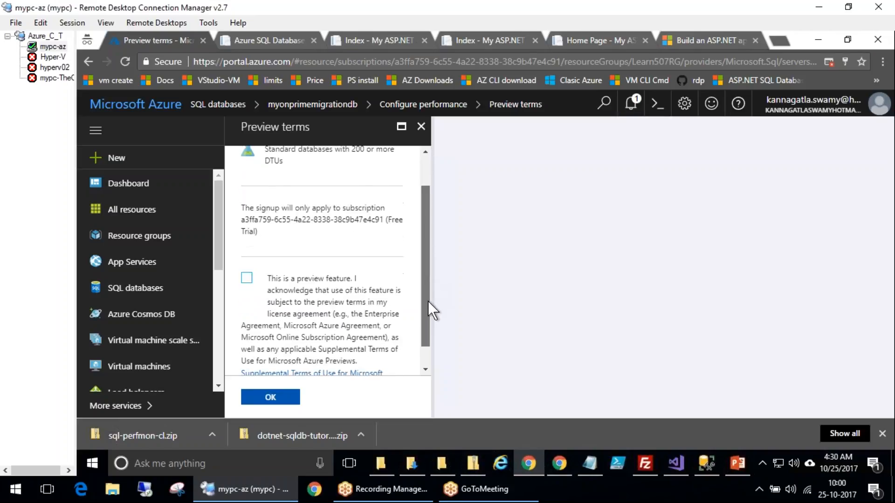
left_click_drag(428, 302, 428, 323)
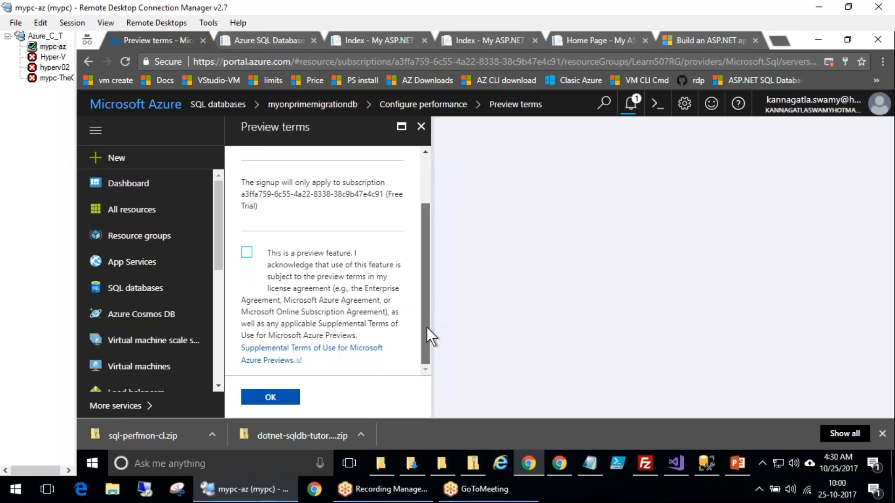
scroll(426, 275, "up", 2)
left_click(421, 126)
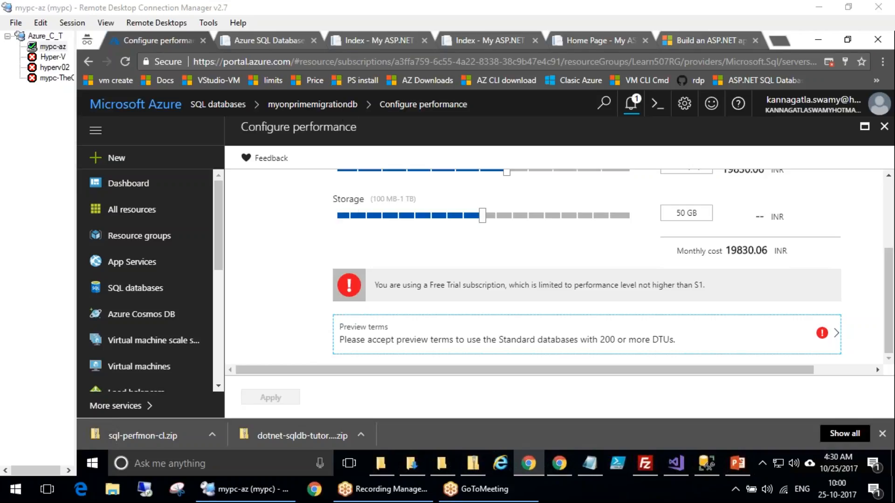
left_click(307, 107)
left_click(534, 129)
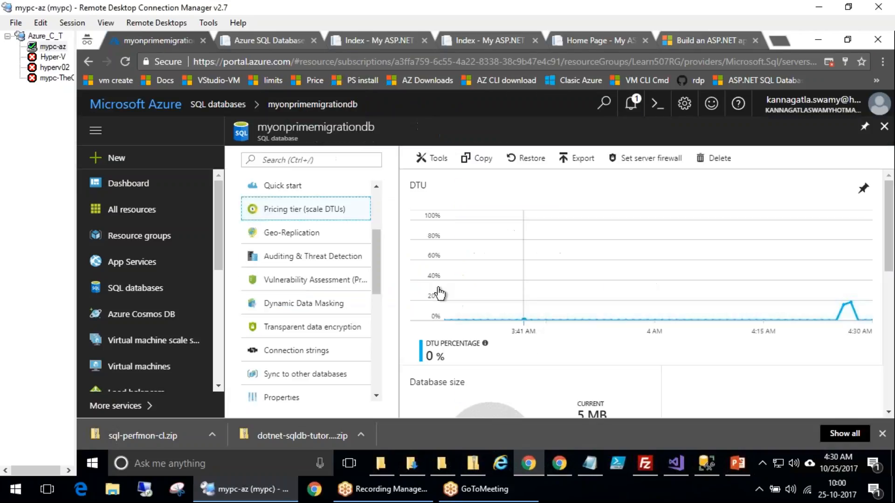
Open the database's Geo-Replication page and examine the primary and secondary regions on the map
left_click(292, 233)
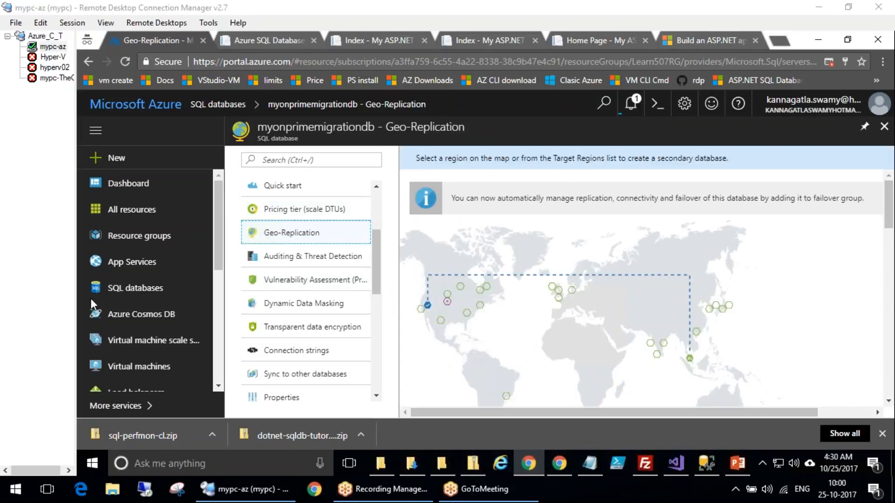
left_click_drag(347, 205, 375, 187)
left_click_drag(332, 232, 373, 206)
mouse_move(431, 303)
left_mouse_down()
mouse_move(425, 294)
mouse_move(700, 239)
left_mouse_up()
mouse_move(808, 265)
left_mouse_down()
mouse_move(728, 355)
mouse_move(702, 346)
mouse_move(706, 354)
left_mouse_up()
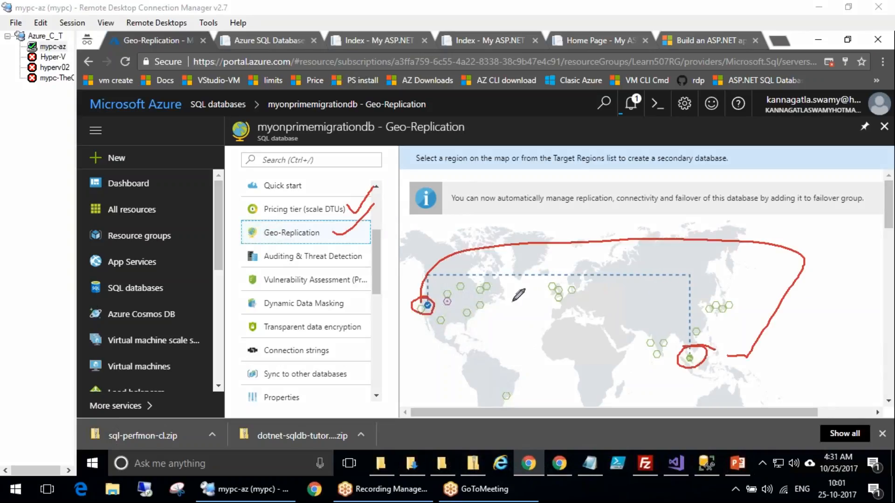
key("Escape")
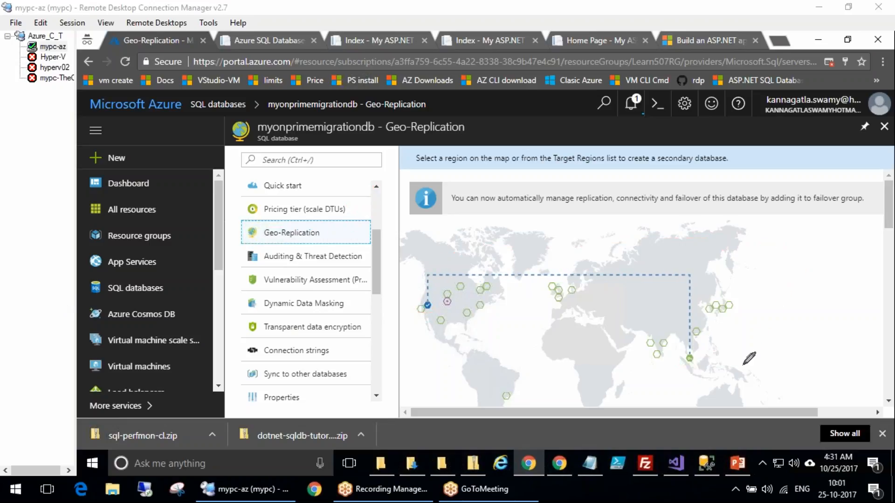
Open secondary creation for the Southeast Asia region and inspect its secondary type setting
left_click(689, 359)
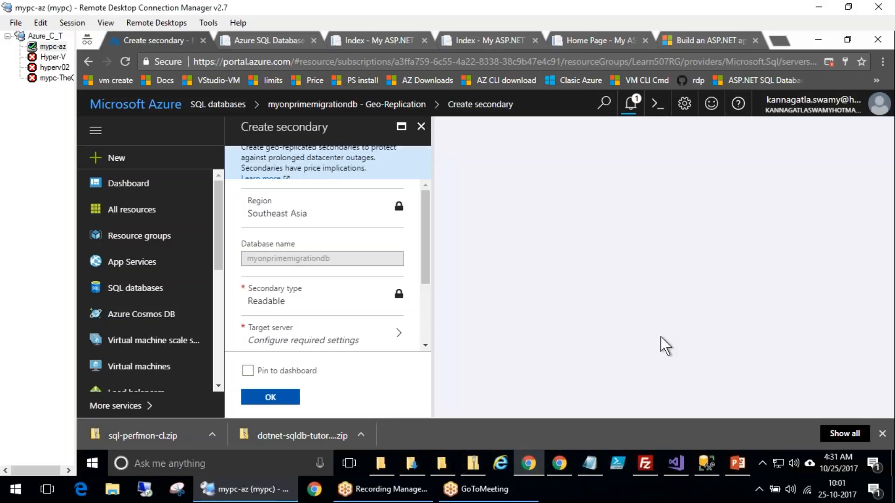
left_click(383, 296)
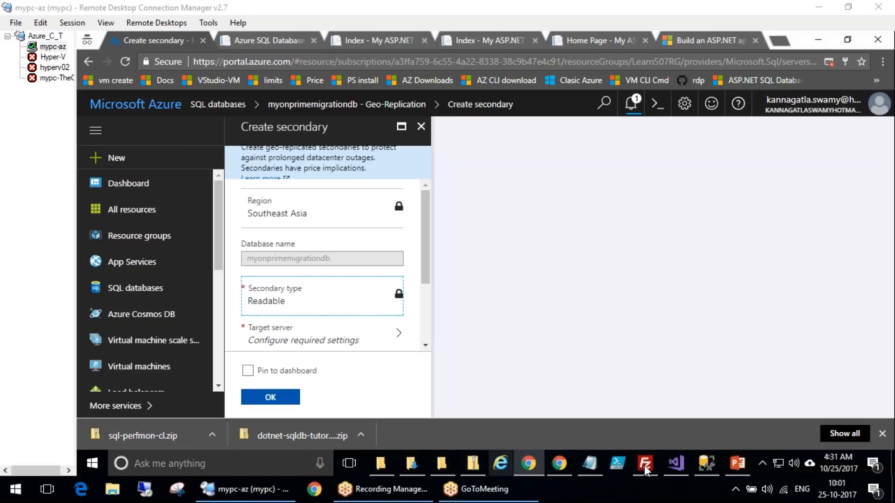
Switch to PowerPoint and view the slide on planning the deployment of an Azure SQL Database
left_click(741, 466)
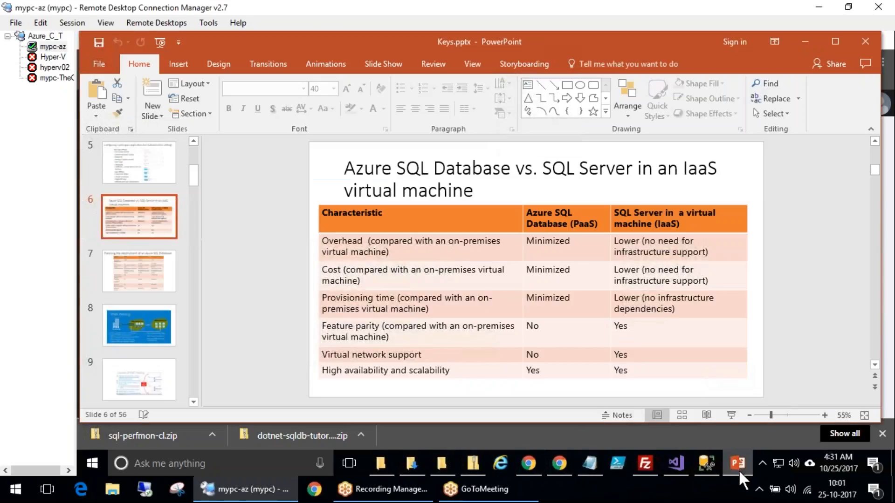
left_click(129, 264)
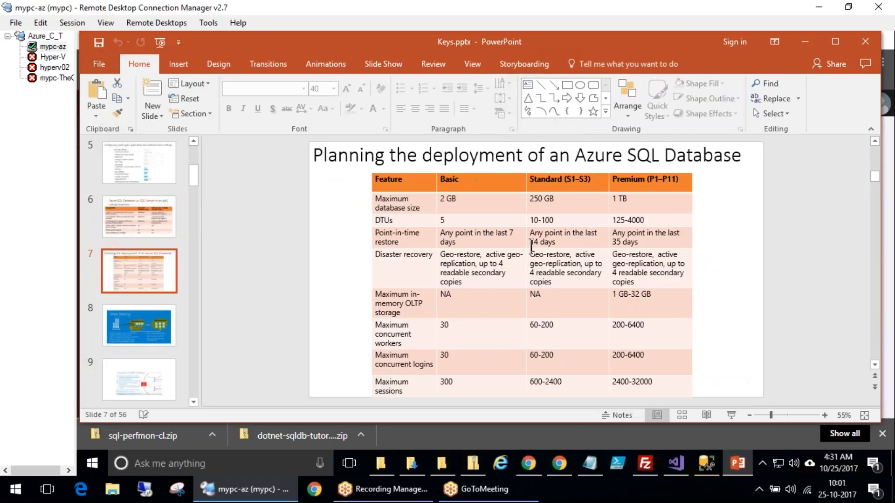
left_click(804, 41)
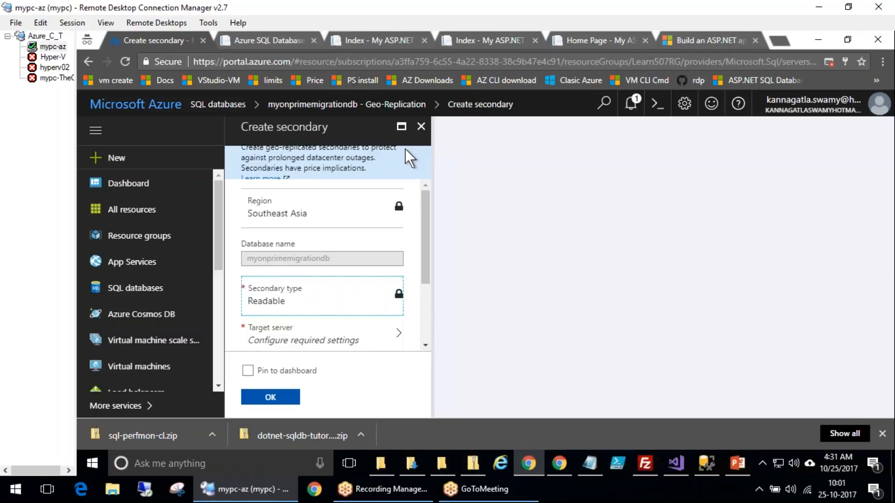
Return to Geo-Replication and open the database's Auditing & Threat Detection settings
left_click(383, 105)
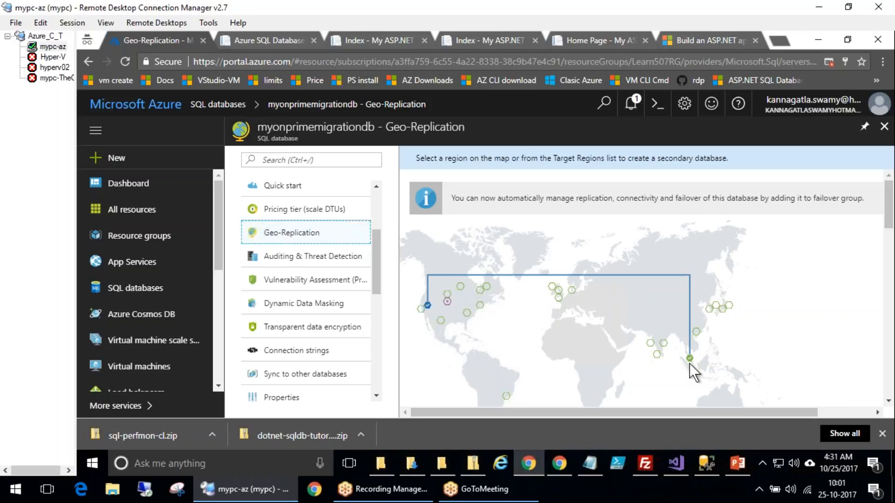
left_click(315, 258)
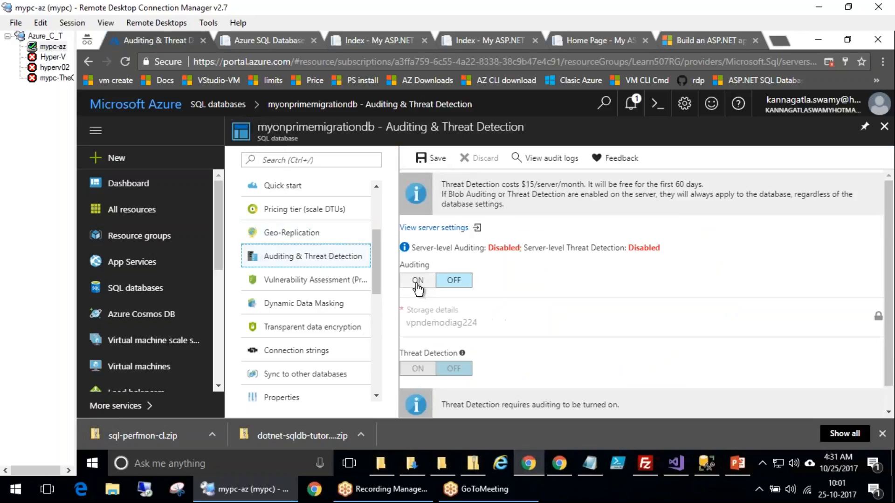
left_click(883, 435)
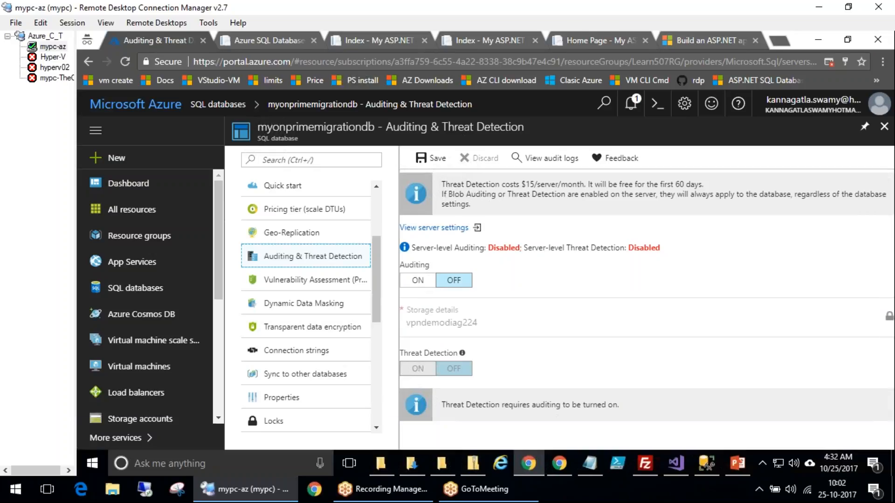
Turn on auditing for the database
left_click(417, 281)
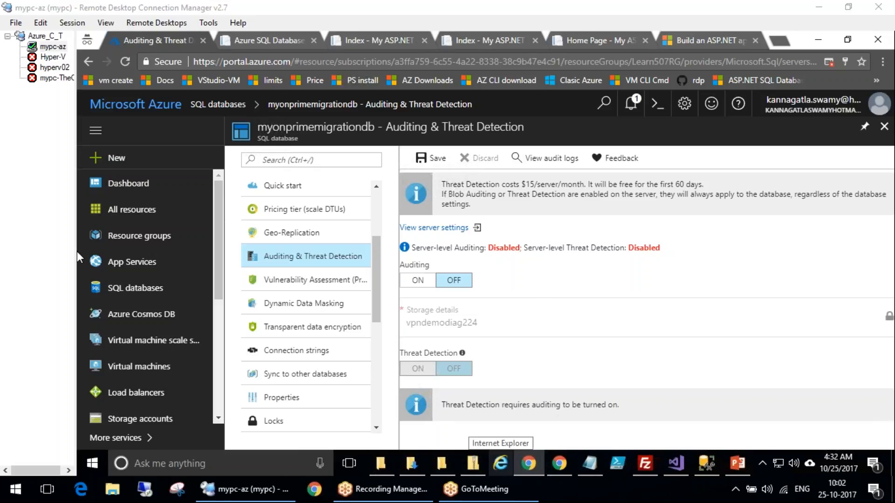
mouse_move(781, 223)
left_mouse_down()
mouse_move(768, 256)
mouse_move(722, 257)
mouse_move(717, 281)
left_mouse_up()
mouse_move(558, 168)
left_mouse_down()
mouse_move(536, 205)
mouse_move(556, 160)
left_mouse_up()
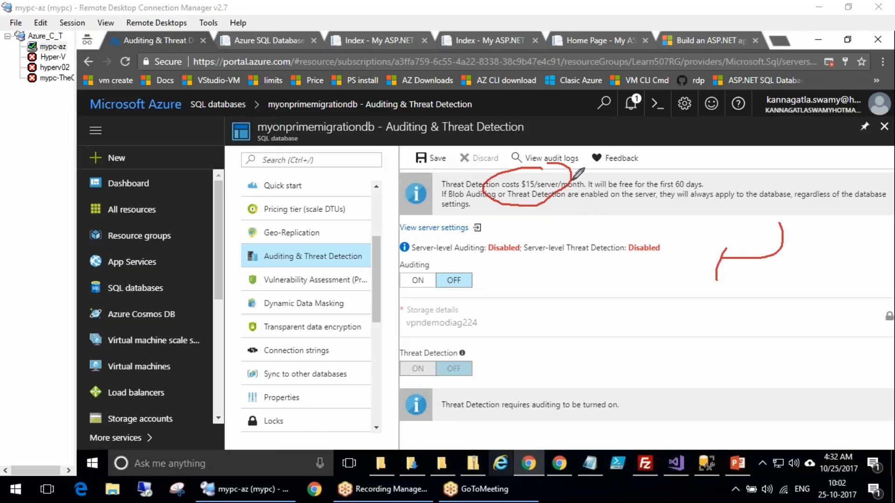
left_click_drag(714, 166, 724, 176)
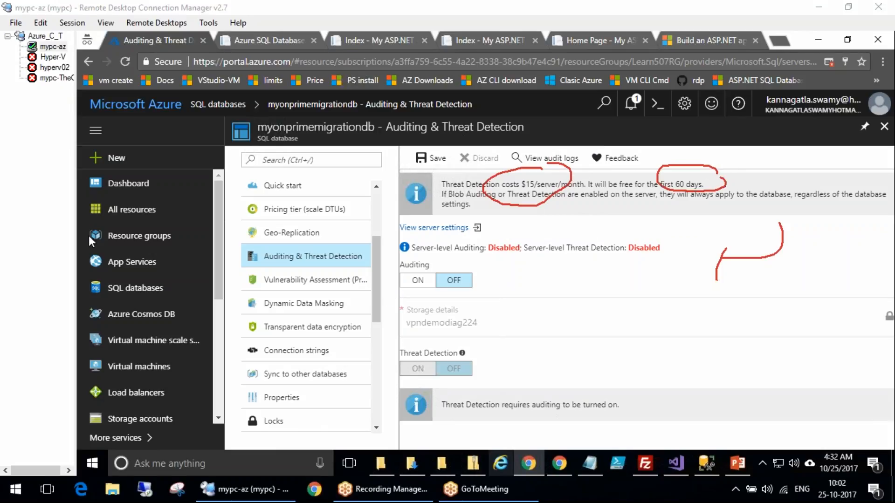
left_click(417, 281)
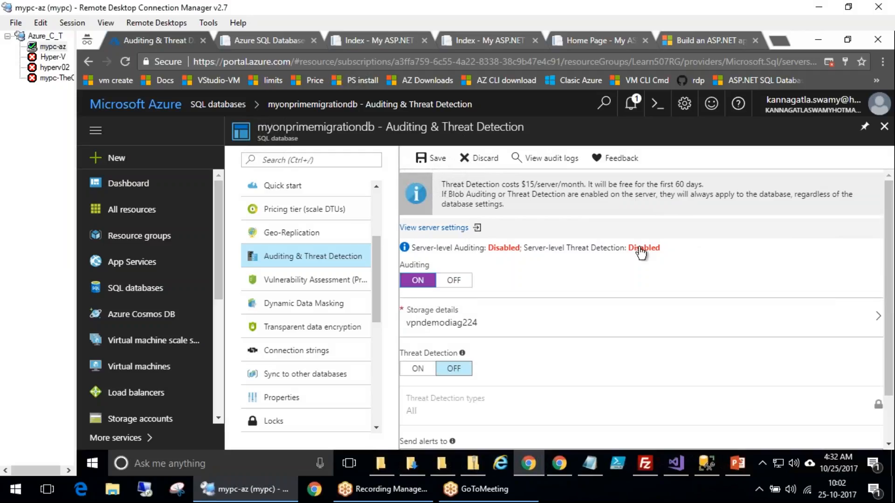
scroll(641, 252, "down", 1)
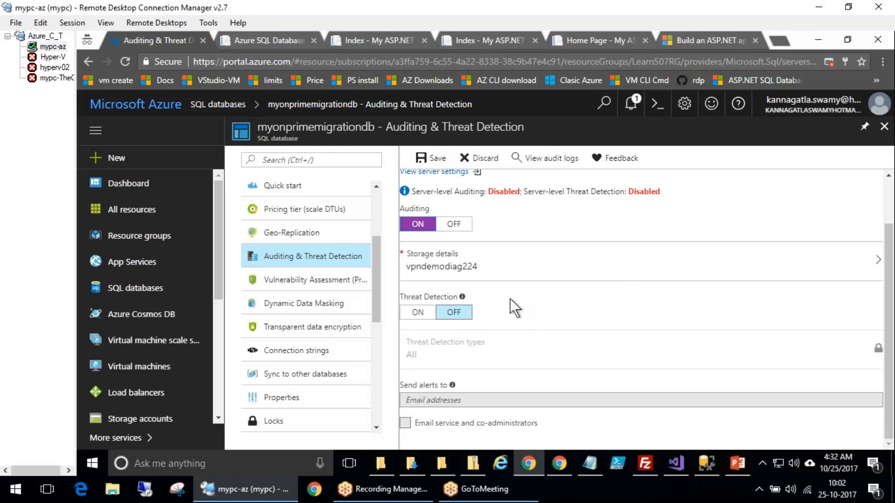
Confirm the audit log storage settings and turn on Threat Detection
left_click(496, 272)
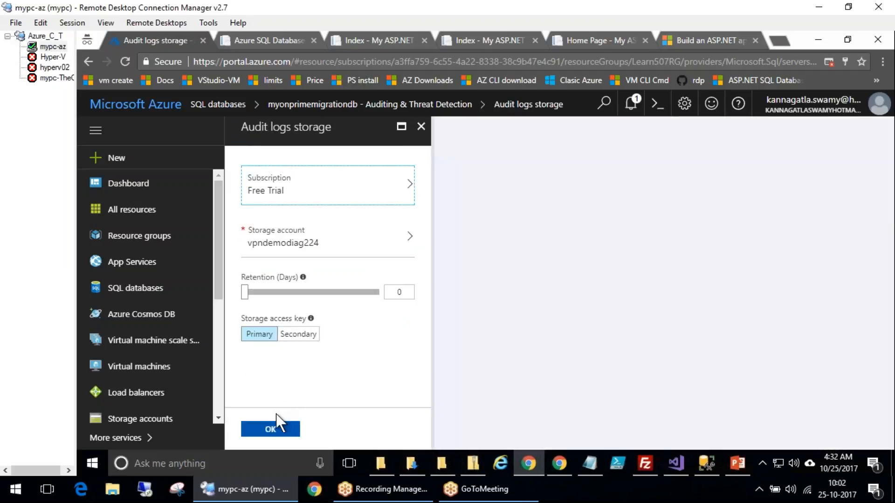
left_click(270, 427)
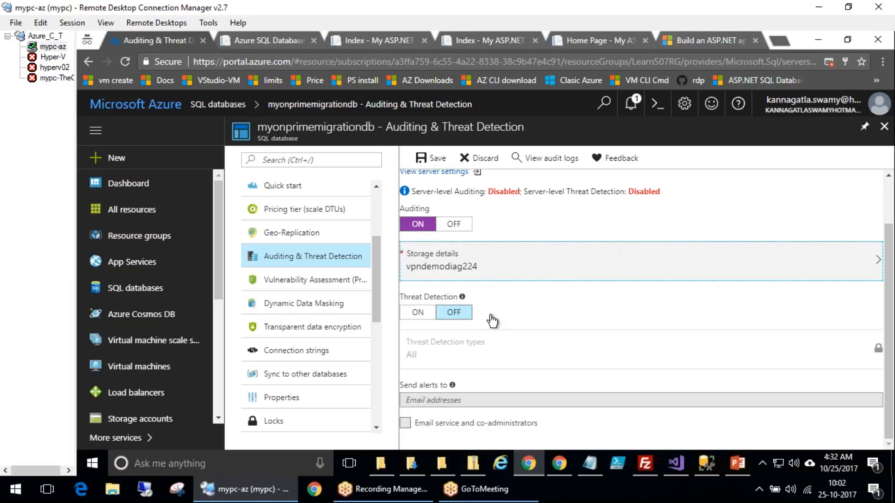
left_click(417, 312)
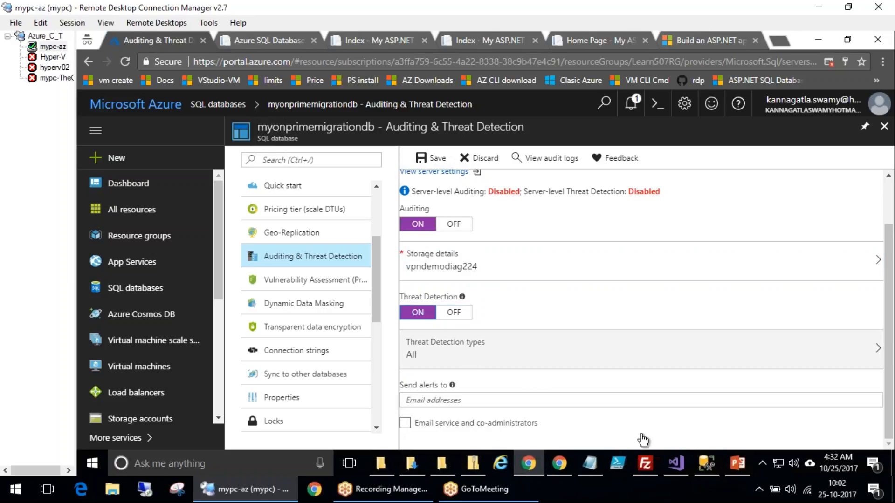
Keep all threat detection types and try to save the auditing and threat detection settings
left_click(450, 357)
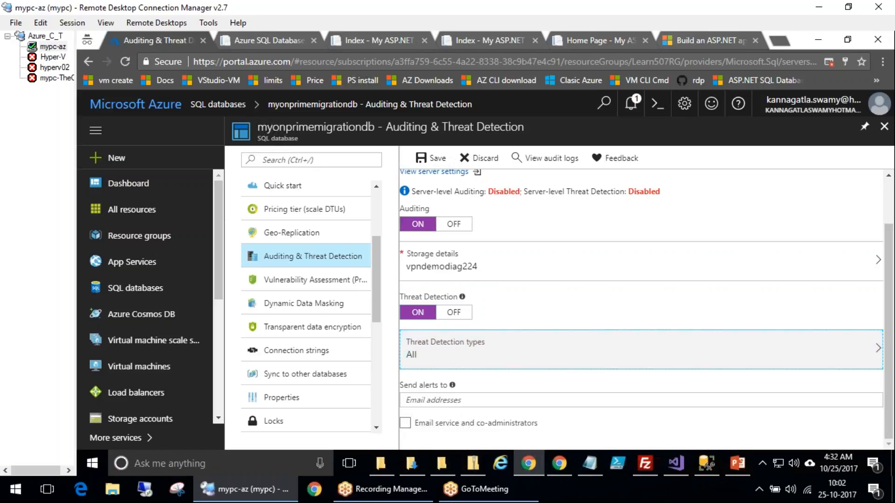
left_click(266, 429)
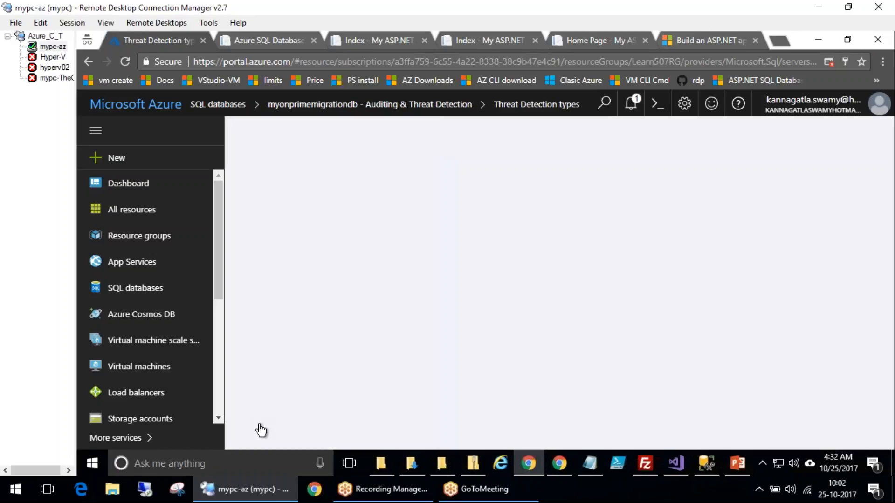
left_click(476, 400)
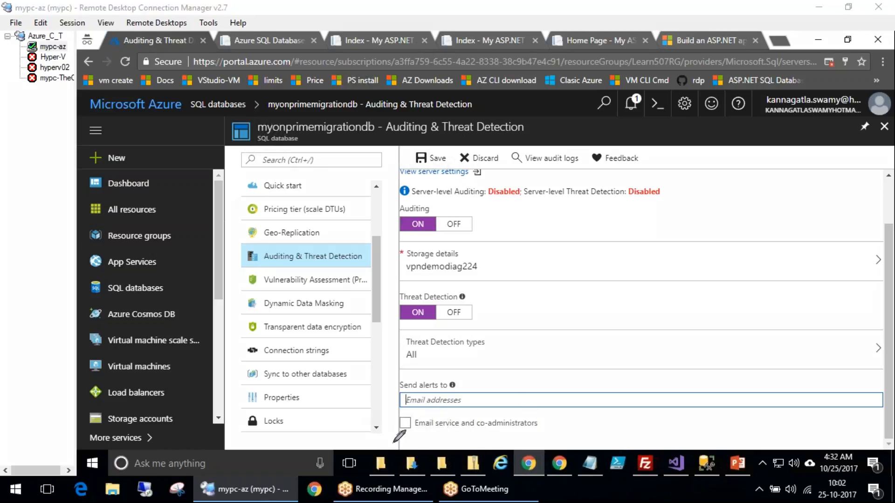
left_click_drag(390, 359, 403, 335)
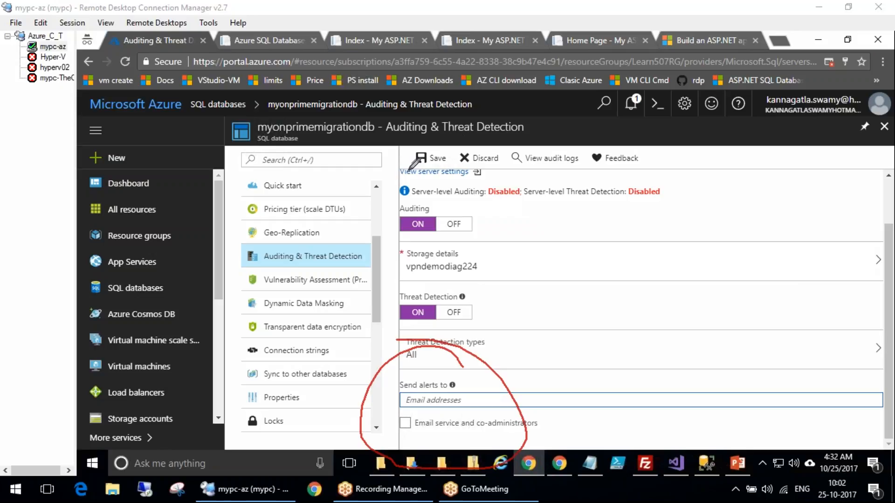
left_click(431, 159)
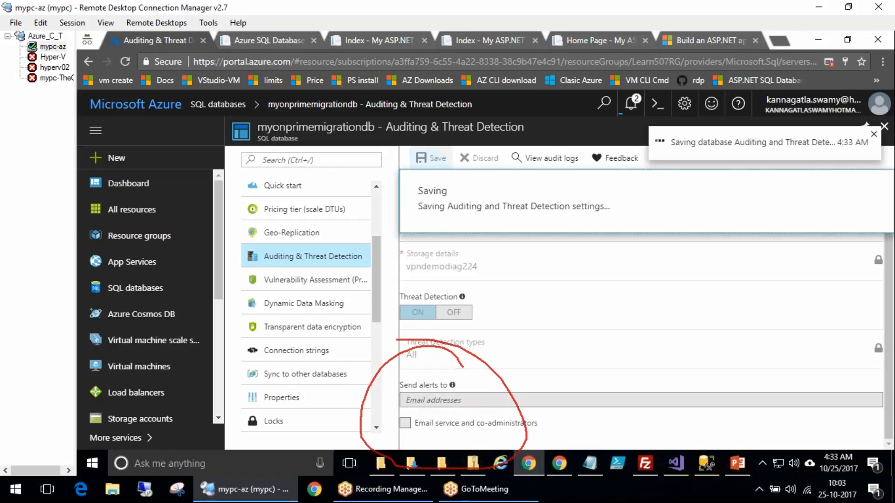
Open the Vulnerability Assessment settings and select the Free Trial subscription
left_click(299, 280)
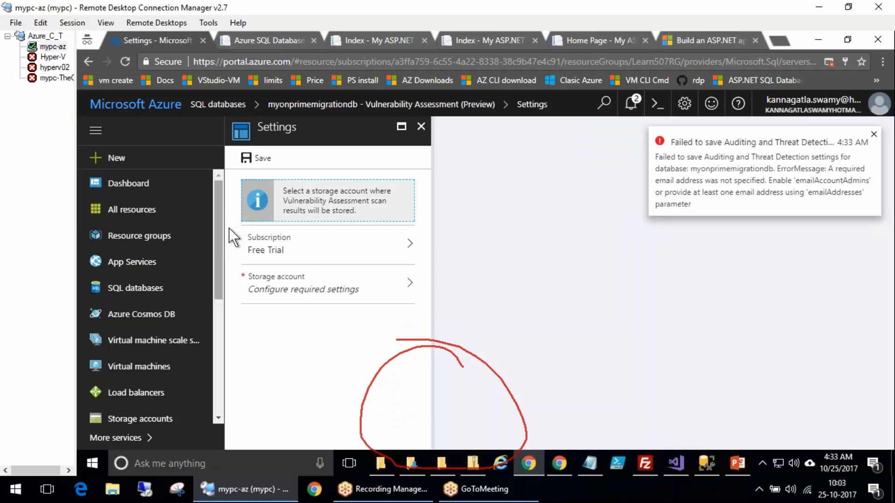
left_click(872, 135)
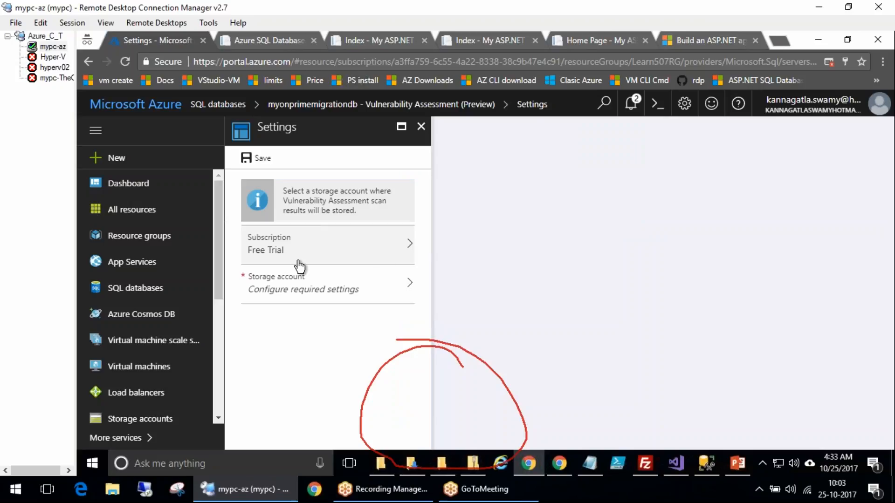
left_click(335, 261)
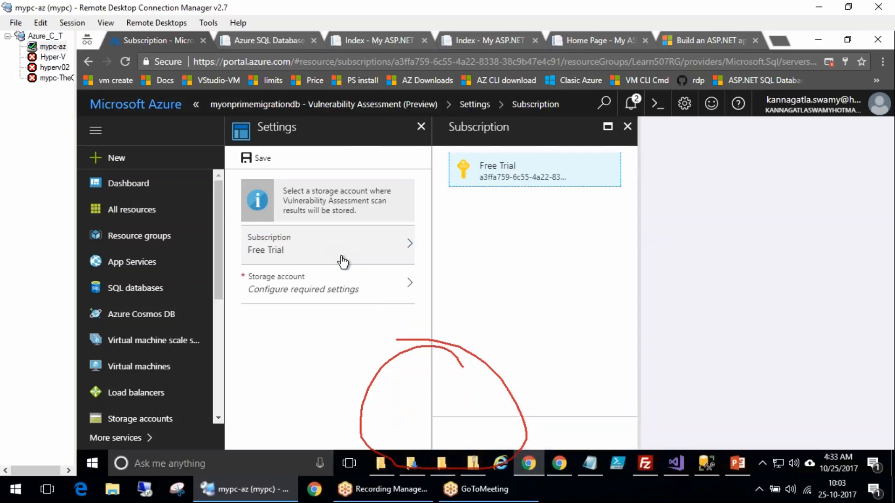
left_click(521, 178)
Create a new storage account named learn508 for storing vulnerability scan results
left_click(347, 298)
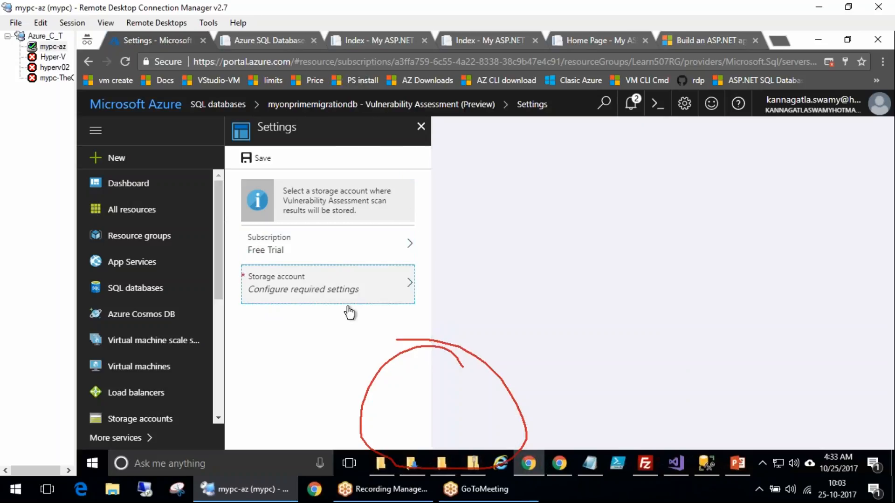
left_click(517, 175)
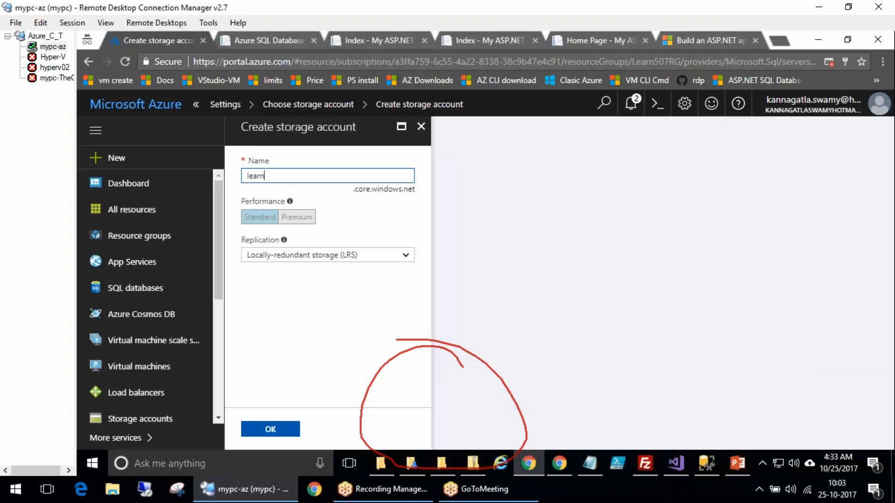
type("learn508")
left_click(270, 429)
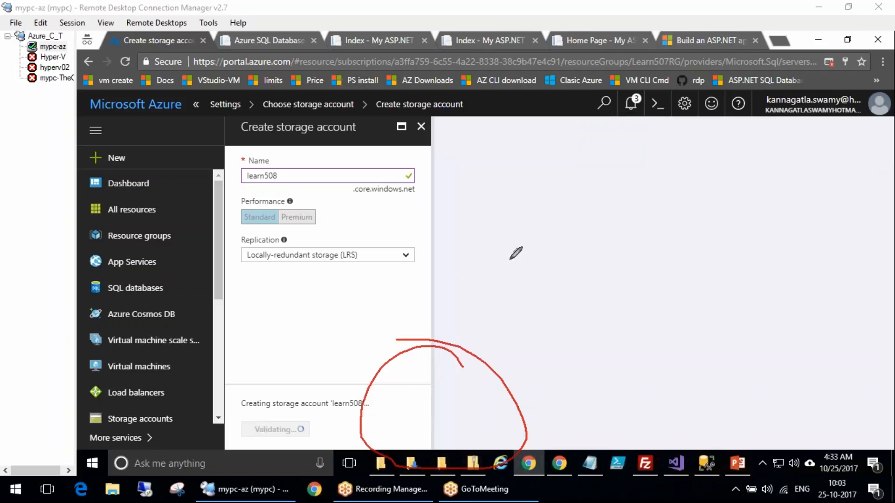
left_click_drag(446, 206, 501, 182)
left_click_drag(455, 223, 517, 204)
left_click_drag(461, 257, 502, 244)
left_click_drag(472, 307, 523, 269)
left_click_drag(497, 148, 568, 319)
mouse_move(655, 120)
left_mouse_down()
mouse_move(680, 120)
mouse_move(599, 197)
mouse_move(579, 200)
mouse_move(595, 209)
left_mouse_up()
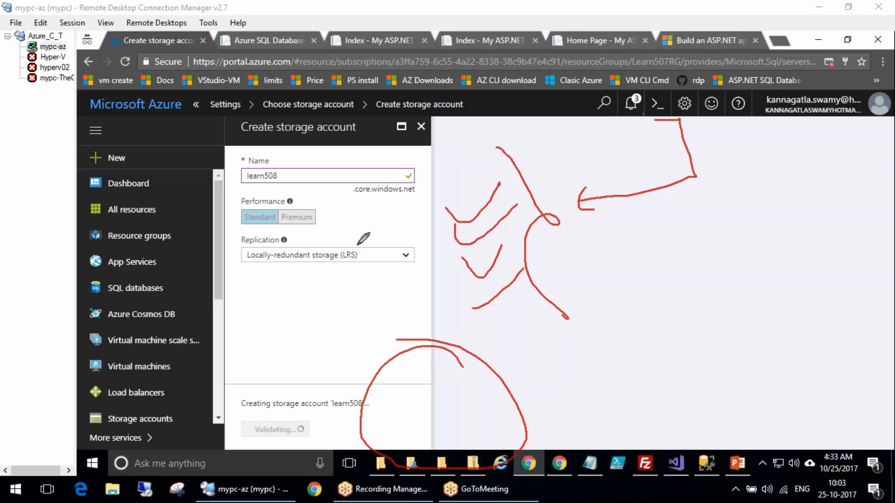
left_click(844, 330)
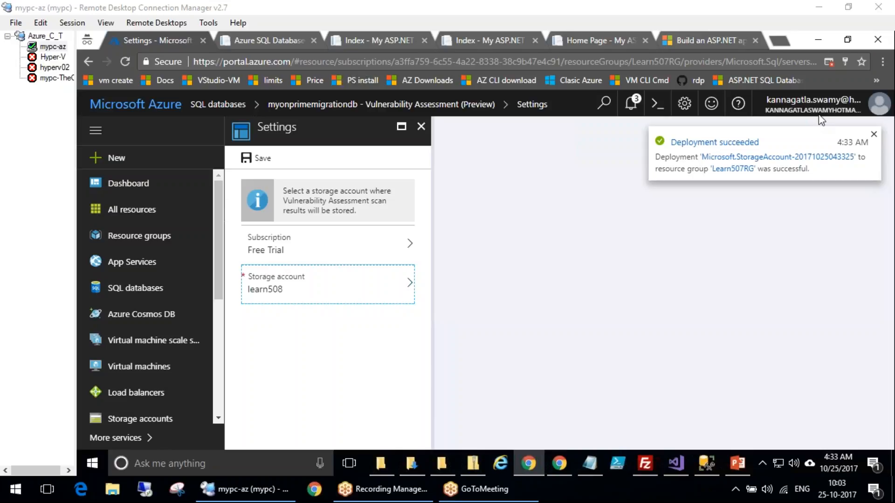
left_click(630, 355)
key("ctrl+minus")
key("ctrl+minus")
key("ctrl+minus")
key("ctrl+minus")
key("ctrl+minus")
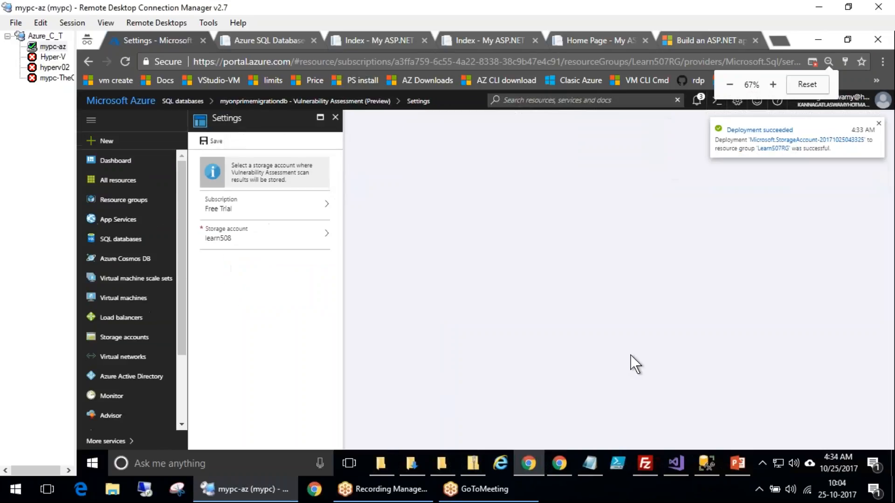
key("ctrl+plus")
key("ctrl+plus")
key("ctrl+plus")
key("ctrl+plus")
key("ctrl+plus")
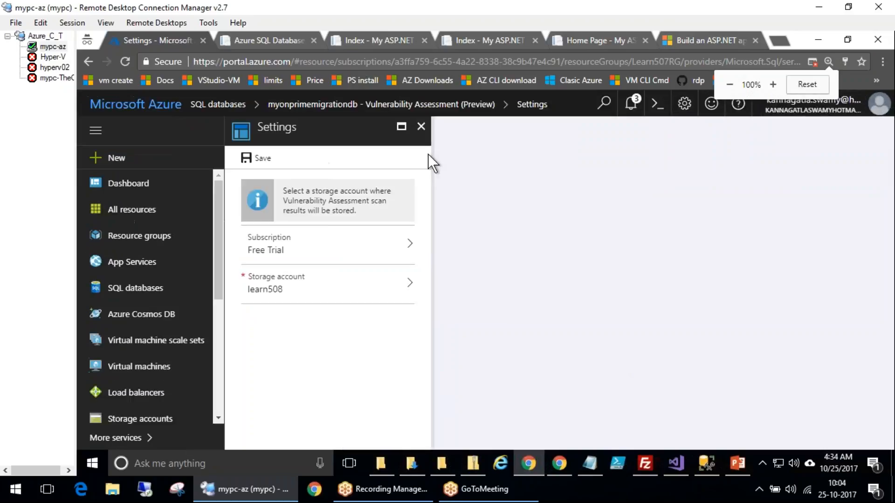
left_click(421, 126)
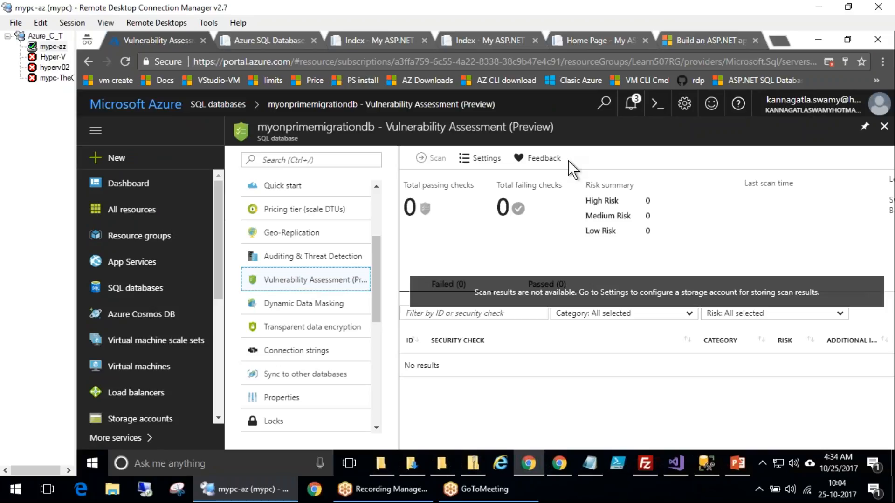
left_click(791, 167)
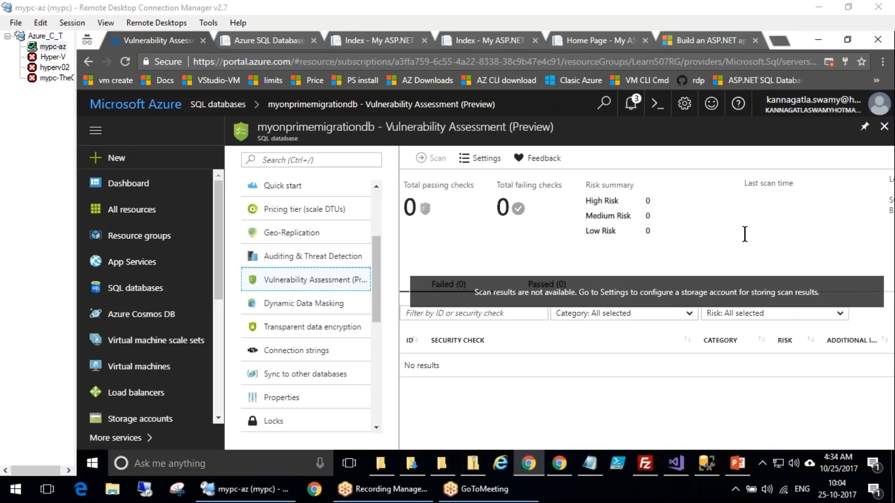
left_click(295, 271)
left_click(294, 258)
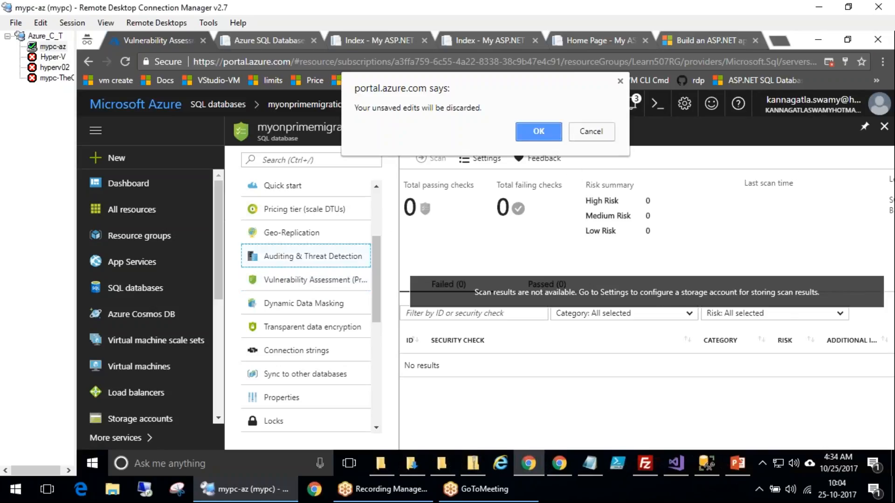
left_click(574, 135)
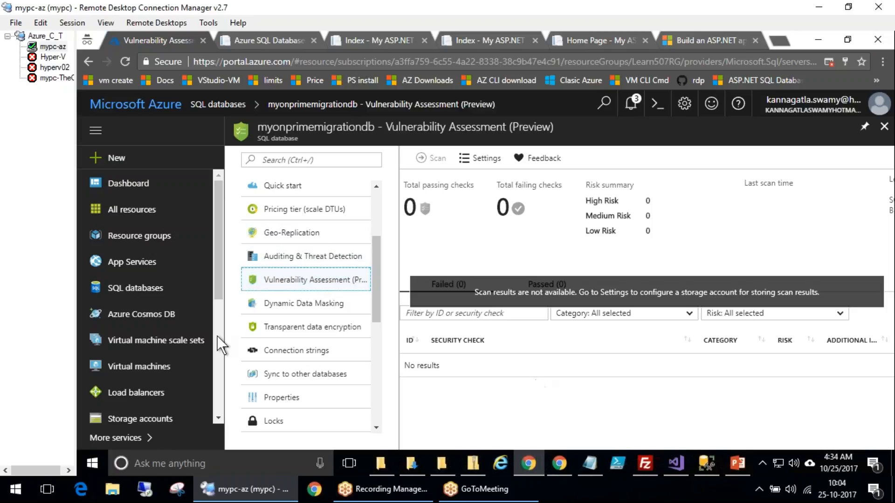
left_click(121, 59)
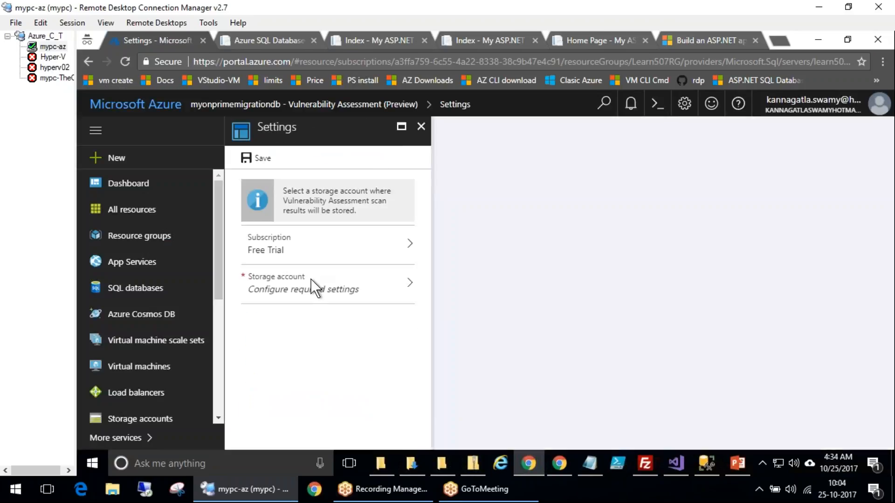
Create another storage account named learn509 for vulnerability scan results
left_click(318, 291)
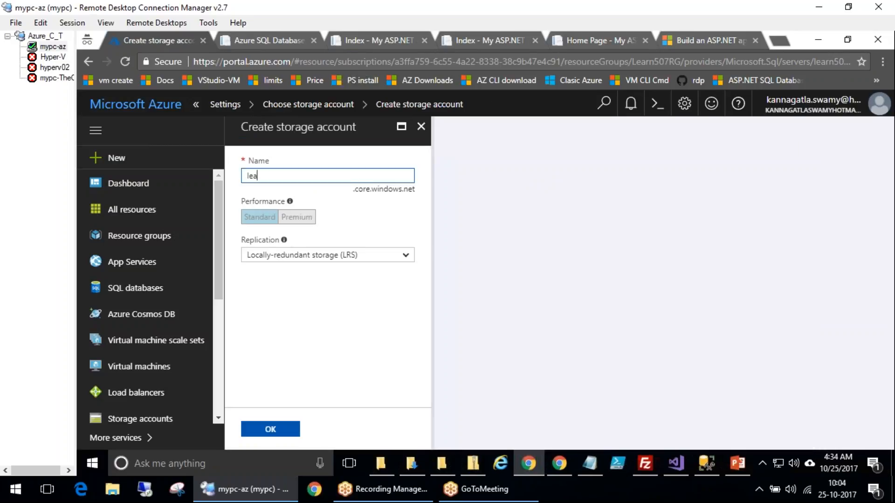
type("learn509")
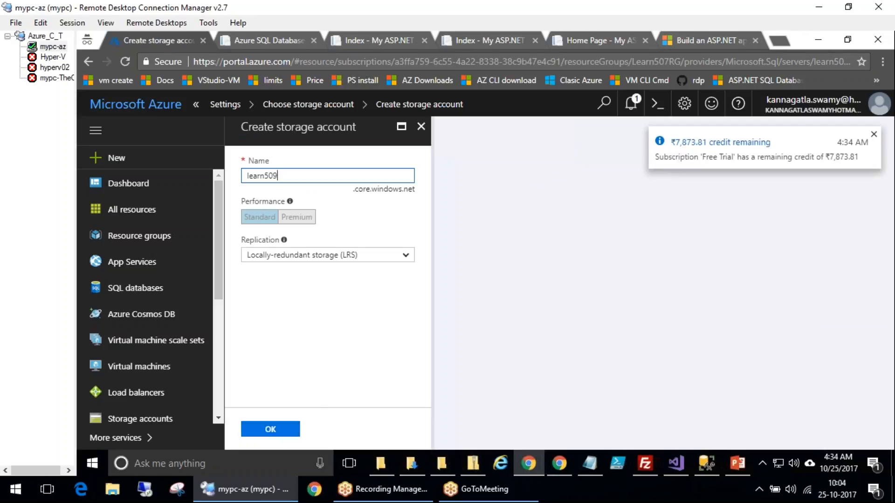
left_click(281, 426)
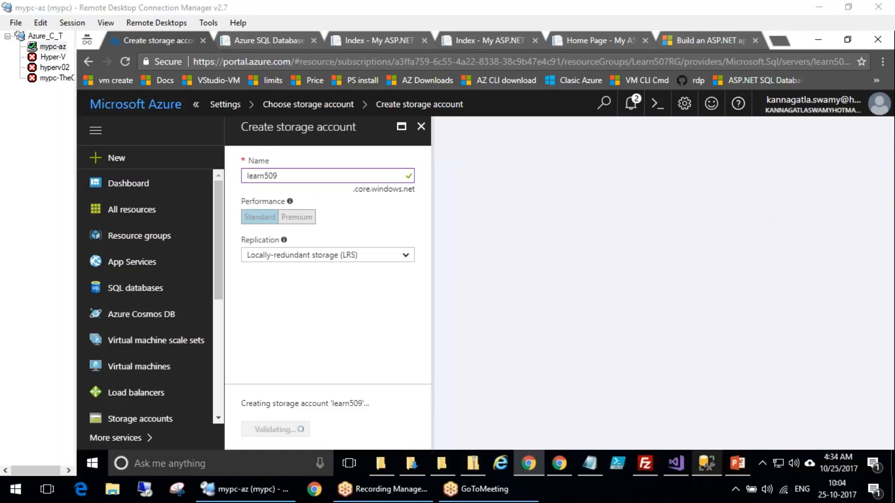
Save the Vulnerability Assessment settings with the learn509 storage account
mouse_move(703, 467)
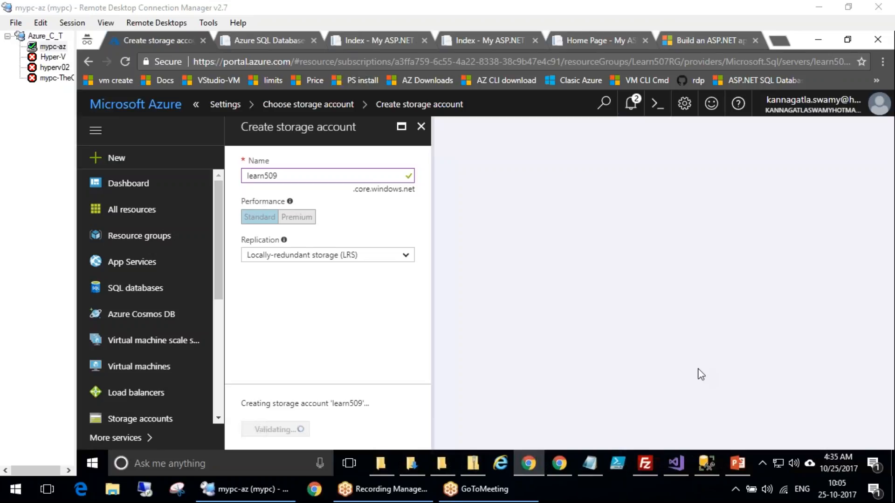
left_click_drag(455, 251, 475, 301)
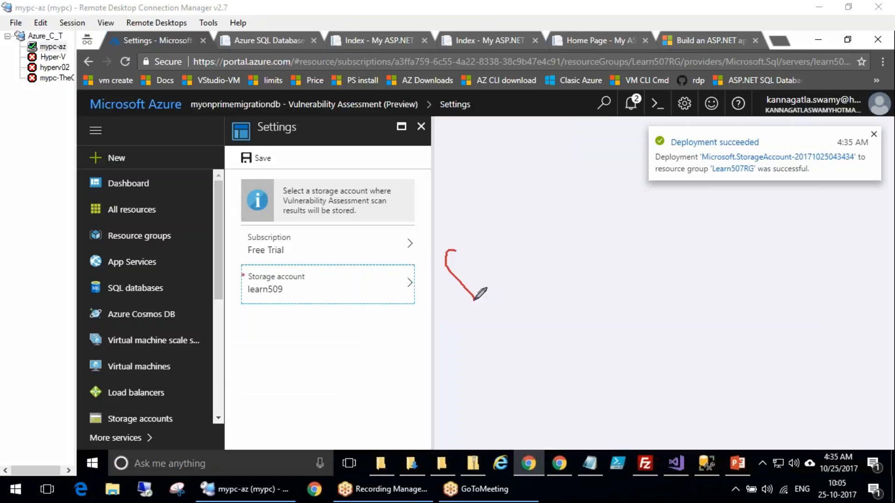
left_click_drag(287, 156, 239, 165)
left_click(260, 159)
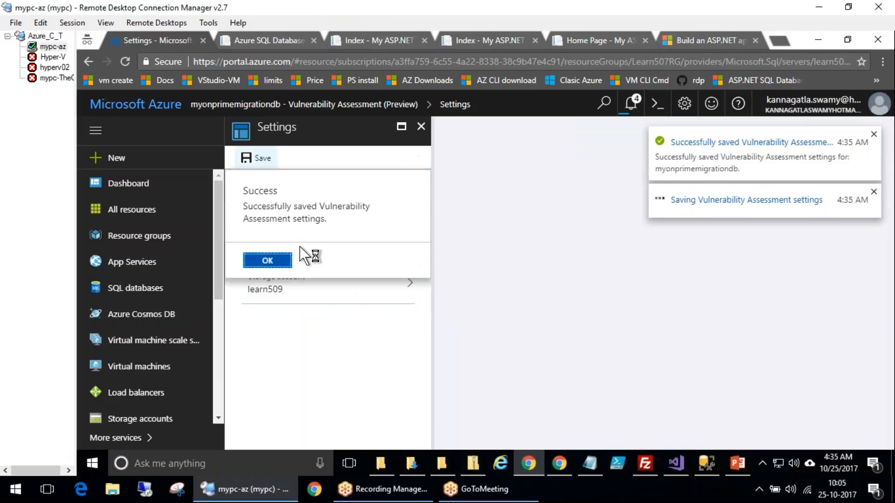
left_click(258, 261)
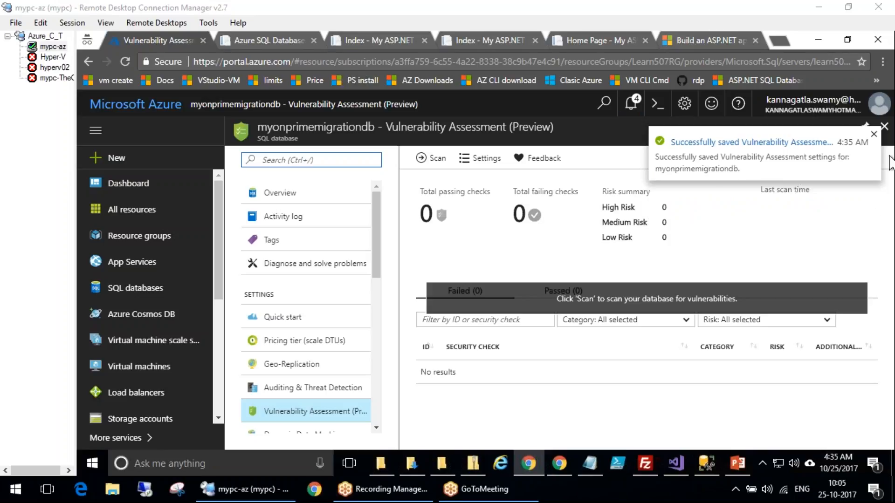
Run a vulnerability assessment scan on the database
left_click(431, 158)
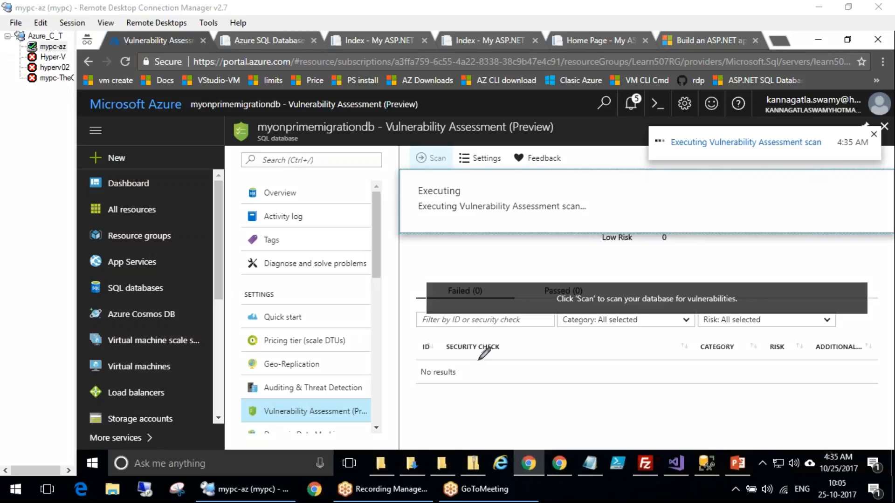
left_click_drag(440, 389, 486, 372)
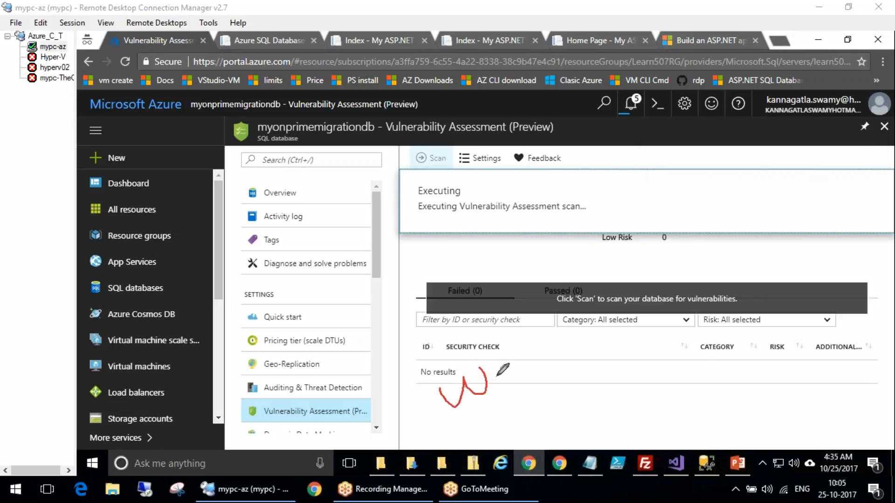
mouse_move(468, 254)
left_mouse_down()
mouse_move(511, 243)
mouse_move(527, 212)
mouse_move(557, 265)
mouse_move(599, 238)
mouse_move(578, 214)
mouse_move(606, 177)
mouse_move(387, 261)
mouse_move(570, 315)
left_mouse_up()
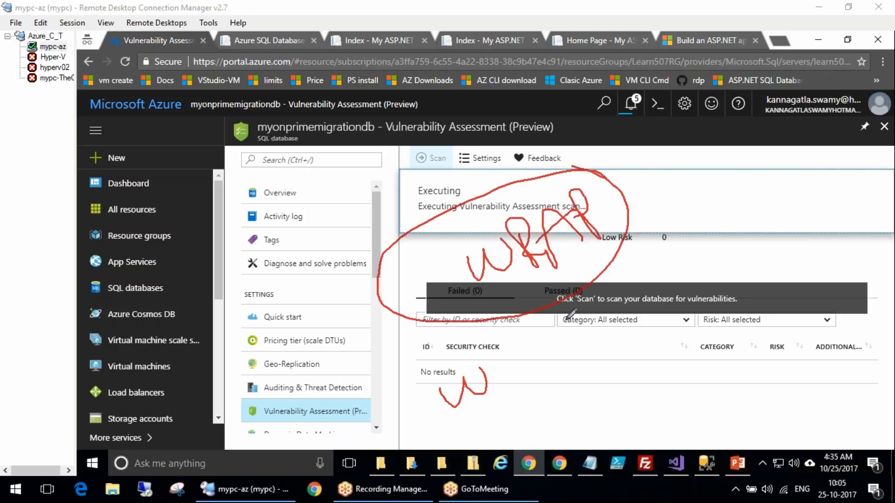
mouse_move(564, 254)
left_mouse_down()
mouse_move(595, 341)
mouse_move(595, 371)
left_mouse_up()
left_click_drag(578, 372, 623, 366)
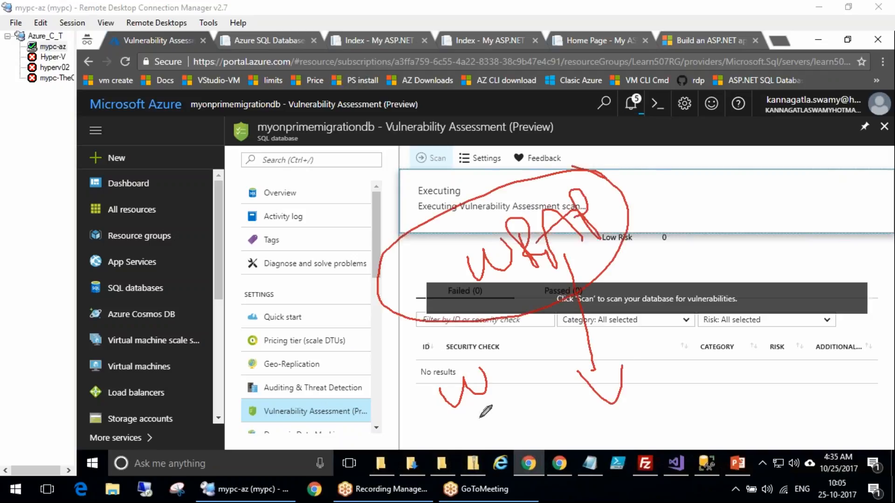
left_click_drag(447, 396, 460, 371)
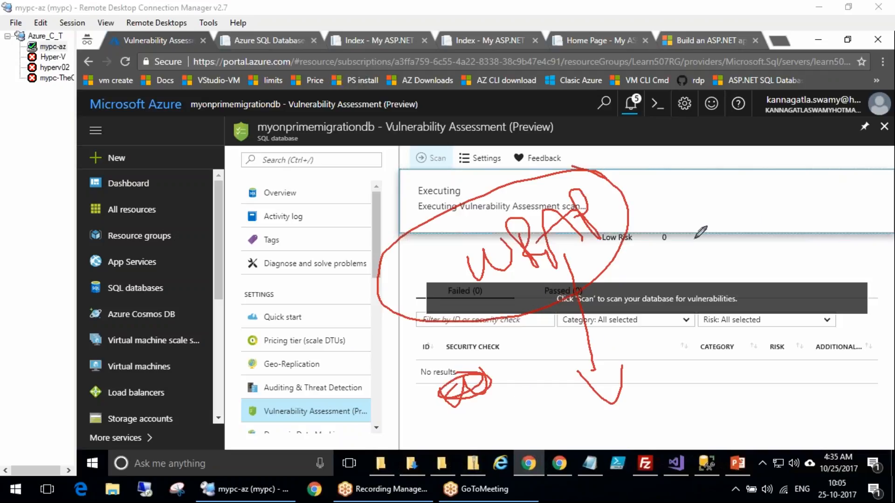
left_click_drag(740, 178, 722, 240)
mouse_move(775, 186)
left_mouse_down()
mouse_move(769, 219)
mouse_move(775, 201)
mouse_move(824, 210)
left_mouse_up()
mouse_move(801, 149)
left_mouse_down()
mouse_move(811, 218)
mouse_move(758, 159)
left_mouse_up()
left_click_drag(751, 238, 718, 440)
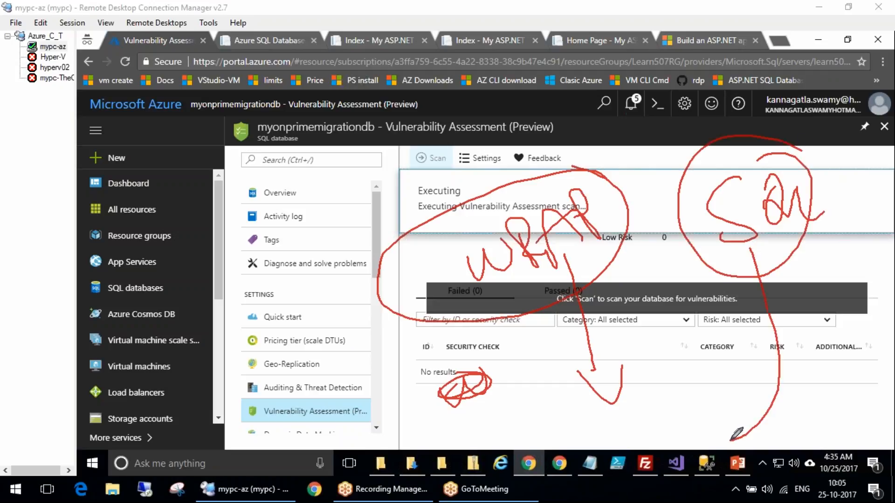
mouse_move(385, 397)
left_mouse_down()
mouse_move(236, 403)
mouse_move(368, 389)
mouse_move(380, 417)
mouse_move(476, 175)
left_mouse_up()
key("Escape")
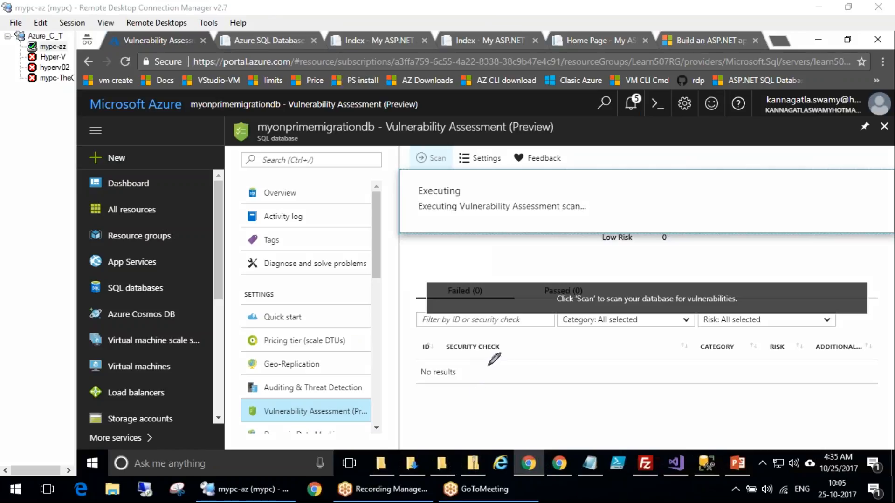
mouse_move(537, 370)
left_mouse_down()
mouse_move(377, 341)
mouse_move(524, 322)
mouse_move(487, 347)
mouse_move(511, 338)
mouse_move(496, 326)
left_mouse_up()
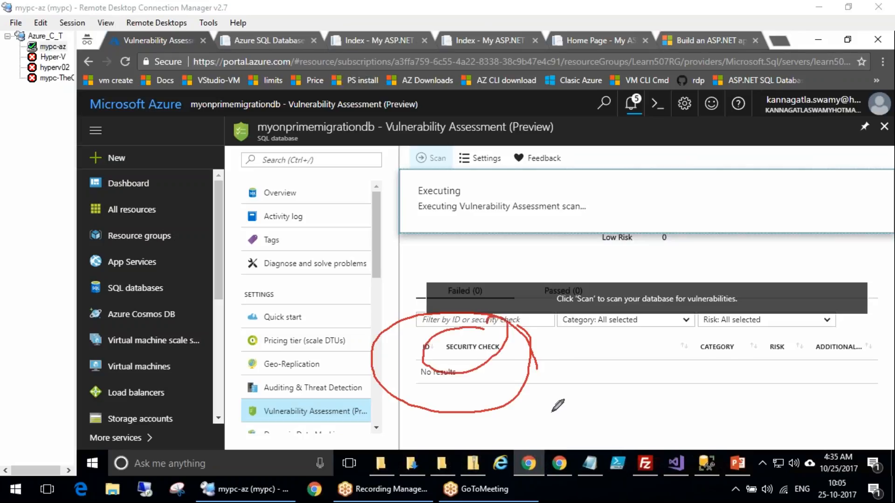
mouse_move(723, 320)
left_mouse_down()
mouse_move(730, 357)
mouse_move(721, 322)
left_mouse_up()
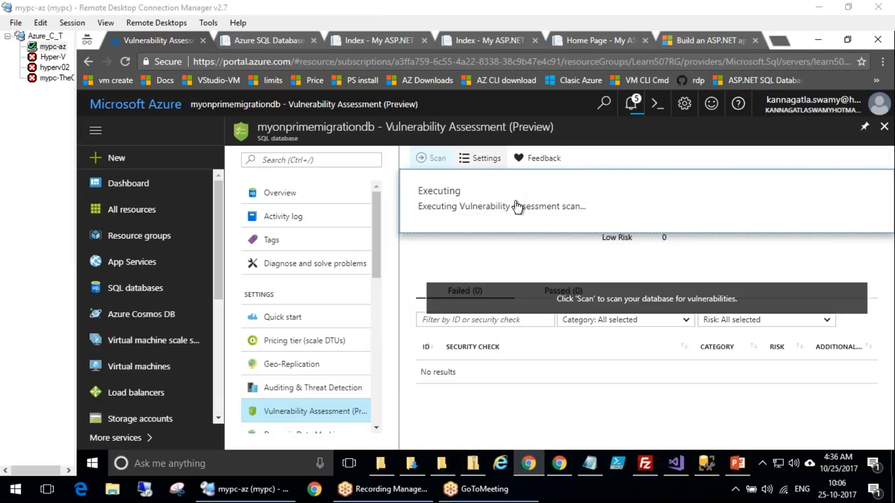
left_click_drag(376, 250, 376, 252)
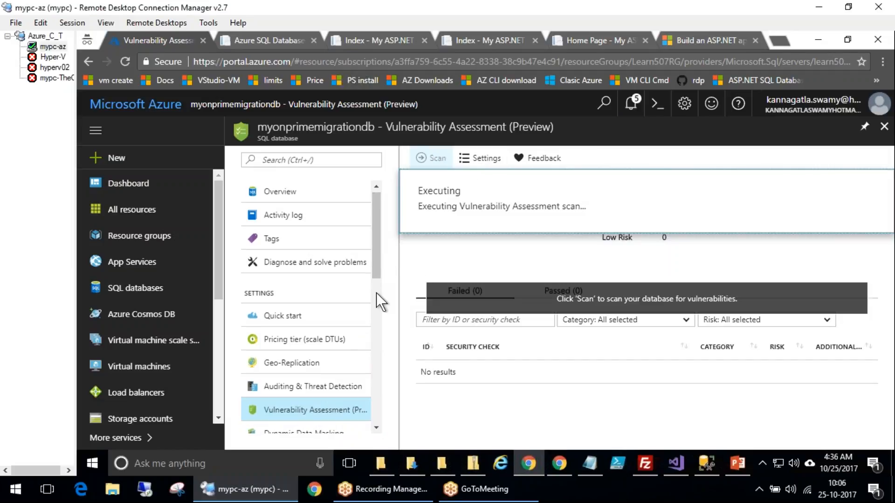
left_click(376, 292)
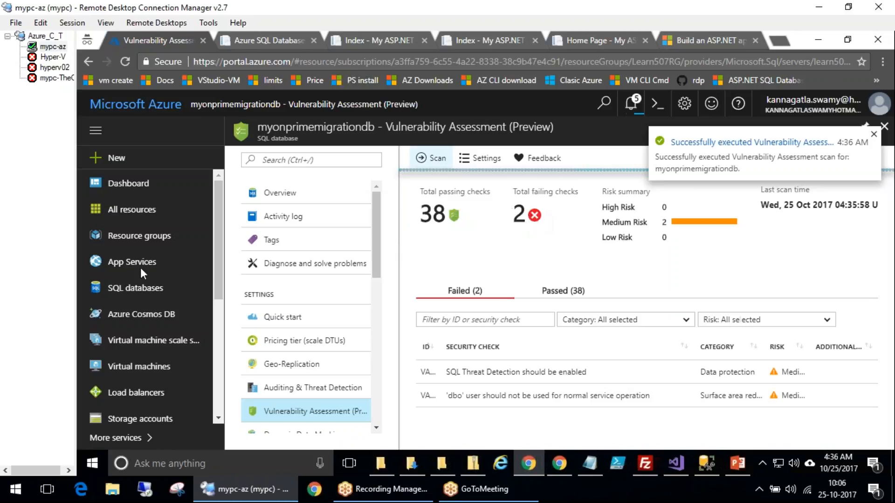
Open the failed check 'SQL Threat Detection should be enabled' and approve its current result as the baseline
mouse_move(480, 206)
left_mouse_down()
mouse_move(546, 153)
mouse_move(525, 156)
left_mouse_up()
left_click_drag(433, 388, 590, 387)
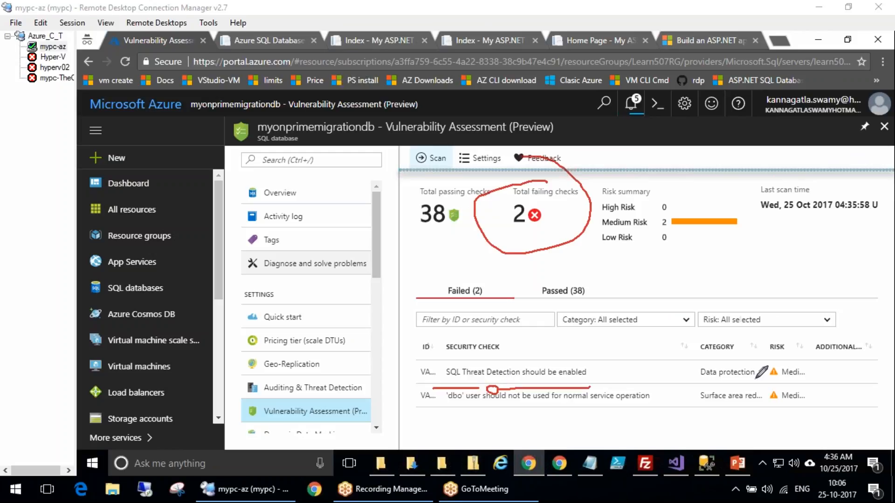
left_click_drag(798, 355, 767, 367)
left_click_drag(752, 336, 769, 366)
left_click_drag(446, 414, 630, 415)
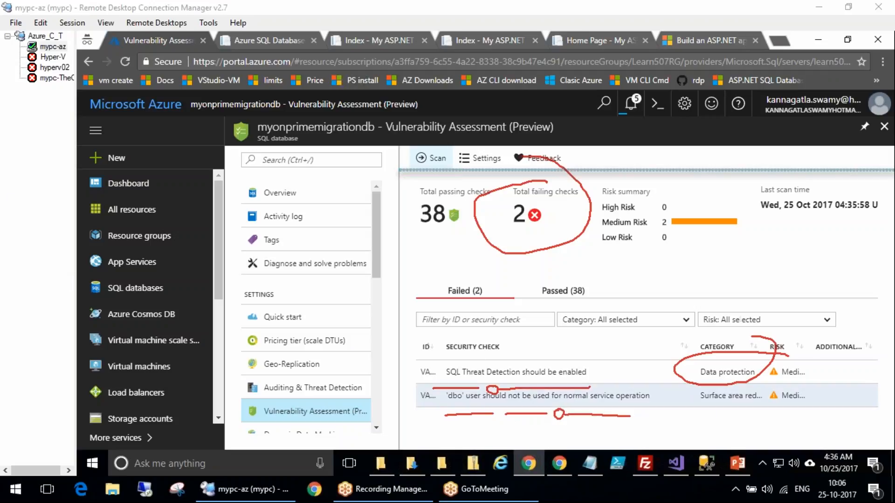
left_click(519, 371)
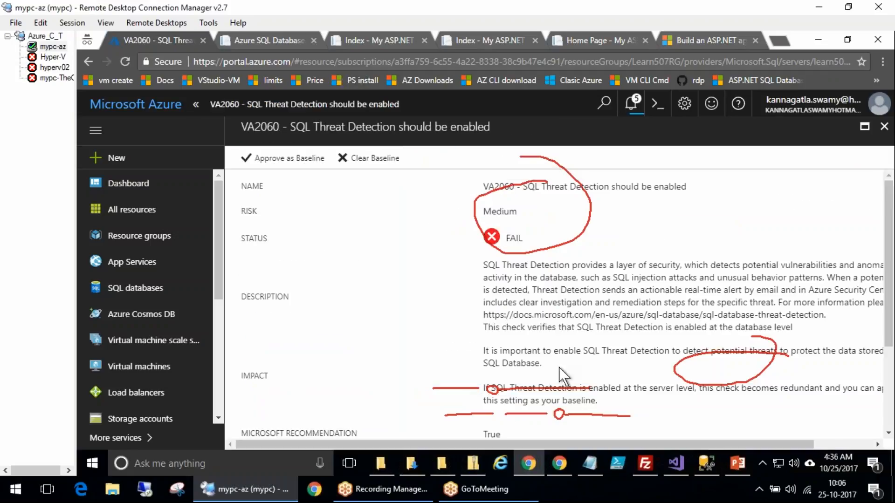
scroll(567, 358, "down", 3)
left_click(289, 158)
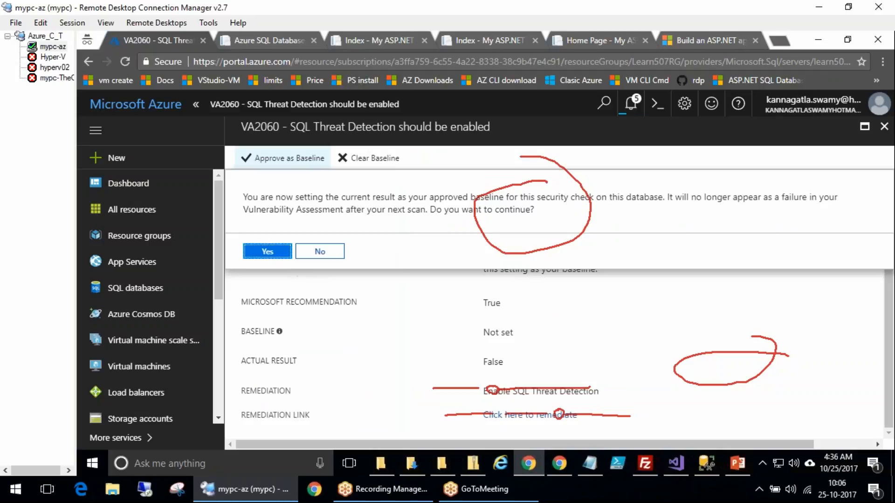
left_click(270, 252)
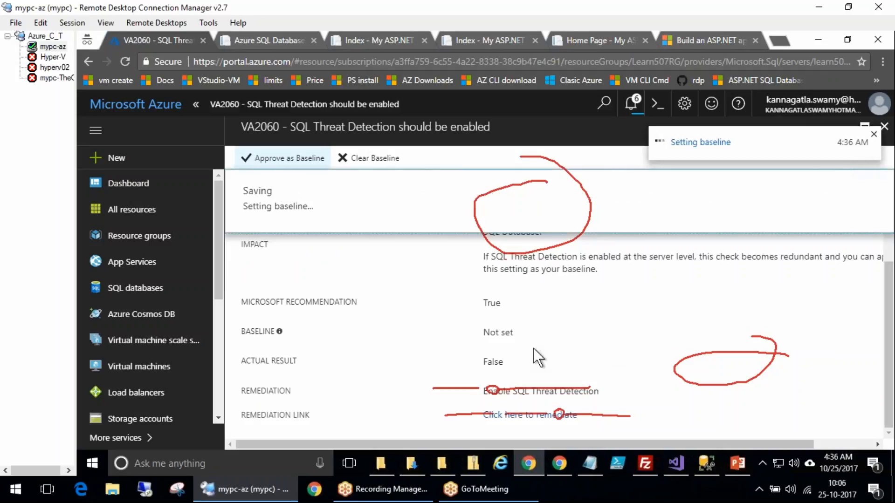
Follow the check's remediation link and switch Threat Detection on for the database
left_click(537, 416)
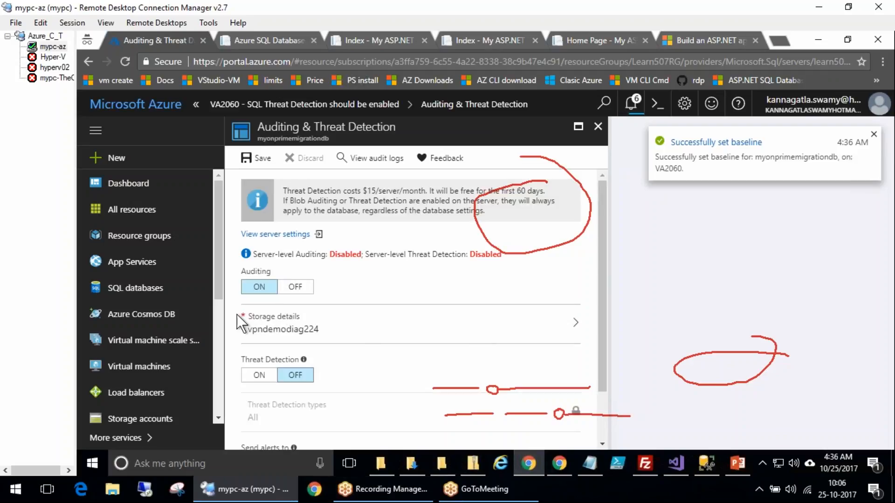
left_click(251, 373)
scroll(289, 373, "down", 1)
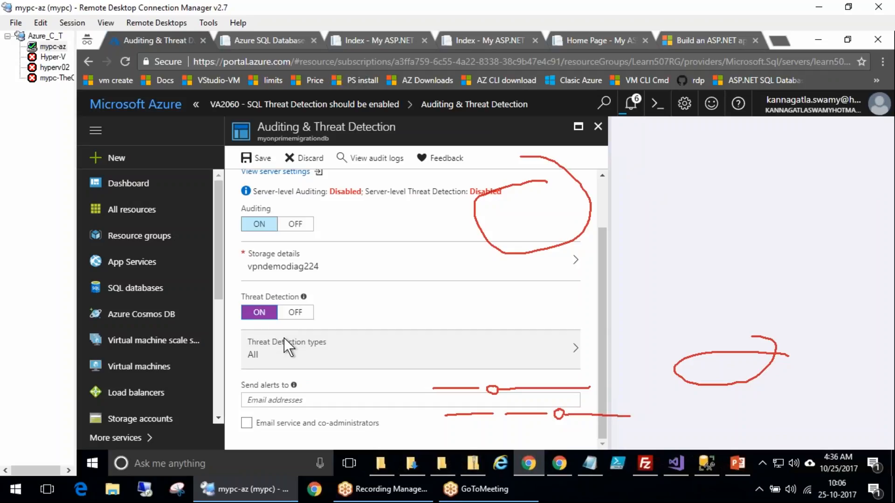
scroll(284, 338, "up", 1)
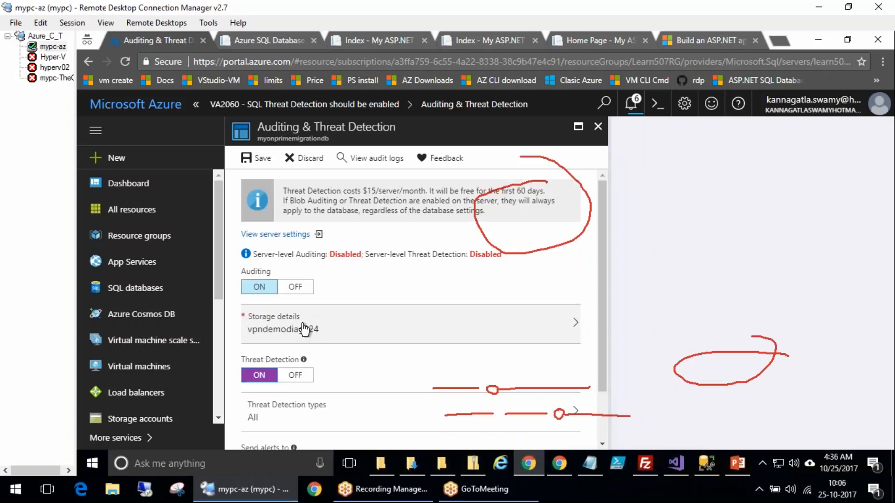
Open the server-level Auditing & Threat Detection settings and try to save them with Threat Detection on
left_click(297, 236)
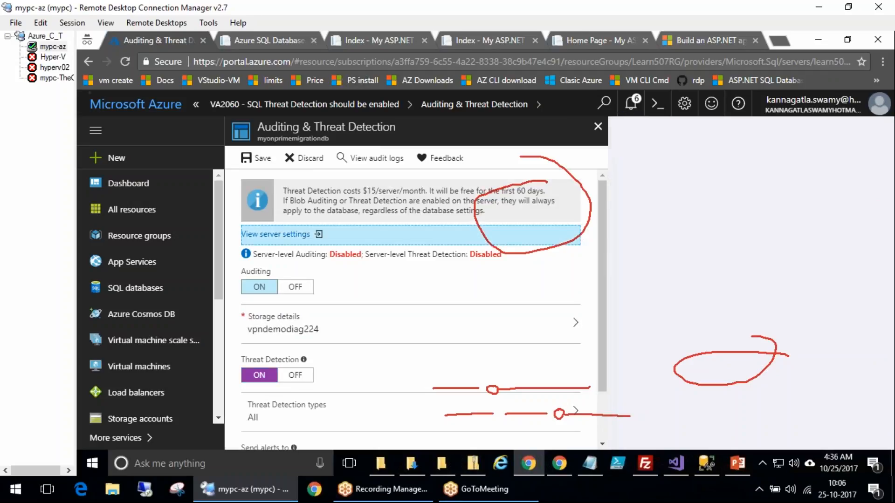
left_click(252, 233)
left_click(259, 324)
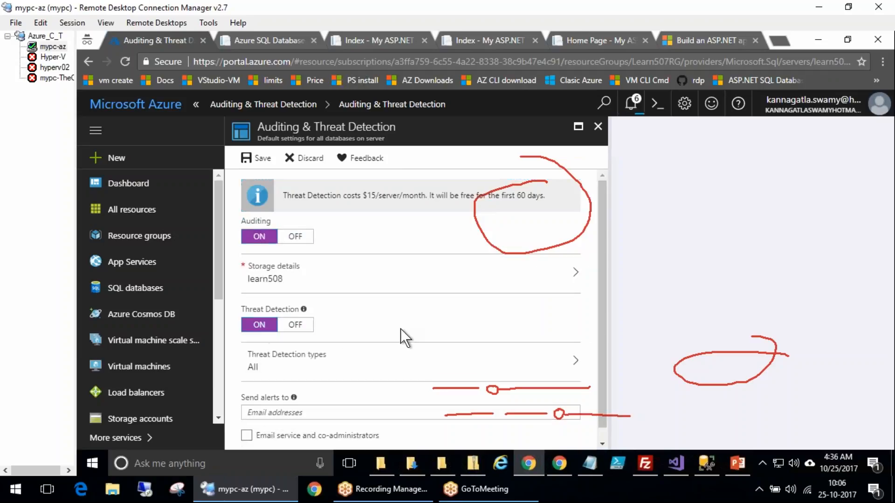
scroll(401, 328, "down", 1)
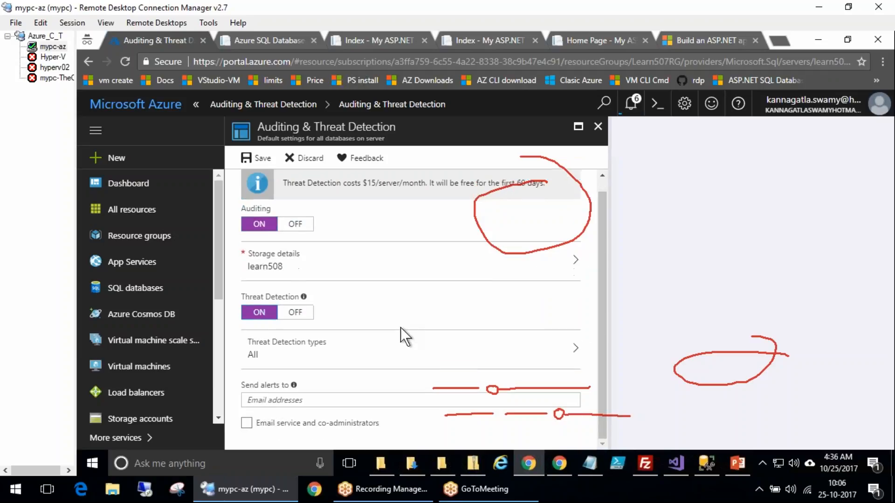
left_click(385, 358)
left_click(662, 429)
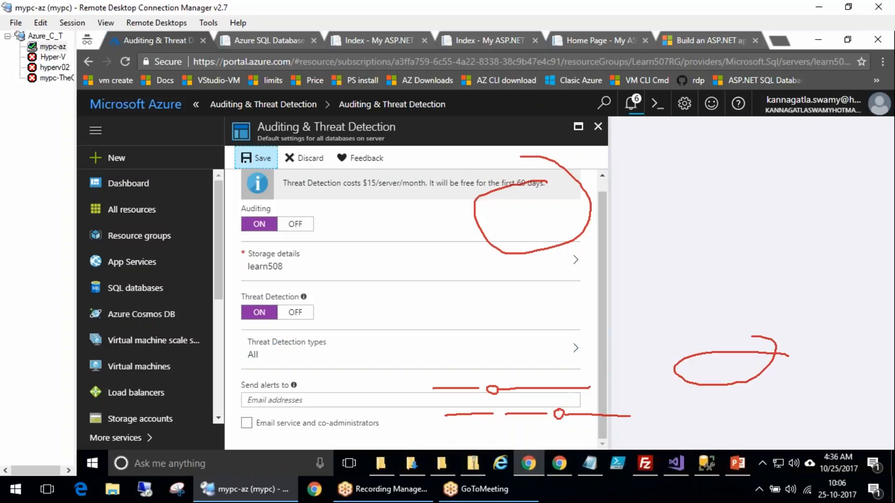
left_click(256, 158)
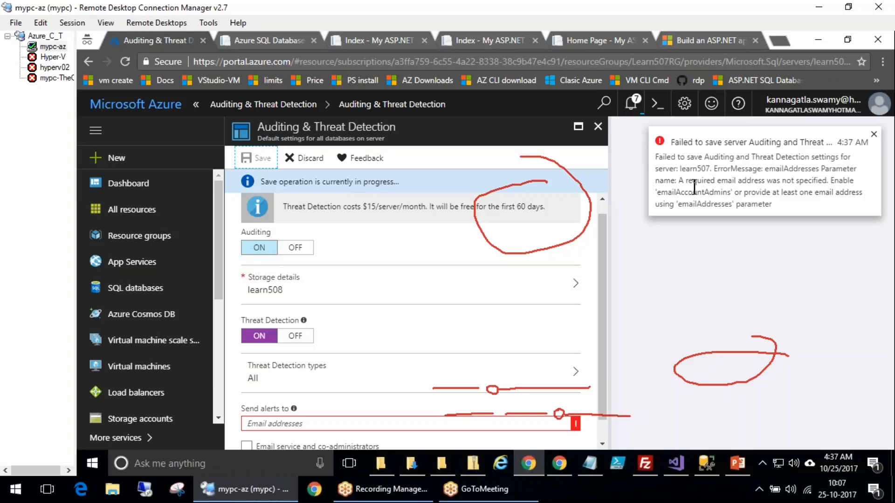
Enter an alert recipient e-mail address in the server settings and save them
left_click(396, 423)
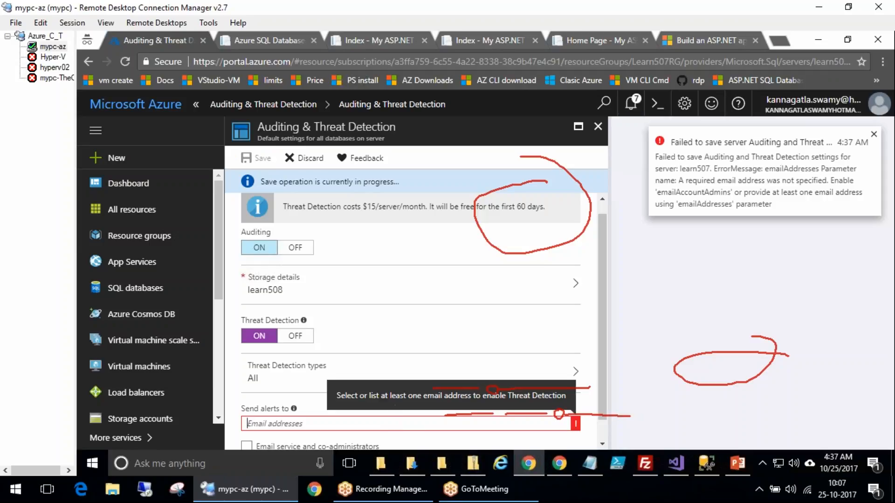
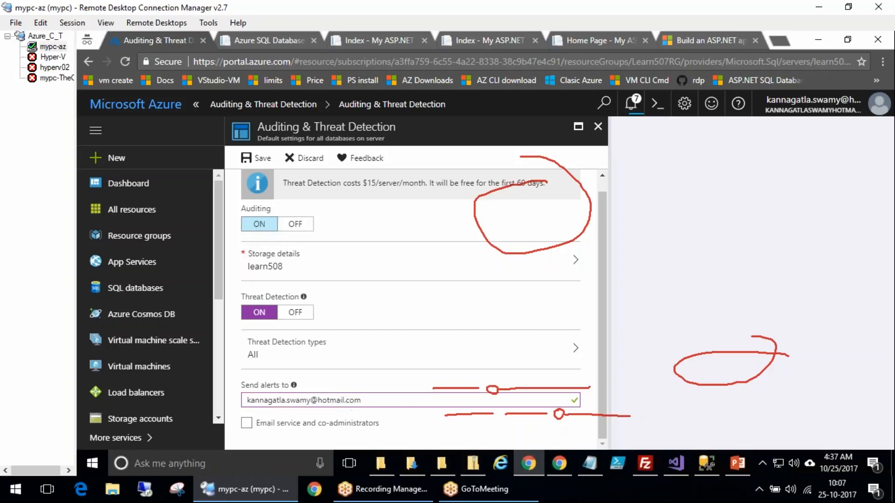
left_click(257, 159)
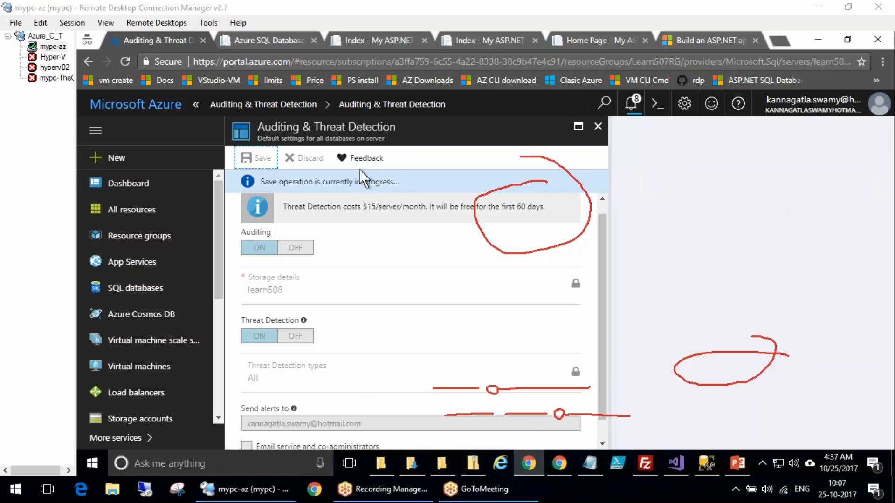
Return to the database's Vulnerability Assessment page, discarding the unsaved database-level edits
left_click(288, 105)
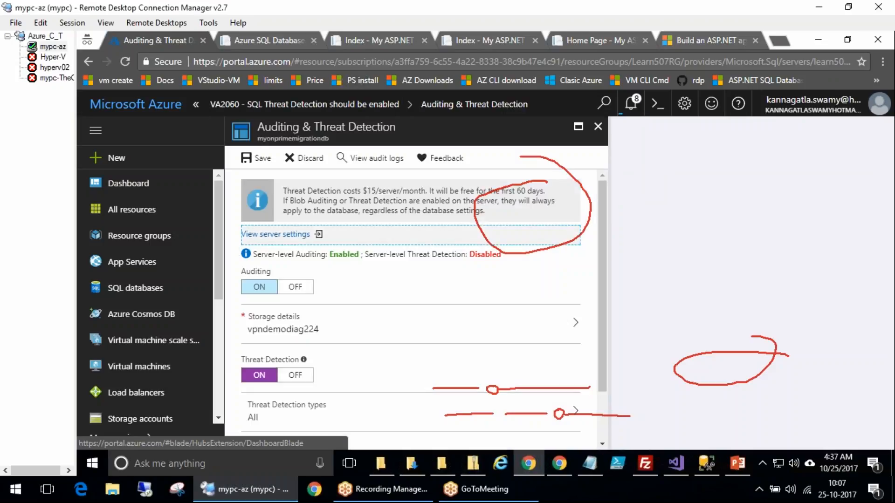
left_click(321, 107)
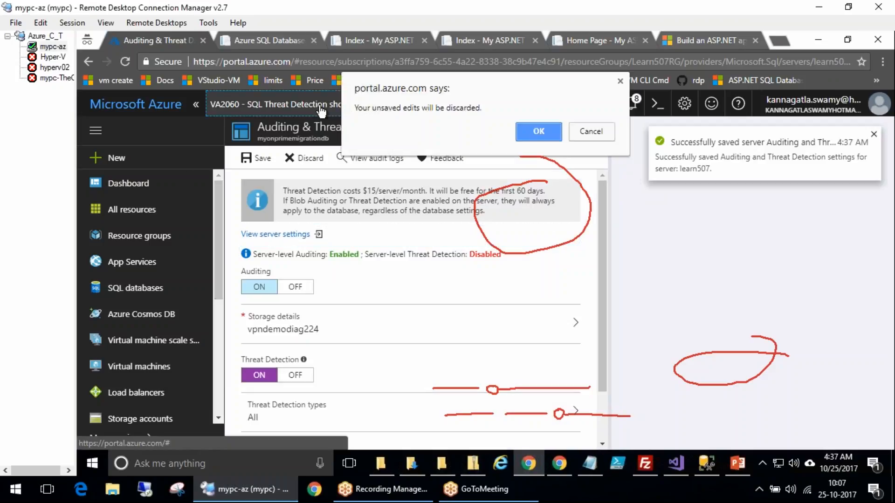
left_click(591, 131)
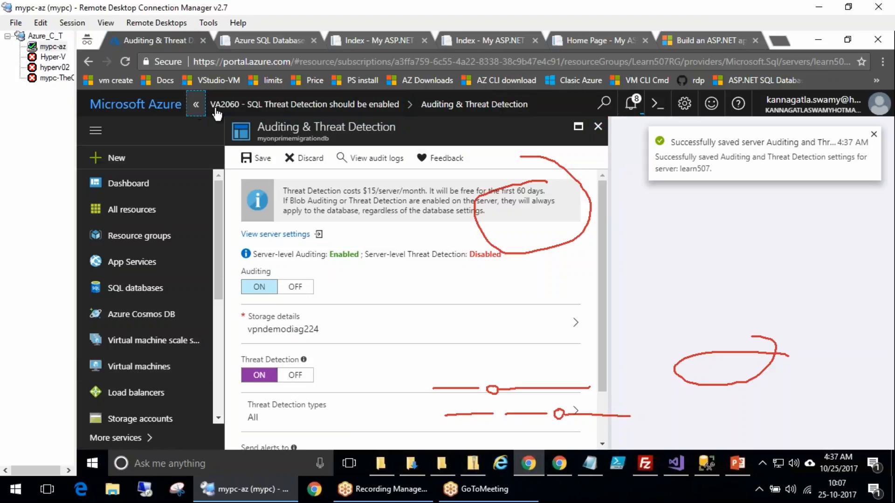
left_click(196, 104)
left_click(261, 131)
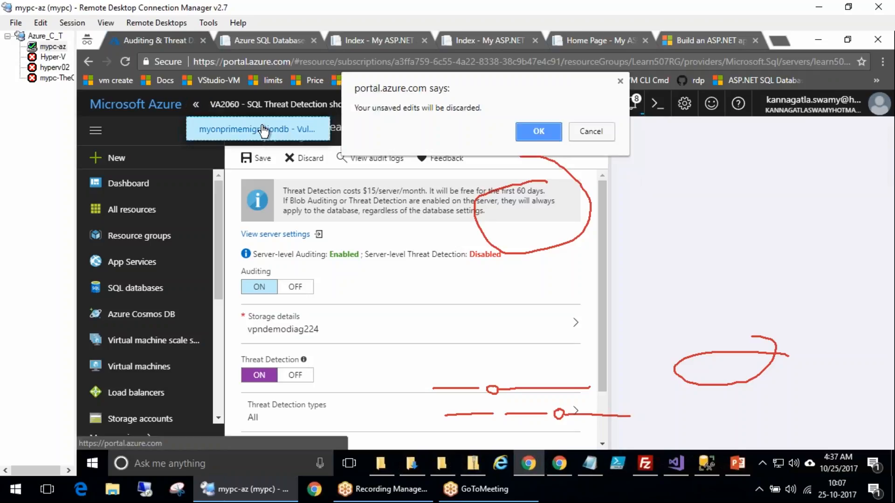
left_click(538, 131)
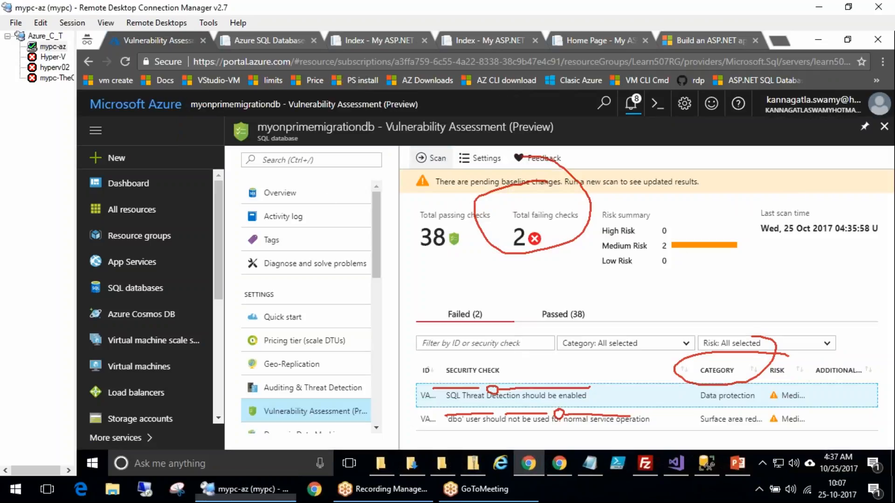
Run a new vulnerability assessment scan to apply the pending baseline changes
left_click(429, 159)
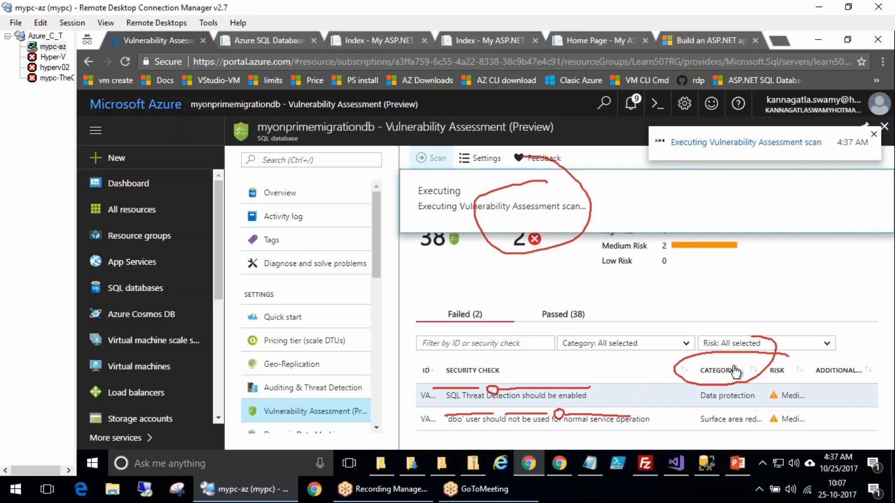
left_click(262, 108)
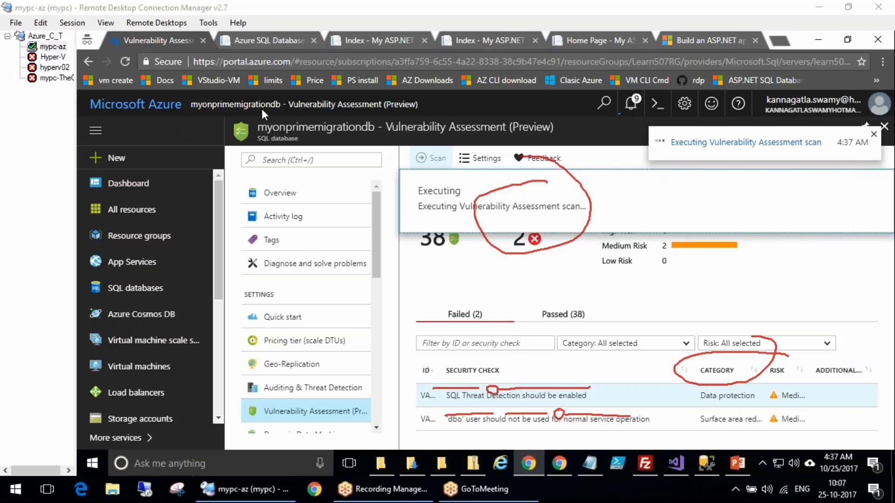
scroll(298, 299, "down", 1)
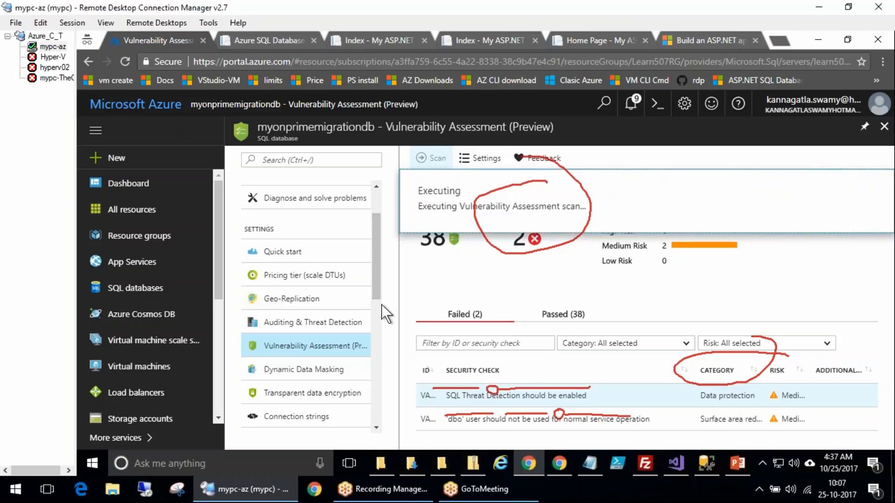
Open the database's Dynamic Data Masking and Transparent data encryption pages to review them
scroll(382, 303, "down", 1)
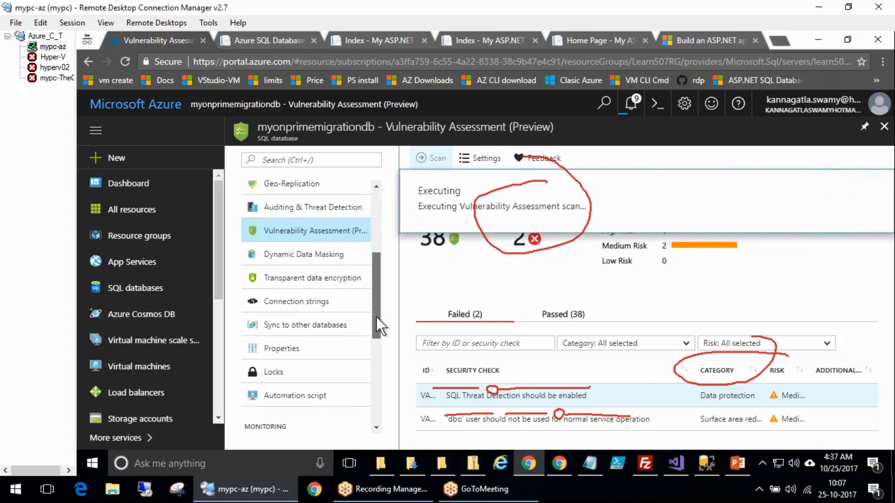
left_click(283, 262)
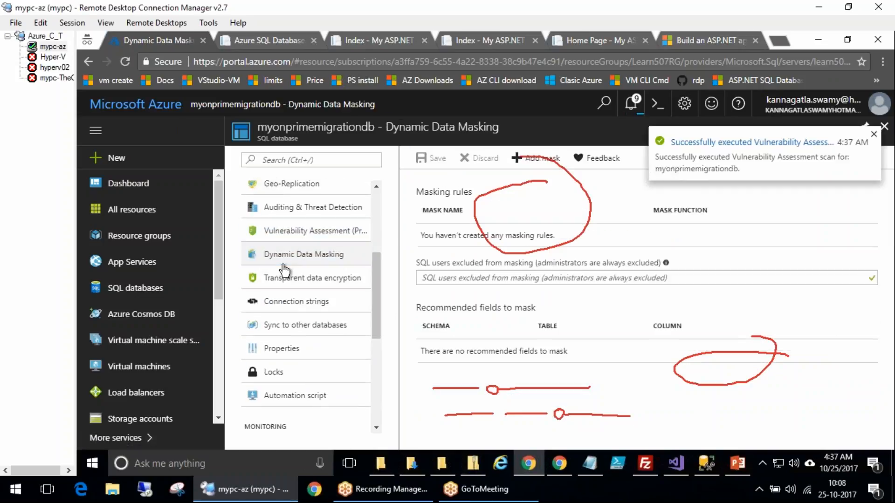
key("Escape")
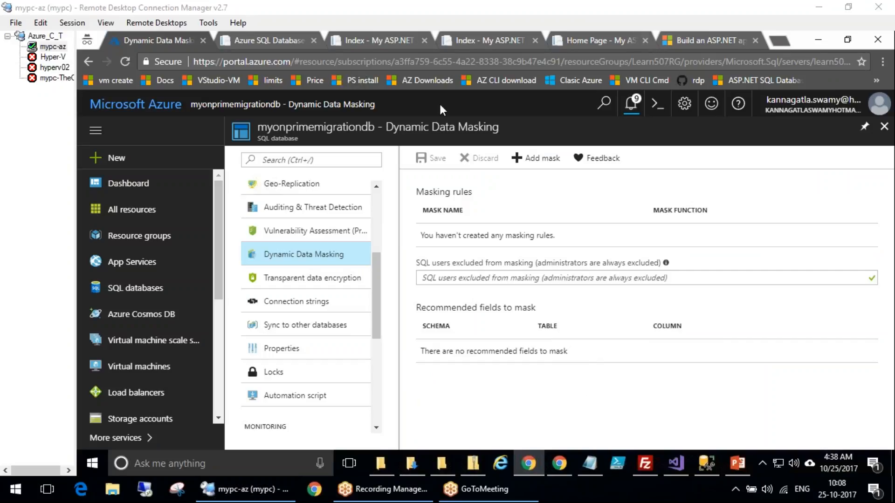
left_click(334, 282)
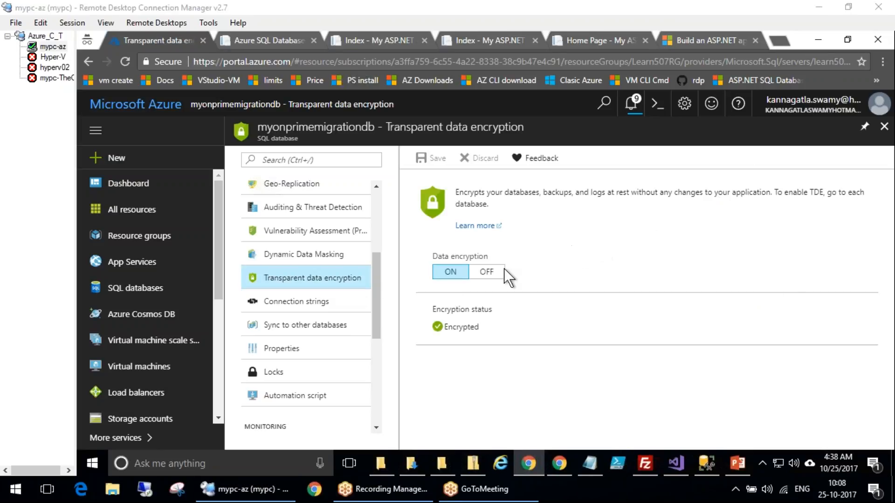
Open the database's ADO.NET connection string and select it, including its username and password placeholders
left_click(325, 310)
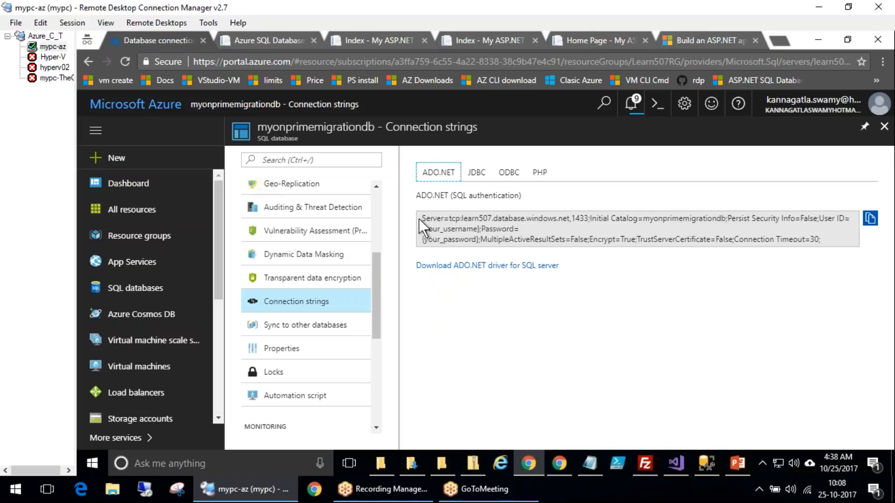
left_click(653, 235)
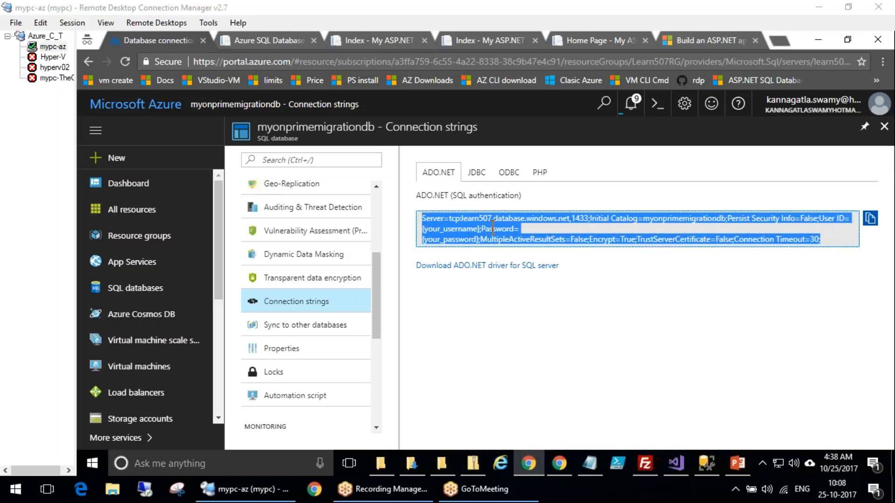
left_click(555, 240)
left_click_drag(421, 218, 820, 240)
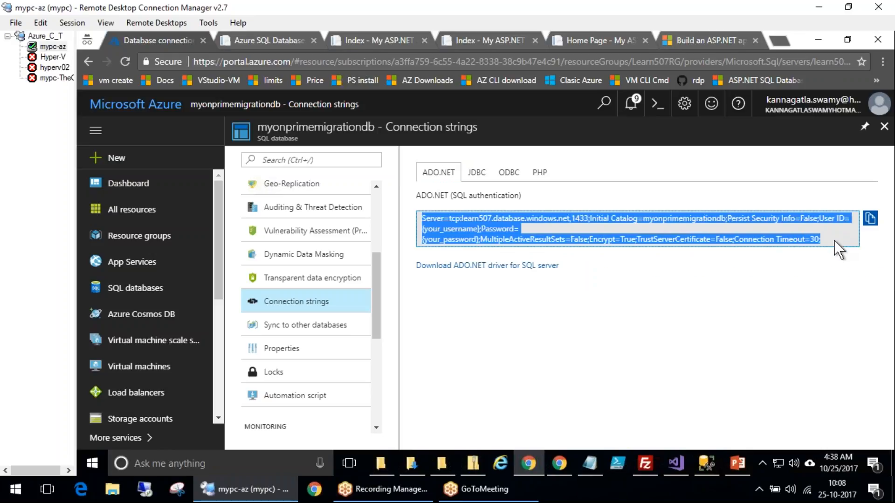
double_click(478, 228)
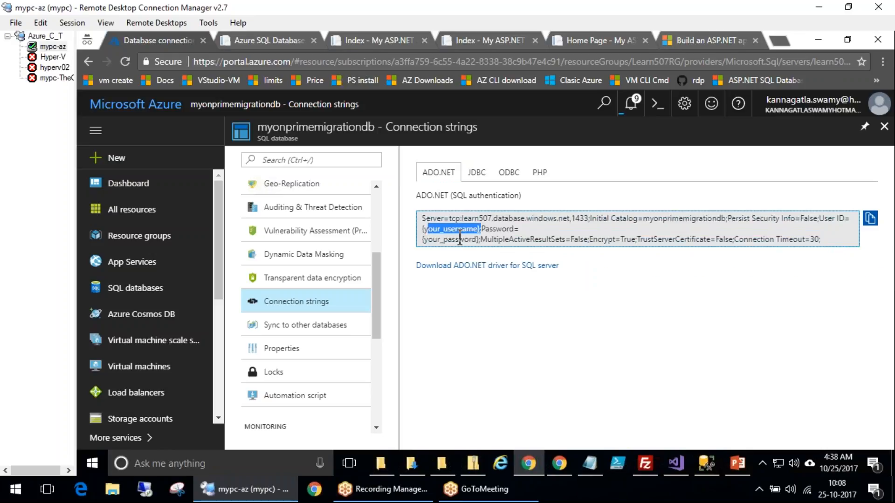
double_click(475, 241)
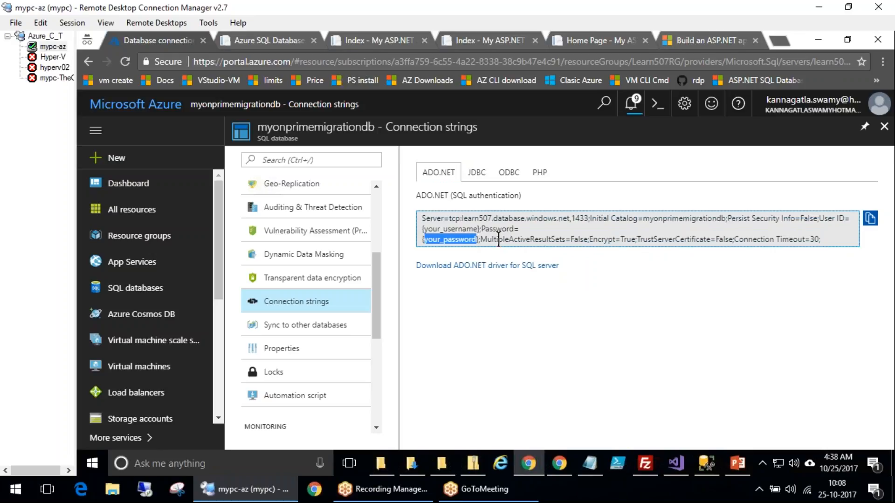
triple_click(551, 226)
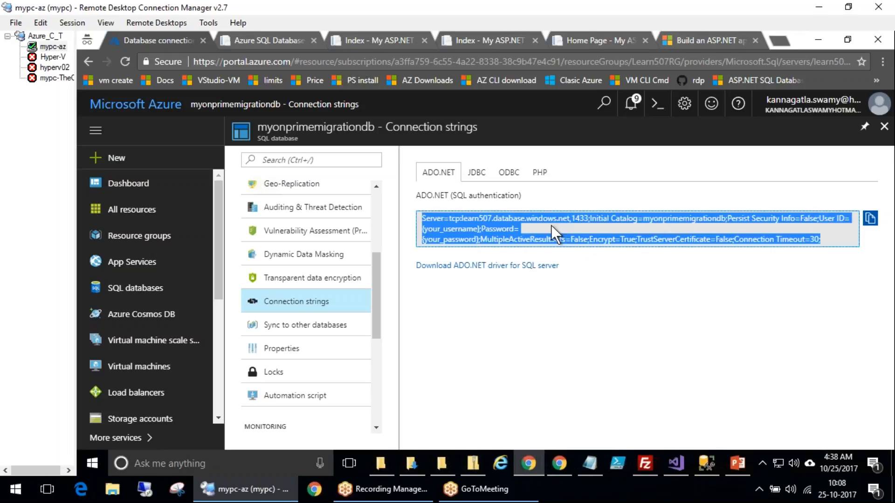
Open the database's Sync to other databases page
scroll(379, 320, "down", 1)
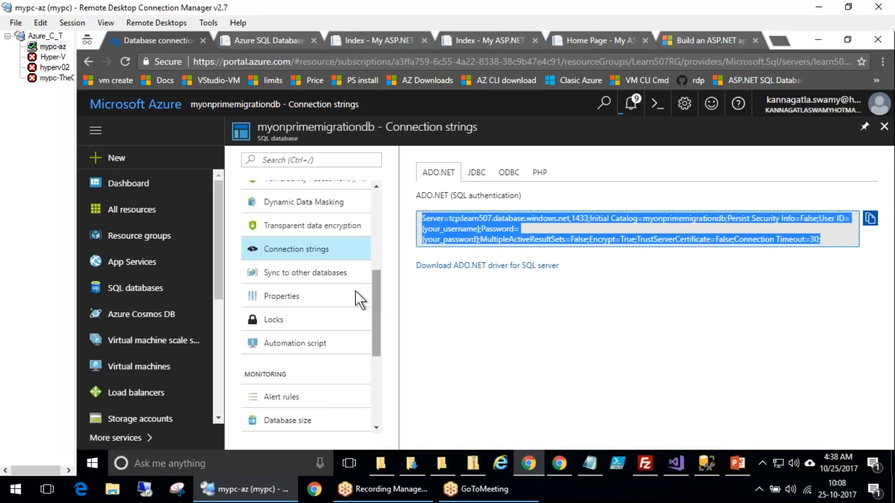
left_click(331, 275)
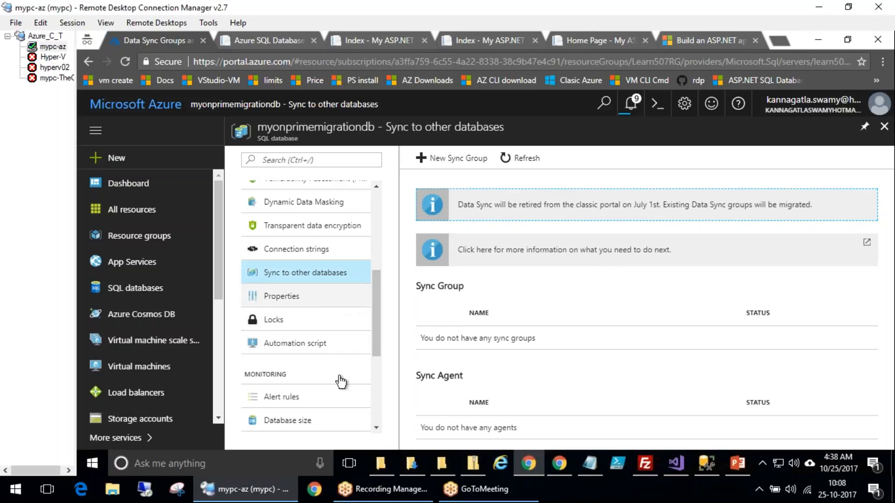
Open the database's Performance overview and scroll through its query and resource charts
scroll(346, 396, "down", 4)
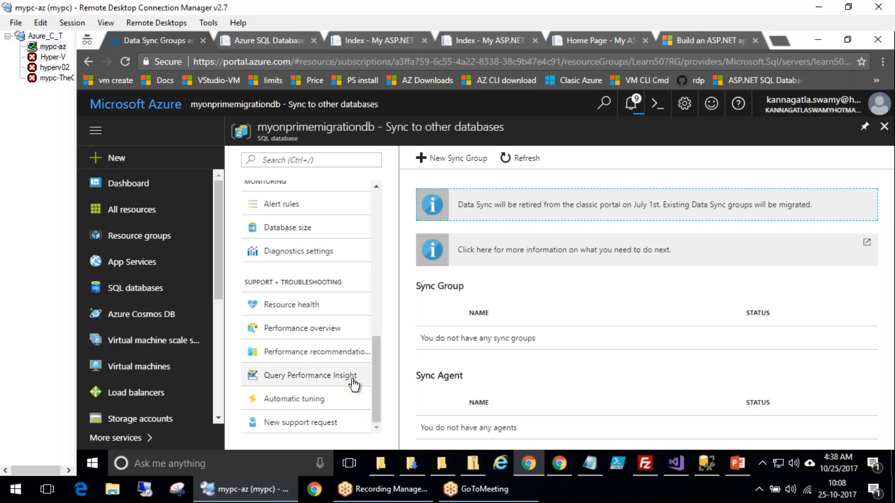
left_click(298, 331)
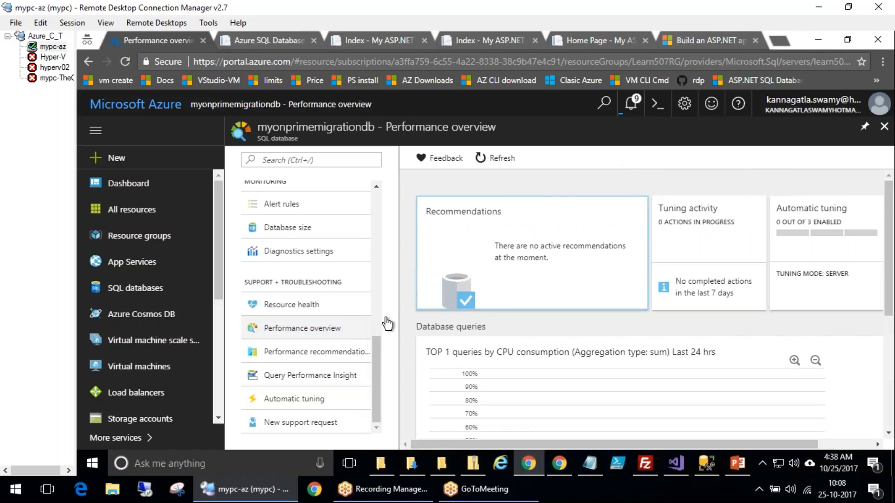
scroll(585, 332, "down", 3)
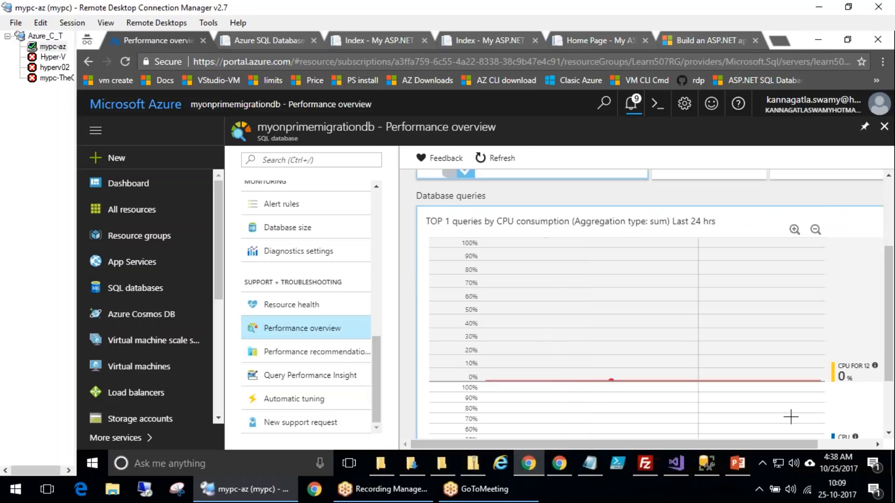
scroll(676, 375, "down", 2)
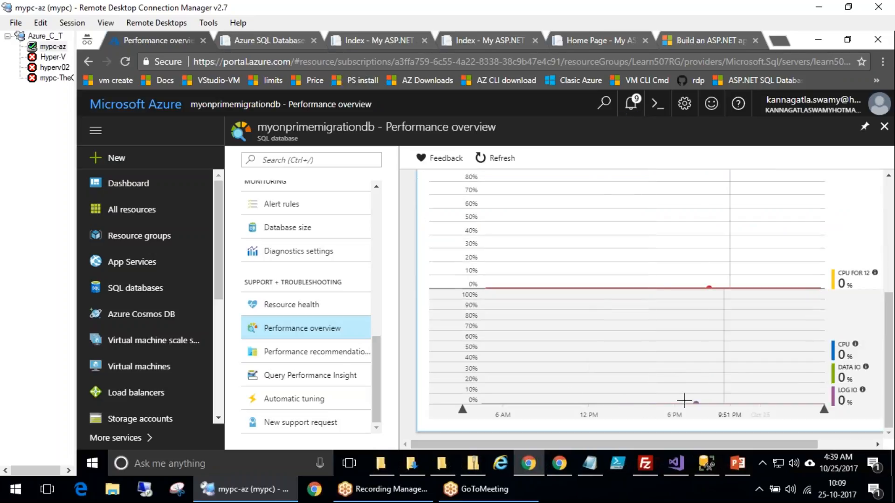
scroll(616, 373, "up", 3)
scroll(616, 373, "up", 2)
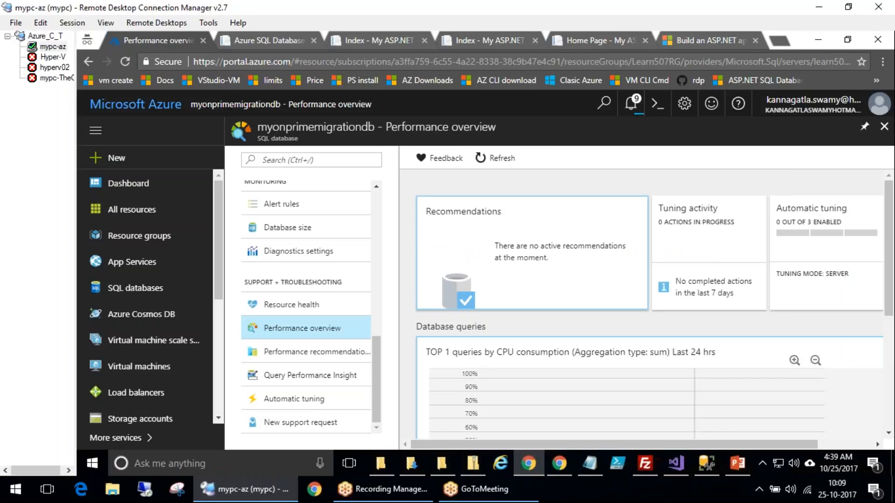
Open Performance recommendations and its automatic tuning options
left_click(303, 352)
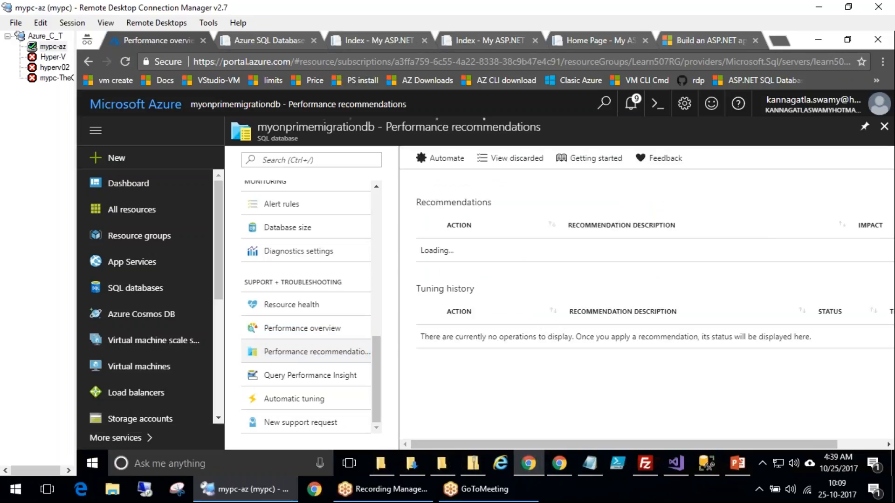
left_click(440, 158)
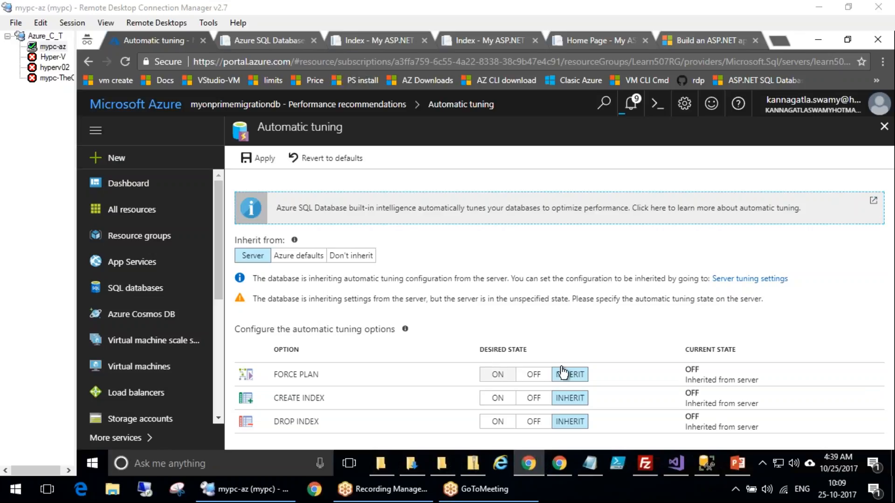
Switch Force plan, Create index and Drop index to ON and try each inheritance source, leaving without applying
left_click(495, 374)
left_click(496, 398)
left_click(497, 422)
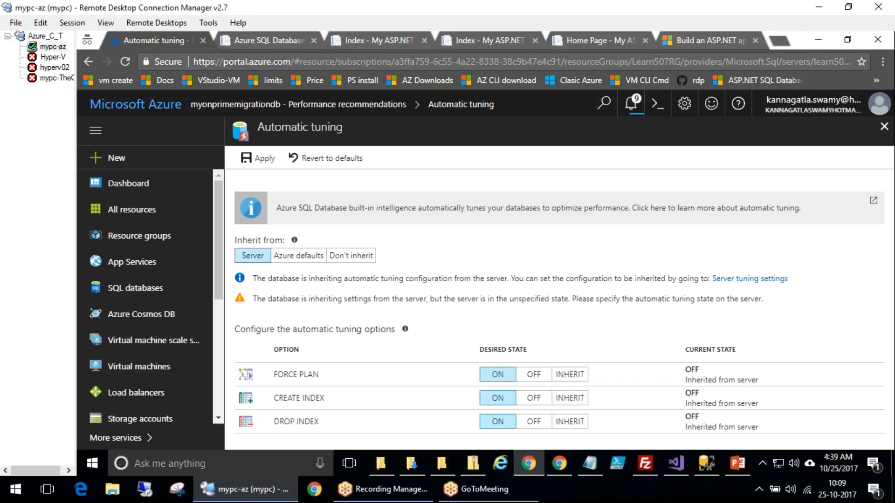
left_click(311, 258)
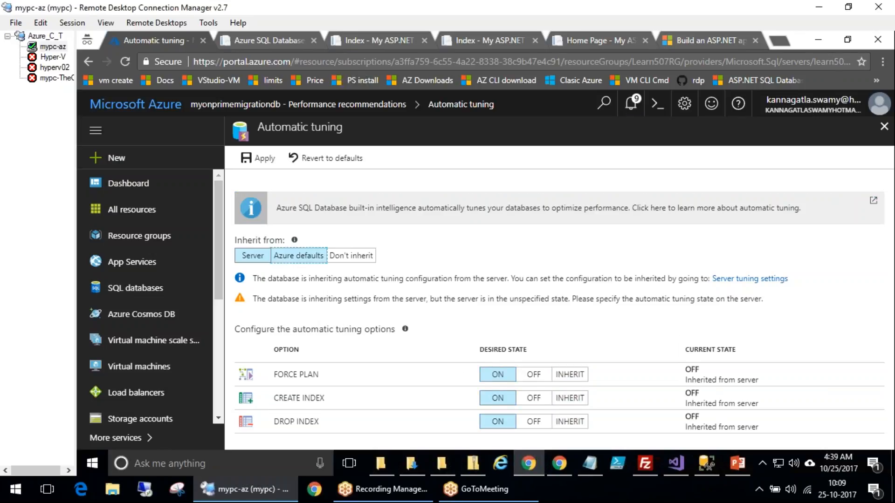
left_click(351, 256)
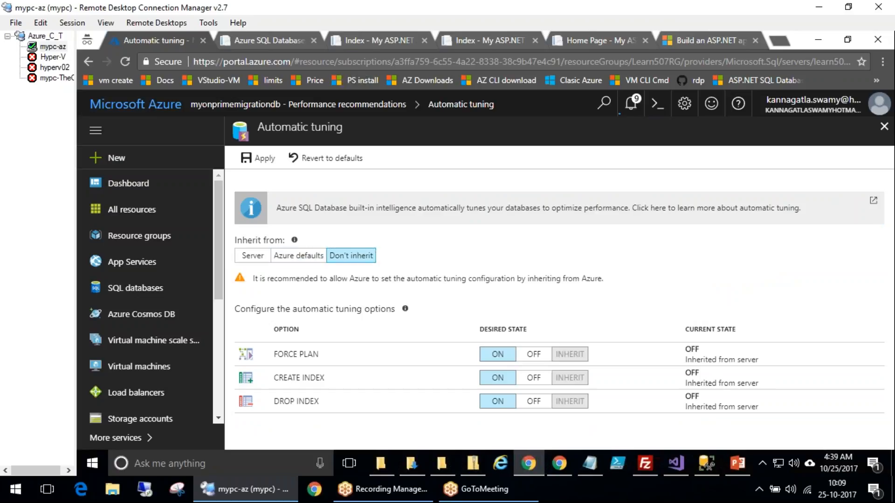
left_click(252, 255)
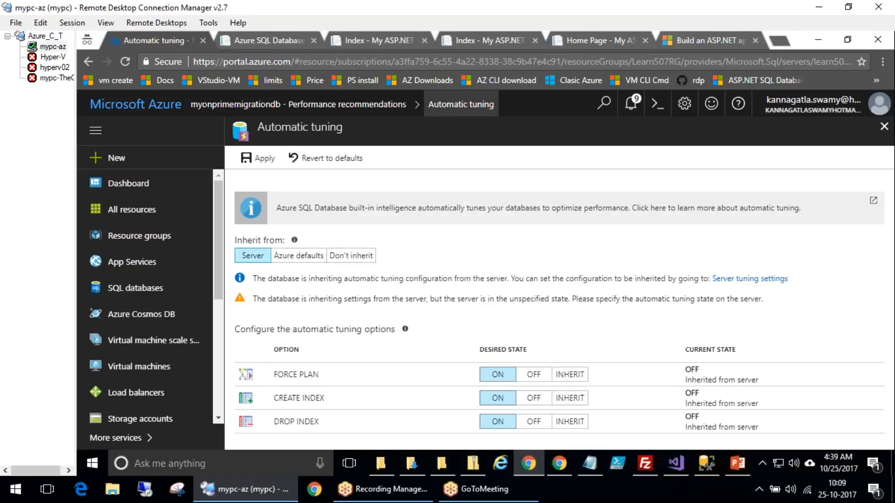
left_click(390, 108)
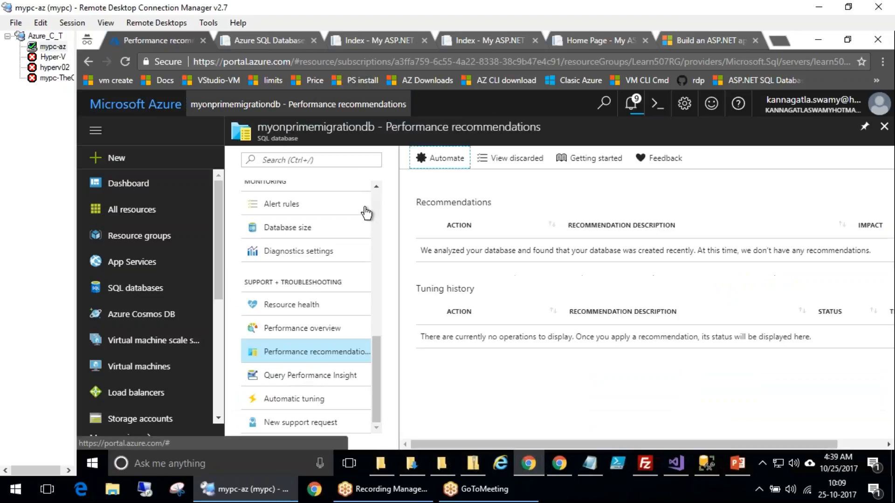
Open Query Performance Insight and scroll through its resource consuming queries charts and query list
left_click(309, 376)
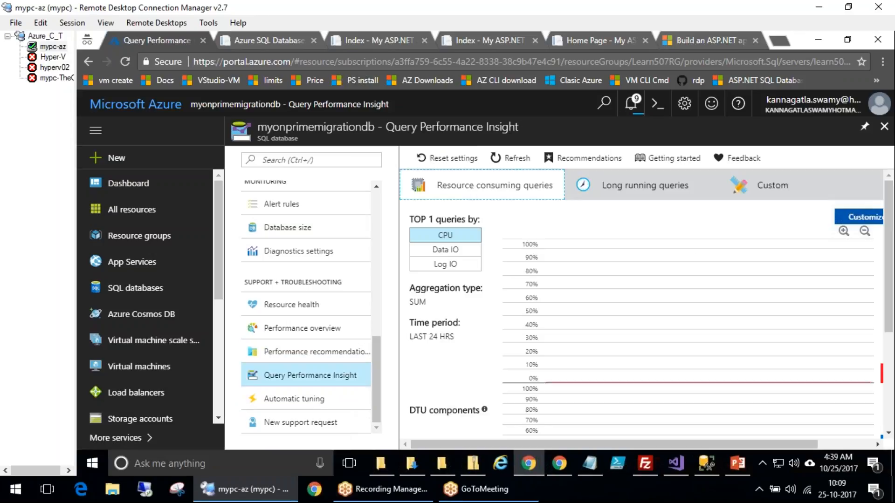
left_click(773, 63)
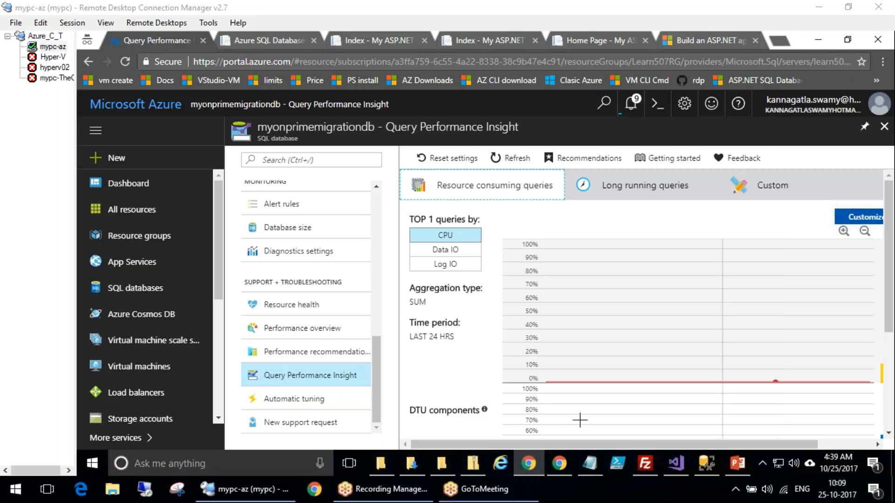
left_click(526, 445)
left_click_drag(550, 445, 510, 428)
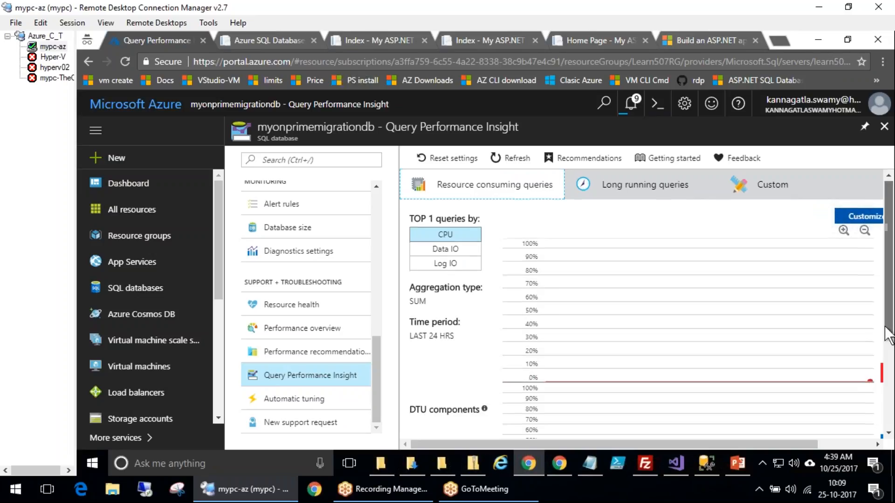
left_click_drag(892, 231, 888, 418)
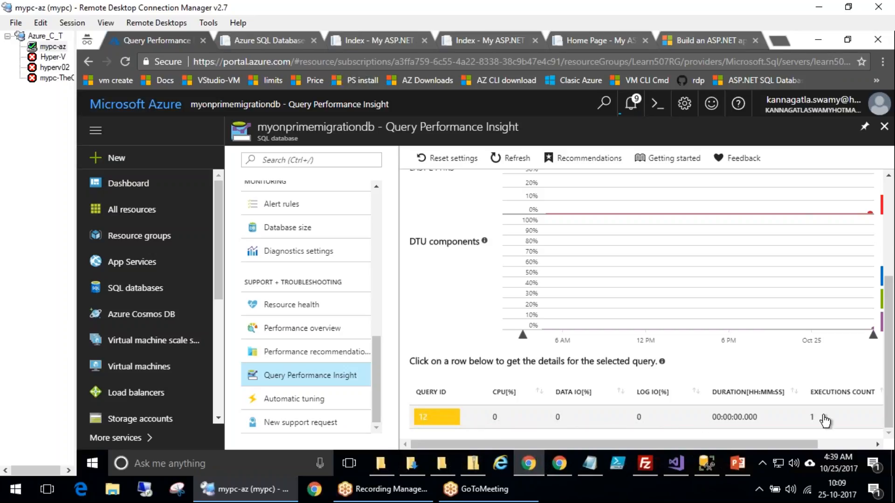
scroll(630, 326, "up", 4)
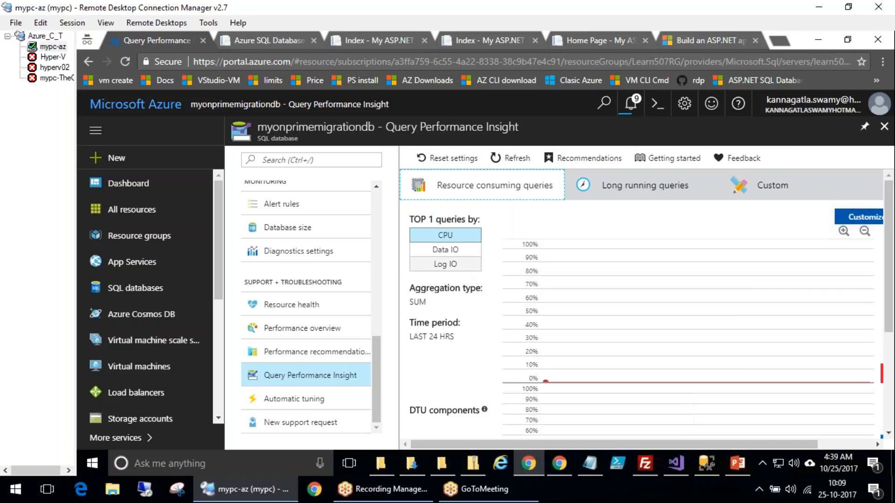
Switch the top queries view between Data IO, Log IO, Long running queries and Custom
left_click(446, 249)
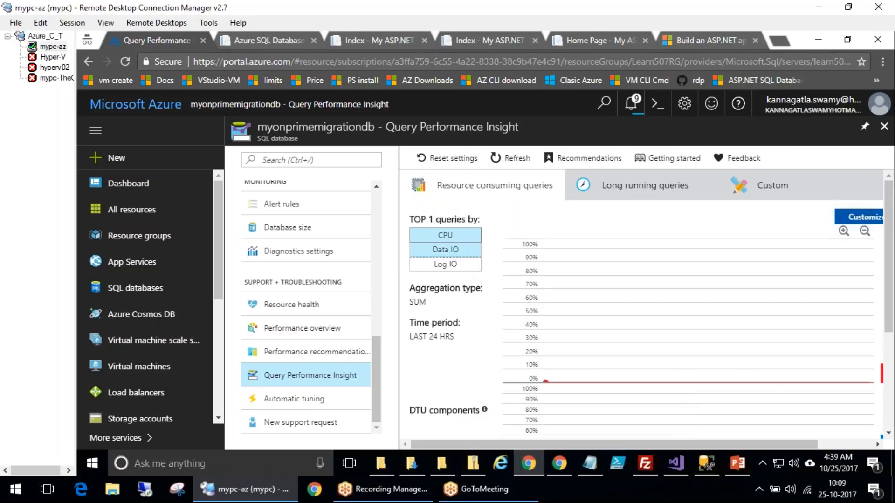
left_click(446, 264)
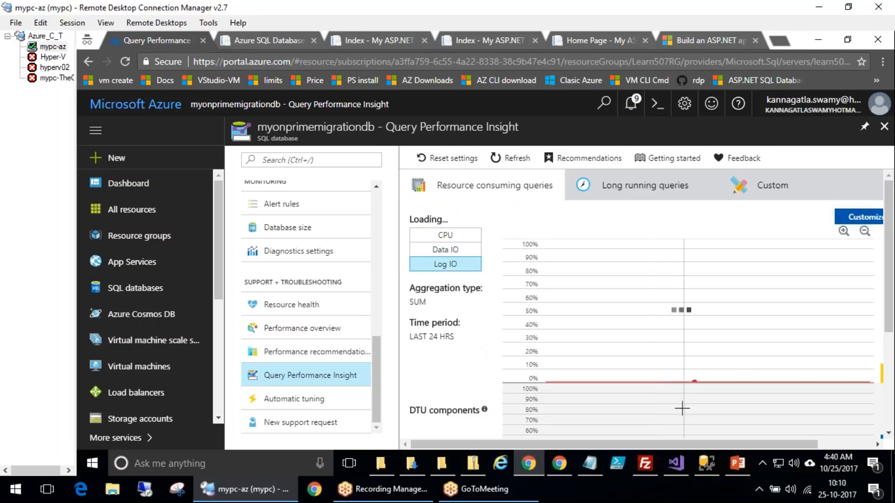
left_click(635, 185)
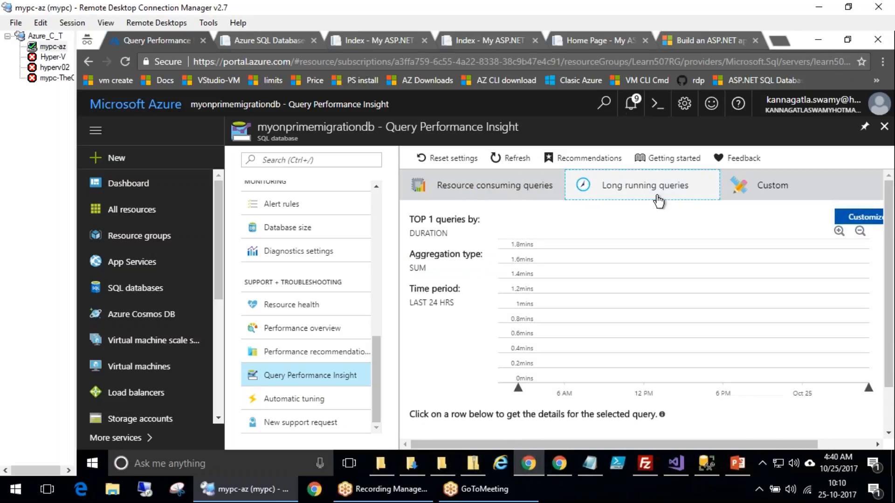
left_click(787, 194)
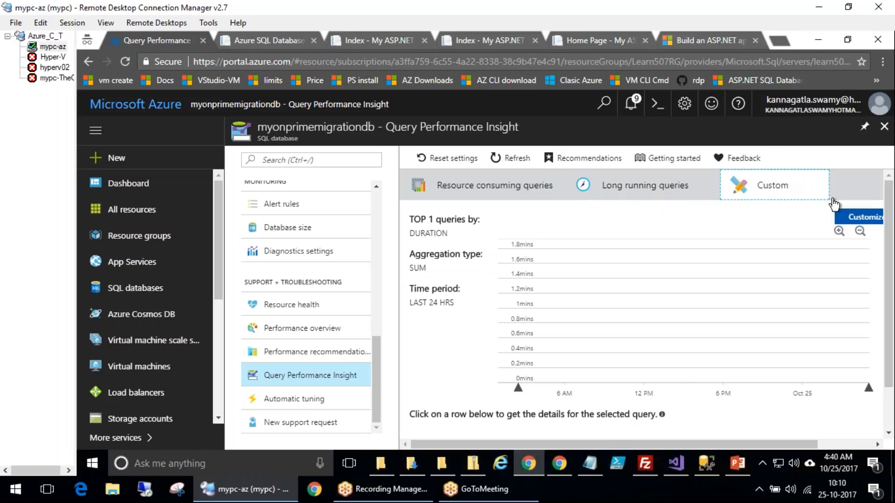
scroll(638, 377, "down", 5)
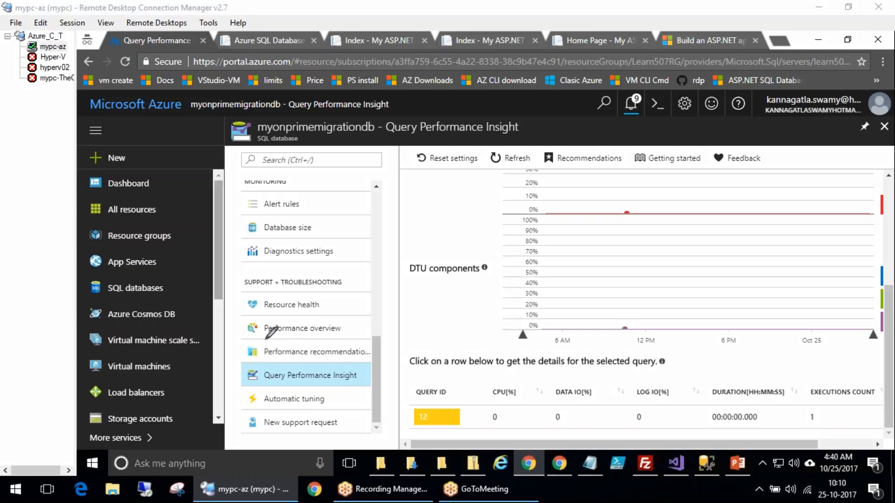
mouse_move(235, 294)
left_mouse_down()
mouse_move(331, 448)
mouse_move(376, 268)
mouse_move(233, 285)
left_mouse_up()
mouse_move(411, 182)
left_mouse_down()
mouse_move(416, 192)
mouse_move(371, 332)
mouse_move(401, 346)
left_mouse_up()
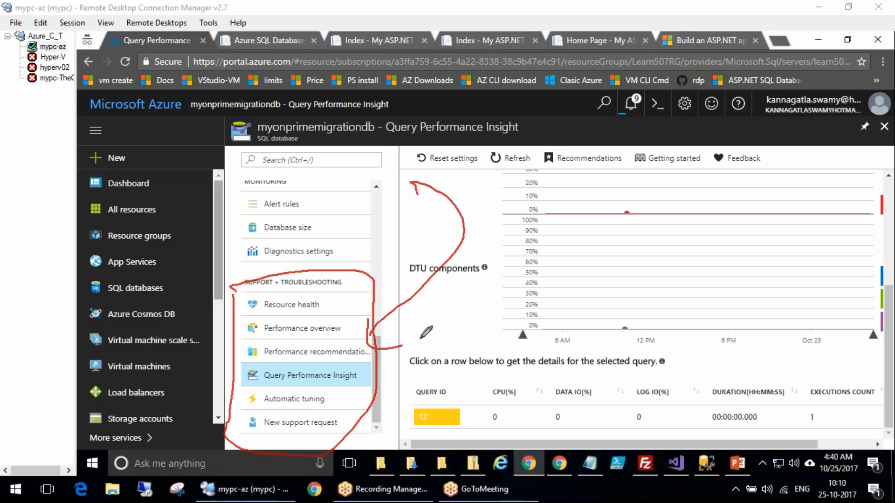
Open the database's Automatic tuning page, then Performance overview, and scroll through its recommendations, DTU charts and settings menu
left_click(306, 411)
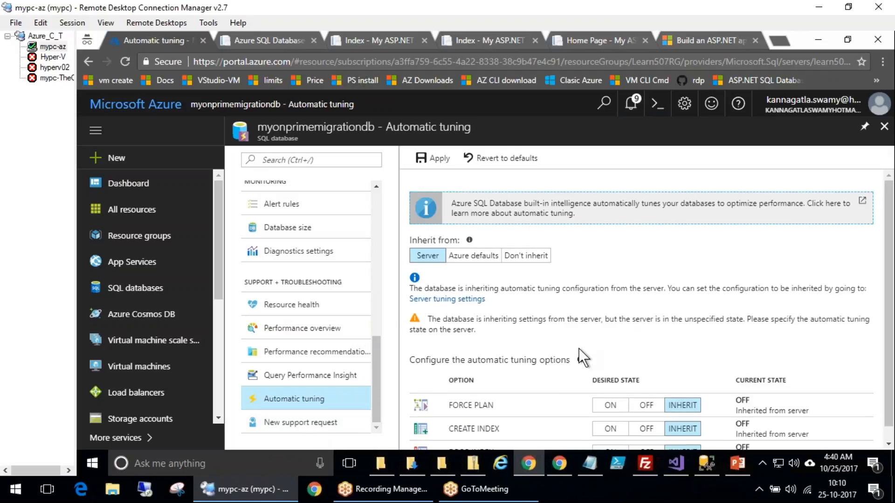
scroll(580, 350, "down", 1)
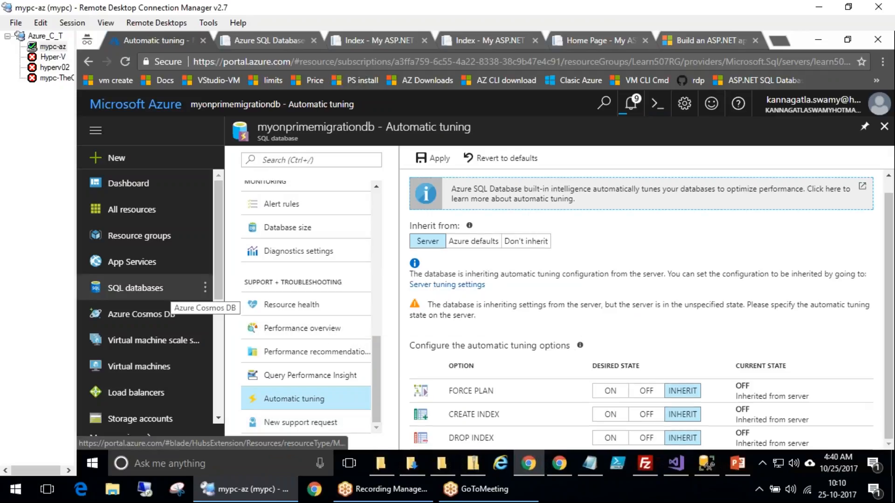
left_click(298, 328)
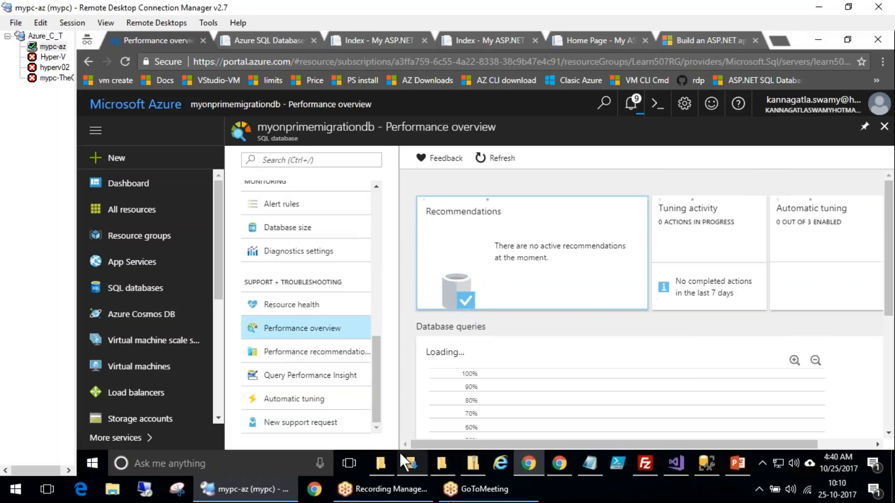
scroll(497, 285, "down", 5)
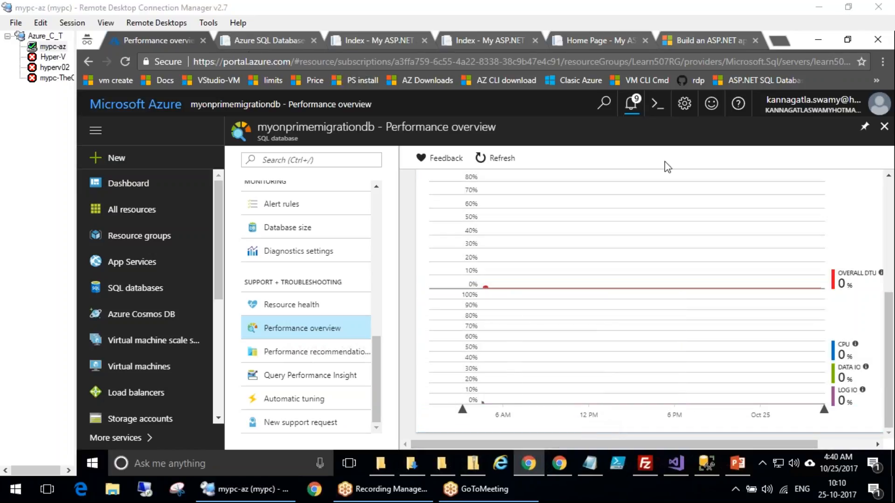
left_click_drag(375, 384, 383, 281)
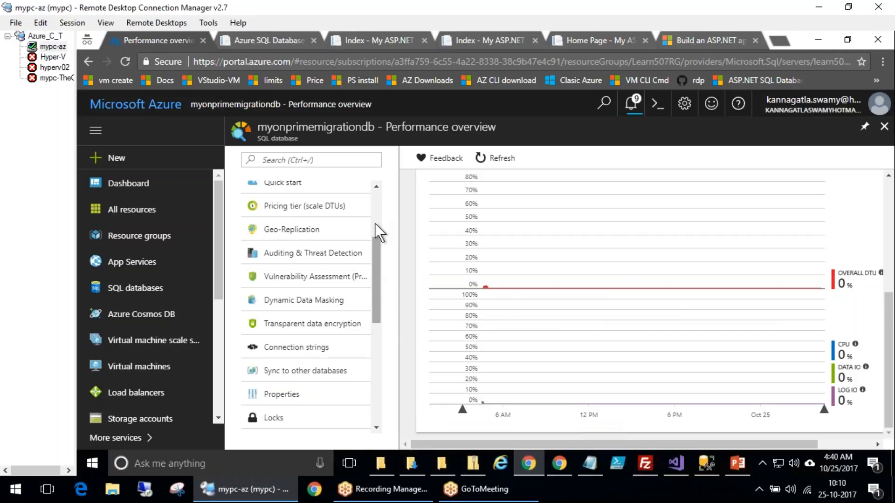
left_click_drag(376, 232, 378, 177)
Open Security Center and launch it from its Welcome page
left_click(217, 394)
left_click(150, 329)
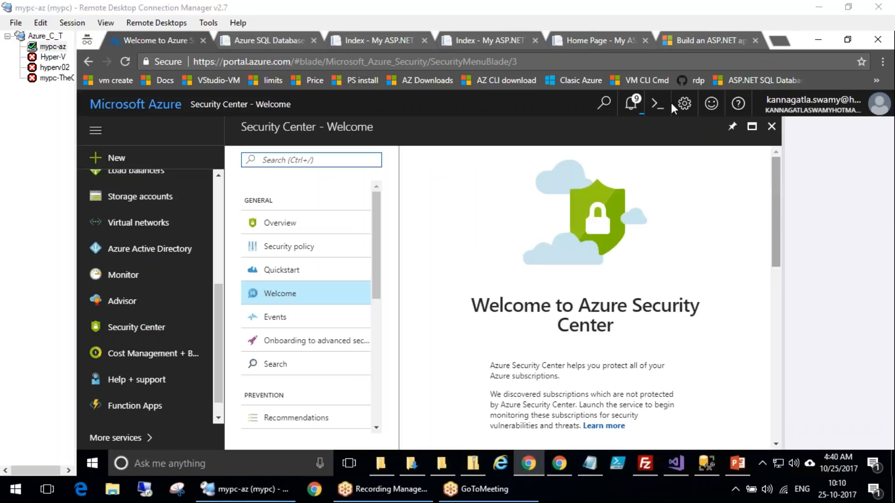
left_click(726, 340)
scroll(726, 340, "down", 5)
scroll(726, 340, "up", 1)
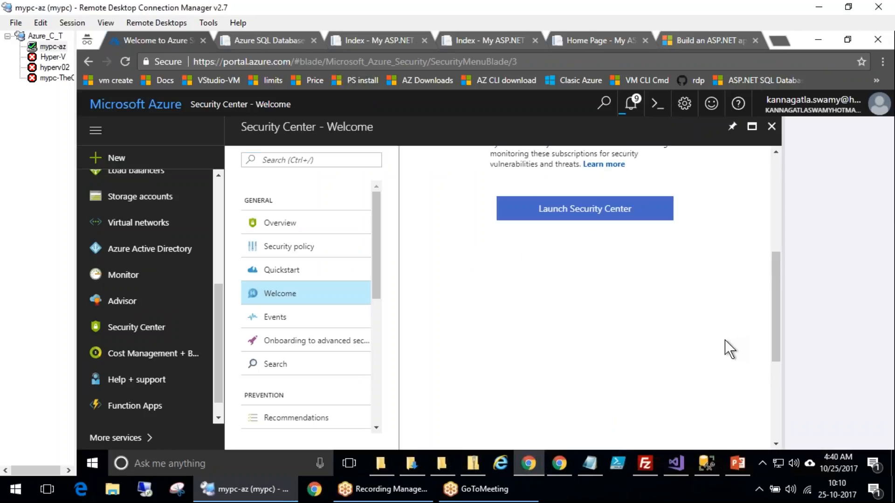
scroll(726, 340, "up", 1)
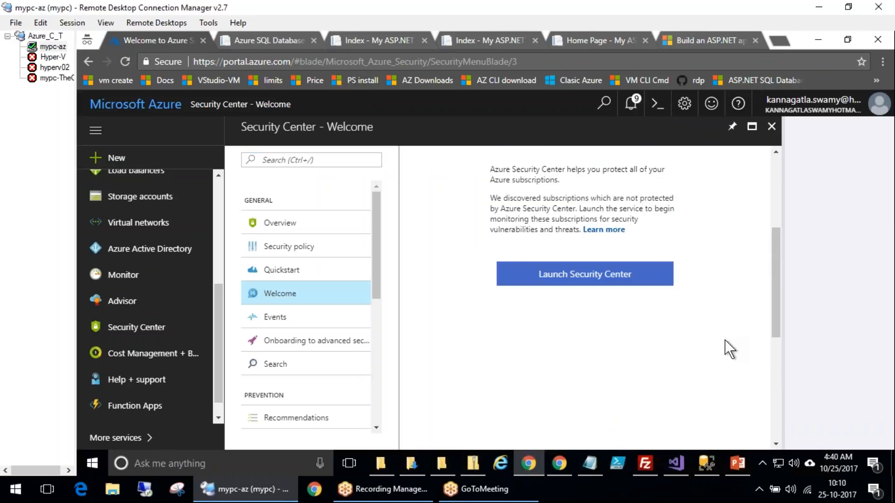
left_click(577, 277)
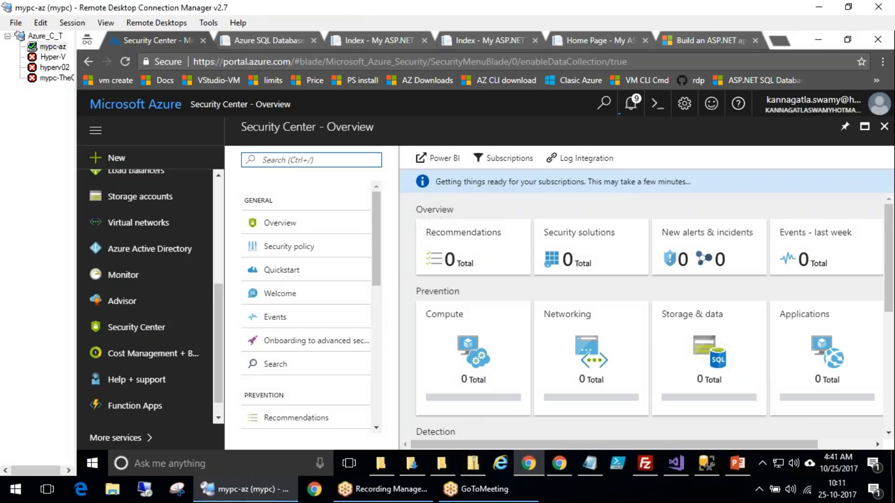
Browse Security Center's Security alerts, Overview and Security policy pages
scroll(378, 308, "down", 5)
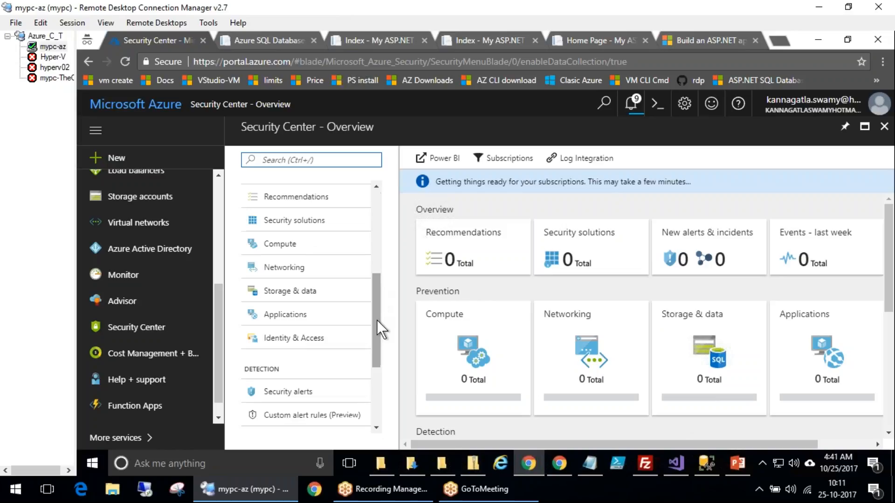
left_click(368, 400)
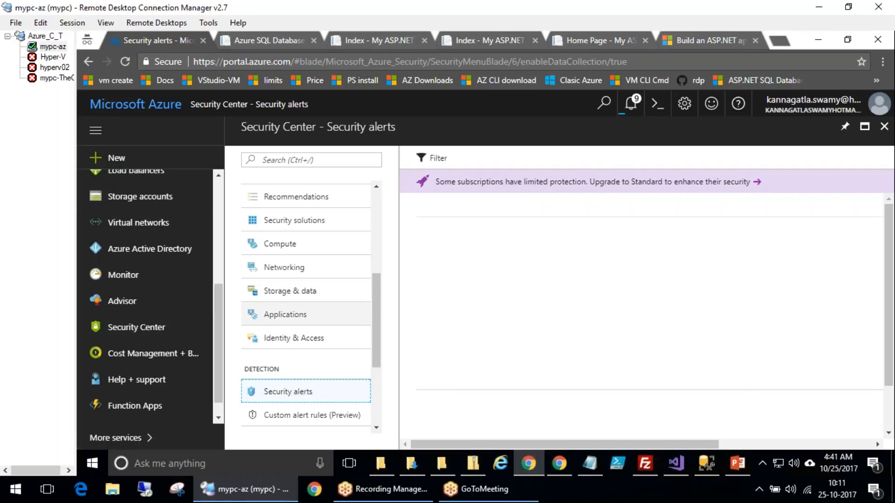
scroll(376, 394, "down", 3)
left_click_drag(376, 336, 376, 198)
left_click(276, 223)
left_click(292, 246)
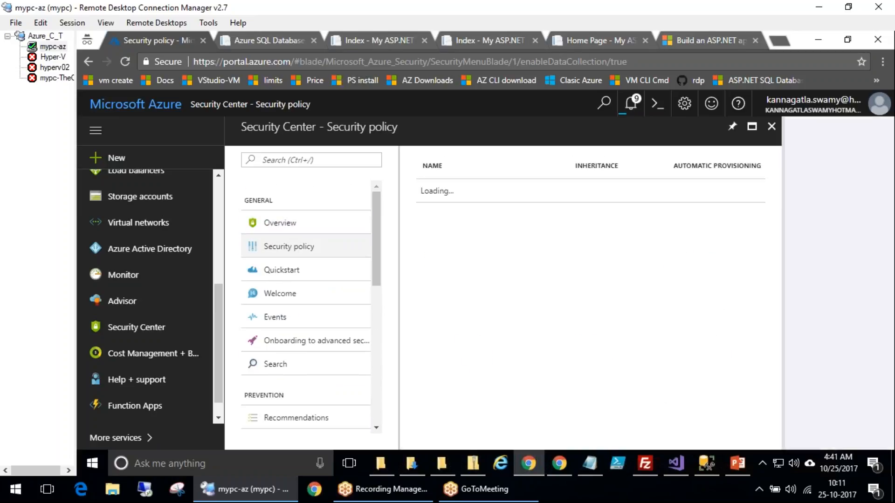
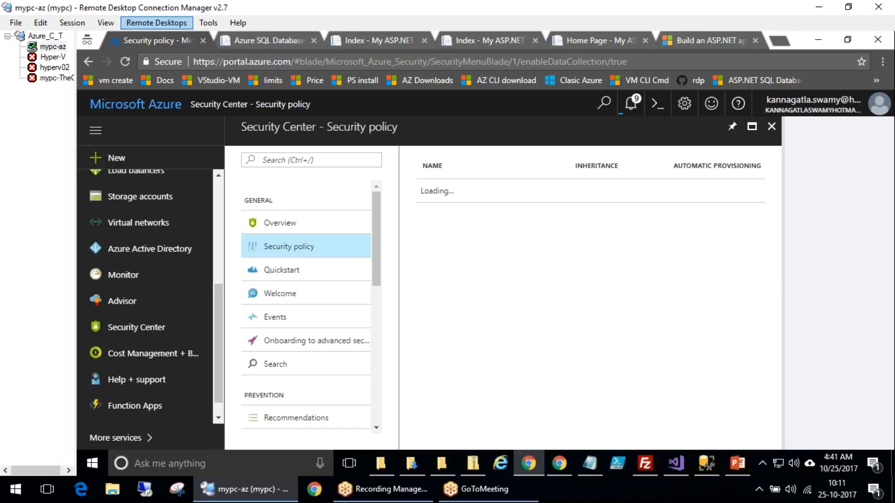
Return to the Security Center overview and open its Compute health page, switching between Overview, VMs and computers, and Cloud services tabs
left_click(245, 104)
left_click(124, 61)
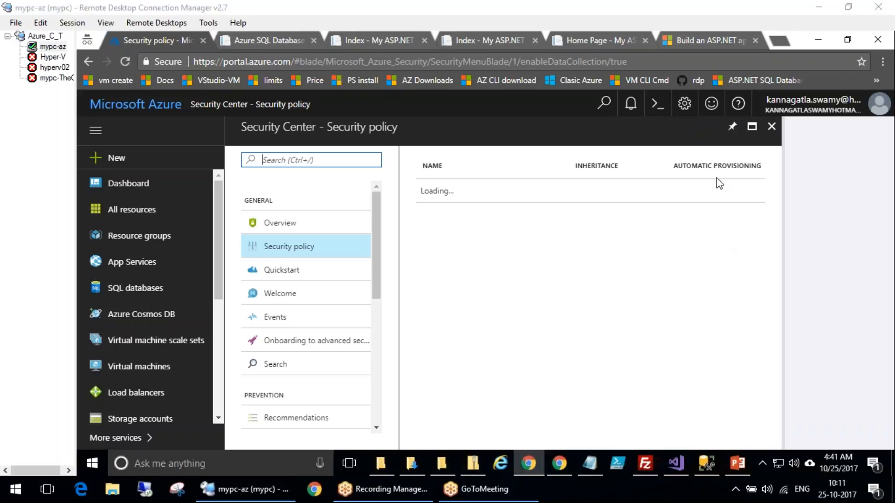
left_click(280, 227)
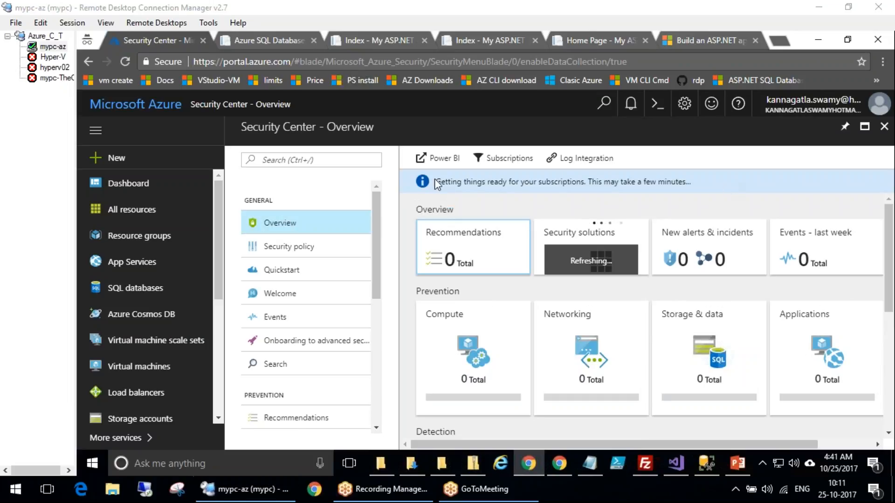
left_click(473, 354)
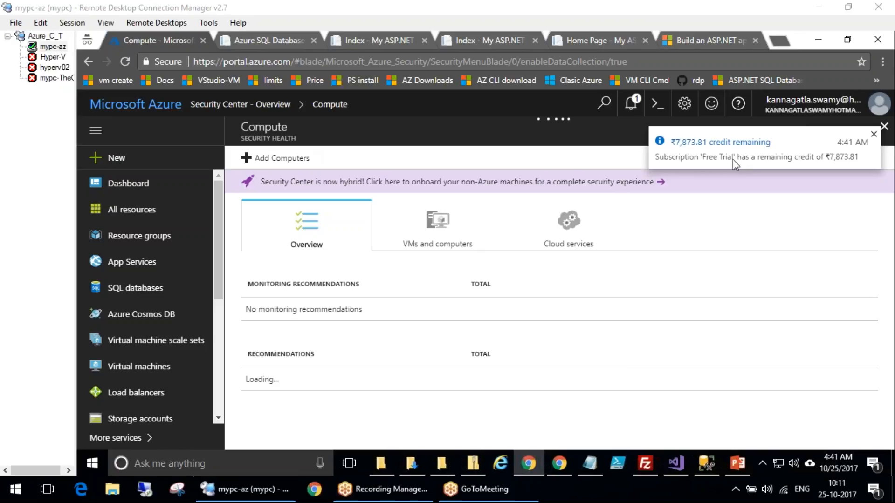
left_click(439, 228)
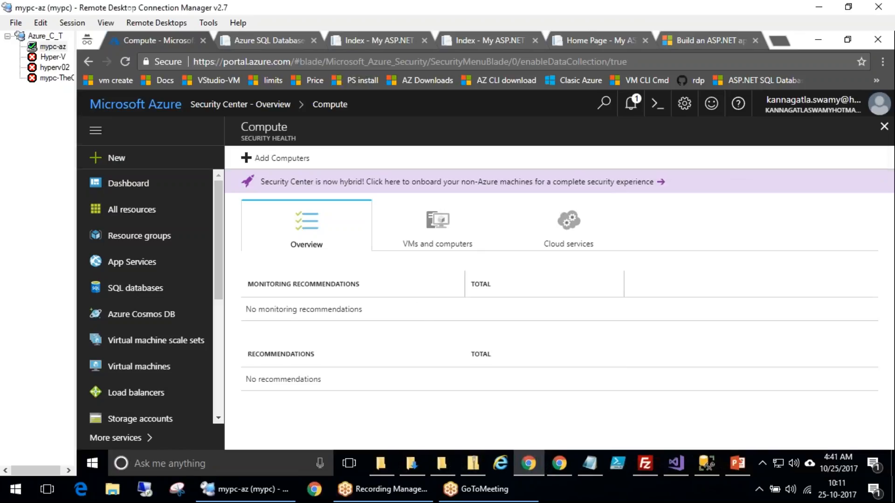
left_click(571, 231)
left_click(290, 240)
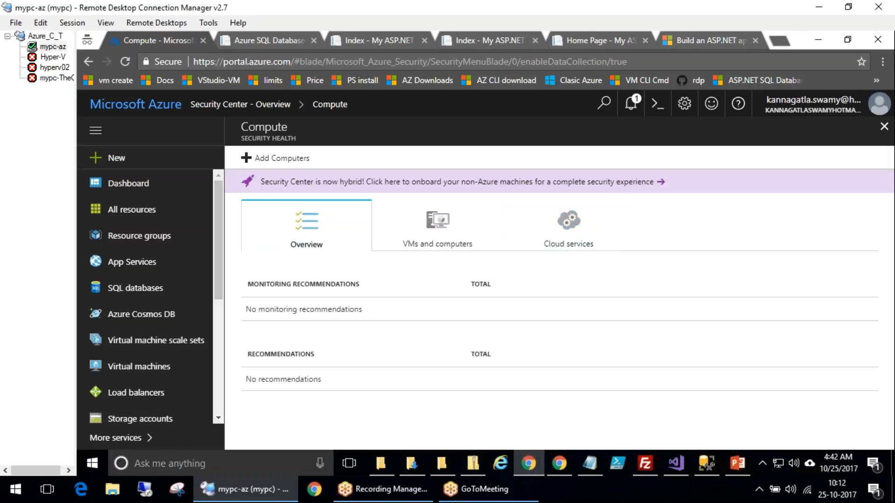
Open the Add Computers page for non-Azure computers, then go back to the Security Center overview
left_click(278, 159)
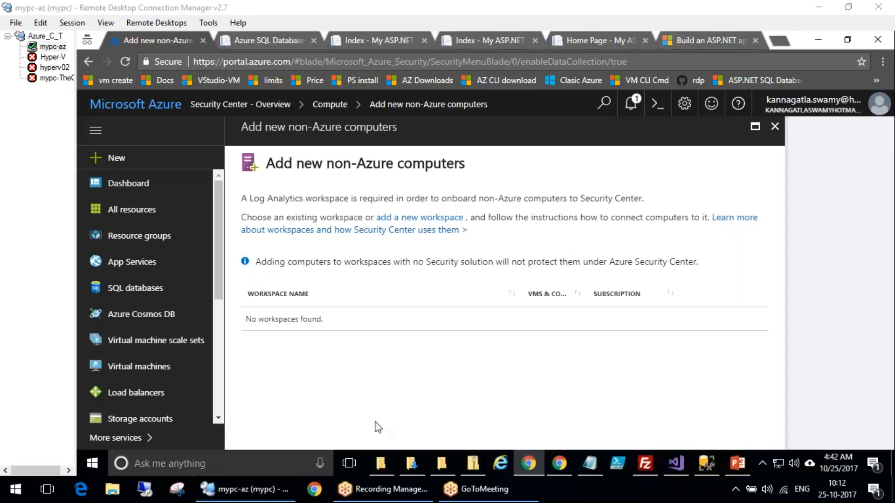
left_click(329, 104)
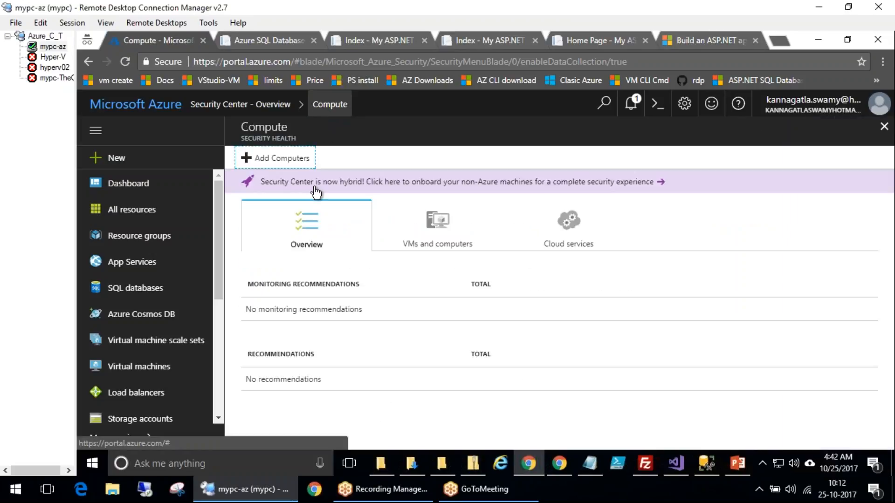
left_click(292, 104)
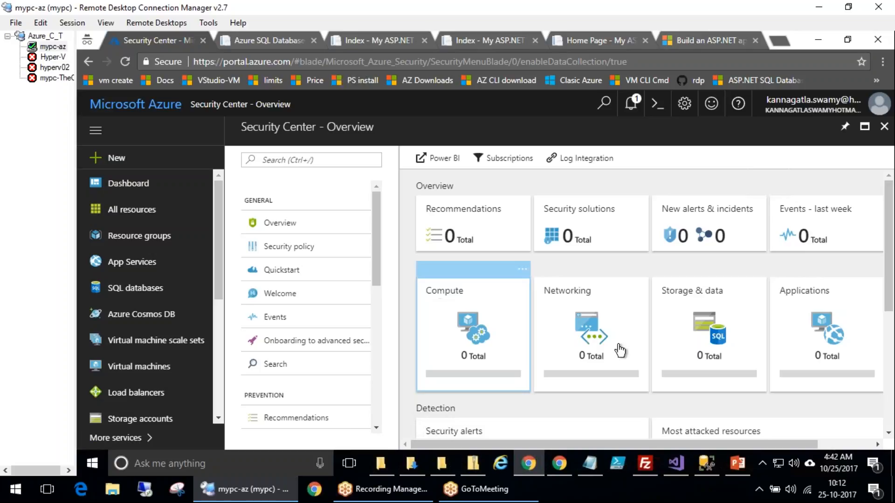
Open the Networking security health page, review the networking topology and the GatewaySubnet's details
left_click(594, 310)
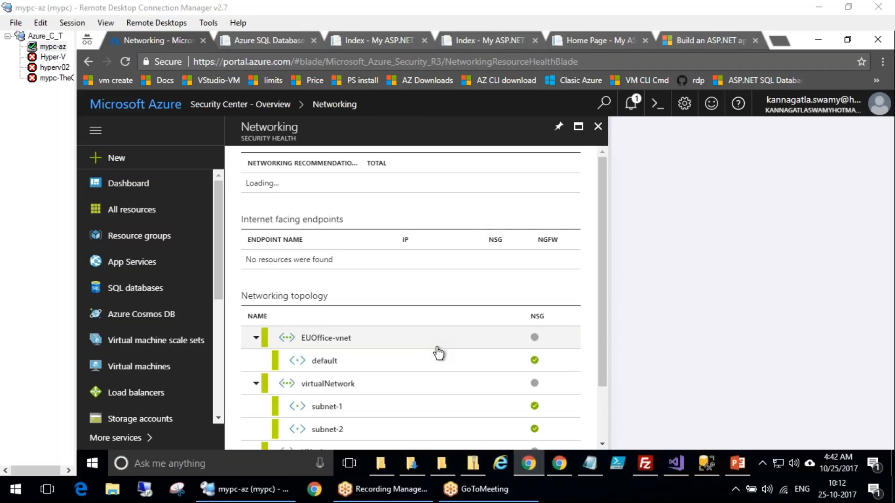
scroll(437, 352, "down", 2)
scroll(440, 353, "up", 2)
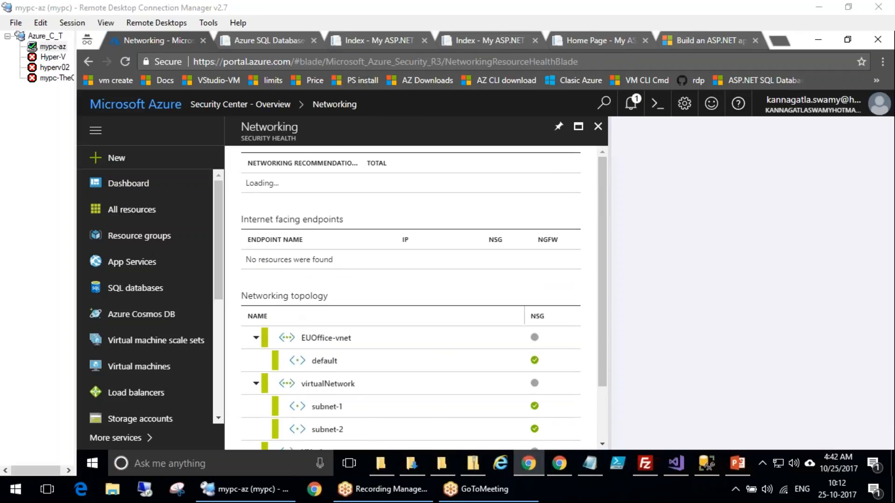
left_click(330, 343)
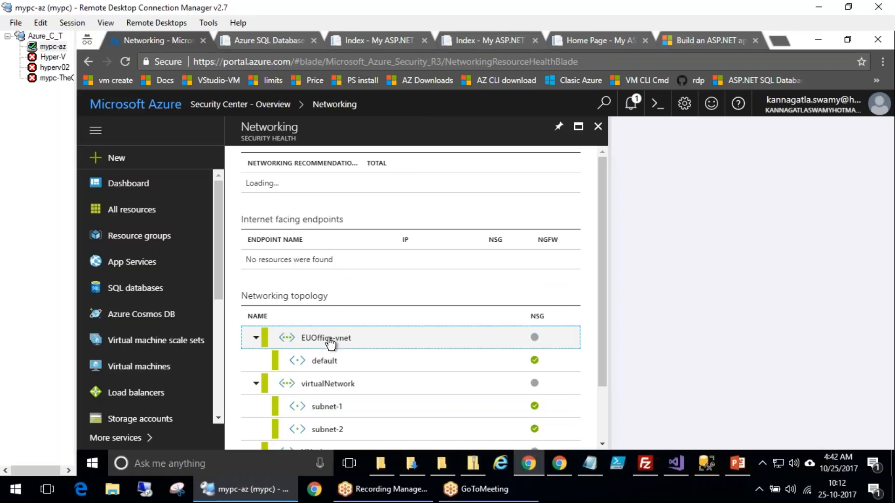
scroll(454, 317, "down", 2)
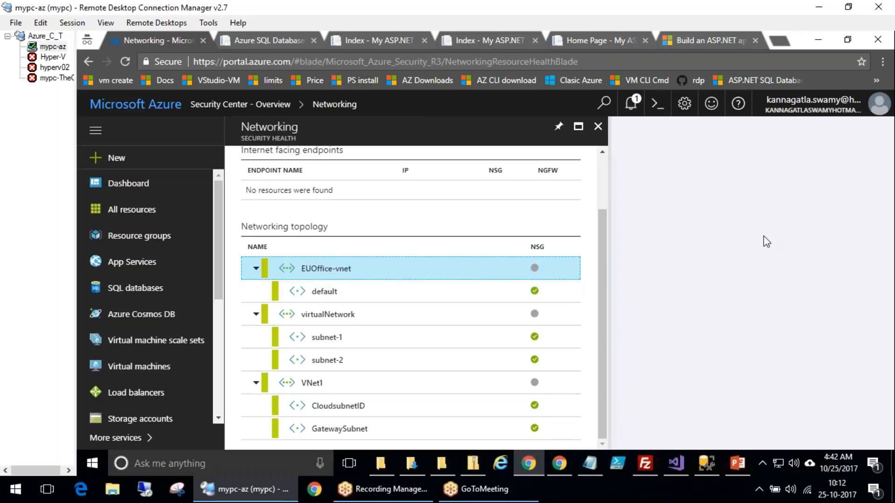
left_click(602, 164)
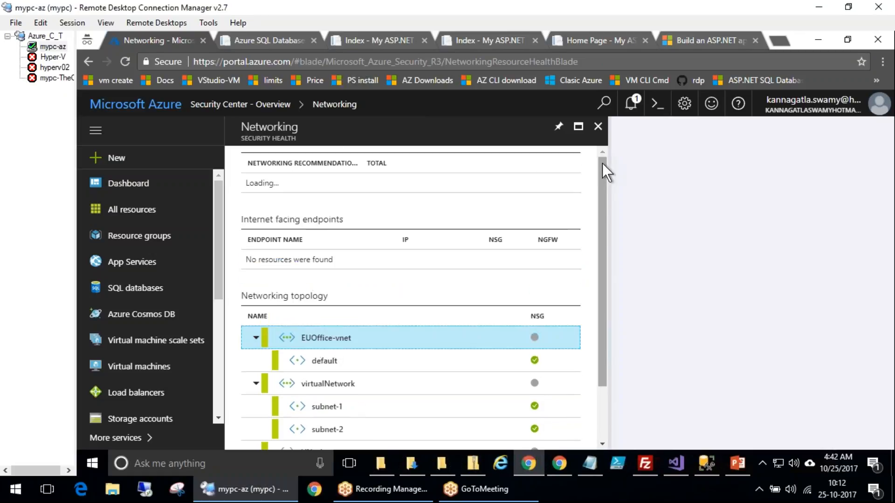
left_click(265, 183)
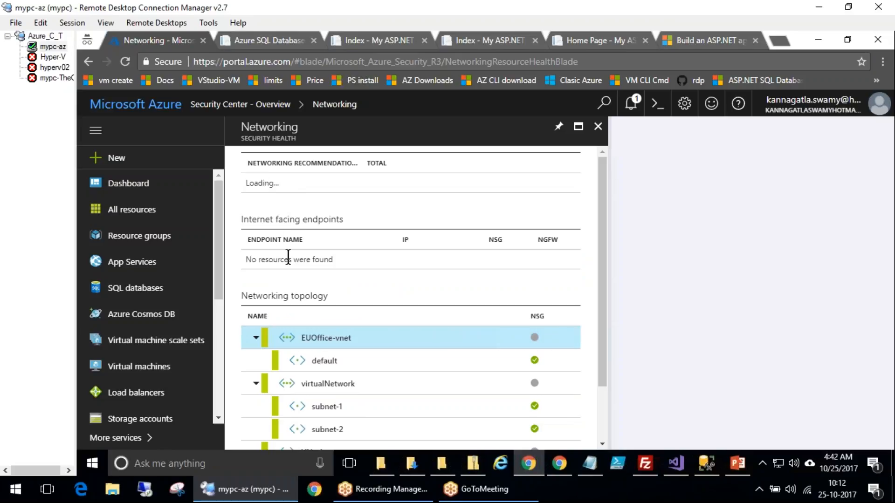
scroll(463, 373, "down", 2)
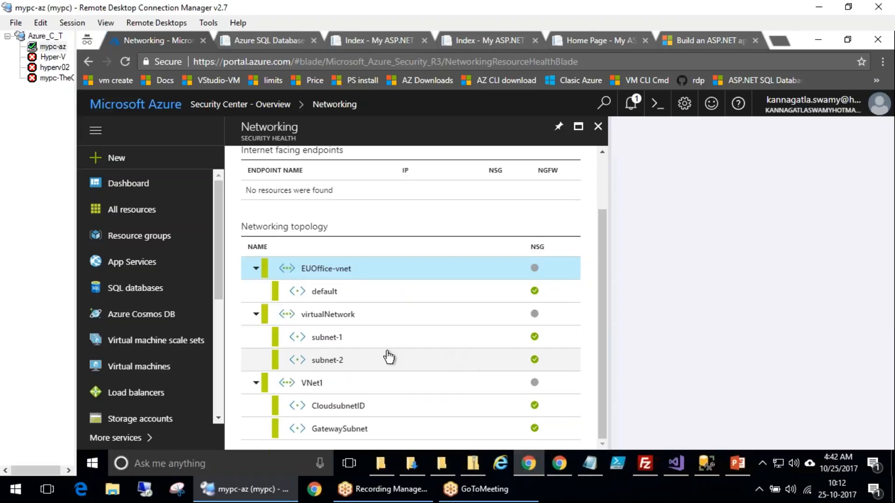
left_click(365, 428)
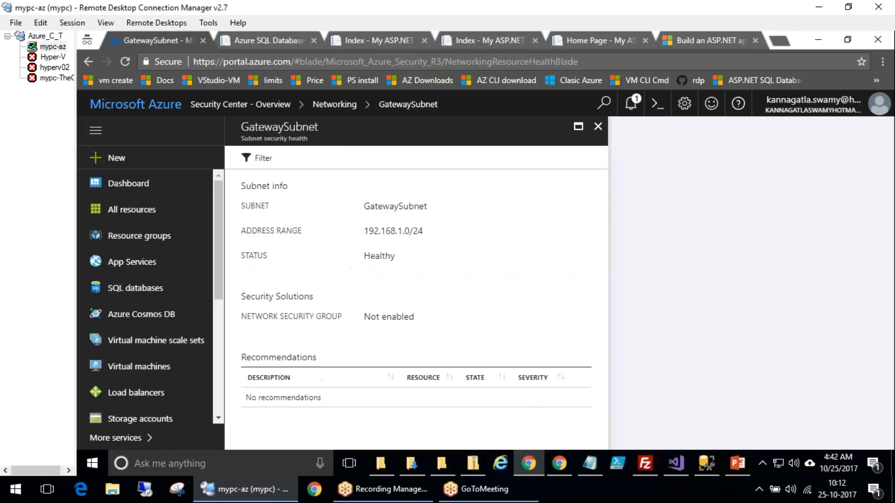
left_click(348, 107)
scroll(388, 267, "up", 2)
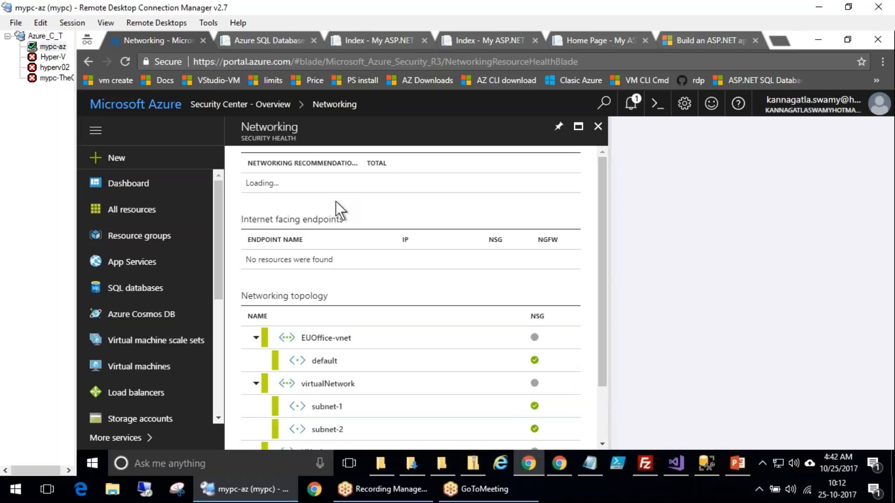
Return to the Security Center overview
left_click_drag(219, 178, 355, 185)
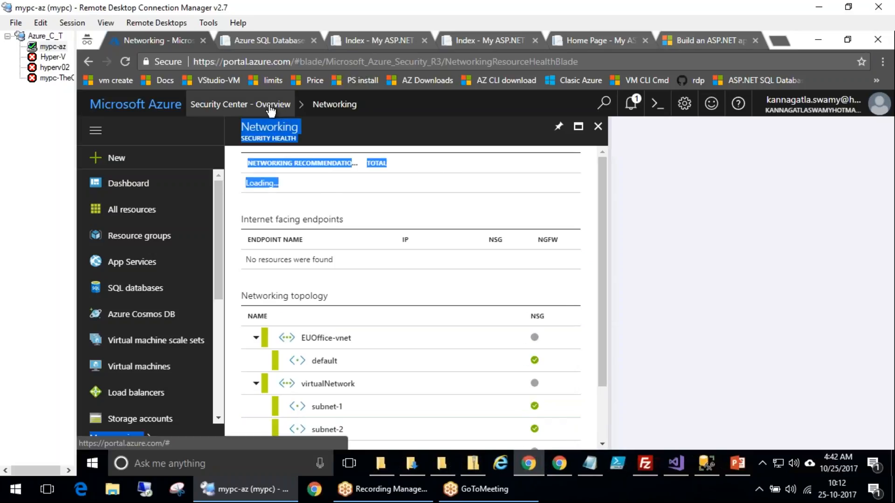
left_click(290, 184)
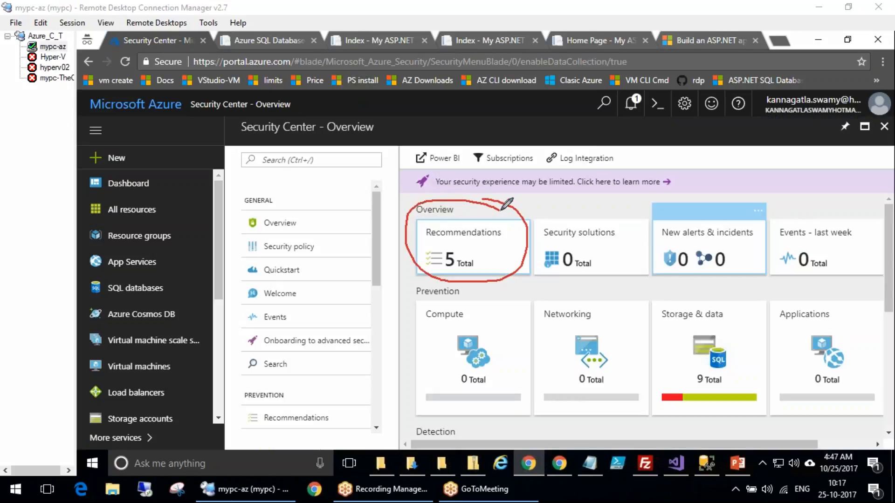
mouse_move(494, 202)
left_mouse_down()
mouse_move(509, 277)
mouse_move(497, 203)
left_mouse_up()
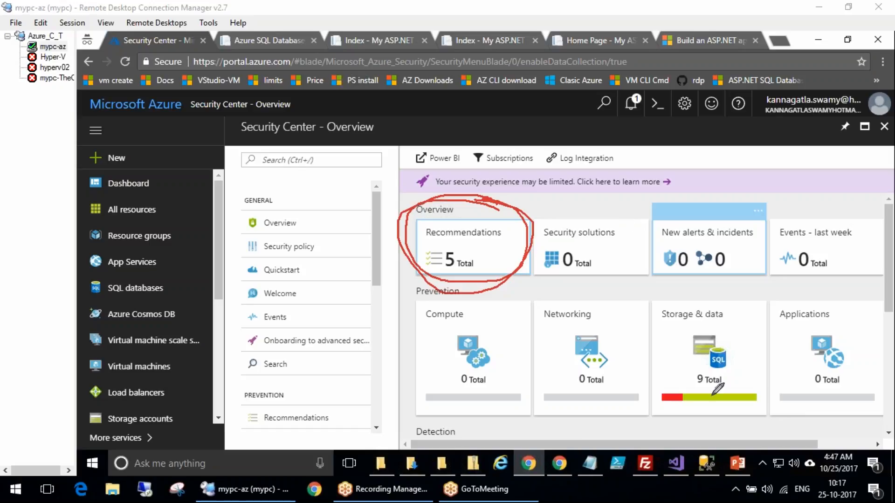
mouse_move(744, 305)
left_mouse_down()
mouse_move(650, 397)
mouse_move(732, 326)
left_mouse_up()
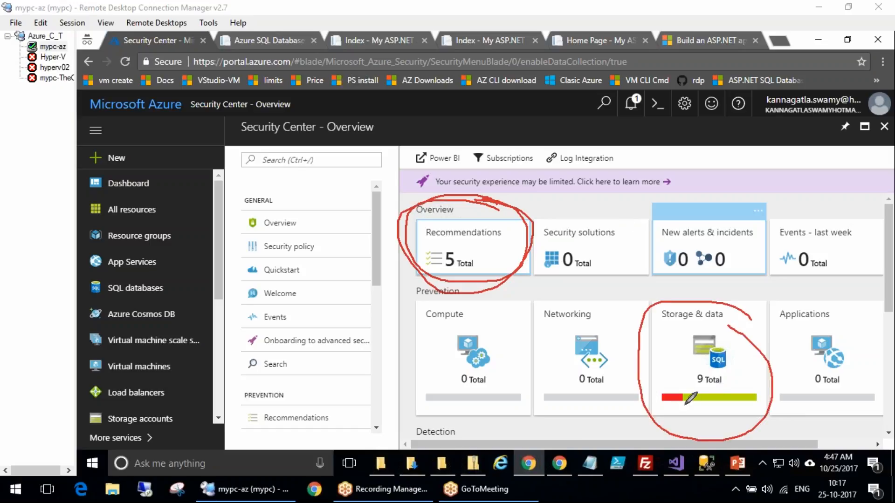
left_click(134, 337)
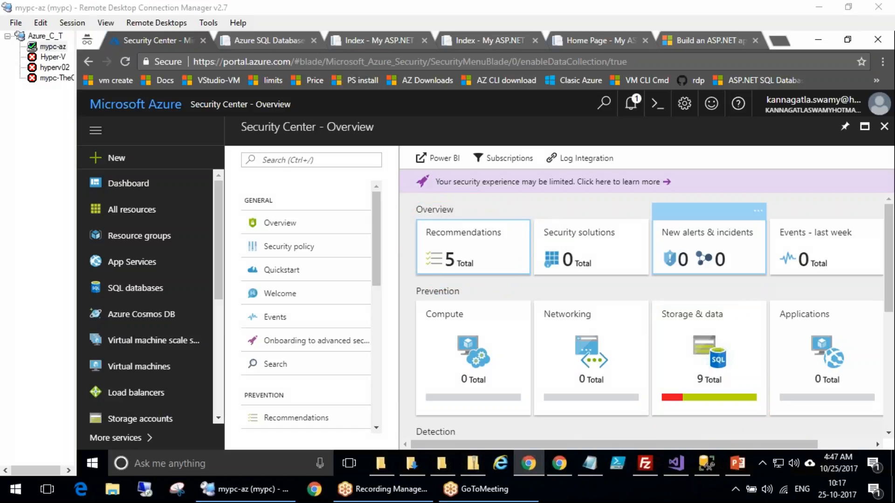
Open the Enable advanced security for subscriptions recommendation and the Free Trial subscription's pricing page
left_click(466, 252)
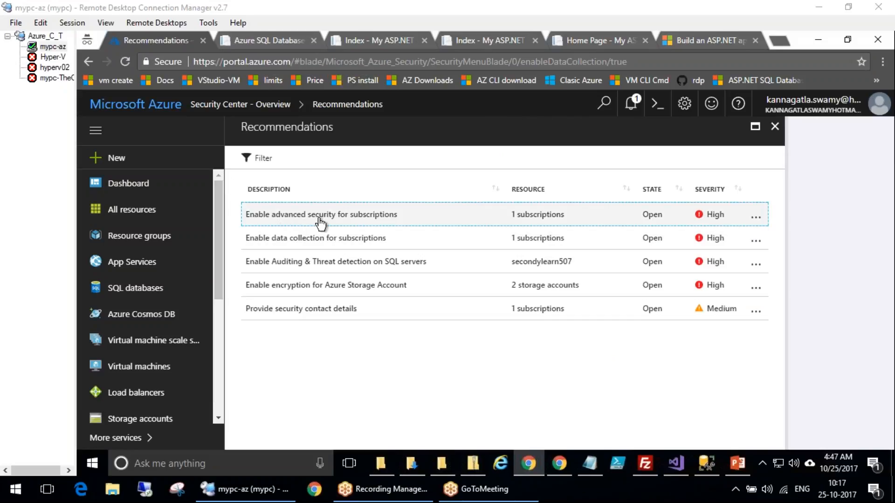
left_click(306, 223)
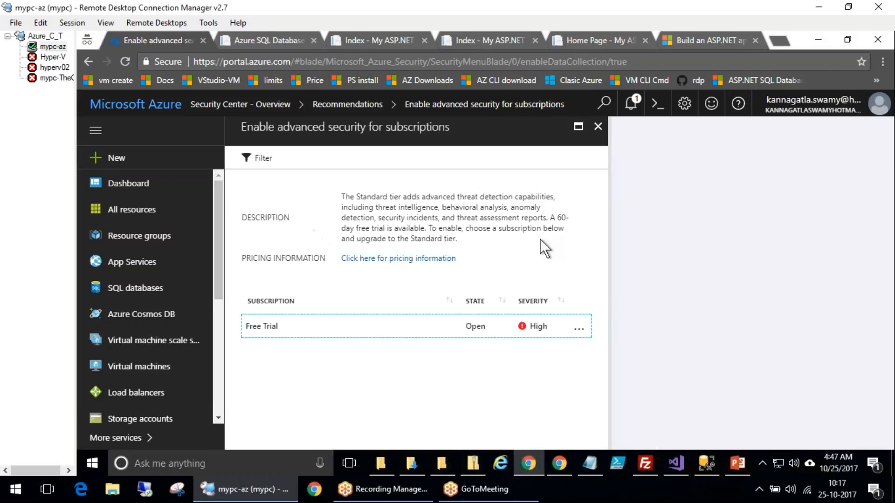
left_click(283, 333)
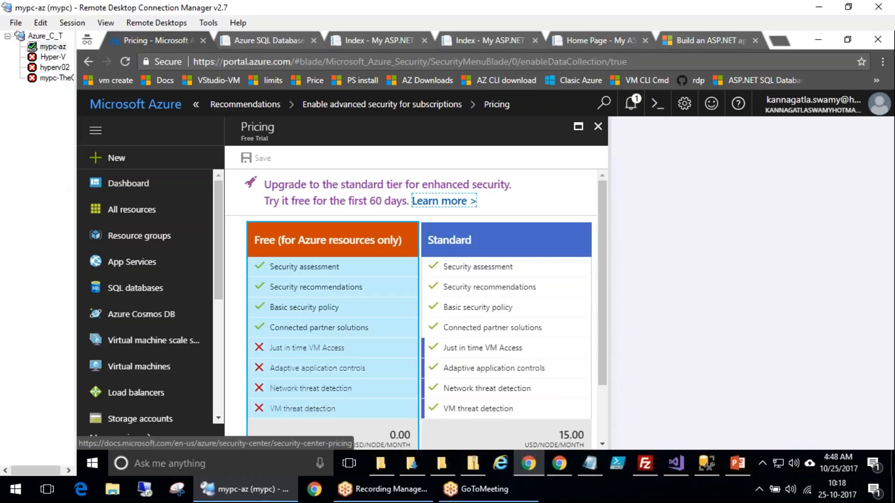
Select the Standard pricing tier, then close the pricing page and discard the unsaved edits
scroll(603, 303, "down", 1)
scroll(603, 338, "down", 2)
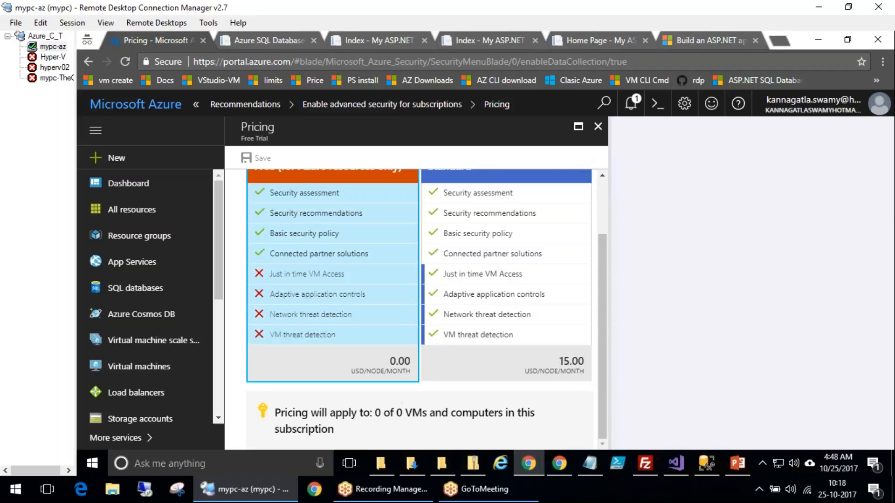
left_click(312, 250)
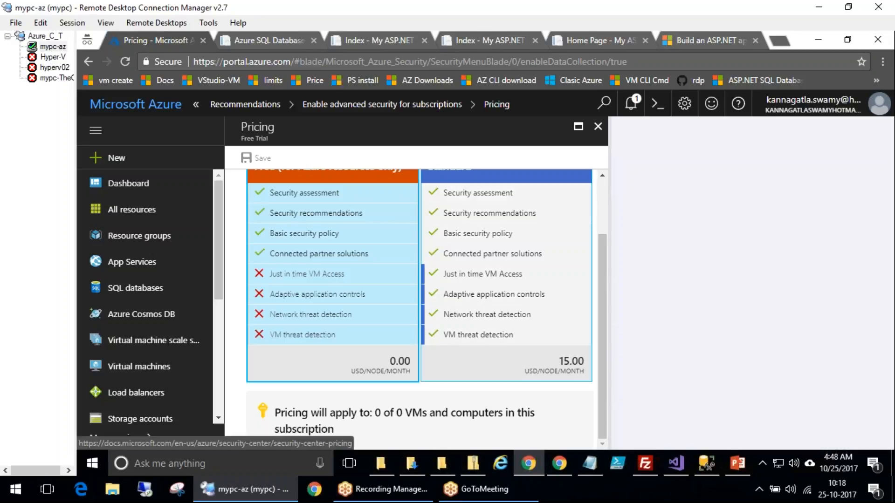
scroll(606, 208, "up", 3)
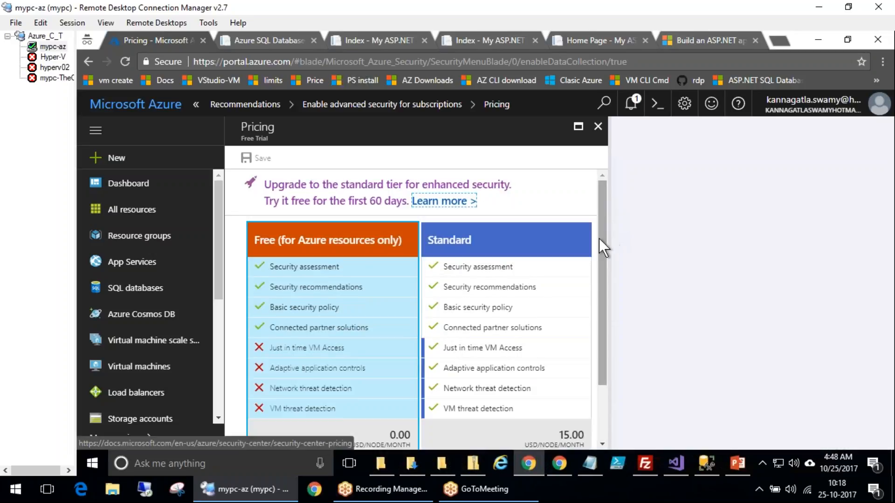
scroll(602, 256, "down", 3)
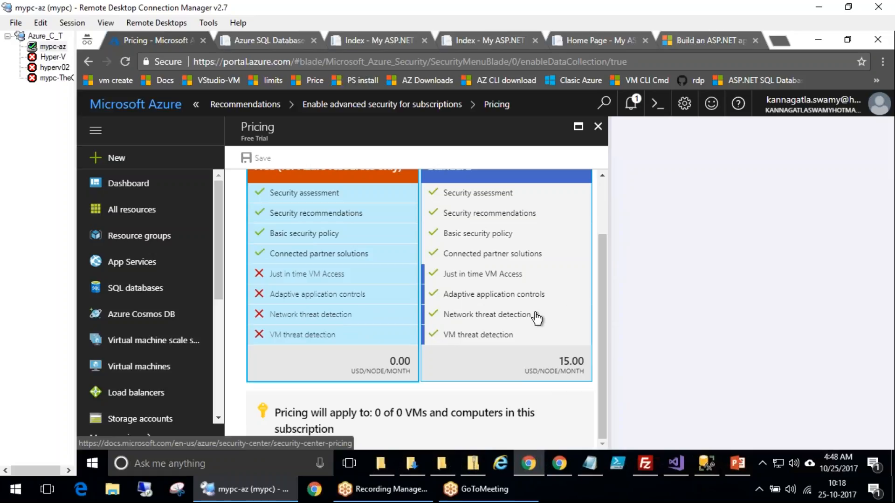
left_click(497, 376)
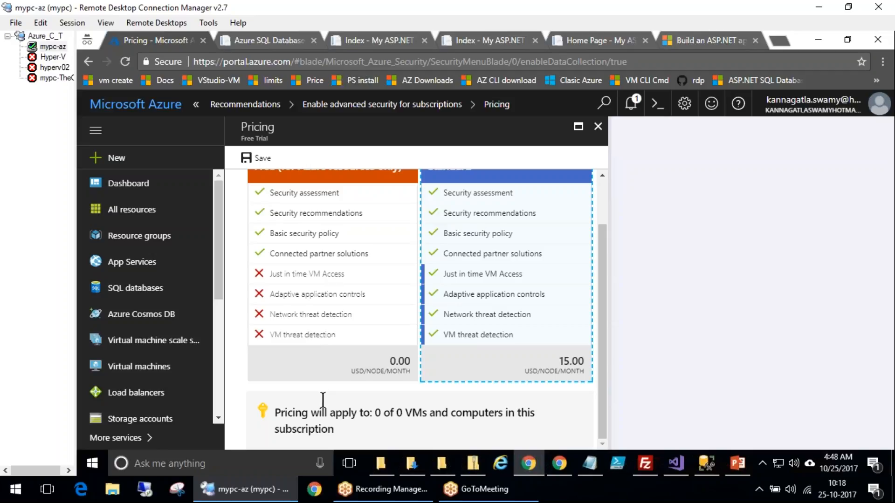
scroll(397, 327, "up", 2)
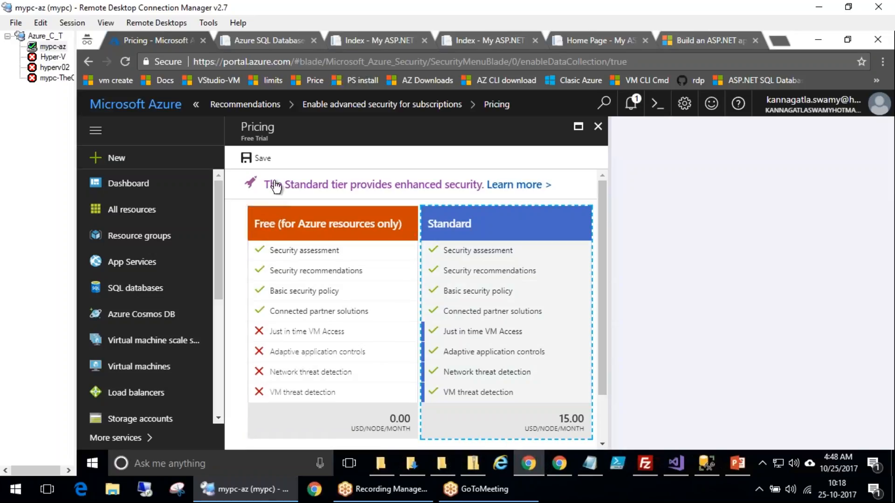
left_click(598, 127)
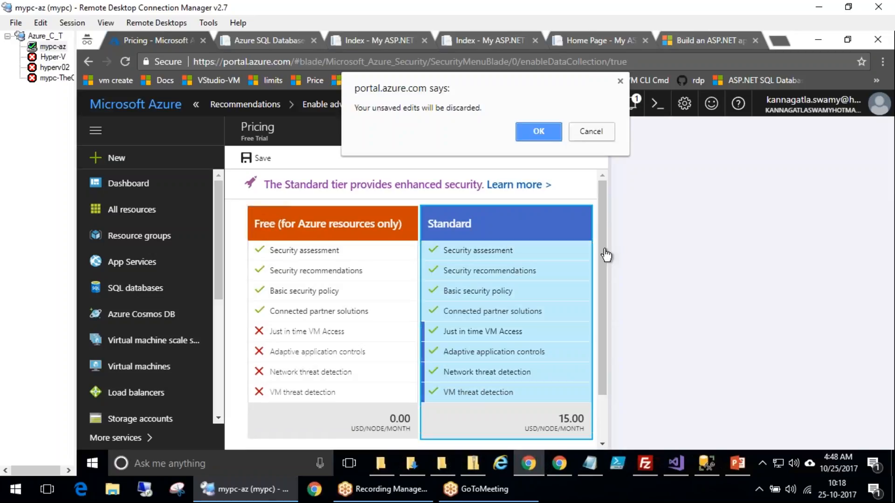
left_click(554, 129)
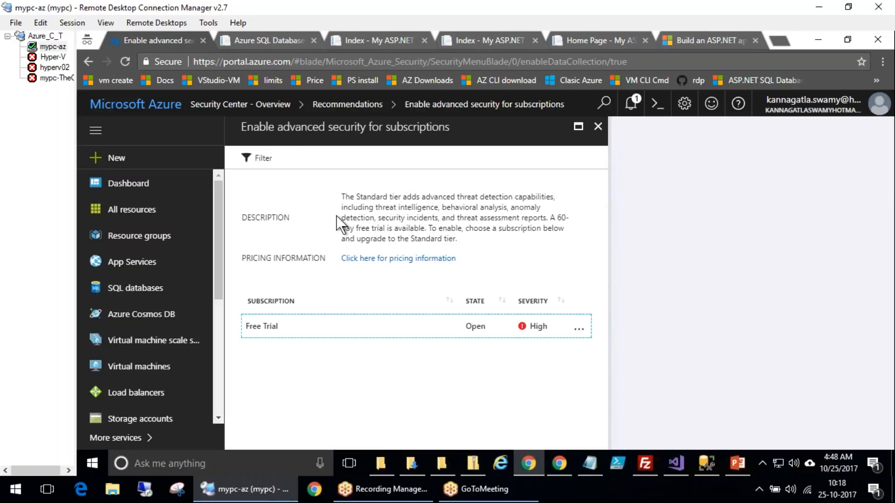
Close the advanced security page and open the Enable data collection for subscriptions recommendation
left_click(598, 126)
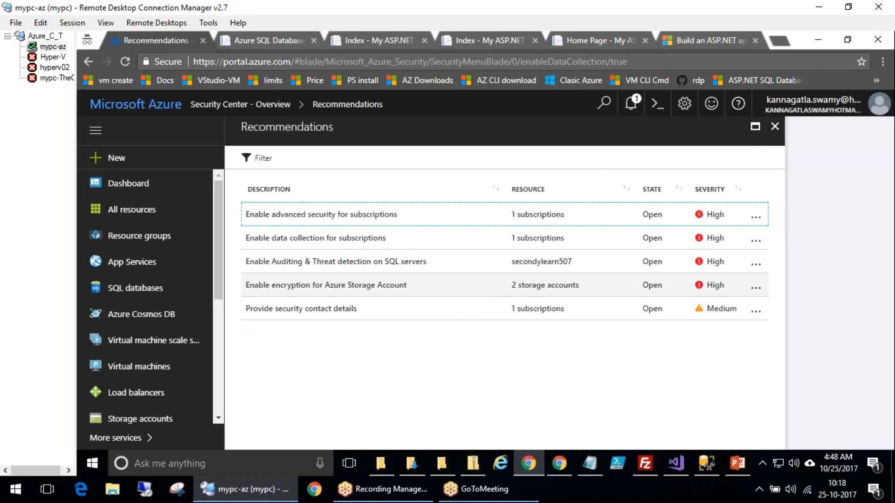
left_click(345, 238)
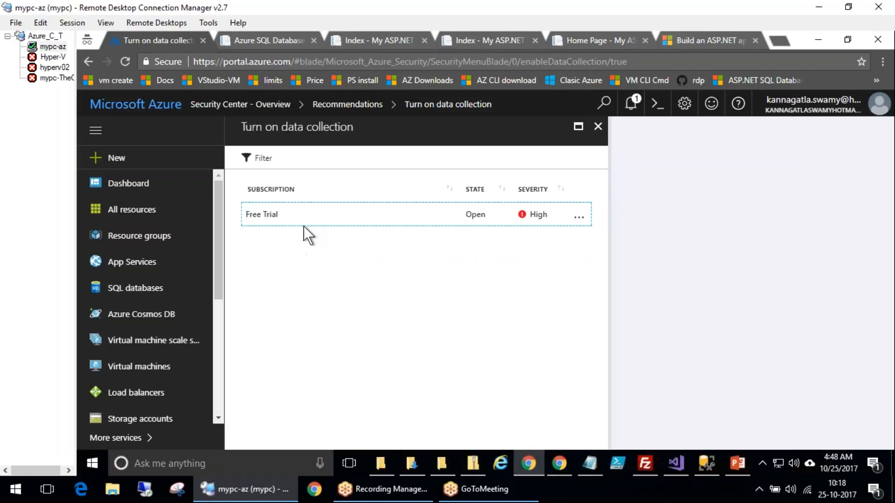
Open the Free Trial data collection settings, try the workspace options and switch automatic provisioning of the monitoring agent On
left_click(356, 211)
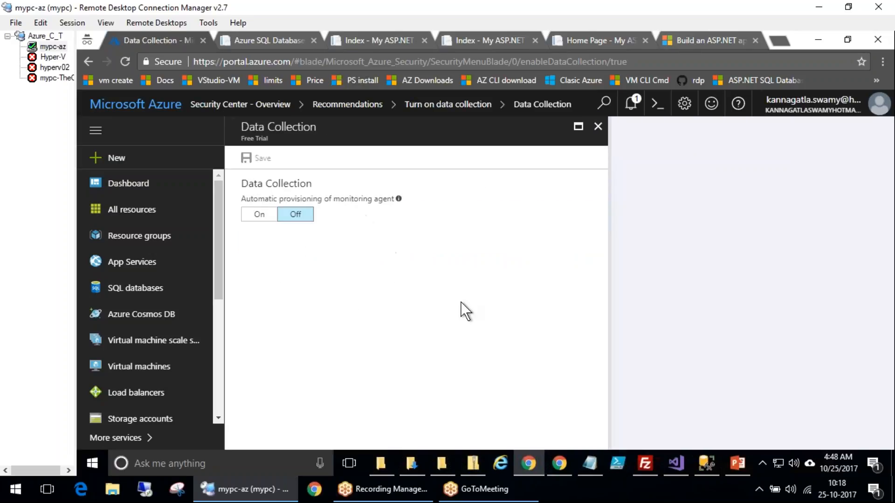
scroll(477, 304, "down", 2)
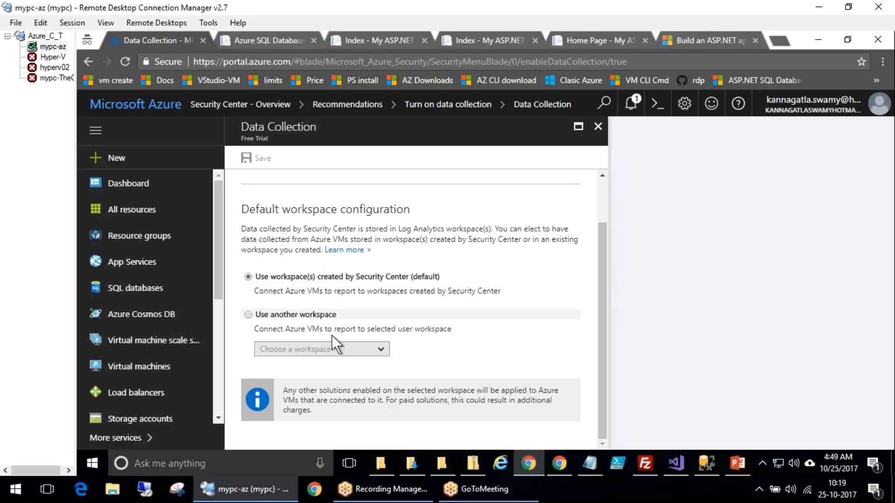
left_click(317, 315)
left_click(380, 350)
left_click(266, 283)
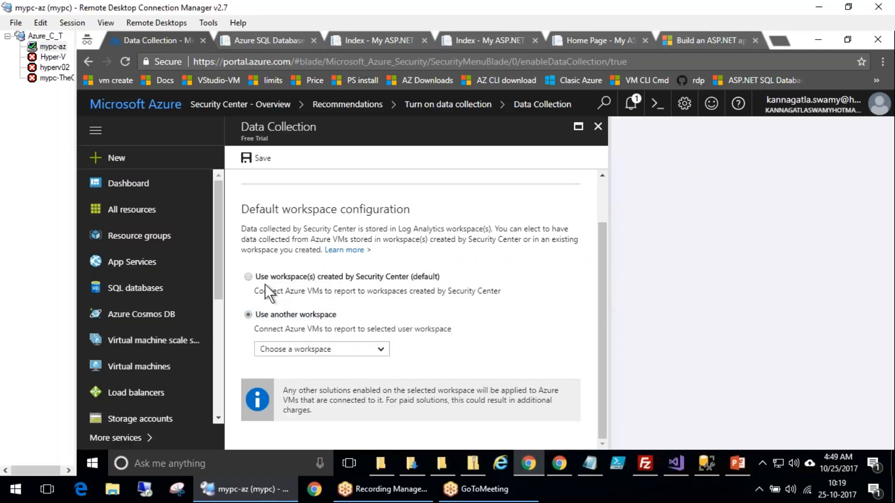
left_click(265, 282)
scroll(447, 327, "up", 2)
left_click(273, 212)
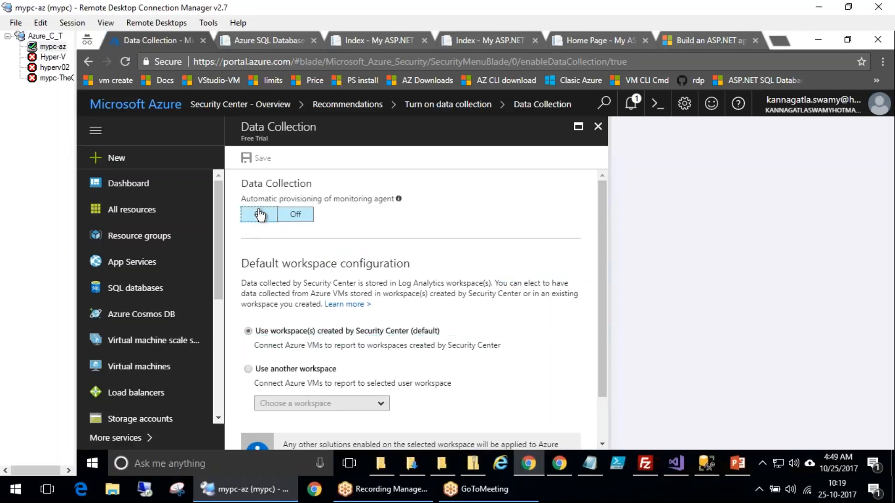
left_click(783, 402)
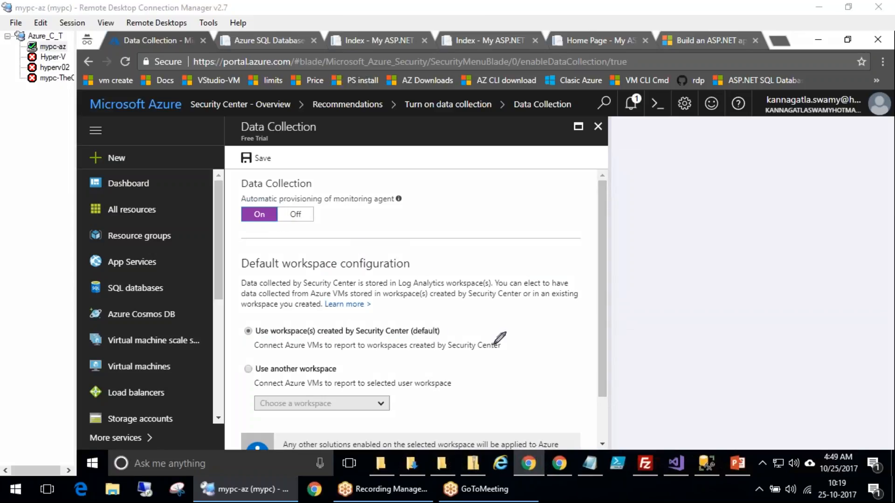
mouse_move(498, 339)
left_mouse_down()
mouse_move(513, 349)
mouse_move(541, 332)
left_mouse_up()
mouse_move(326, 353)
left_mouse_down()
mouse_move(356, 330)
mouse_move(316, 329)
left_mouse_up()
mouse_move(409, 271)
left_mouse_down()
mouse_move(426, 261)
mouse_move(410, 275)
left_mouse_up()
mouse_move(456, 331)
left_mouse_down()
mouse_move(459, 375)
mouse_move(480, 373)
left_mouse_up()
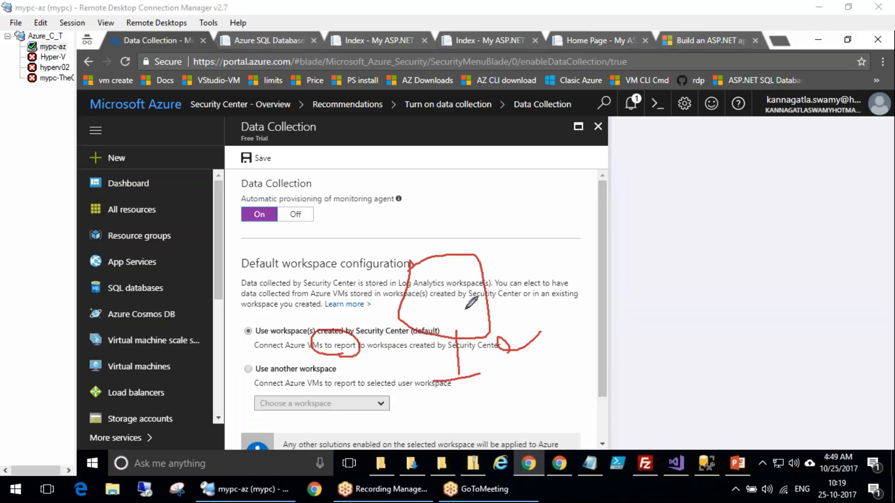
left_click_drag(468, 316, 521, 293)
left_click_drag(512, 244, 547, 289)
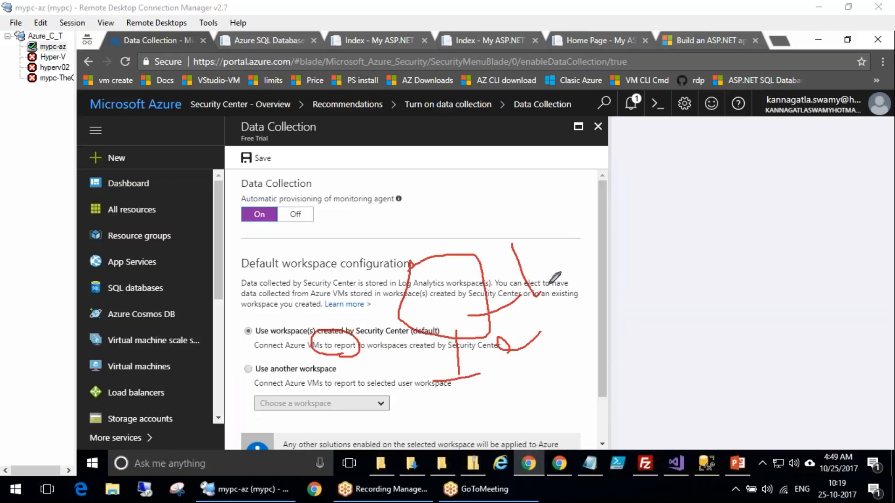
left_click_drag(512, 250, 581, 268)
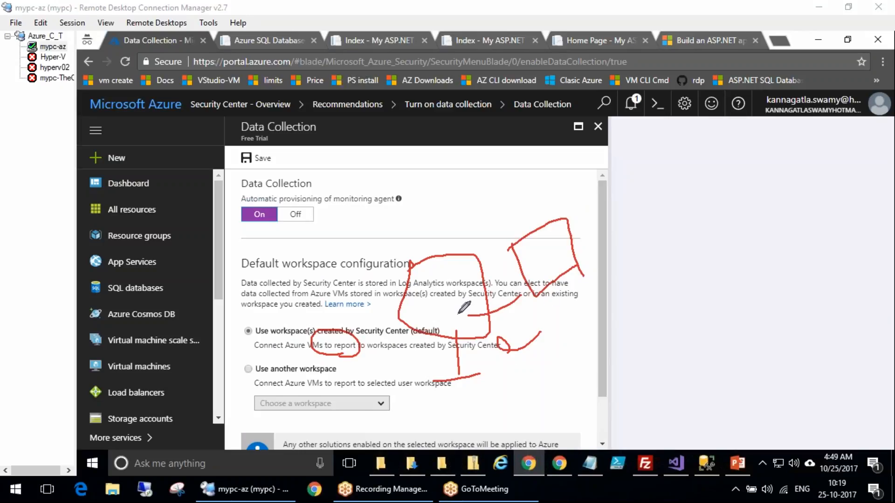
mouse_move(480, 313)
left_mouse_down()
mouse_move(619, 317)
mouse_move(633, 347)
left_mouse_up()
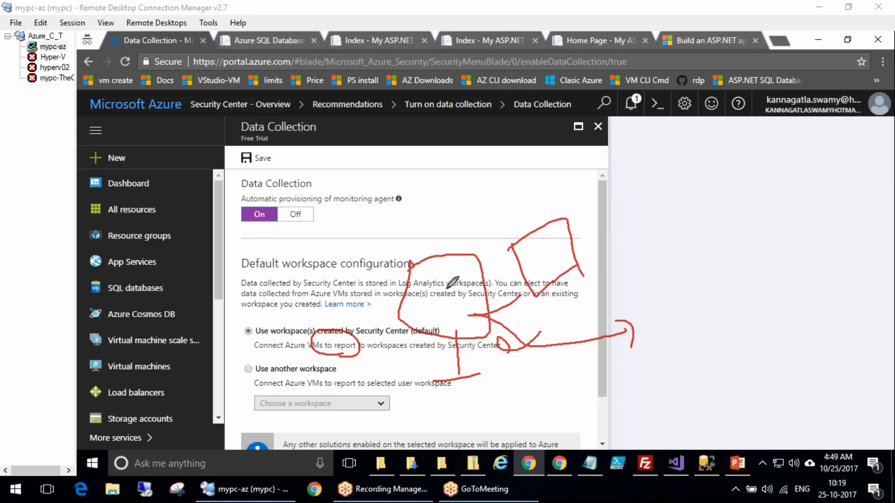
mouse_move(431, 302)
left_mouse_down()
mouse_move(476, 215)
mouse_move(491, 246)
left_mouse_up()
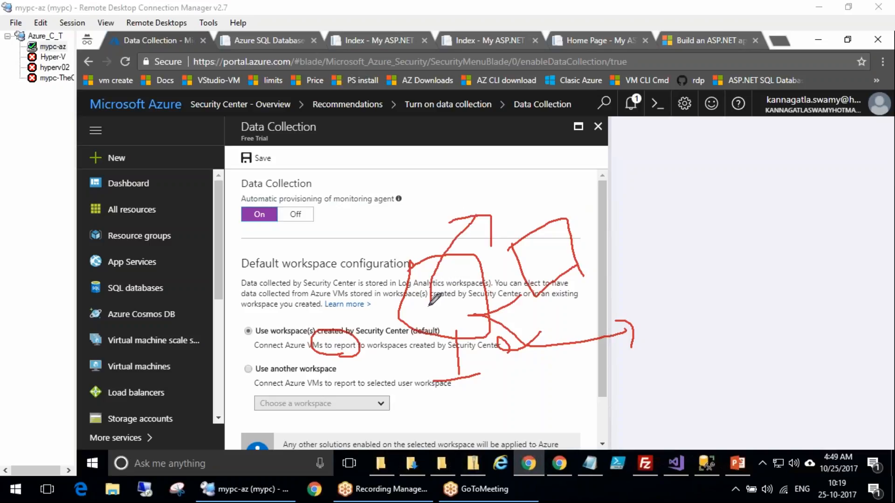
mouse_move(444, 215)
left_mouse_down()
mouse_move(423, 215)
mouse_move(417, 234)
left_mouse_up()
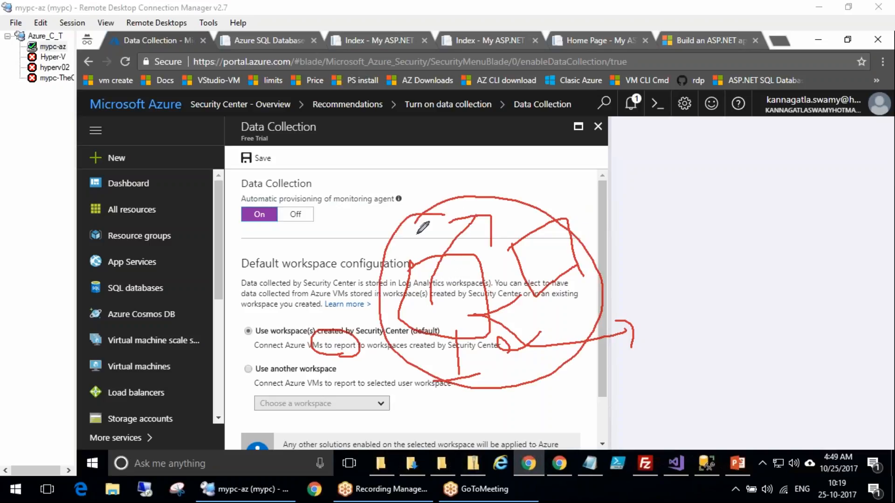
left_click(875, 412)
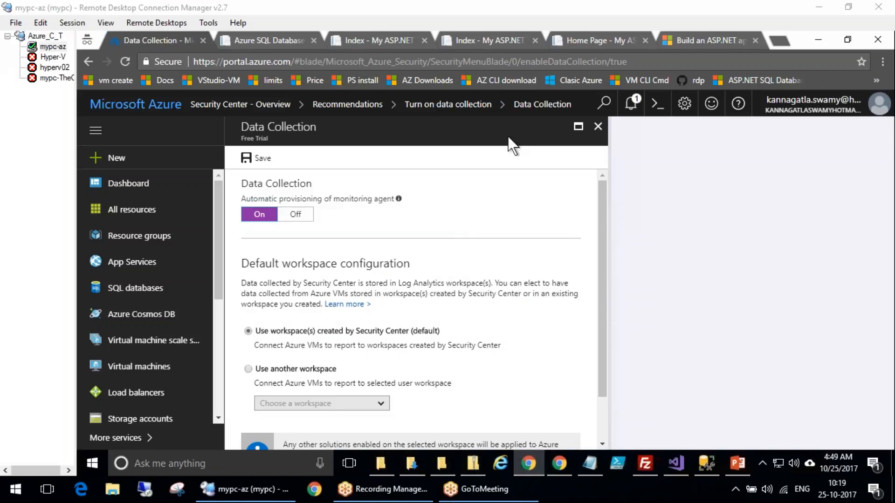
Close the data collection pages, discarding the unsaved edits, to return to the Recommendations list
left_click(599, 126)
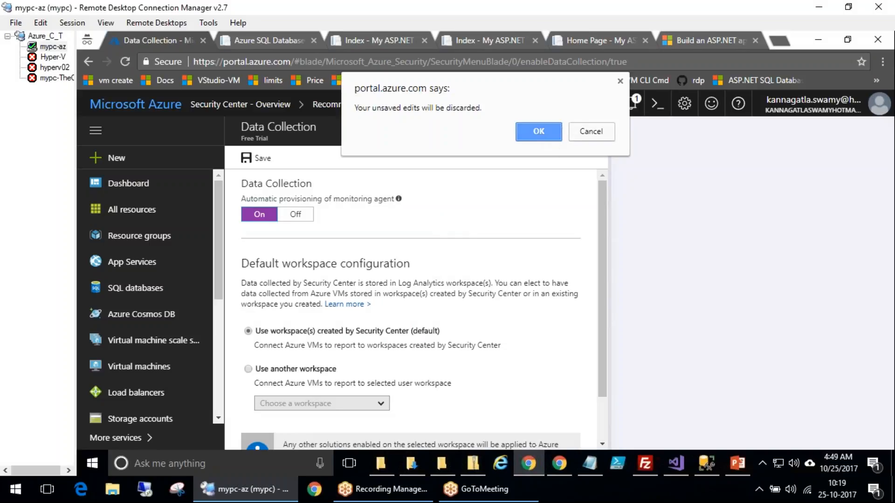
key("Return")
left_click(598, 127)
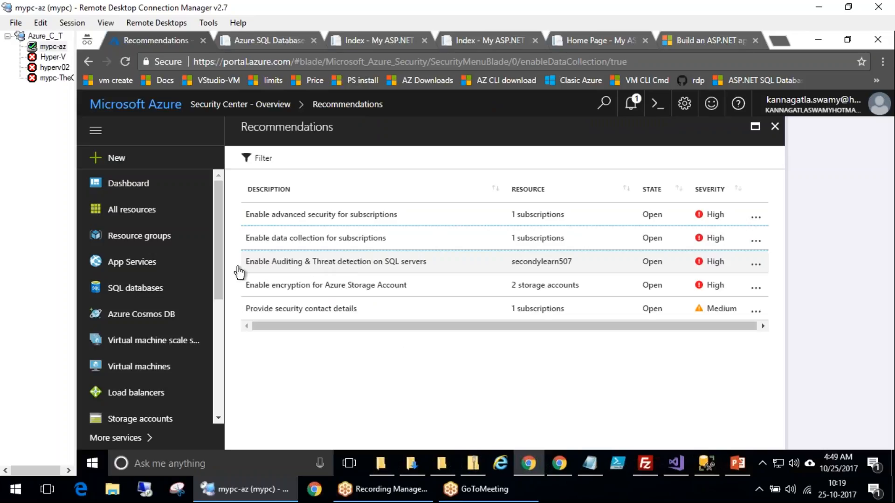
Open the Enable Auditing & Threat detection on SQL servers recommendation for the secondylearn507 server
left_click(347, 269)
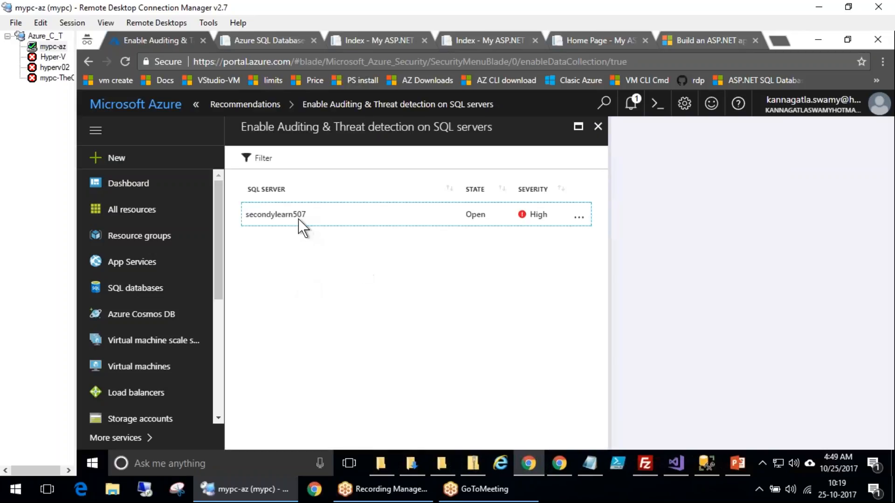
left_click(296, 220)
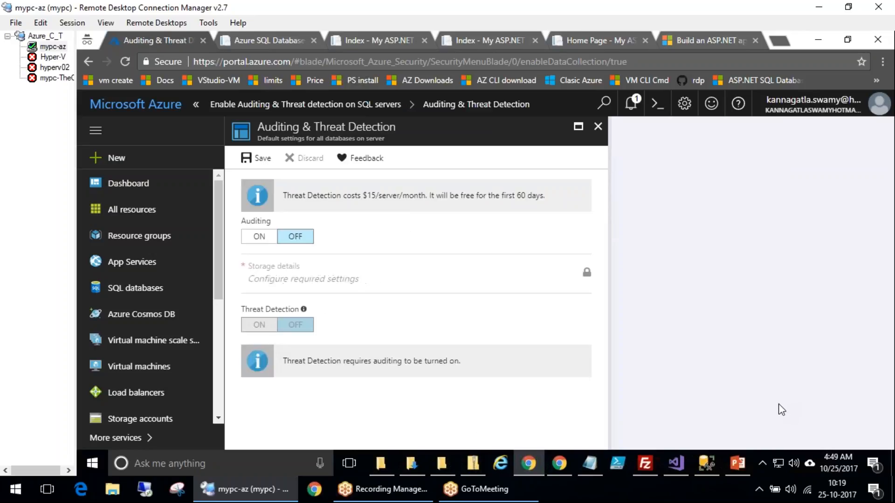
Turn Auditing on and open the audit log storage's subscription and storage account settings
left_click(260, 237)
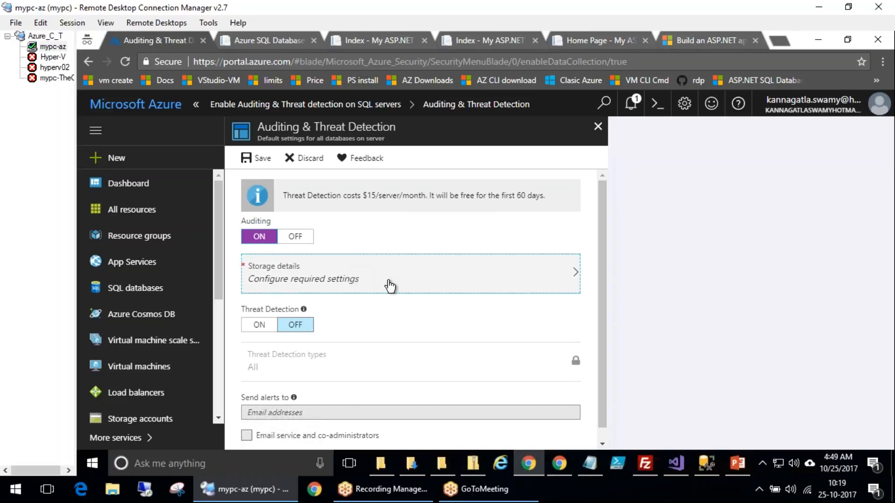
left_click(487, 289)
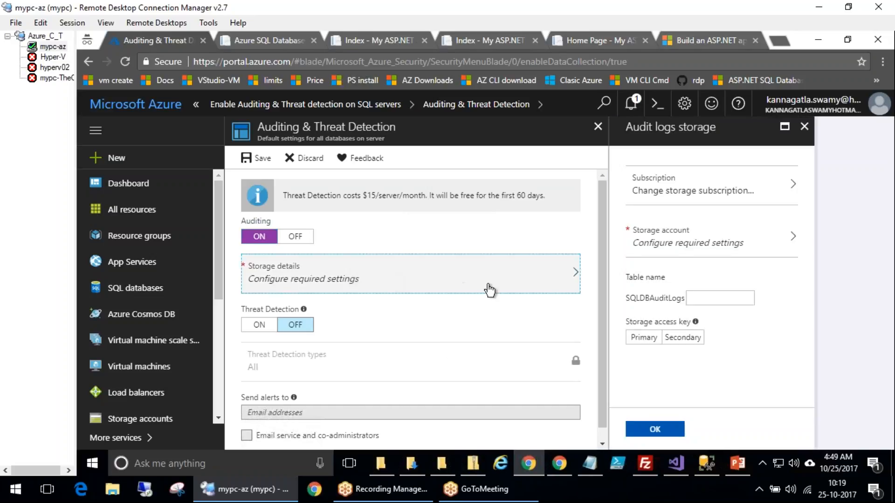
left_click(688, 198)
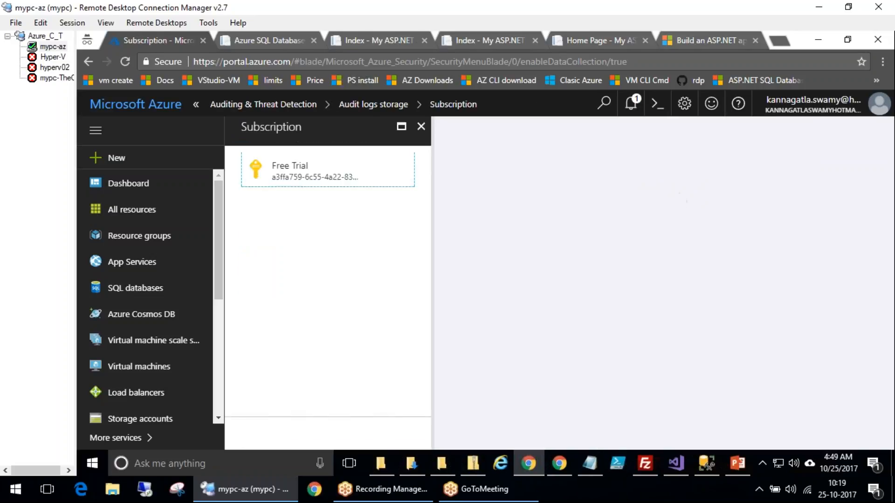
left_click(419, 126)
scroll(585, 318, "down", 1)
left_click(805, 146)
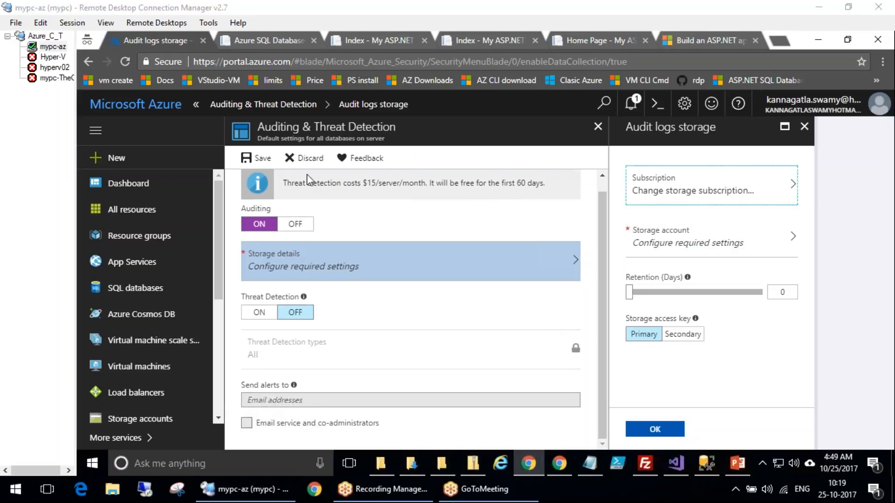
left_click(719, 244)
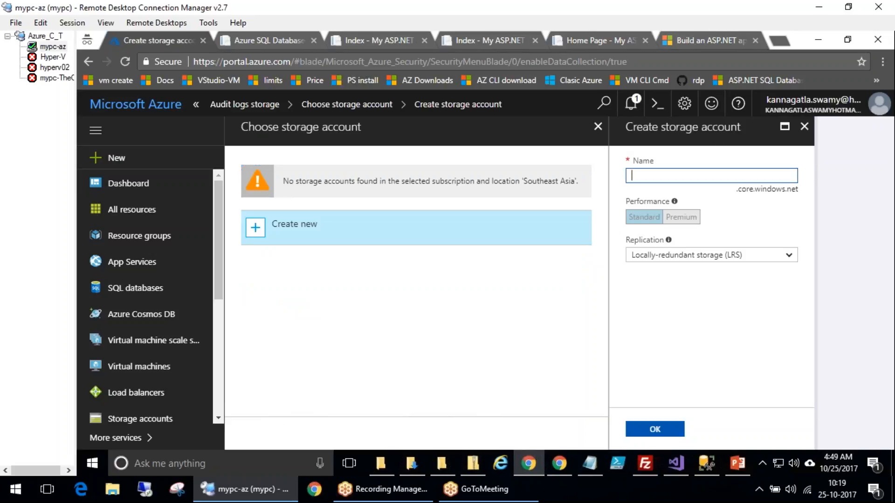
Close the storage and auditing pages, discarding unsaved edits, and close Recommendations to return to the Security Center overview
left_click(598, 127)
left_click(598, 126)
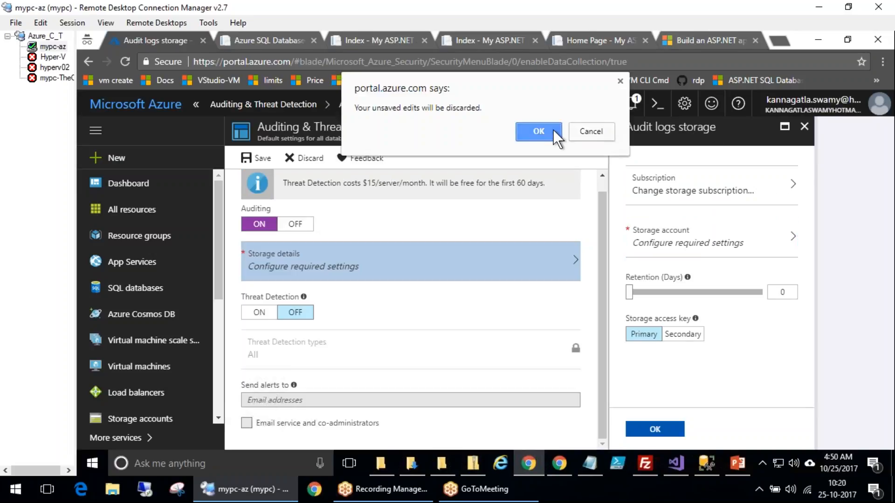
left_click(553, 130)
left_click(598, 127)
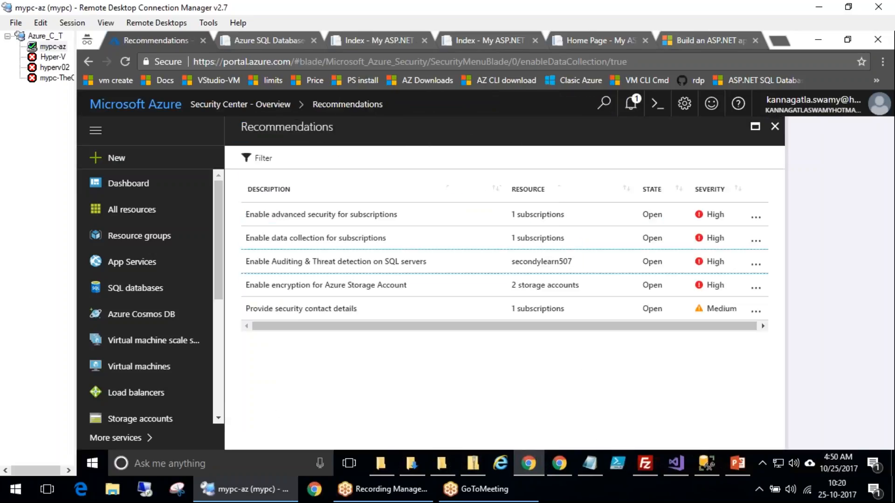
left_click(774, 126)
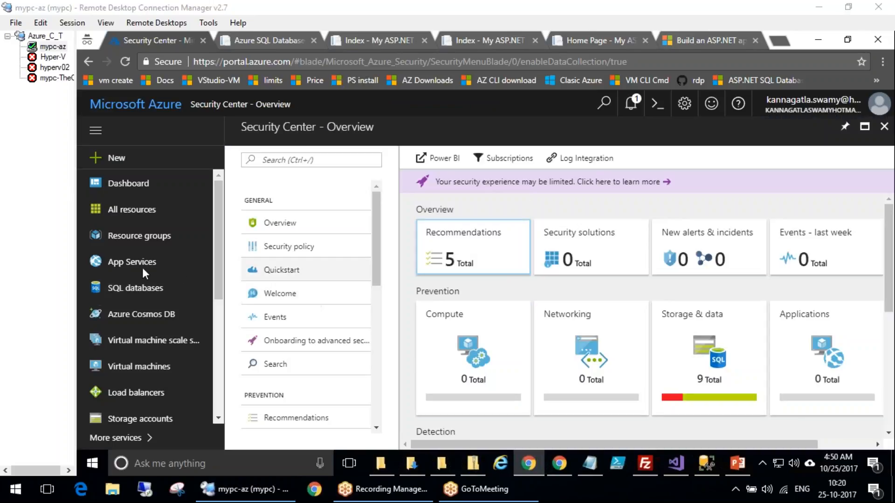
mouse_move(486, 214)
left_mouse_down()
mouse_move(453, 209)
mouse_move(468, 216)
left_mouse_up()
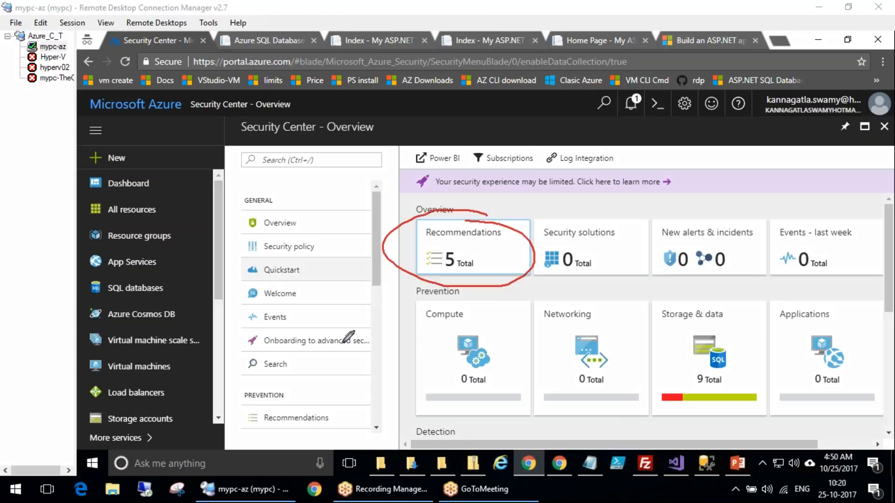
left_click_drag(265, 449, 428, 256)
left_click_drag(730, 376, 753, 380)
key("Escape")
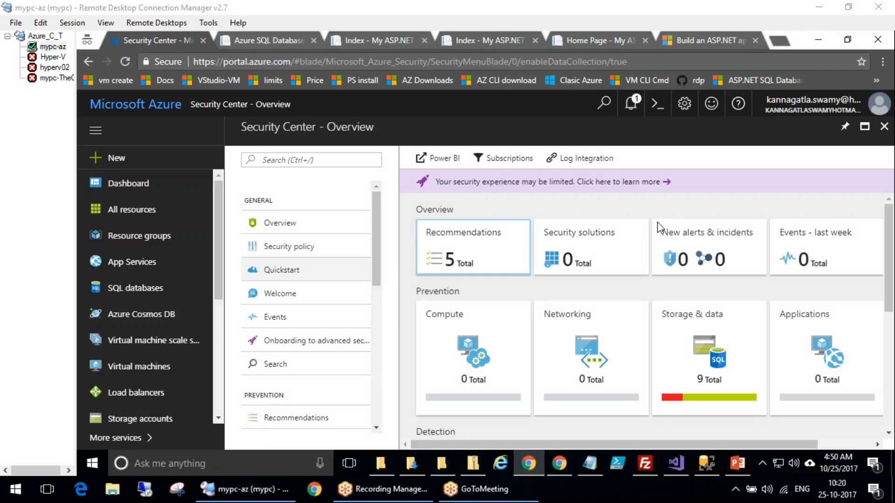
Browse the Security Center Welcome, Events, Onboarding to advanced security and Search pages and the rest of the menu
left_click(289, 293)
left_click(294, 322)
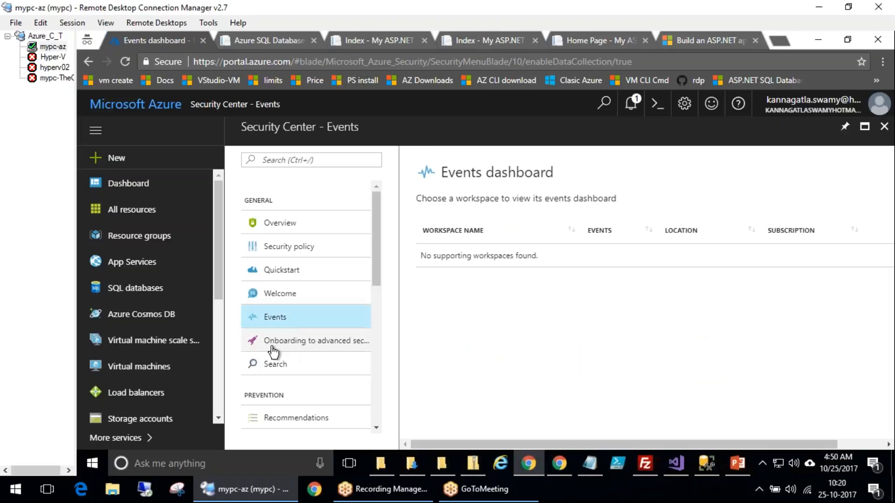
left_click(303, 341)
left_click(297, 369)
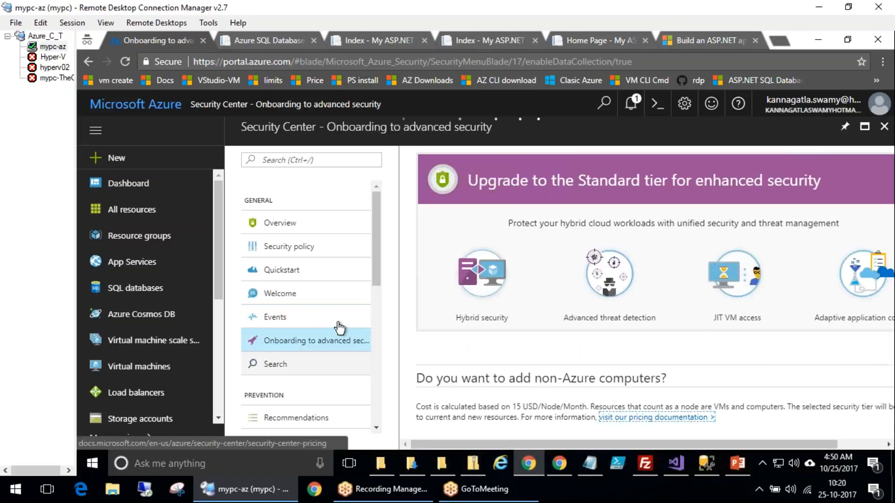
scroll(380, 326, "down", 4)
scroll(378, 378, "down", 4)
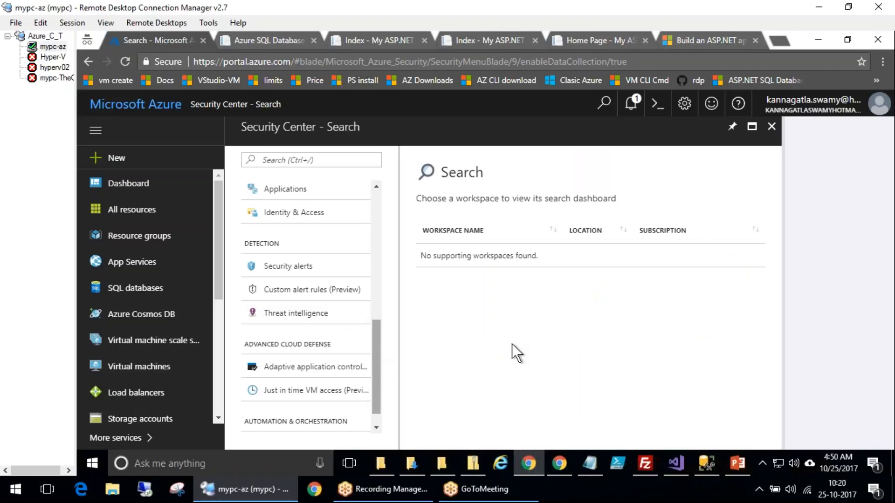
left_click_drag(376, 370, 387, 454)
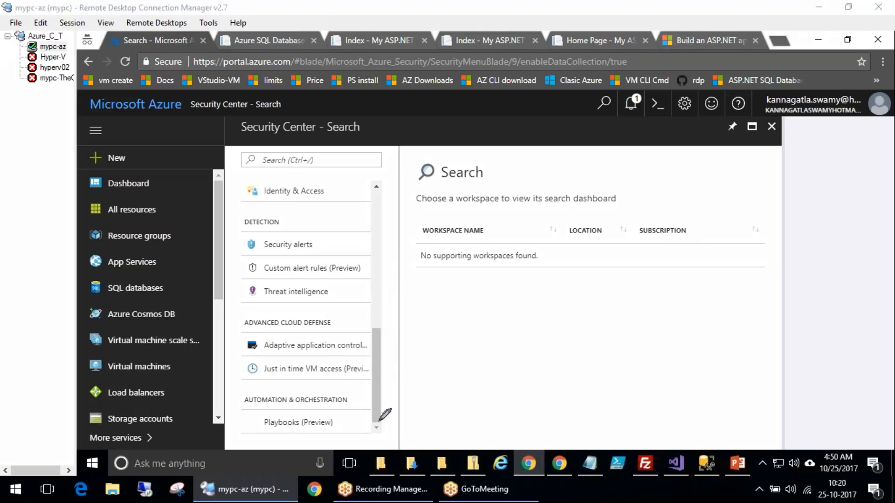
left_click_drag(260, 380, 303, 380)
left_click_drag(368, 373, 412, 359)
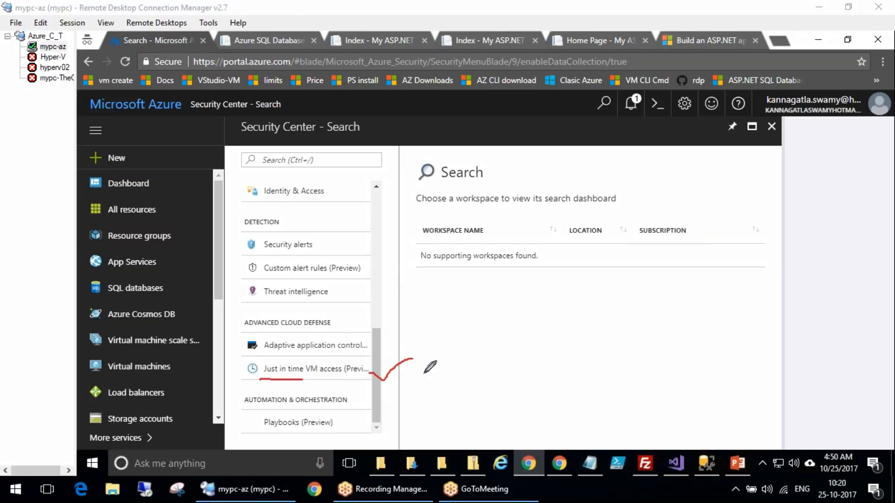
mouse_move(460, 329)
left_mouse_down()
mouse_move(487, 301)
mouse_move(512, 295)
mouse_move(541, 327)
left_mouse_up()
mouse_move(475, 277)
left_mouse_down()
mouse_move(536, 360)
mouse_move(537, 294)
left_mouse_up()
mouse_move(675, 349)
left_mouse_down()
mouse_move(641, 368)
mouse_move(638, 410)
left_mouse_up()
left_click_drag(674, 381, 696, 379)
mouse_move(714, 359)
left_mouse_down()
mouse_move(718, 394)
mouse_move(727, 394)
left_mouse_up()
mouse_move(721, 329)
left_mouse_down()
mouse_move(619, 339)
mouse_move(714, 334)
left_mouse_up()
mouse_move(648, 405)
left_mouse_down()
mouse_move(625, 410)
mouse_move(373, 370)
left_mouse_up()
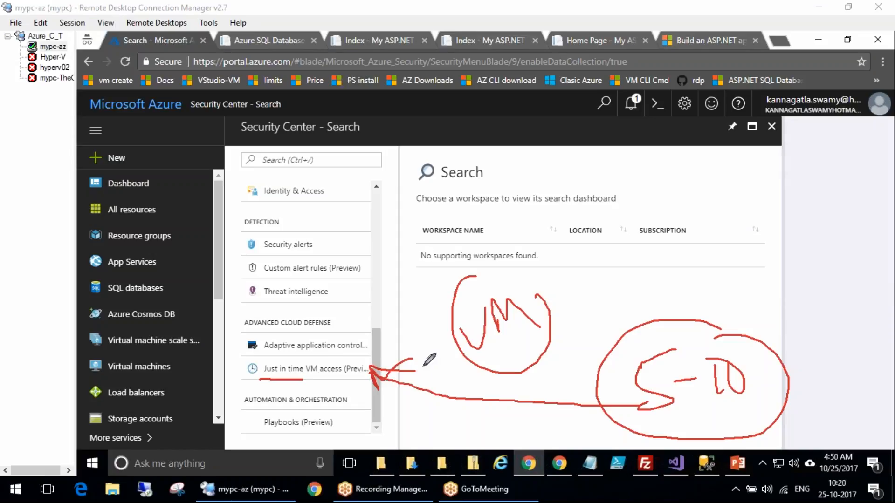
left_click_drag(389, 373, 451, 298)
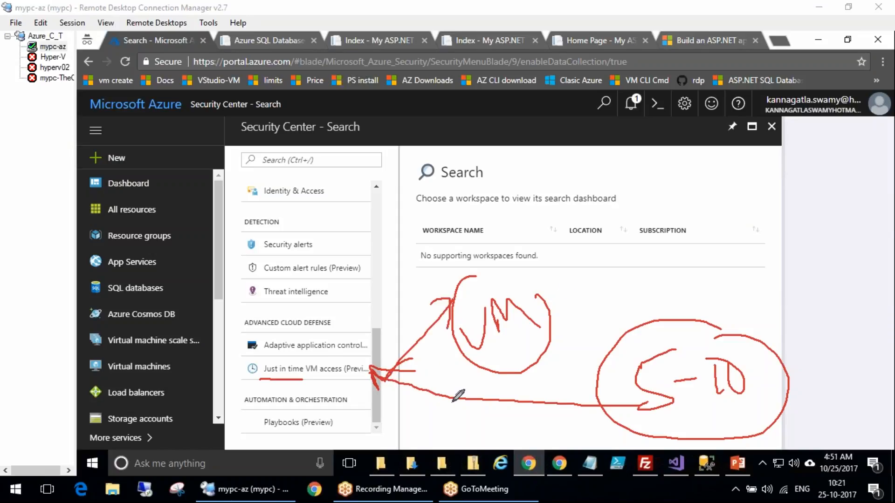
left_click_drag(649, 423, 791, 403)
mouse_move(646, 319)
left_mouse_down()
mouse_move(606, 354)
mouse_move(716, 325)
left_mouse_up()
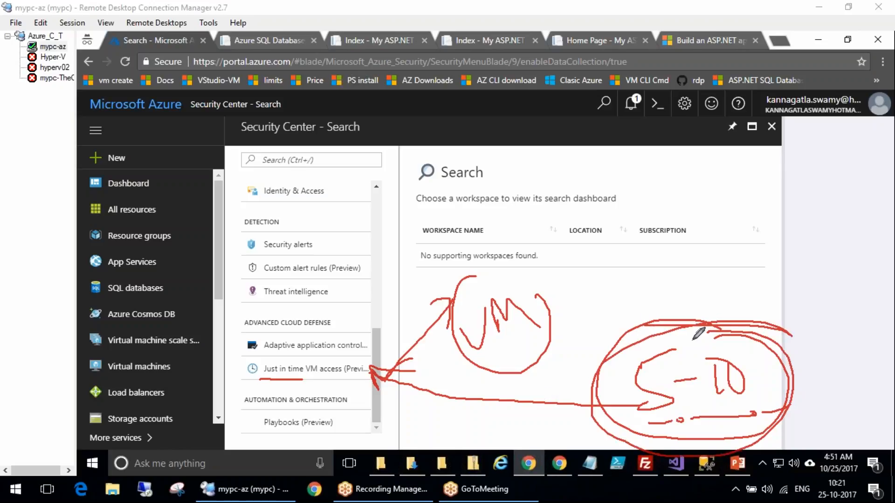
mouse_move(347, 279)
left_mouse_down()
mouse_move(270, 267)
mouse_move(303, 305)
mouse_move(348, 286)
left_mouse_up()
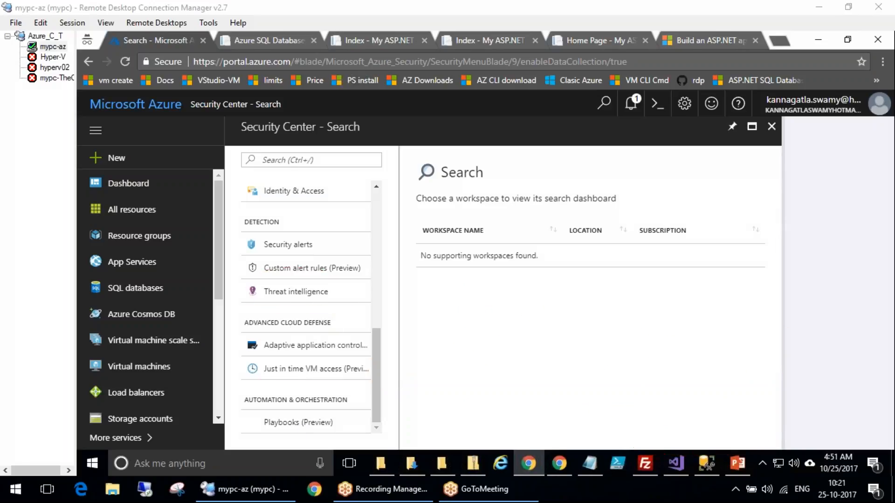
Open the Threat intelligence and Security alerts pages of Security Center
left_click(296, 291)
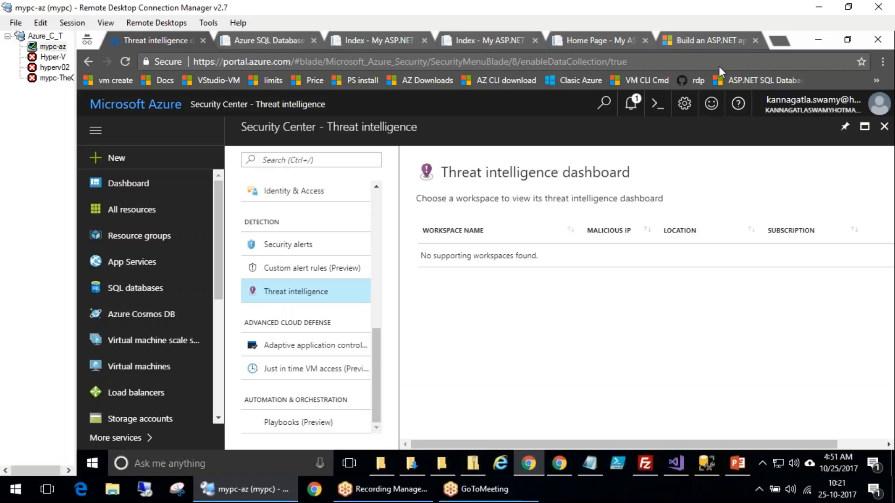
left_click(743, 54)
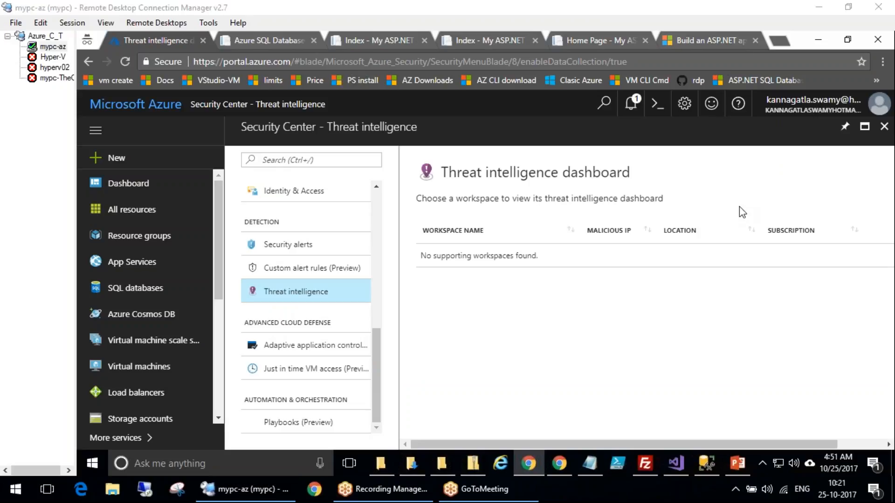
left_click(433, 253)
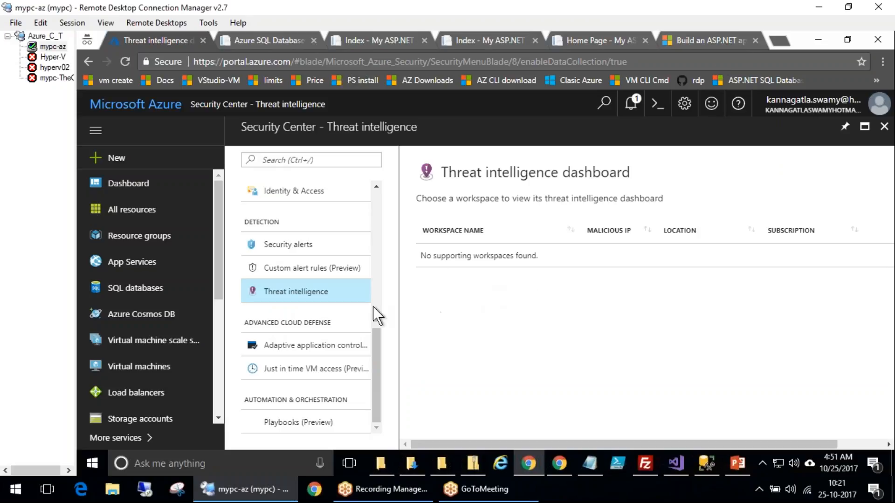
left_click(302, 246)
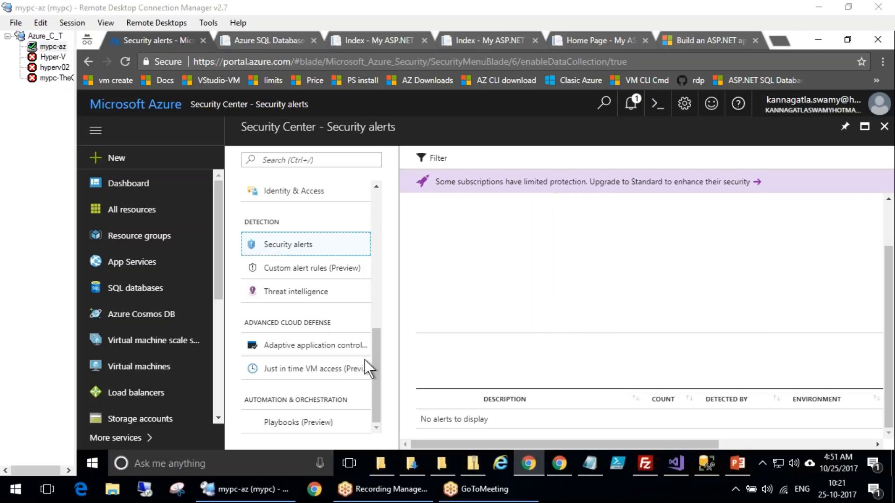
left_click_drag(378, 361, 378, 360)
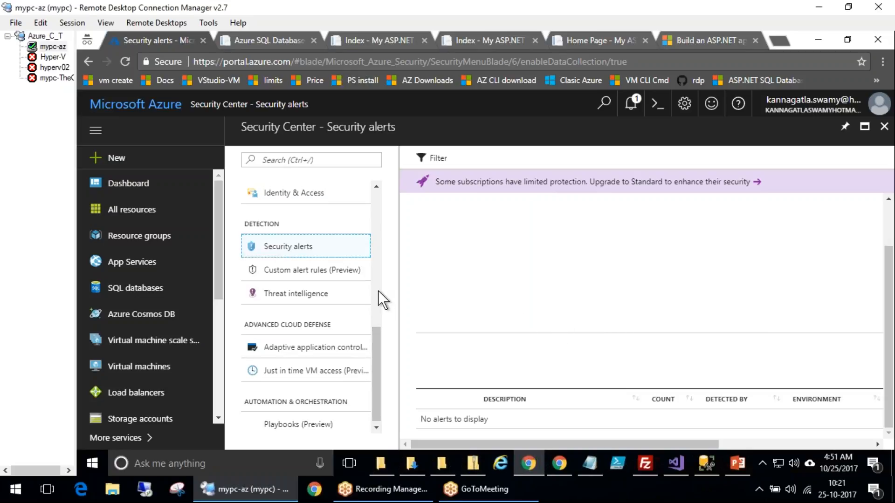
left_click(379, 291)
scroll(303, 390, "down", 3)
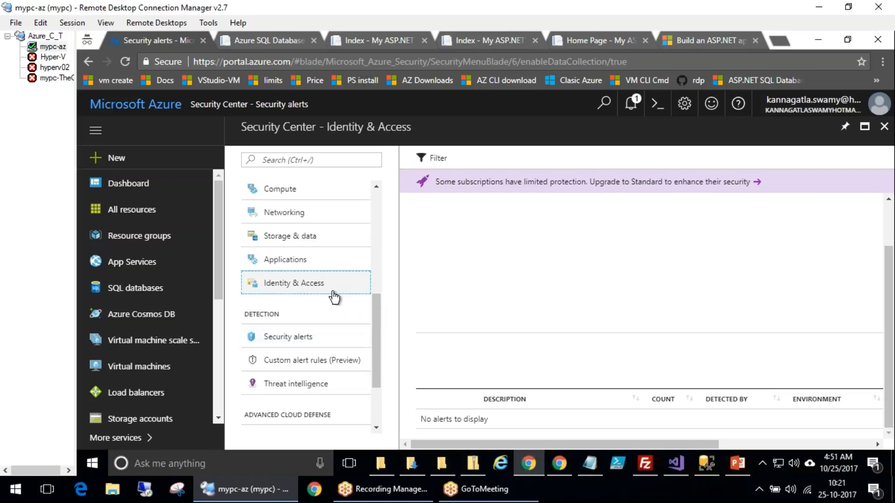
Open the Identity & Access, Applications and Storage & data pages and review the SQL and storage recommendations
left_click(298, 283)
scroll(385, 268, "up", 4)
scroll(387, 284, "down", 3)
left_click(310, 326)
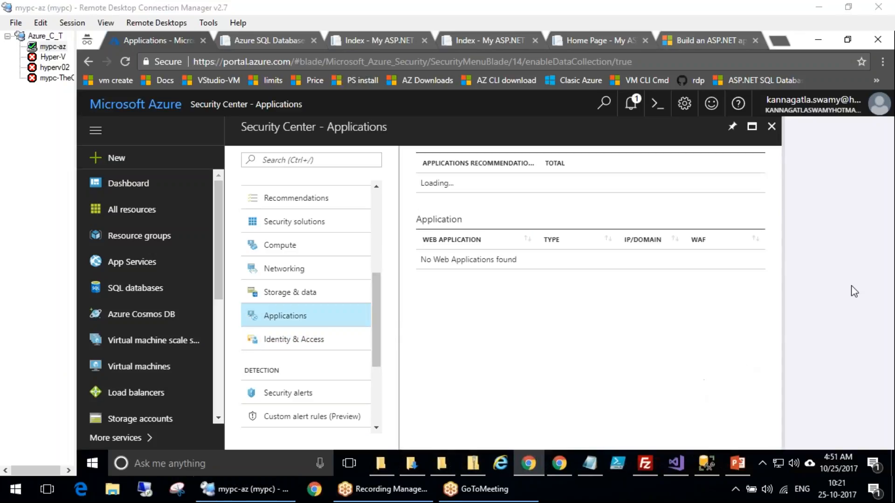
left_click(302, 296)
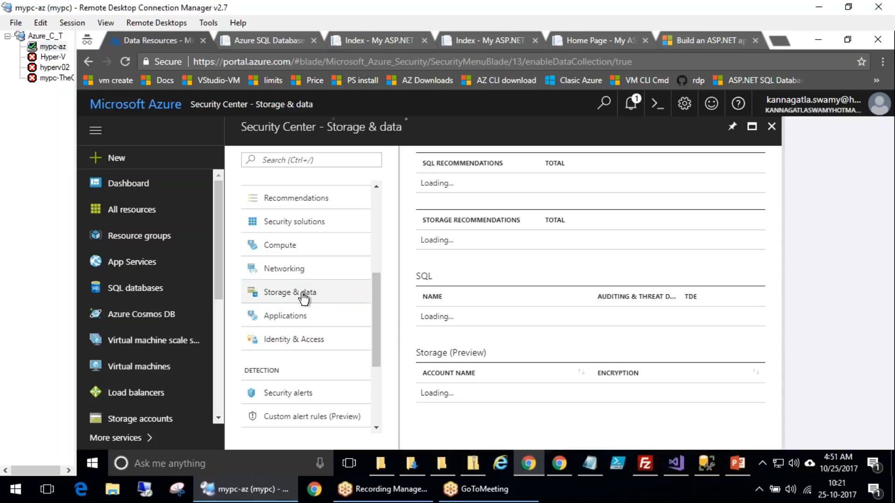
scroll(530, 326, "down", 1)
scroll(523, 279, "up", 2)
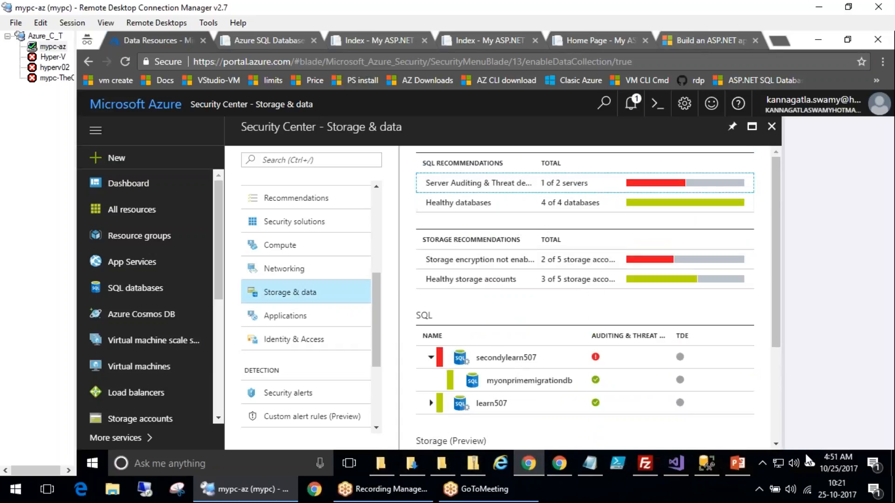
left_click(786, 420)
mouse_move(667, 161)
left_mouse_down()
mouse_move(637, 143)
mouse_move(809, 306)
mouse_move(485, 110)
left_mouse_up()
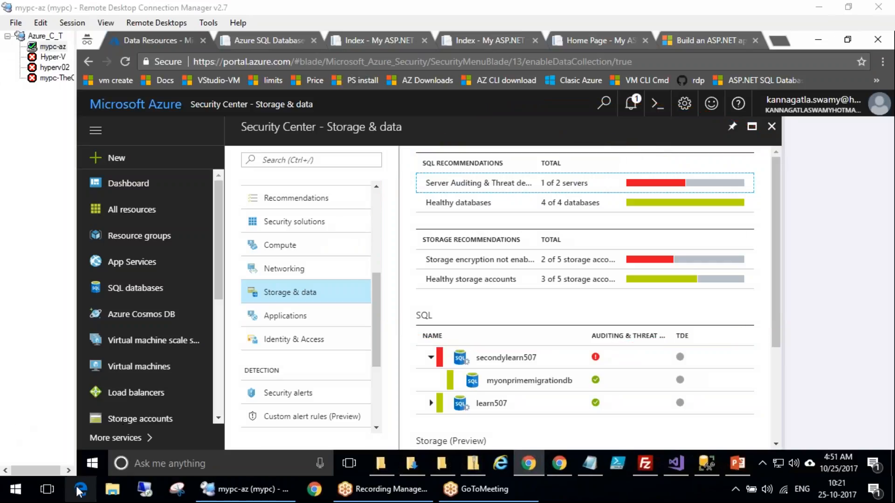
scroll(303, 270, "up", 5)
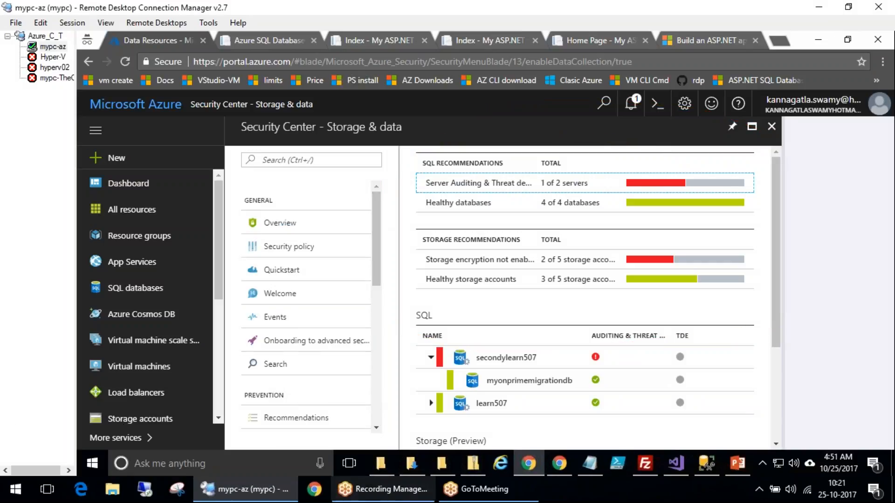
Open Onboarding to advanced security and apply the Standard plan to the Free Trial subscription
left_click(300, 342)
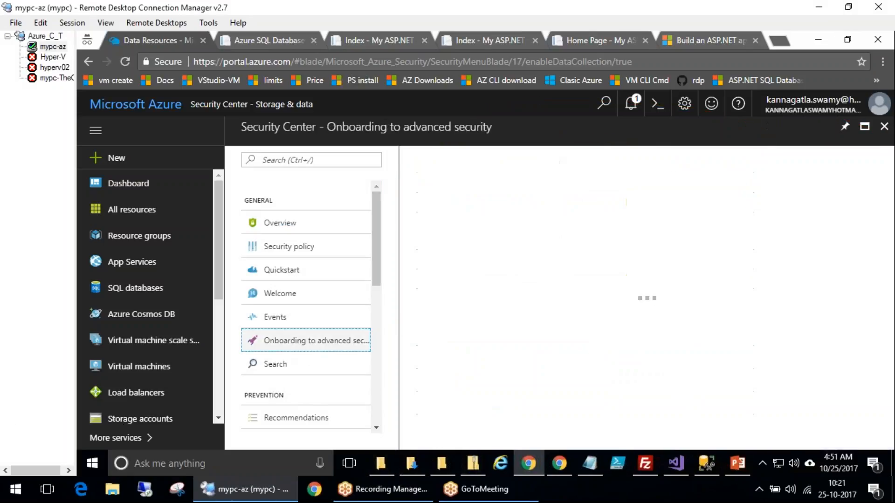
scroll(684, 418, "down", 3)
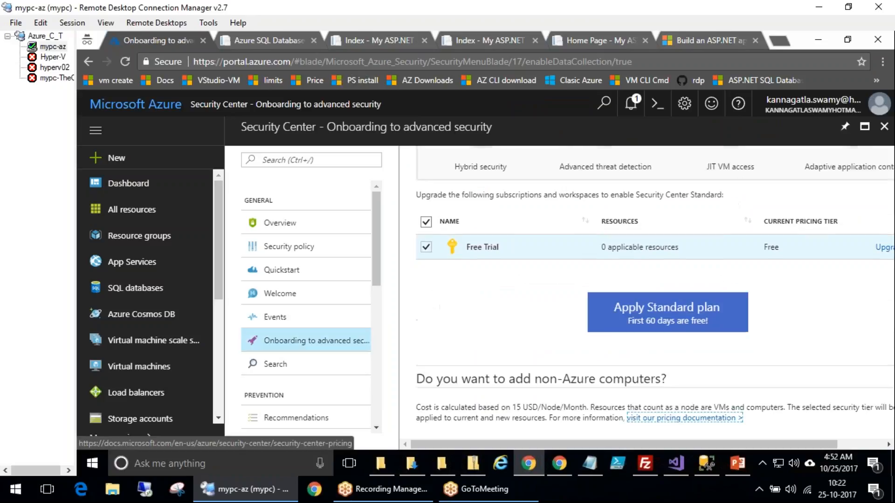
left_click(630, 322)
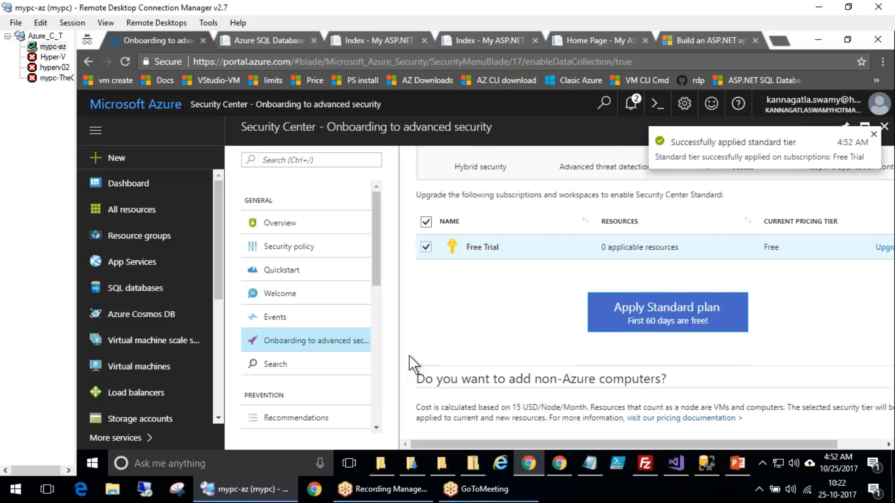
Return to the Security Center overview
left_click(279, 317)
left_click(324, 353)
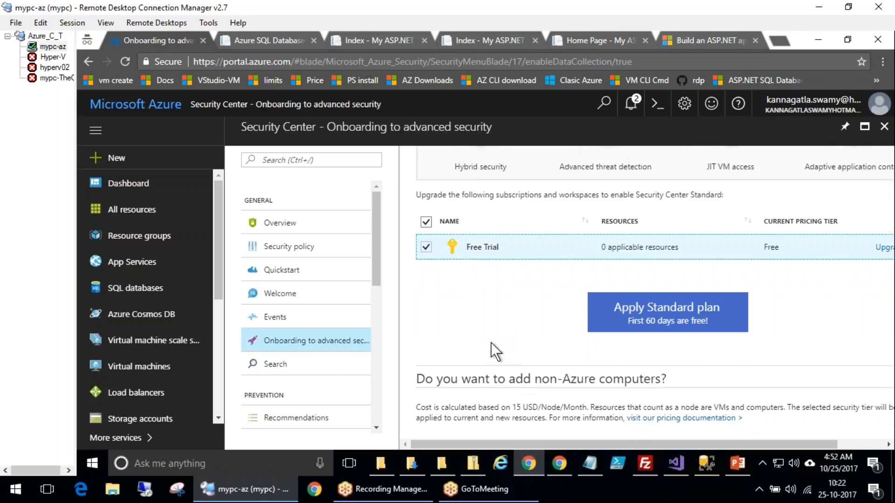
scroll(522, 355, "down", 3)
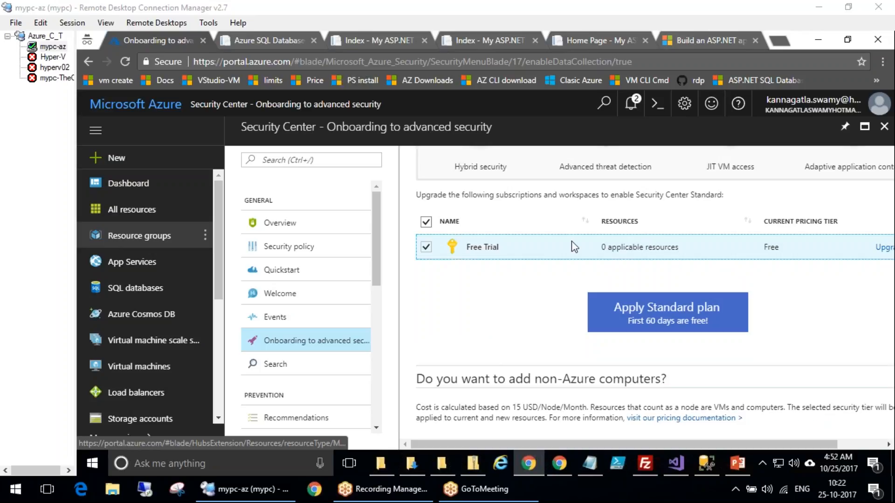
left_click(280, 223)
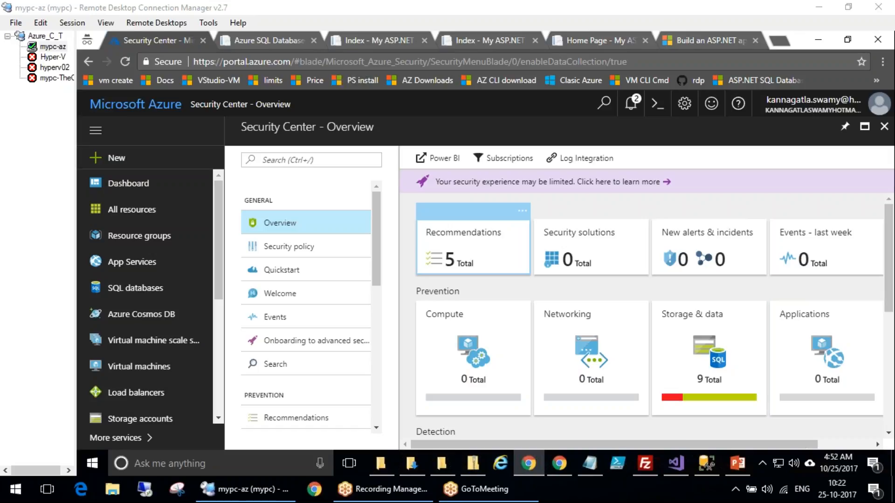
Open the portal dashboard
left_click(126, 183)
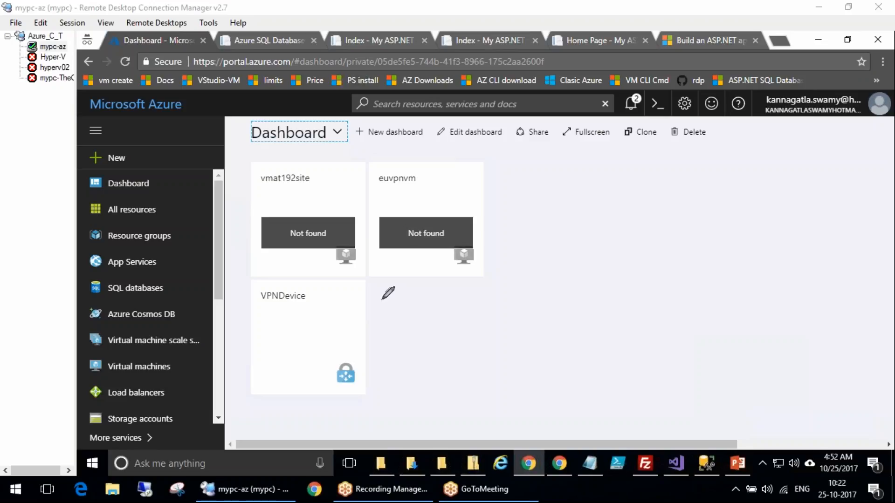
mouse_move(160, 270)
left_mouse_down()
mouse_move(91, 282)
mouse_move(181, 286)
mouse_move(253, 227)
left_mouse_up()
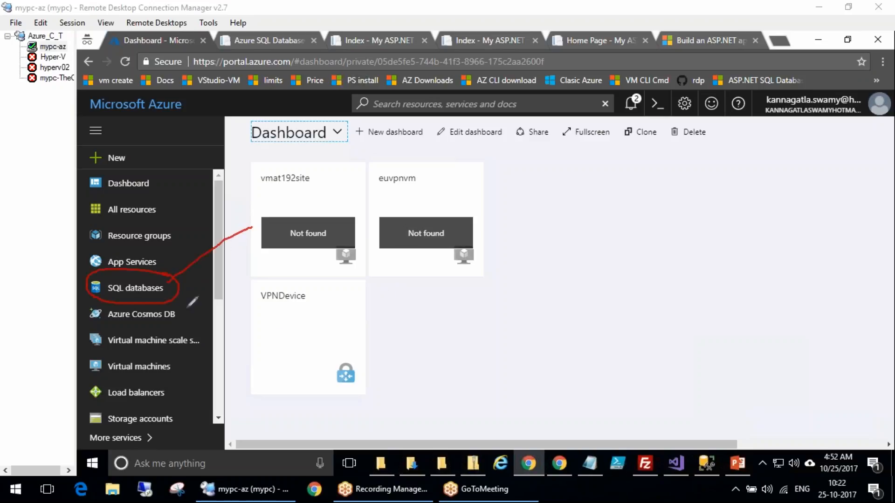
mouse_move(282, 292)
left_mouse_down()
mouse_move(292, 311)
mouse_move(321, 301)
mouse_move(388, 309)
mouse_move(364, 302)
left_mouse_up()
mouse_move(378, 242)
left_mouse_down()
mouse_move(369, 322)
mouse_move(350, 322)
mouse_move(416, 347)
left_mouse_up()
mouse_move(430, 326)
left_mouse_down()
mouse_move(459, 319)
mouse_move(483, 331)
mouse_move(476, 372)
left_mouse_up()
mouse_move(270, 187)
left_mouse_down()
mouse_move(289, 197)
mouse_move(327, 154)
mouse_move(361, 154)
mouse_move(372, 177)
left_mouse_up()
left_click_drag(322, 113, 252, 229)
left_click_drag(410, 219, 312, 116)
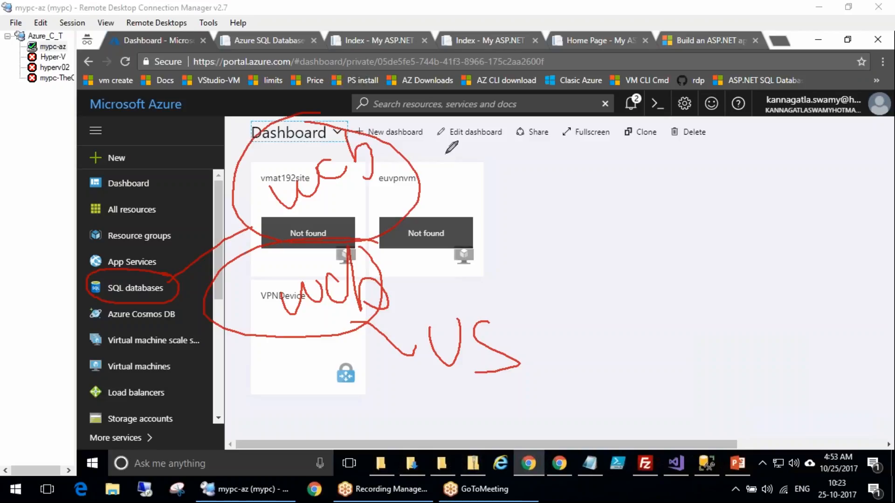
key("Escape")
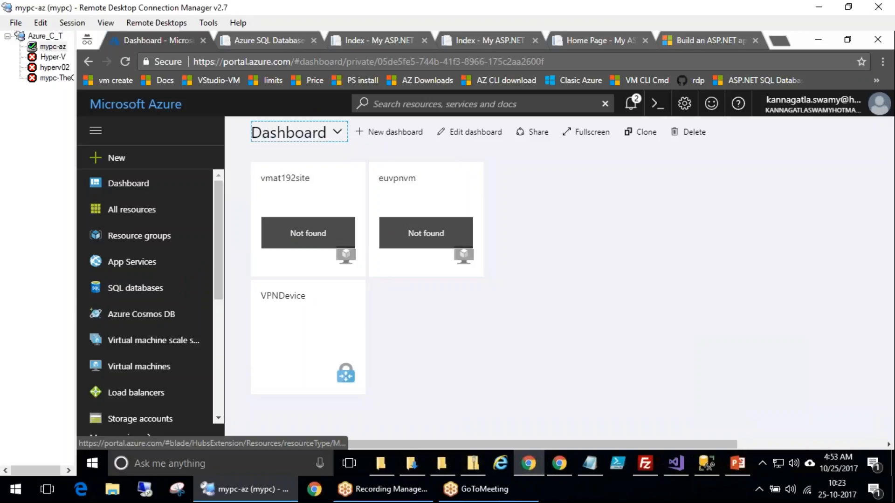
Open the App Services list, then the New resource marketplace, and browse its categories
left_click(137, 267)
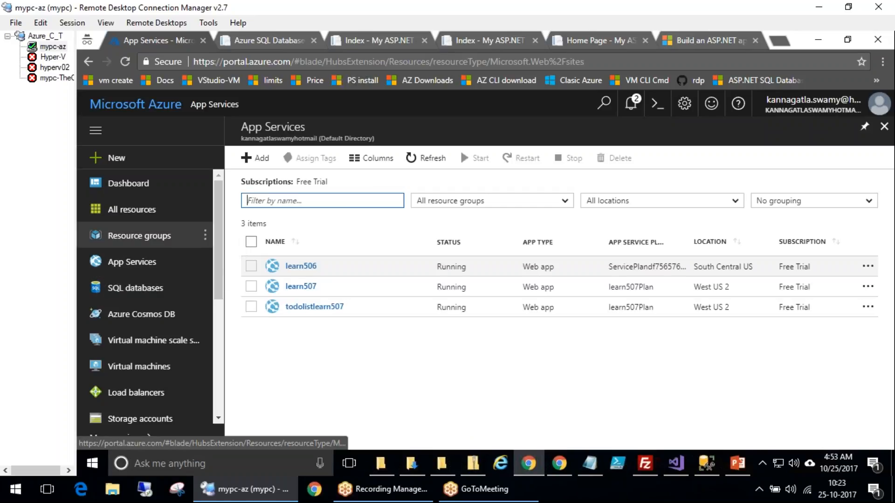
left_click(140, 168)
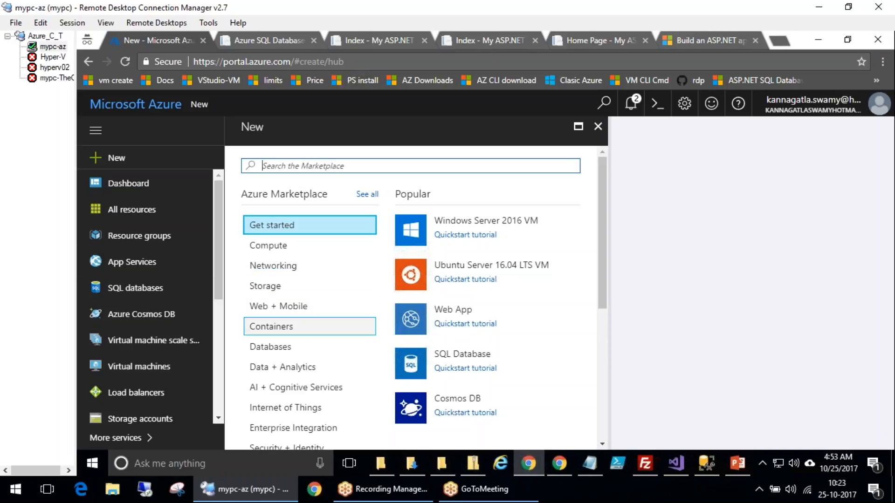
scroll(296, 336, "down", 3)
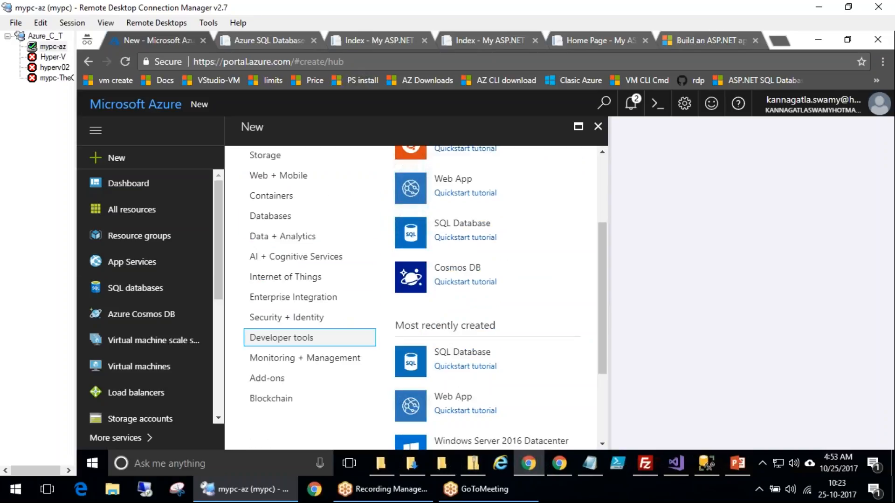
scroll(297, 337, "down", 2)
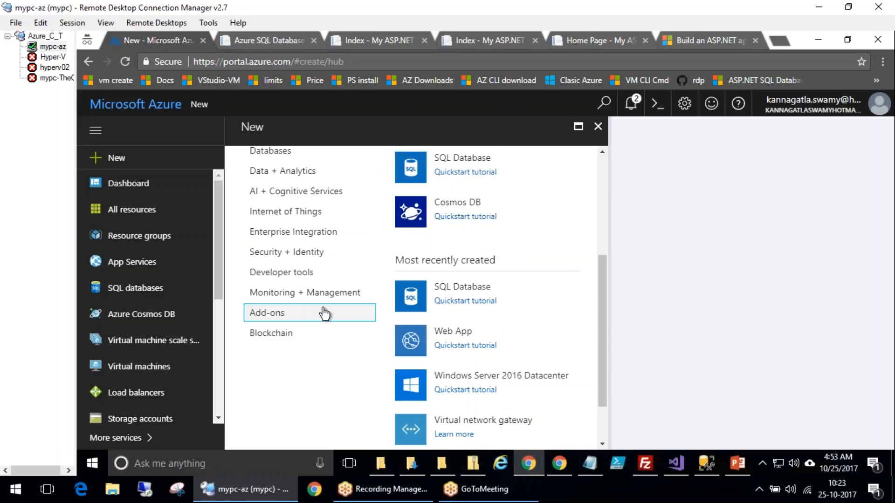
scroll(322, 312, "up", 6)
scroll(348, 307, "down", 1)
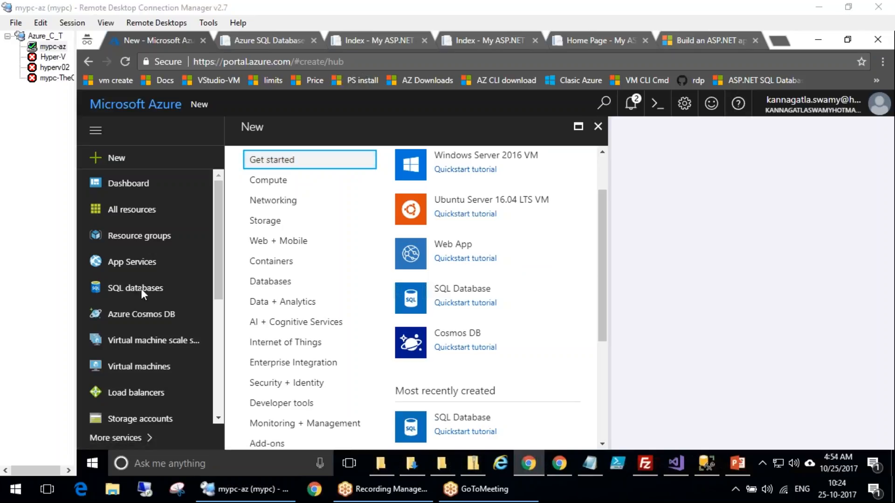
left_click_drag(561, 254, 618, 290)
mouse_move(559, 253)
left_mouse_down()
mouse_move(617, 261)
mouse_move(604, 329)
left_mouse_up()
left_click_drag(590, 334, 617, 319)
left_click_drag(573, 282, 582, 297)
left_click_drag(570, 282, 591, 295)
mouse_move(591, 281)
left_mouse_down()
mouse_move(609, 282)
mouse_move(594, 277)
left_mouse_up()
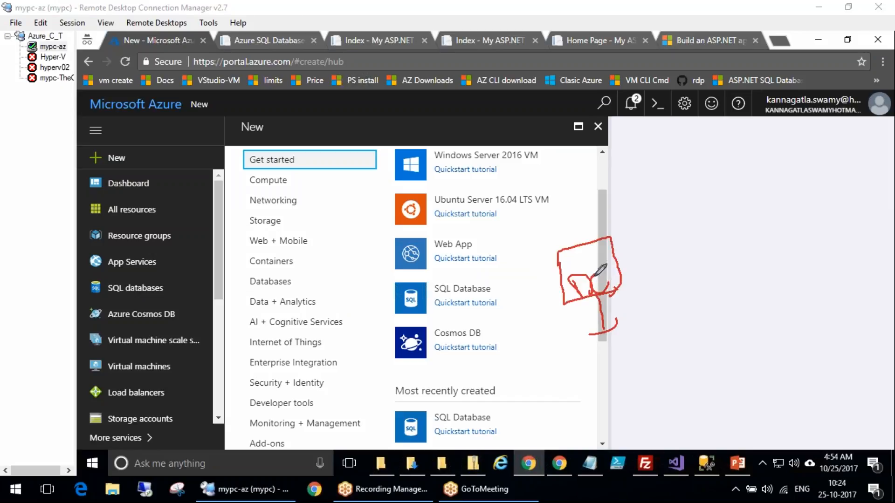
left_click_drag(695, 263, 712, 291)
mouse_move(705, 258)
left_mouse_down()
mouse_move(720, 279)
mouse_move(718, 305)
left_mouse_up()
left_click_drag(721, 207, 719, 211)
left_click_drag(738, 232, 761, 260)
left_click_drag(713, 319, 745, 300)
left_click_drag(694, 264, 600, 279)
left_click_drag(715, 226, 611, 239)
mouse_move(526, 218)
left_mouse_down()
mouse_move(656, 177)
mouse_move(820, 330)
left_mouse_up()
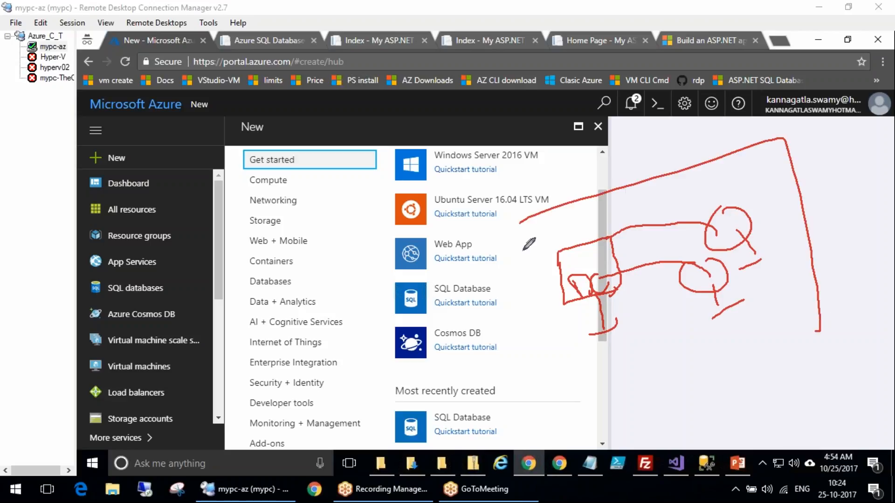
mouse_move(526, 218)
left_mouse_down()
mouse_move(751, 335)
mouse_move(815, 323)
left_mouse_up()
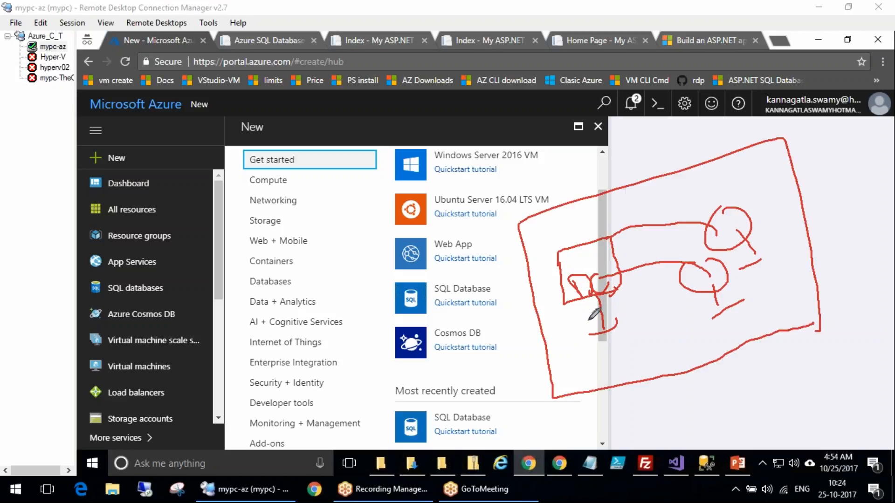
left_click_drag(590, 292, 595, 239)
left_click_drag(703, 268, 541, 272)
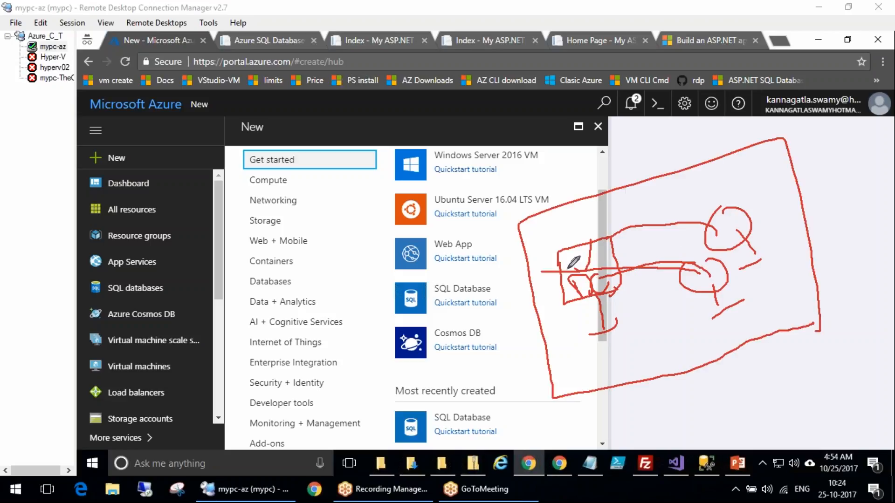
left_click_drag(695, 224, 589, 247)
mouse_move(594, 352)
left_mouse_down()
mouse_move(601, 366)
mouse_move(614, 345)
left_mouse_up()
mouse_move(624, 340)
left_mouse_down()
mouse_move(638, 353)
mouse_move(664, 349)
left_mouse_up()
mouse_move(715, 305)
left_mouse_down()
mouse_move(671, 337)
mouse_move(767, 270)
mouse_move(771, 280)
left_mouse_up()
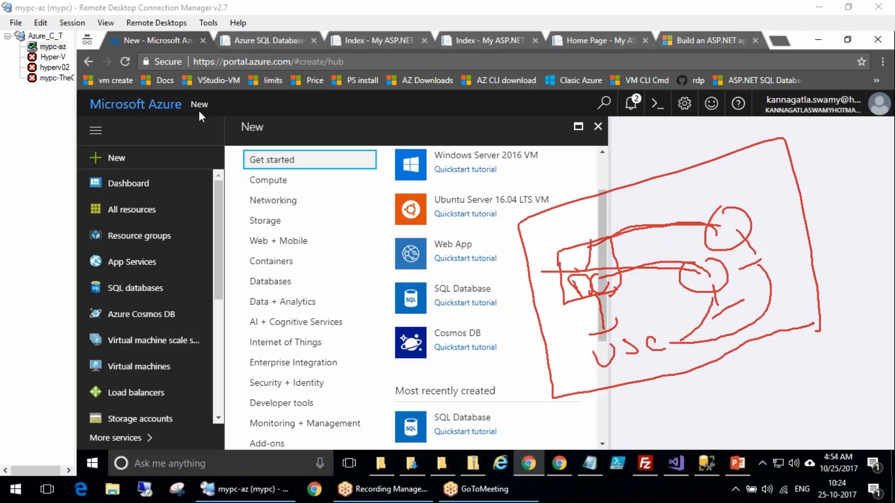
mouse_move(184, 143)
left_mouse_down()
mouse_move(356, 263)
mouse_move(88, 224)
mouse_move(209, 170)
mouse_move(230, 183)
mouse_move(292, 155)
left_mouse_up()
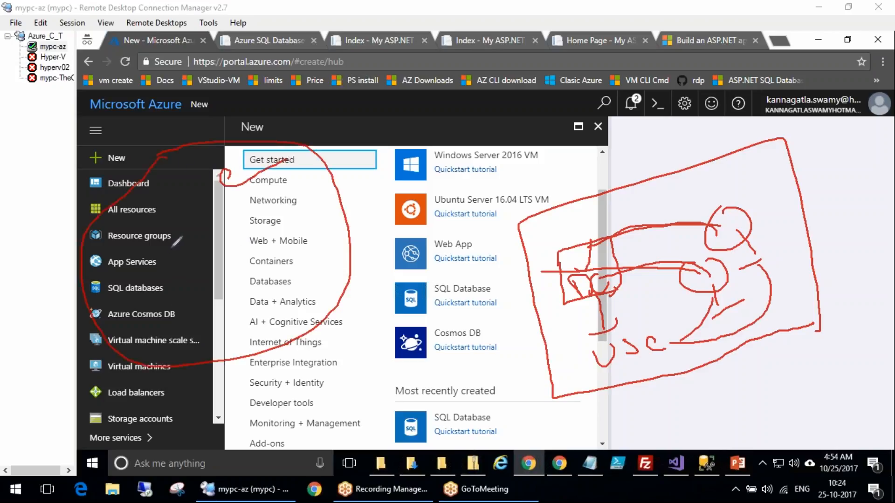
mouse_move(142, 264)
left_mouse_down()
mouse_move(166, 274)
mouse_move(202, 241)
left_mouse_up()
left_click_drag(227, 214, 243, 227)
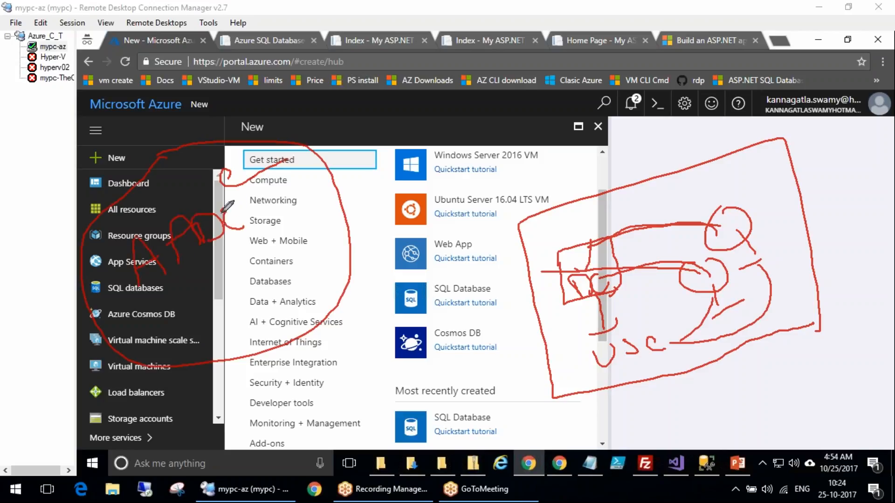
mouse_move(184, 297)
left_mouse_down()
mouse_move(205, 284)
mouse_move(224, 294)
mouse_move(249, 275)
mouse_move(265, 311)
mouse_move(294, 316)
left_mouse_up()
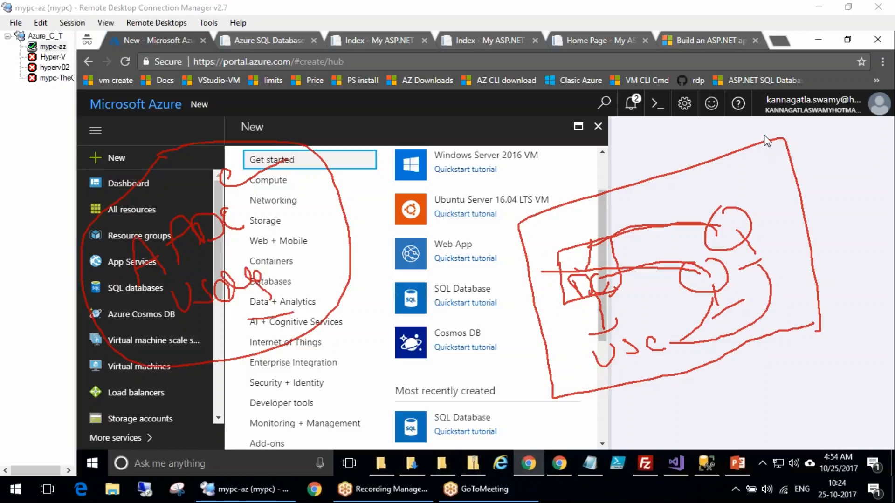
mouse_move(646, 322)
left_mouse_down()
mouse_move(564, 369)
mouse_move(666, 350)
mouse_move(652, 327)
left_mouse_up()
mouse_move(600, 344)
left_mouse_down()
mouse_move(536, 254)
mouse_move(483, 219)
mouse_move(348, 222)
mouse_move(316, 207)
mouse_move(314, 236)
left_mouse_up()
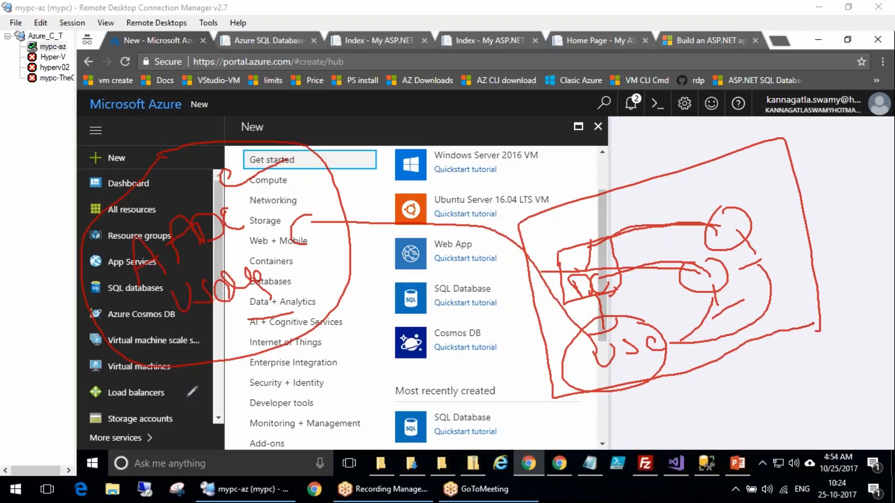
mouse_move(196, 354)
left_mouse_down()
mouse_move(234, 338)
mouse_move(264, 350)
mouse_move(286, 308)
mouse_move(278, 294)
mouse_move(272, 322)
mouse_move(307, 285)
mouse_move(294, 339)
mouse_move(303, 252)
left_mouse_up()
left_click_drag(350, 205, 347, 208)
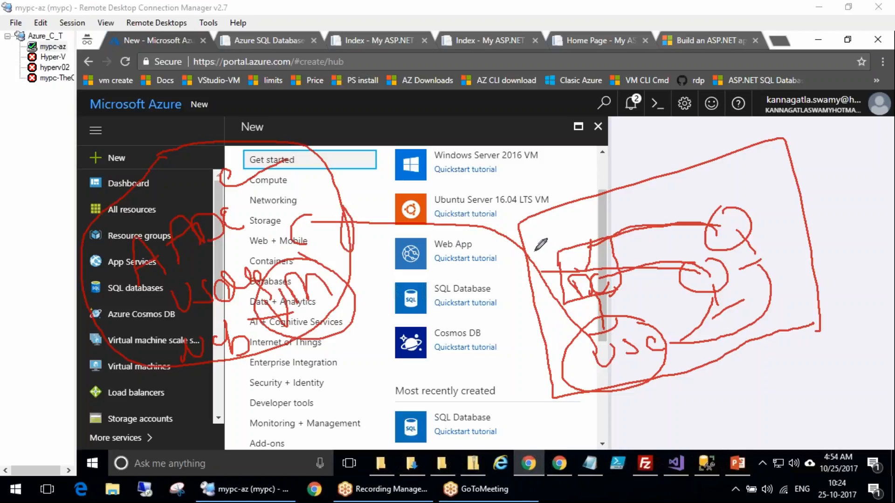
left_click_drag(526, 224, 352, 232)
left_click_drag(515, 261, 361, 256)
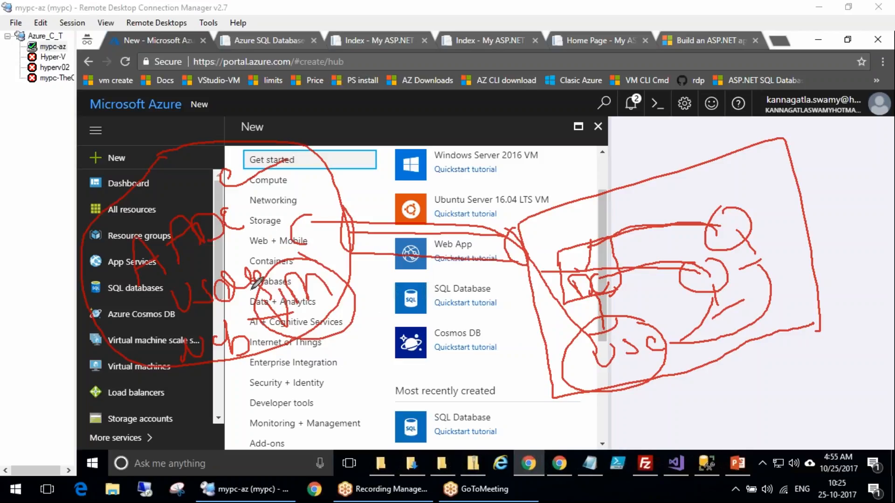
mouse_move(702, 208)
left_mouse_down()
mouse_move(753, 174)
mouse_move(761, 192)
left_mouse_up()
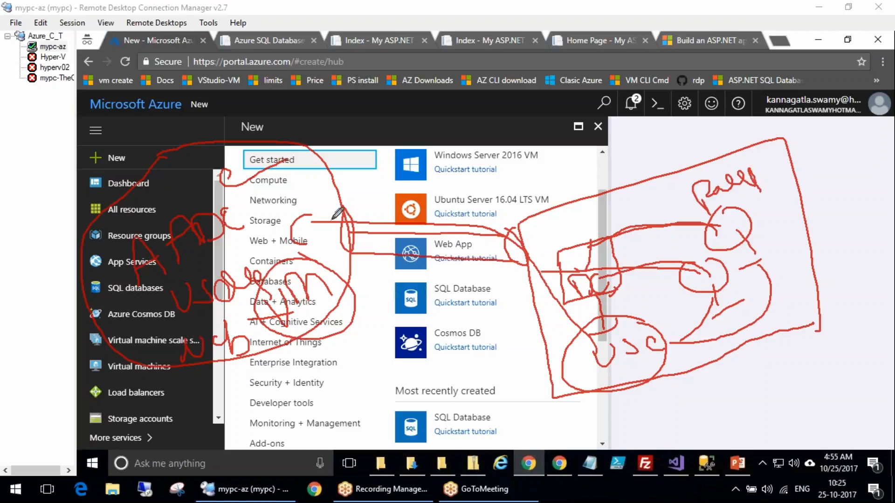
mouse_move(406, 279)
left_mouse_down()
mouse_move(435, 292)
mouse_move(434, 345)
left_mouse_up()
mouse_move(442, 299)
left_mouse_down()
mouse_move(463, 251)
mouse_move(380, 325)
mouse_move(452, 252)
mouse_move(413, 371)
mouse_move(466, 254)
left_mouse_up()
mouse_move(315, 415)
left_mouse_down()
mouse_move(302, 428)
mouse_move(350, 435)
left_mouse_up()
mouse_move(366, 390)
left_mouse_down()
mouse_move(357, 406)
mouse_move(378, 435)
mouse_move(368, 361)
mouse_move(355, 410)
mouse_move(420, 445)
mouse_move(403, 419)
left_mouse_up()
mouse_move(366, 347)
left_mouse_down()
mouse_move(420, 480)
mouse_move(422, 405)
left_mouse_up()
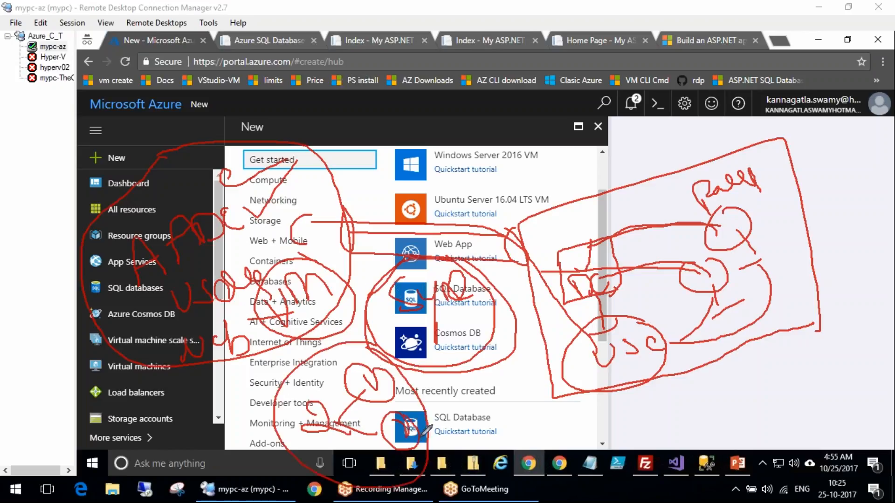
left_click_drag(429, 437, 497, 428)
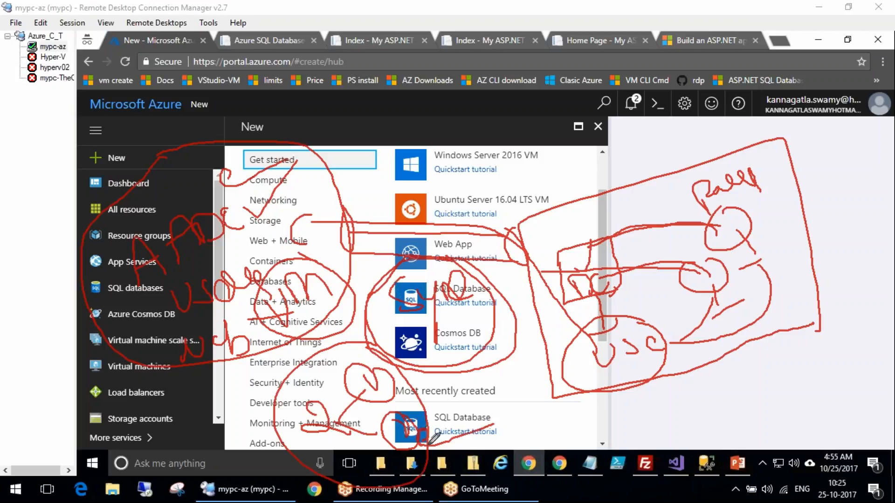
left_click_drag(433, 442, 496, 416)
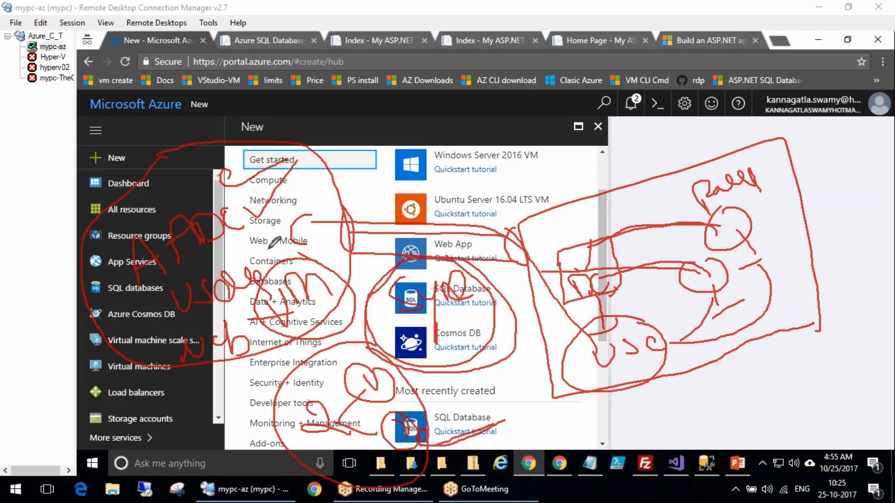
mouse_move(645, 190)
left_mouse_down()
mouse_move(638, 188)
mouse_move(653, 234)
mouse_move(661, 232)
mouse_move(652, 214)
mouse_move(657, 196)
mouse_move(627, 154)
mouse_move(581, 137)
left_mouse_up()
mouse_move(643, 191)
left_mouse_down()
mouse_move(650, 177)
mouse_move(589, 122)
mouse_move(291, 187)
mouse_move(236, 216)
mouse_move(229, 243)
mouse_move(231, 209)
mouse_move(227, 253)
mouse_move(278, 246)
mouse_move(231, 243)
mouse_move(326, 172)
mouse_move(419, 142)
mouse_move(655, 184)
mouse_move(545, 128)
mouse_move(295, 166)
mouse_move(232, 228)
mouse_move(236, 215)
mouse_move(238, 228)
left_mouse_up()
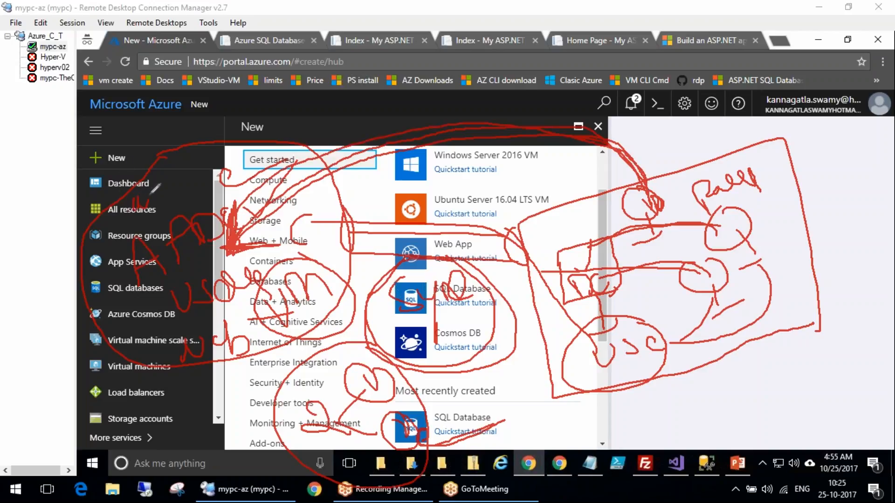
mouse_move(166, 195)
left_mouse_down()
mouse_move(193, 169)
mouse_move(221, 183)
left_mouse_up()
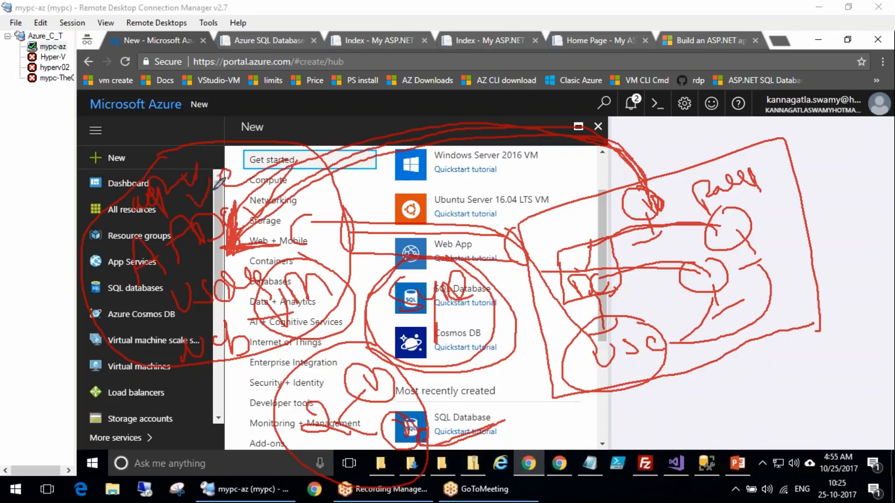
mouse_move(113, 301)
left_mouse_down()
mouse_move(119, 311)
mouse_move(140, 295)
left_mouse_up()
mouse_move(774, 212)
left_mouse_down()
mouse_move(766, 200)
mouse_move(788, 178)
mouse_move(773, 180)
mouse_move(786, 153)
left_mouse_up()
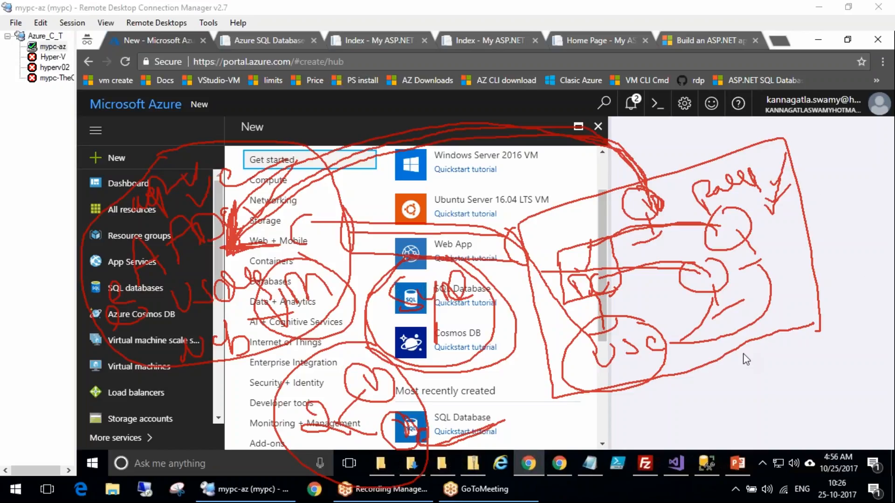
mouse_move(597, 413)
left_mouse_down()
mouse_move(619, 406)
mouse_move(615, 434)
mouse_move(632, 441)
left_mouse_up()
mouse_move(631, 414)
left_mouse_down()
mouse_move(670, 399)
mouse_move(681, 428)
left_mouse_up()
mouse_move(662, 388)
left_mouse_down()
mouse_move(709, 415)
mouse_move(739, 384)
mouse_move(726, 414)
mouse_move(764, 387)
mouse_move(809, 405)
mouse_move(778, 434)
mouse_move(842, 390)
left_mouse_up()
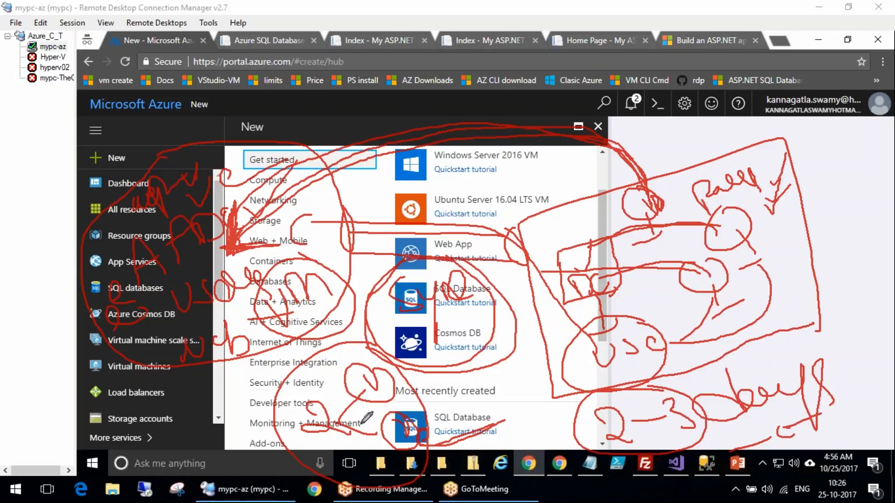
key("Escape")
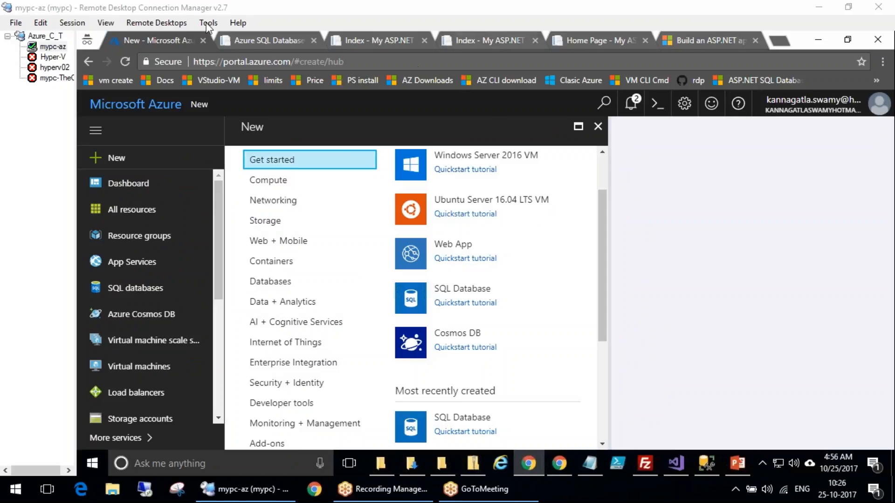
mouse_move(546, 230)
left_mouse_down()
mouse_move(543, 220)
mouse_move(576, 219)
mouse_move(591, 275)
mouse_move(623, 278)
mouse_move(648, 350)
mouse_move(741, 326)
left_mouse_up()
left_click_drag(587, 189, 603, 160)
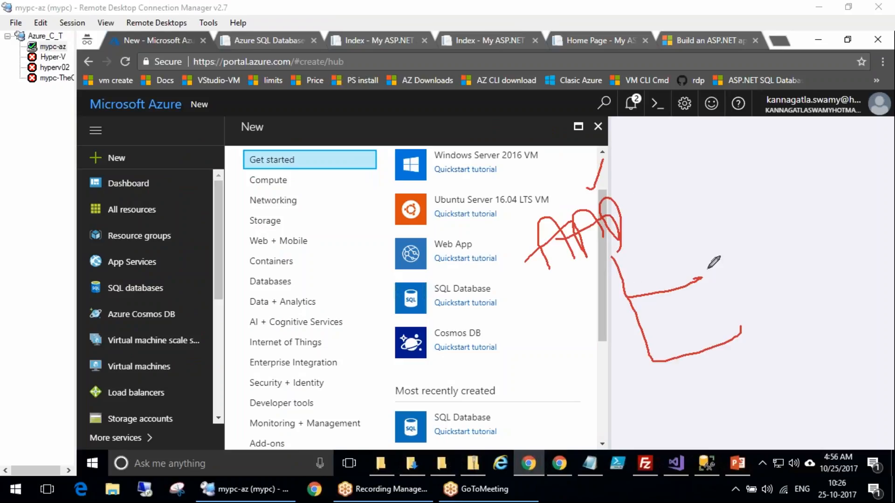
left_click_drag(713, 262, 803, 253)
mouse_move(708, 229)
left_mouse_down()
mouse_move(725, 299)
mouse_move(712, 225)
left_mouse_up()
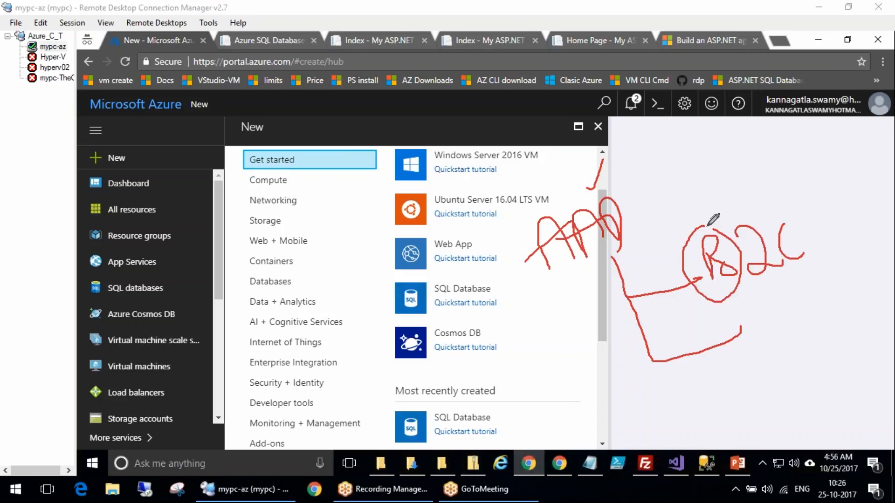
mouse_move(797, 222)
left_mouse_down()
mouse_move(781, 212)
mouse_move(823, 264)
mouse_move(804, 208)
left_mouse_up()
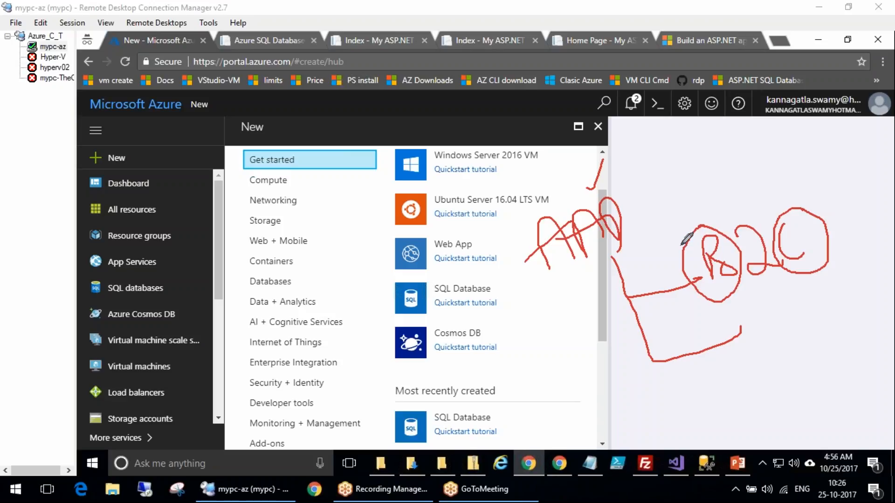
mouse_move(813, 215)
left_mouse_down()
mouse_move(812, 201)
mouse_move(750, 140)
mouse_move(718, 173)
mouse_move(705, 226)
left_mouse_up()
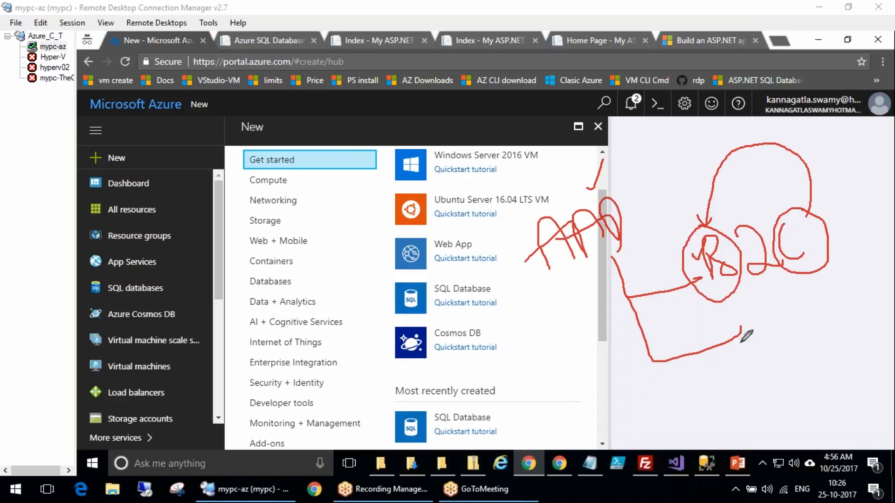
mouse_move(745, 323)
left_mouse_down()
mouse_move(748, 311)
mouse_move(764, 362)
left_mouse_up()
mouse_move(756, 303)
left_mouse_down()
mouse_move(726, 327)
mouse_move(793, 321)
mouse_move(752, 304)
left_mouse_up()
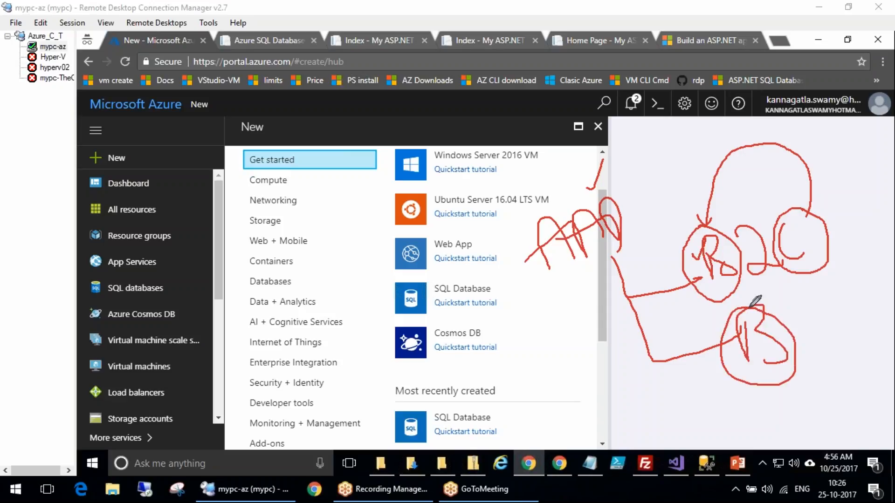
mouse_move(858, 286)
left_mouse_down()
mouse_move(827, 315)
mouse_move(892, 328)
mouse_move(856, 283)
mouse_move(879, 335)
mouse_move(858, 342)
left_mouse_up()
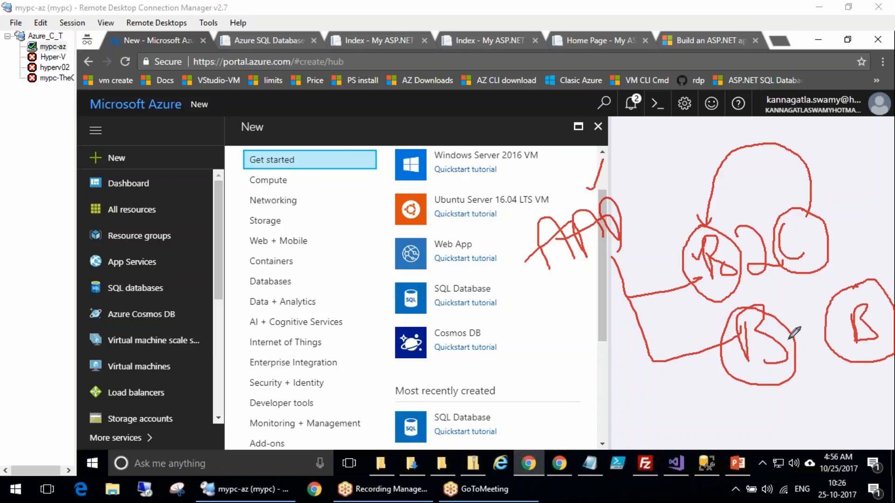
mouse_move(800, 336)
left_mouse_down()
mouse_move(777, 342)
mouse_move(829, 329)
left_mouse_up()
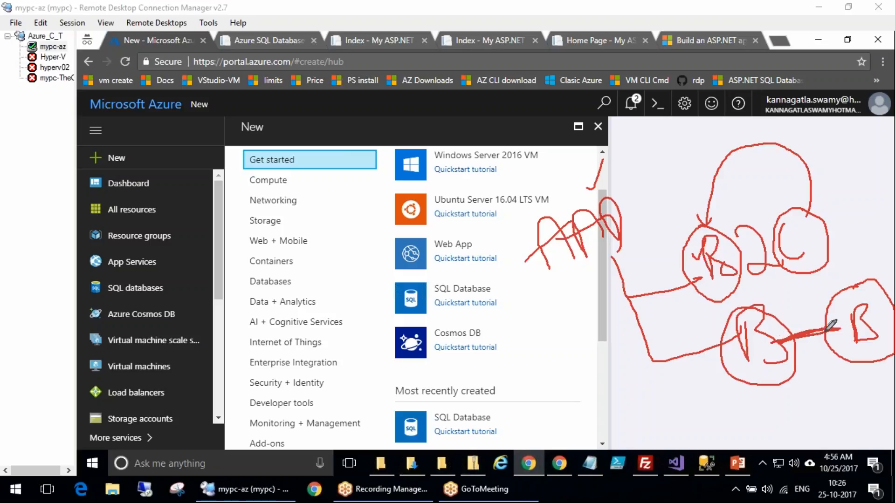
left_click_drag(747, 361, 768, 359)
left_click_drag(719, 282, 747, 280)
left_click_drag(804, 265, 814, 253)
left_click_drag(636, 198, 618, 240)
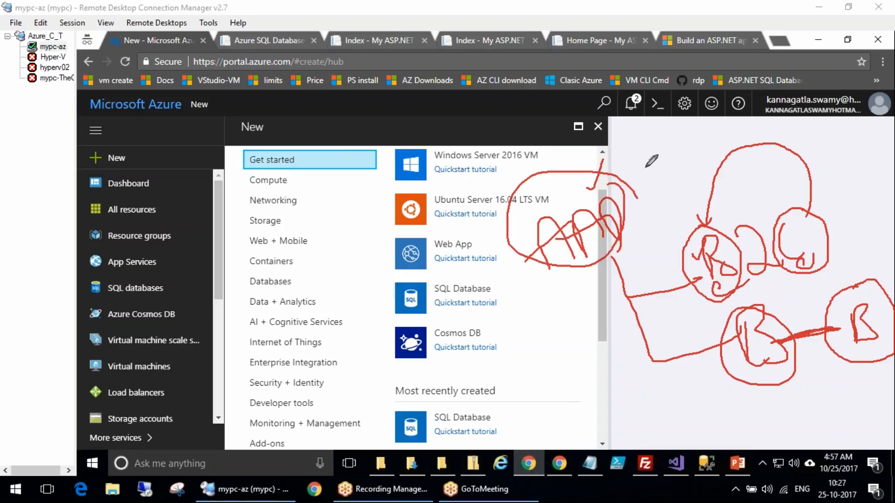
mouse_move(366, 324)
left_mouse_down()
mouse_move(380, 280)
mouse_move(362, 237)
mouse_move(383, 244)
mouse_move(370, 253)
left_mouse_up()
left_click_drag(405, 333, 418, 377)
mouse_move(396, 393)
left_mouse_down()
mouse_move(422, 392)
mouse_move(552, 240)
mouse_move(426, 376)
mouse_move(466, 376)
left_mouse_up()
left_click_drag(697, 221, 741, 237)
left_click_drag(788, 212, 792, 268)
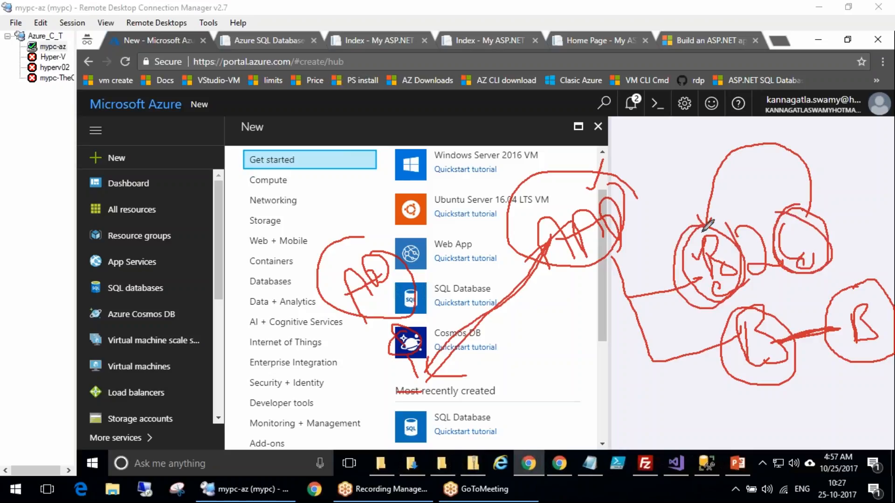
mouse_move(671, 194)
left_mouse_down()
mouse_move(676, 215)
mouse_move(702, 168)
mouse_move(709, 189)
mouse_move(721, 186)
left_mouse_up()
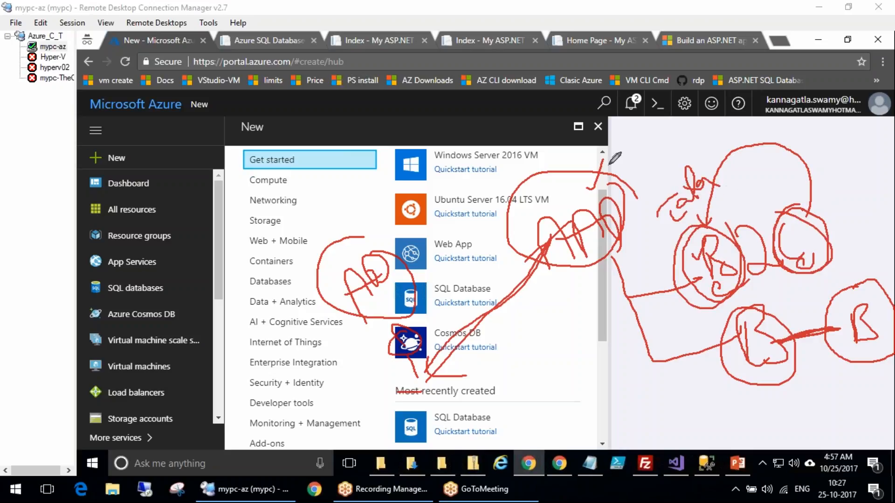
mouse_move(835, 192)
left_mouse_down()
mouse_move(848, 224)
mouse_move(859, 219)
mouse_move(720, 175)
left_mouse_up()
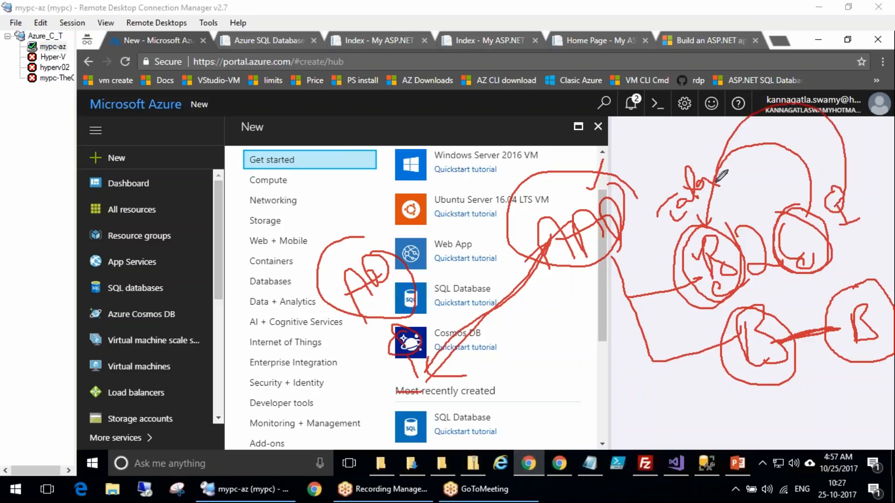
mouse_move(835, 142)
left_mouse_down()
mouse_move(820, 161)
mouse_move(863, 149)
mouse_move(878, 164)
left_mouse_up()
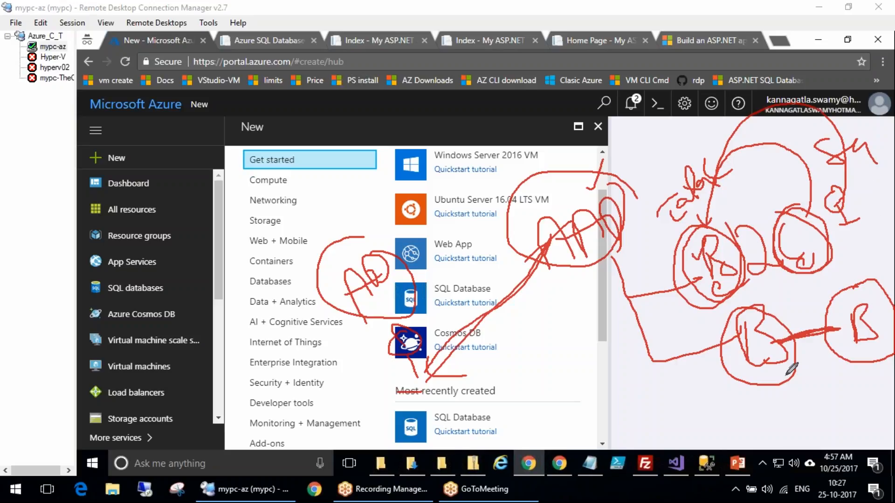
left_click_drag(741, 406, 772, 400)
mouse_move(778, 393)
left_mouse_down()
mouse_move(779, 404)
mouse_move(778, 396)
left_mouse_up()
mouse_move(744, 426)
left_mouse_down()
mouse_move(782, 420)
mouse_move(769, 443)
left_mouse_up()
left_click_drag(792, 436, 801, 443)
left_click_drag(859, 390, 862, 425)
left_click_drag(865, 410, 893, 385)
left_click_drag(870, 428, 894, 419)
mouse_move(811, 448)
left_mouse_down()
mouse_move(787, 464)
mouse_move(830, 444)
left_mouse_up()
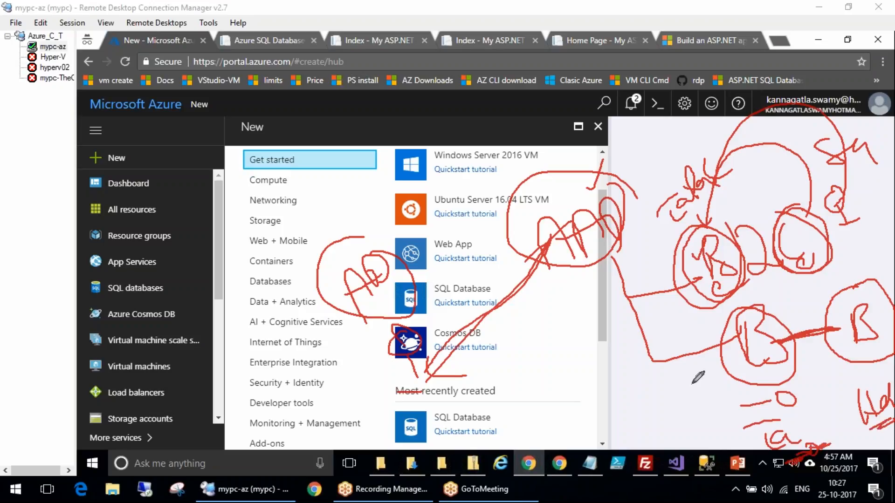
mouse_move(514, 340)
left_mouse_down()
mouse_move(440, 464)
mouse_move(469, 345)
left_mouse_up()
mouse_move(438, 408)
left_mouse_down()
mouse_move(523, 396)
mouse_move(441, 407)
left_mouse_up()
mouse_move(620, 398)
left_mouse_down()
mouse_move(658, 477)
mouse_move(678, 466)
left_mouse_up()
left_click_drag(485, 455, 493, 415)
left_click_drag(620, 445, 580, 385)
left_click_drag(490, 436, 520, 376)
mouse_move(569, 361)
left_mouse_down()
mouse_move(543, 351)
mouse_move(584, 387)
left_mouse_up()
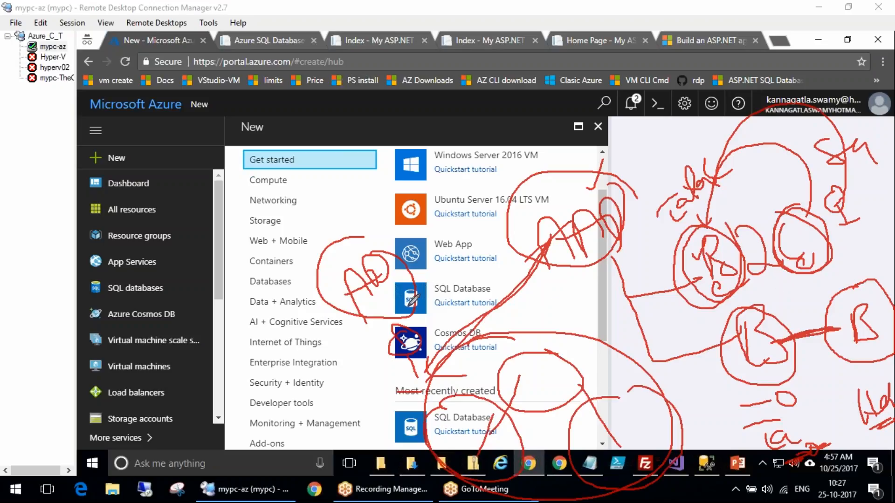
mouse_move(331, 309)
left_mouse_down()
mouse_move(403, 140)
mouse_move(889, 233)
mouse_move(482, 496)
mouse_move(371, 345)
left_mouse_up()
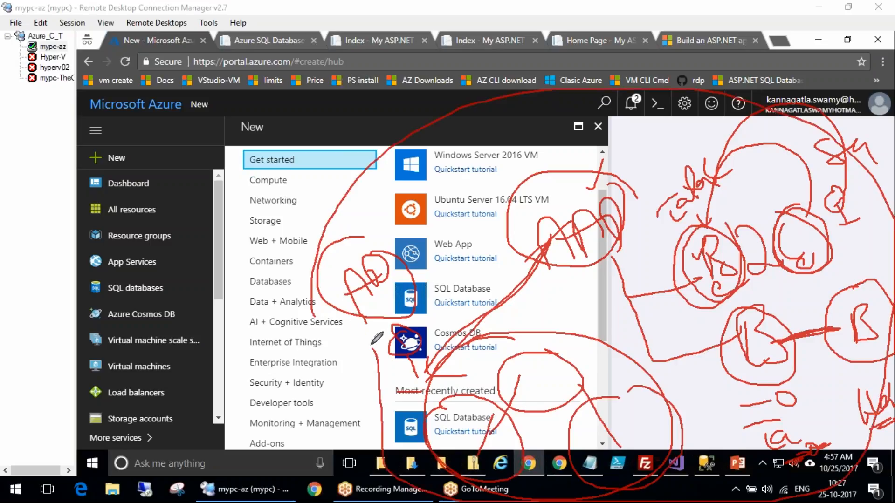
left_click_drag(281, 231, 297, 163)
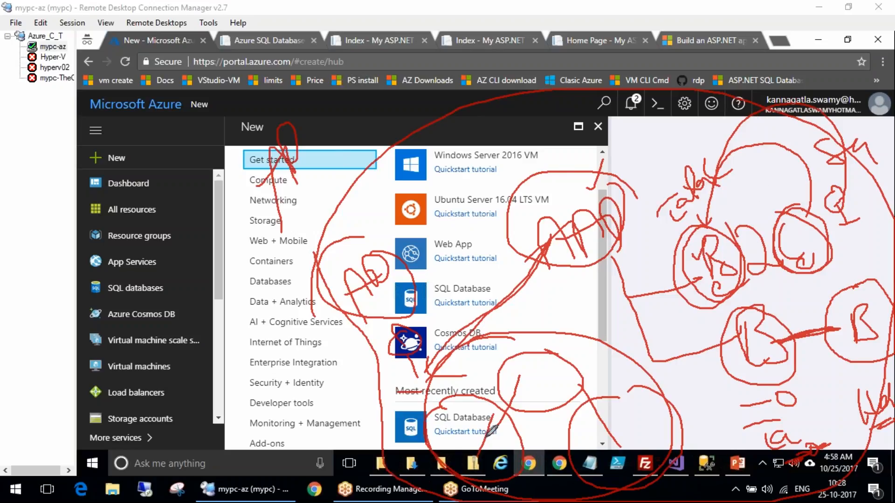
left_click_drag(848, 389, 885, 349)
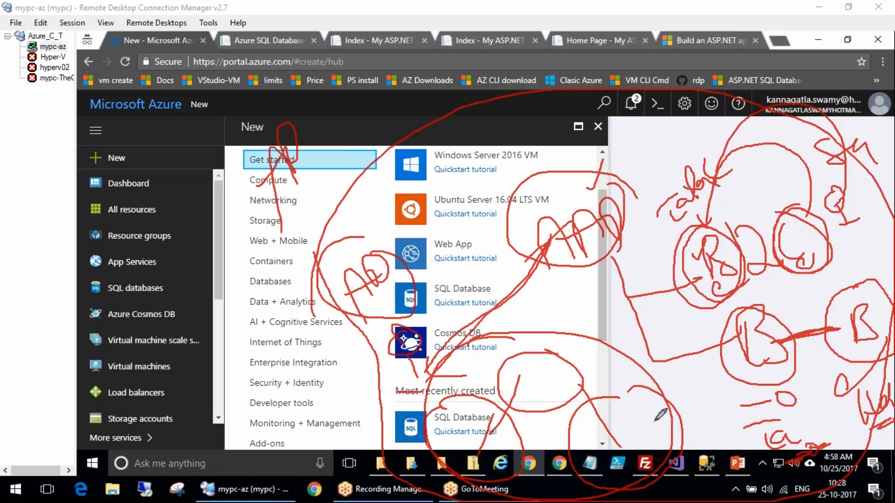
left_click_drag(251, 267, 283, 249)
left_click_drag(291, 219, 332, 195)
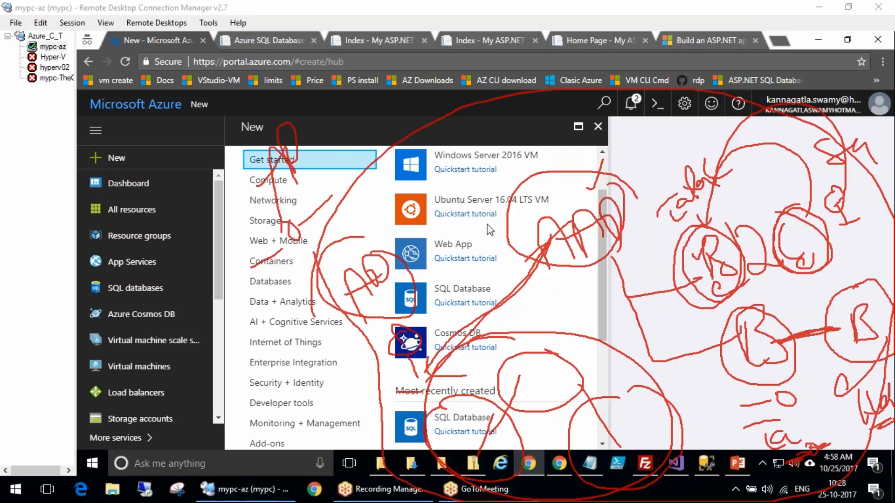
left_click(525, 224)
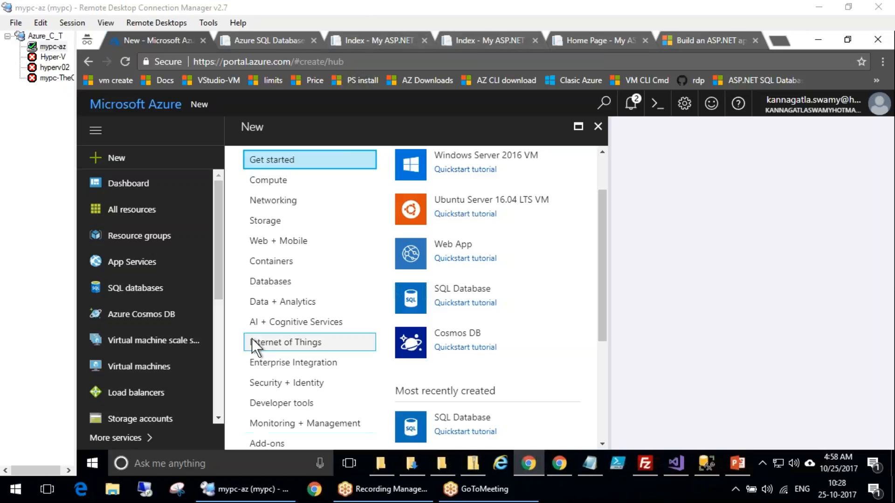
Open the Resource groups list for the subscription
left_click(219, 391)
left_click_drag(220, 388, 226, 195)
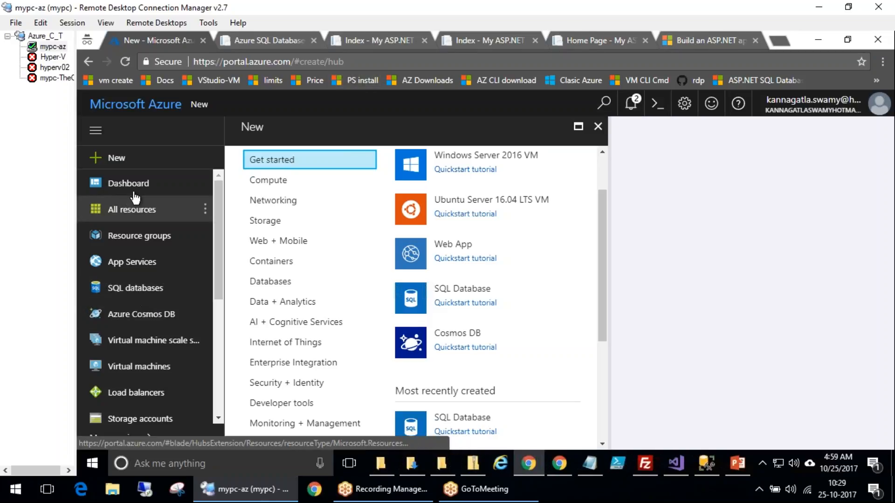
left_click(148, 236)
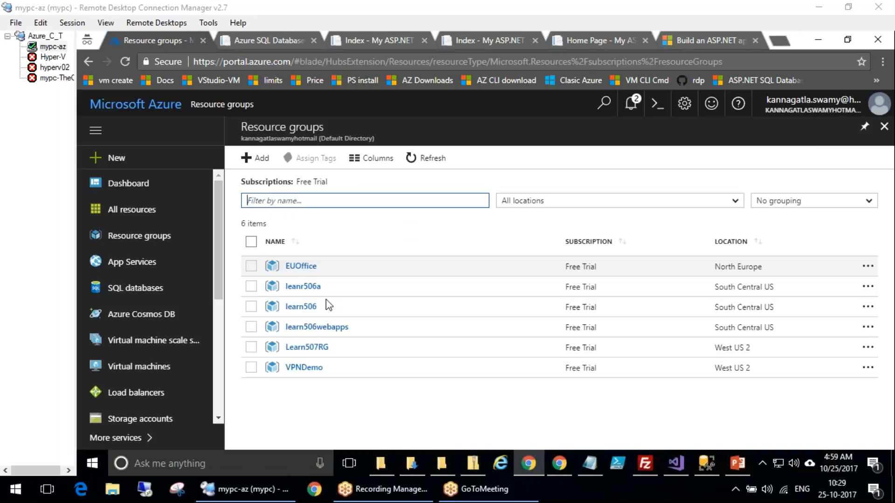
Open the portal notifications panel
left_click_drag(563, 201, 615, 221)
mouse_move(604, 191)
left_mouse_down()
mouse_move(607, 230)
mouse_move(637, 212)
left_mouse_up()
left_click_drag(589, 173, 612, 151)
key("Escape")
left_click(631, 104)
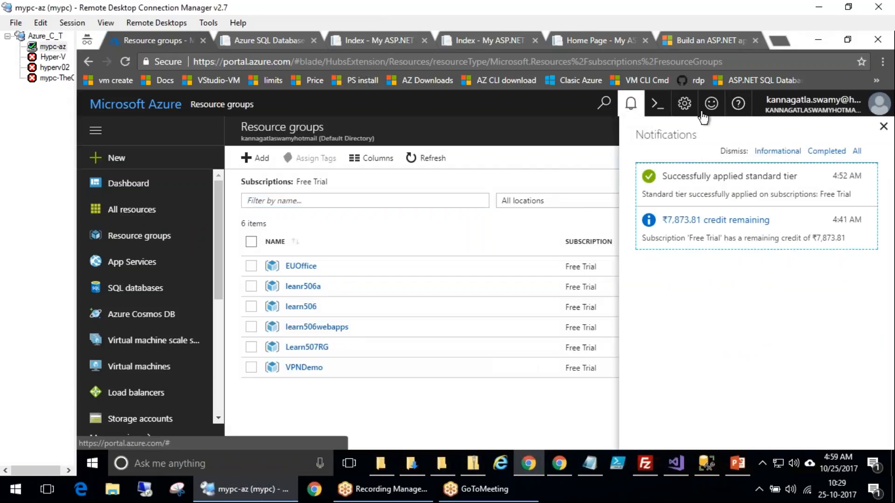